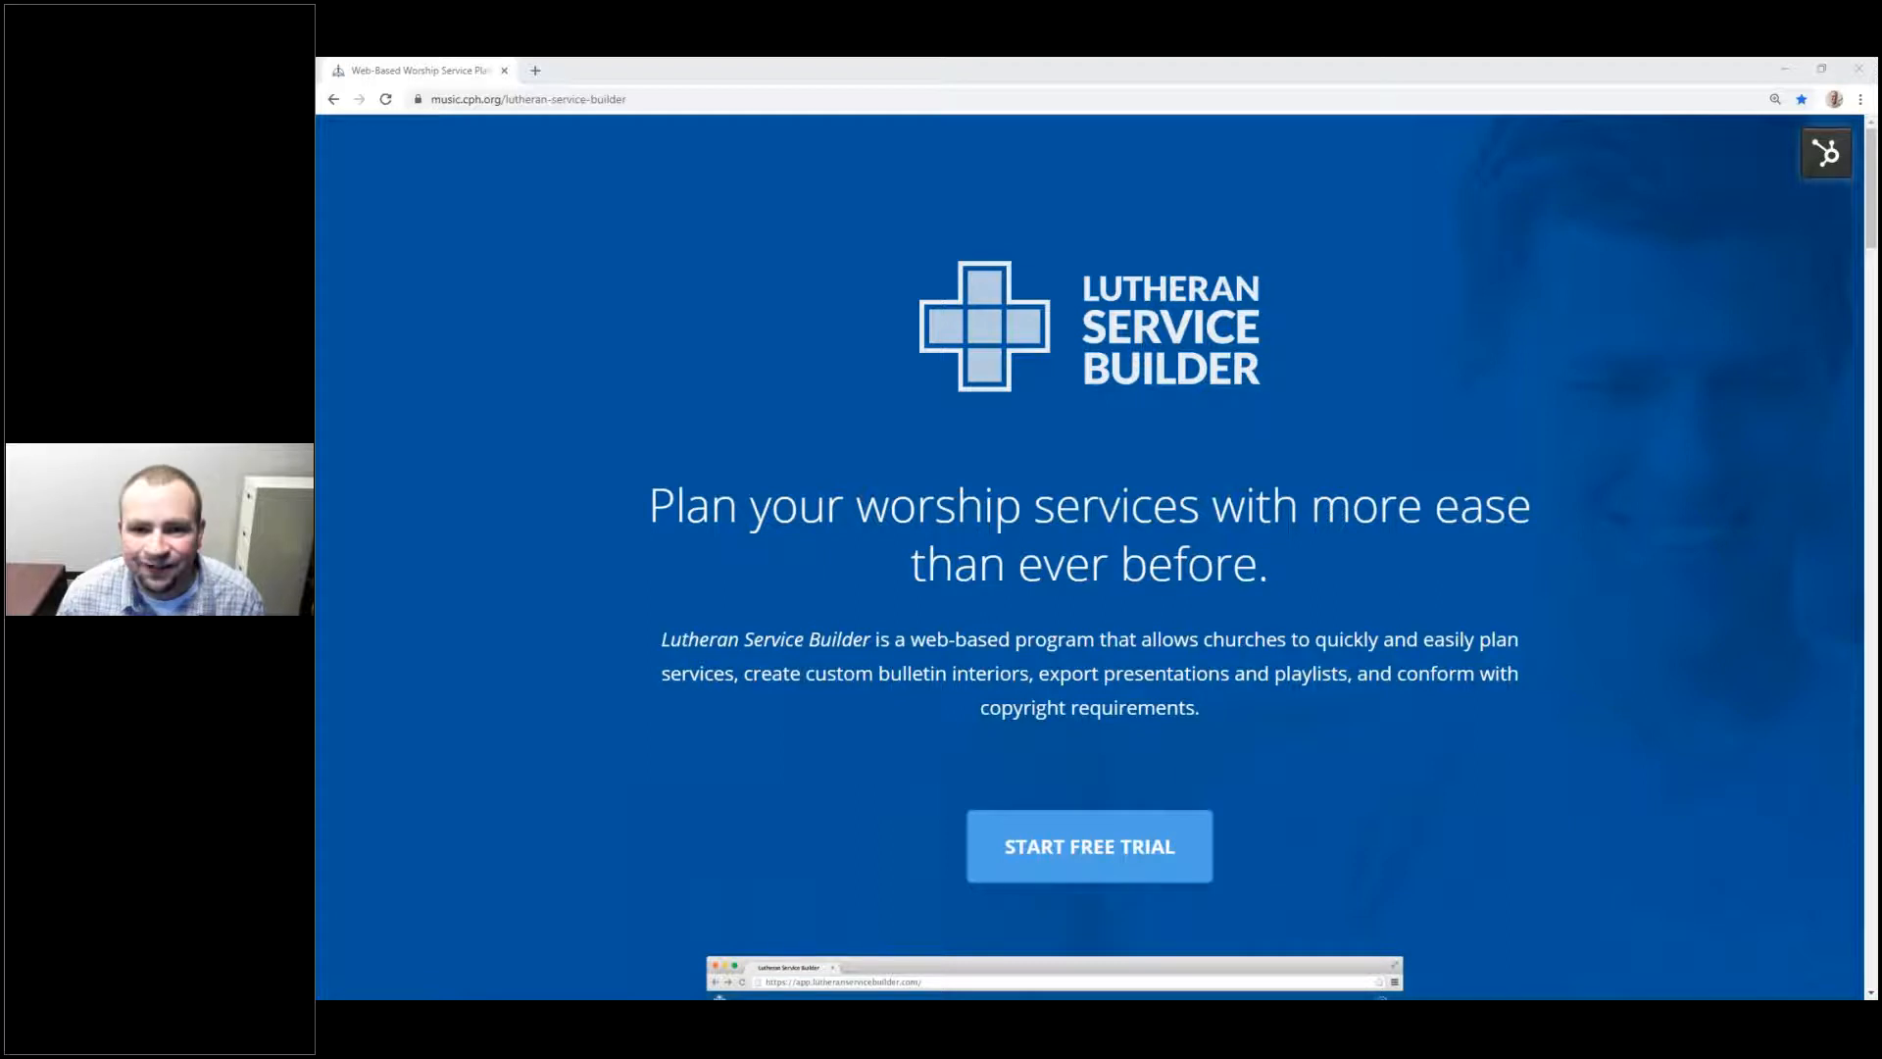
# Step: Scroll through the Lutheran Service Builder product page and start the free trial sign-up
pyautogui.click(1289, 75)
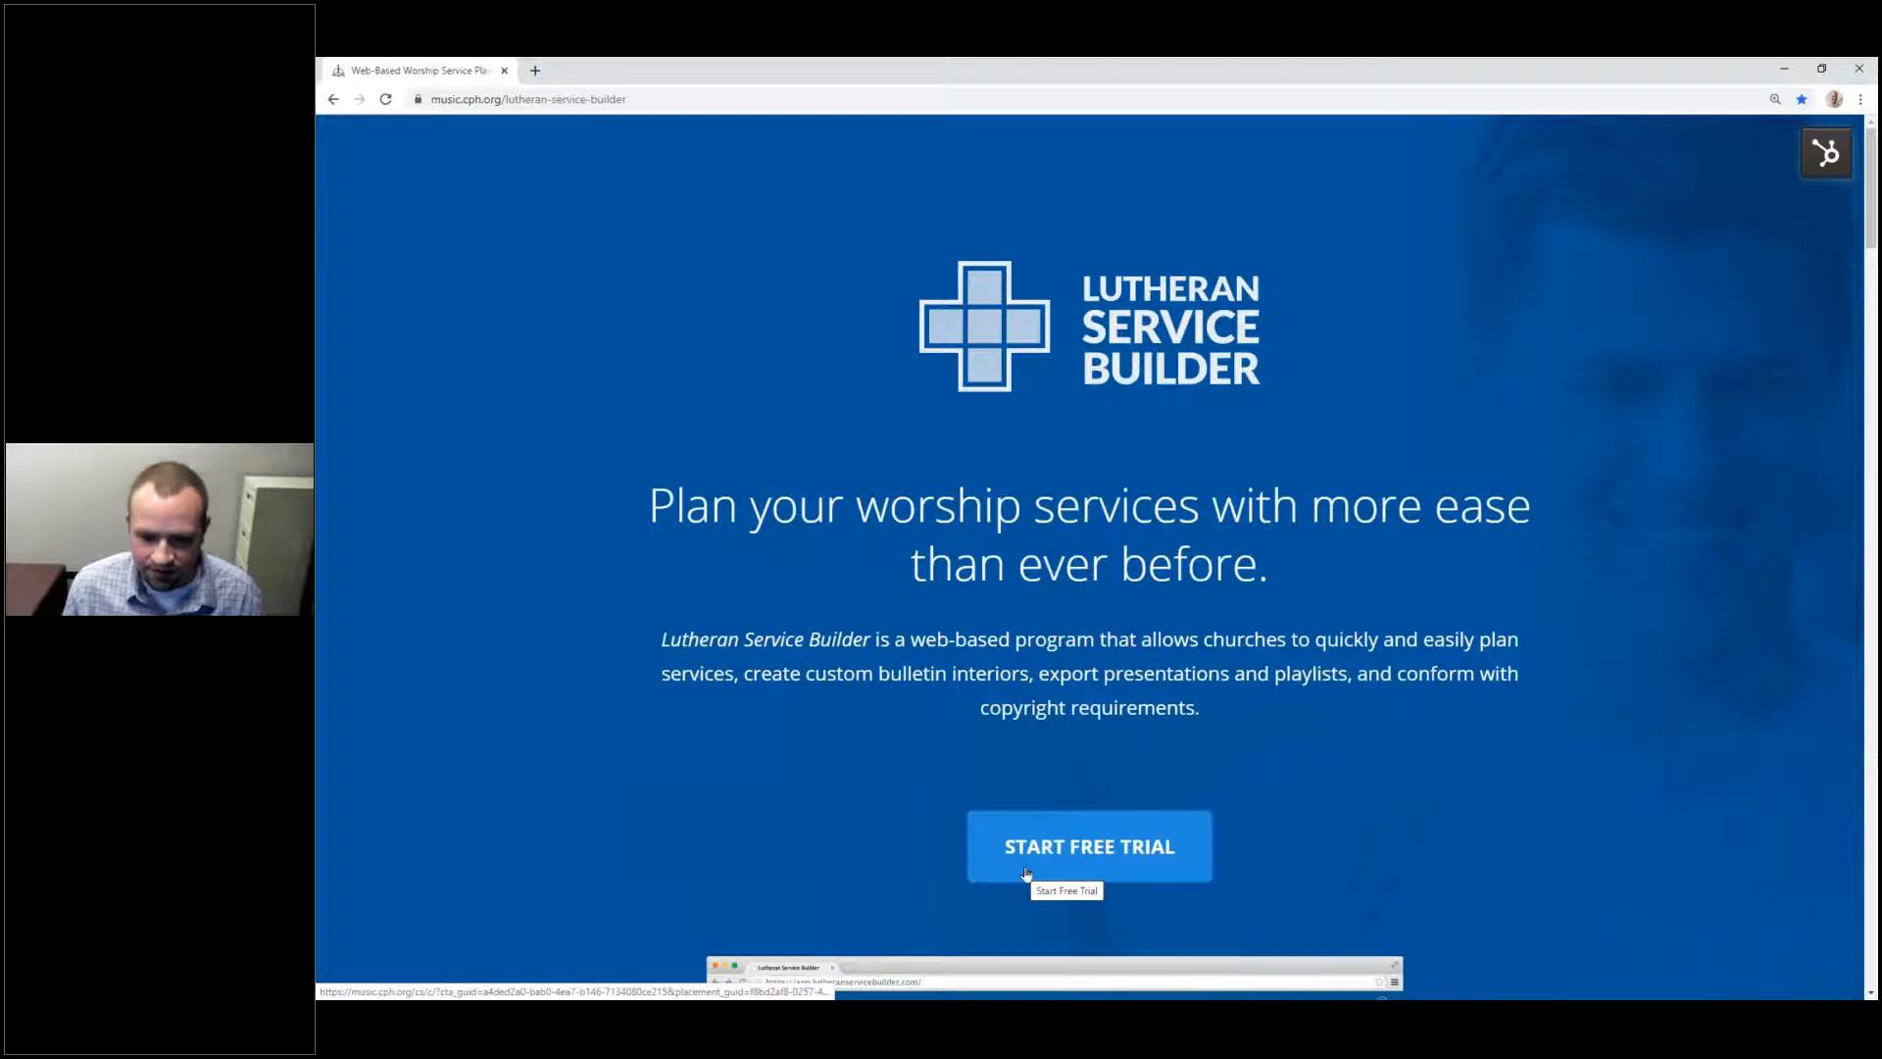
pyautogui.scroll(-8, 1318, 544)
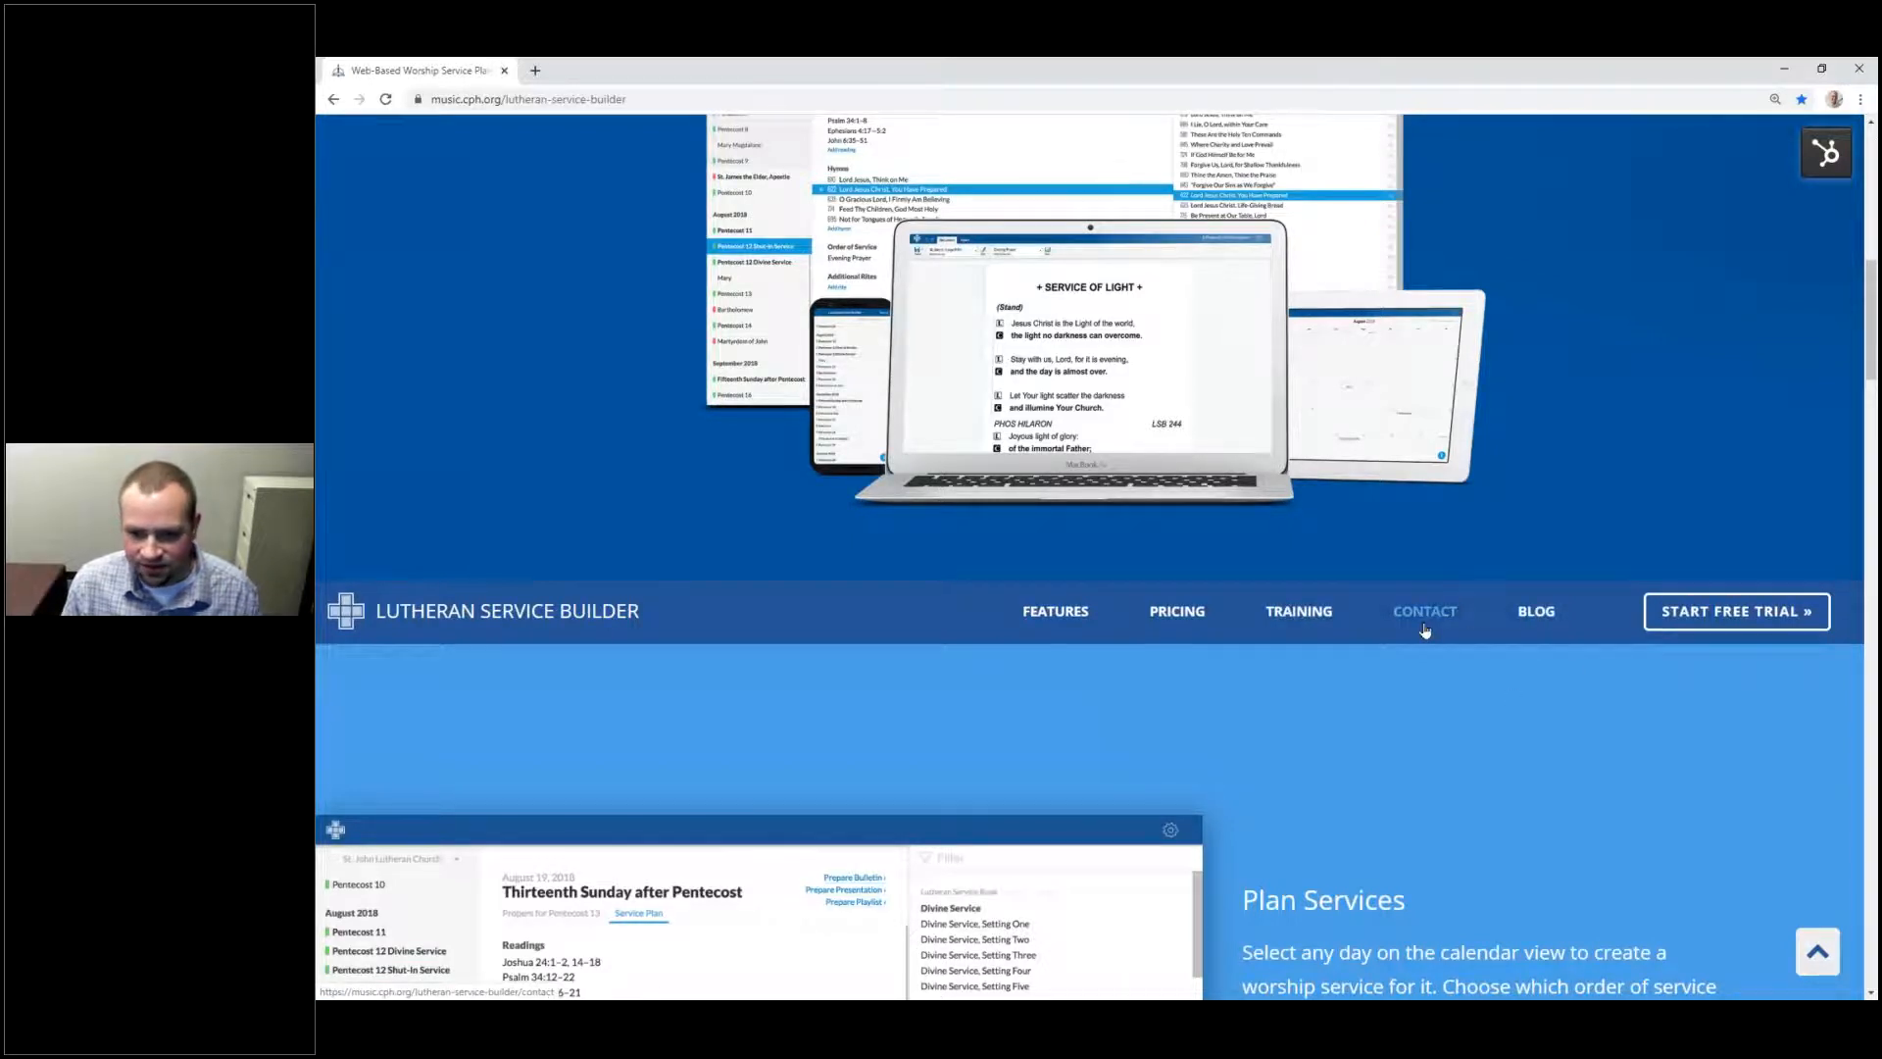
pyautogui.scroll(6, 1424, 631)
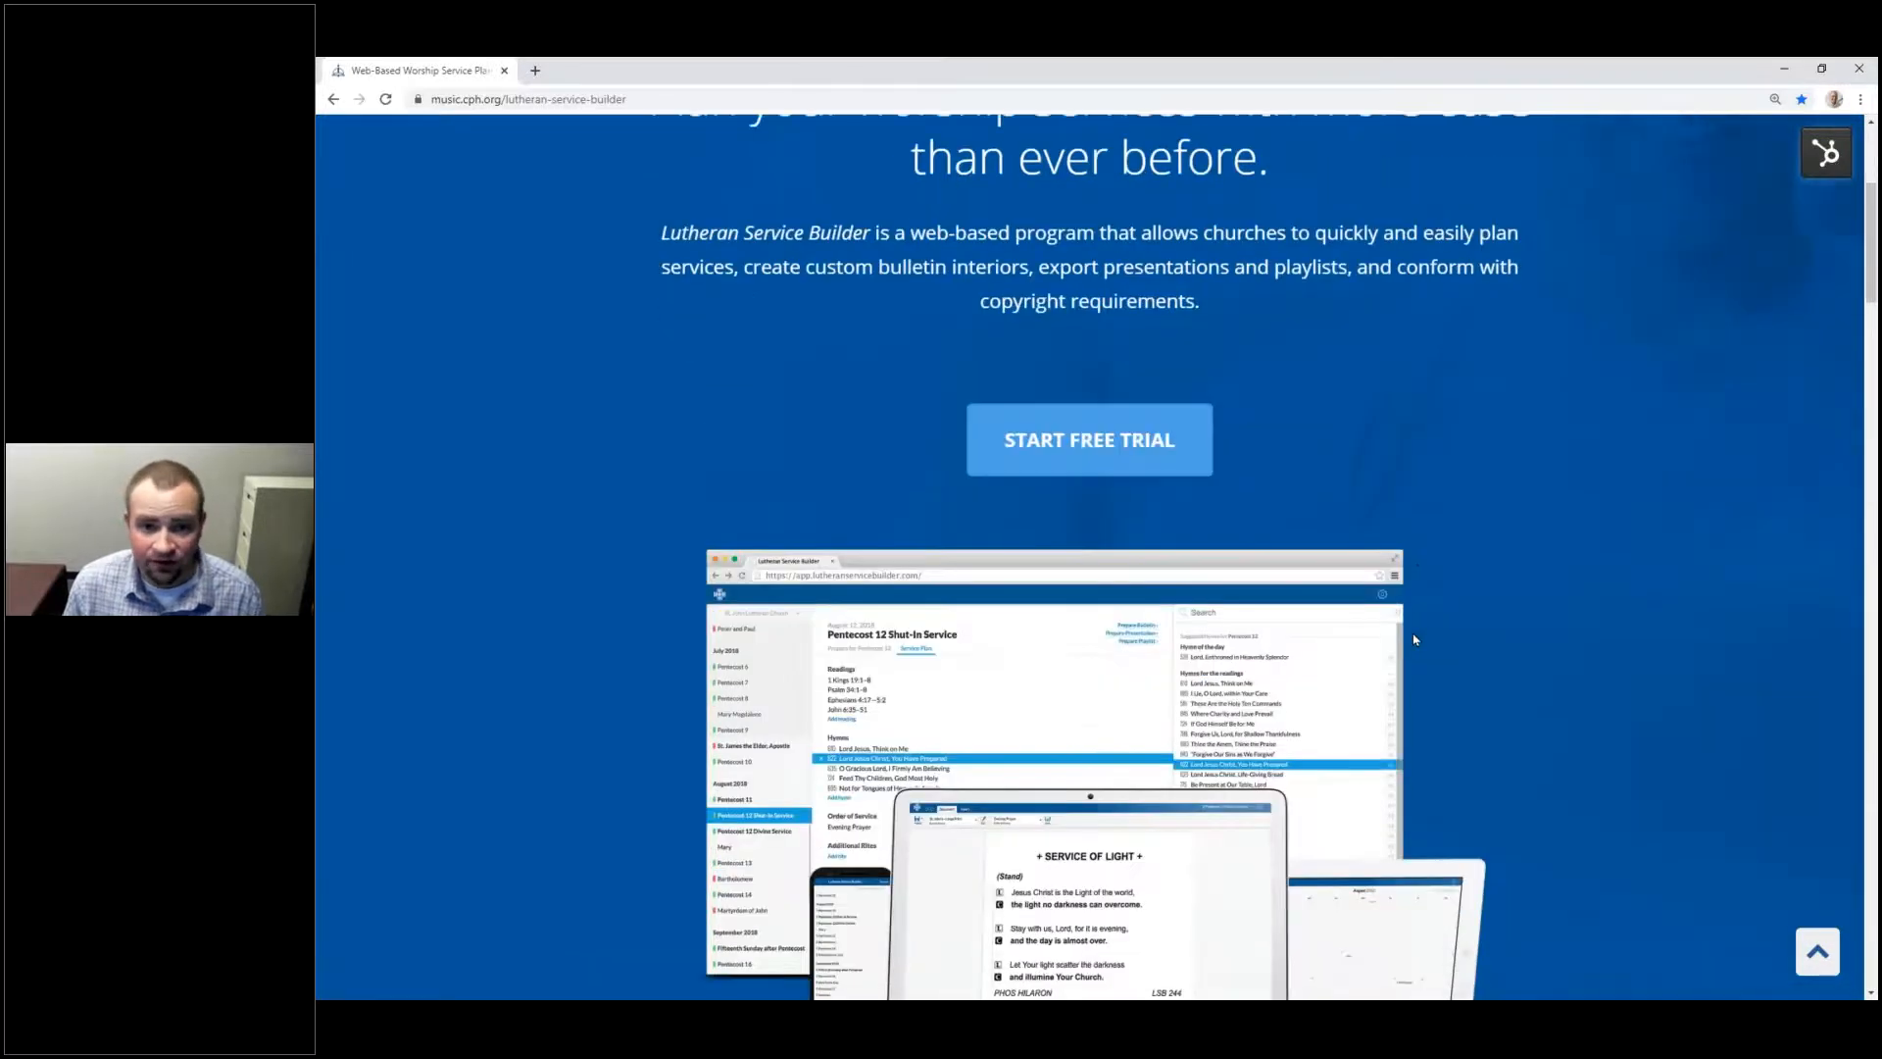
pyautogui.scroll(3, 1309, 628)
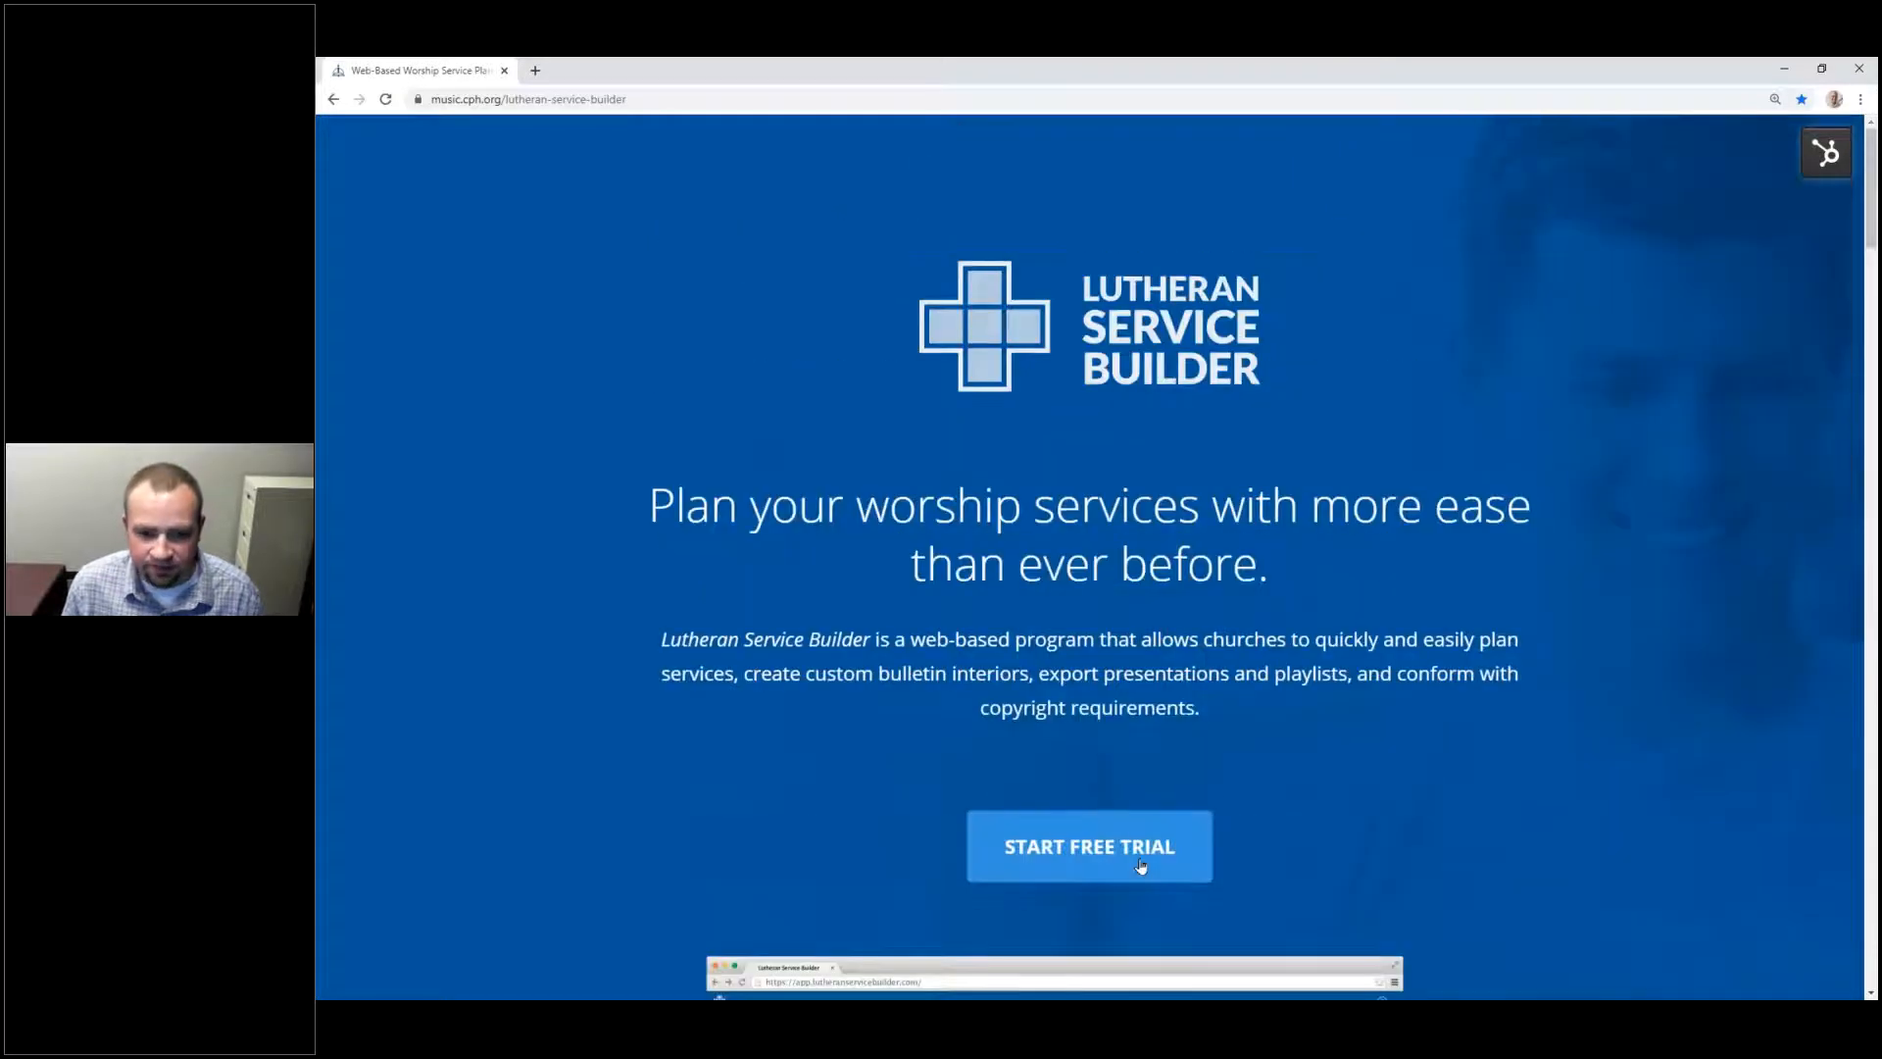
pyautogui.click(1137, 854)
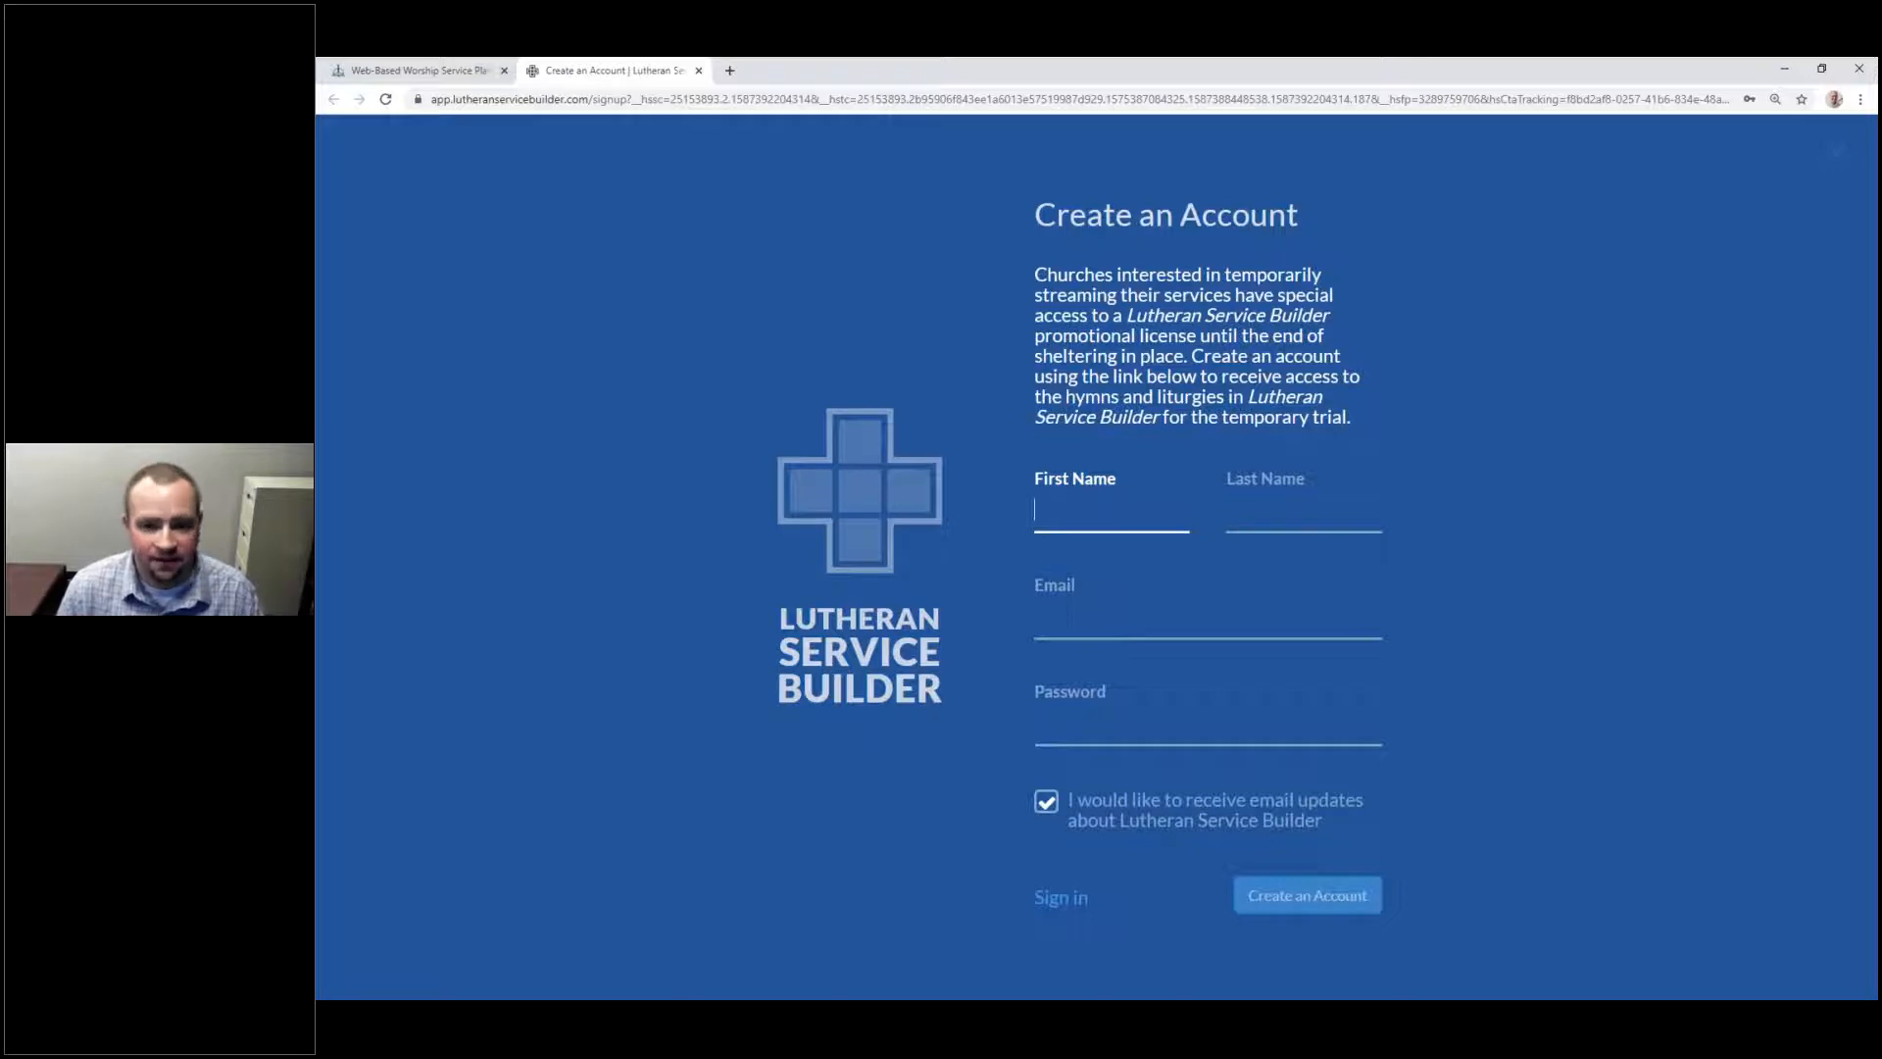
# Step: Highlight the temporary streaming-licence explanation on the Create an Account form, then clear it
pyautogui.moveTo(1034, 267); pyautogui.dragTo(1348, 415)
pyautogui.click(1369, 422)
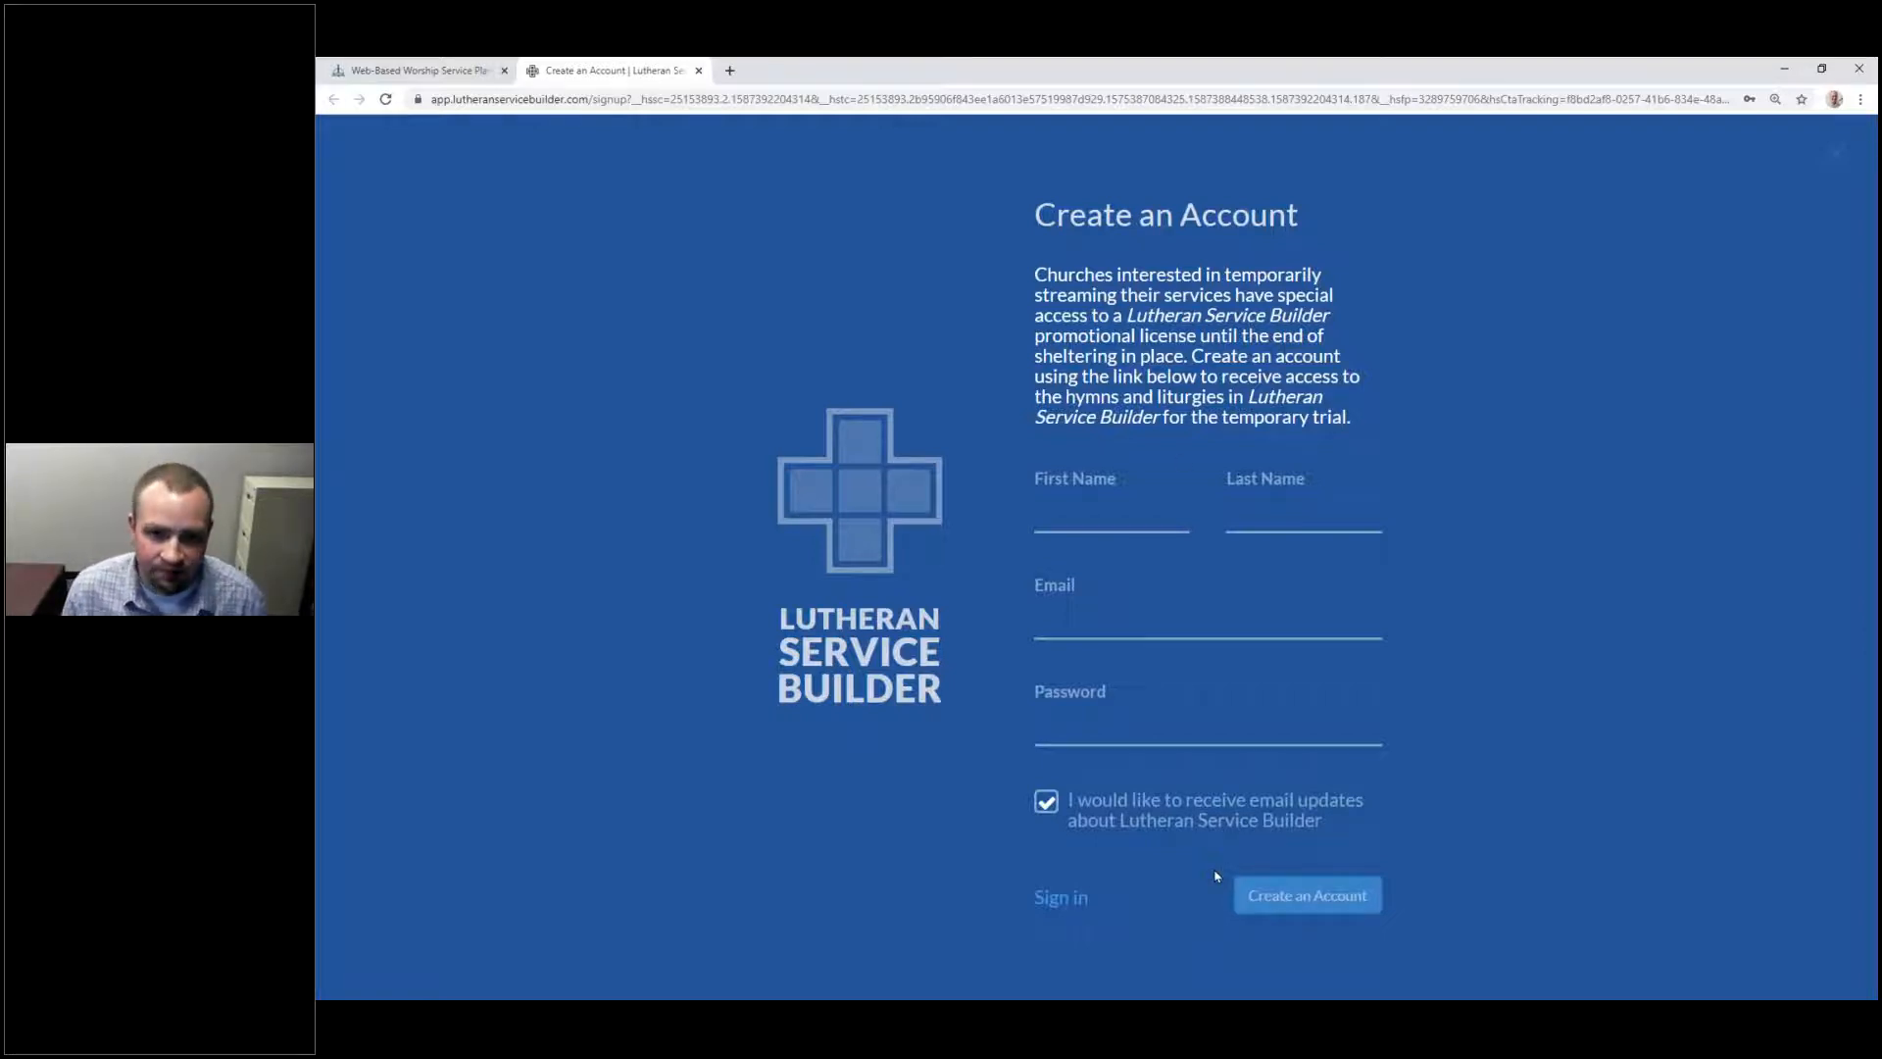
# Step: Switch to the sign-in page and sign in with the autofilled email and password
pyautogui.click(1072, 903)
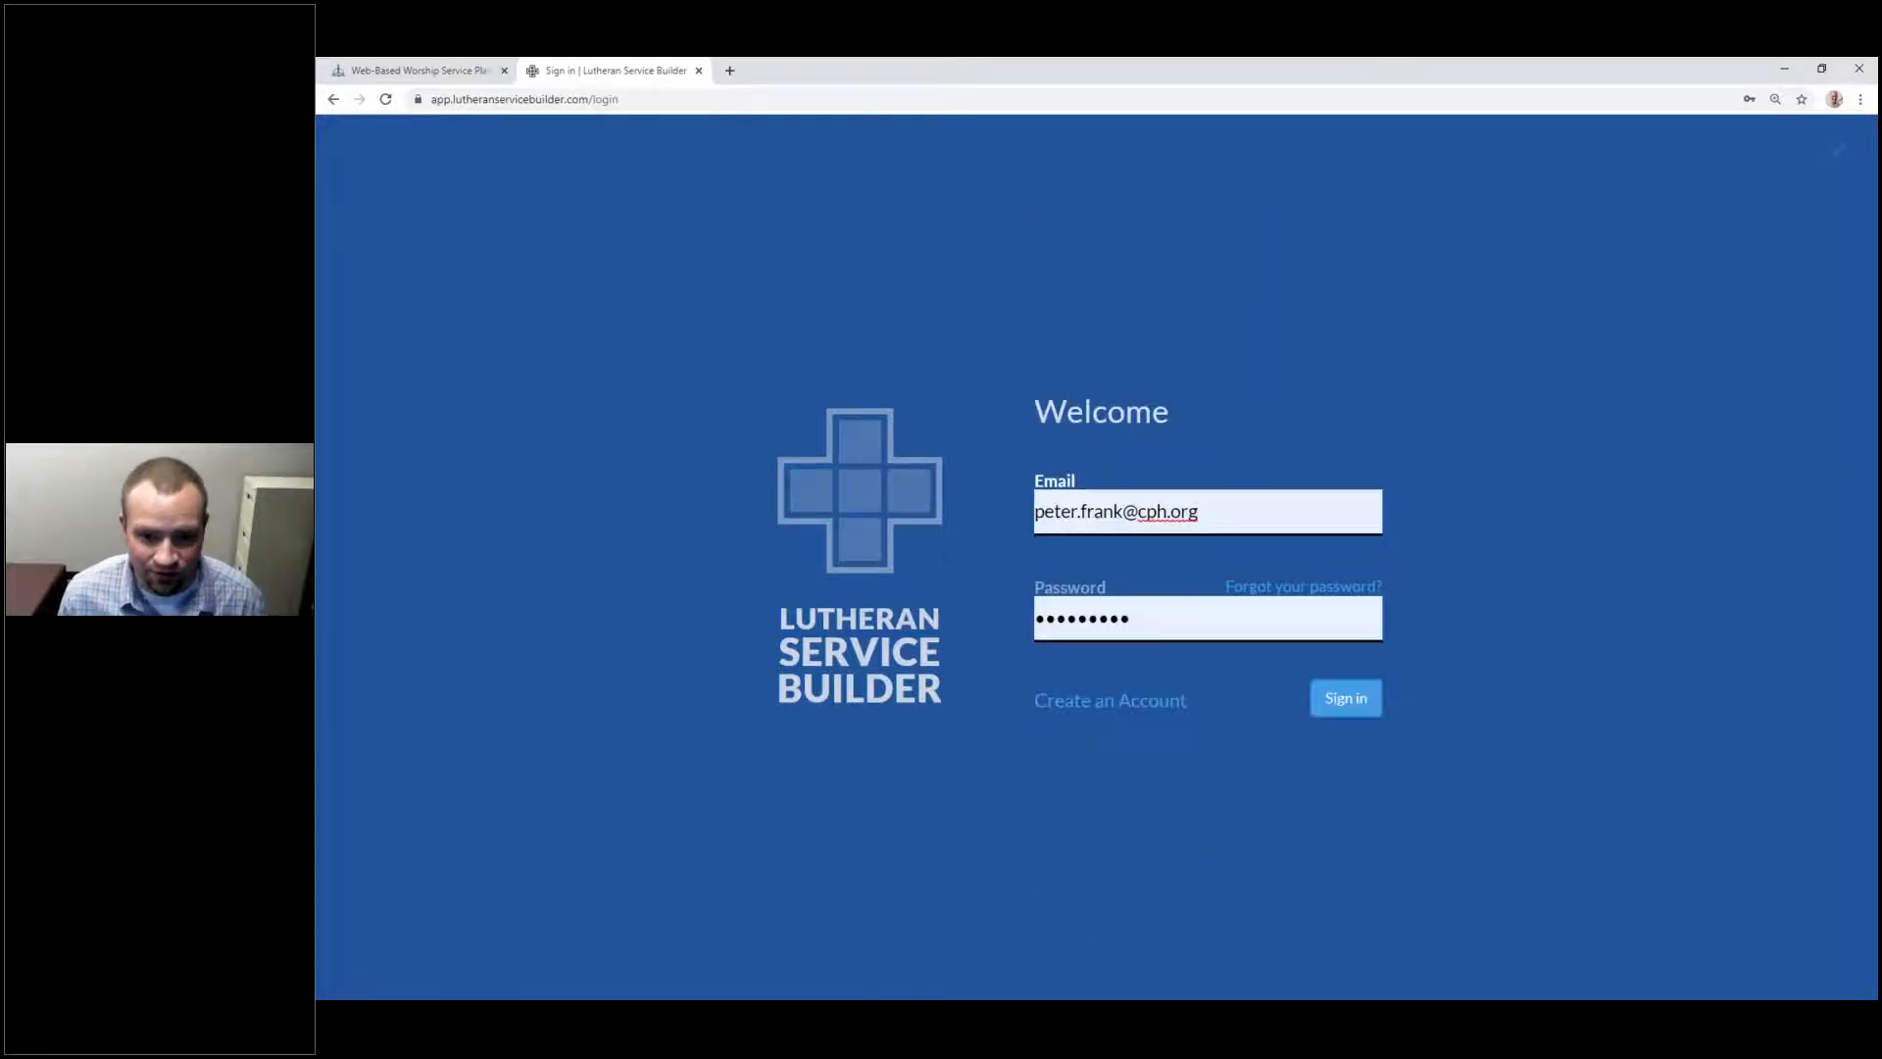
pyautogui.click(1357, 704)
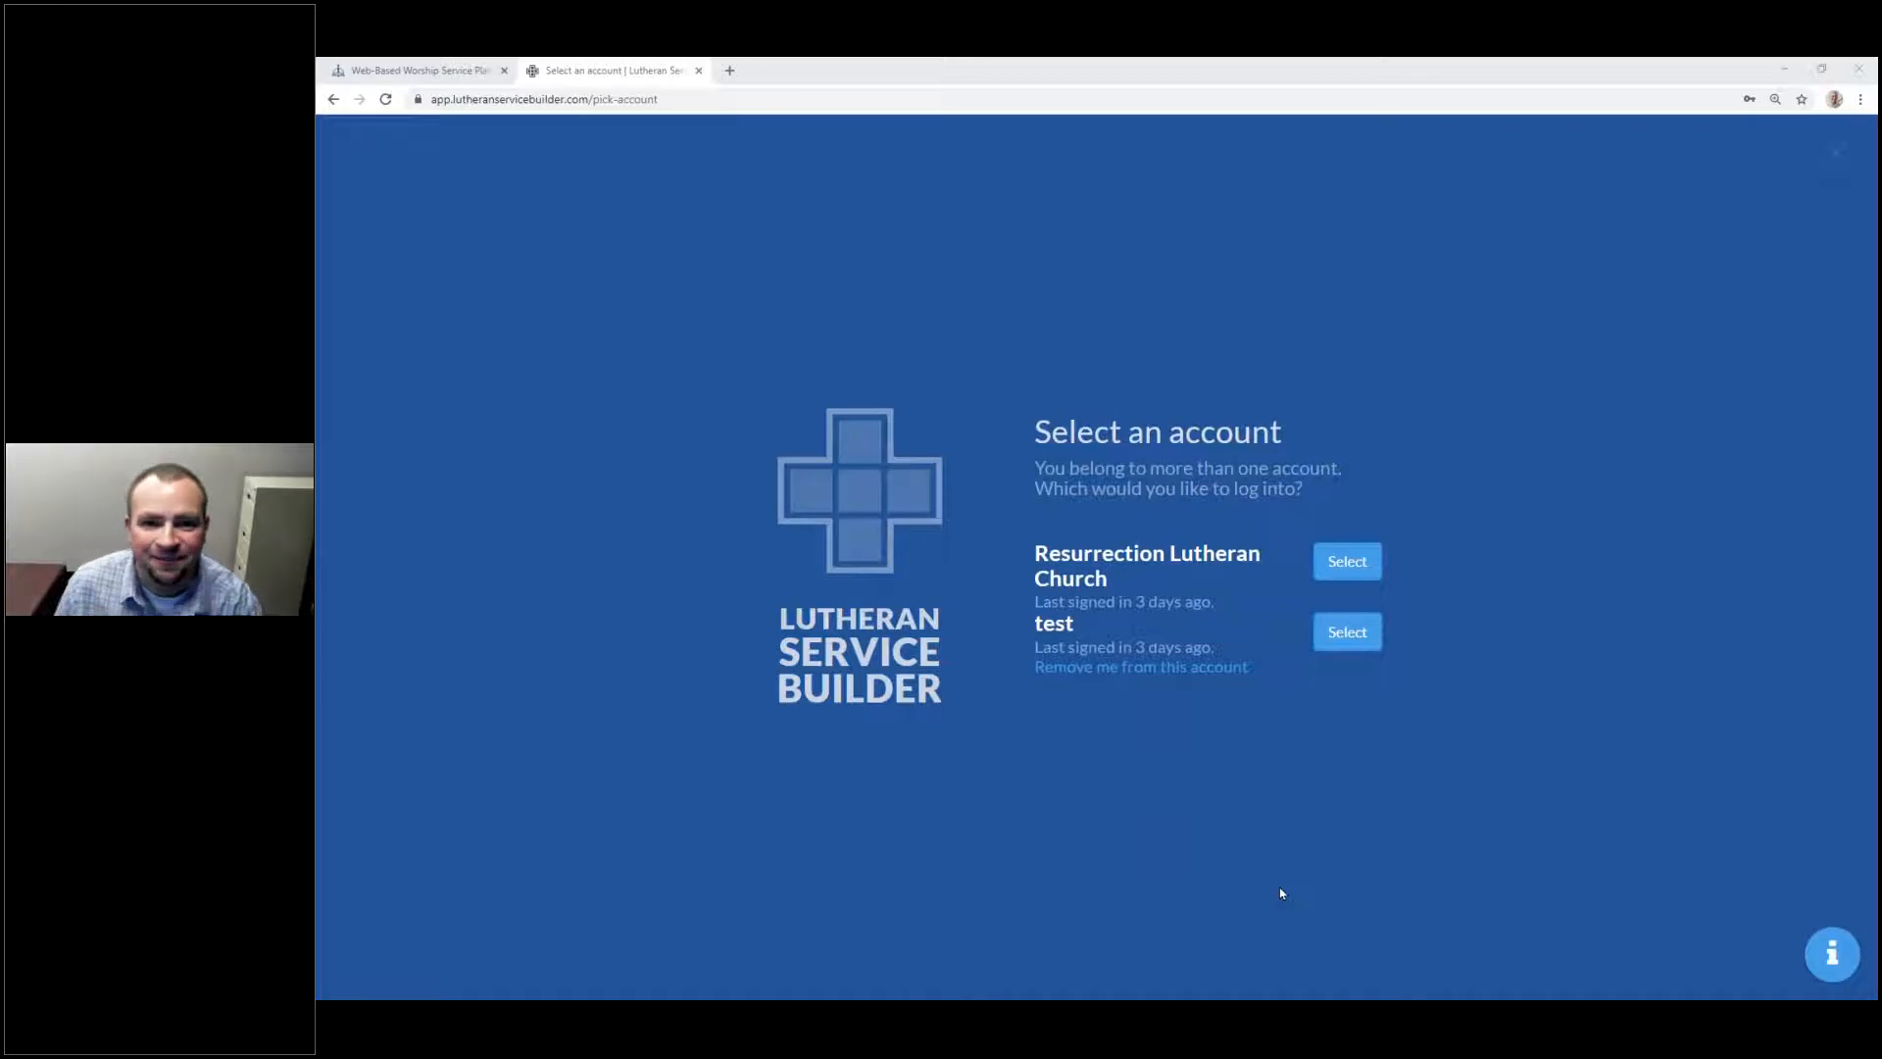
pyautogui.click(1325, 80)
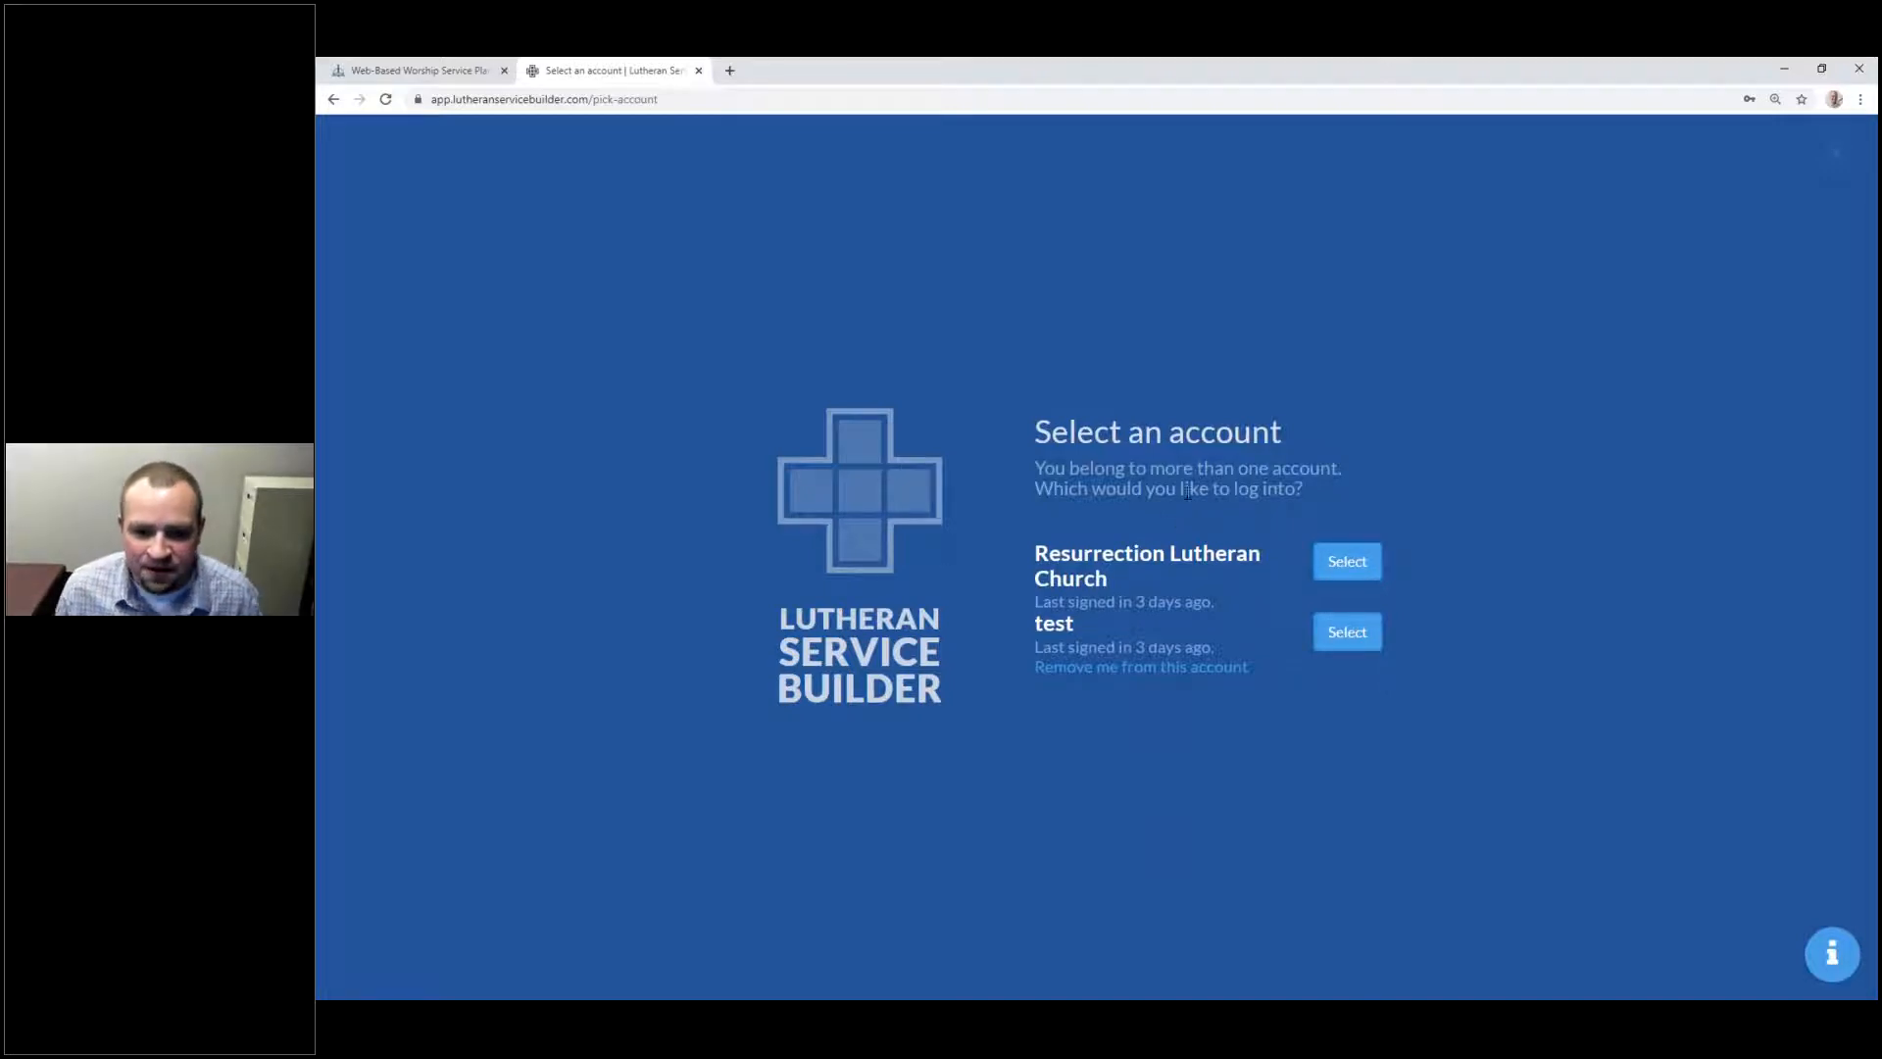
pyautogui.moveTo(1318, 577); pyautogui.dragTo(1389, 572)
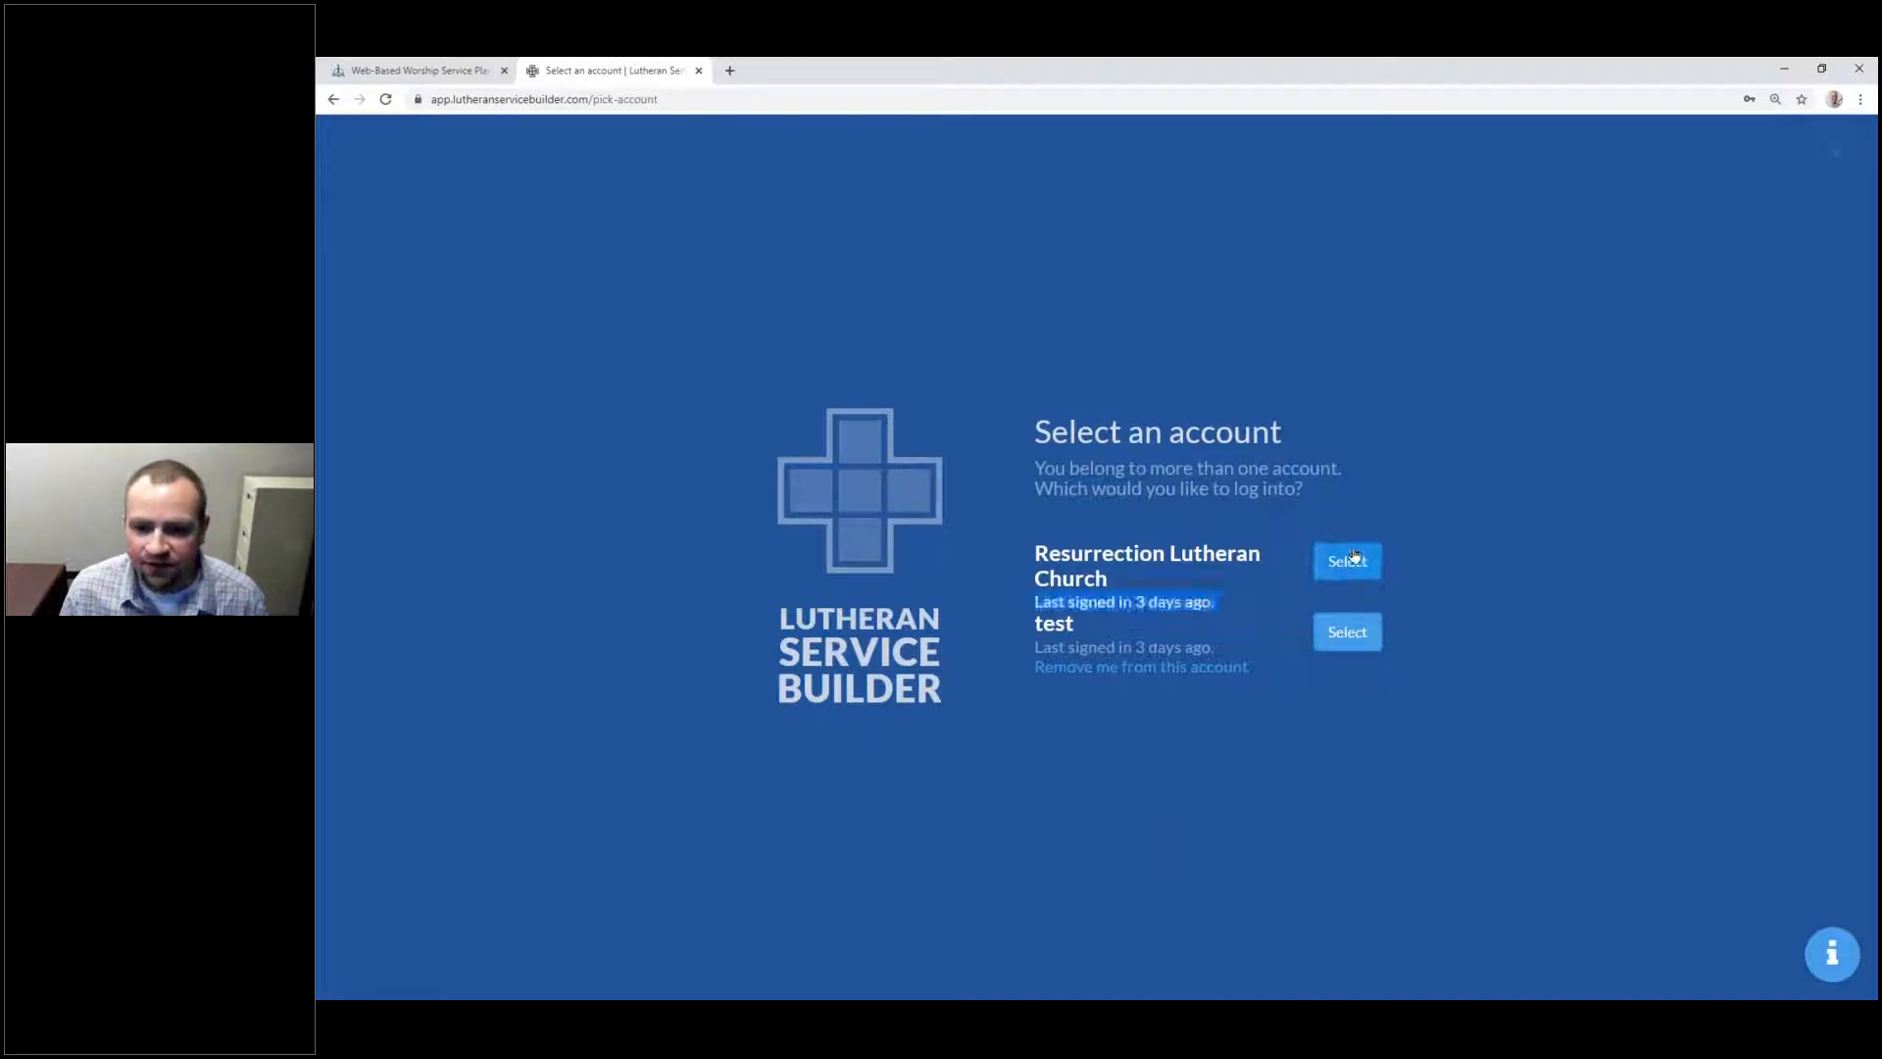
# Step: Log into the Resurrection Lutheran Church account and open the gear account menu
pyautogui.click(1335, 570)
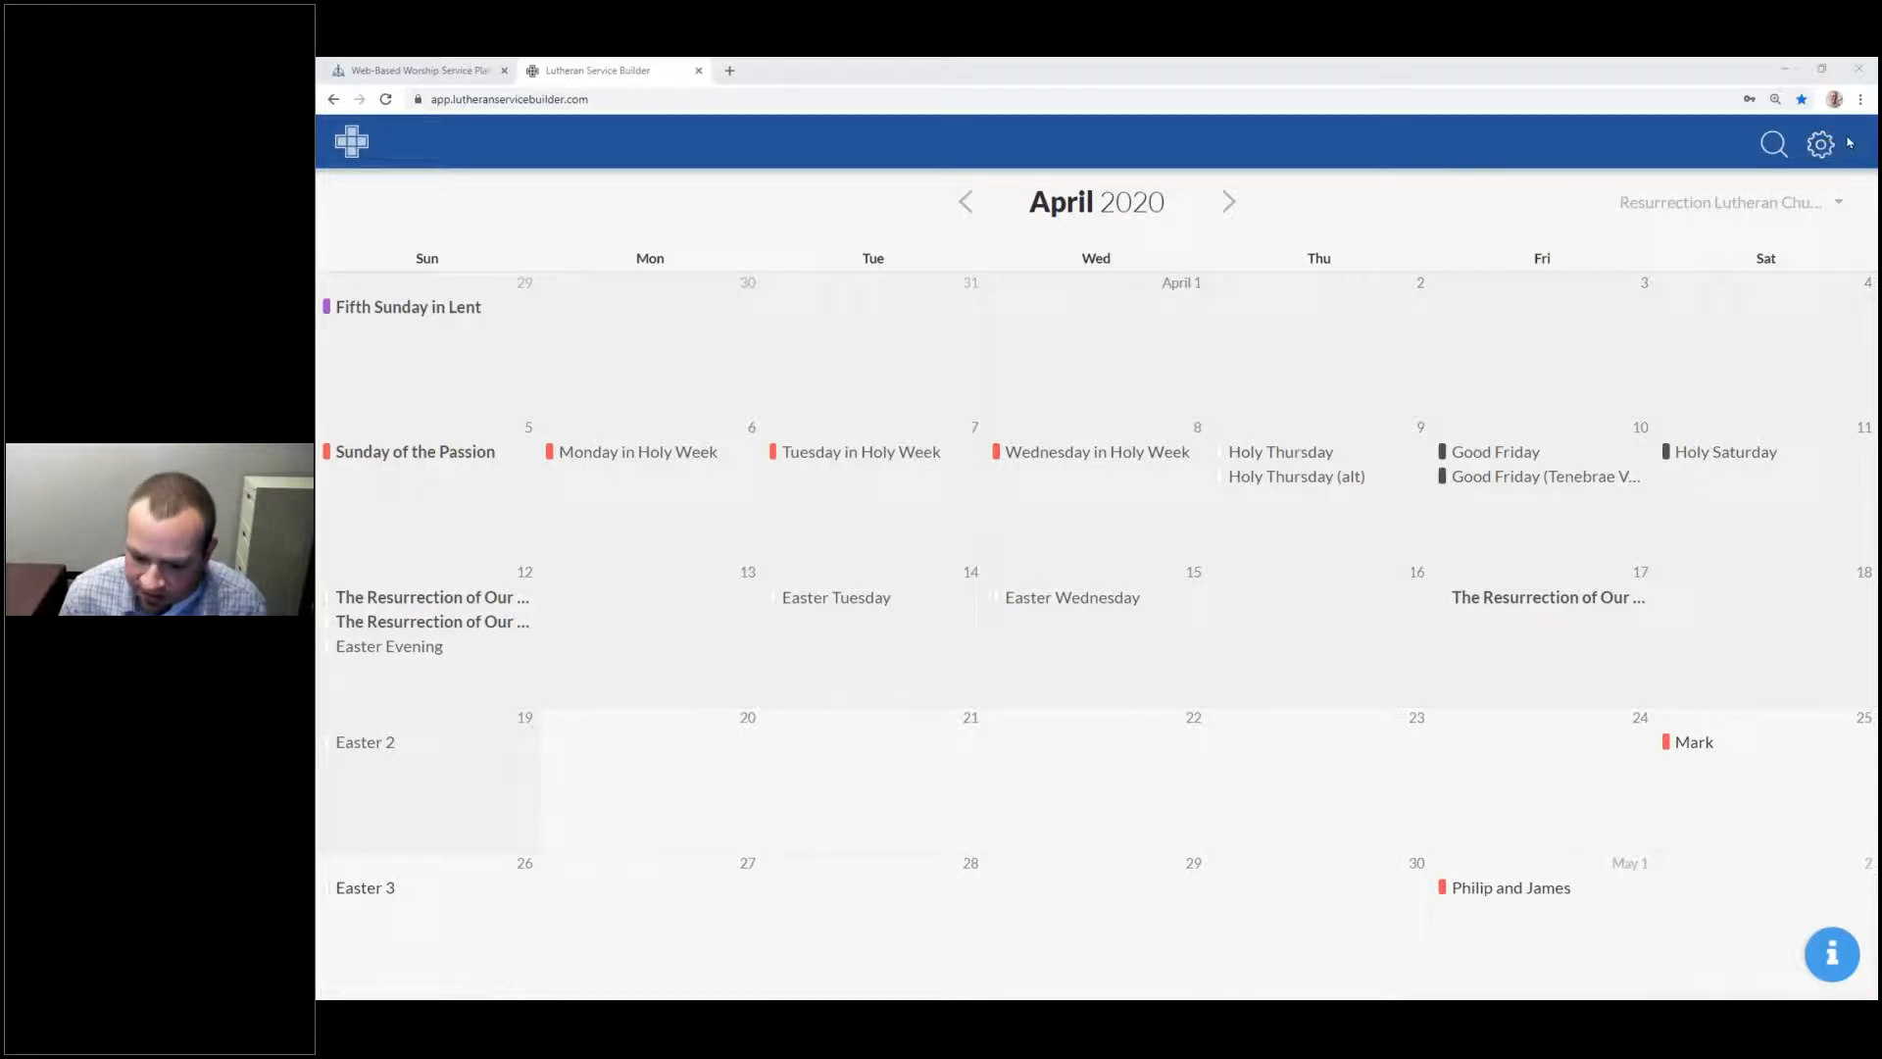
pyautogui.click(1808, 152)
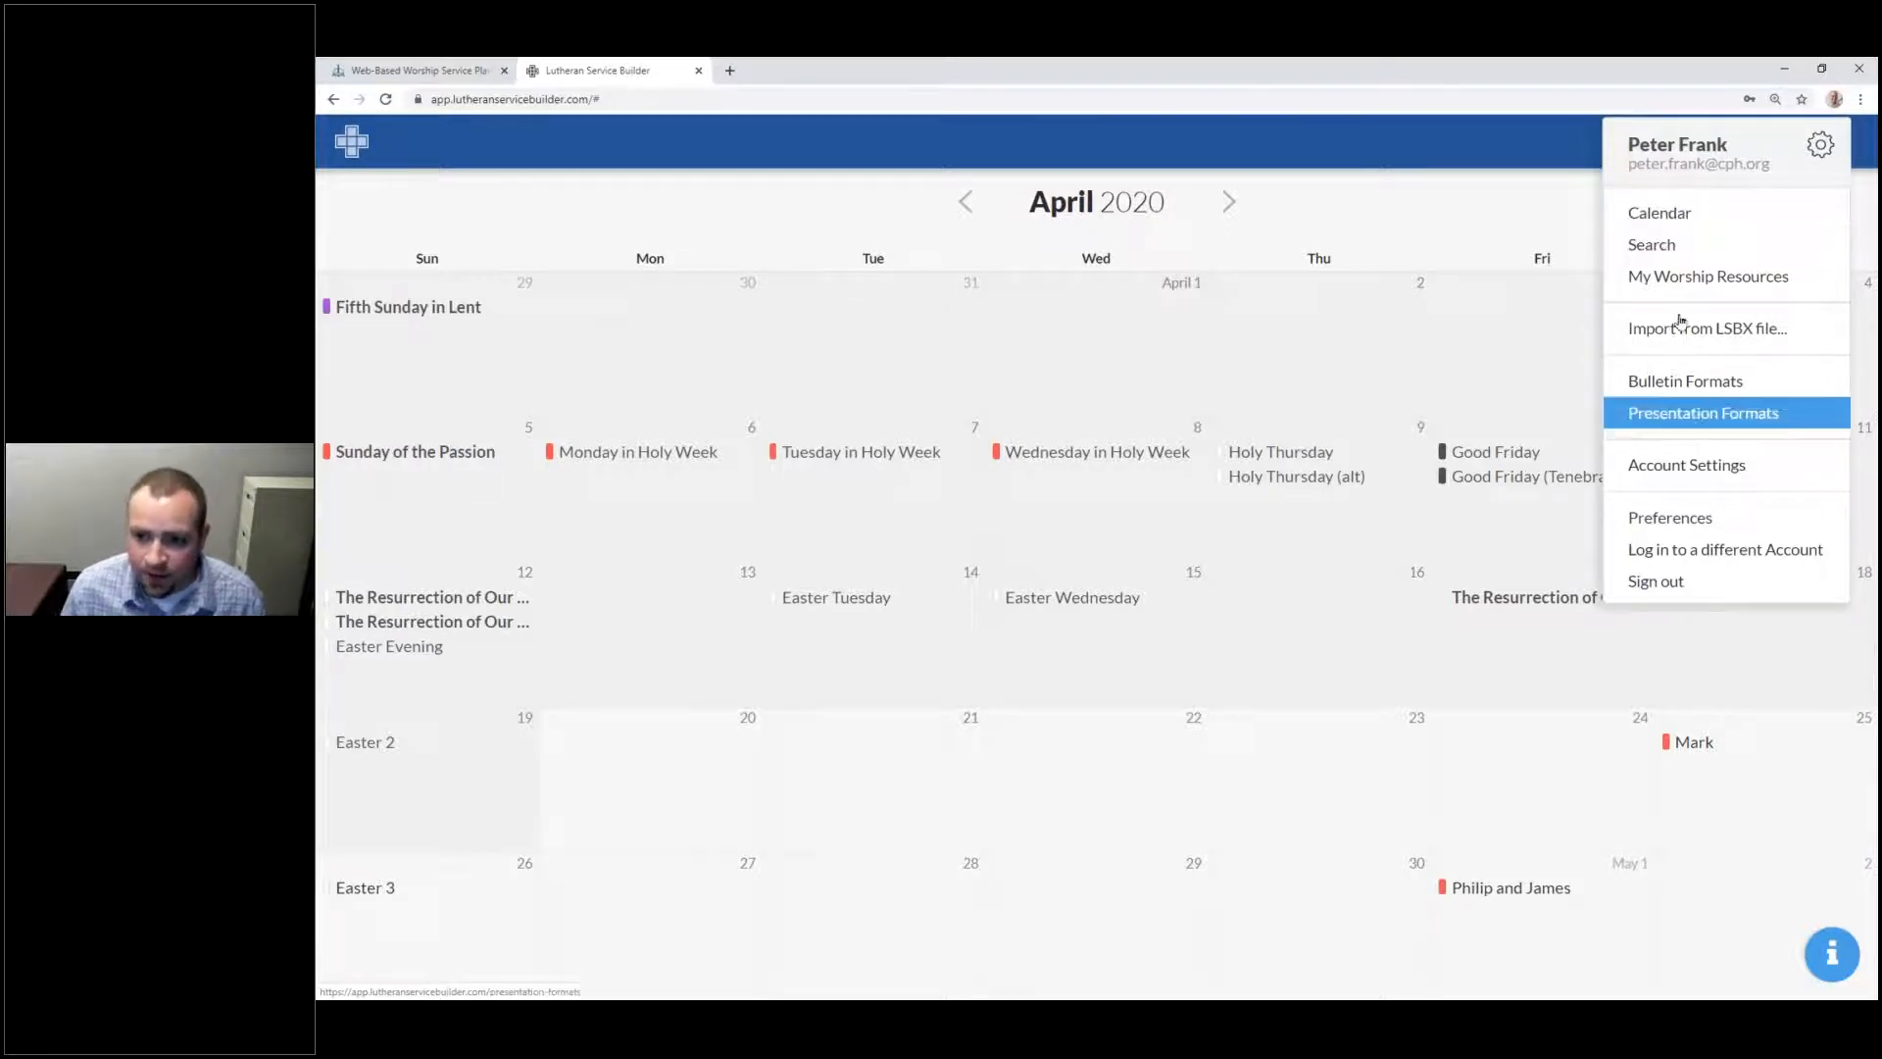
pyautogui.moveTo(1696, 281)
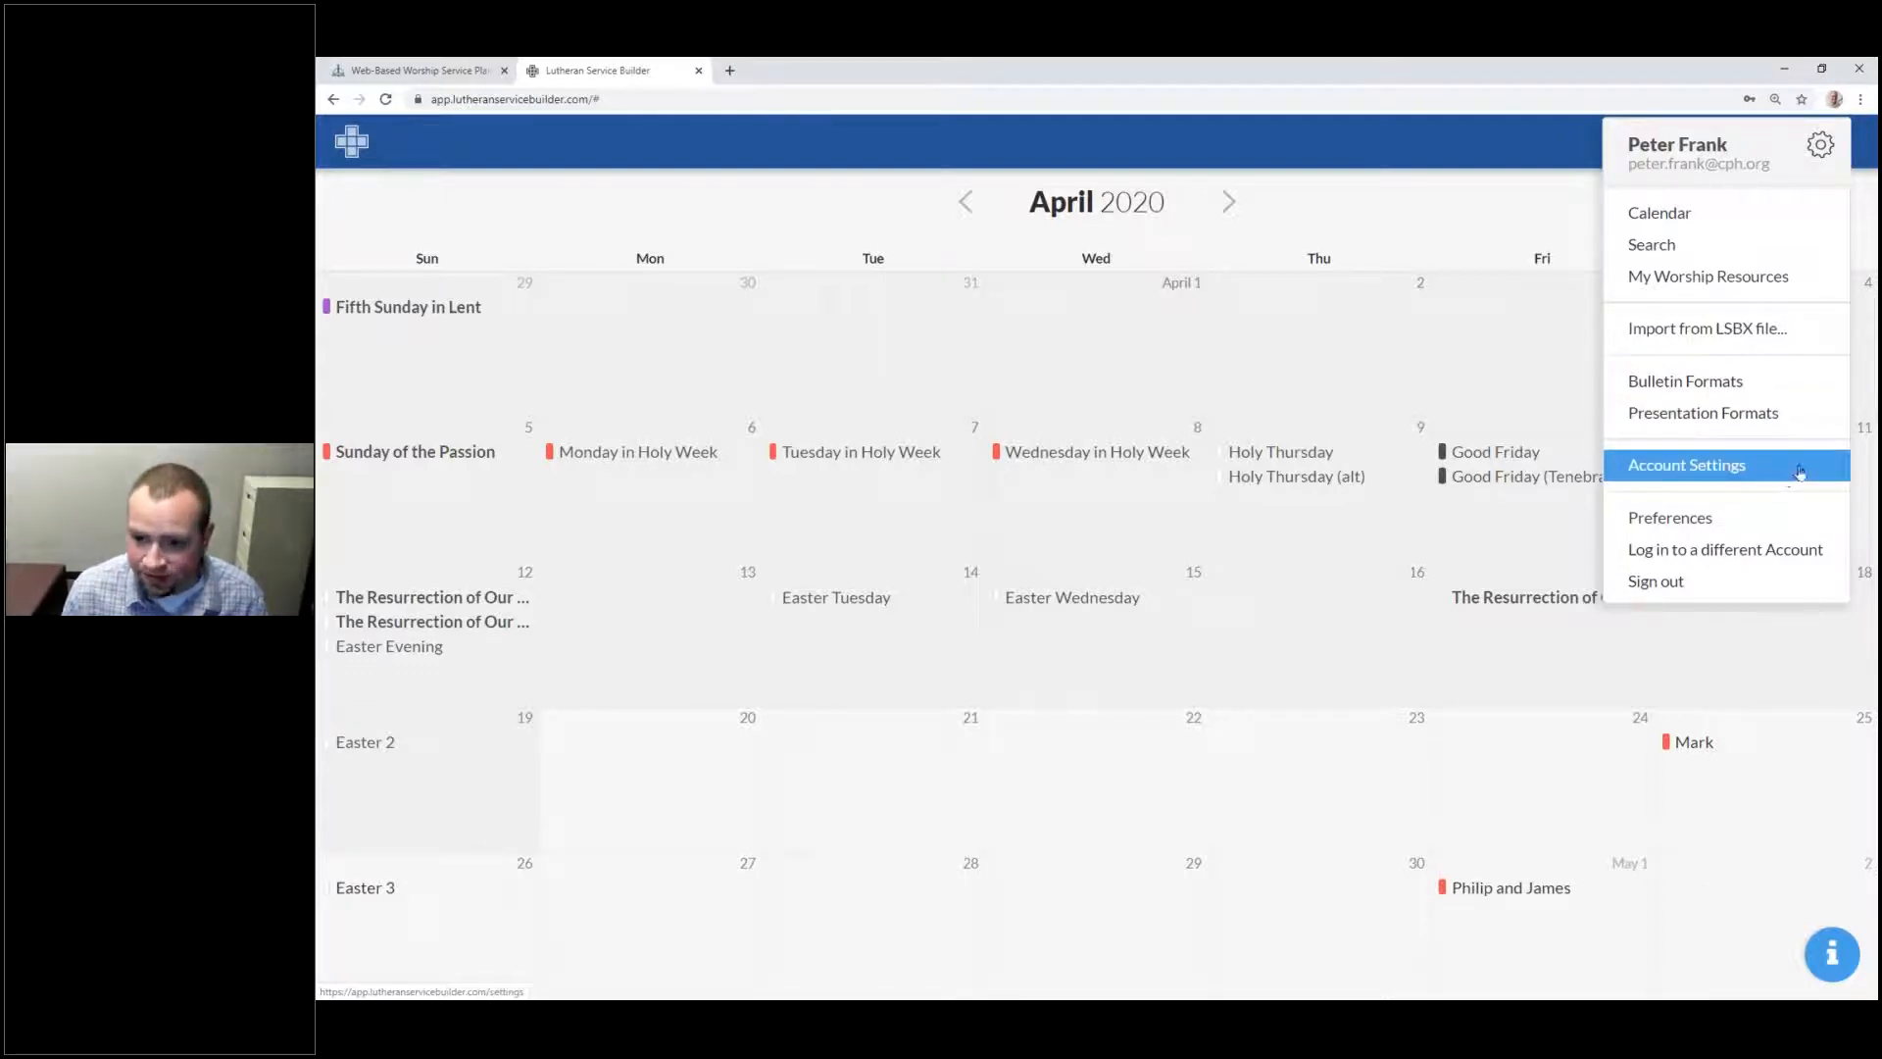
# Step: Open Preferences from the gear menu and select, then deselect, the email value
pyautogui.click(1705, 521)
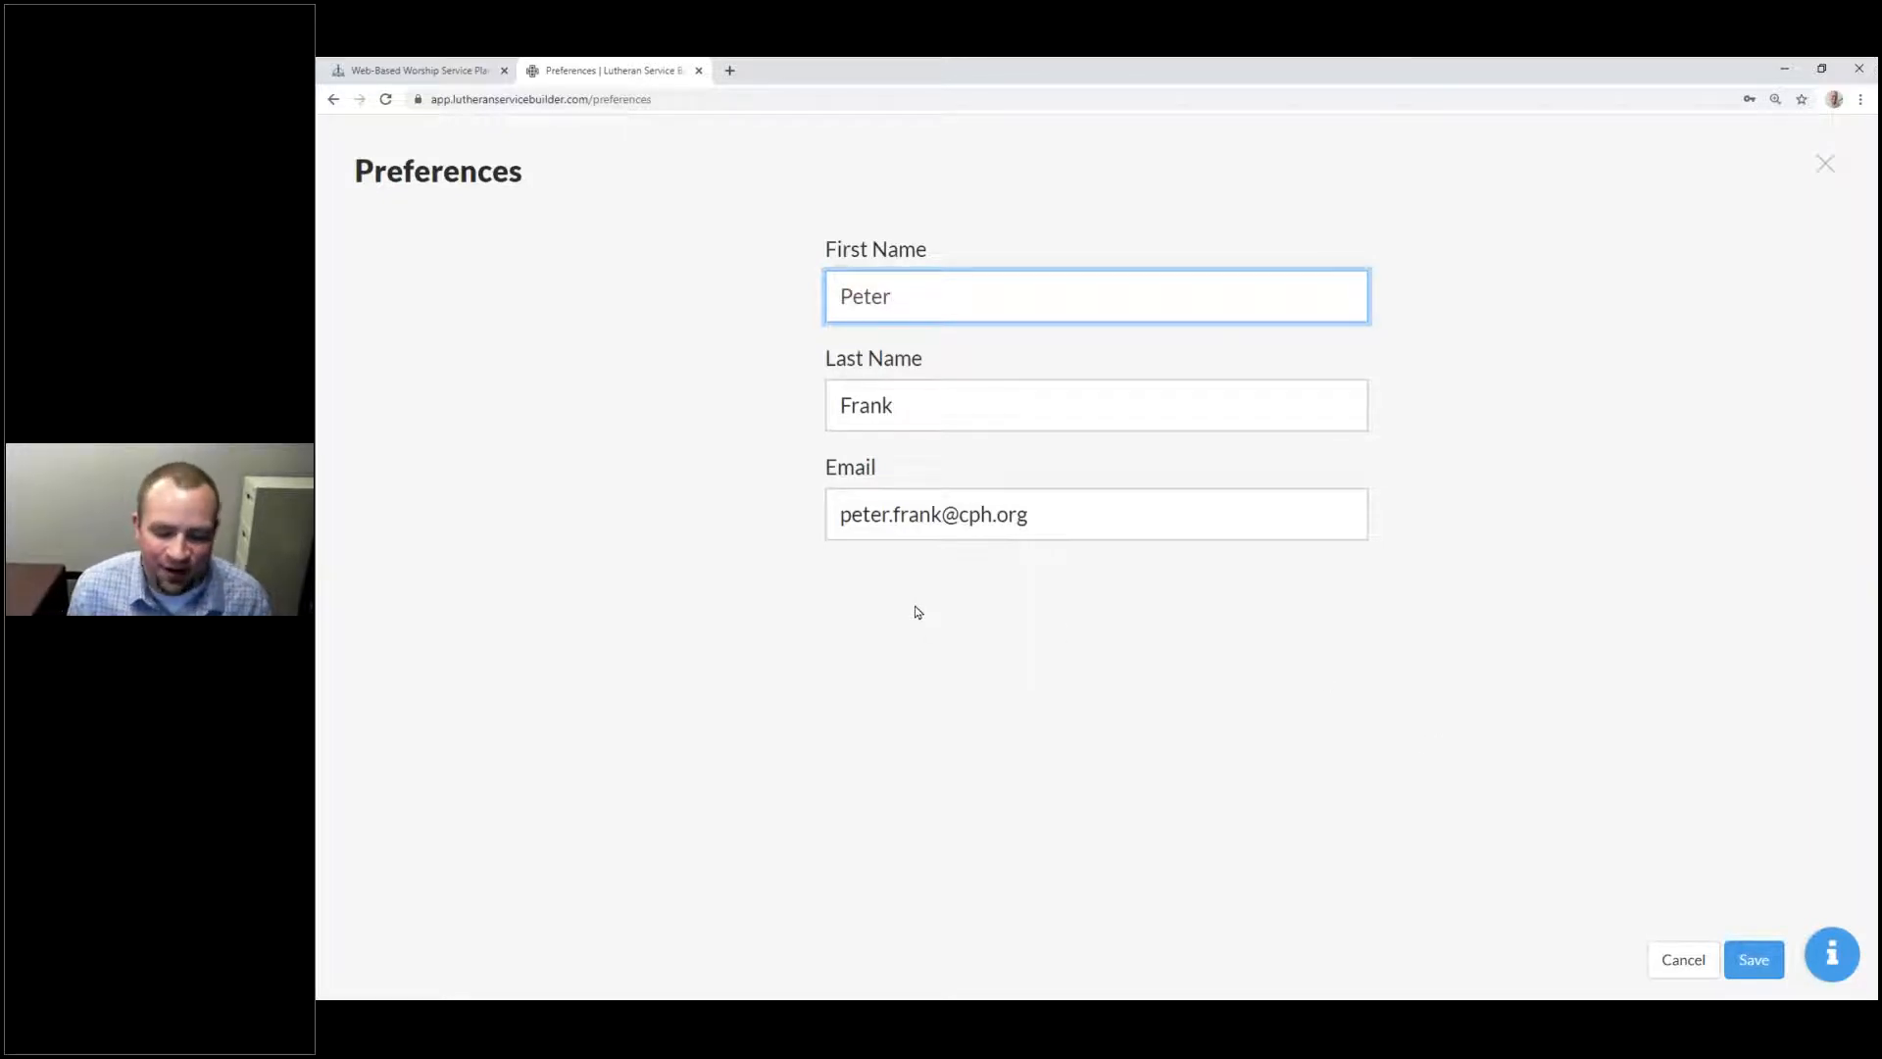
pyautogui.moveTo(1101, 520); pyautogui.dragTo(720, 619)
pyautogui.click(1295, 827)
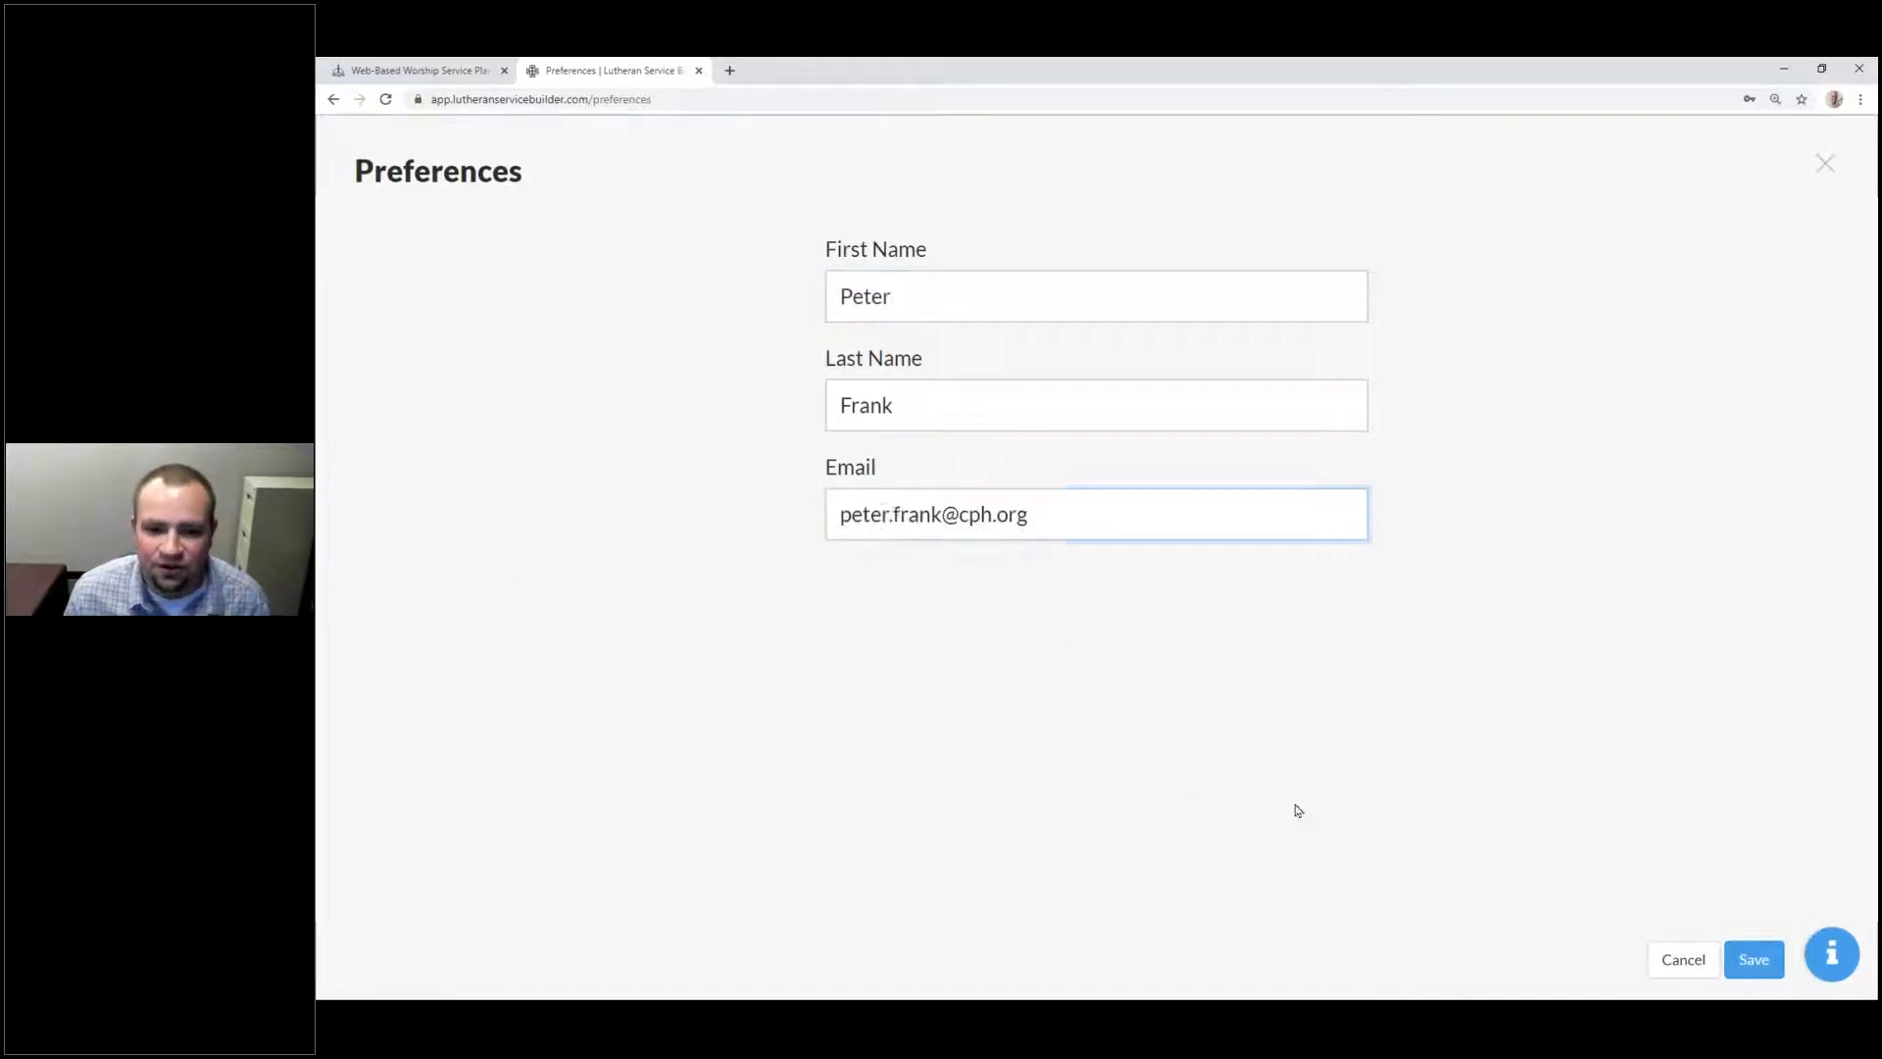
# Step: Close Preferences and open Account Settings from the gear menu
pyautogui.click(1824, 163)
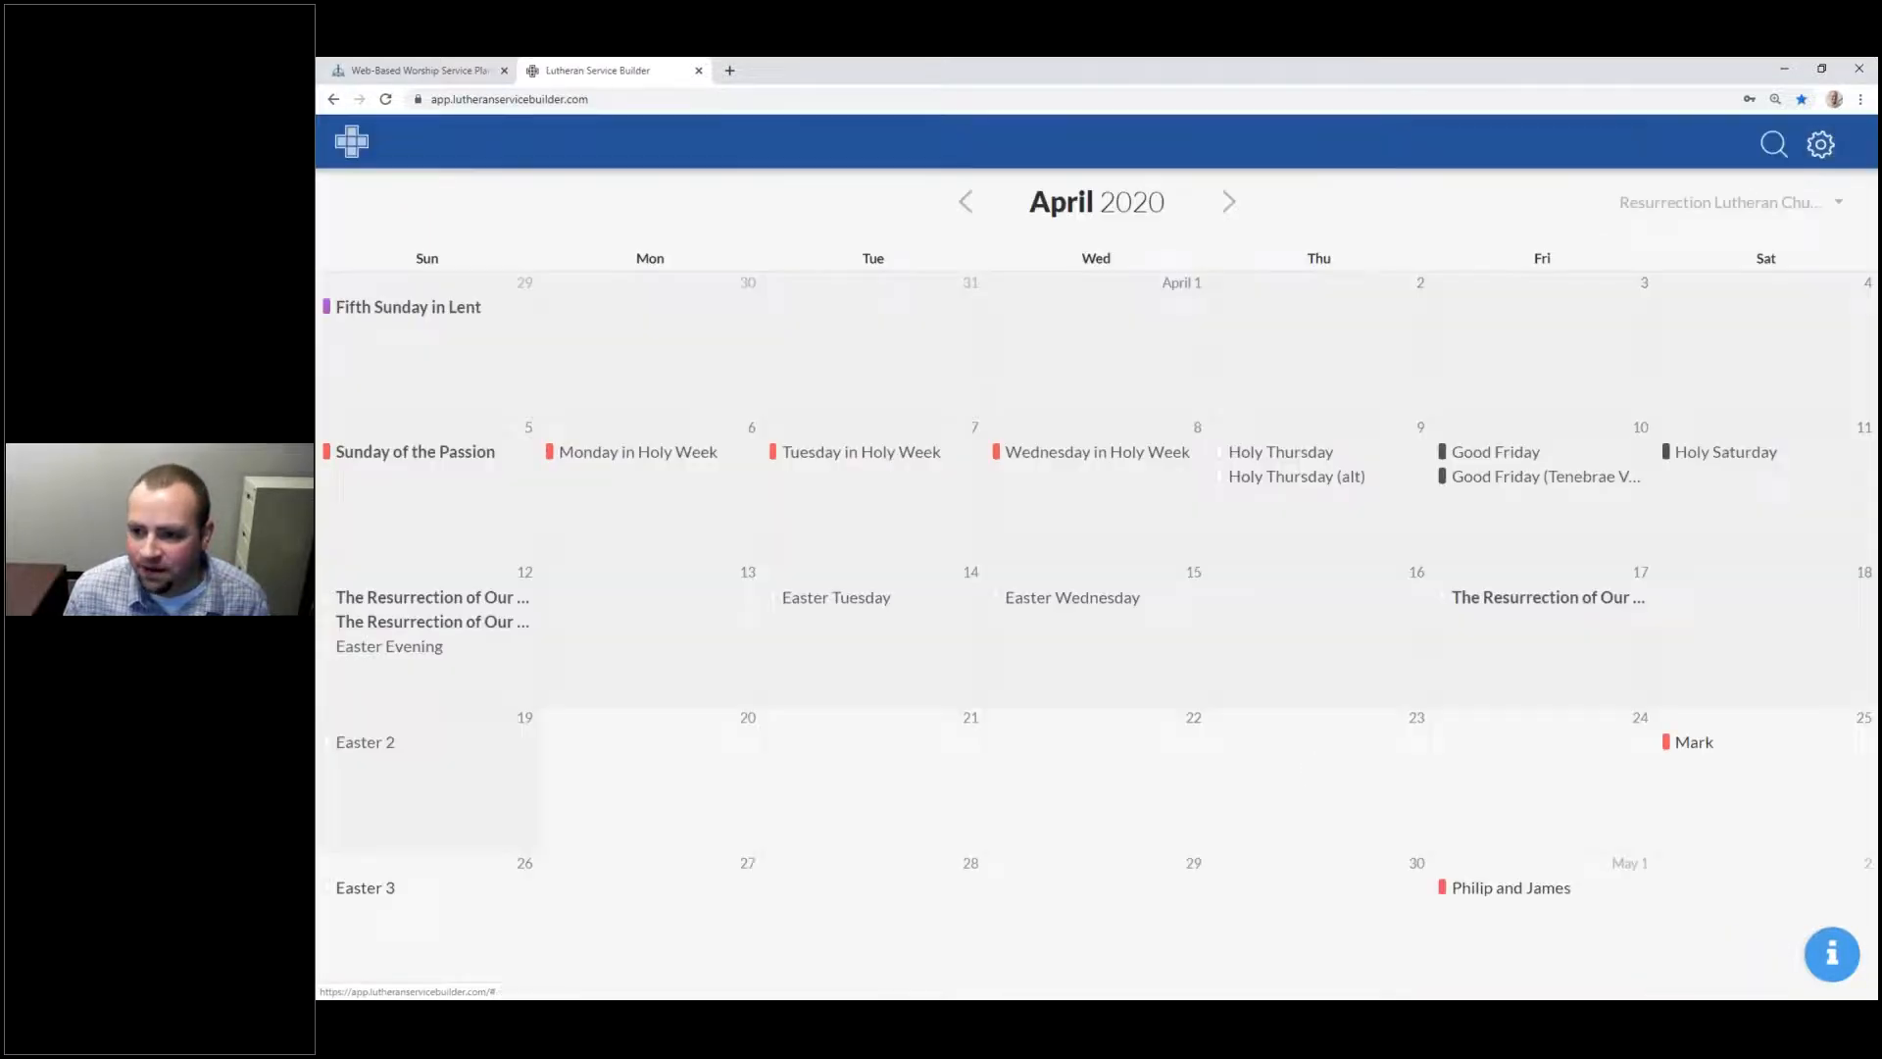
pyautogui.click(1820, 145)
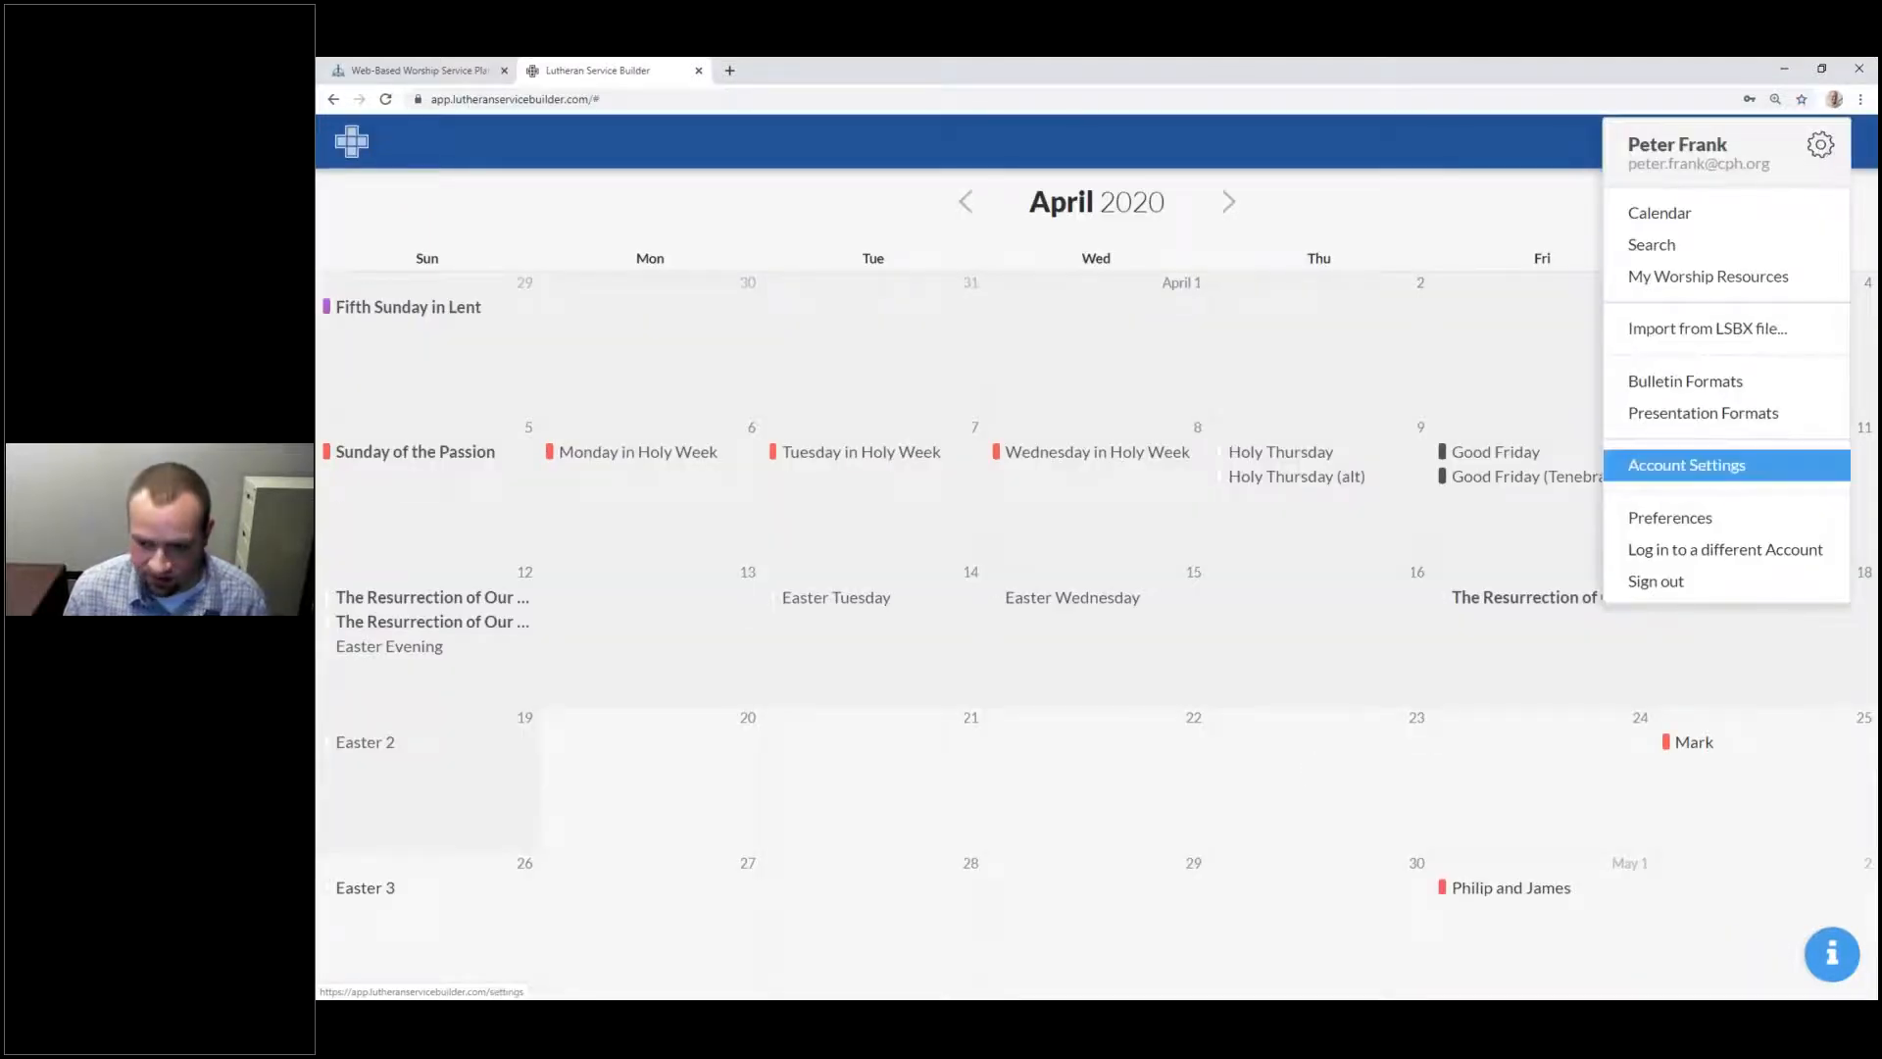
pyautogui.click(1735, 465)
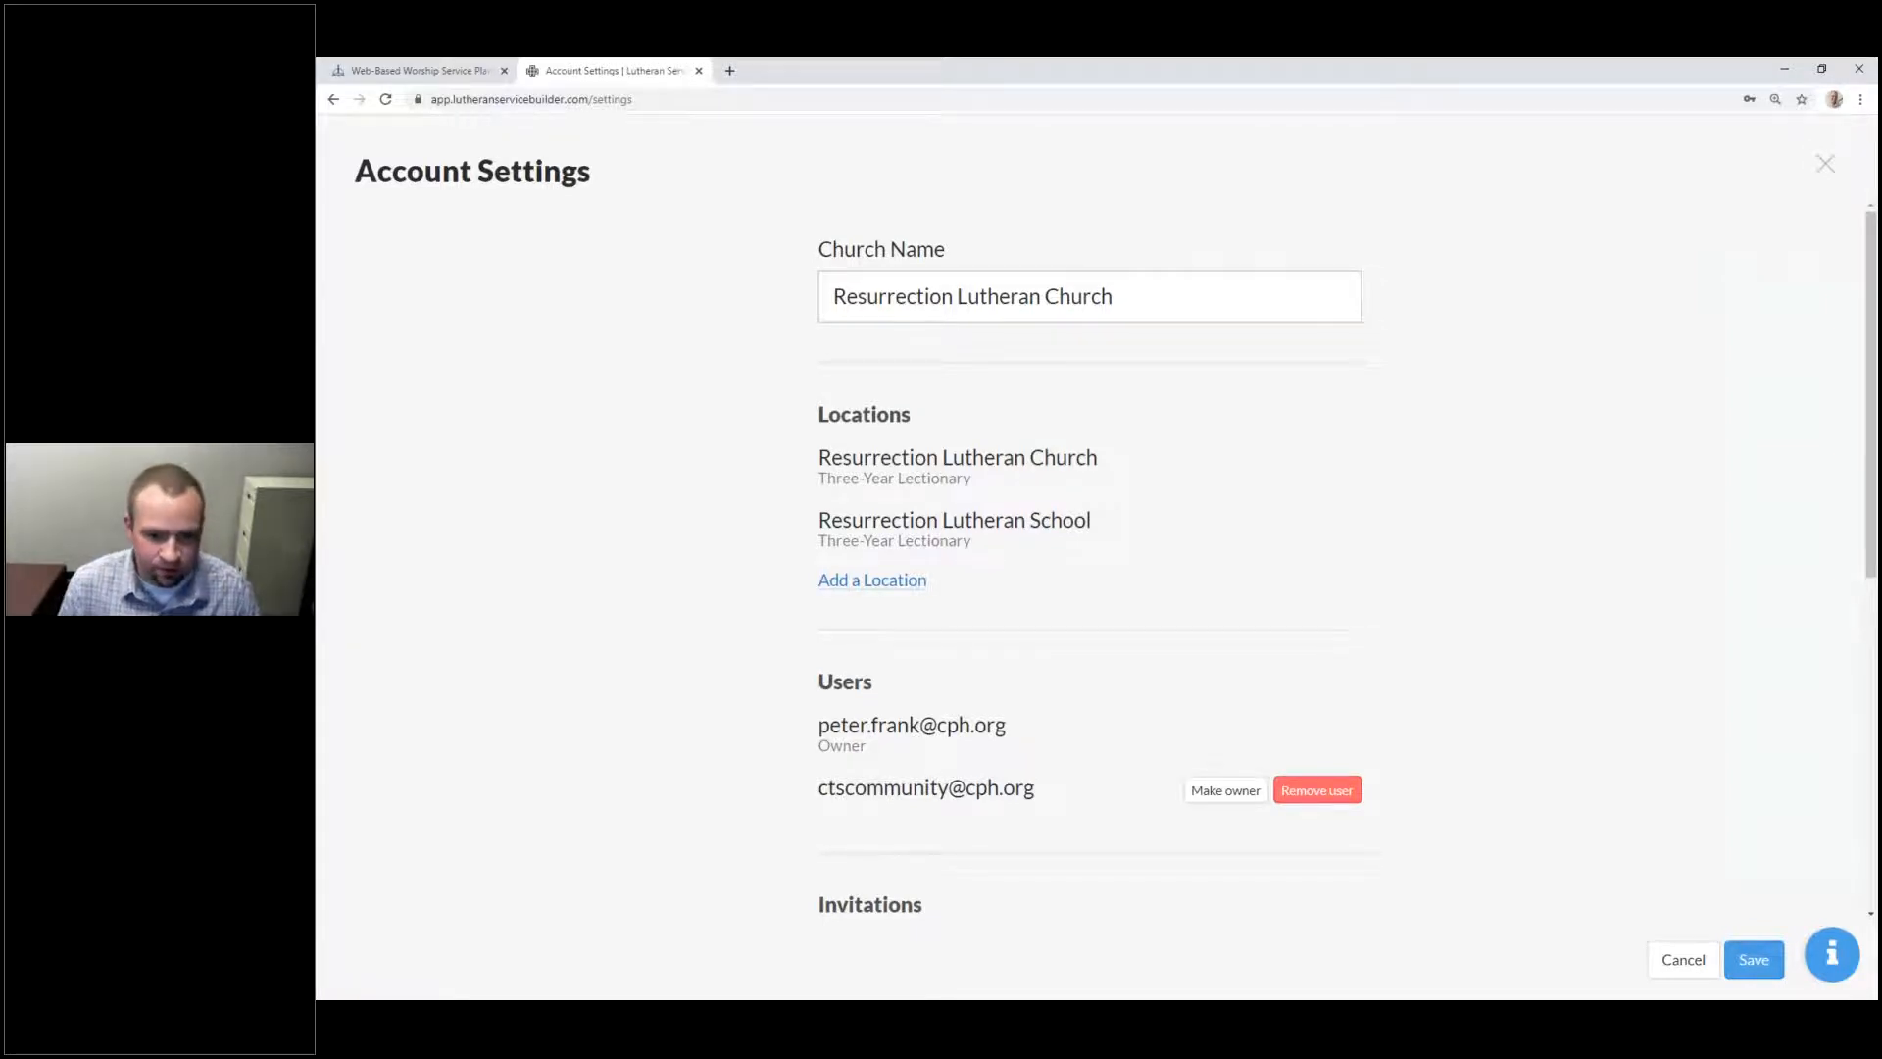
# Step: Keep the church location on the Three-Year Lectionary and save it
pyautogui.click(984, 468)
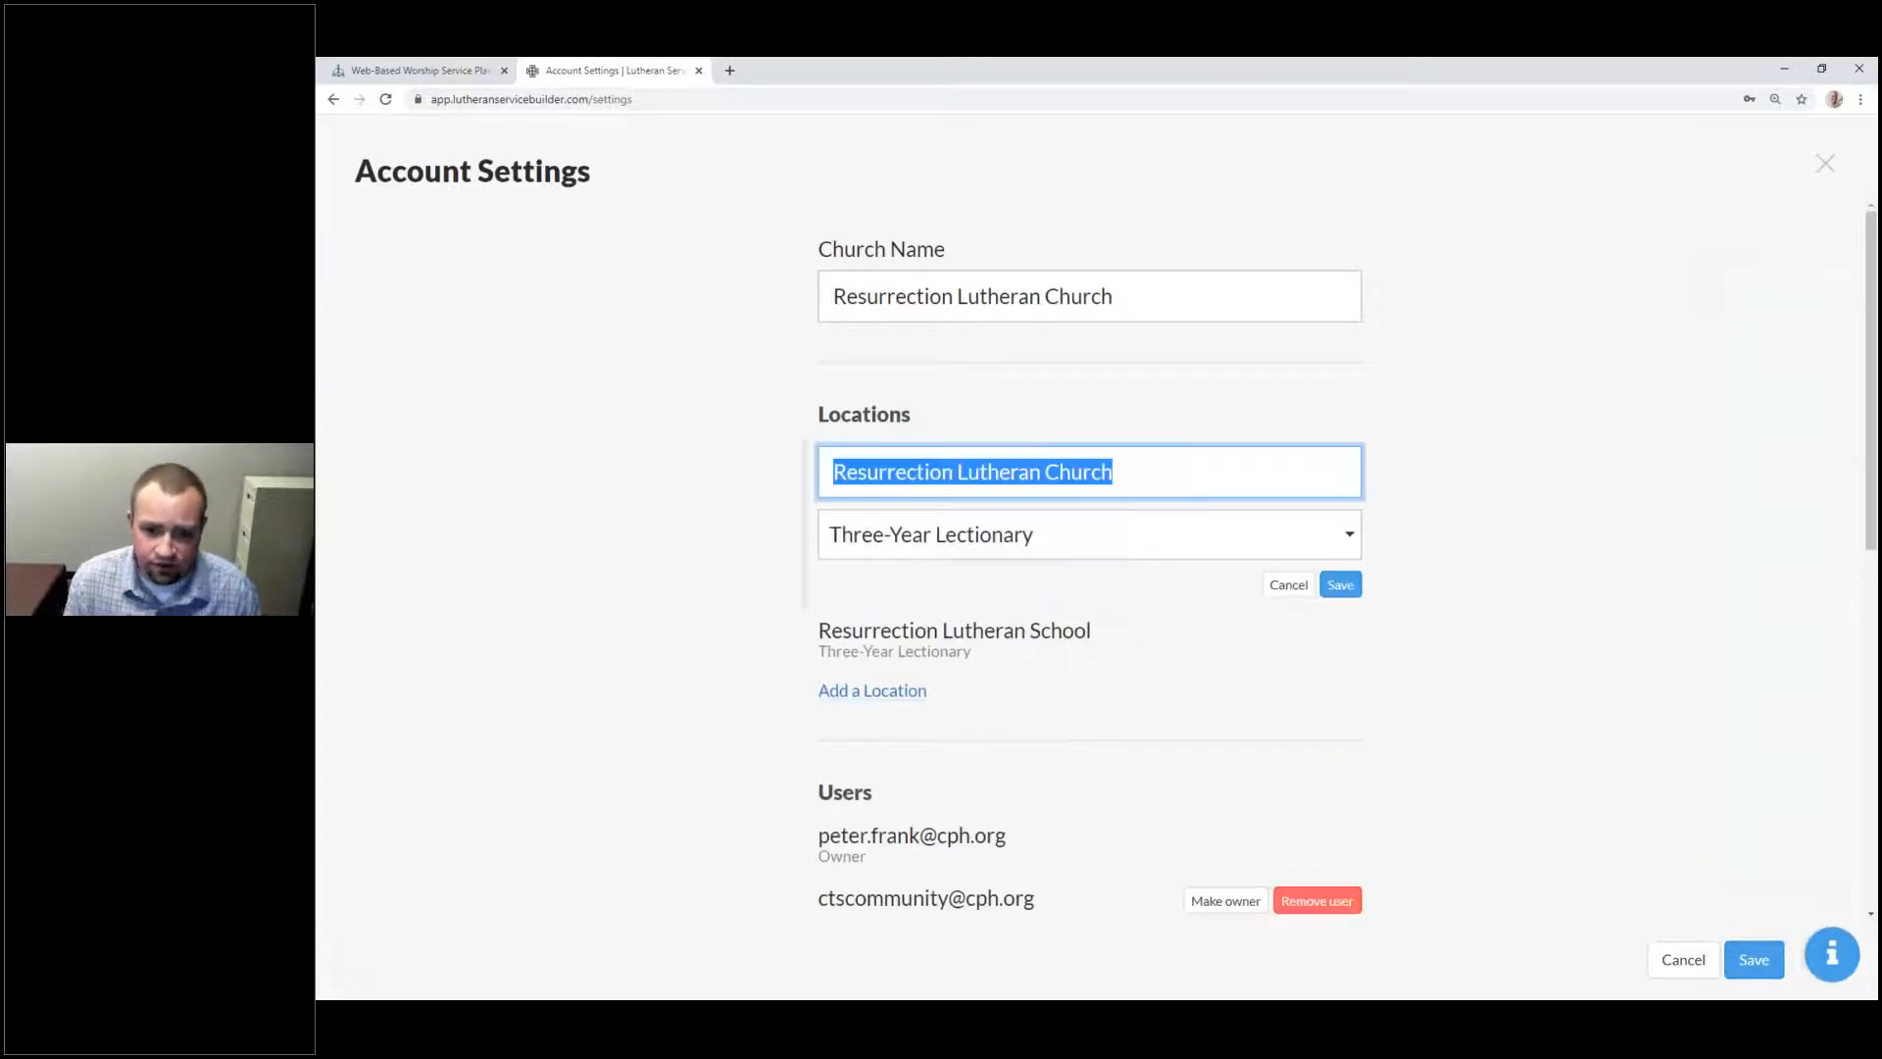
pyautogui.click(951, 533)
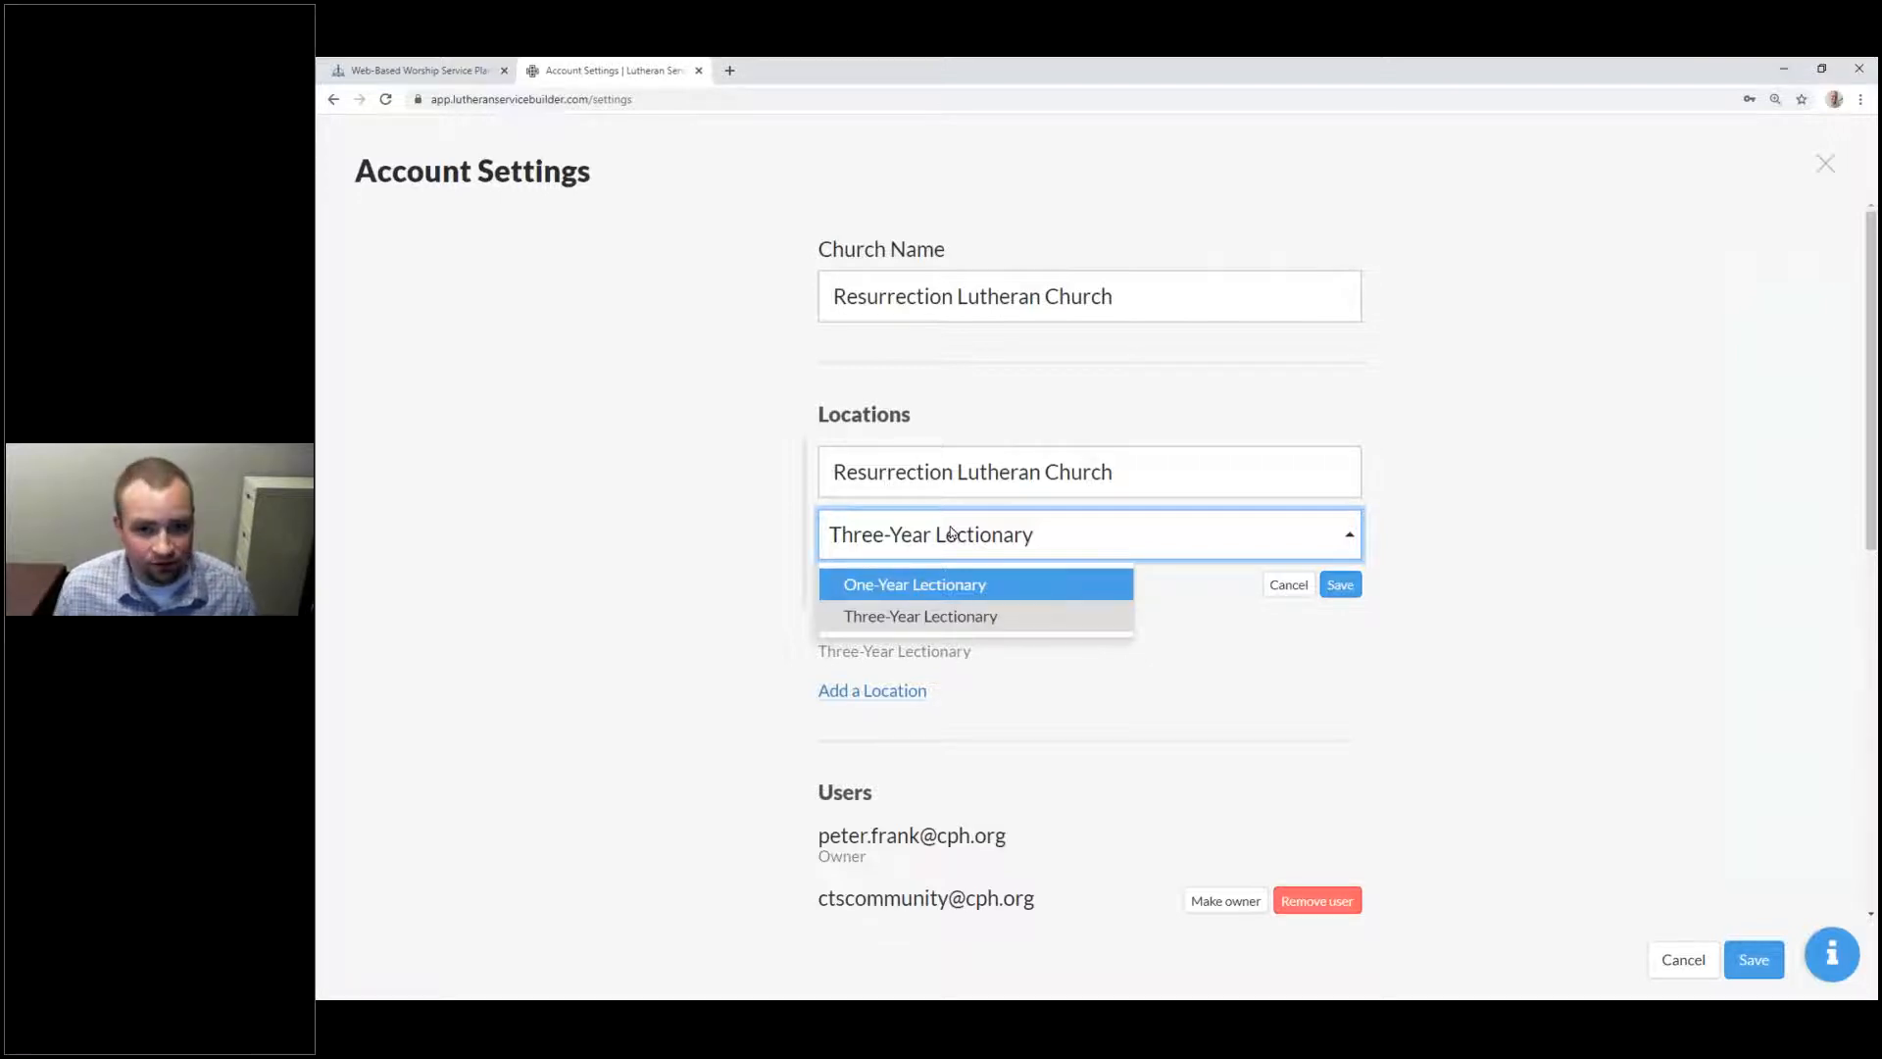
pyautogui.click(986, 616)
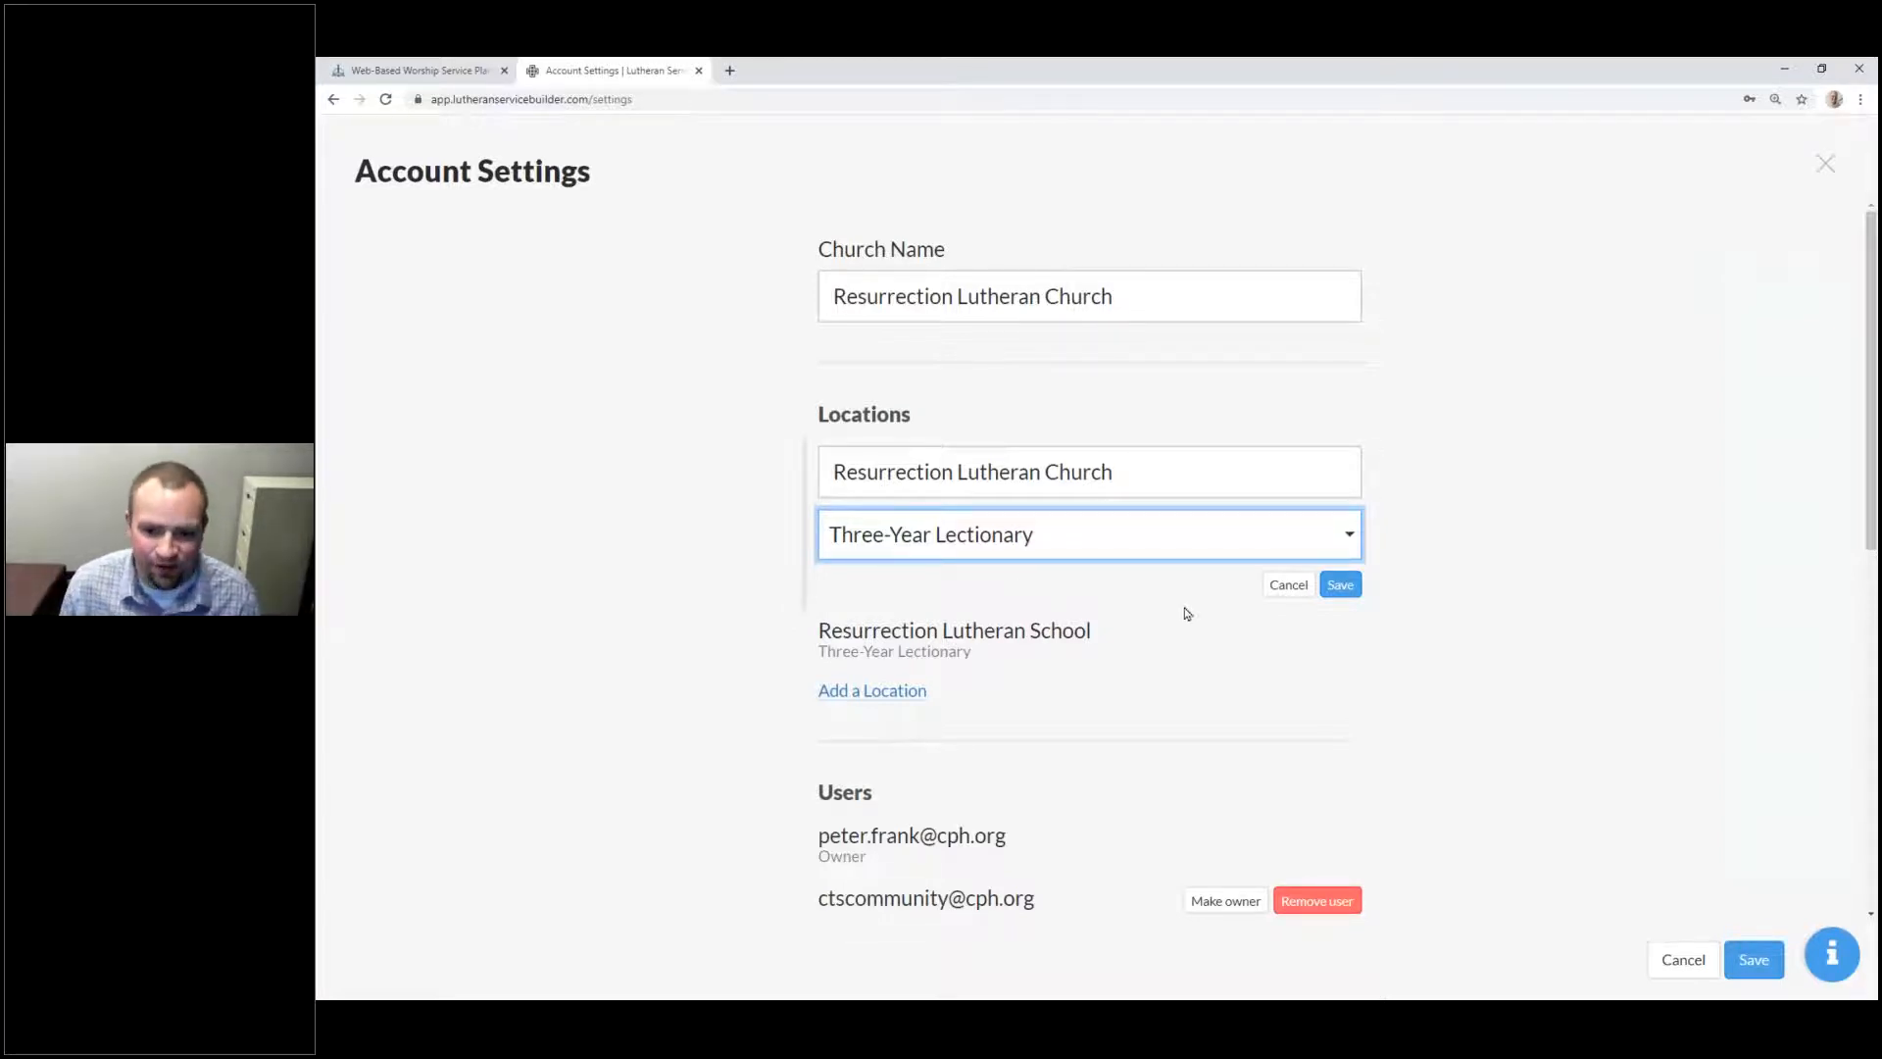
pyautogui.click(1340, 585)
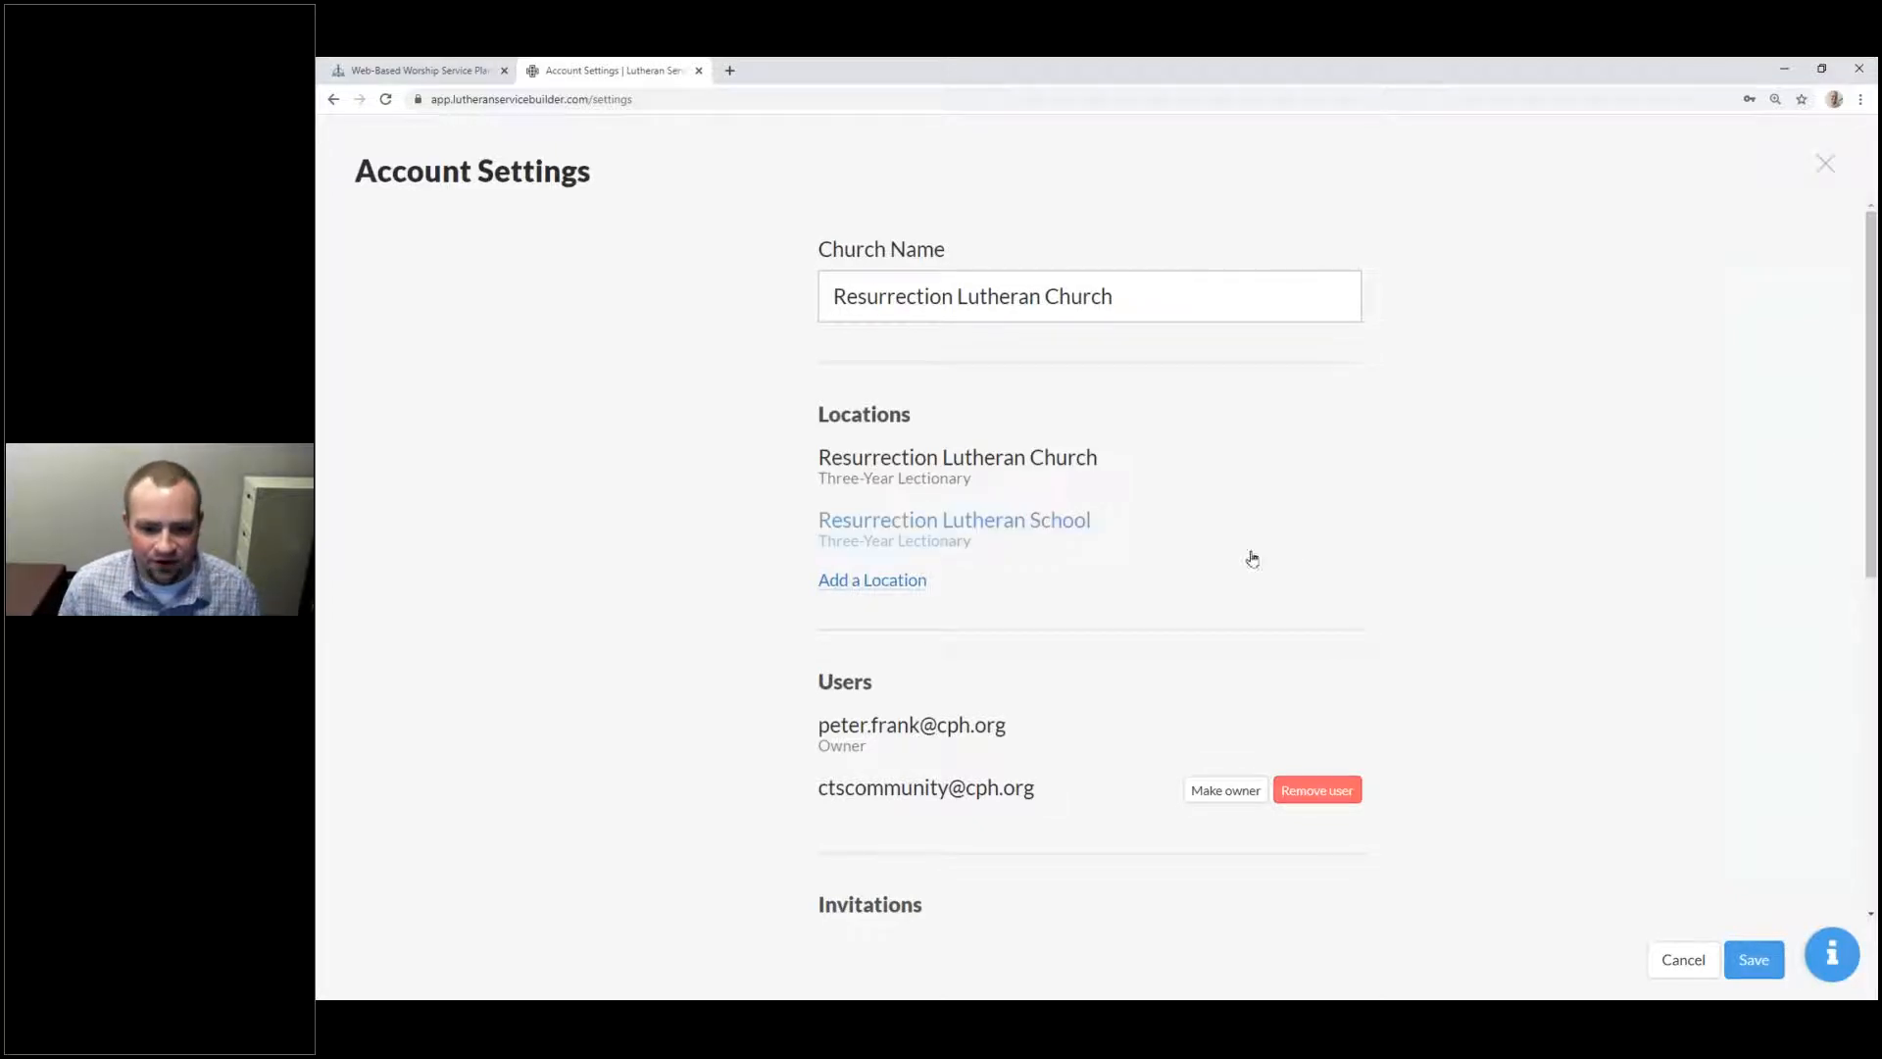
pyautogui.scroll(-3, 1176, 564)
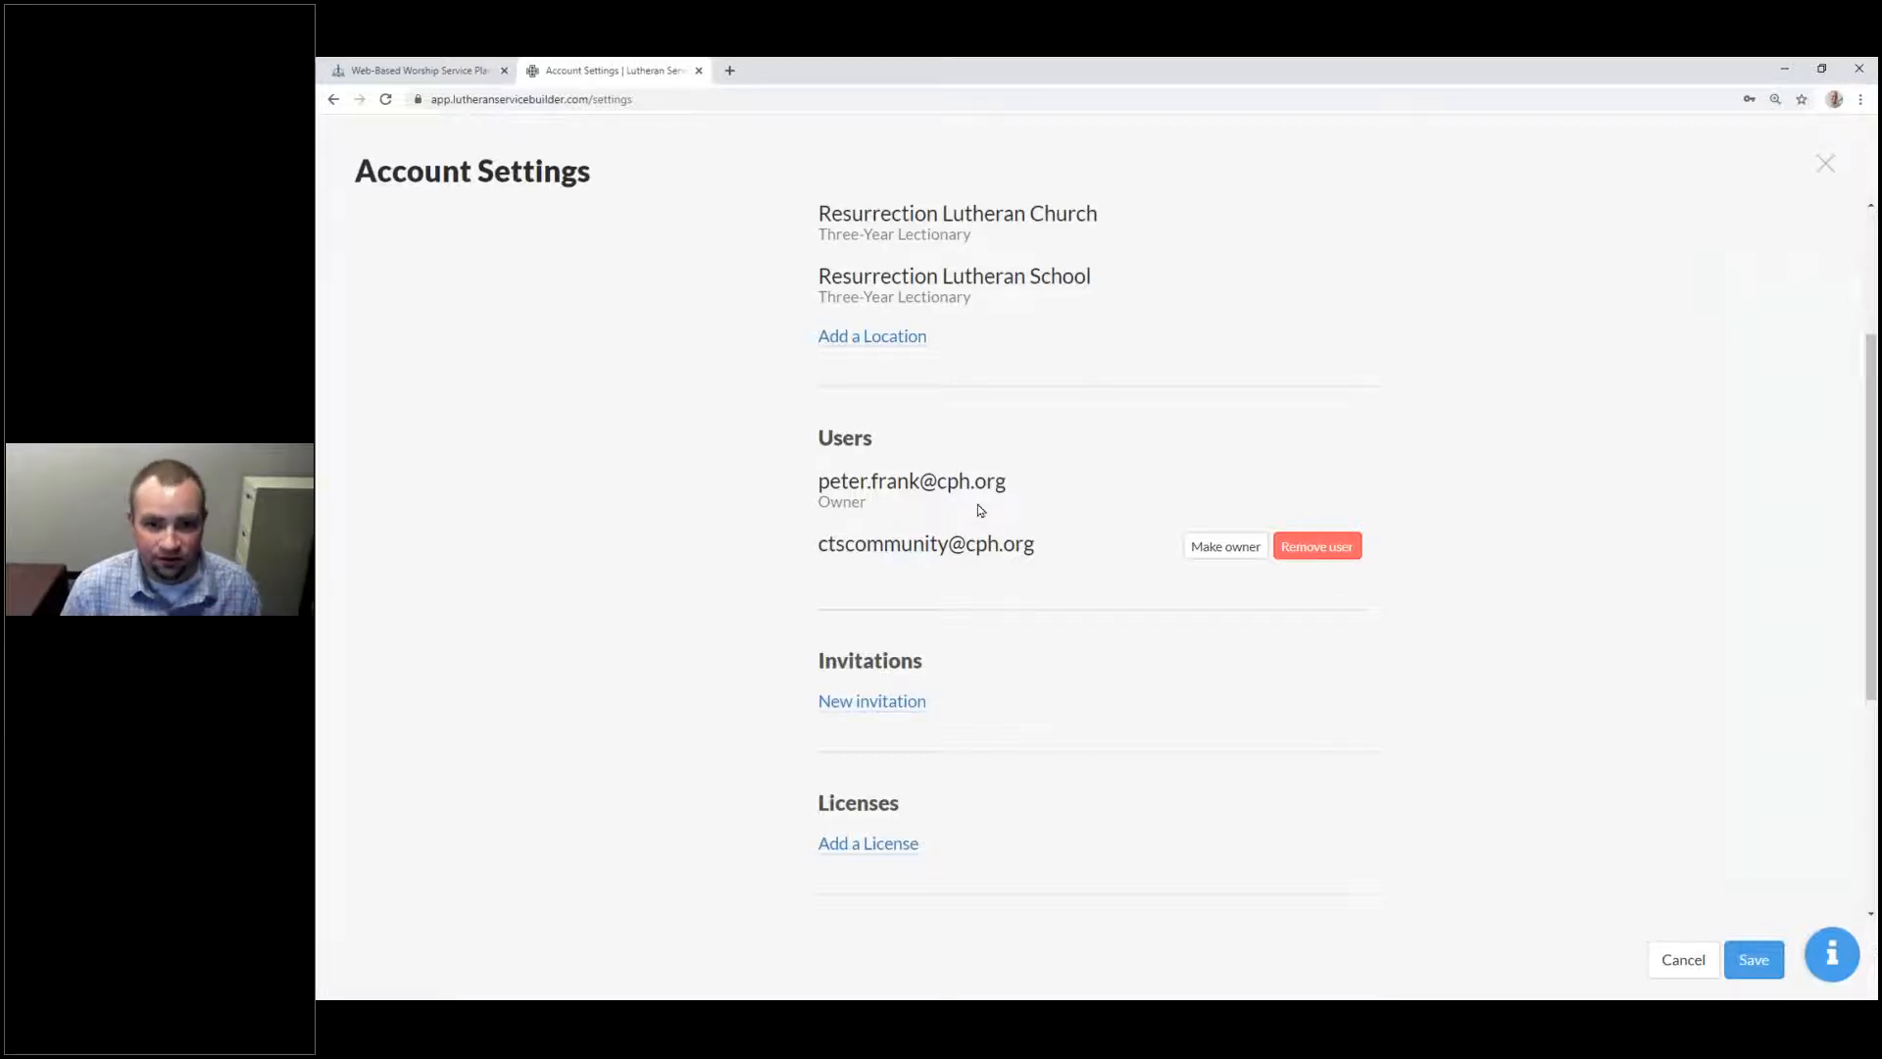
pyautogui.click(863, 700)
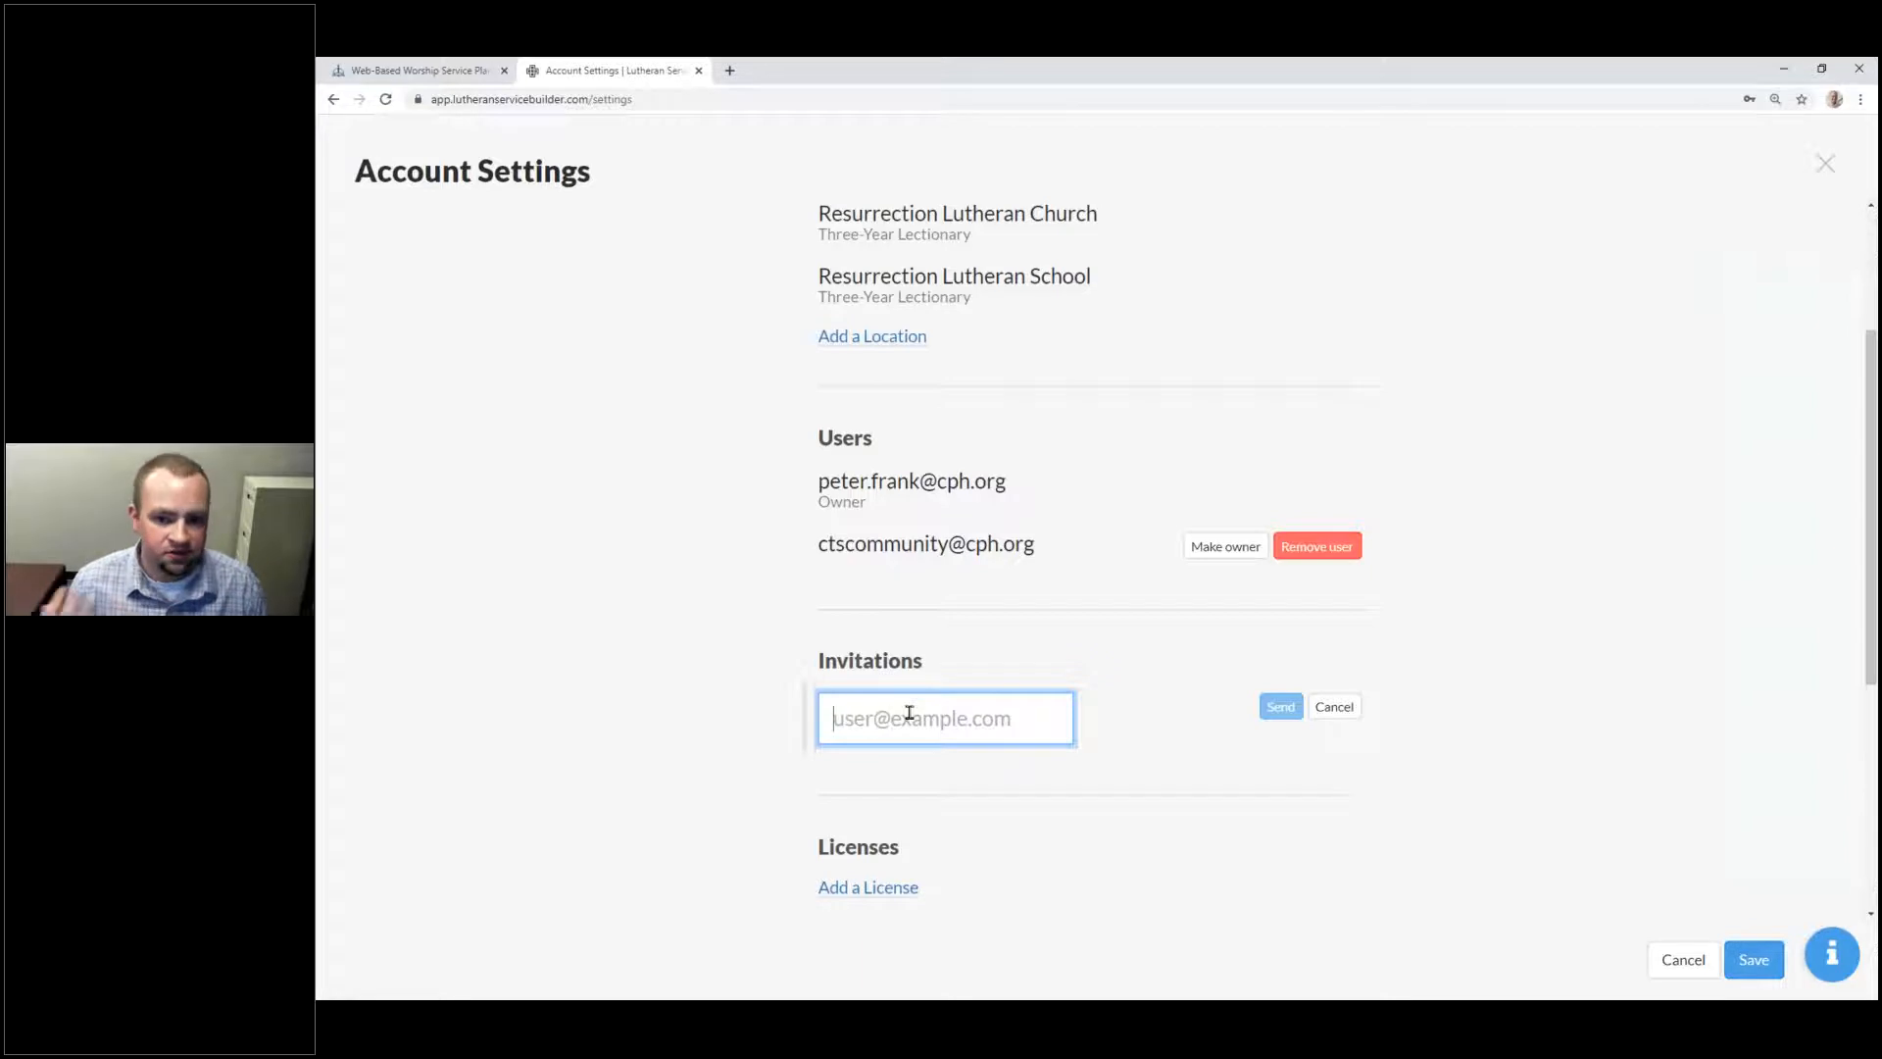
pyautogui.click(1333, 705)
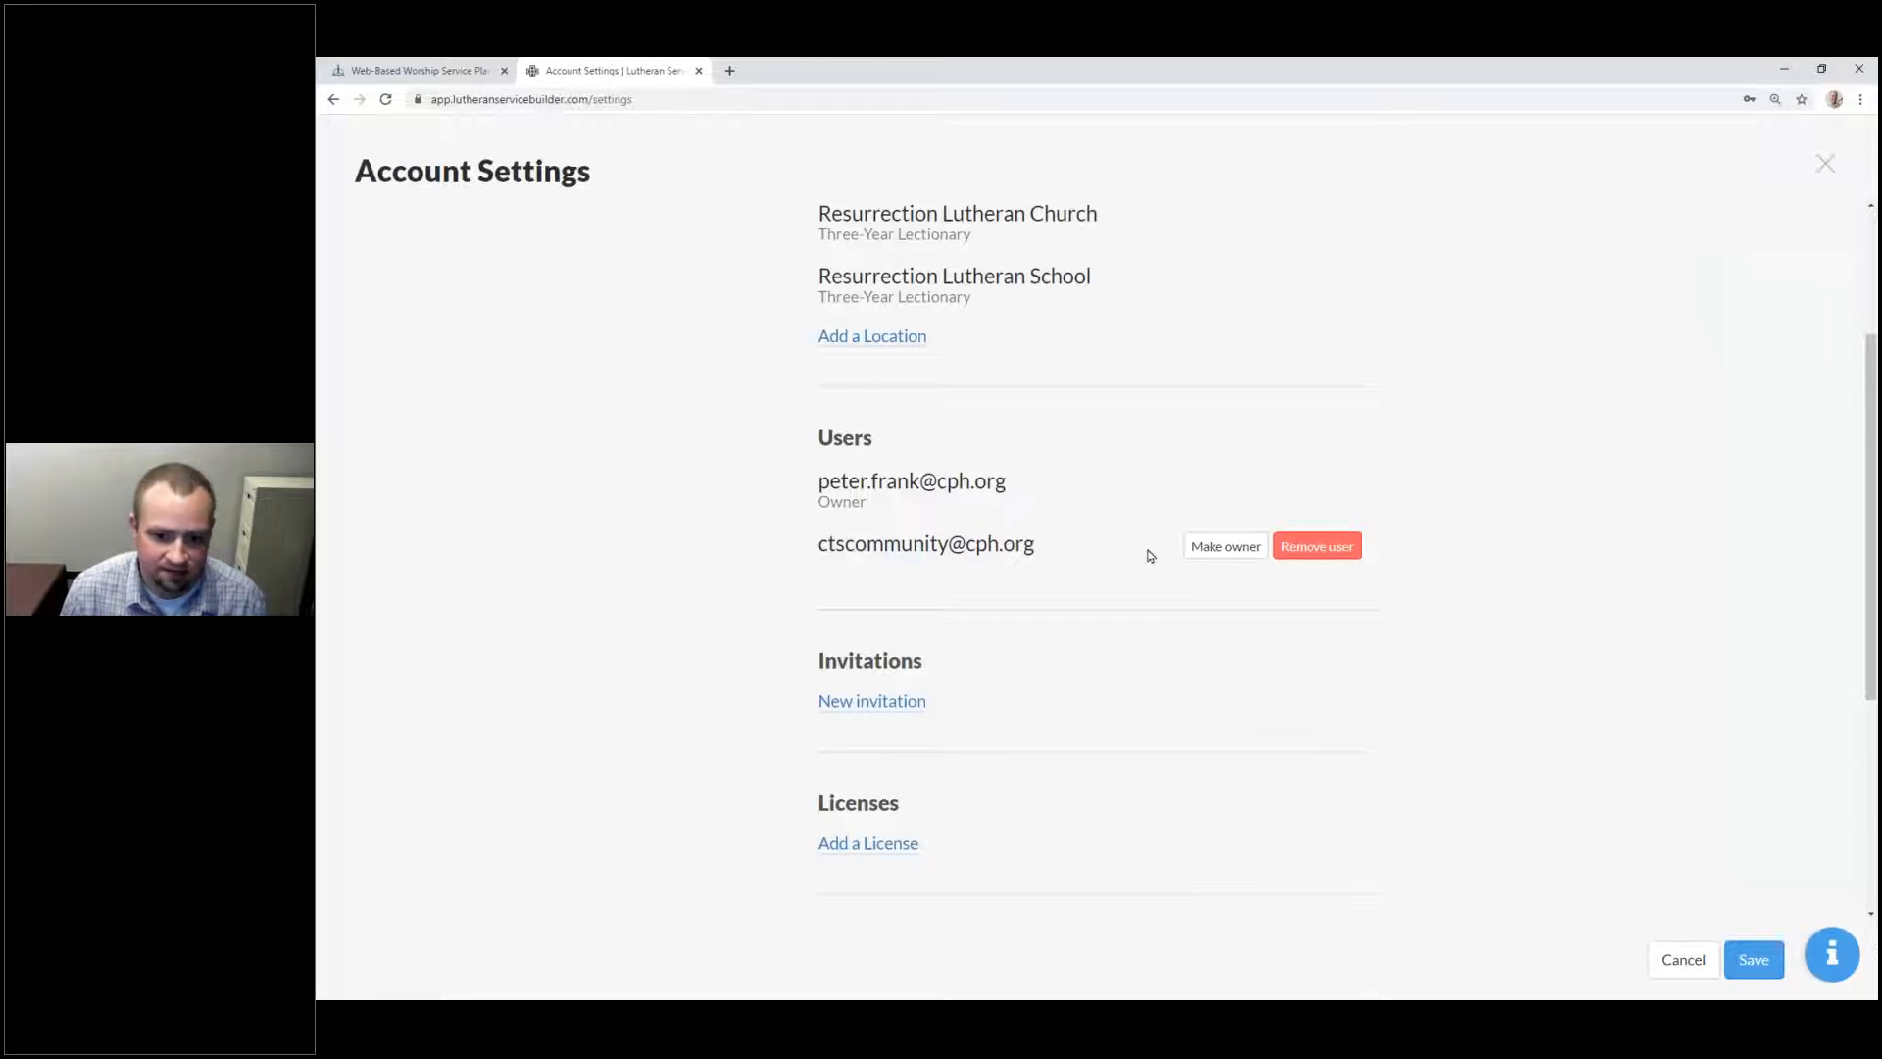
pyautogui.click(1216, 546)
pyautogui.click(1189, 546)
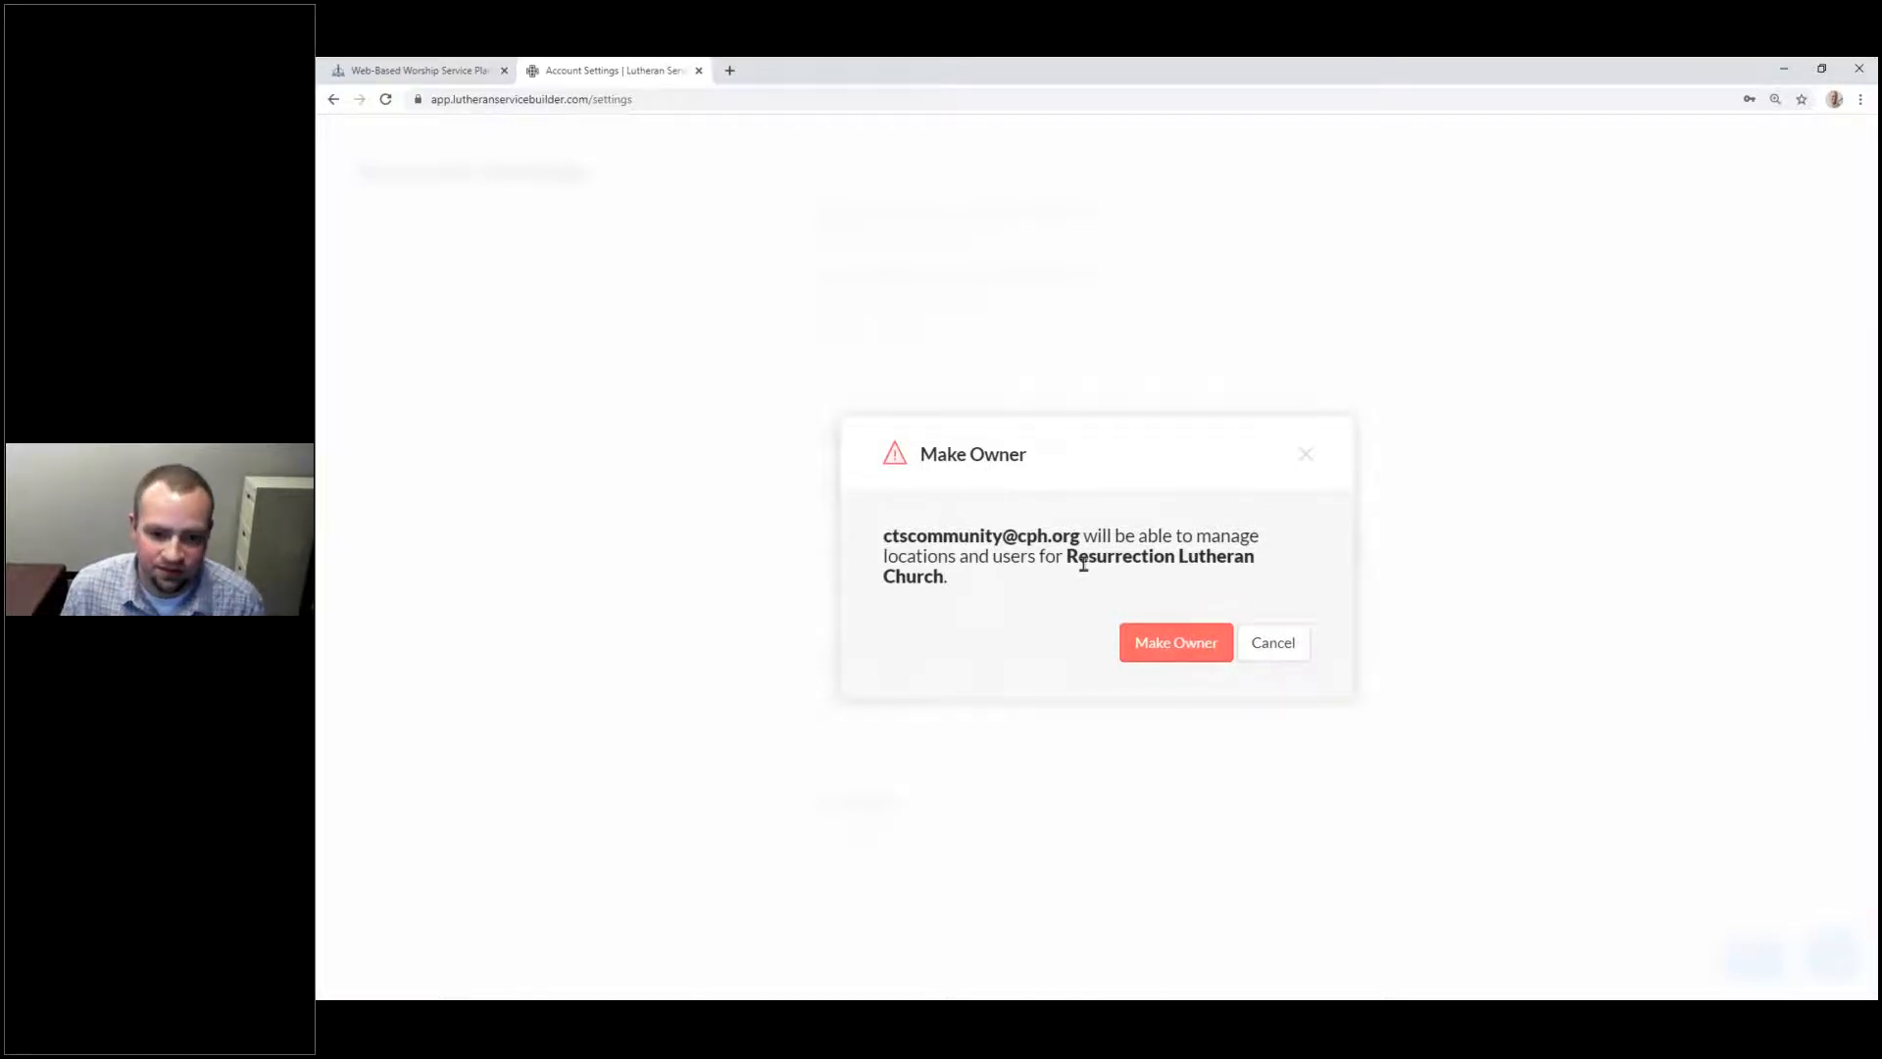
pyautogui.click(1273, 641)
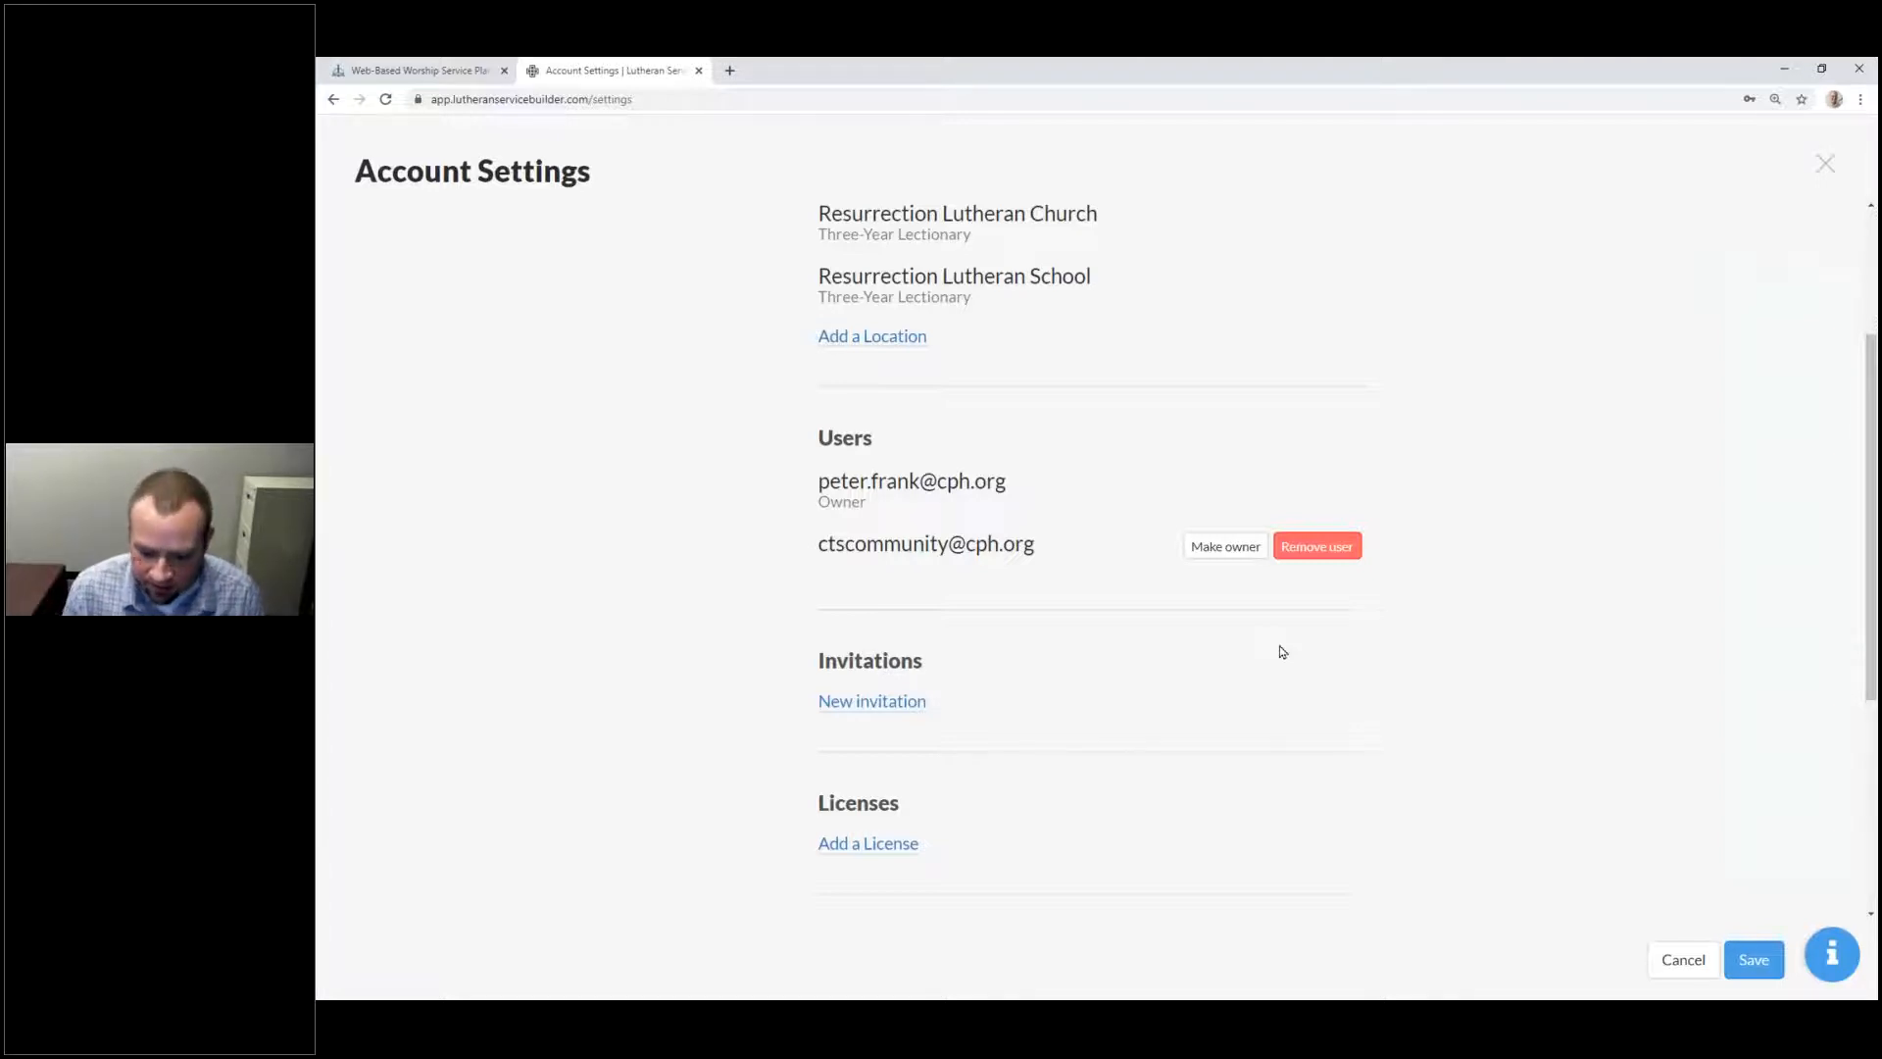
pyautogui.hotkey('alt', 'Tab')
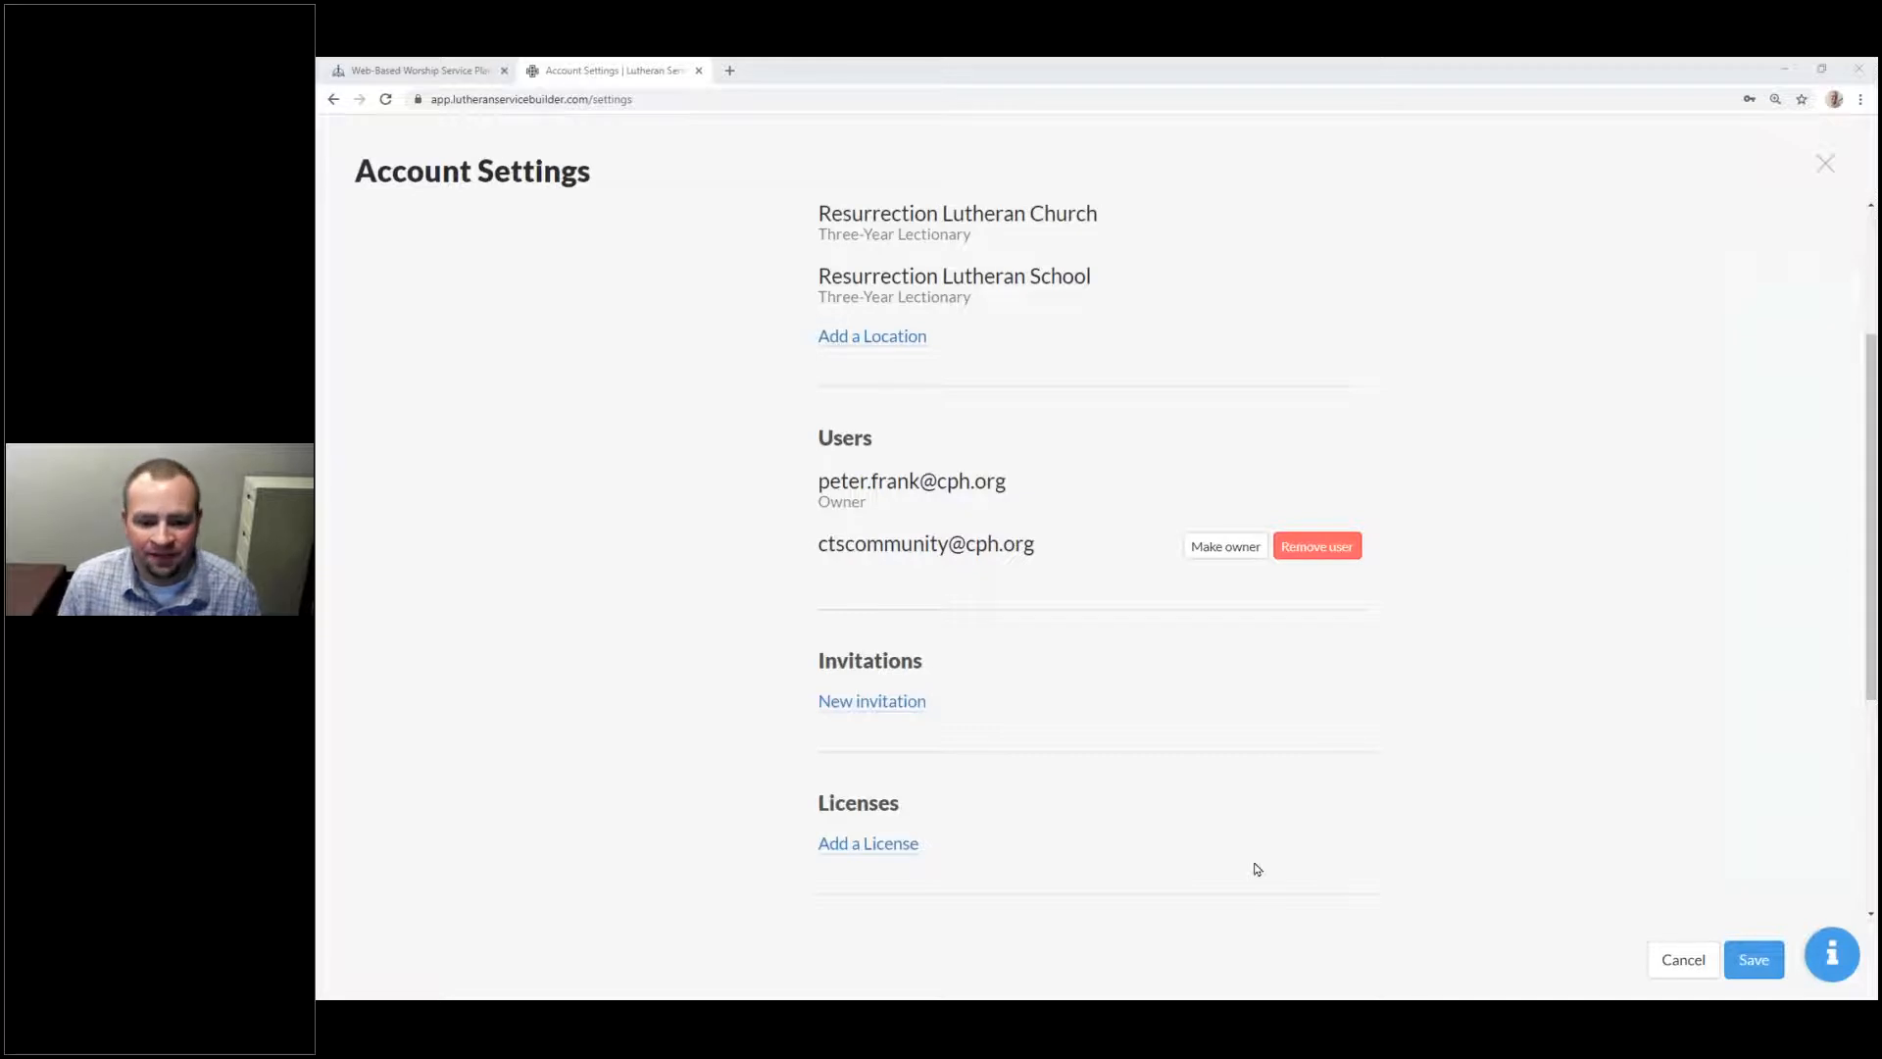
pyautogui.click(1204, 71)
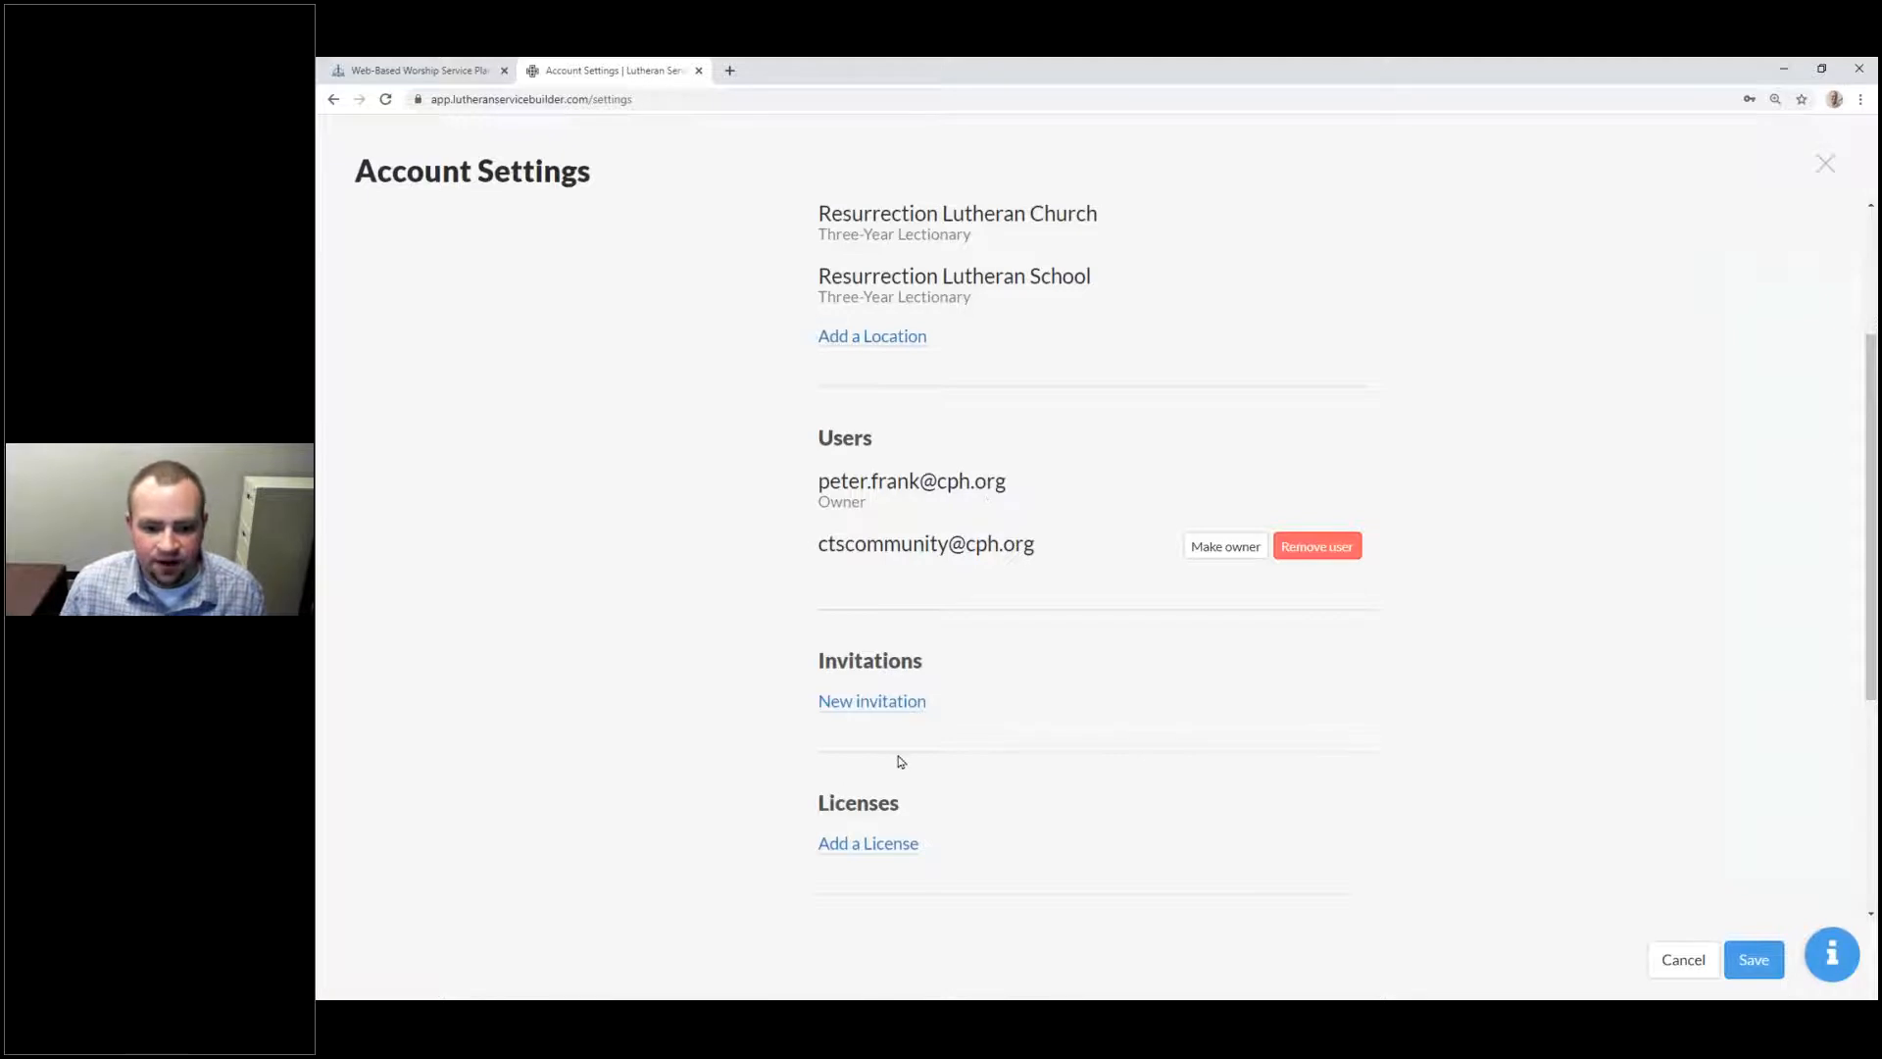
# Step: Scroll down to Licenses and add a new blank license entry
pyautogui.scroll(-3, 900, 760)
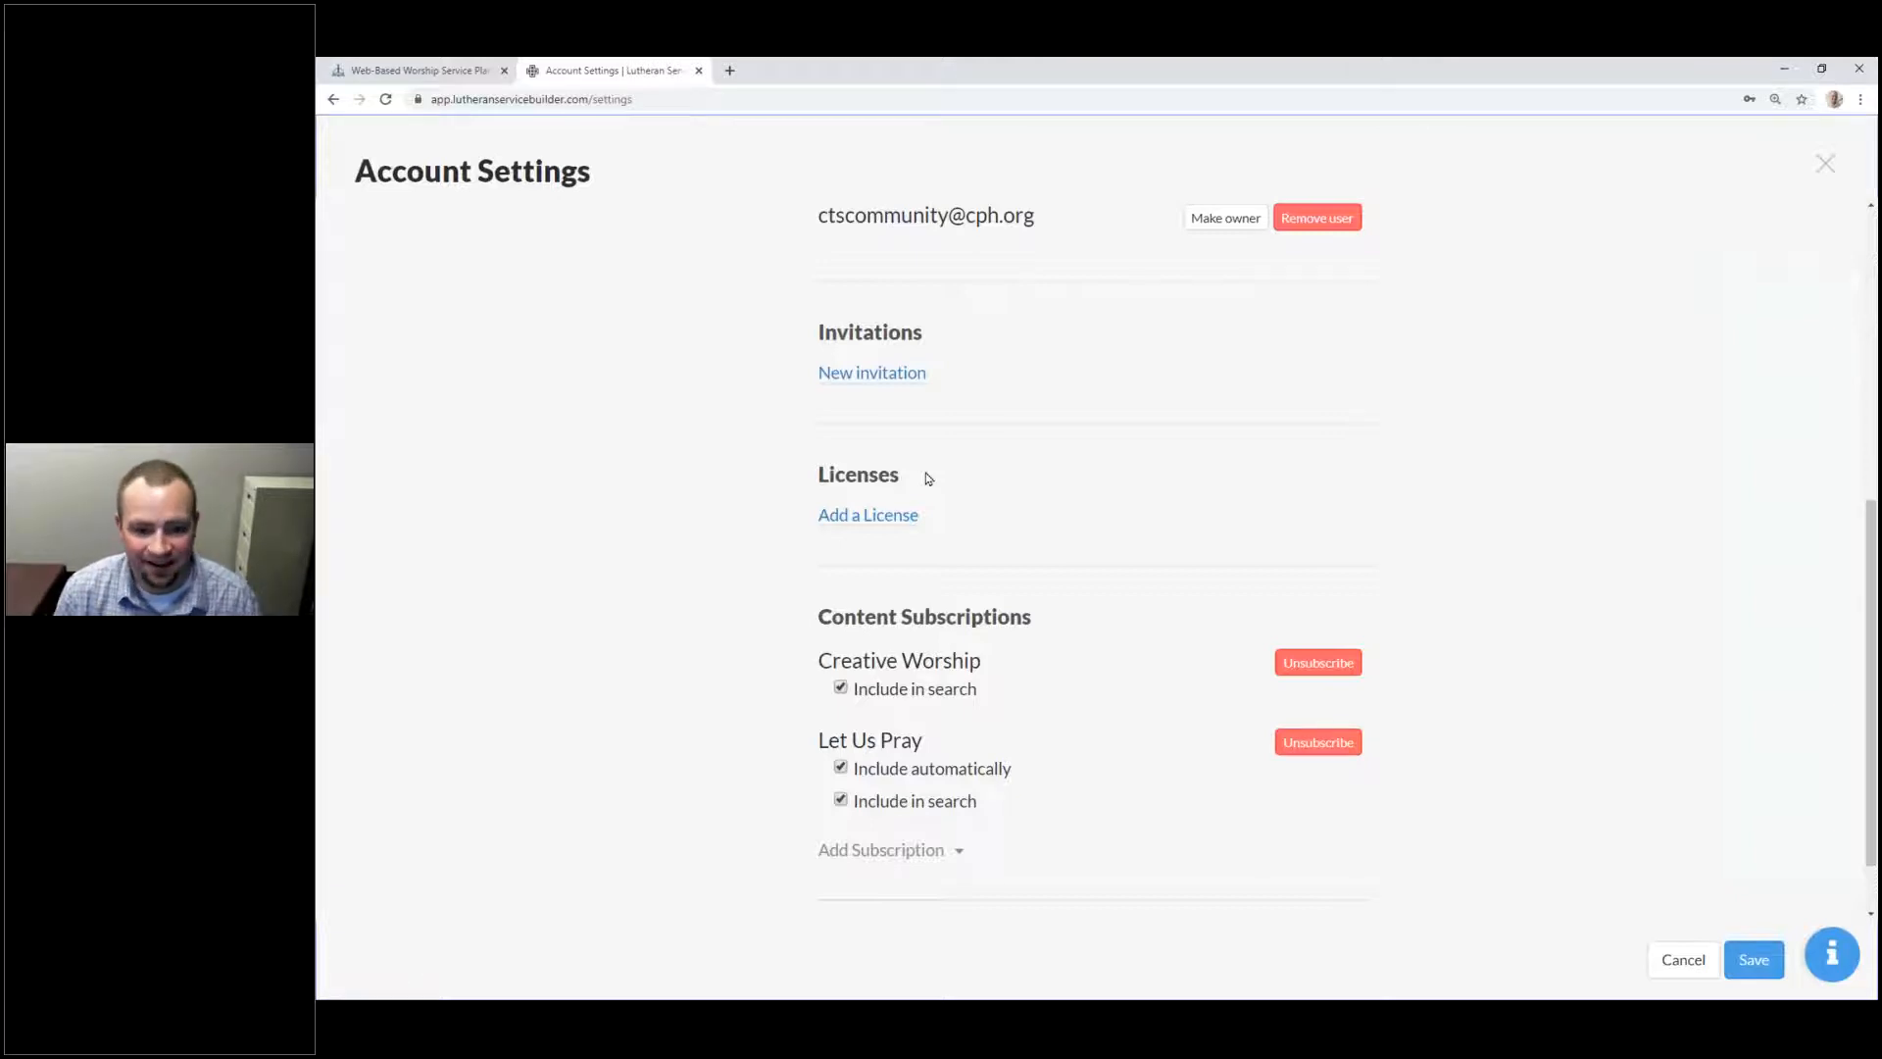
pyautogui.click(853, 513)
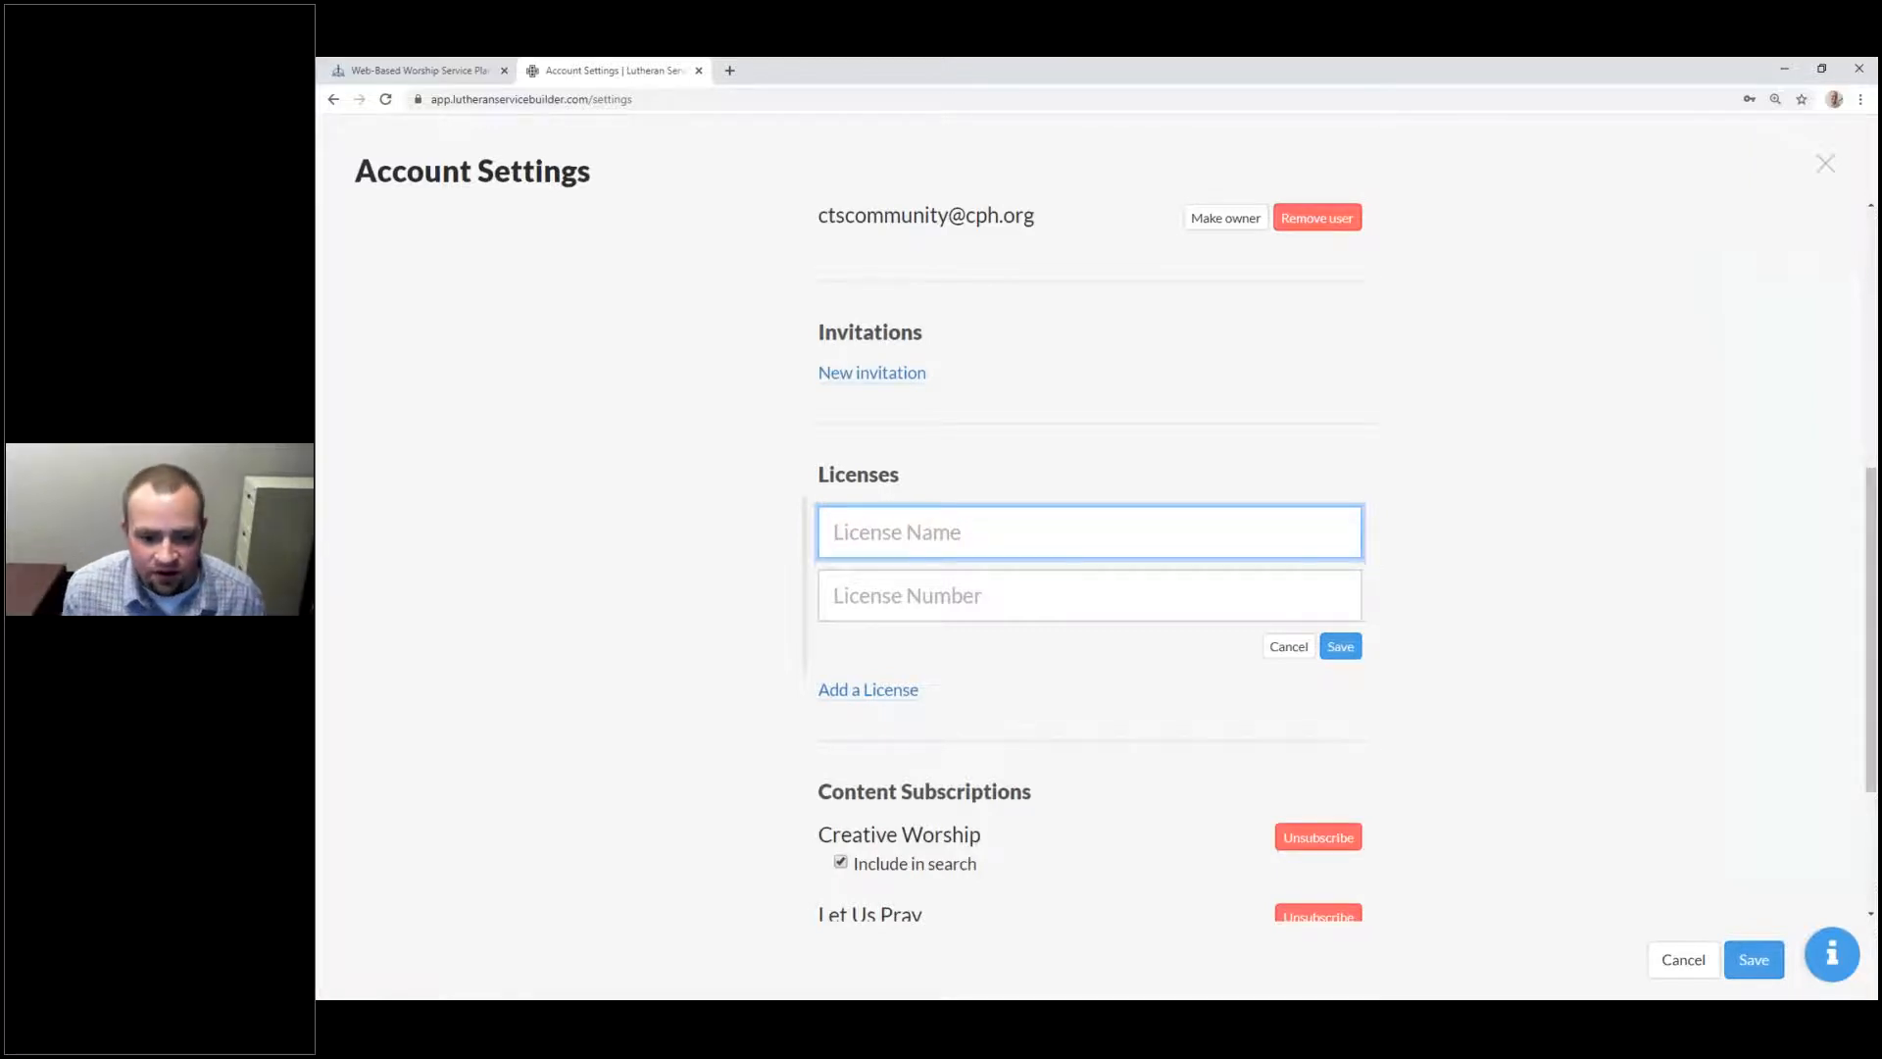
# Step: Name the new license 'CCLI', enter its license number, and save it
pyautogui.click(964, 602)
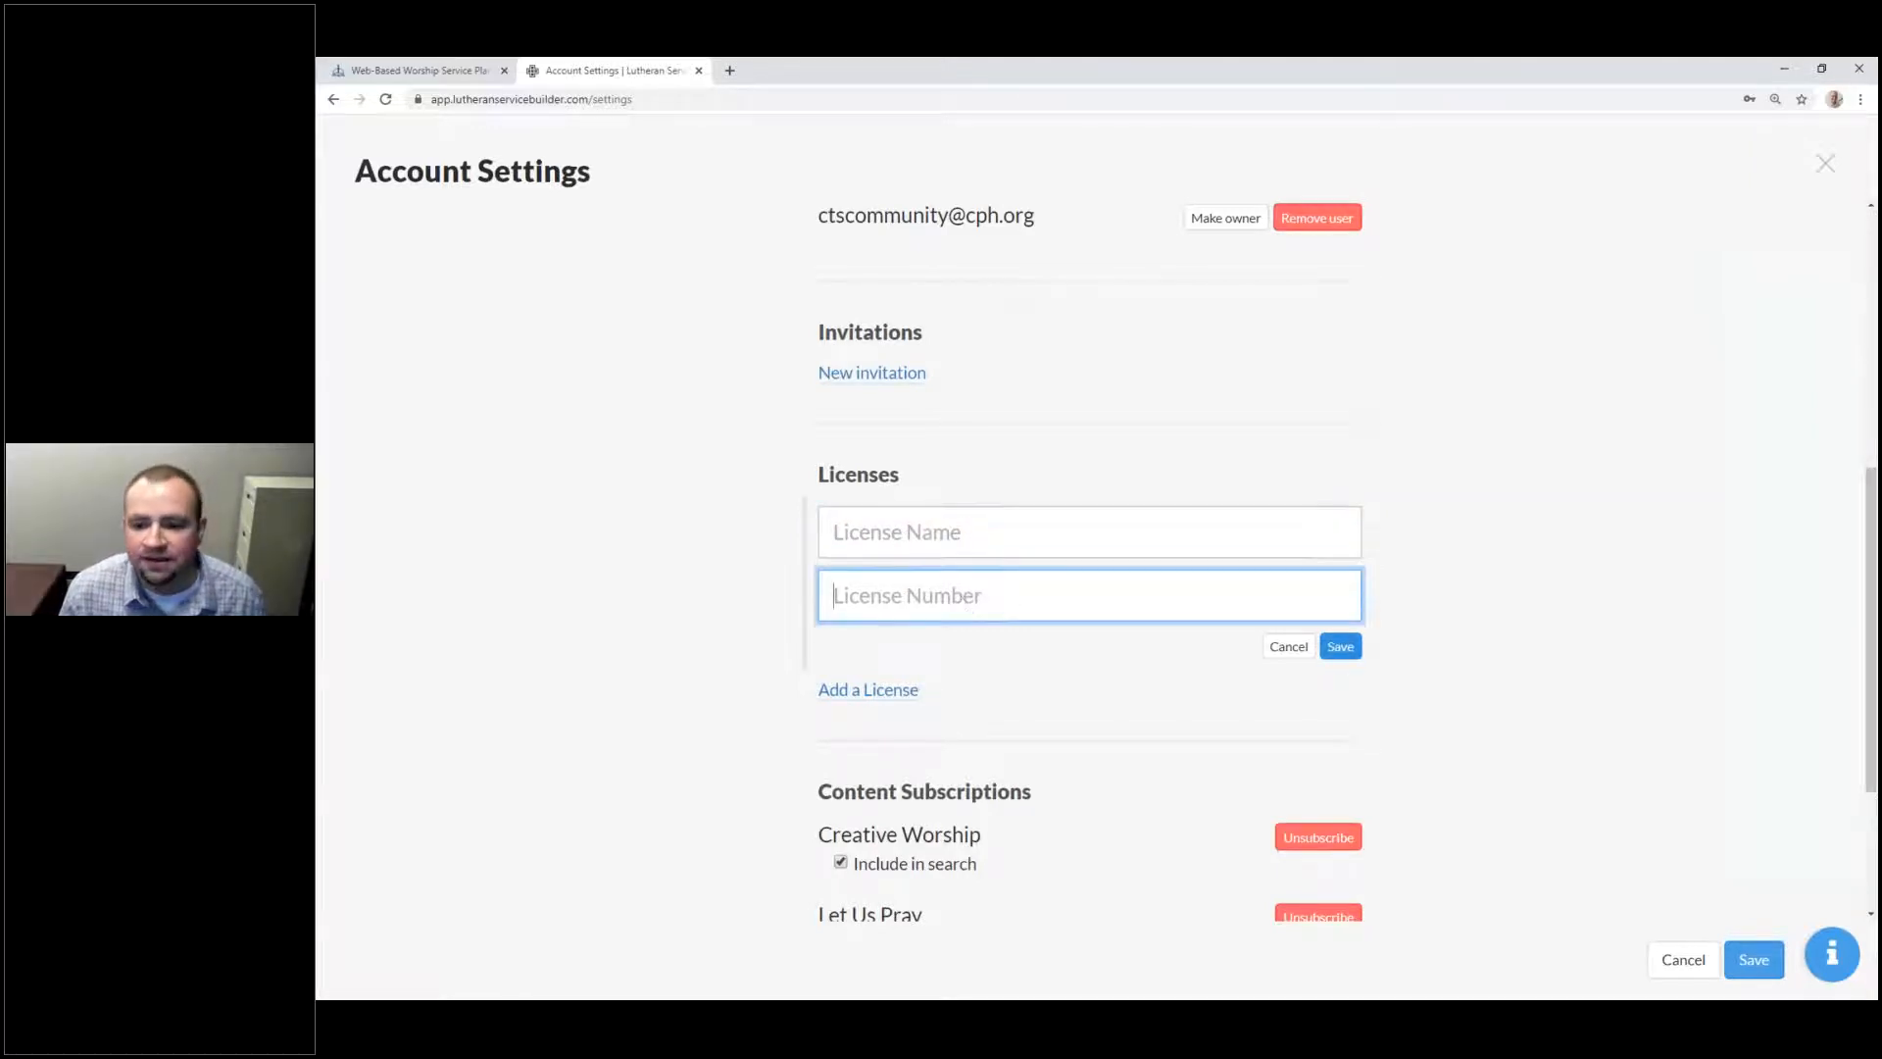
pyautogui.click(1071, 533)
pyautogui.write('CCLI')
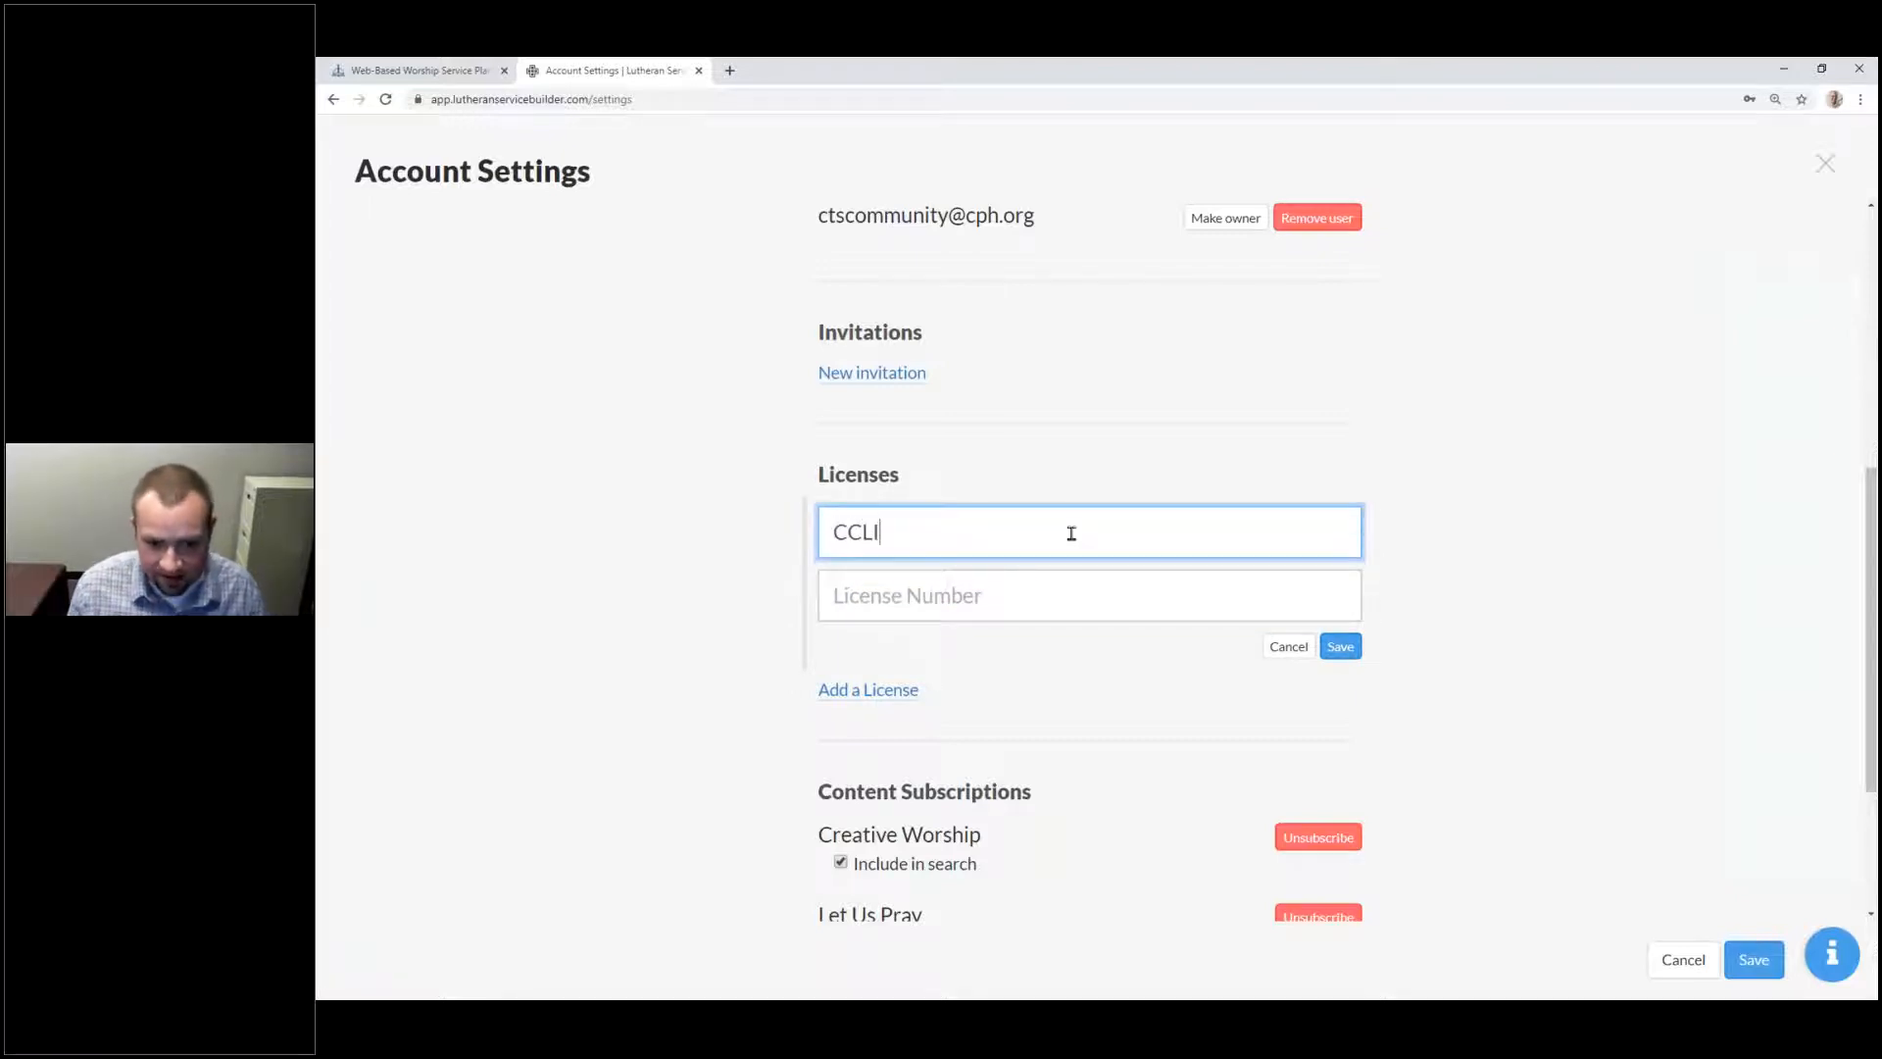
pyautogui.click(942, 618)
pyautogui.write('123456789')
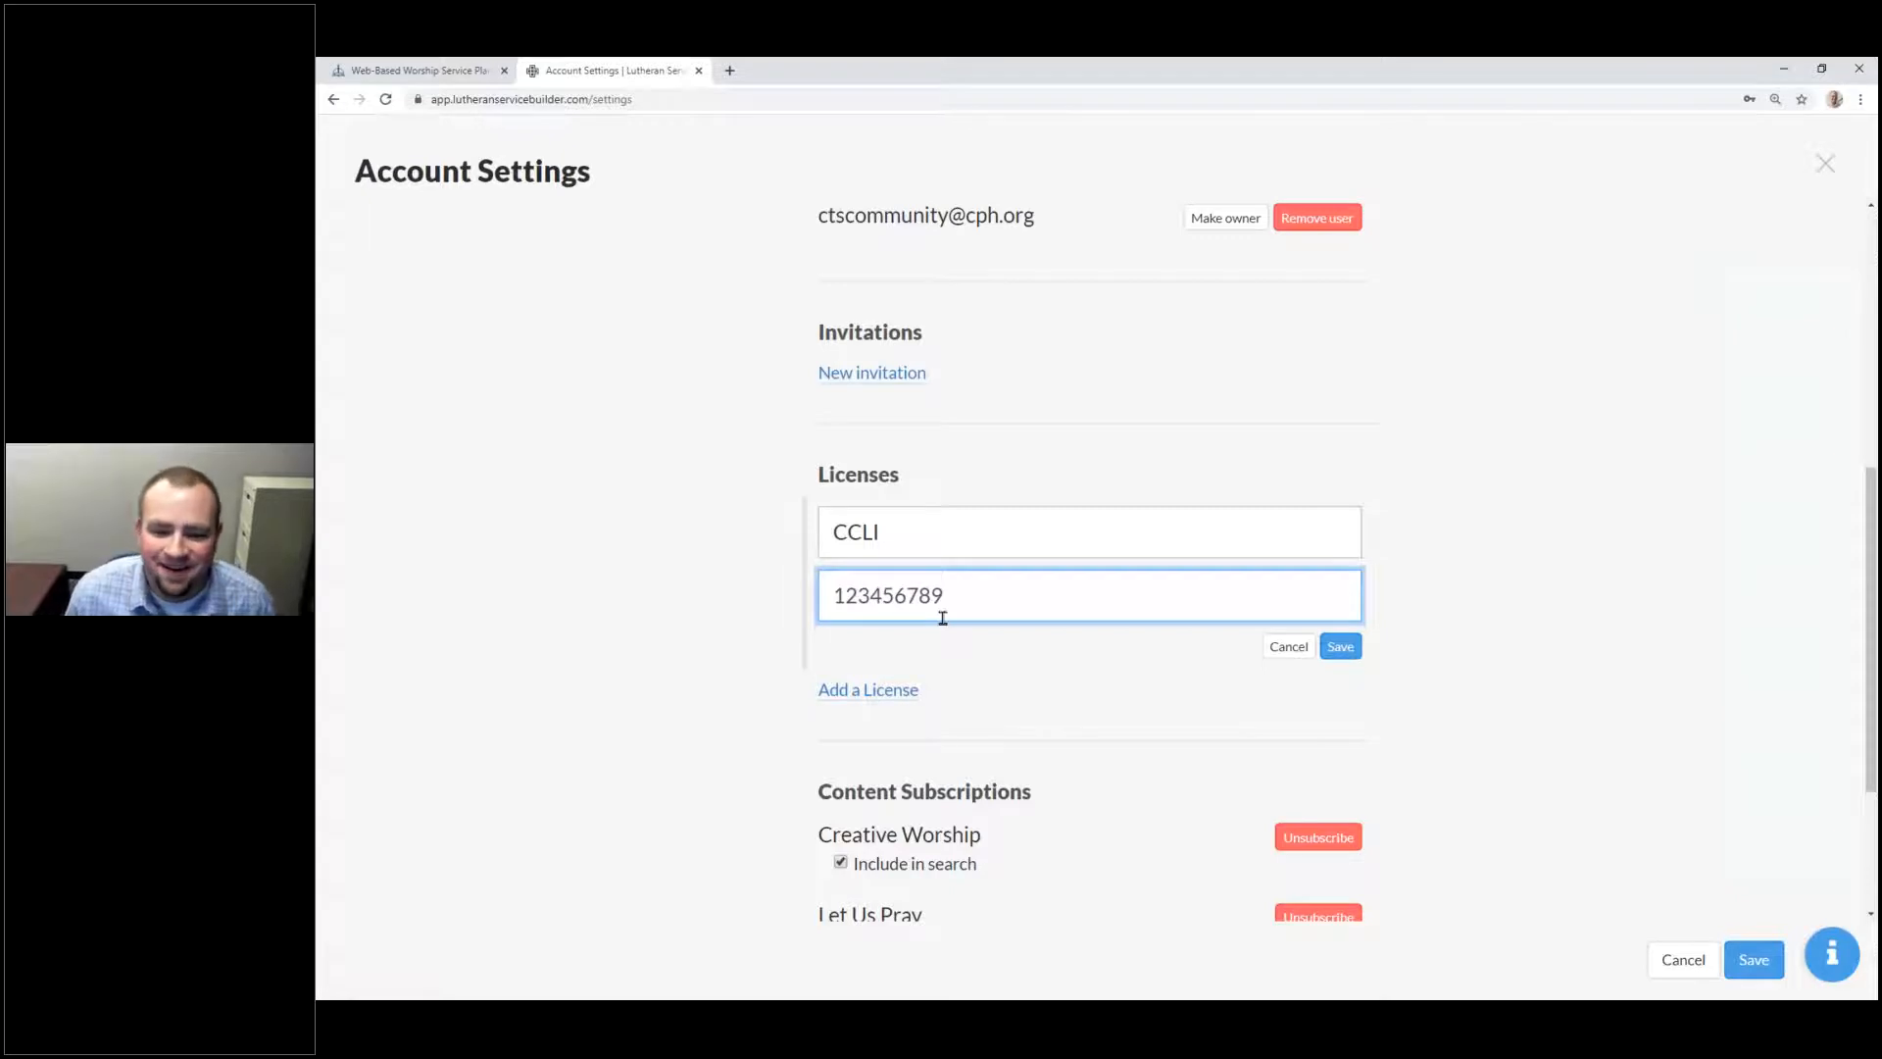
pyautogui.click(1340, 646)
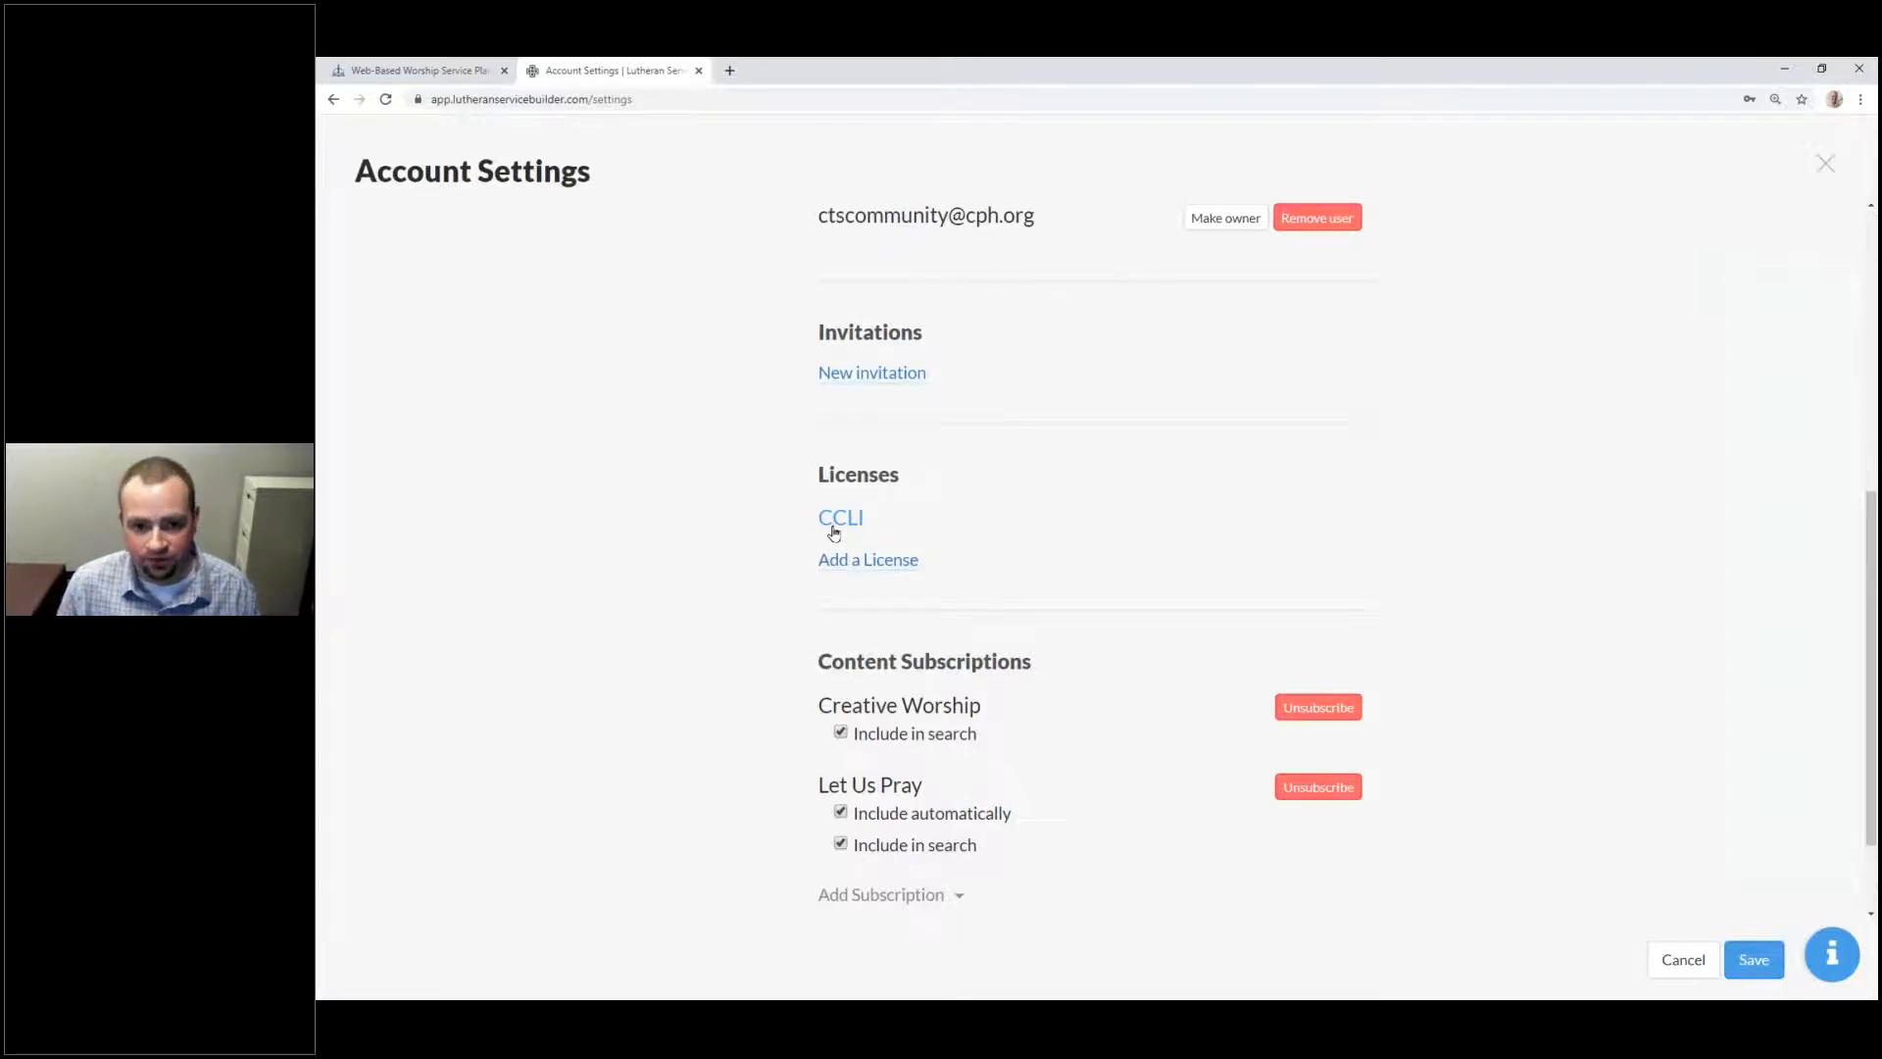
pyautogui.scroll(-2, 980, 627)
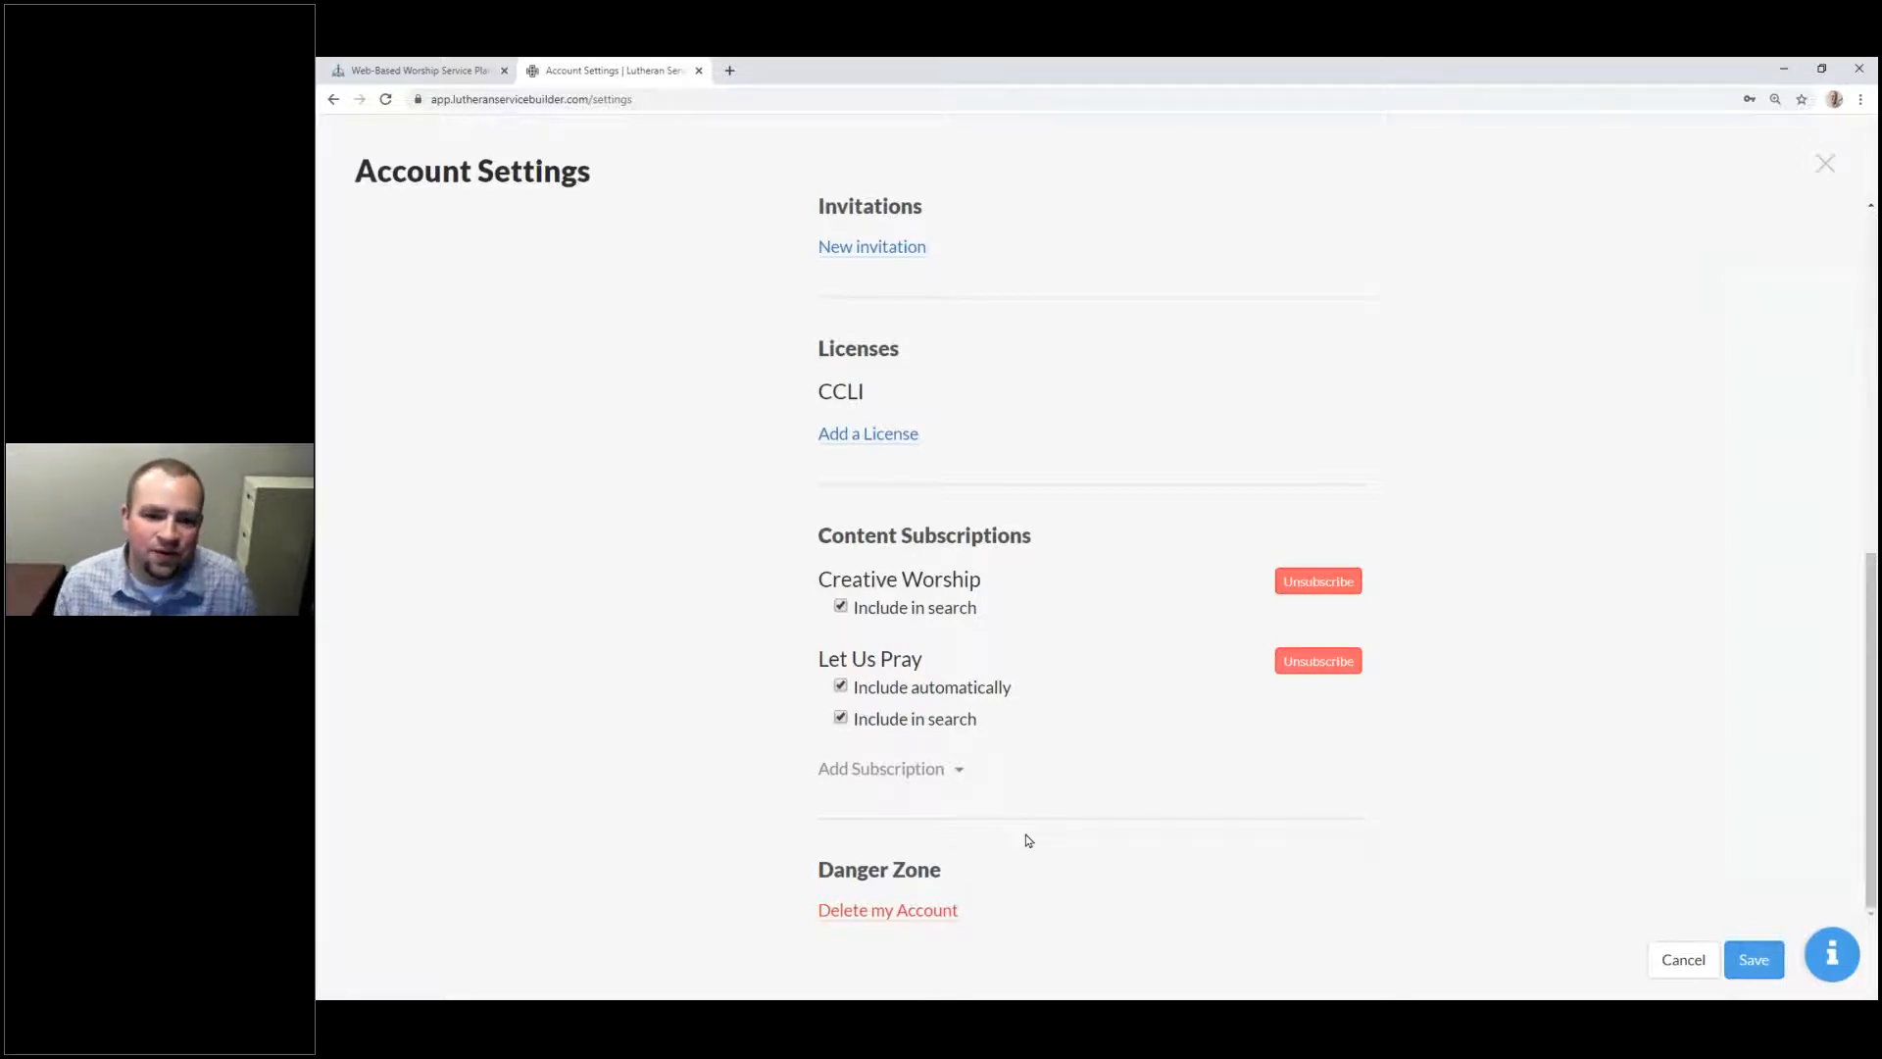
# Step: Scroll to the top of Account Settings and cancel back to the April 2020 calendar
pyautogui.scroll(7, 1460, 703)
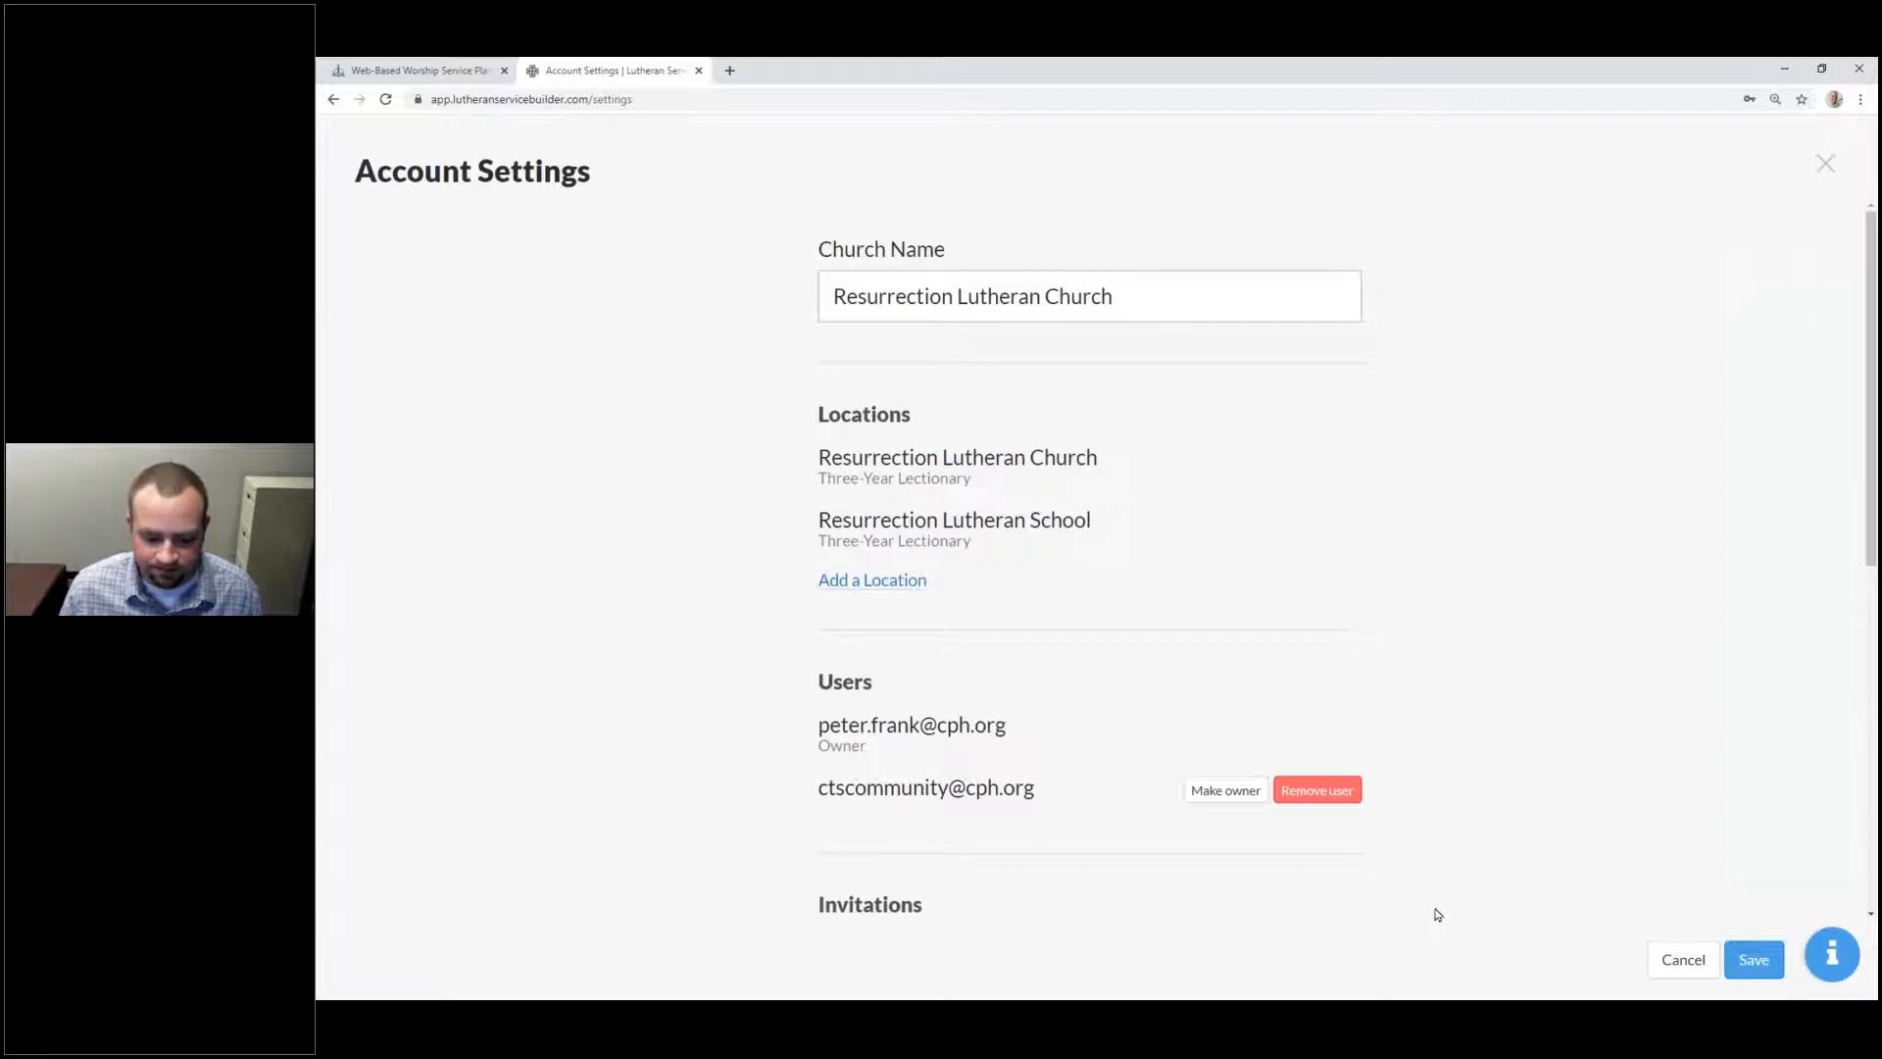
pyautogui.click(1825, 164)
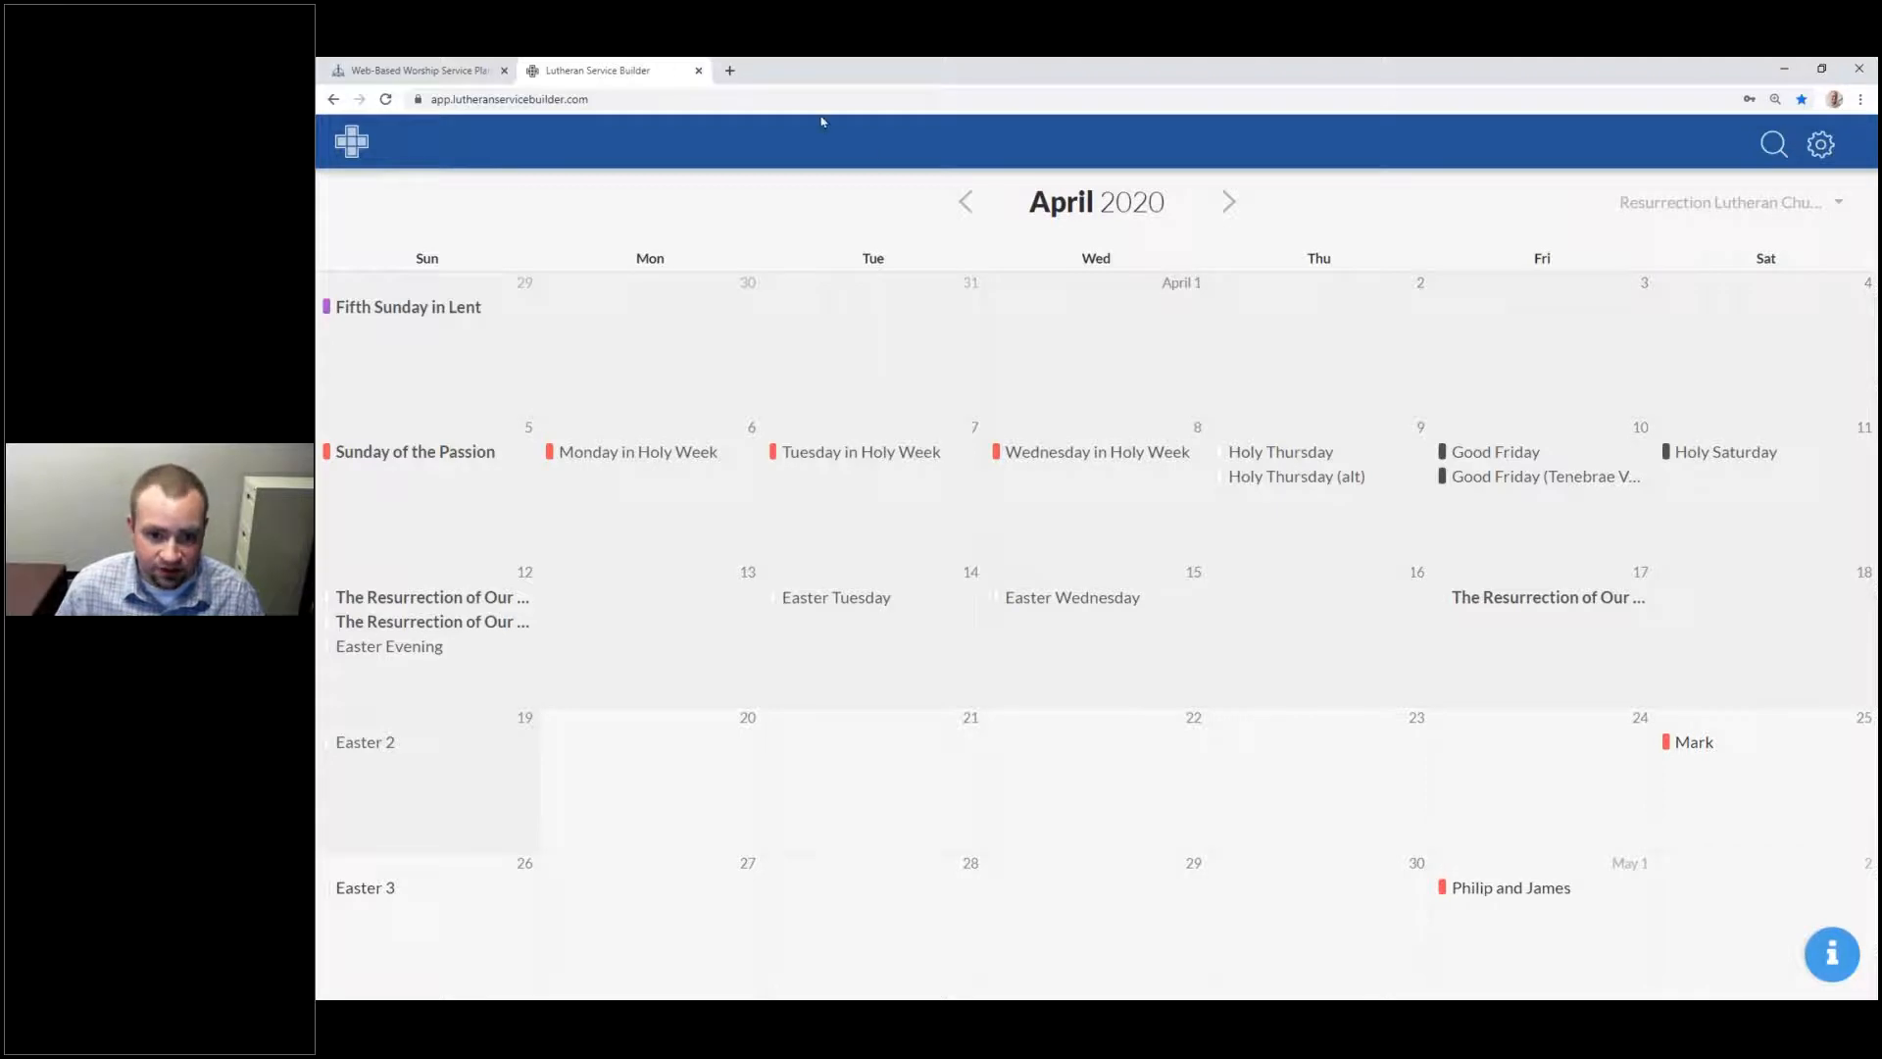
pyautogui.click(974, 207)
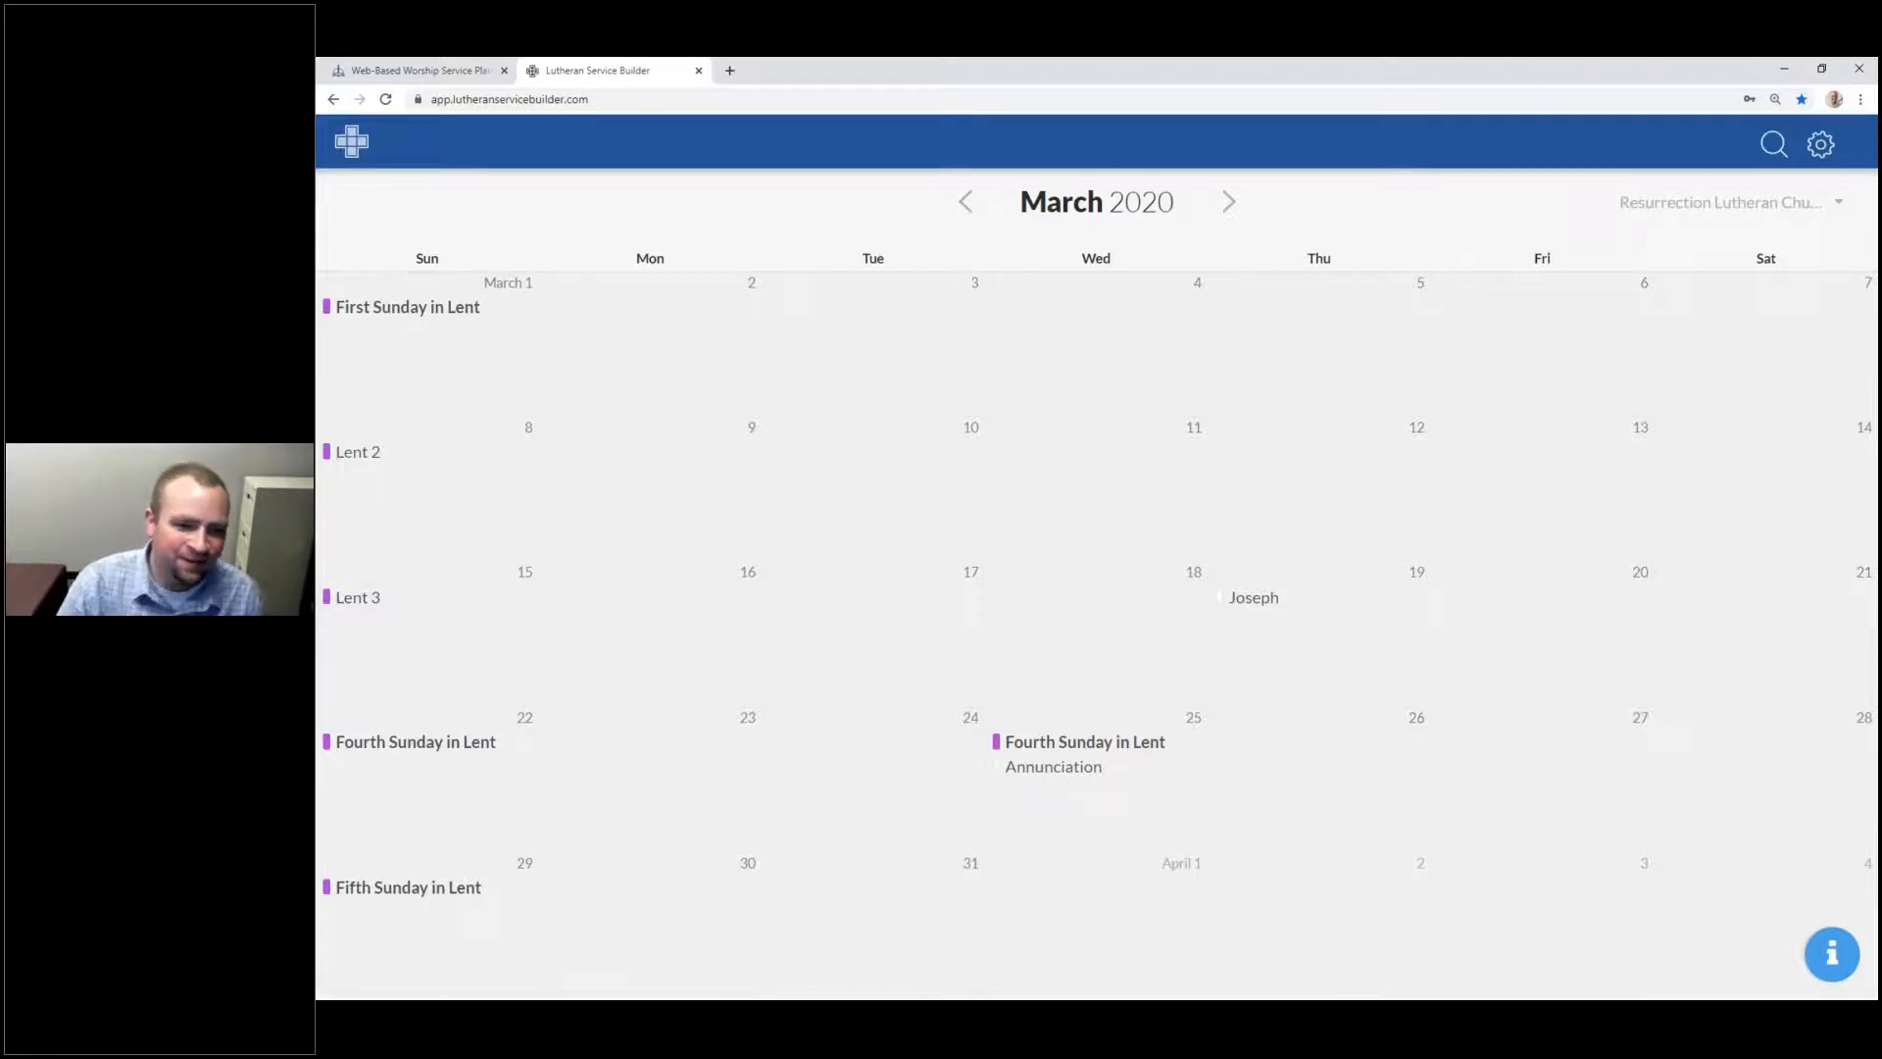
pyautogui.click(1229, 203)
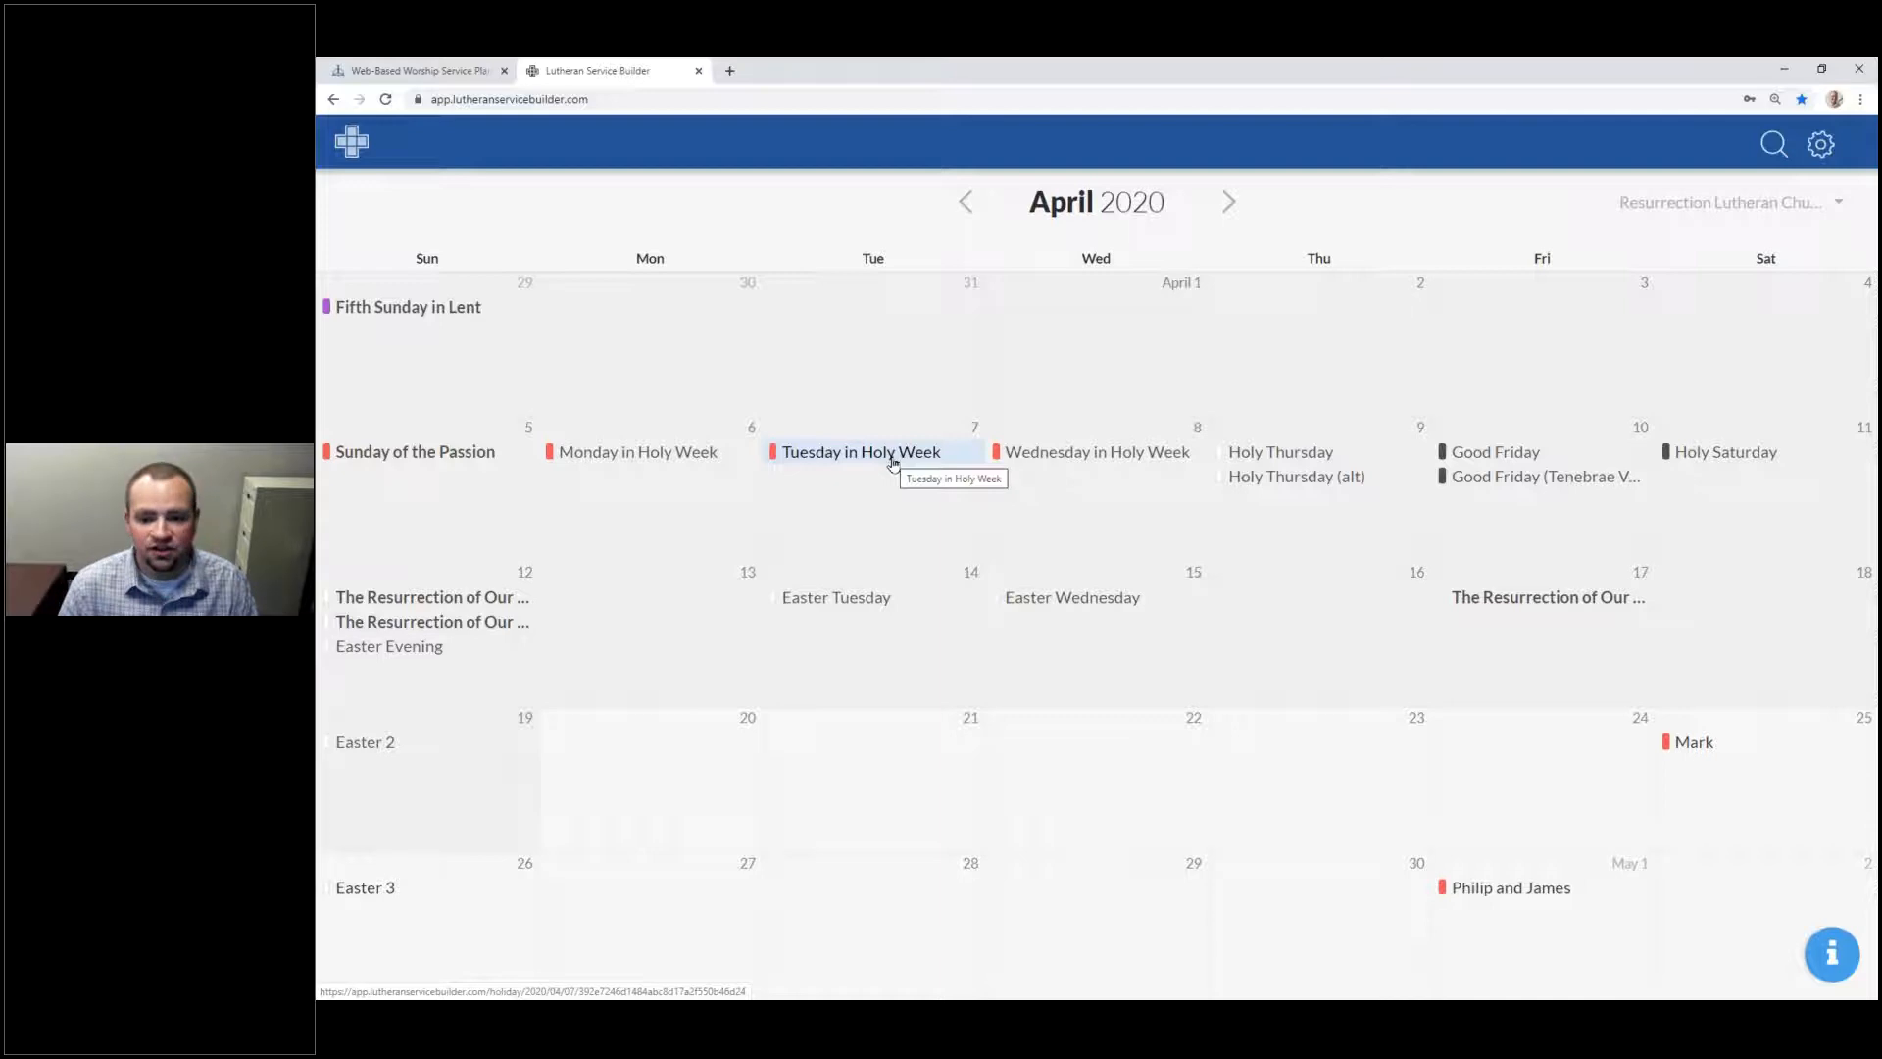
# Step: Advance the calendar forward month by month to November 2020
pyautogui.click(1228, 202)
pyautogui.click(1228, 202)
pyautogui.click(1228, 202)
pyautogui.click(1228, 202)
pyautogui.click(1231, 205)
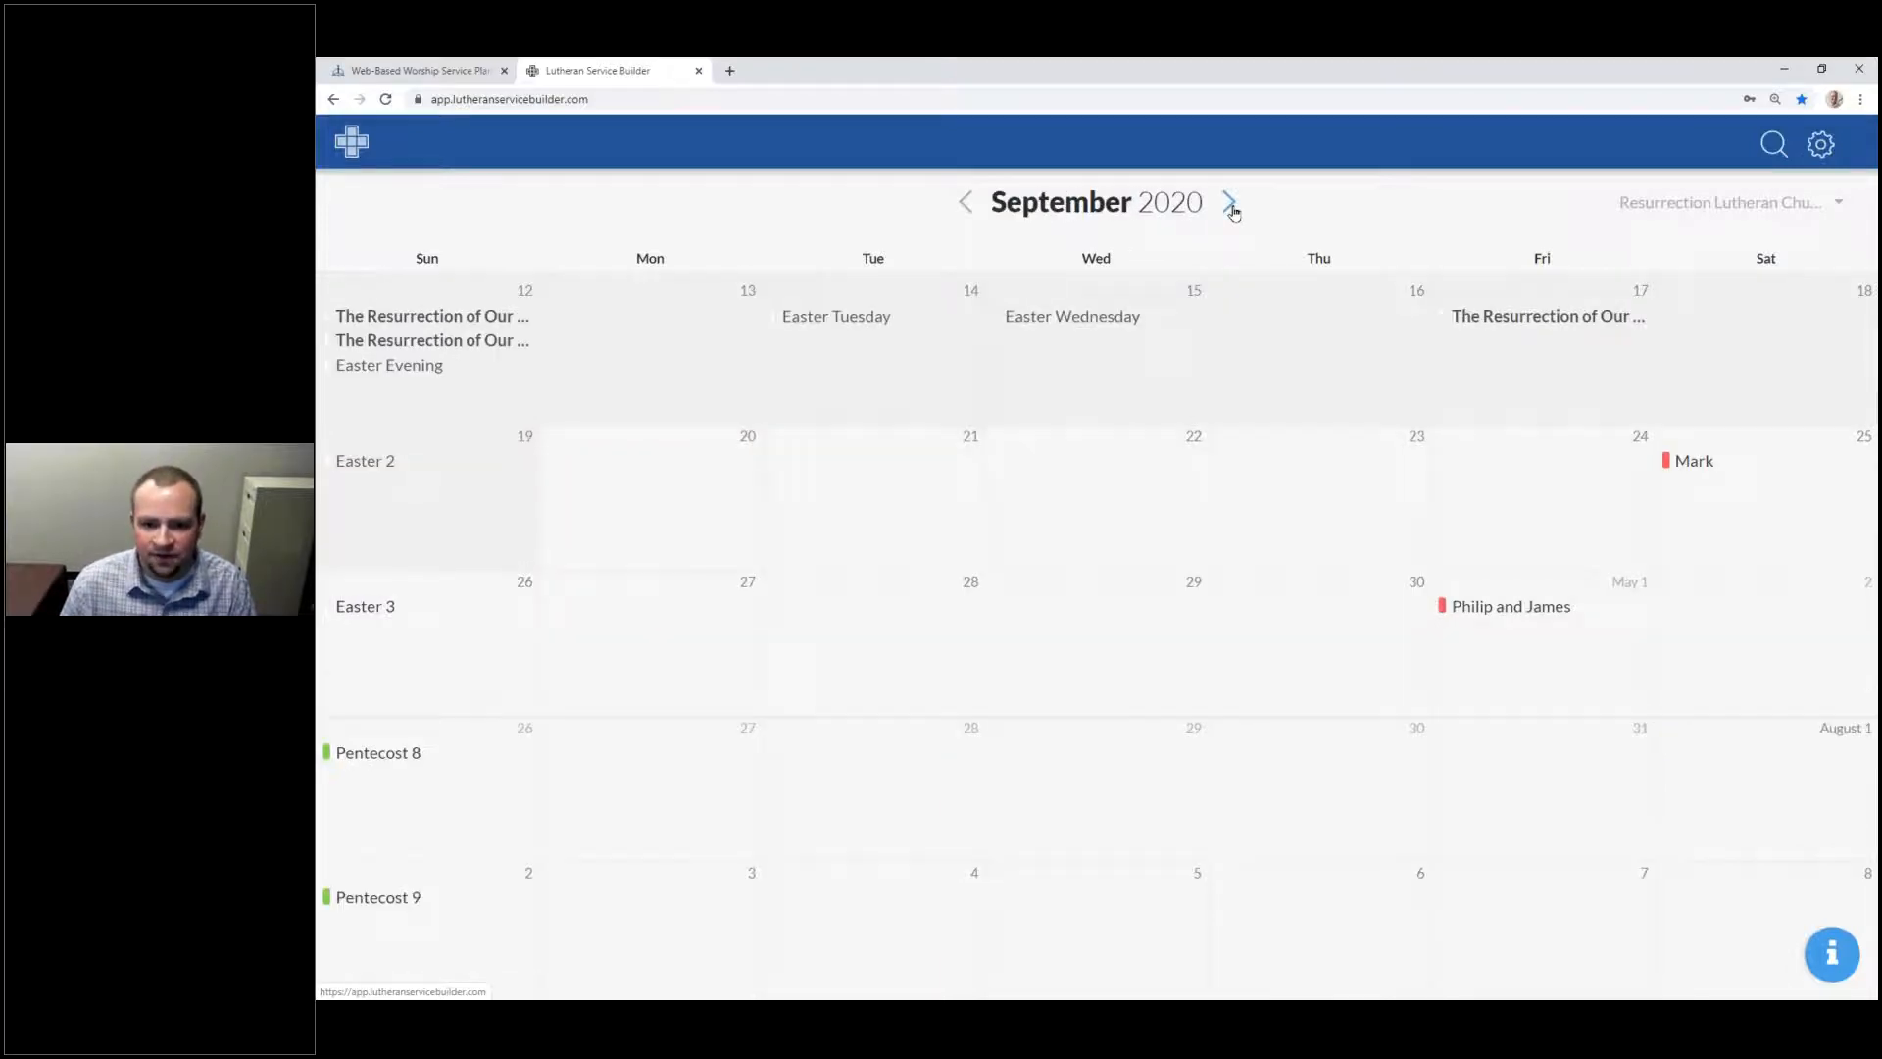
pyautogui.click(1231, 205)
pyautogui.click(1229, 204)
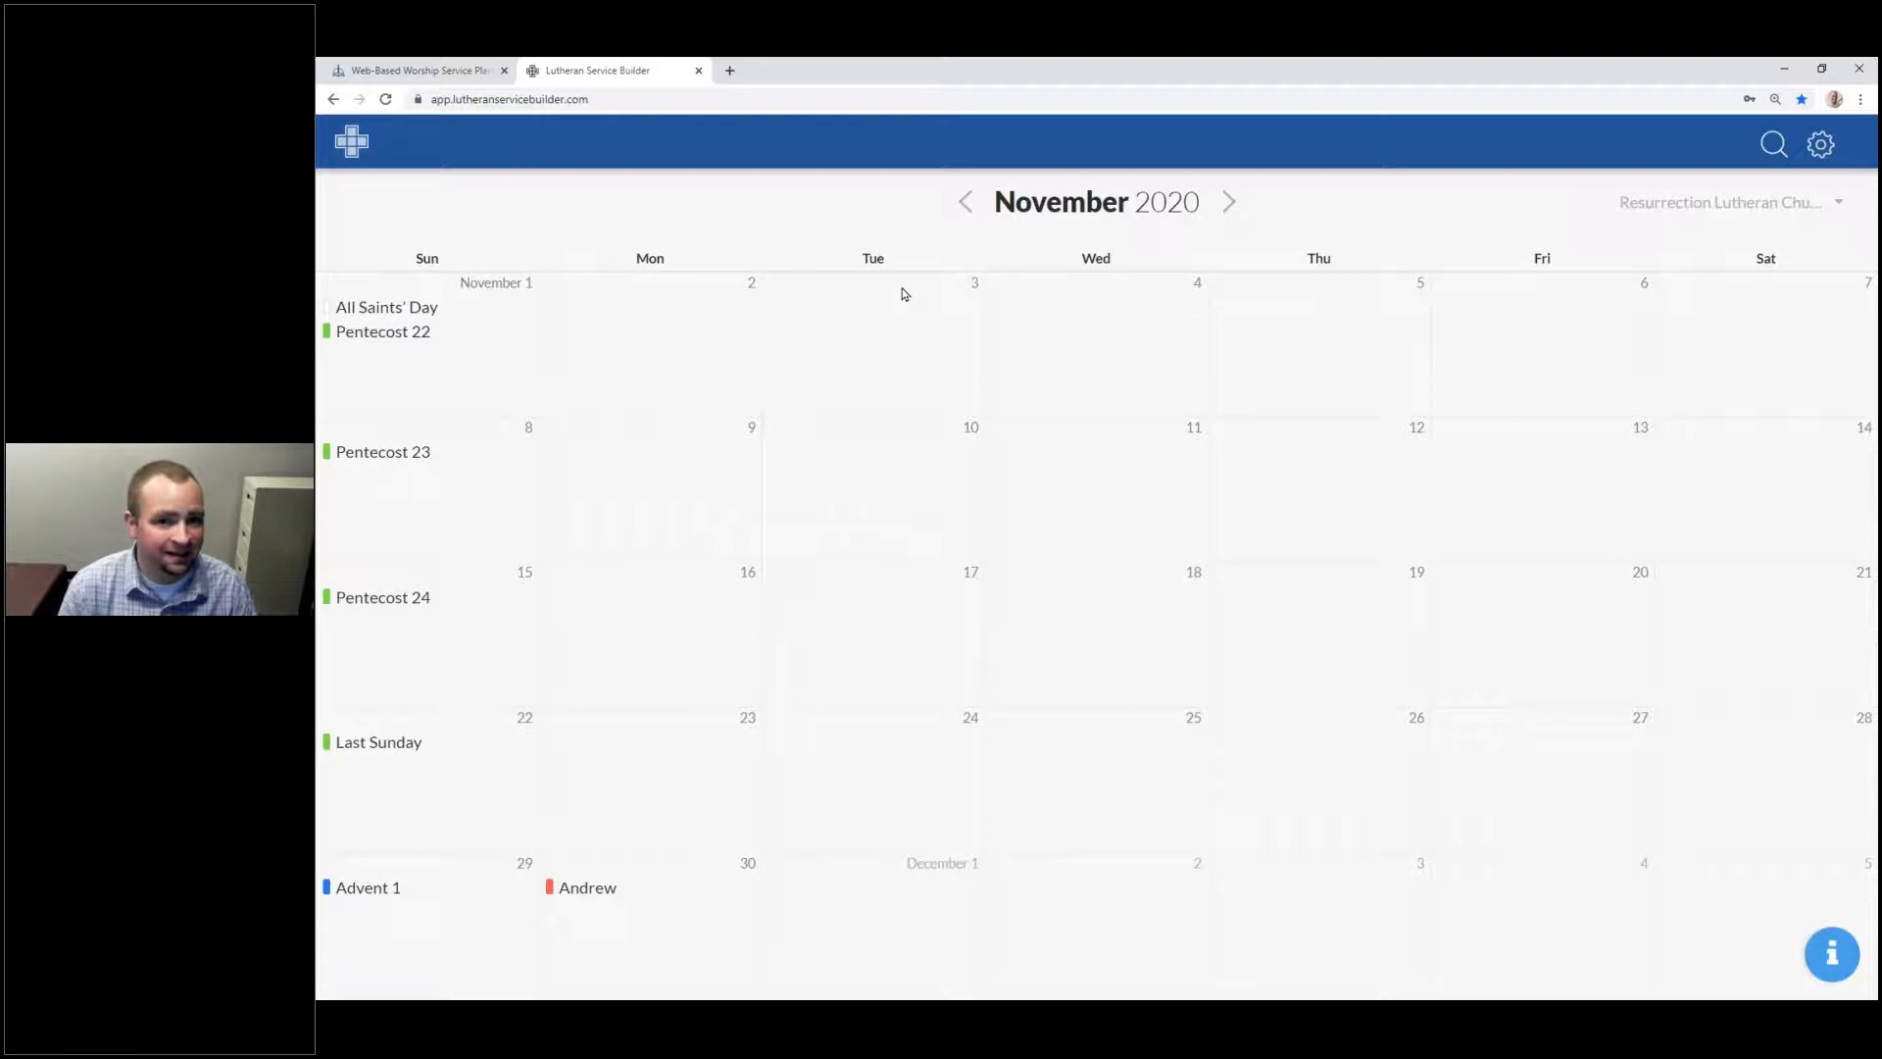
# Step: Step the calendar back through June and May to April 2020
pyautogui.click(969, 206)
pyautogui.click(969, 208)
pyautogui.click(968, 207)
pyautogui.click(966, 207)
pyautogui.click(963, 206)
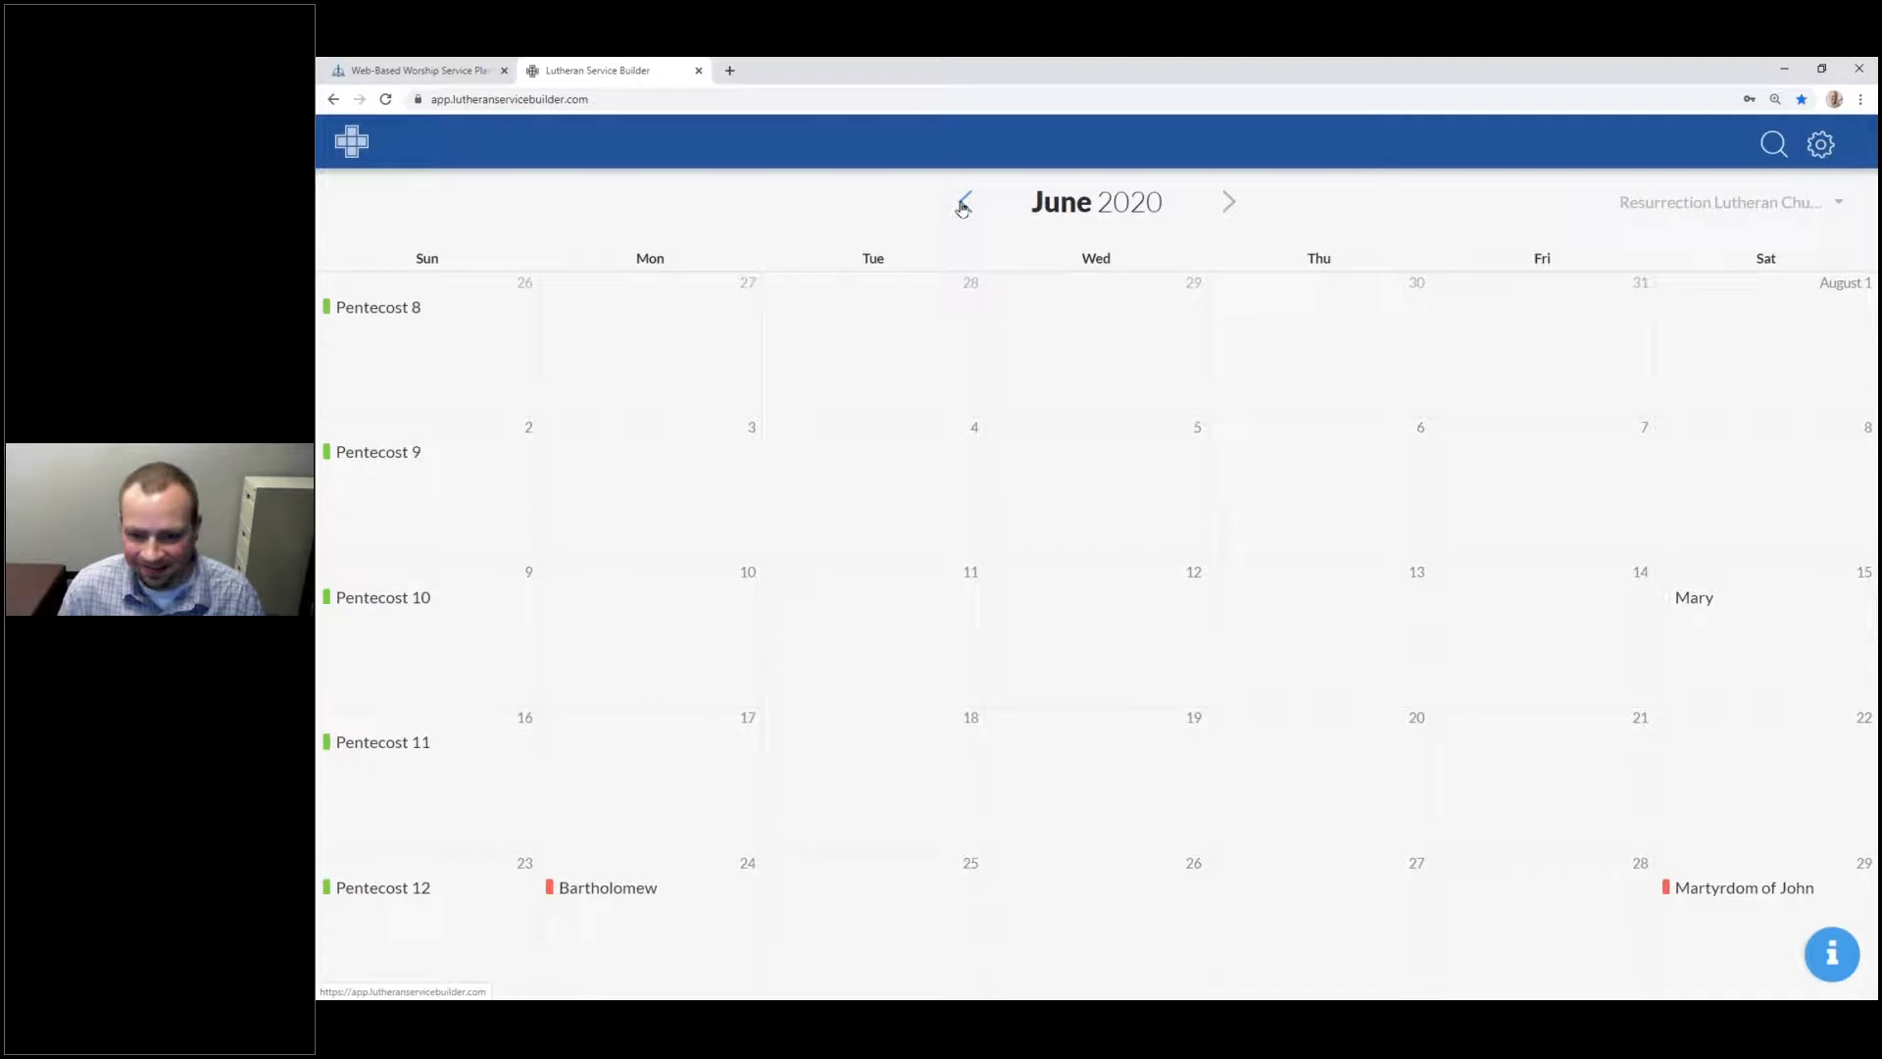
pyautogui.click(964, 207)
pyautogui.click(977, 206)
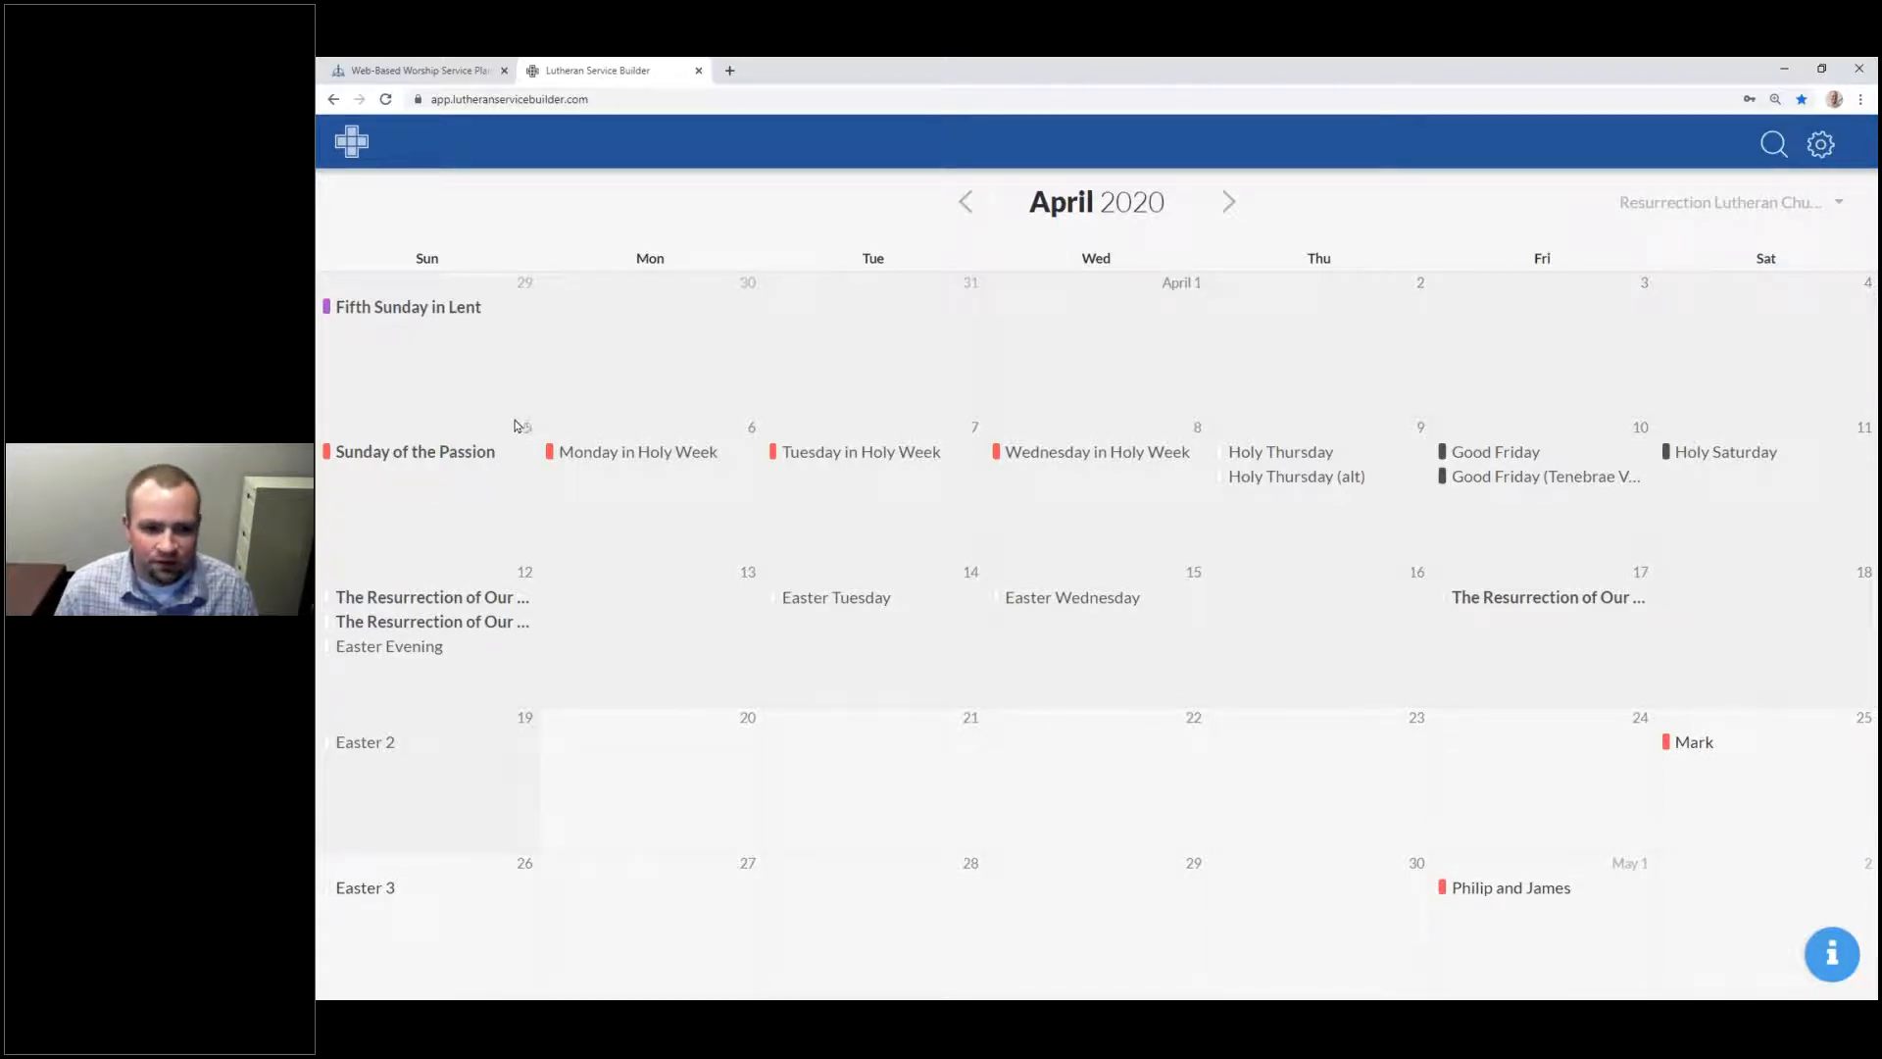
pyautogui.click(964, 202)
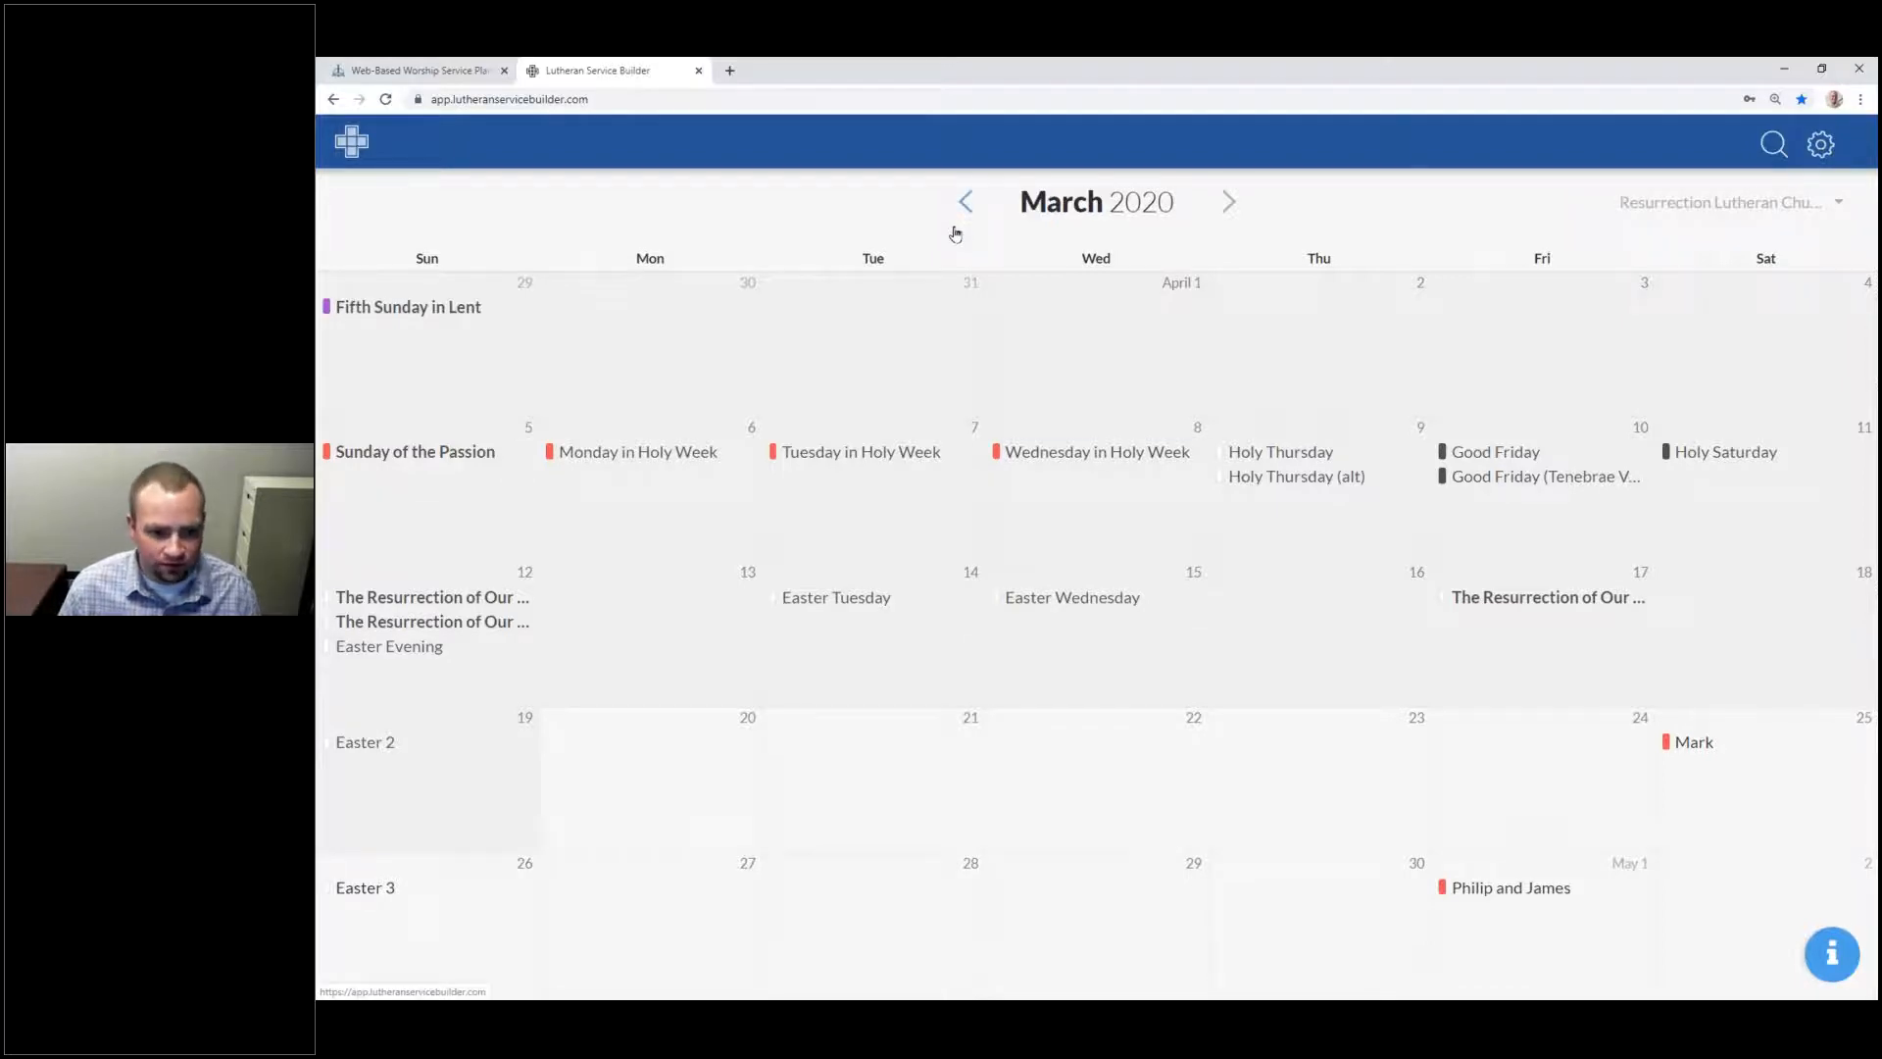
pyautogui.click(1227, 206)
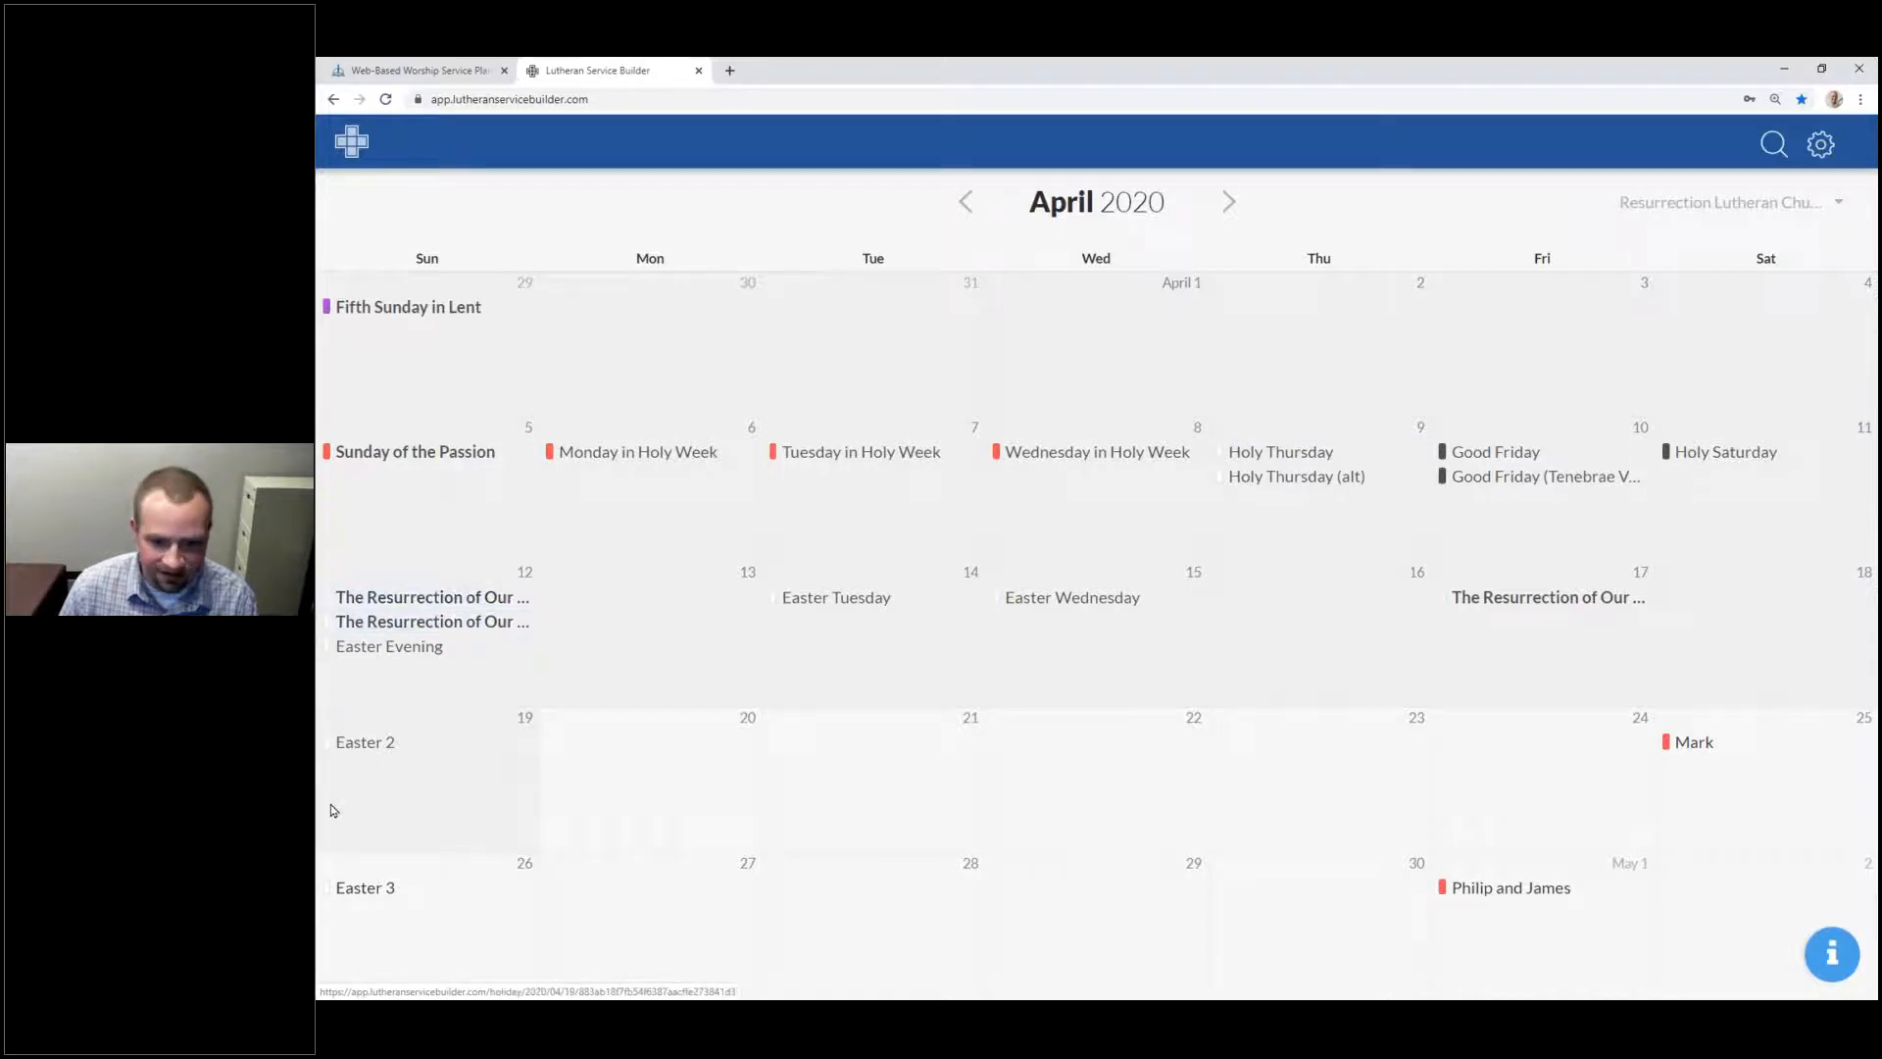
pyautogui.click(1229, 202)
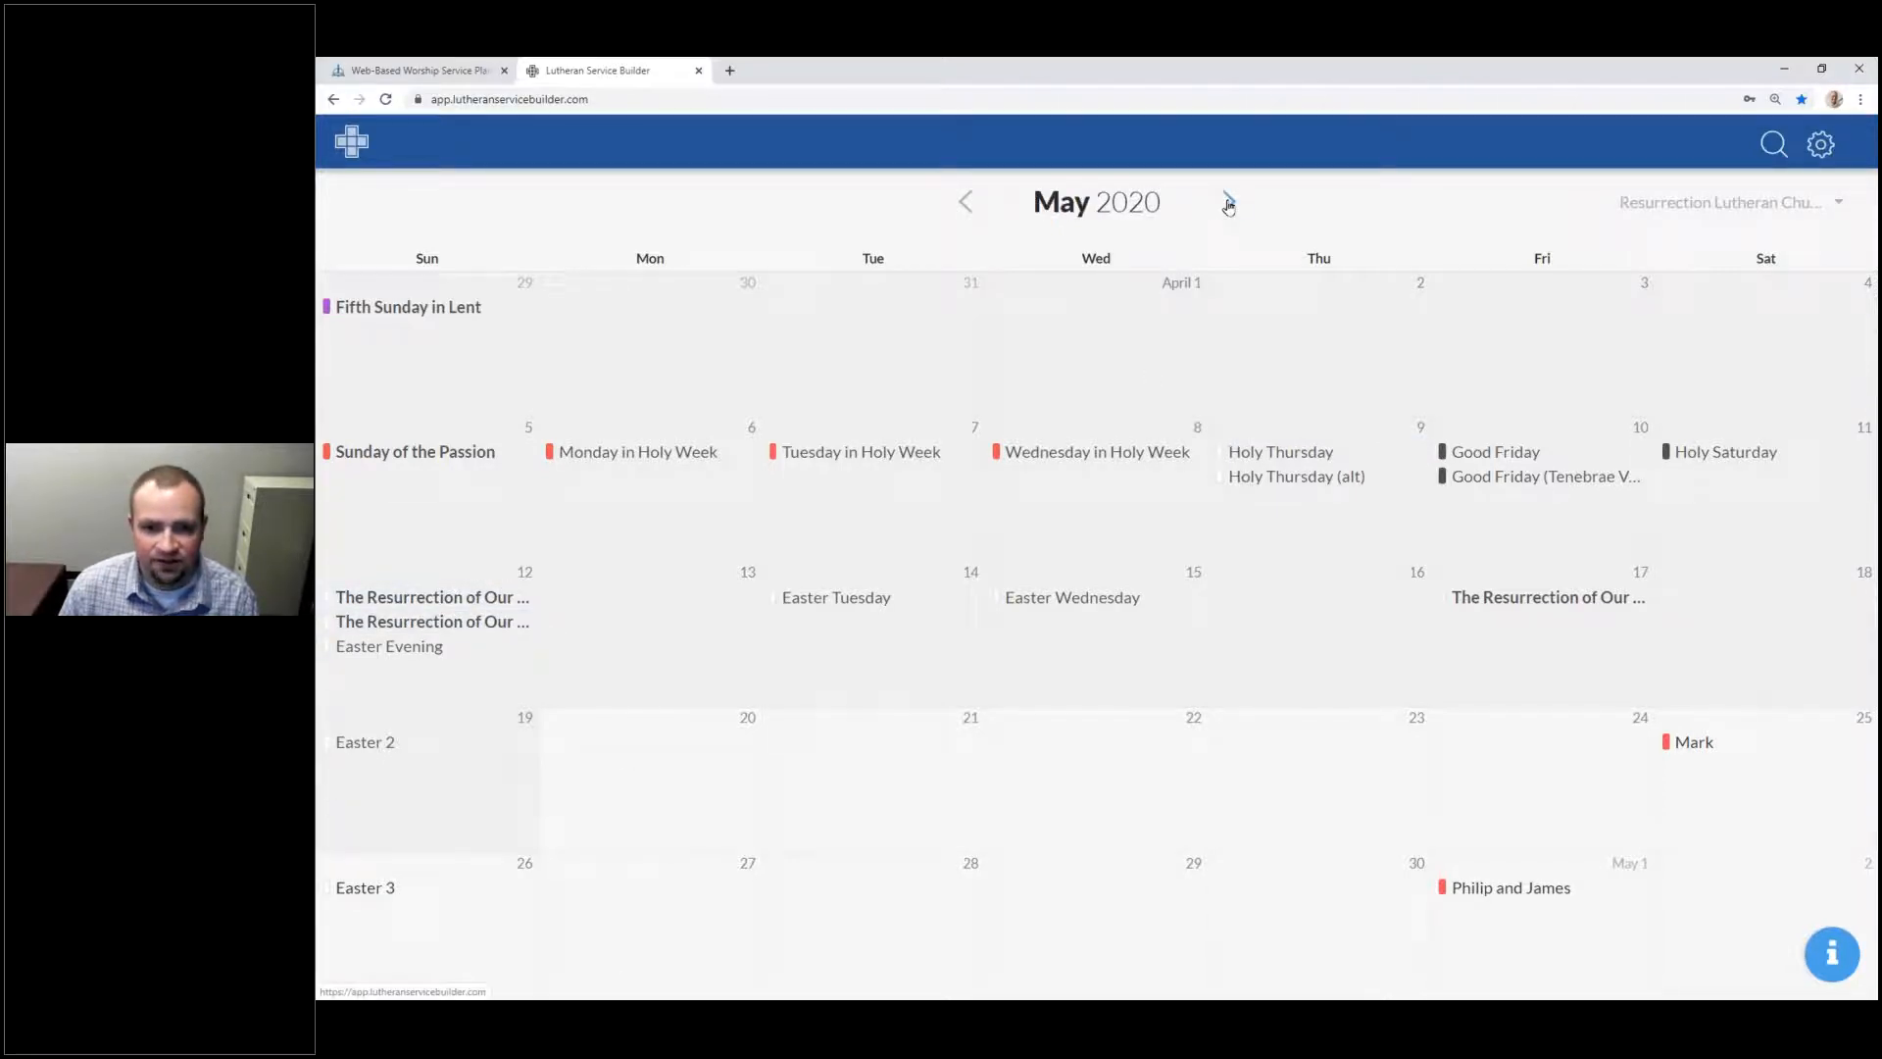
pyautogui.click(1228, 204)
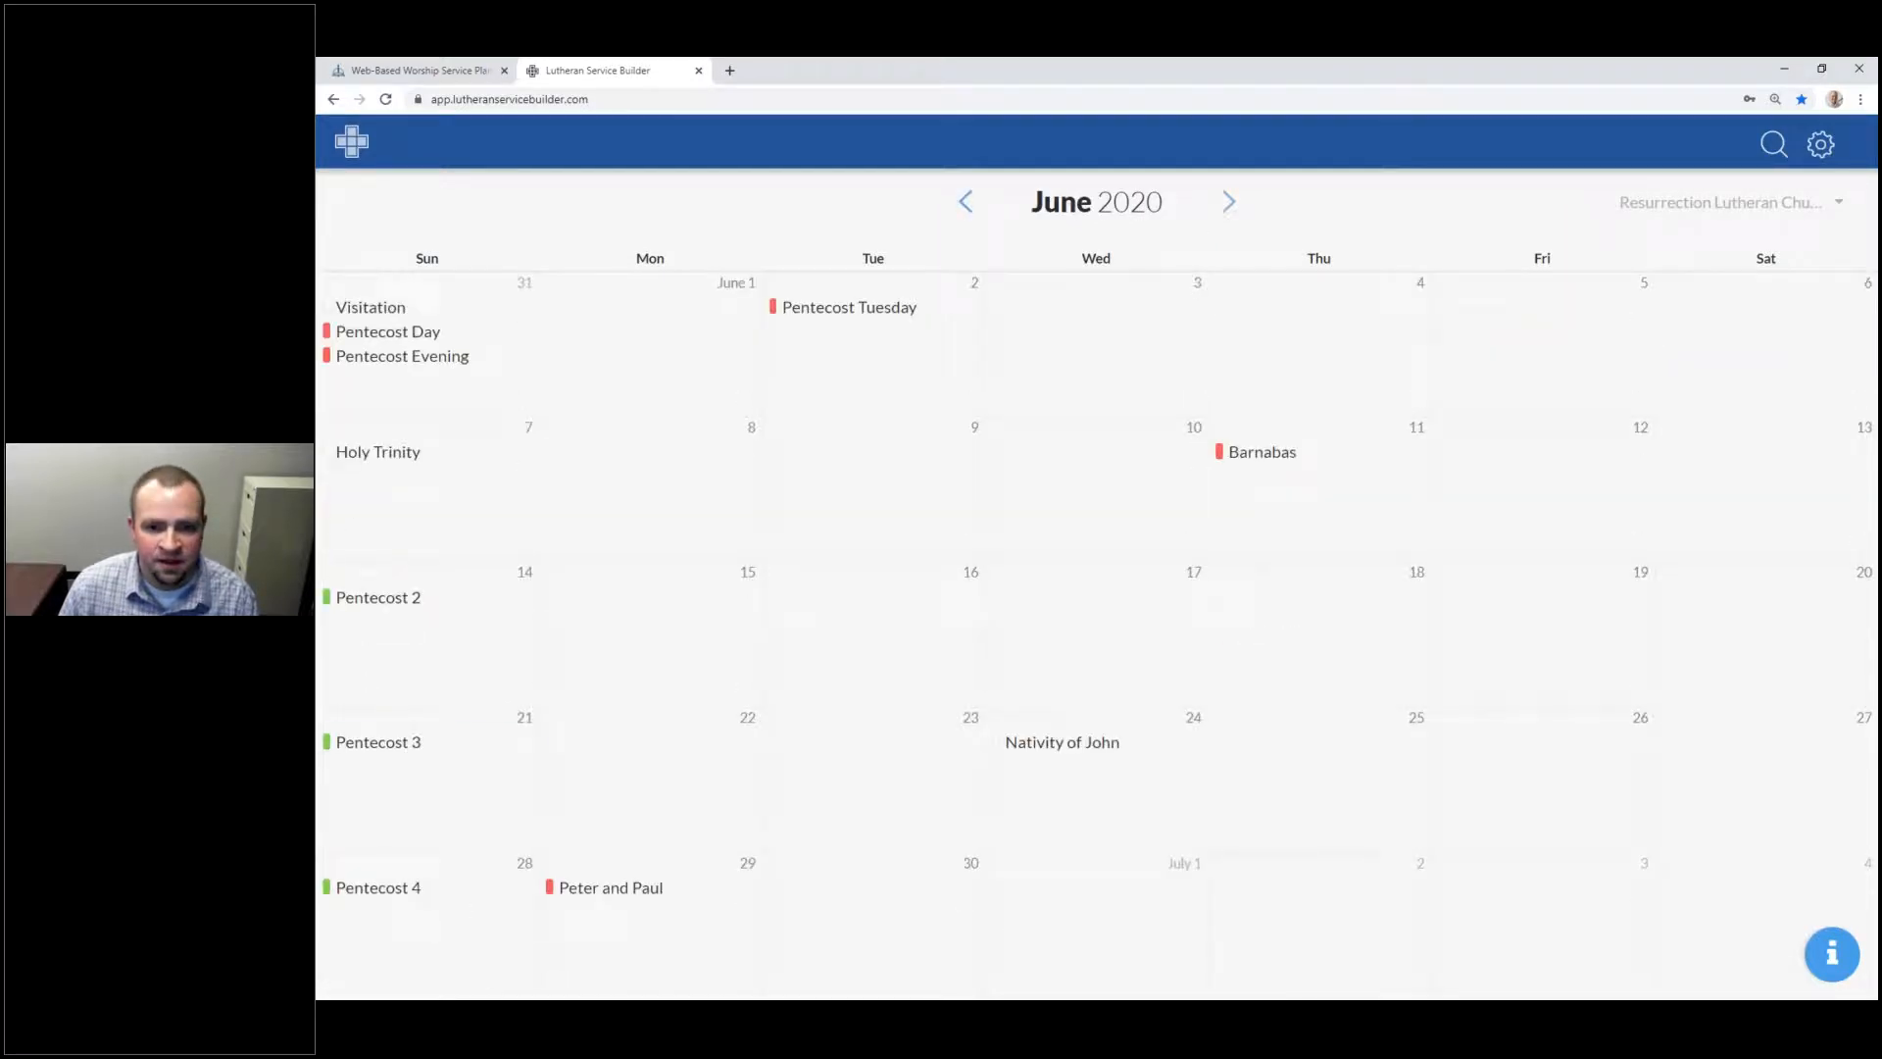
pyautogui.click(965, 204)
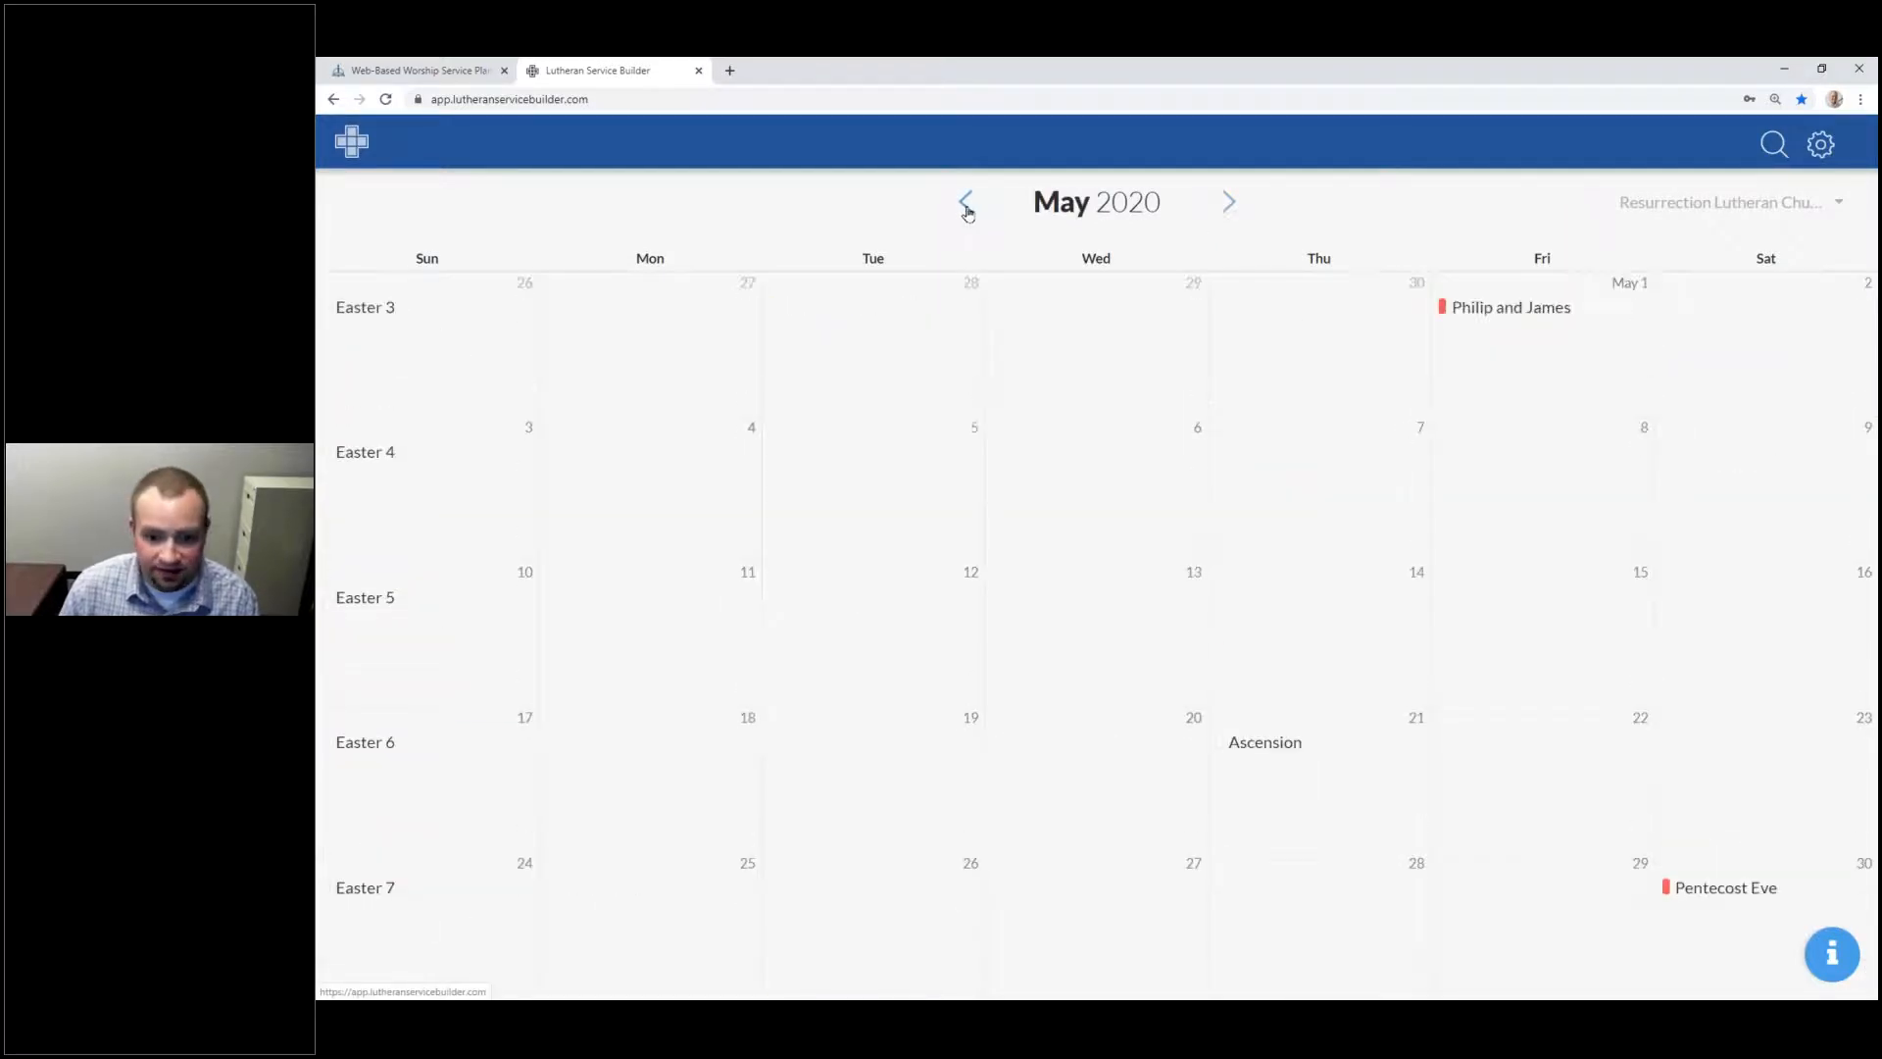
pyautogui.click(964, 202)
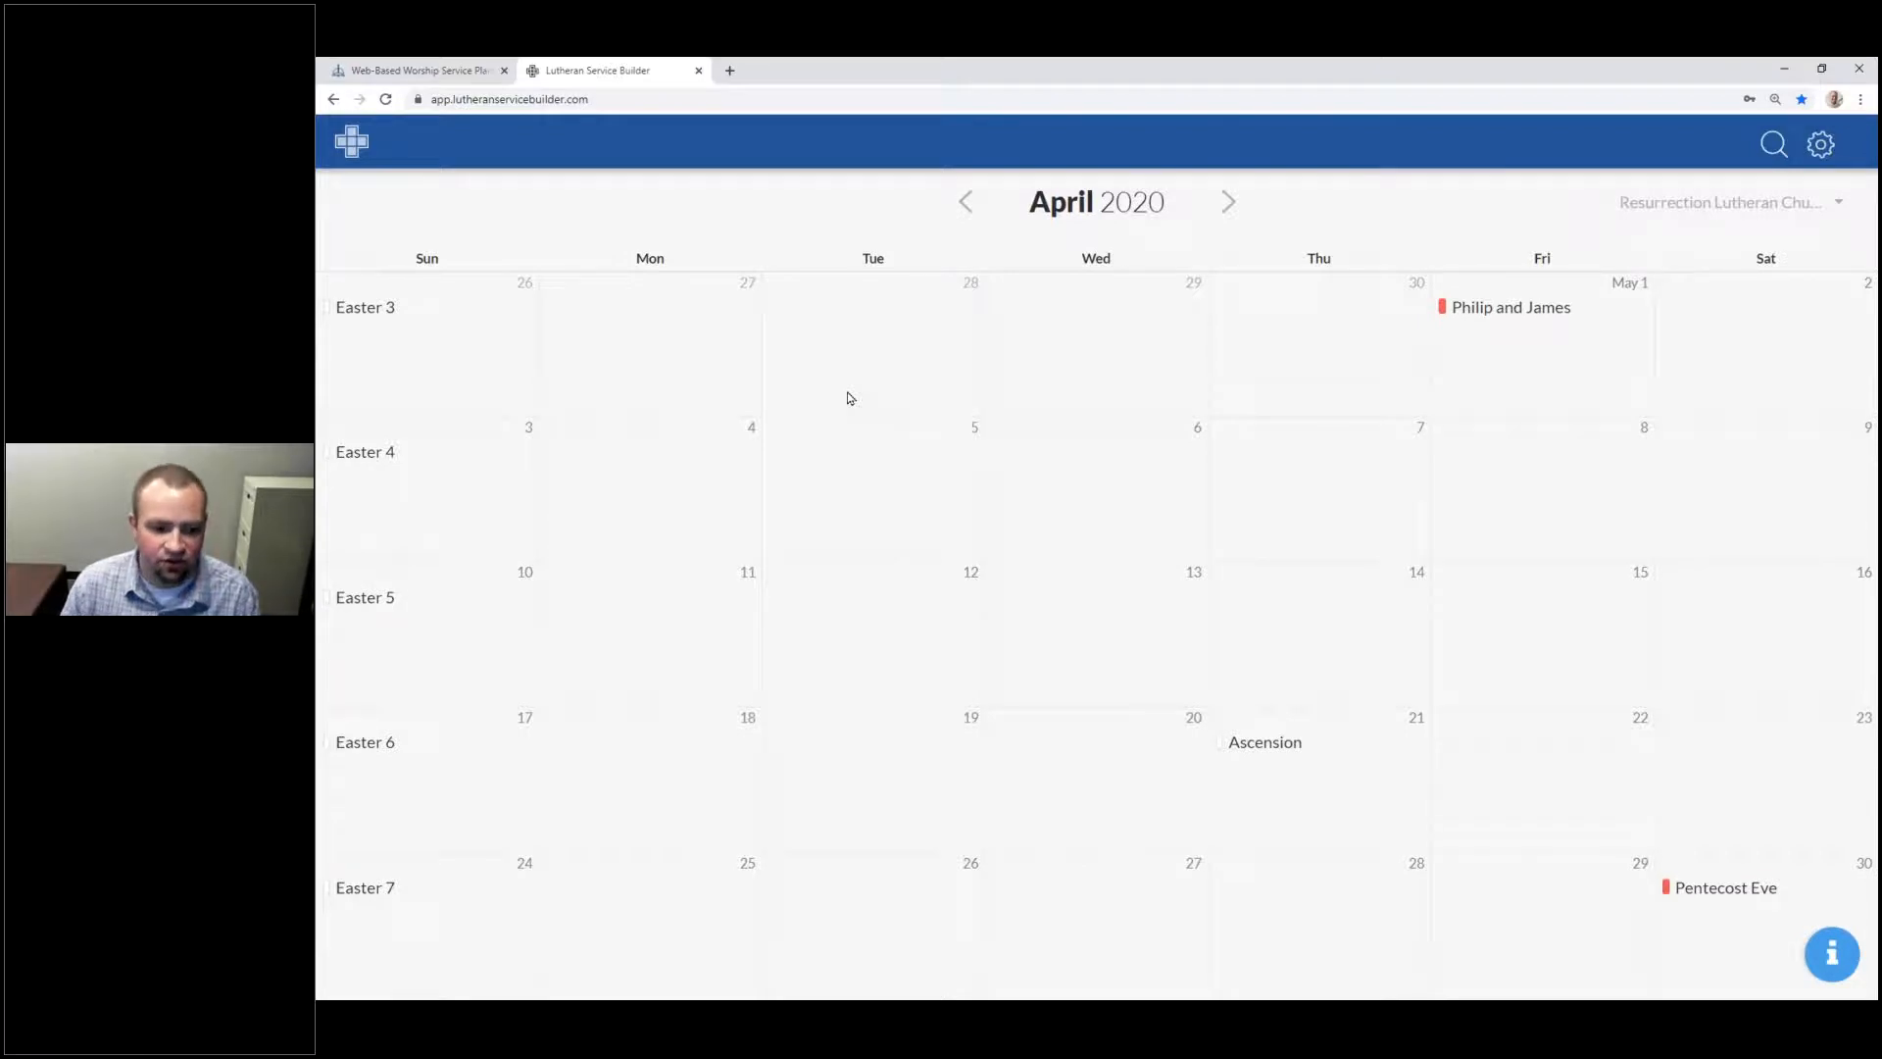
pyautogui.scroll(1, 851, 398)
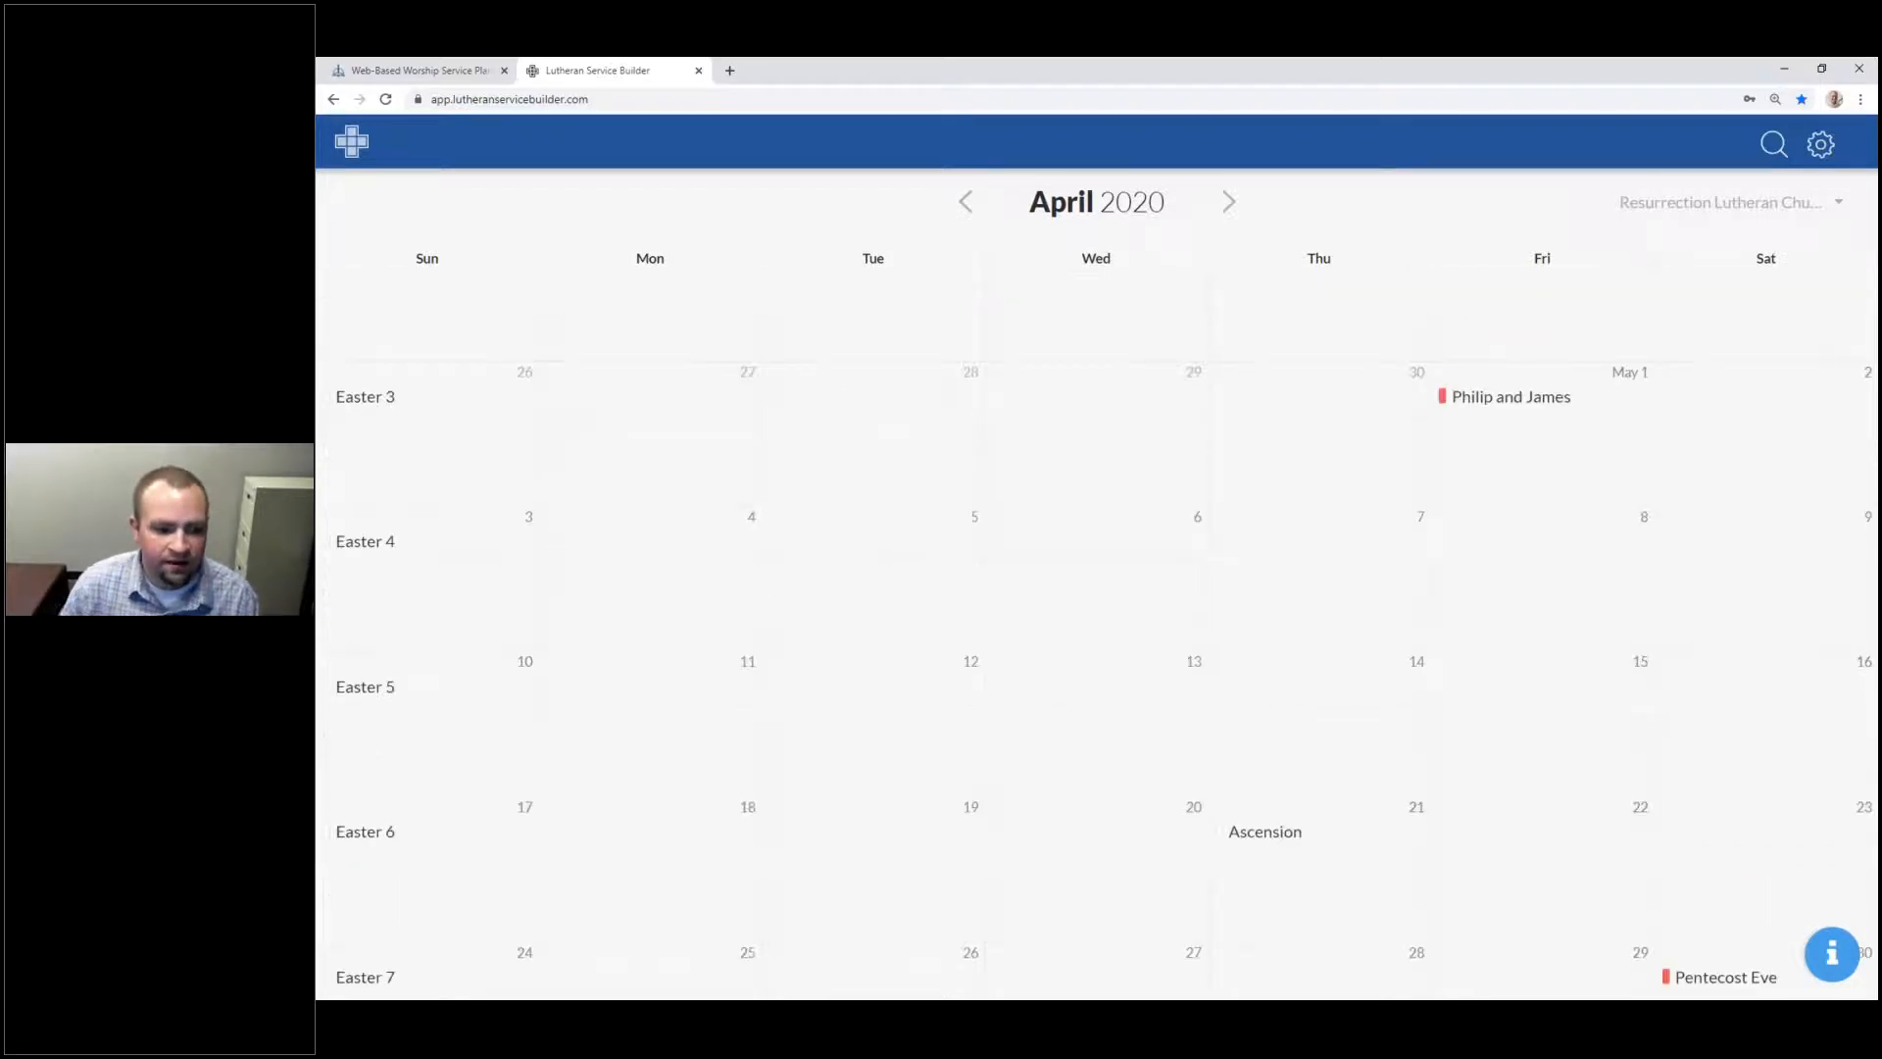
pyautogui.scroll(5, 428, 873)
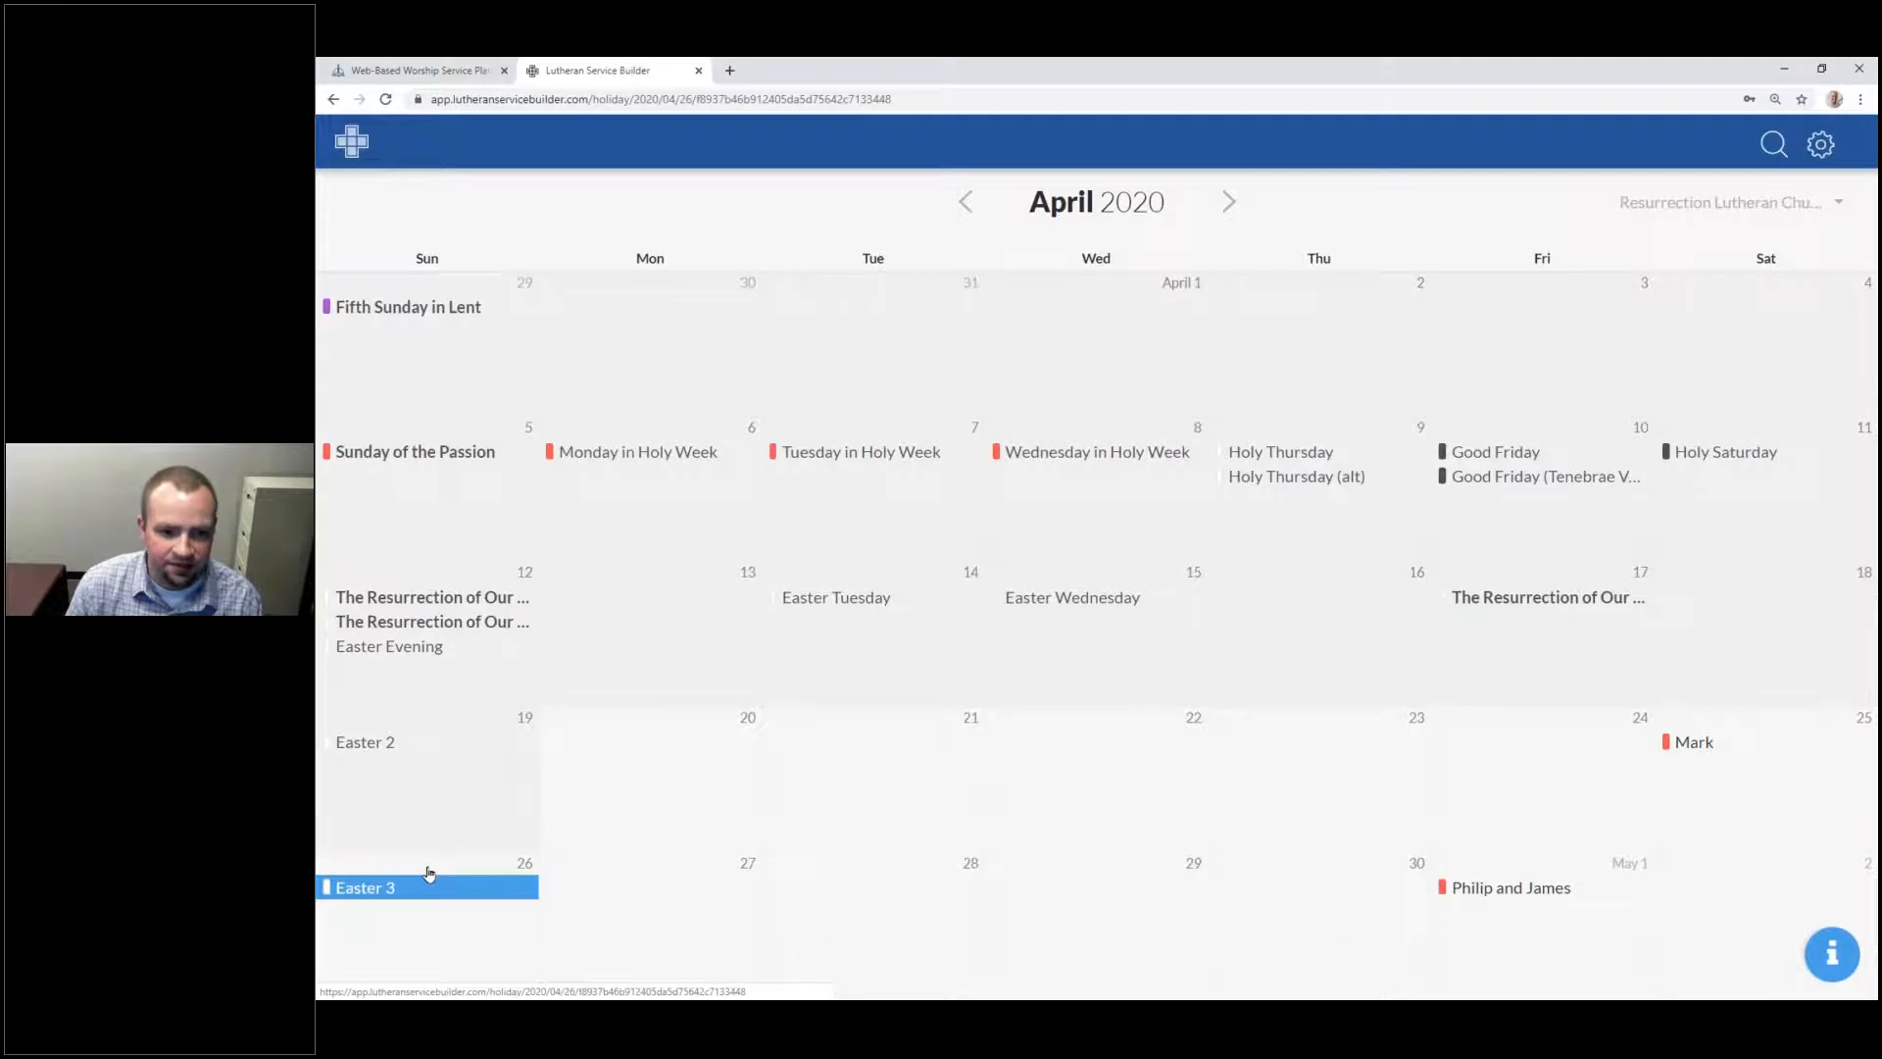
pyautogui.click(428, 874)
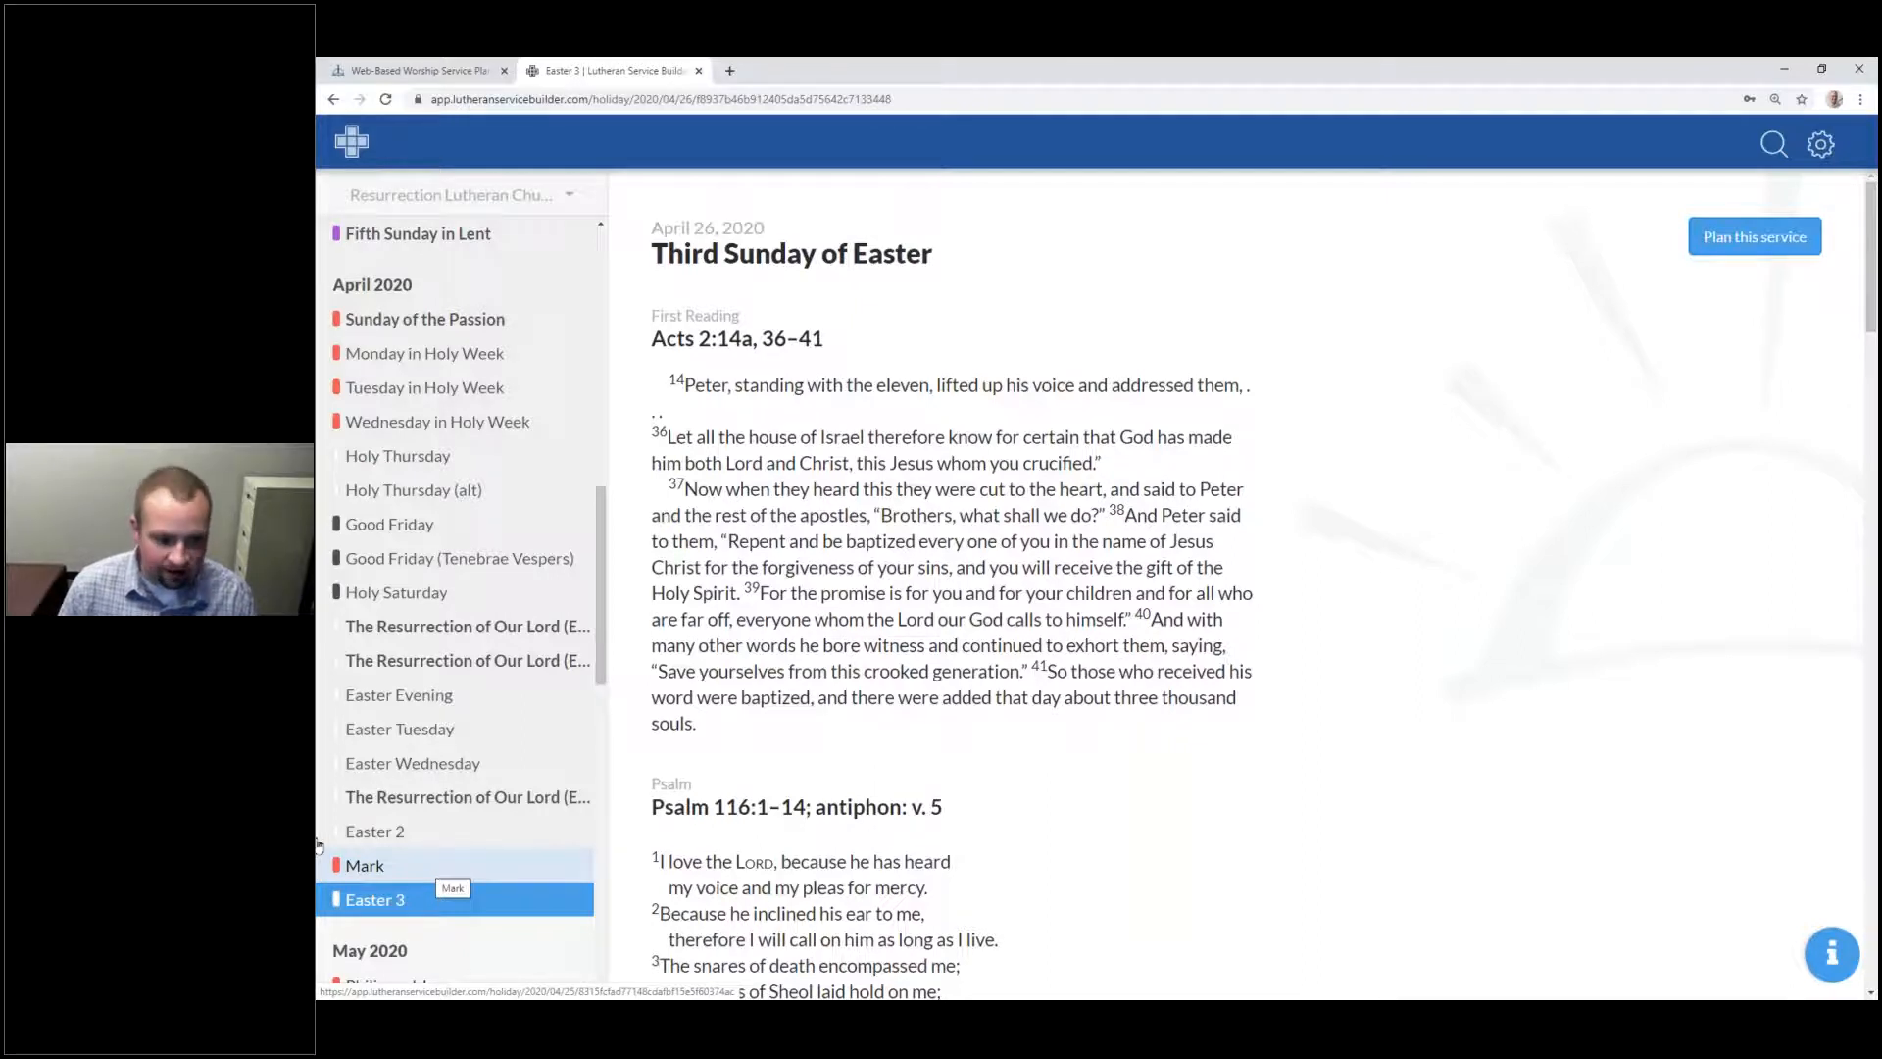
pyautogui.click(360, 900)
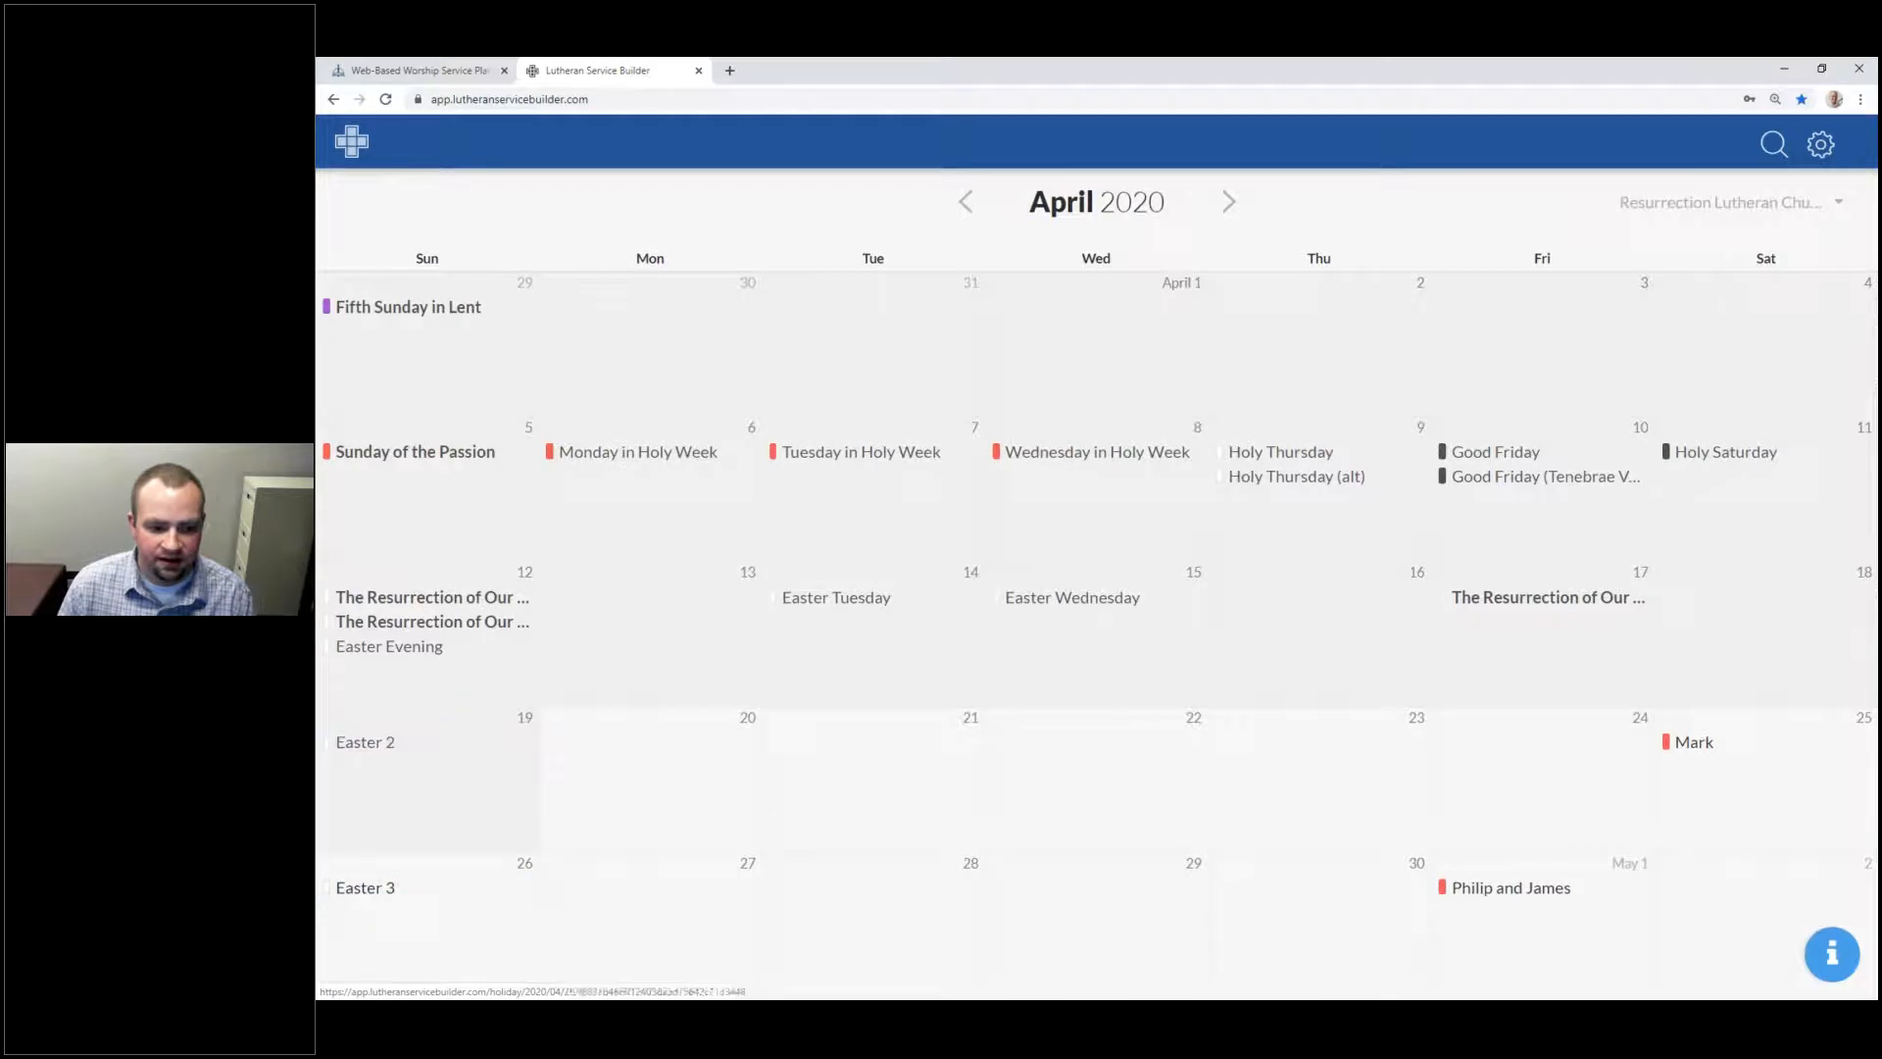
pyautogui.click(400, 931)
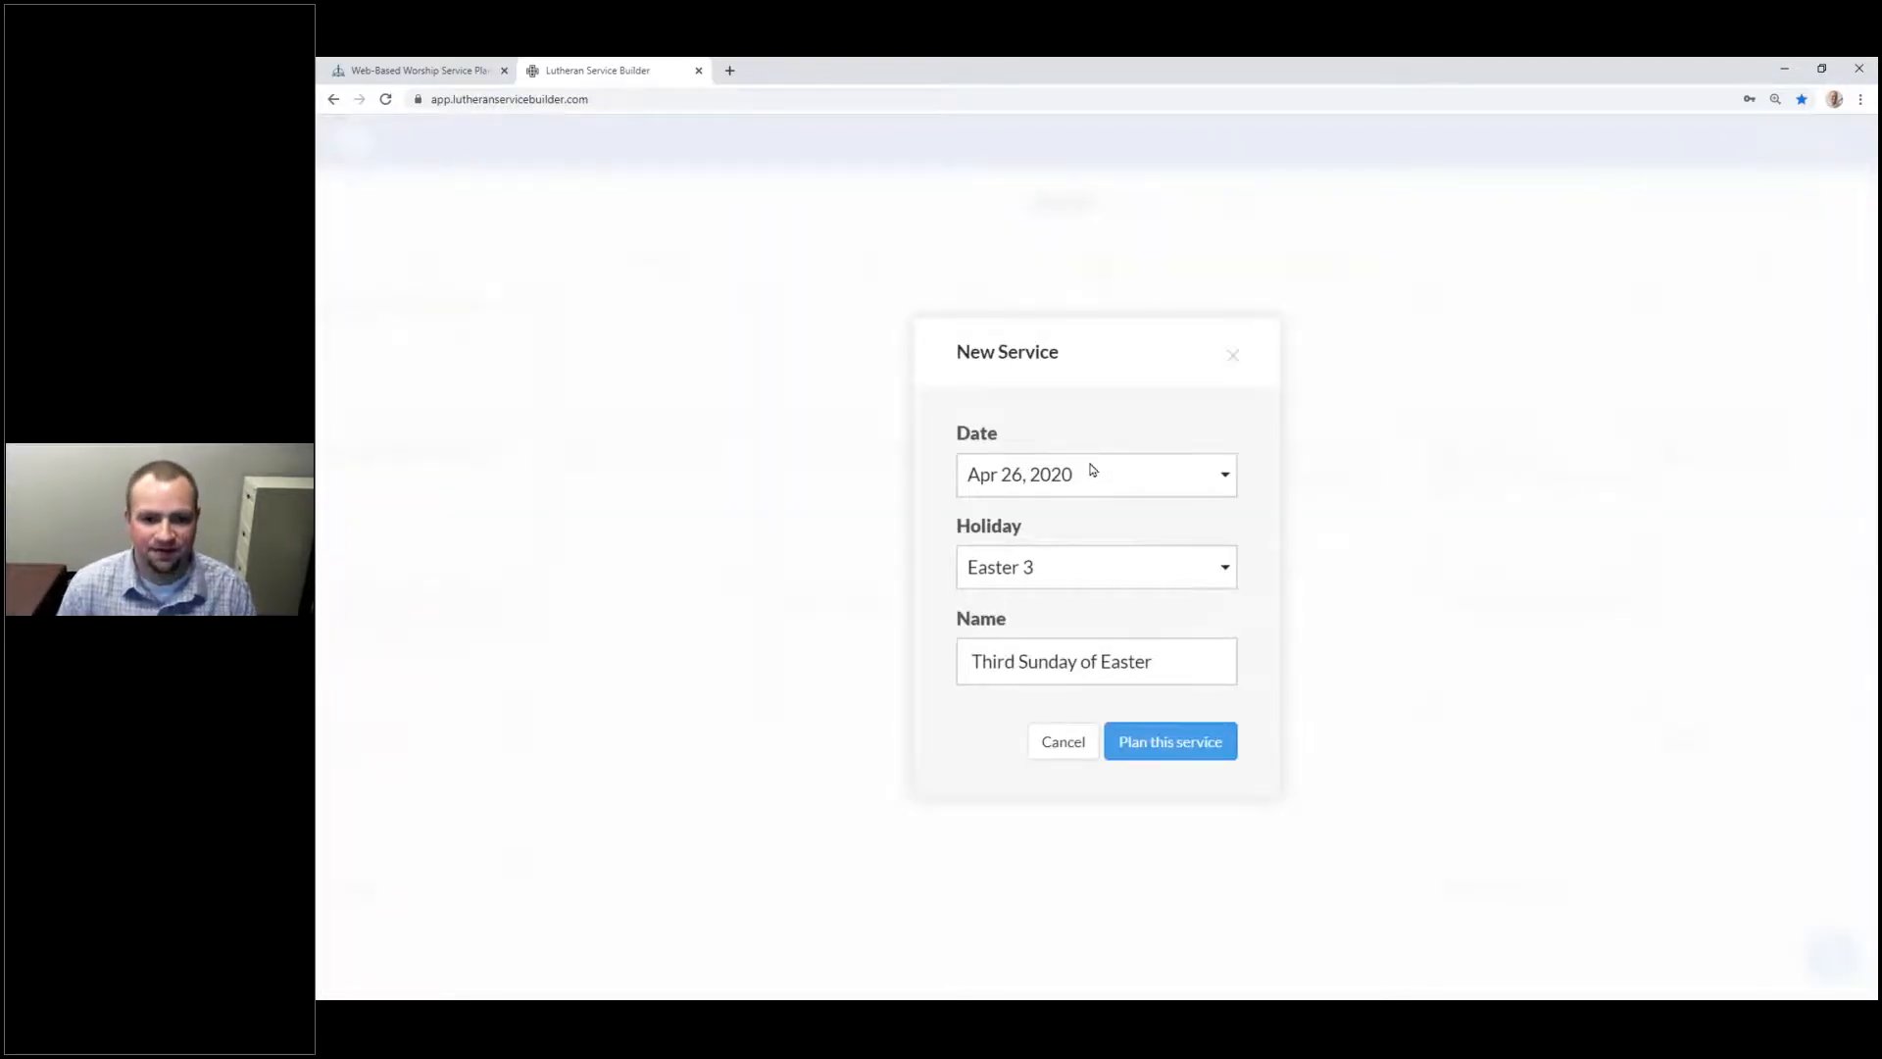
pyautogui.click(1029, 578)
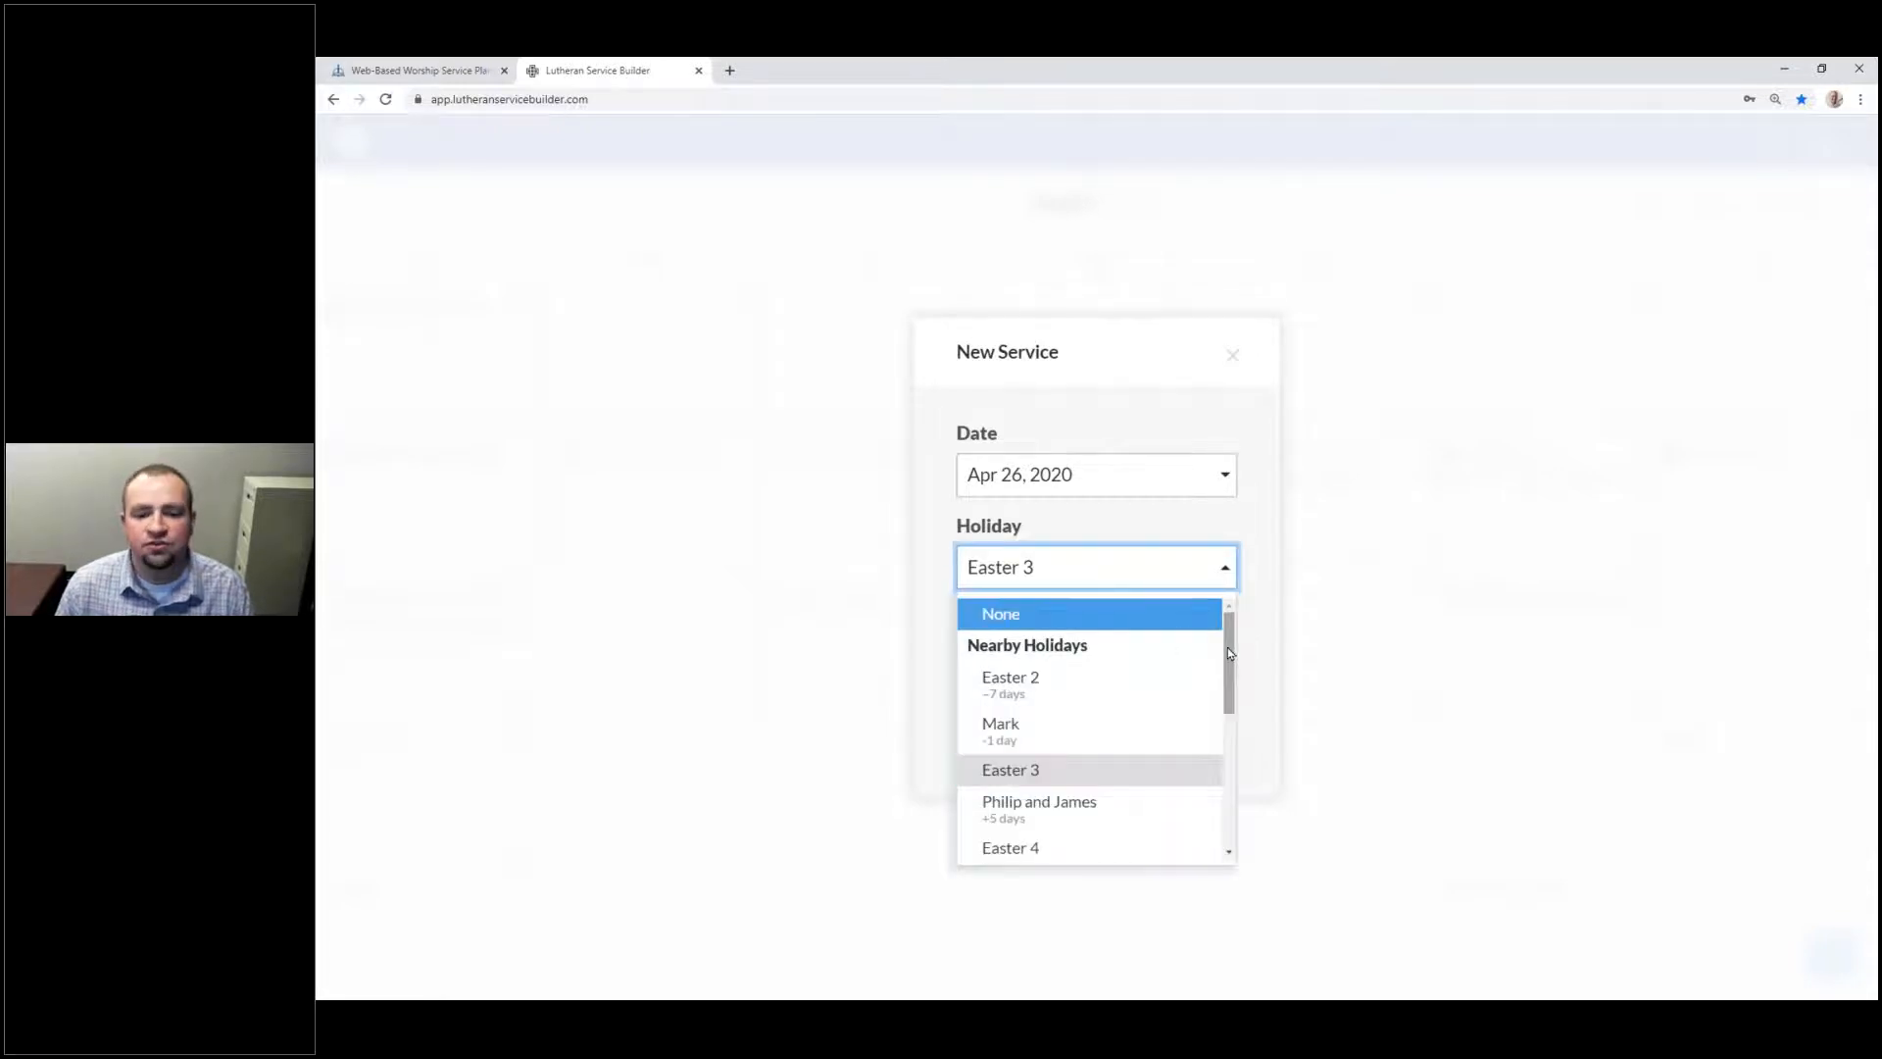
pyautogui.scroll(-10, 1209, 773)
pyautogui.scroll(10, 1213, 706)
pyautogui.scroll(-1, 1215, 670)
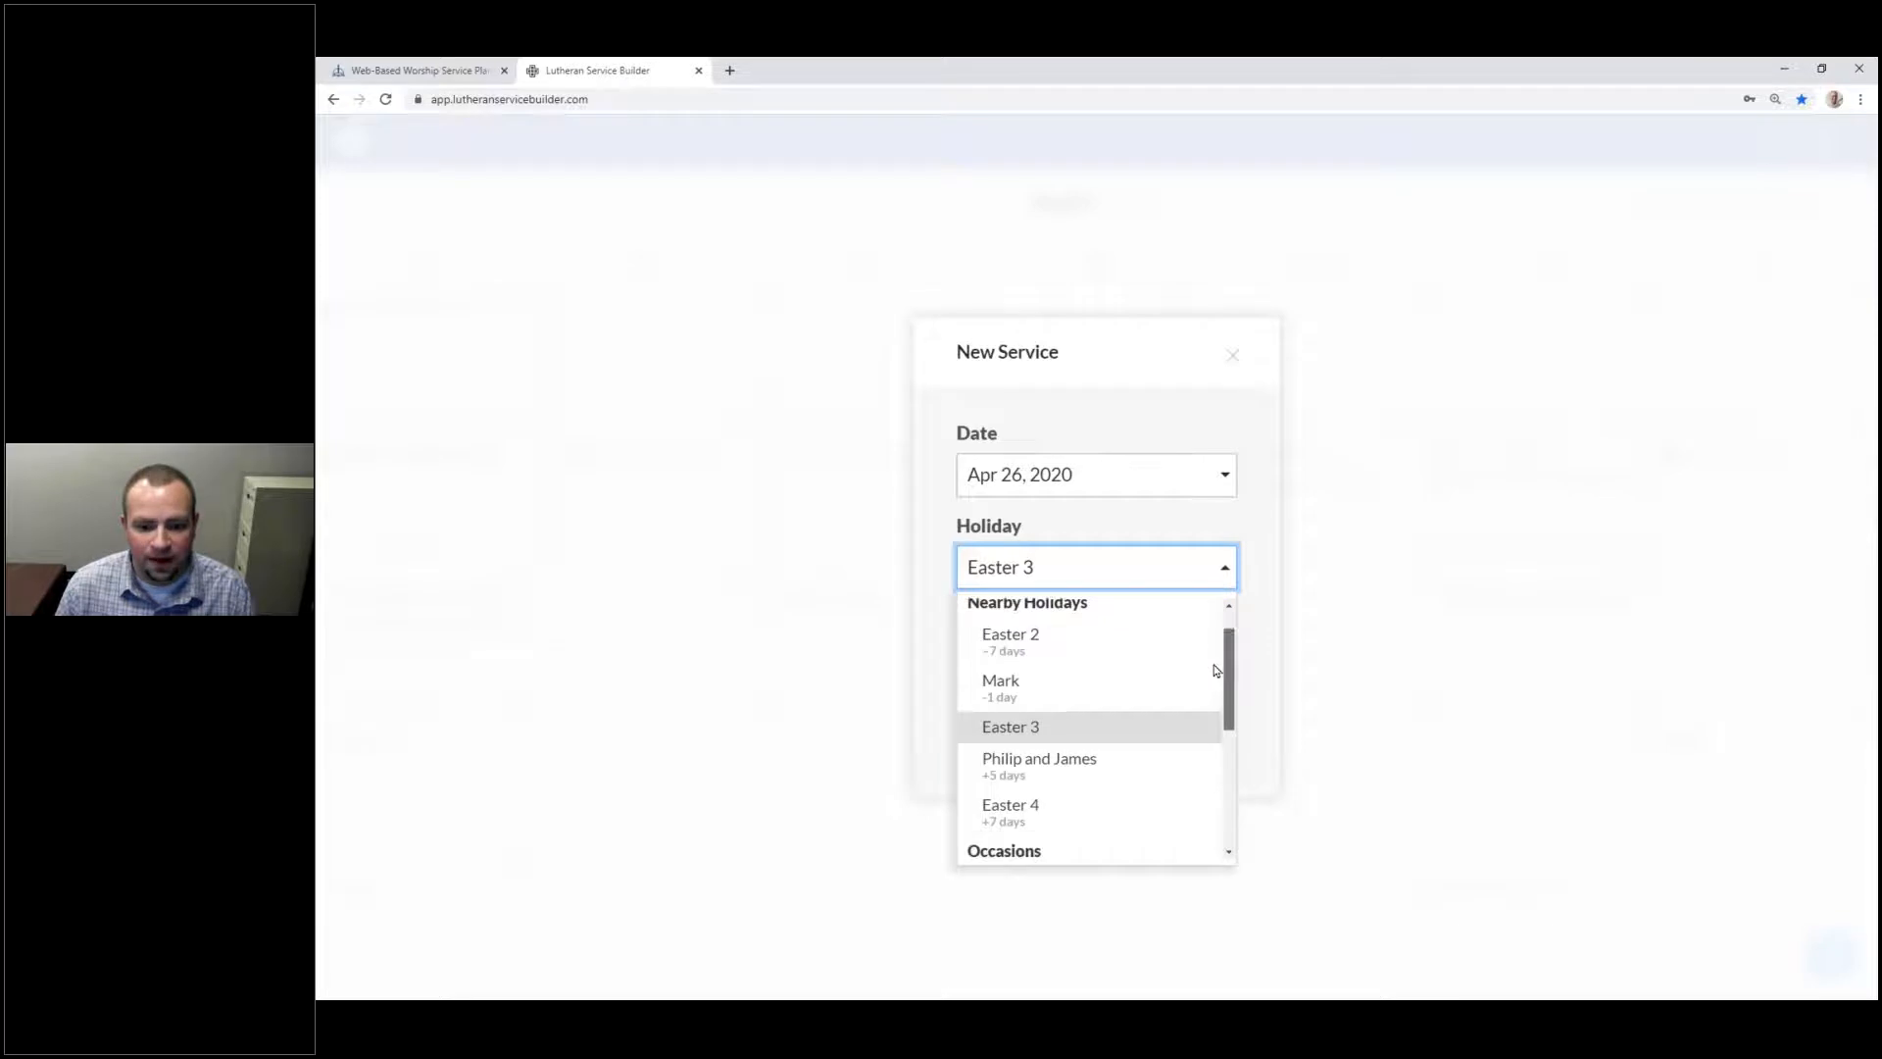
pyautogui.scroll(1, 1216, 666)
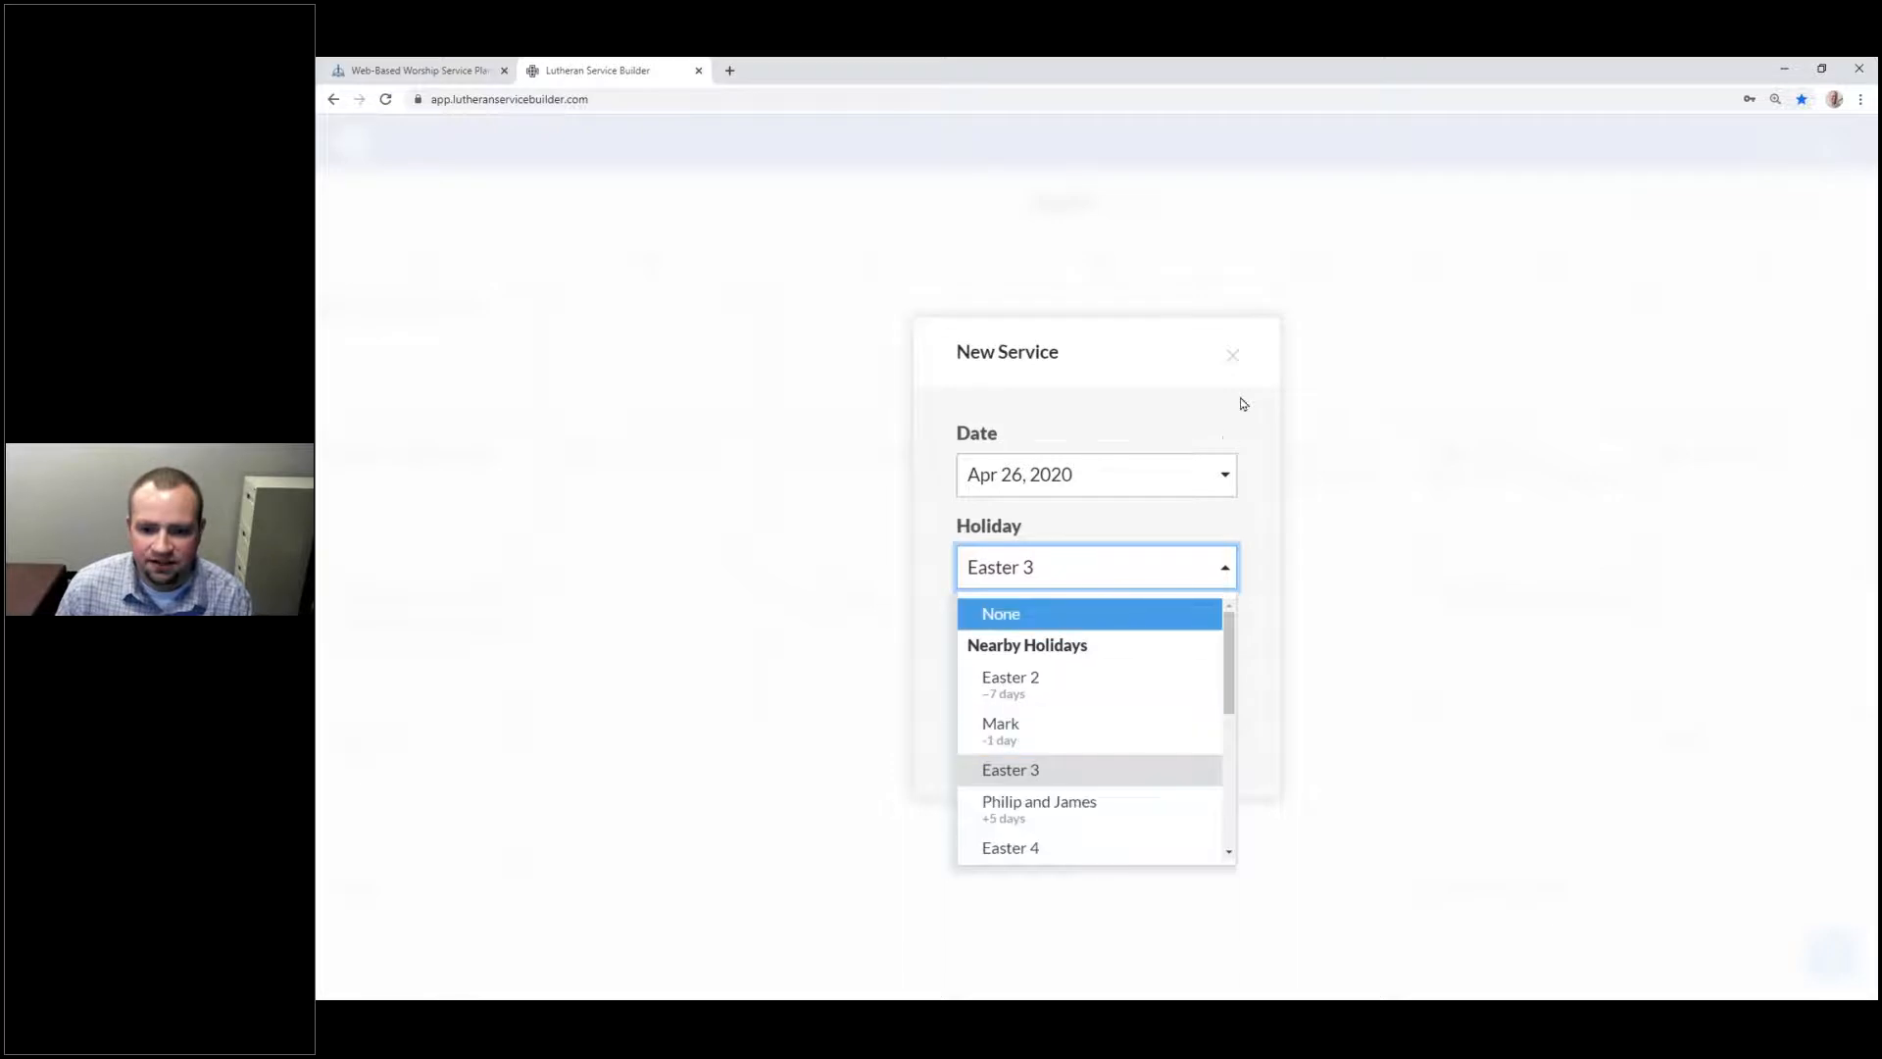
pyautogui.click(1232, 354)
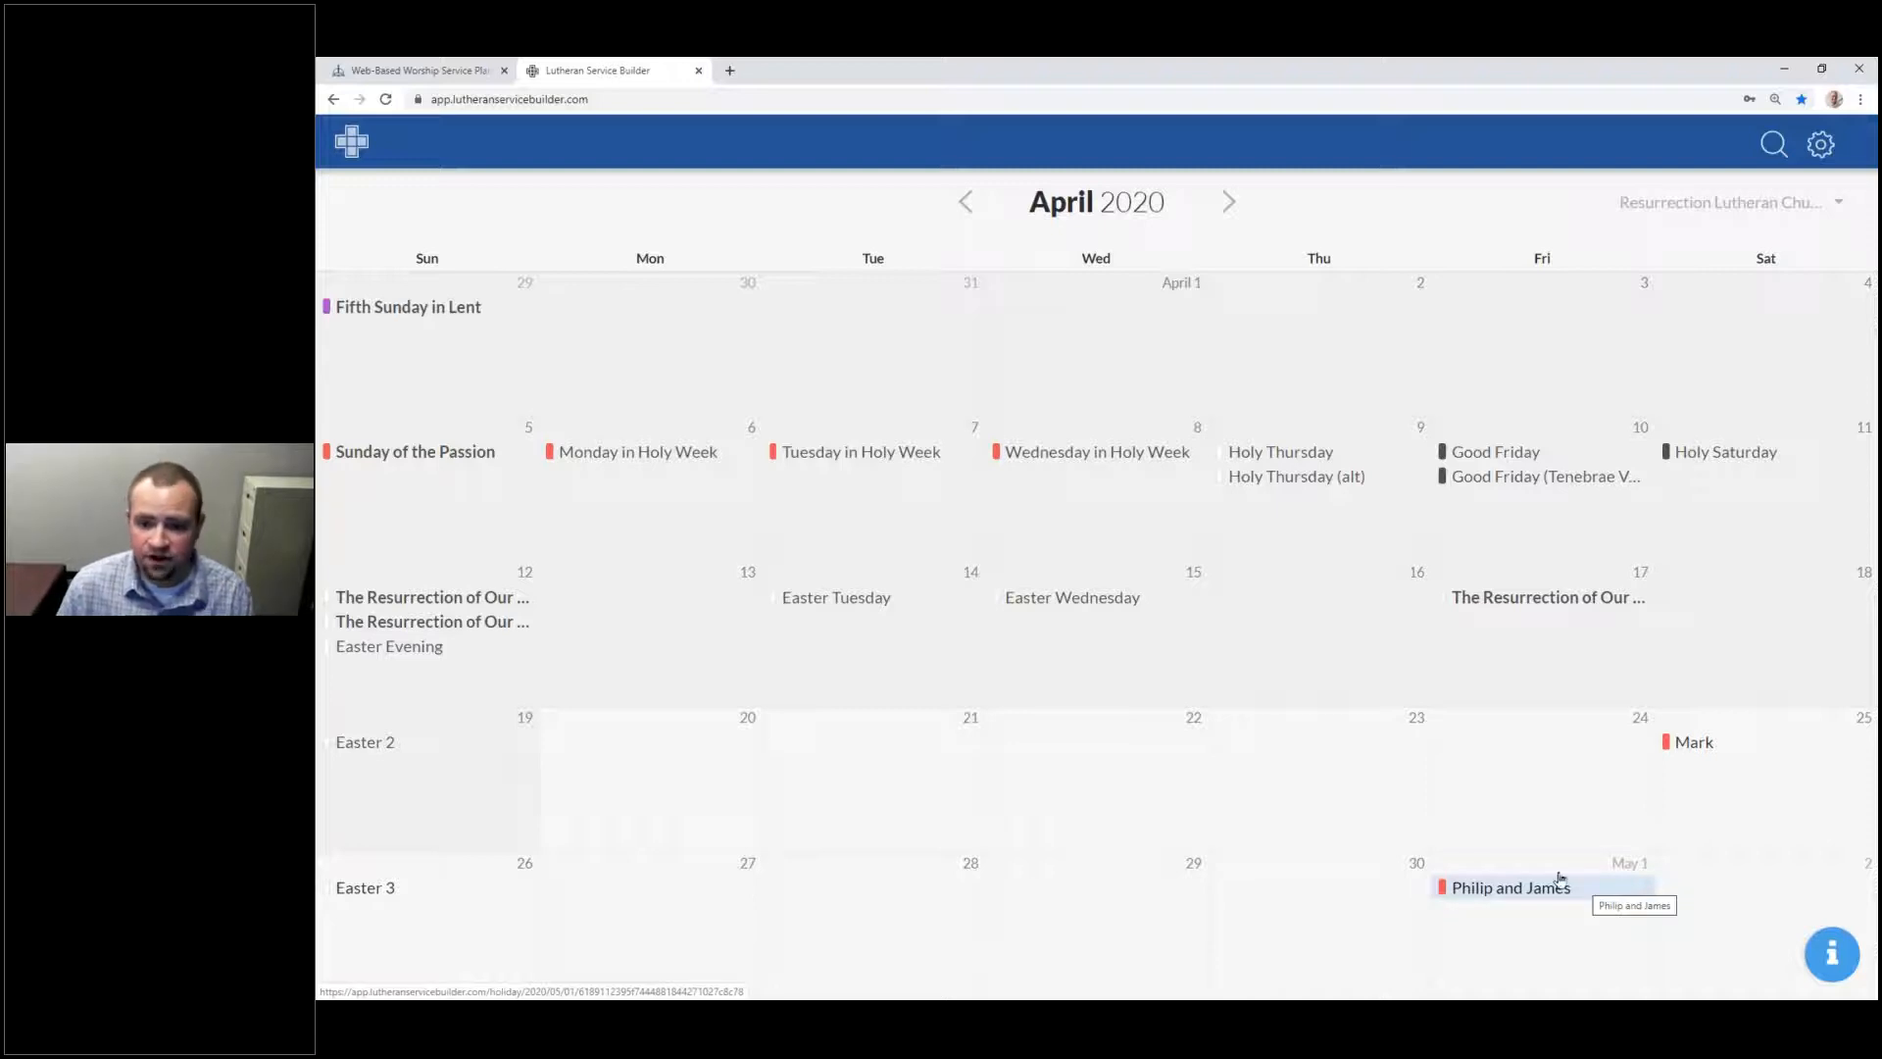
# Step: Start a new Easter 3 service on April 23 named with '(Thursday Night)'
pyautogui.click(1315, 802)
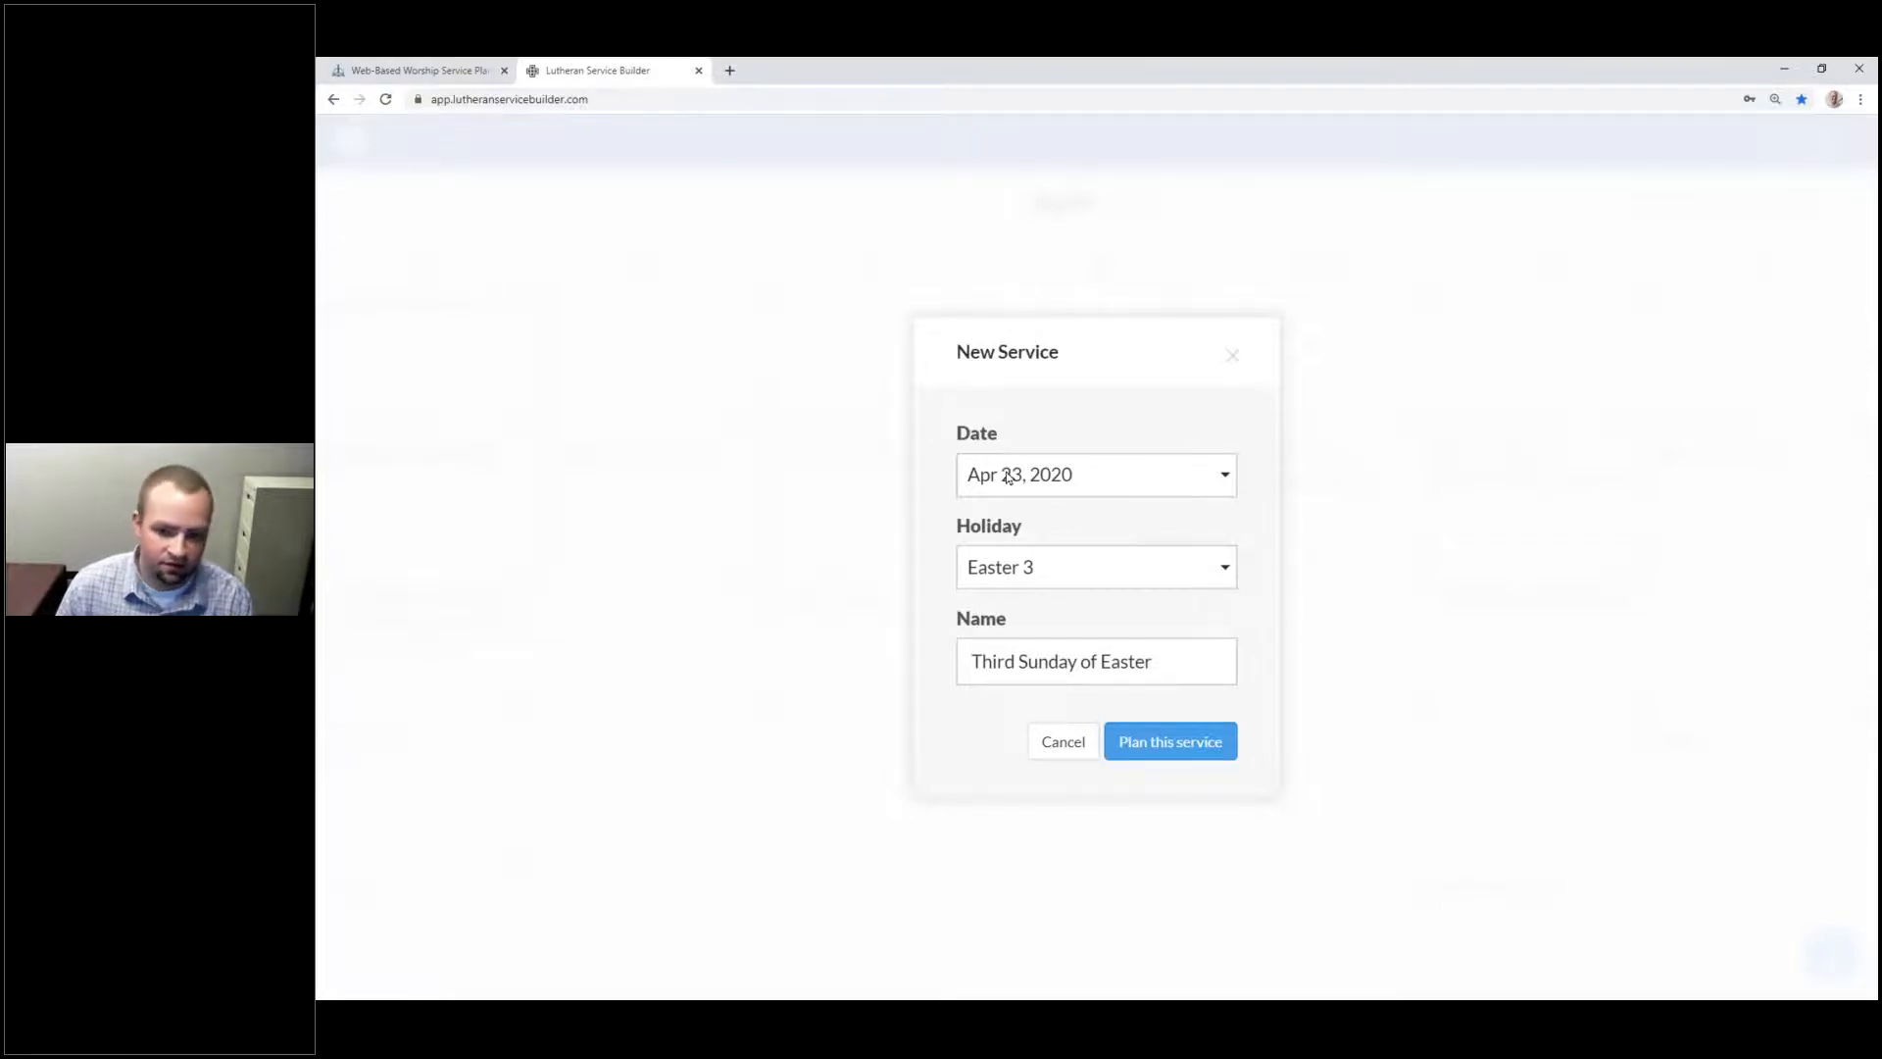
pyautogui.click(1176, 662)
pyautogui.write('(Thursday')
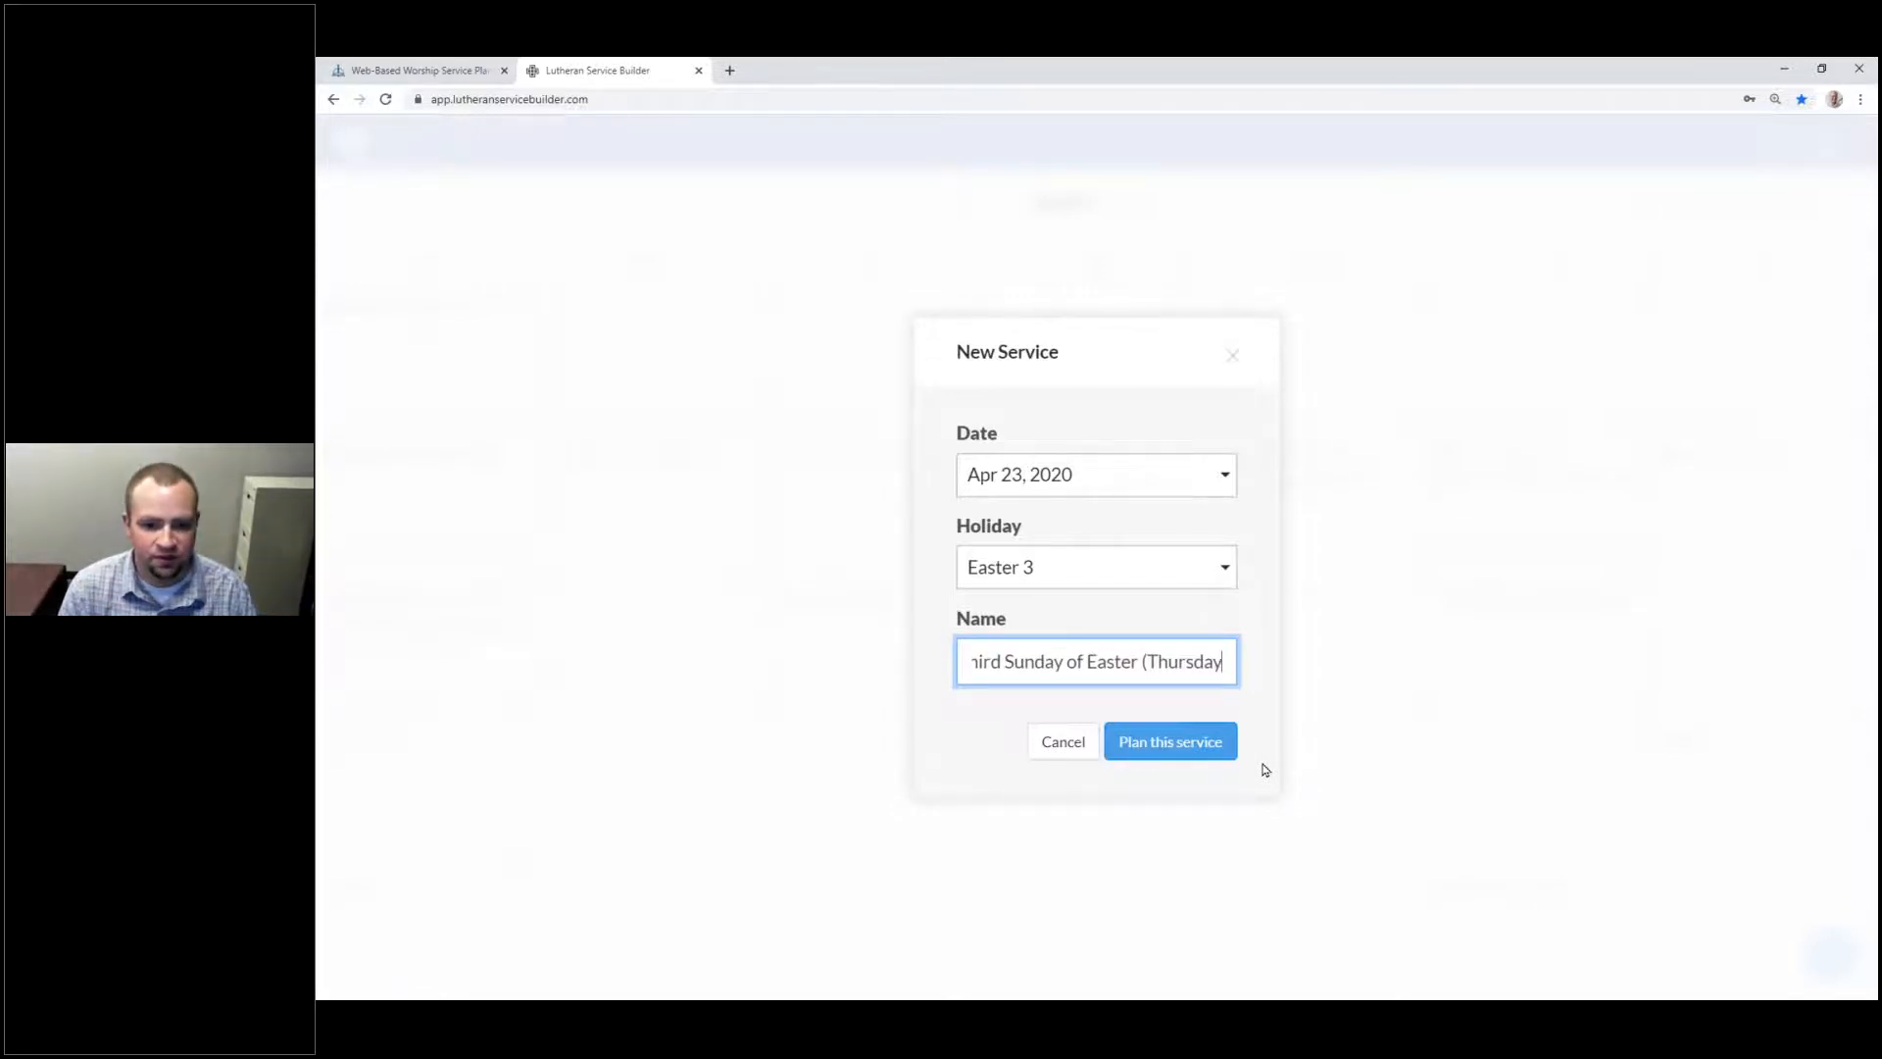
pyautogui.write('Night)')
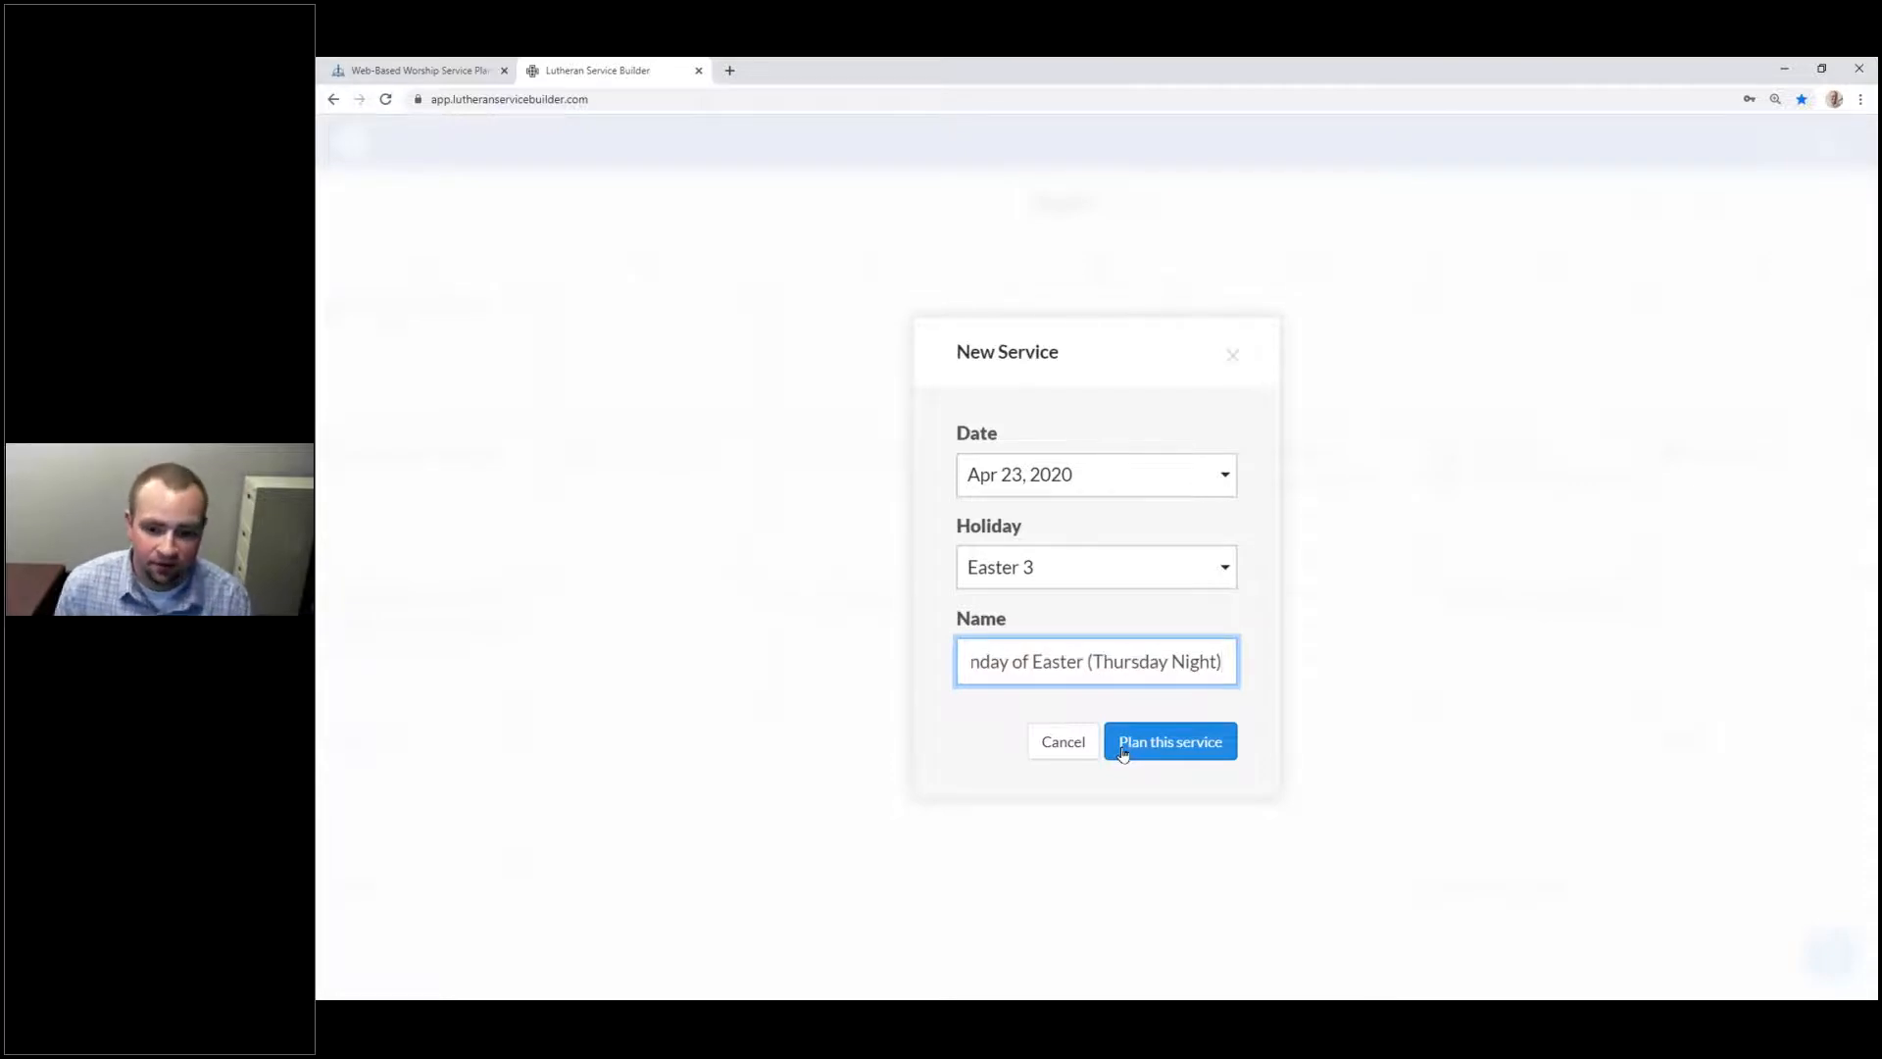
# Step: Select 'Thursday Night' in the name, then dismiss the form without planning
pyautogui.doubleClick(1193, 658)
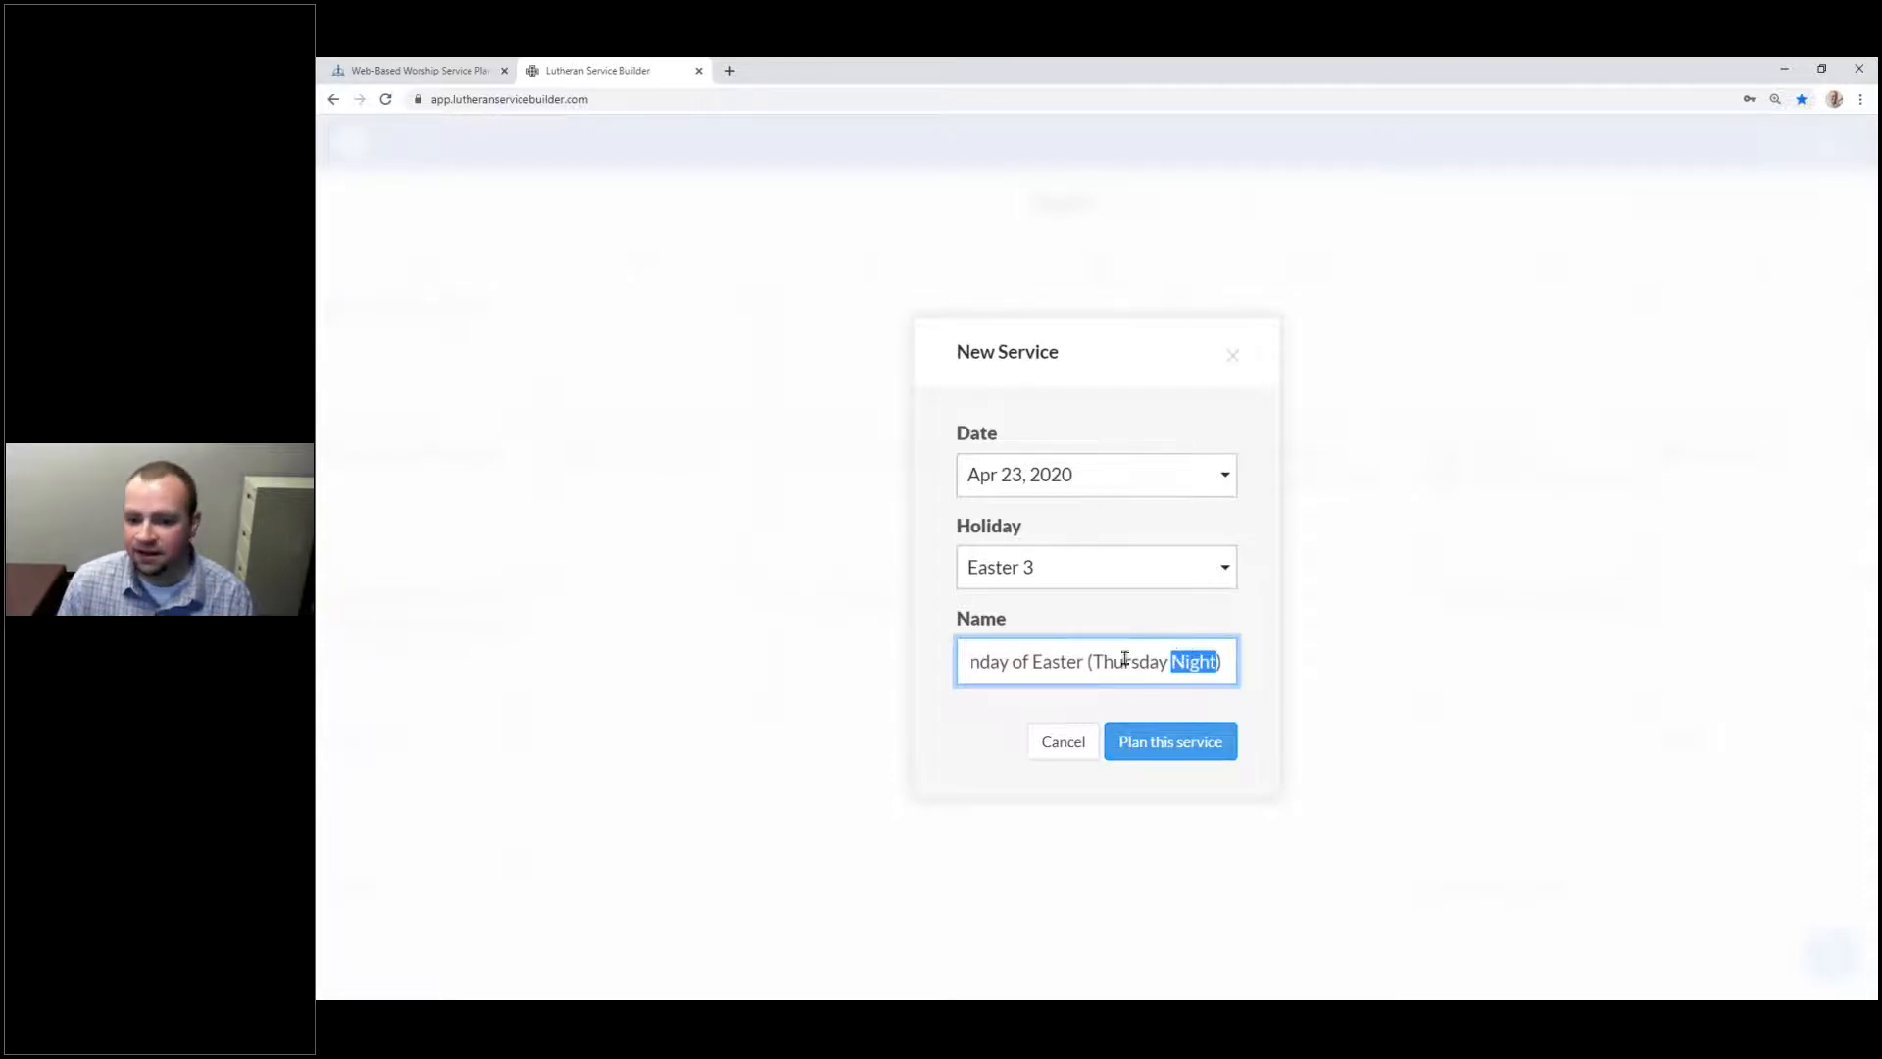
pyautogui.moveTo(1091, 661); pyautogui.dragTo(1214, 658)
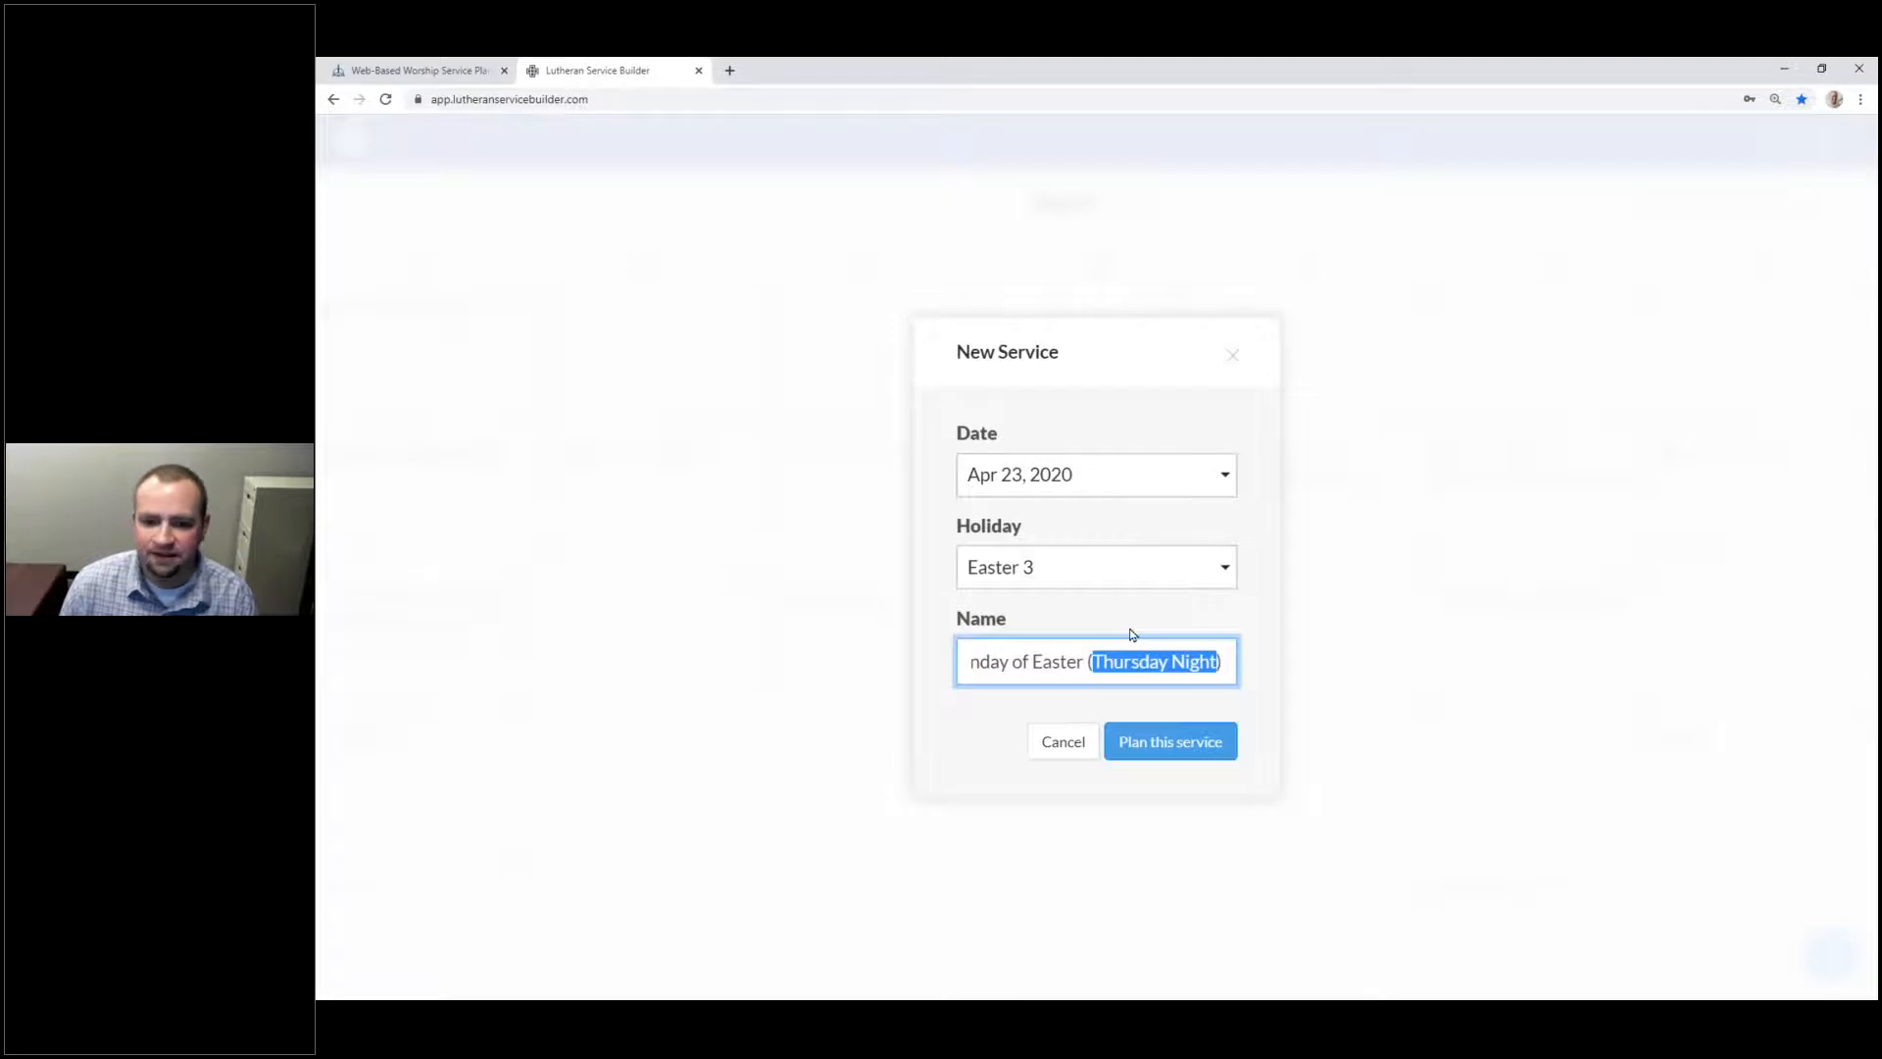
pyautogui.click(1232, 354)
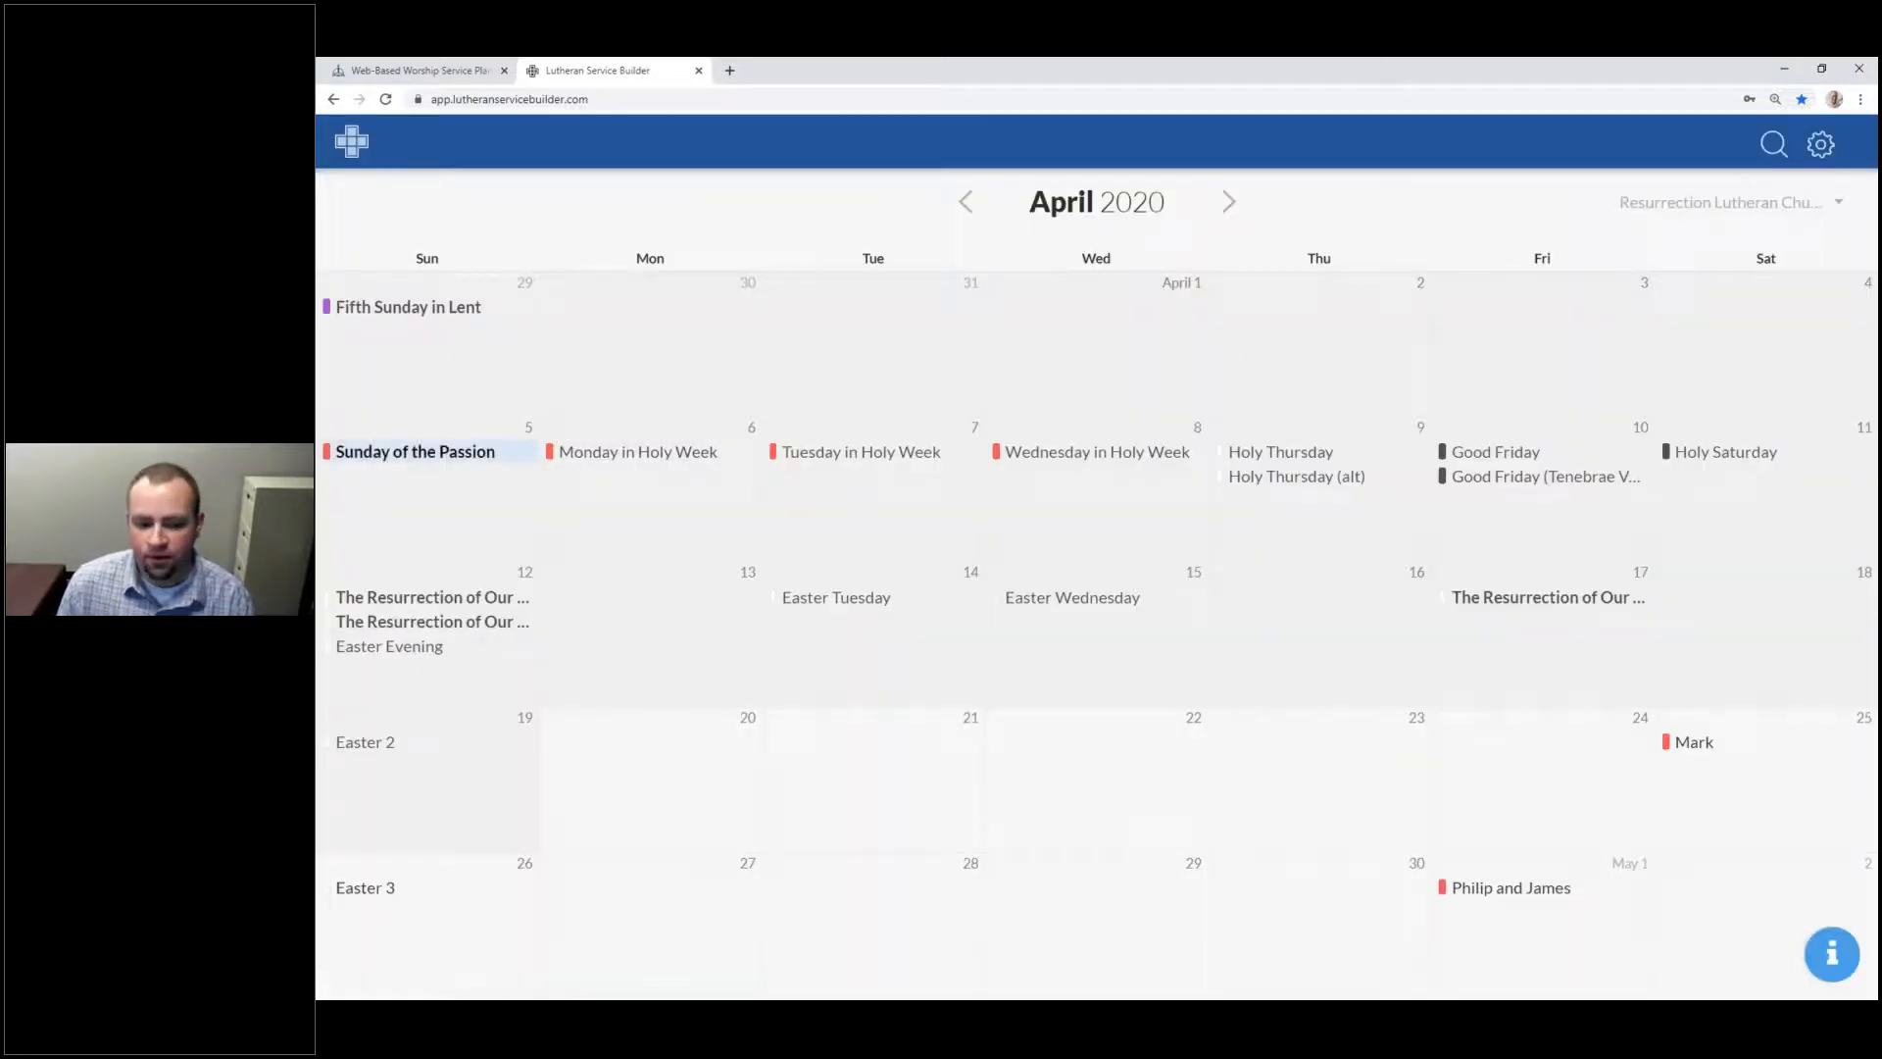
# Step: Open the April 26 Easter 3 readings and highlight its title, First Reading label and Acts passage
pyautogui.click(419, 887)
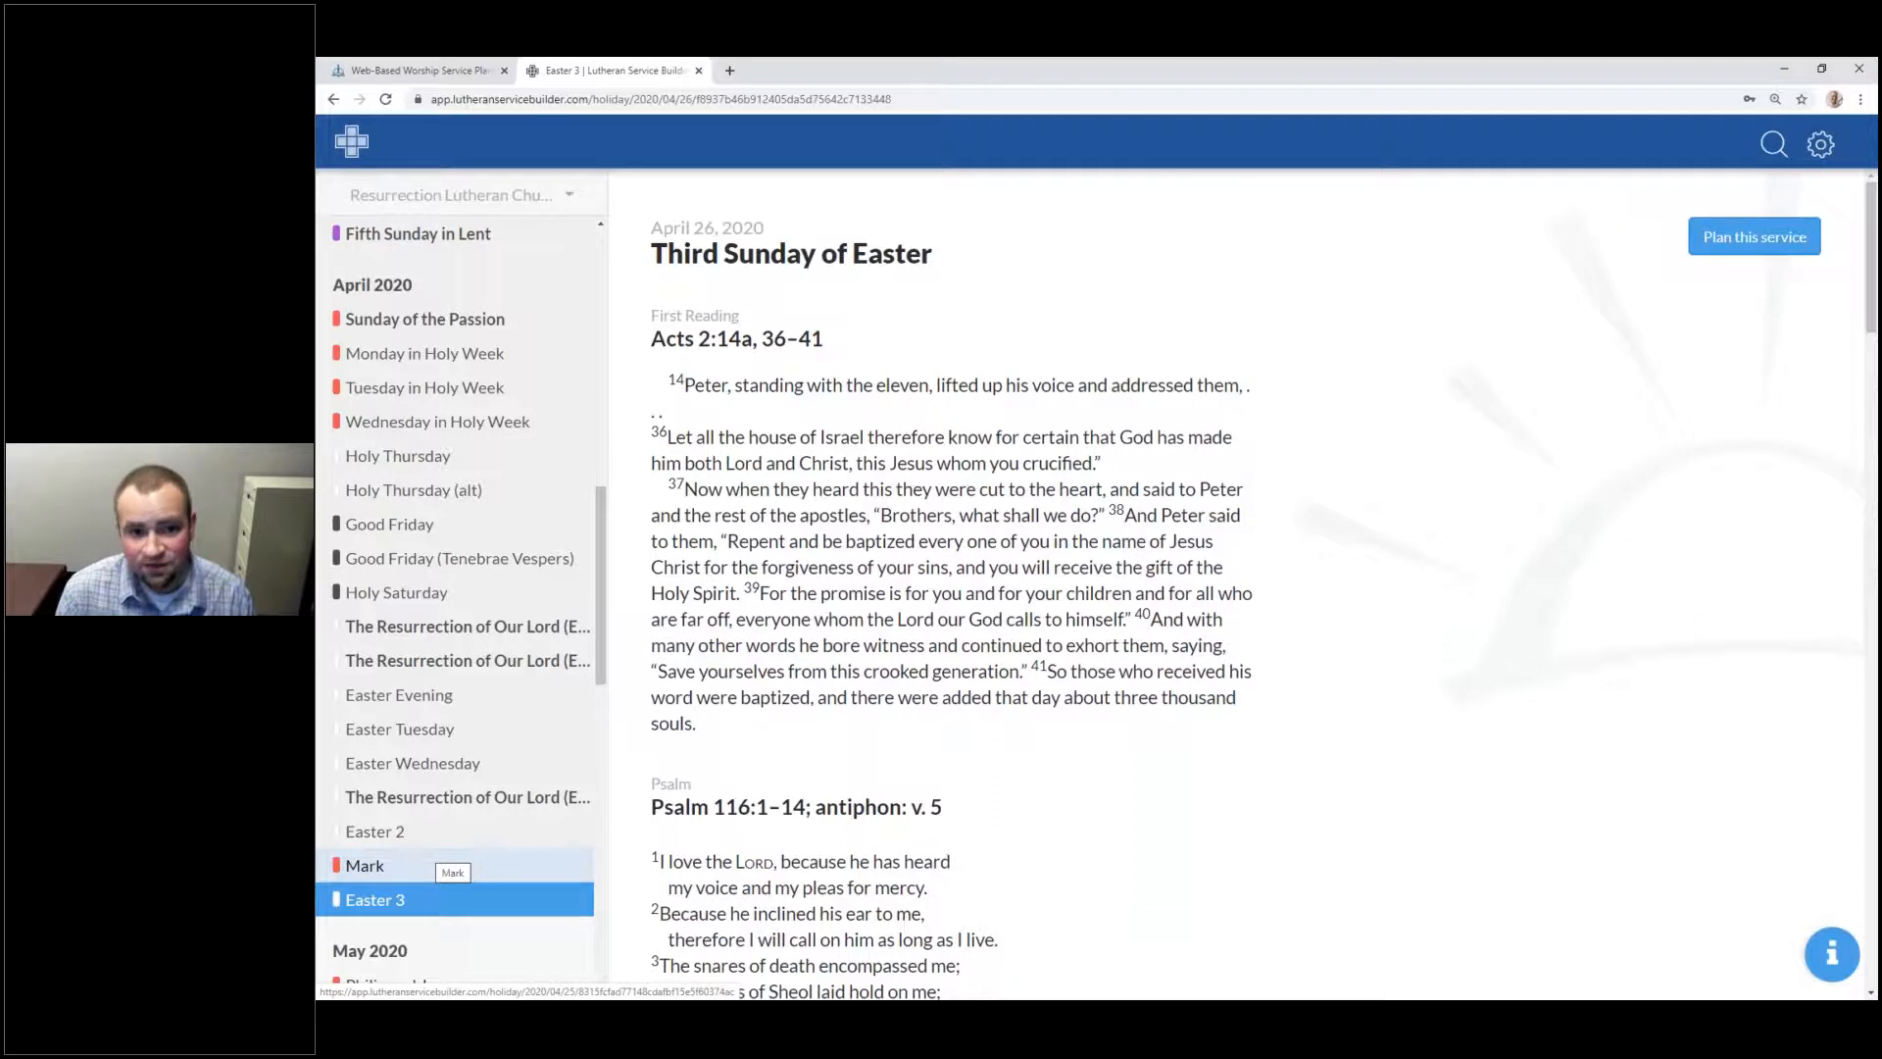
pyautogui.moveTo(648, 253); pyautogui.dragTo(933, 257)
pyautogui.click(1139, 662)
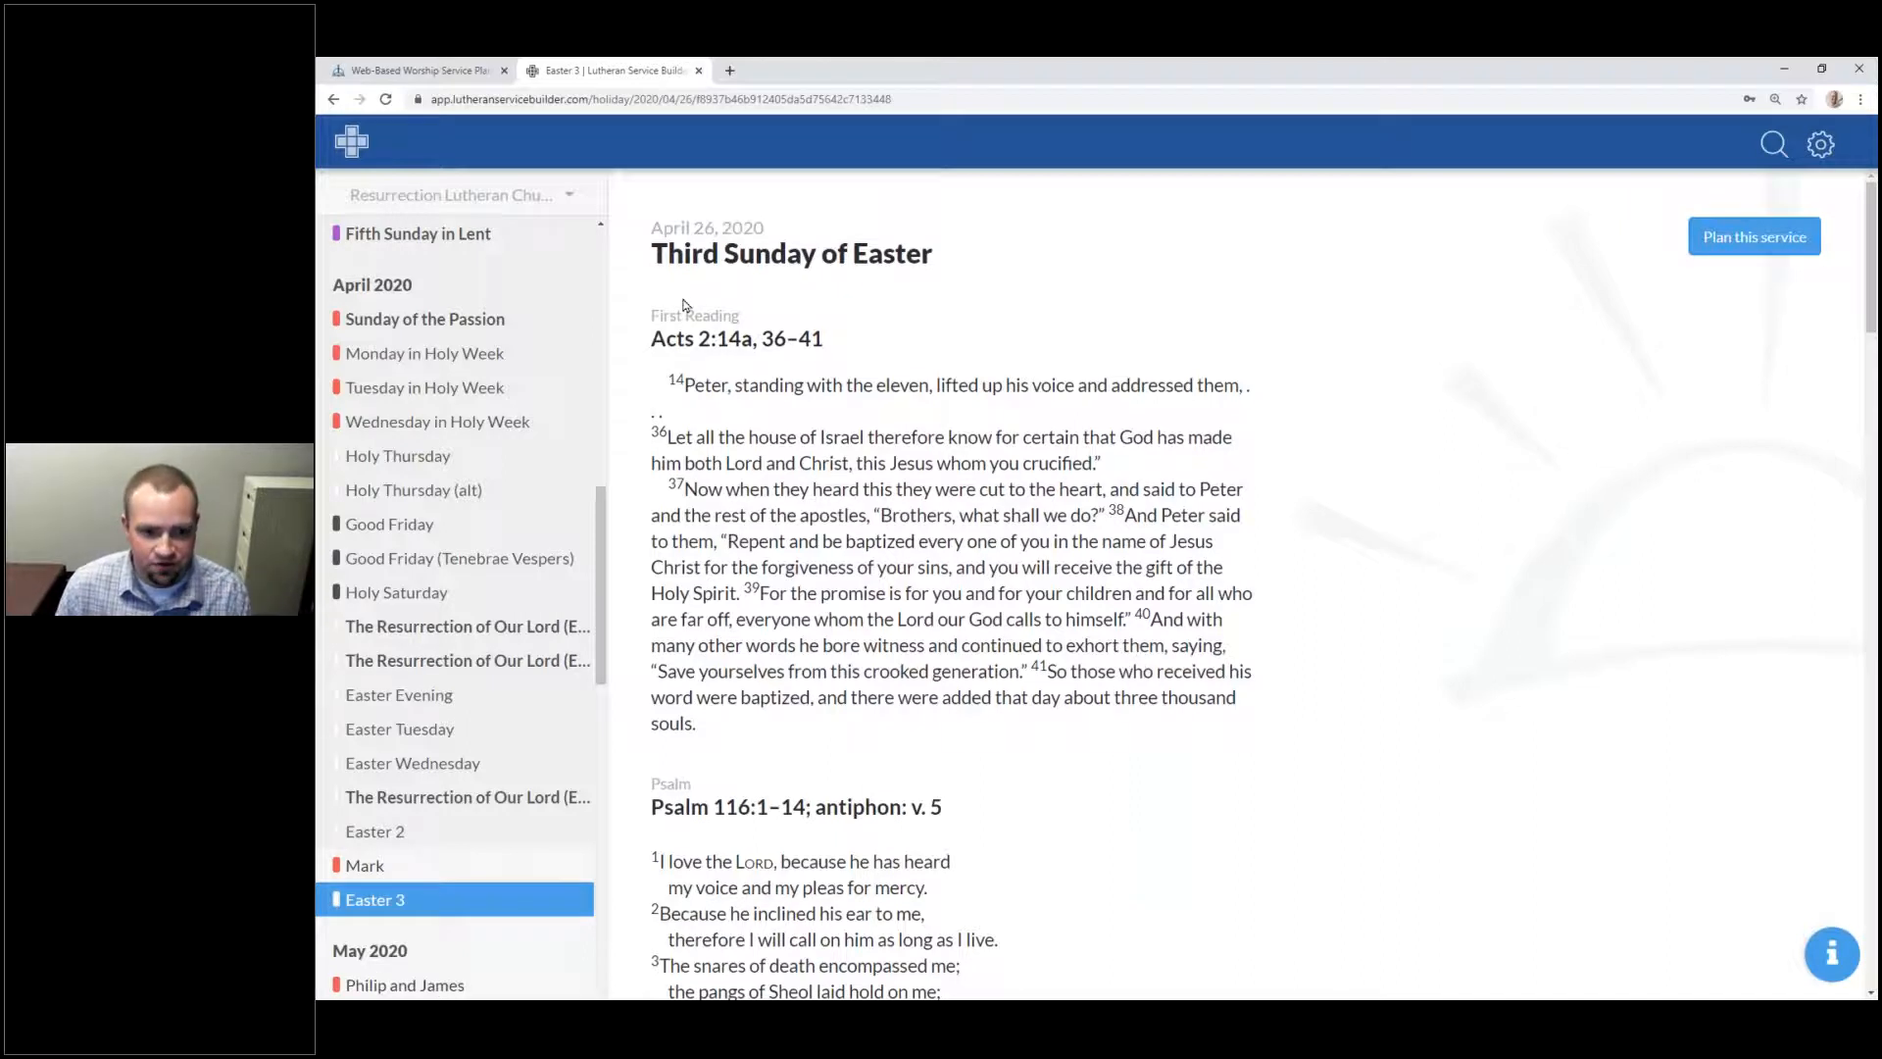
pyautogui.doubleClick(723, 318)
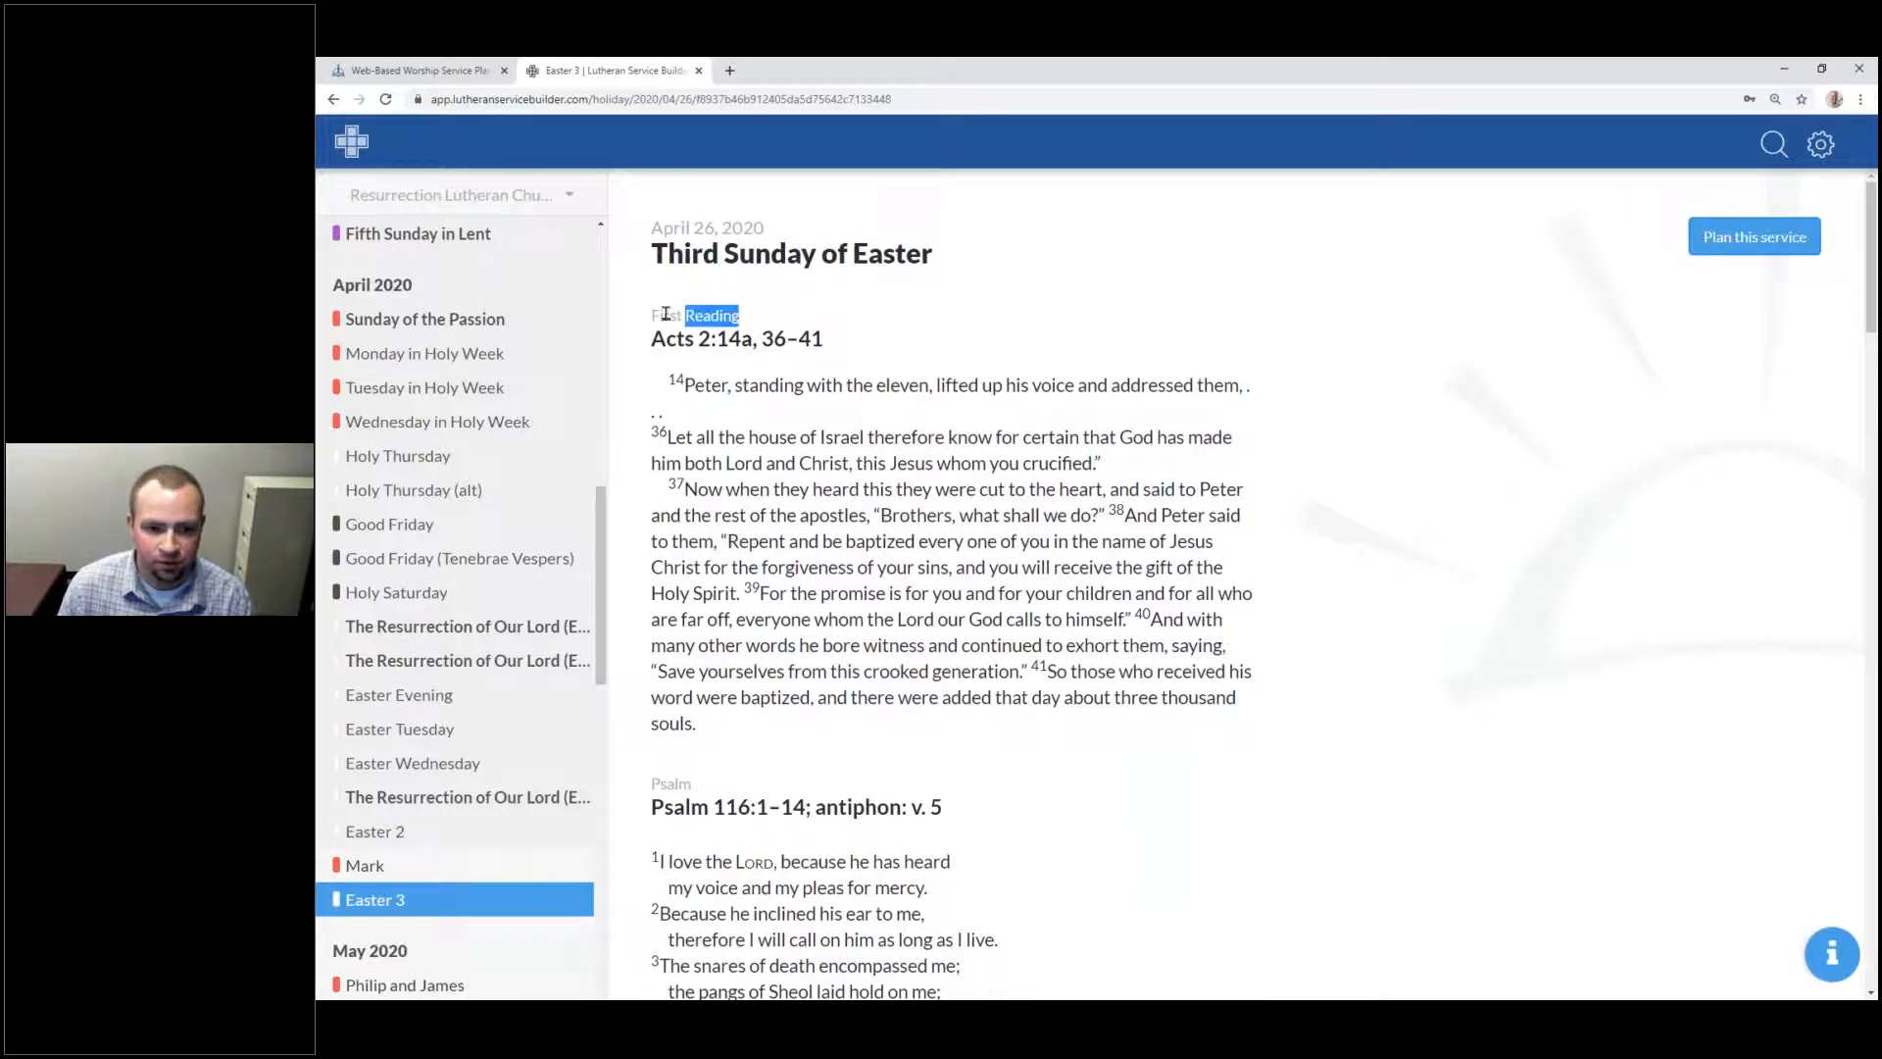
pyautogui.moveTo(695, 315); pyautogui.dragTo(702, 316)
pyautogui.click(703, 318)
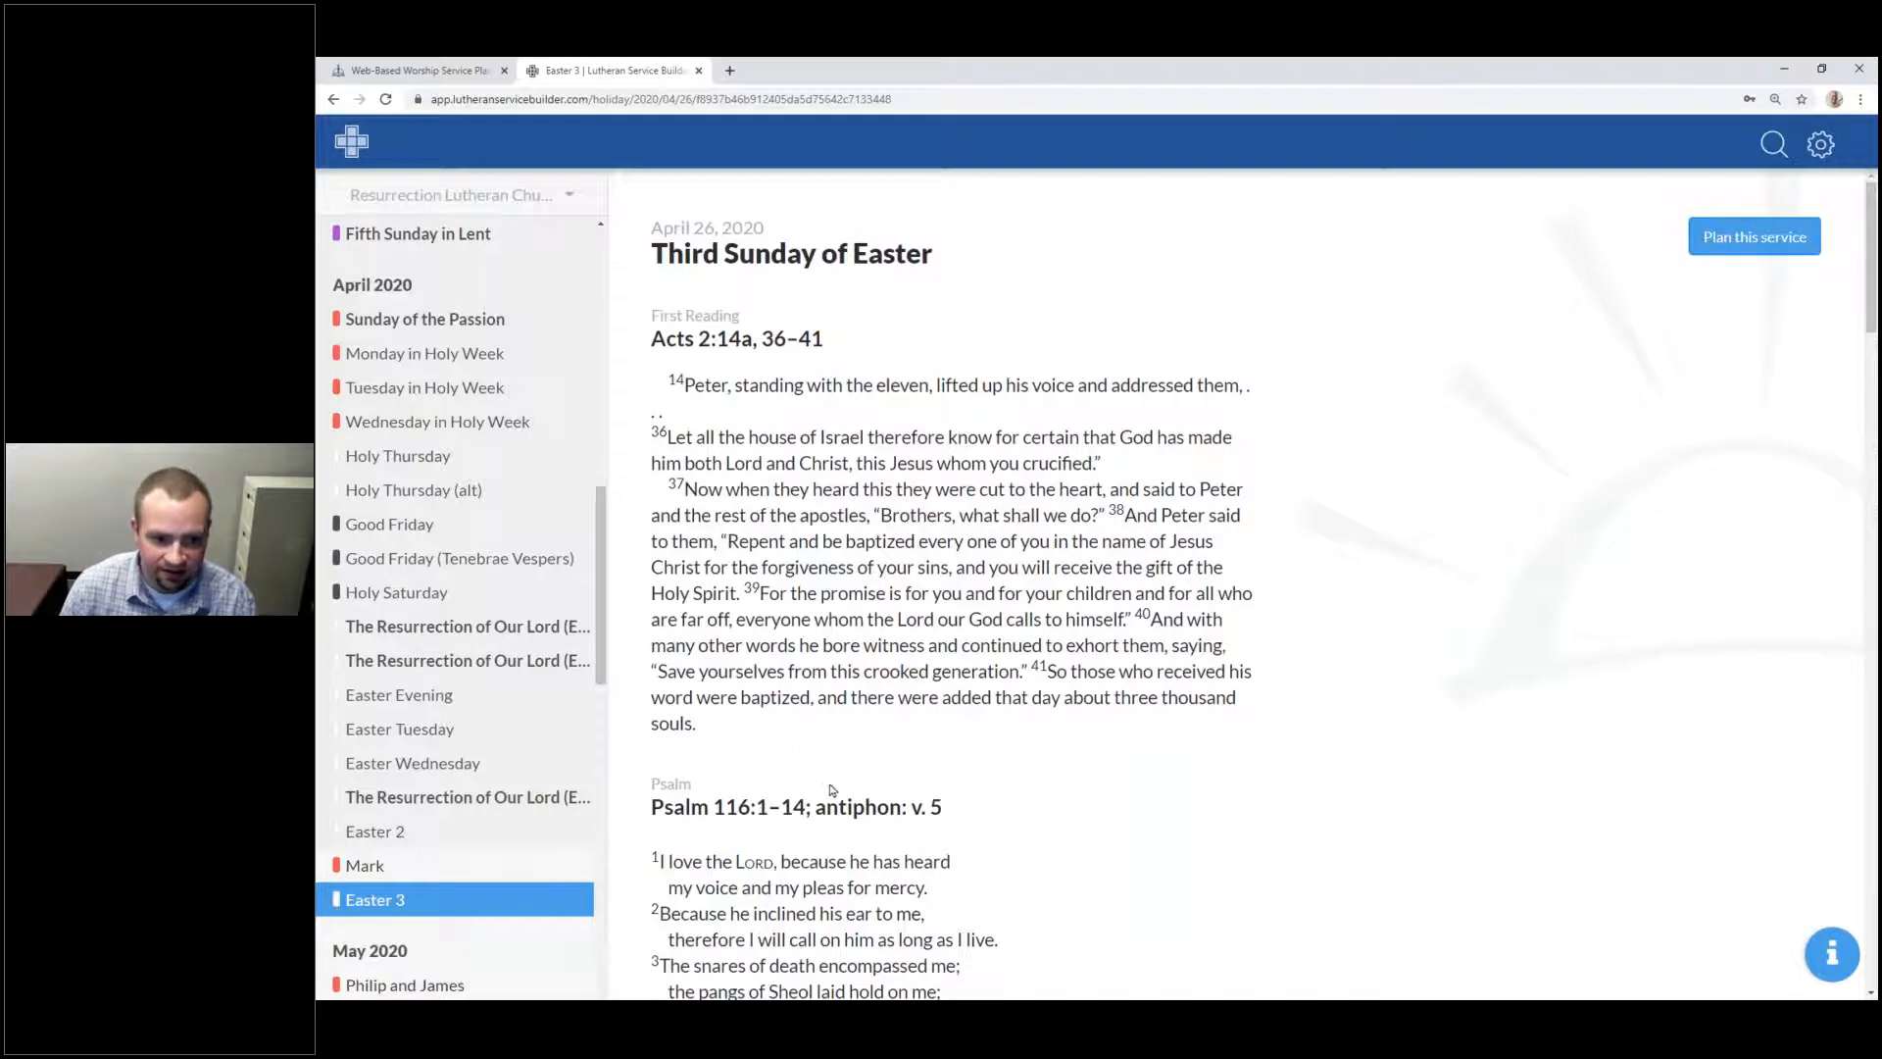
pyautogui.moveTo(809, 756); pyautogui.dragTo(656, 358)
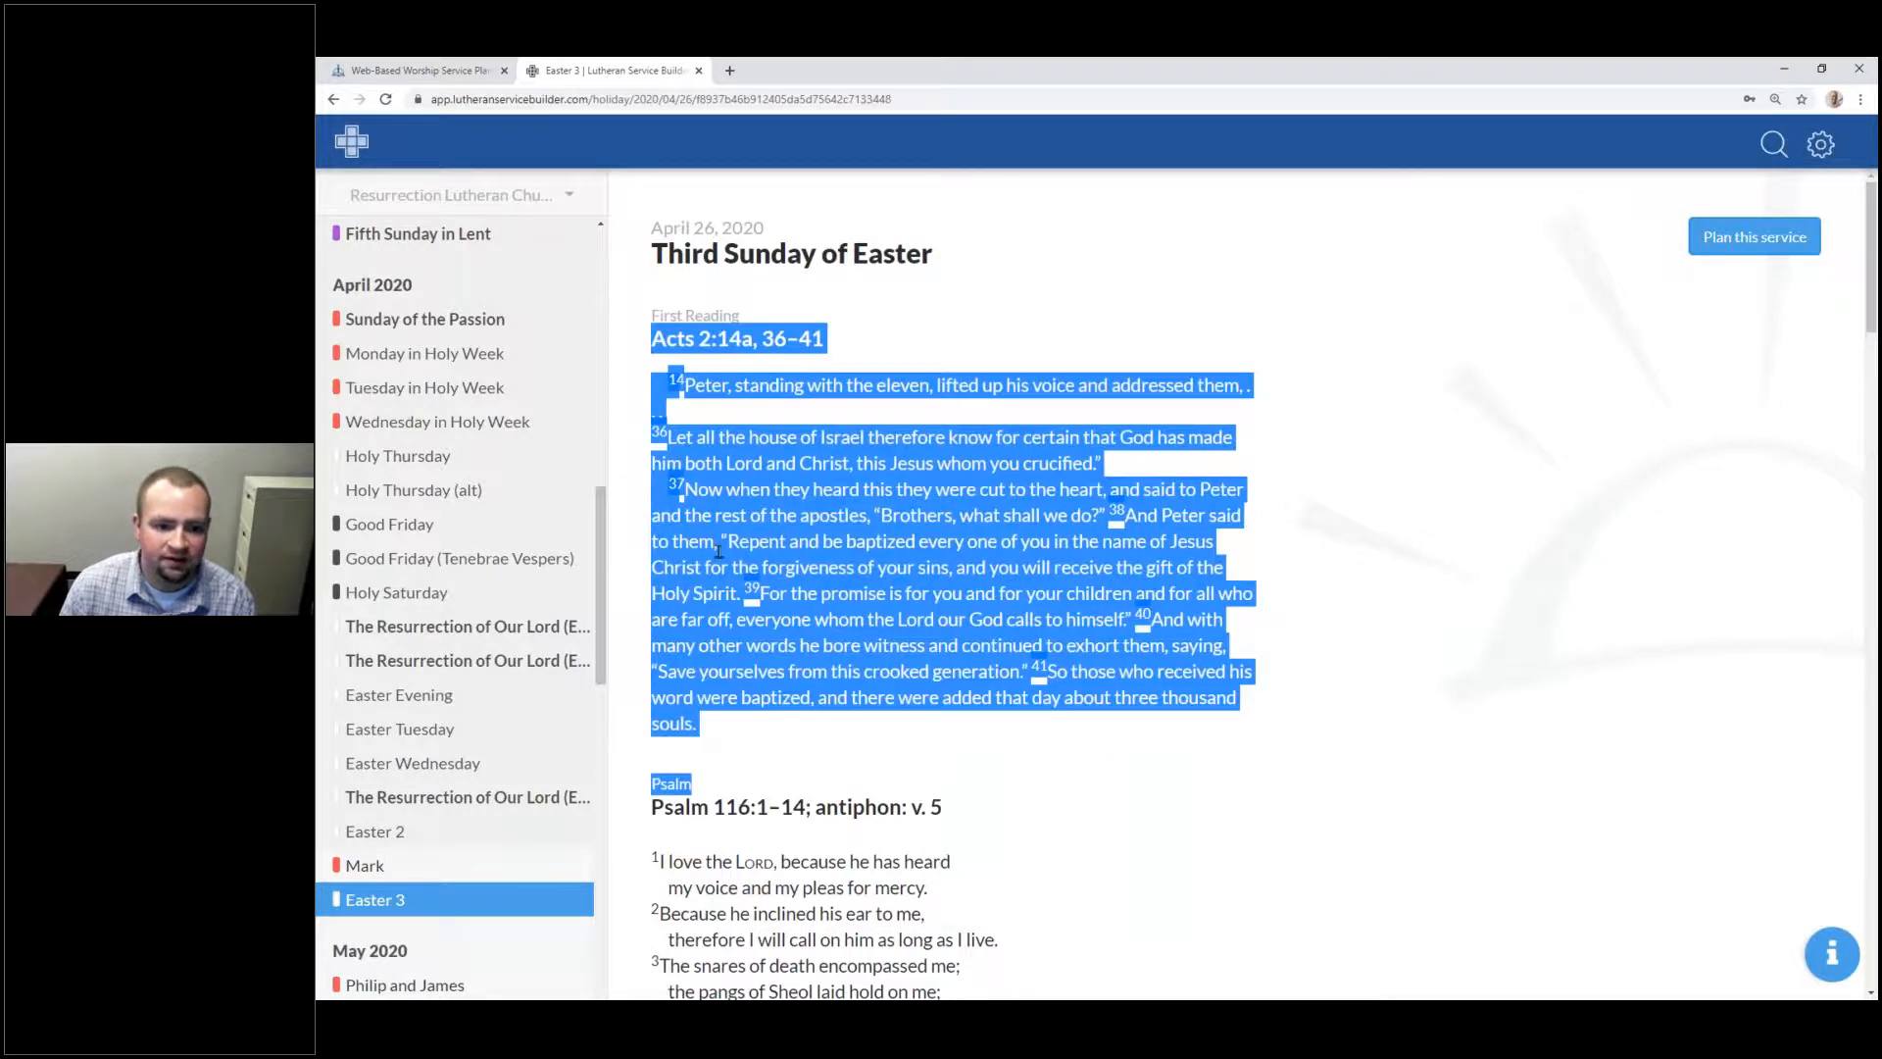
pyautogui.click(754, 497)
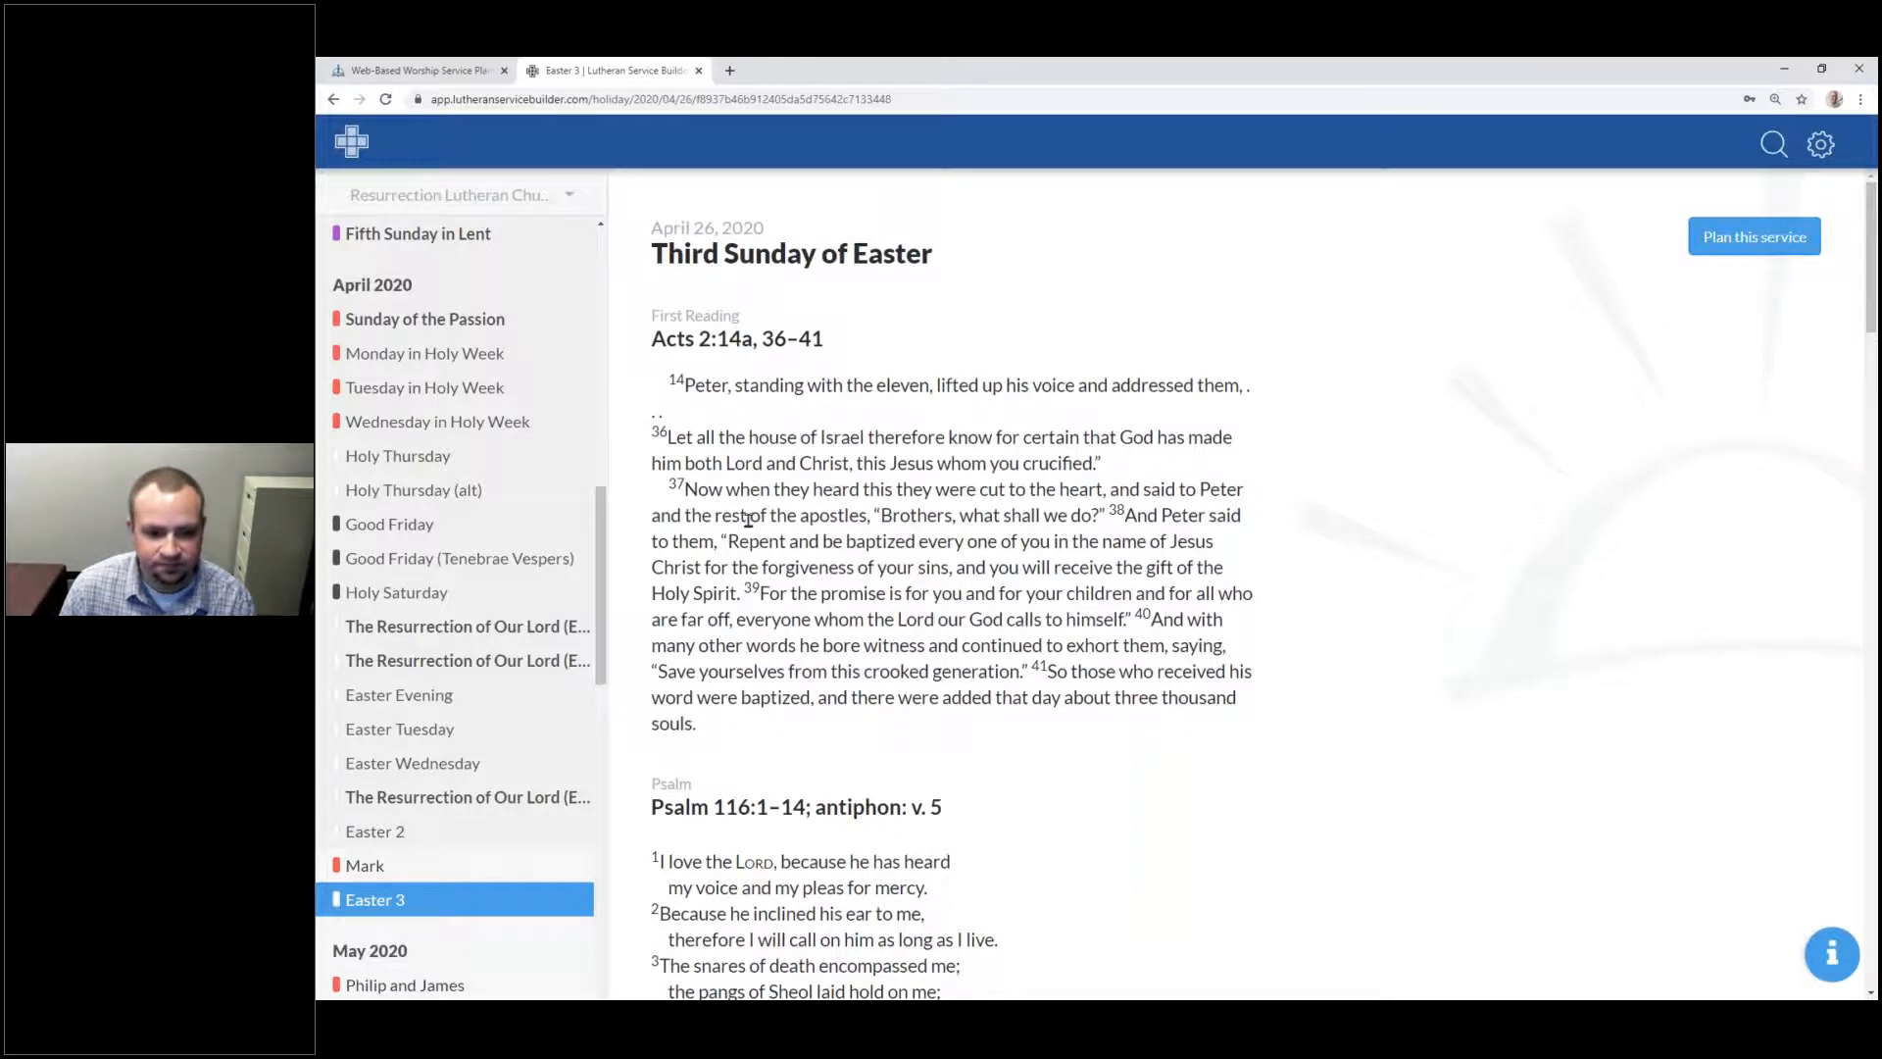
pyautogui.scroll(-3, 748, 519)
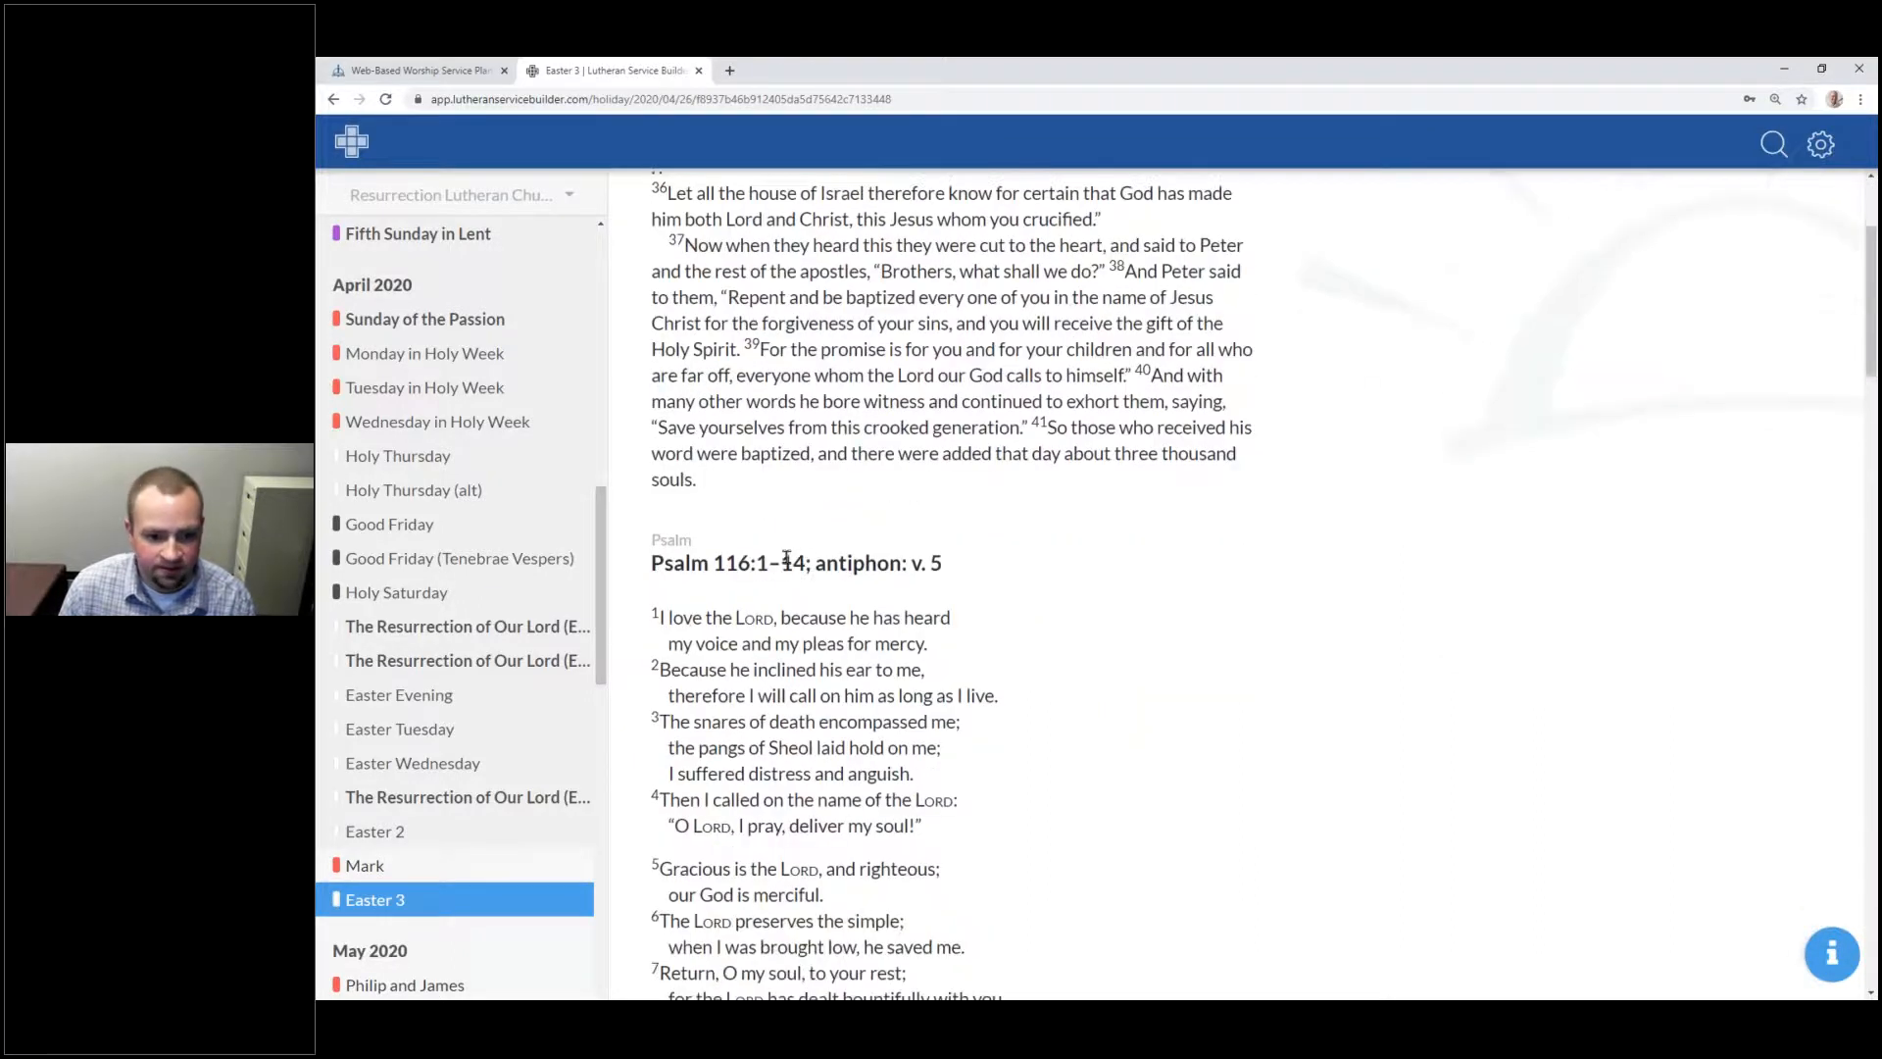
pyautogui.scroll(-2, 786, 557)
pyautogui.moveTo(945, 400); pyautogui.dragTo(820, 396)
pyautogui.moveTo(659, 706)
pyautogui.mouseDown()
pyautogui.moveTo(866, 735)
pyautogui.moveTo(662, 701)
pyautogui.mouseUp()
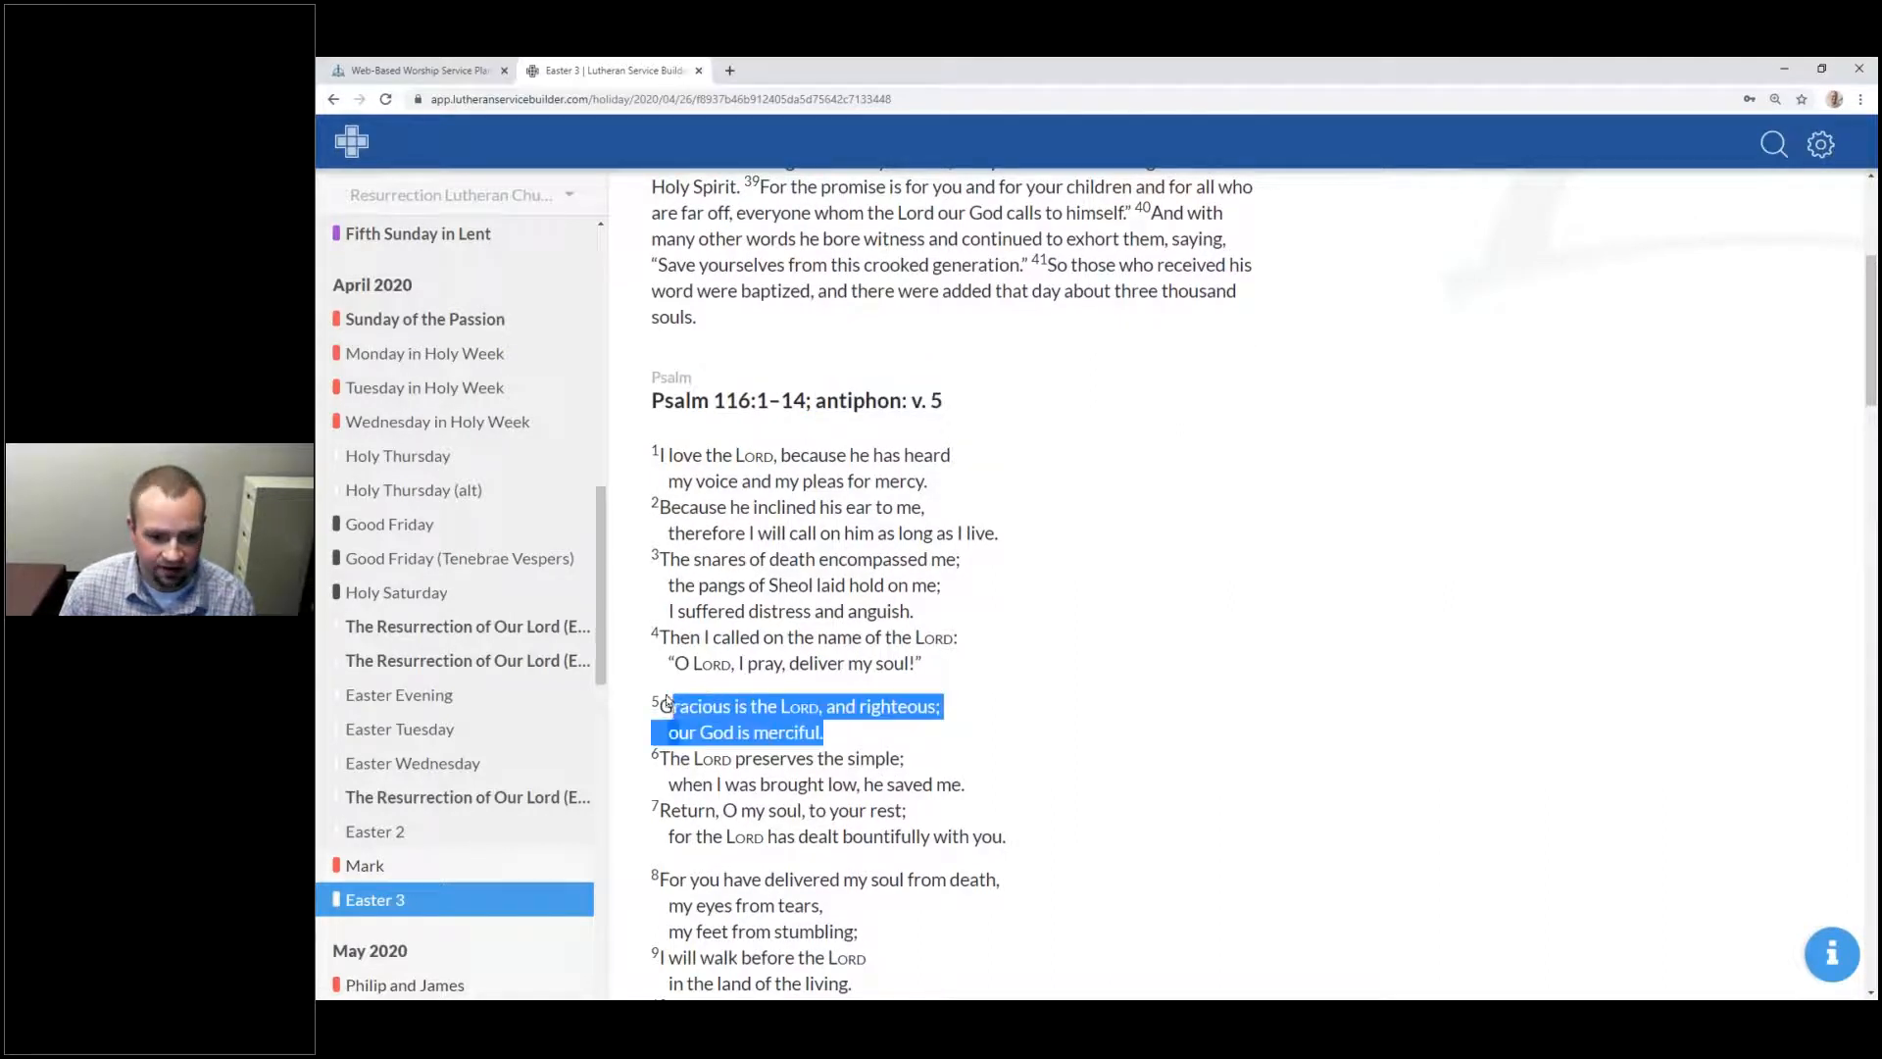
pyautogui.scroll(-10, 724, 698)
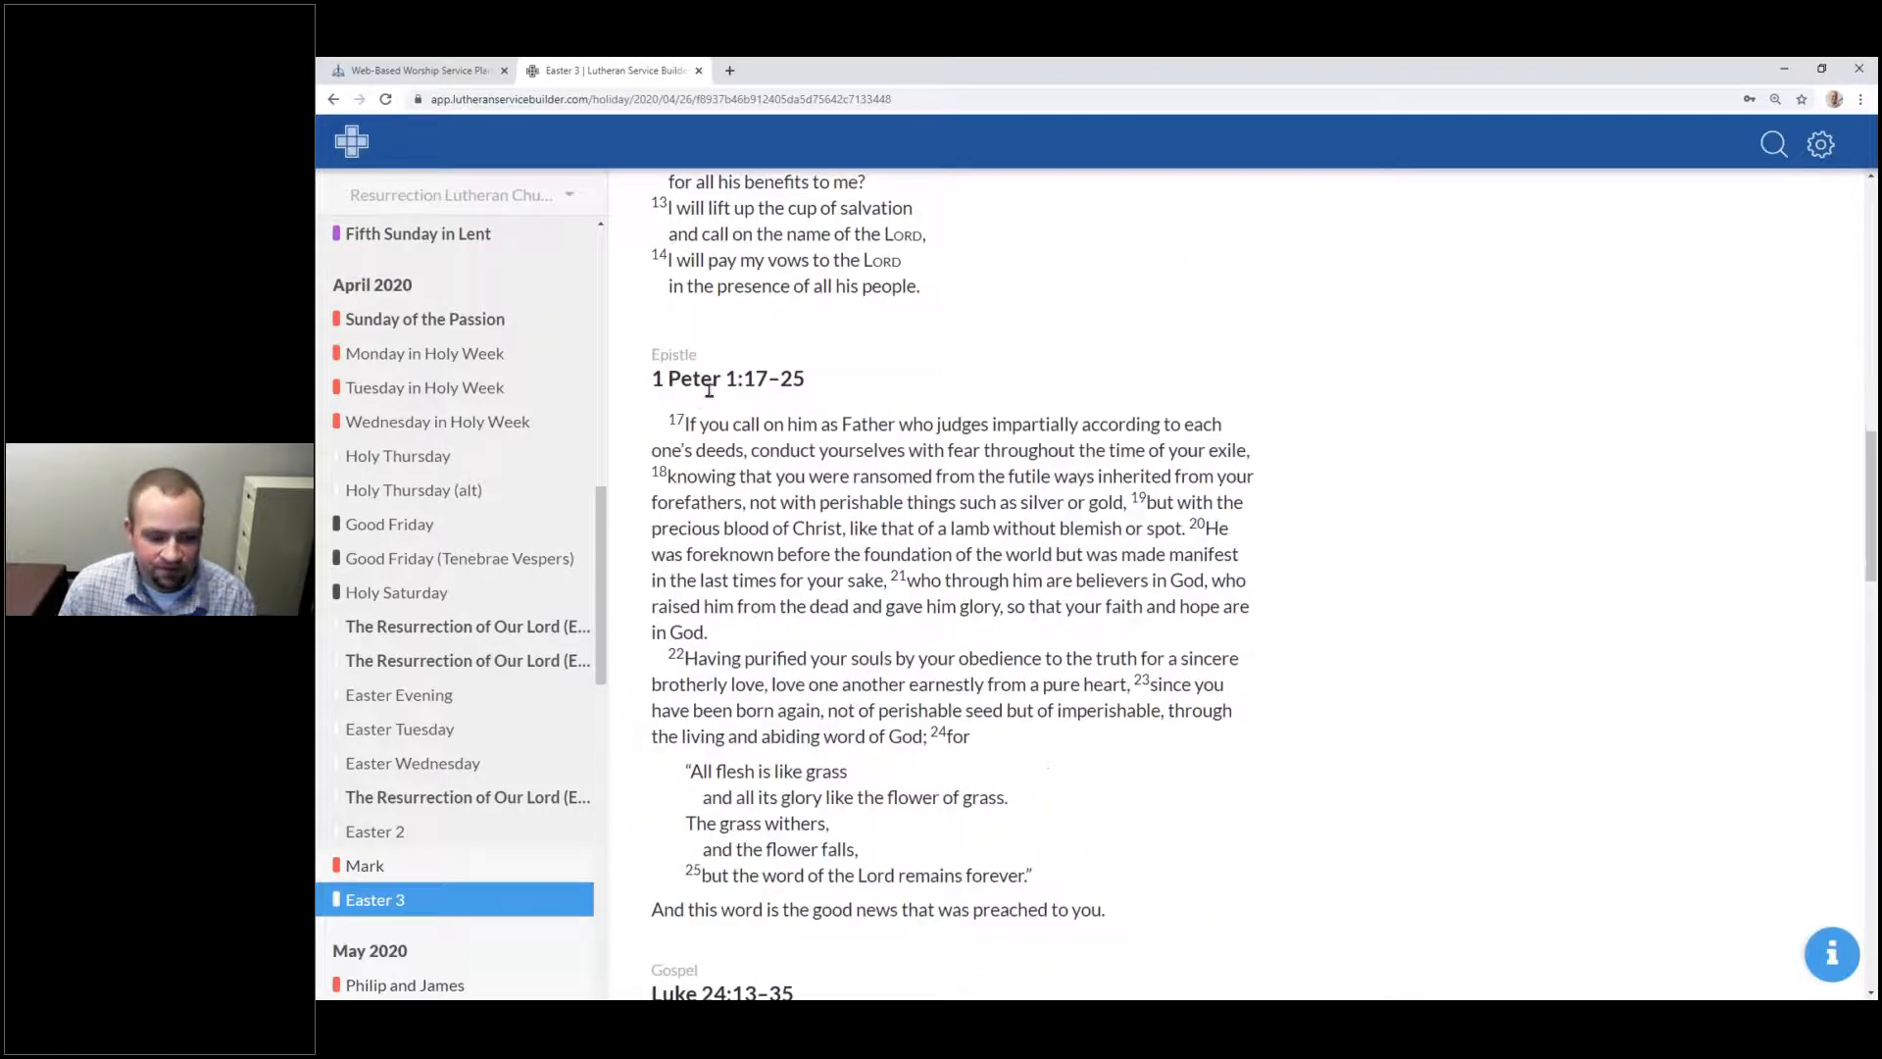
pyautogui.scroll(-7, 709, 390)
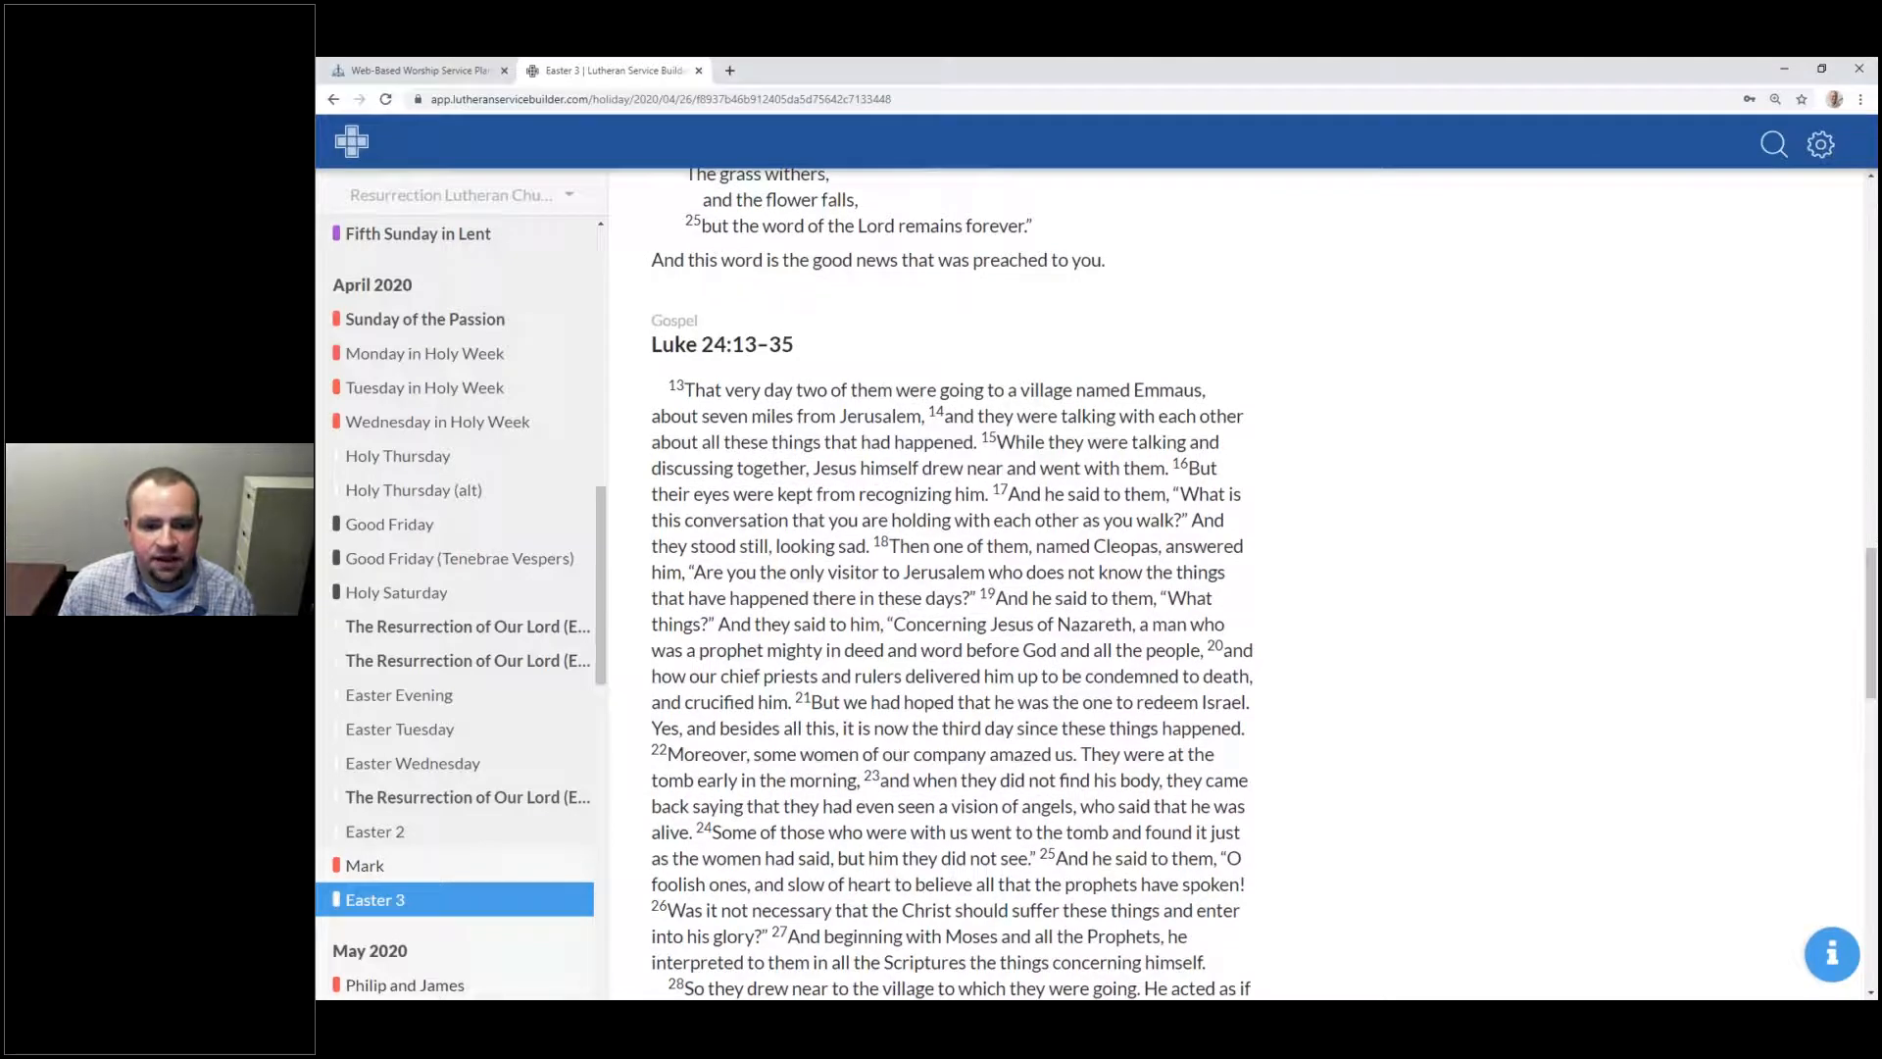
pyautogui.scroll(-3, 751, 579)
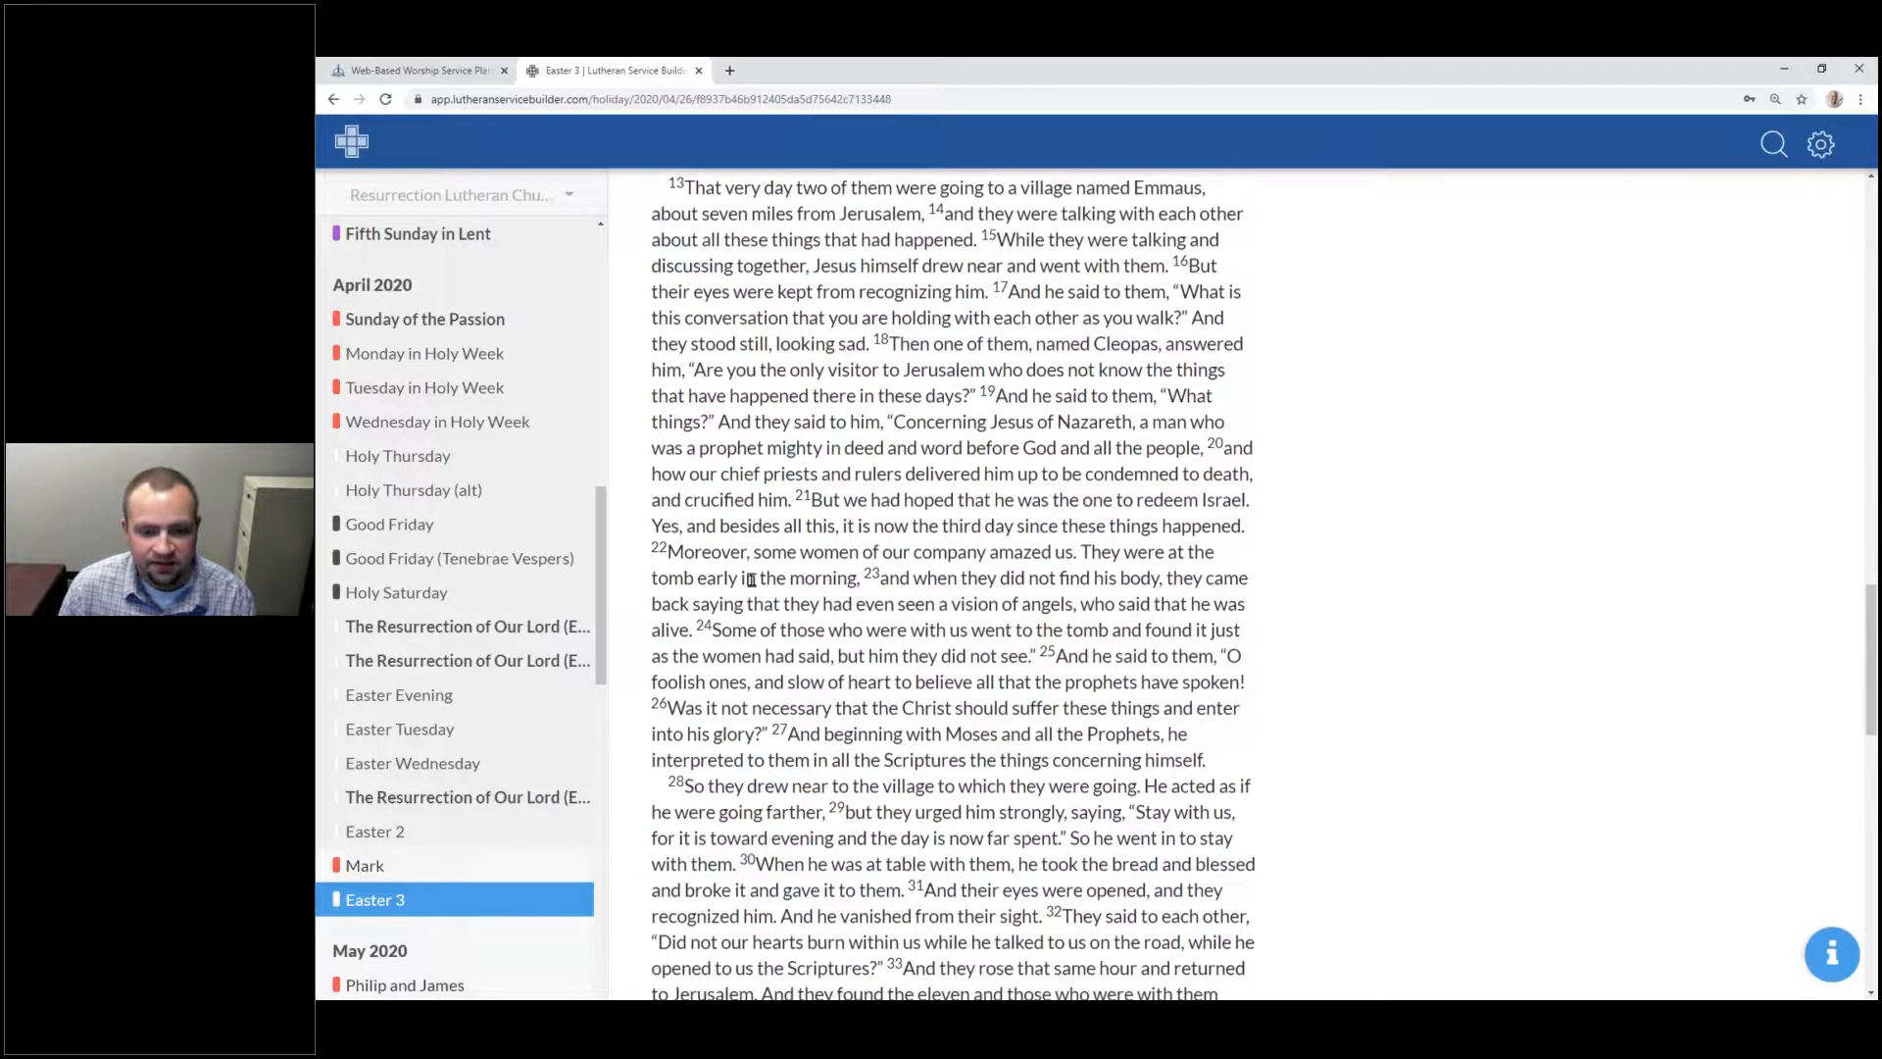
pyautogui.scroll(3, 751, 580)
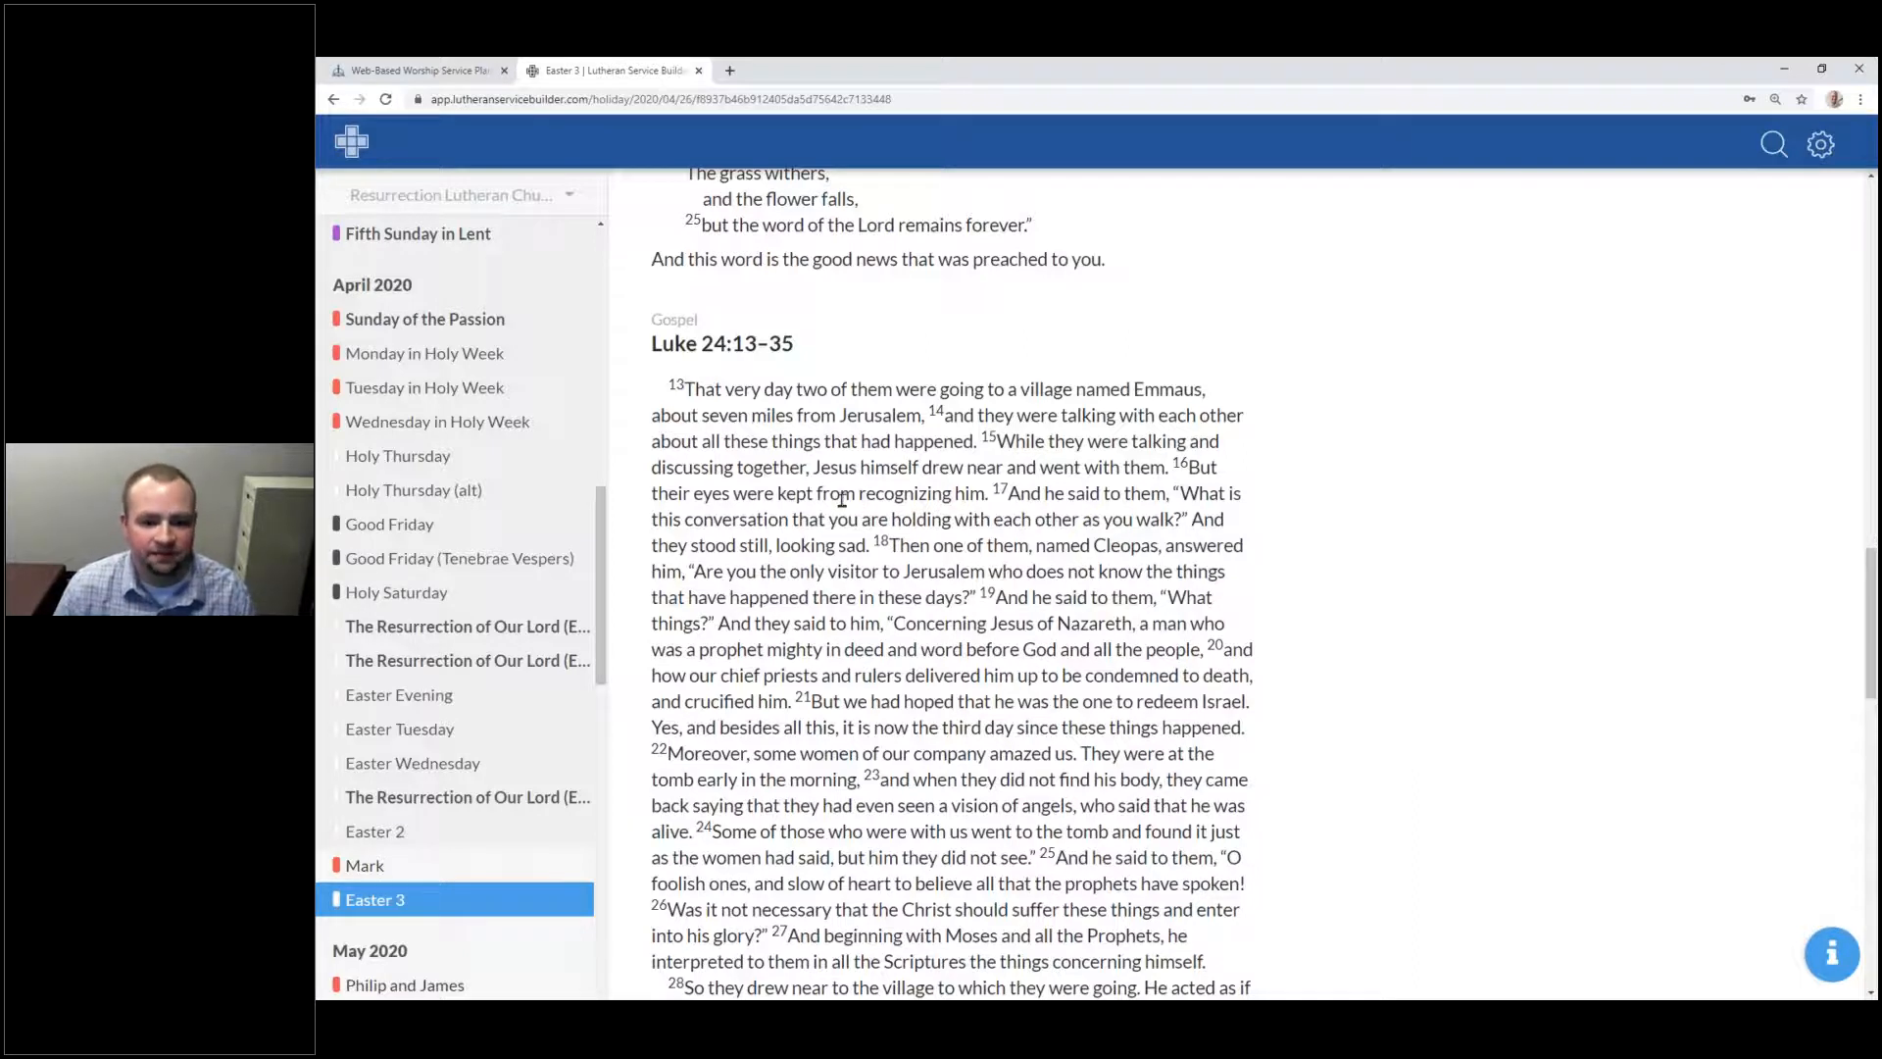
pyautogui.scroll(-8, 842, 500)
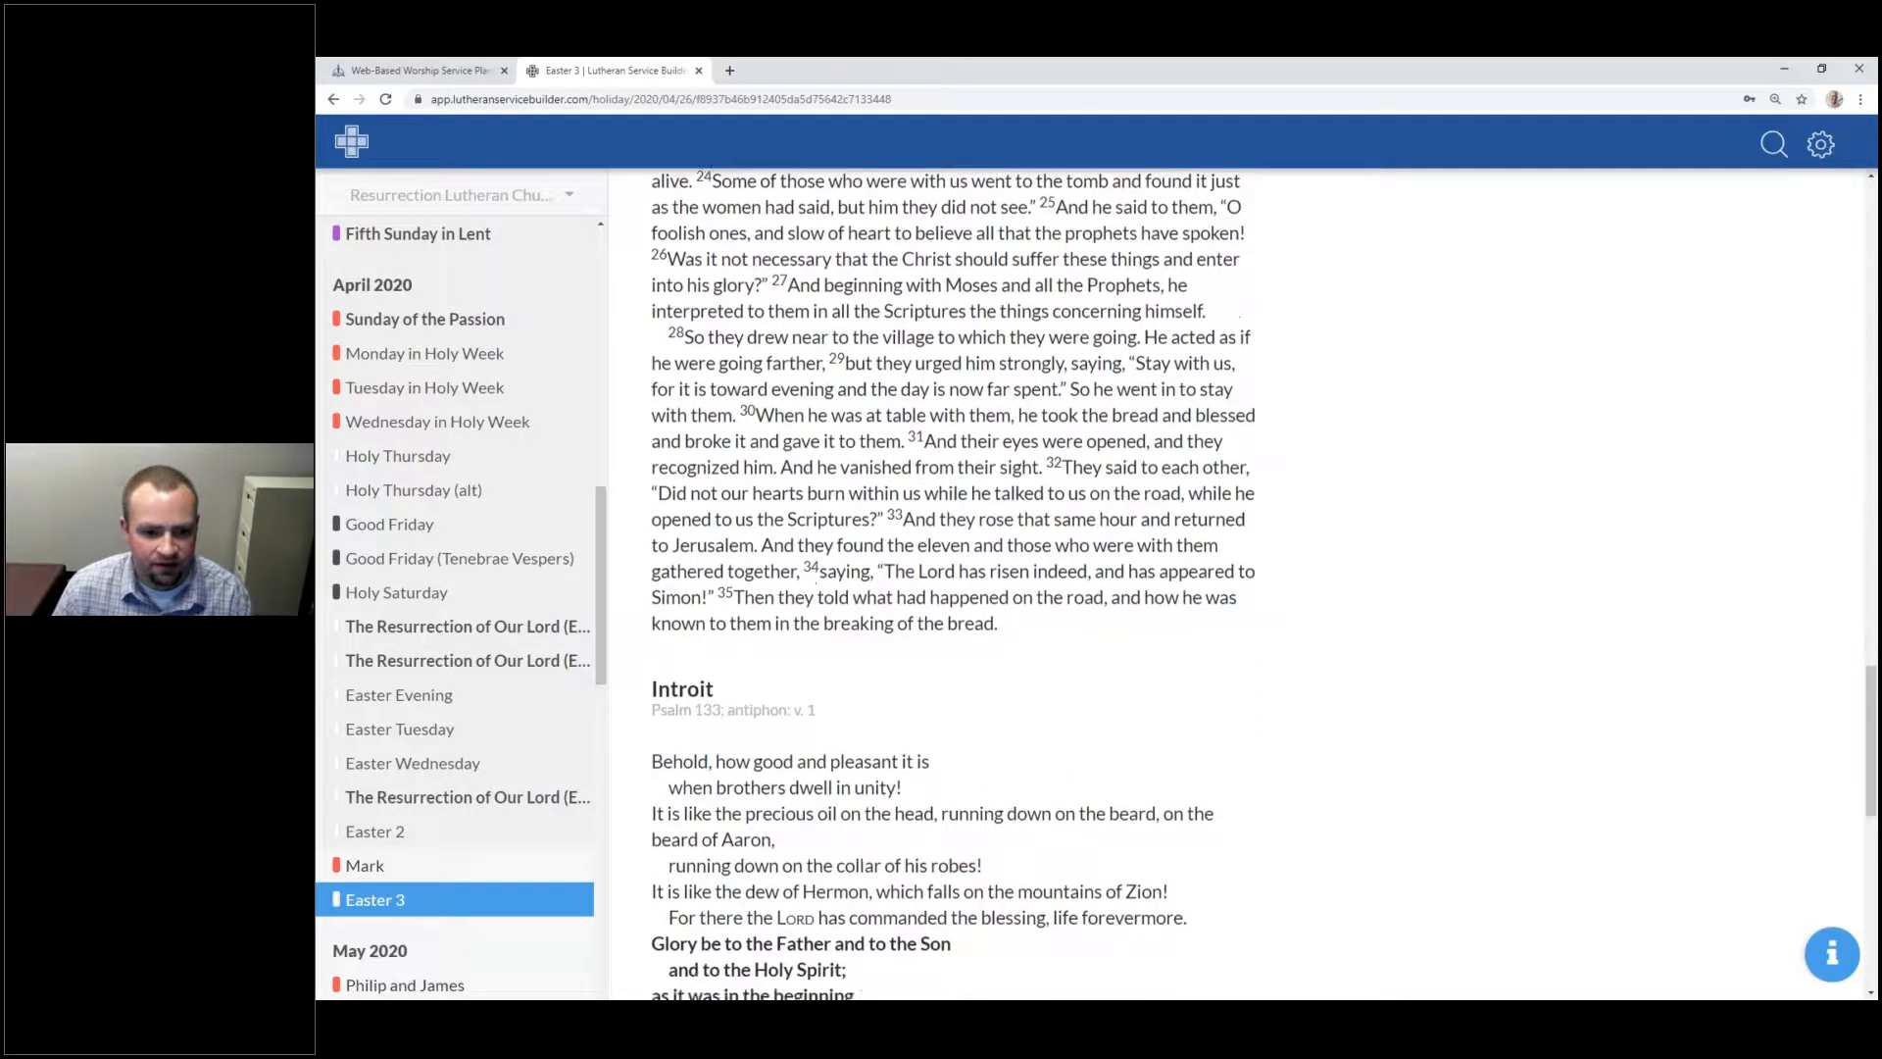
pyautogui.moveTo(850, 469); pyautogui.dragTo(726, 466)
pyautogui.click(826, 621)
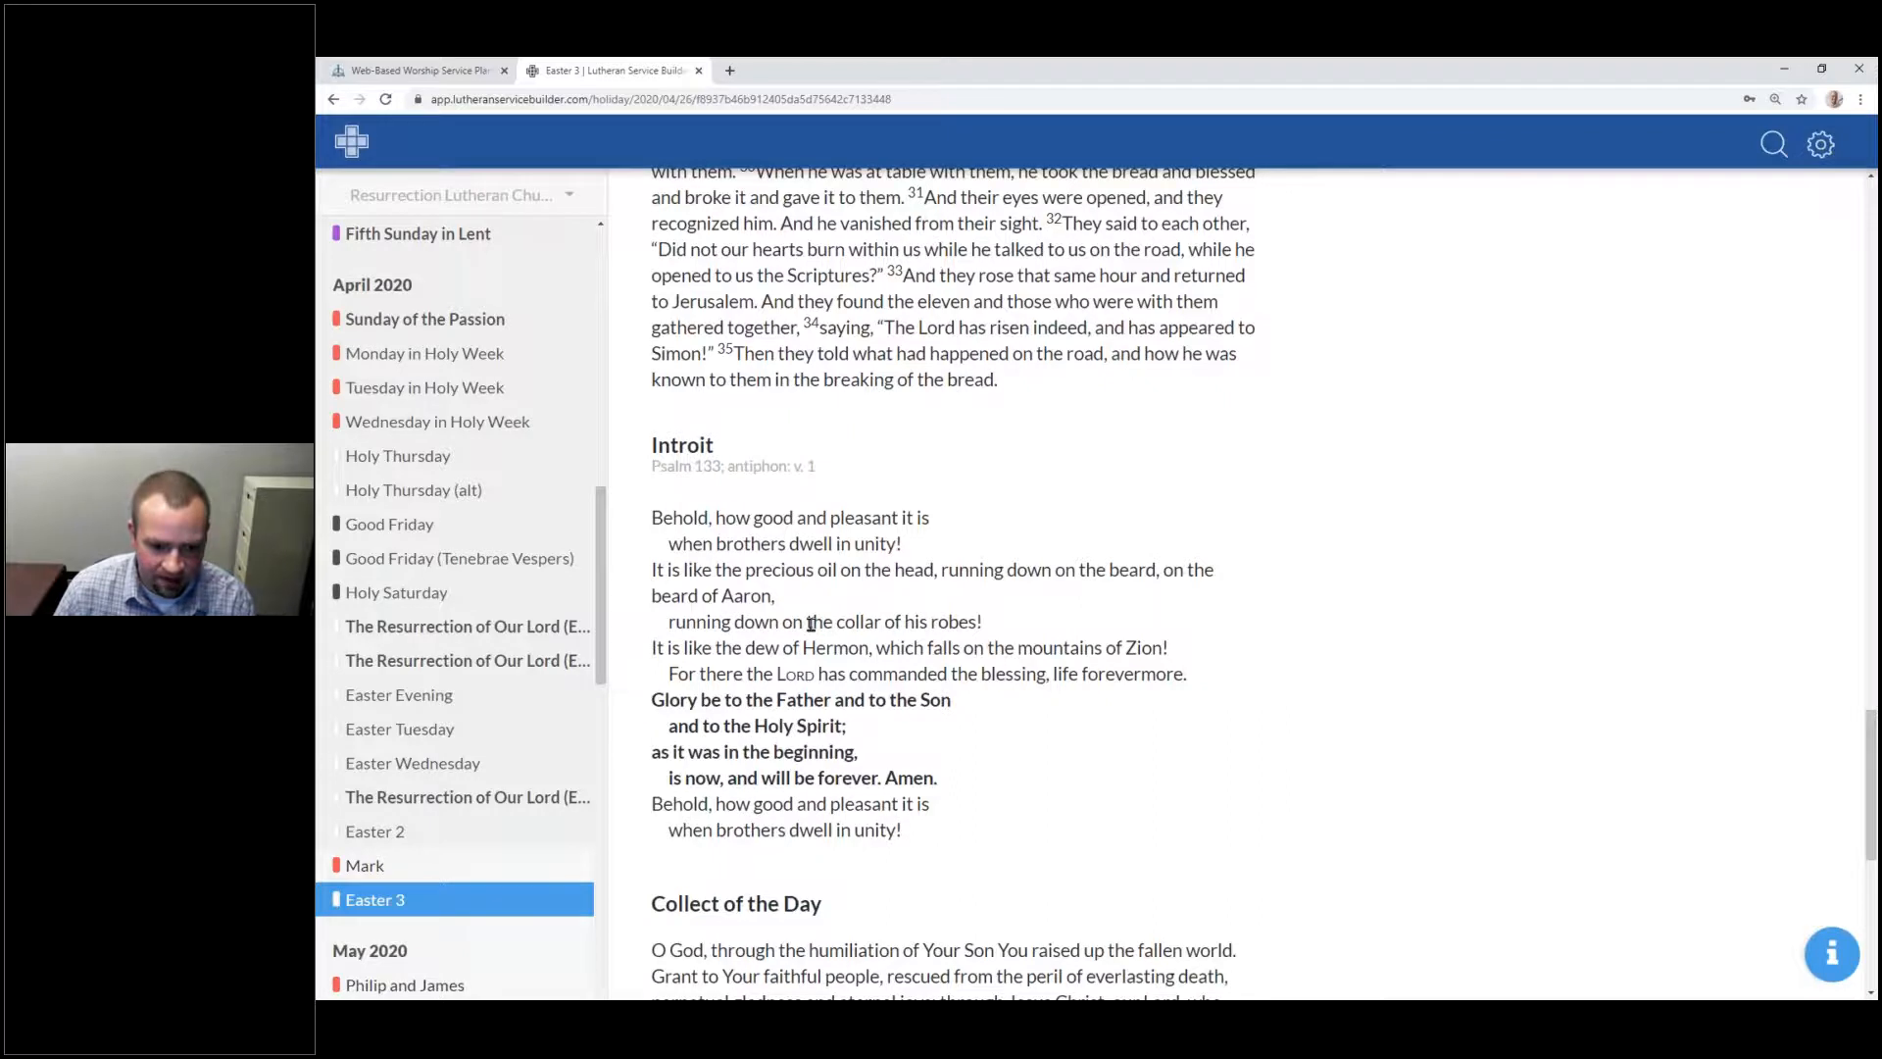
pyautogui.scroll(-4, 666, 494)
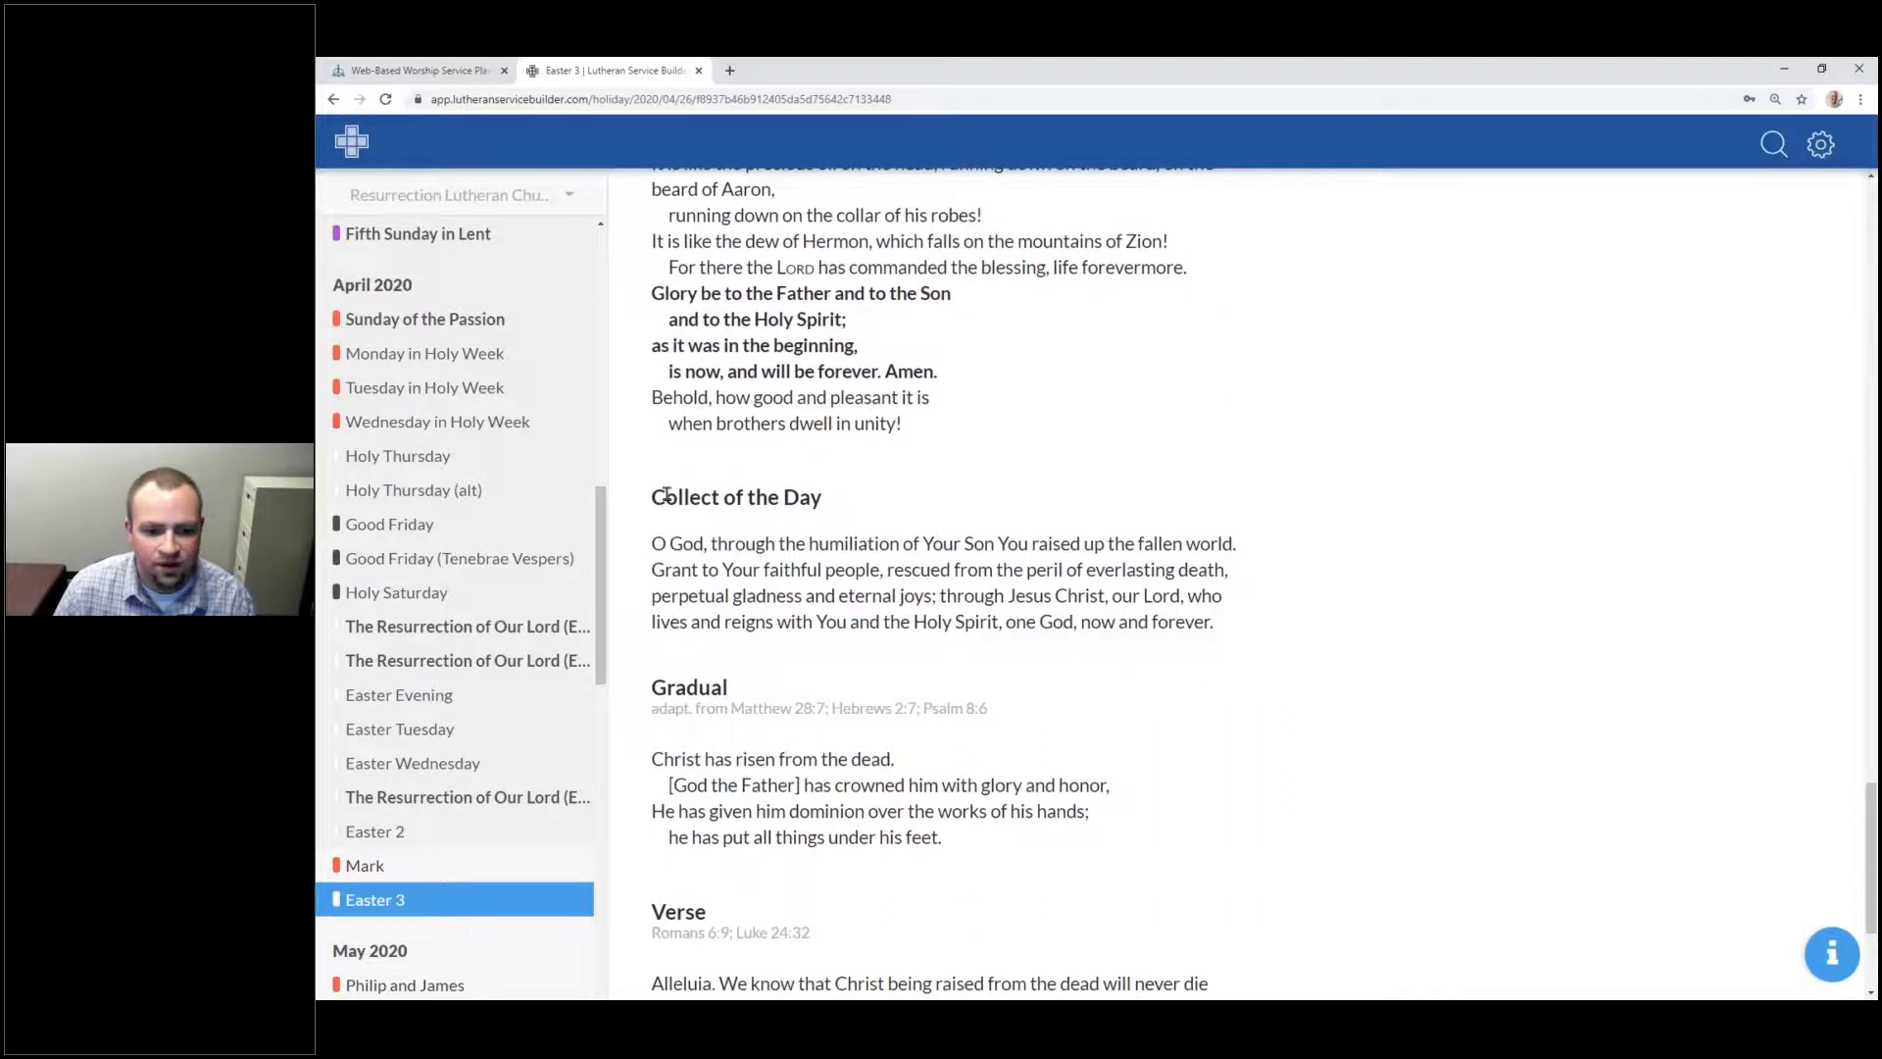
pyautogui.scroll(-3, 667, 495)
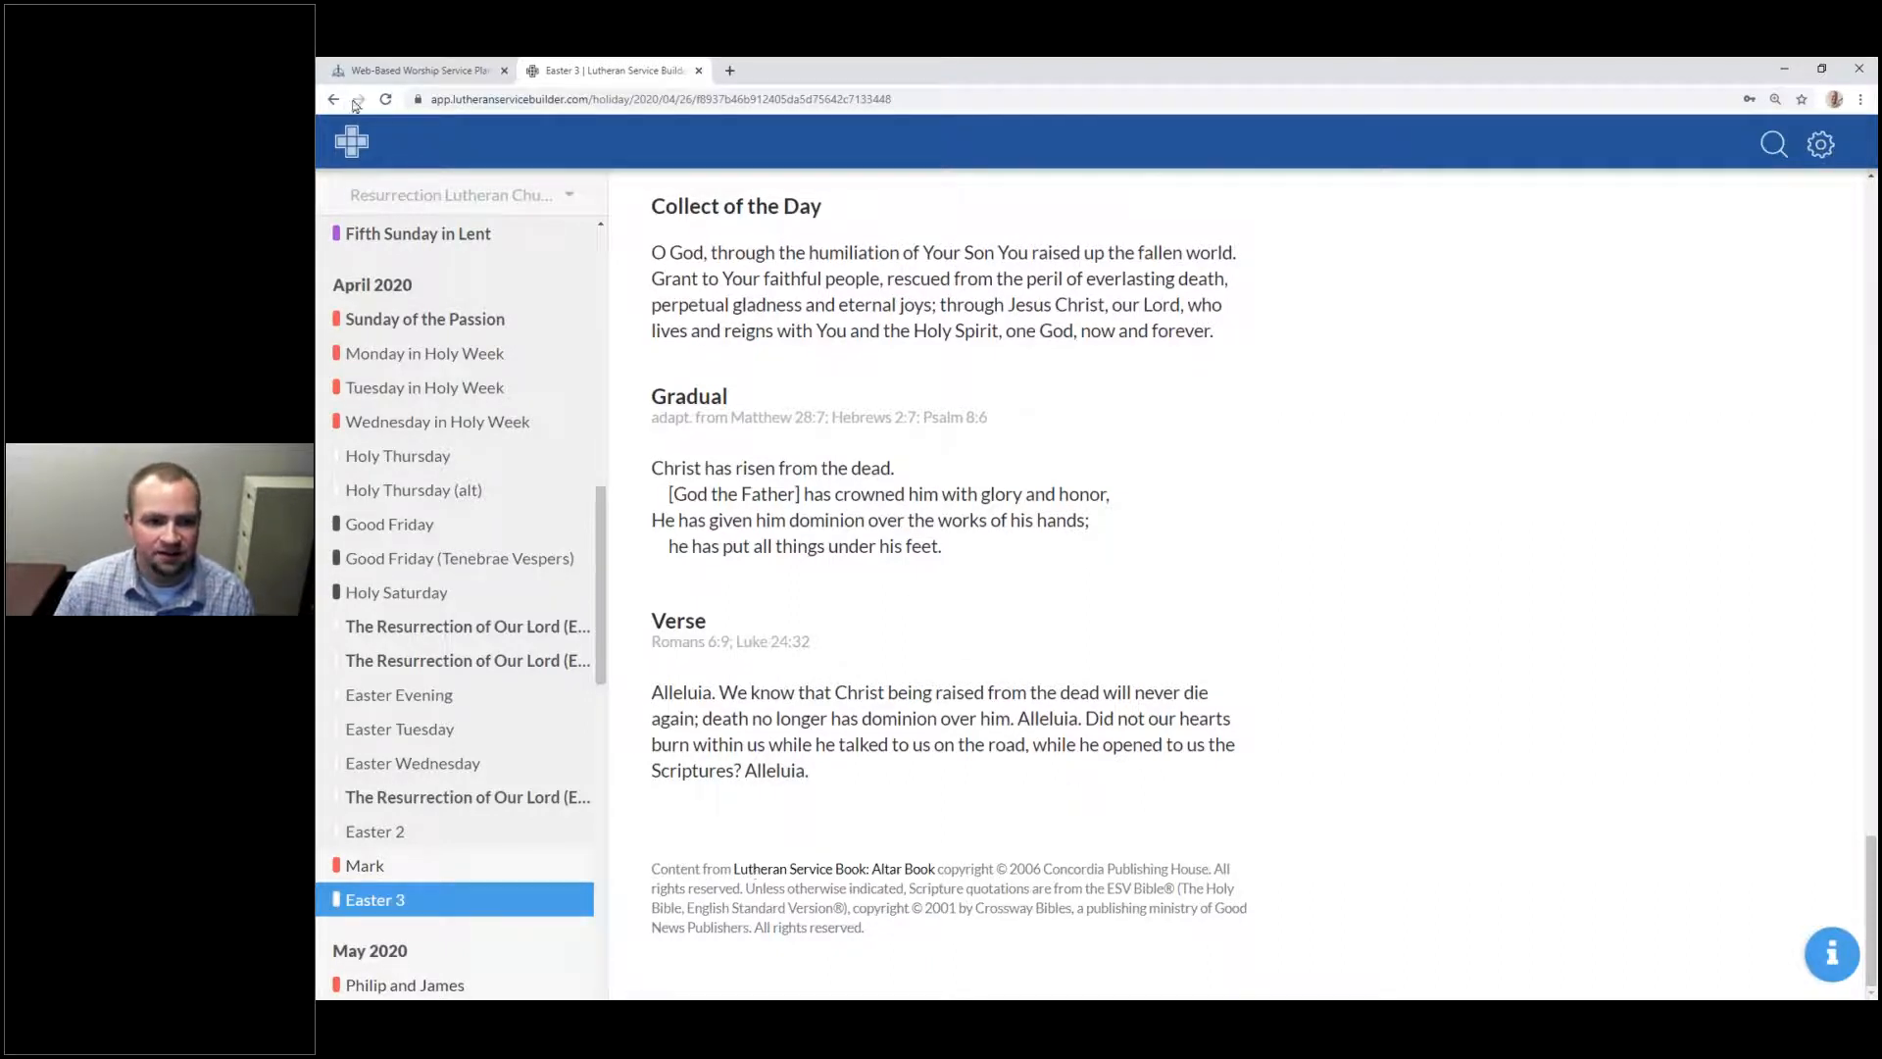
# Step: Scroll to the top of the Easter 3 readings page and plan this Sunday's service
pyautogui.scroll(18, 764, 471)
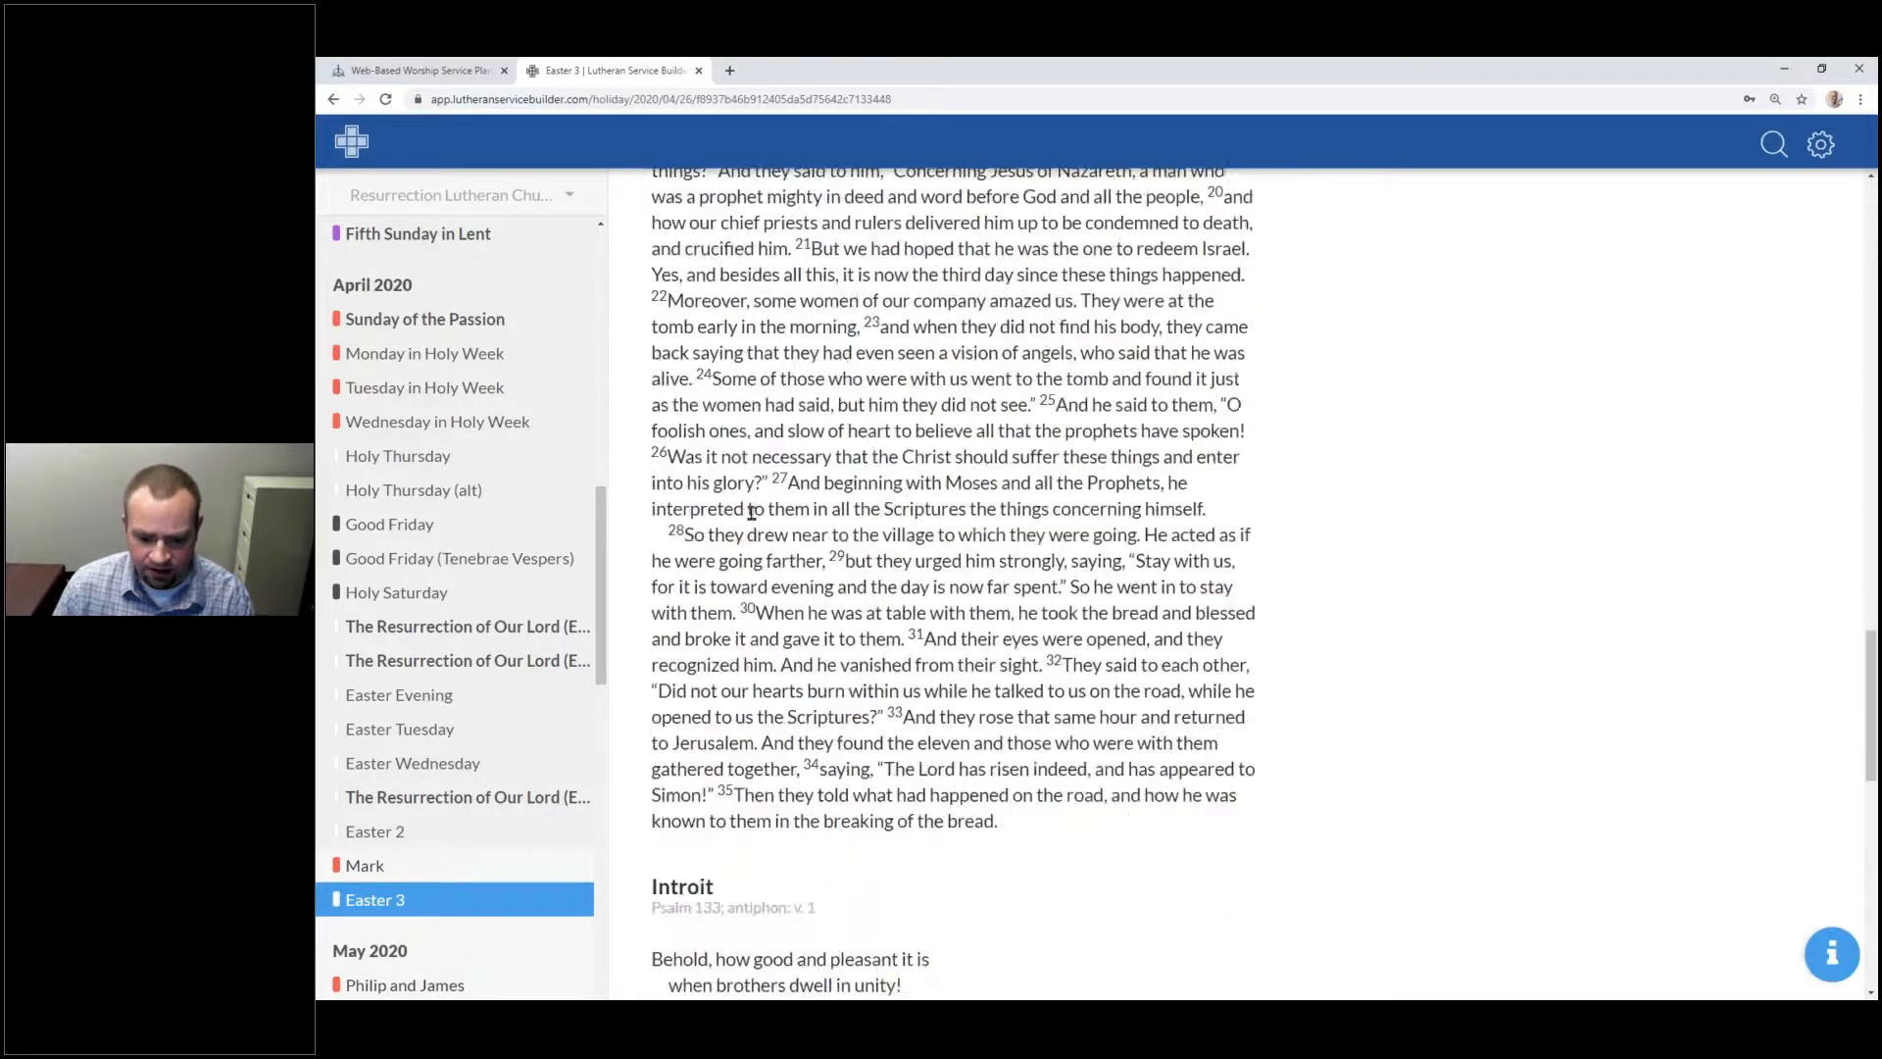
pyautogui.scroll(15, 829, 570)
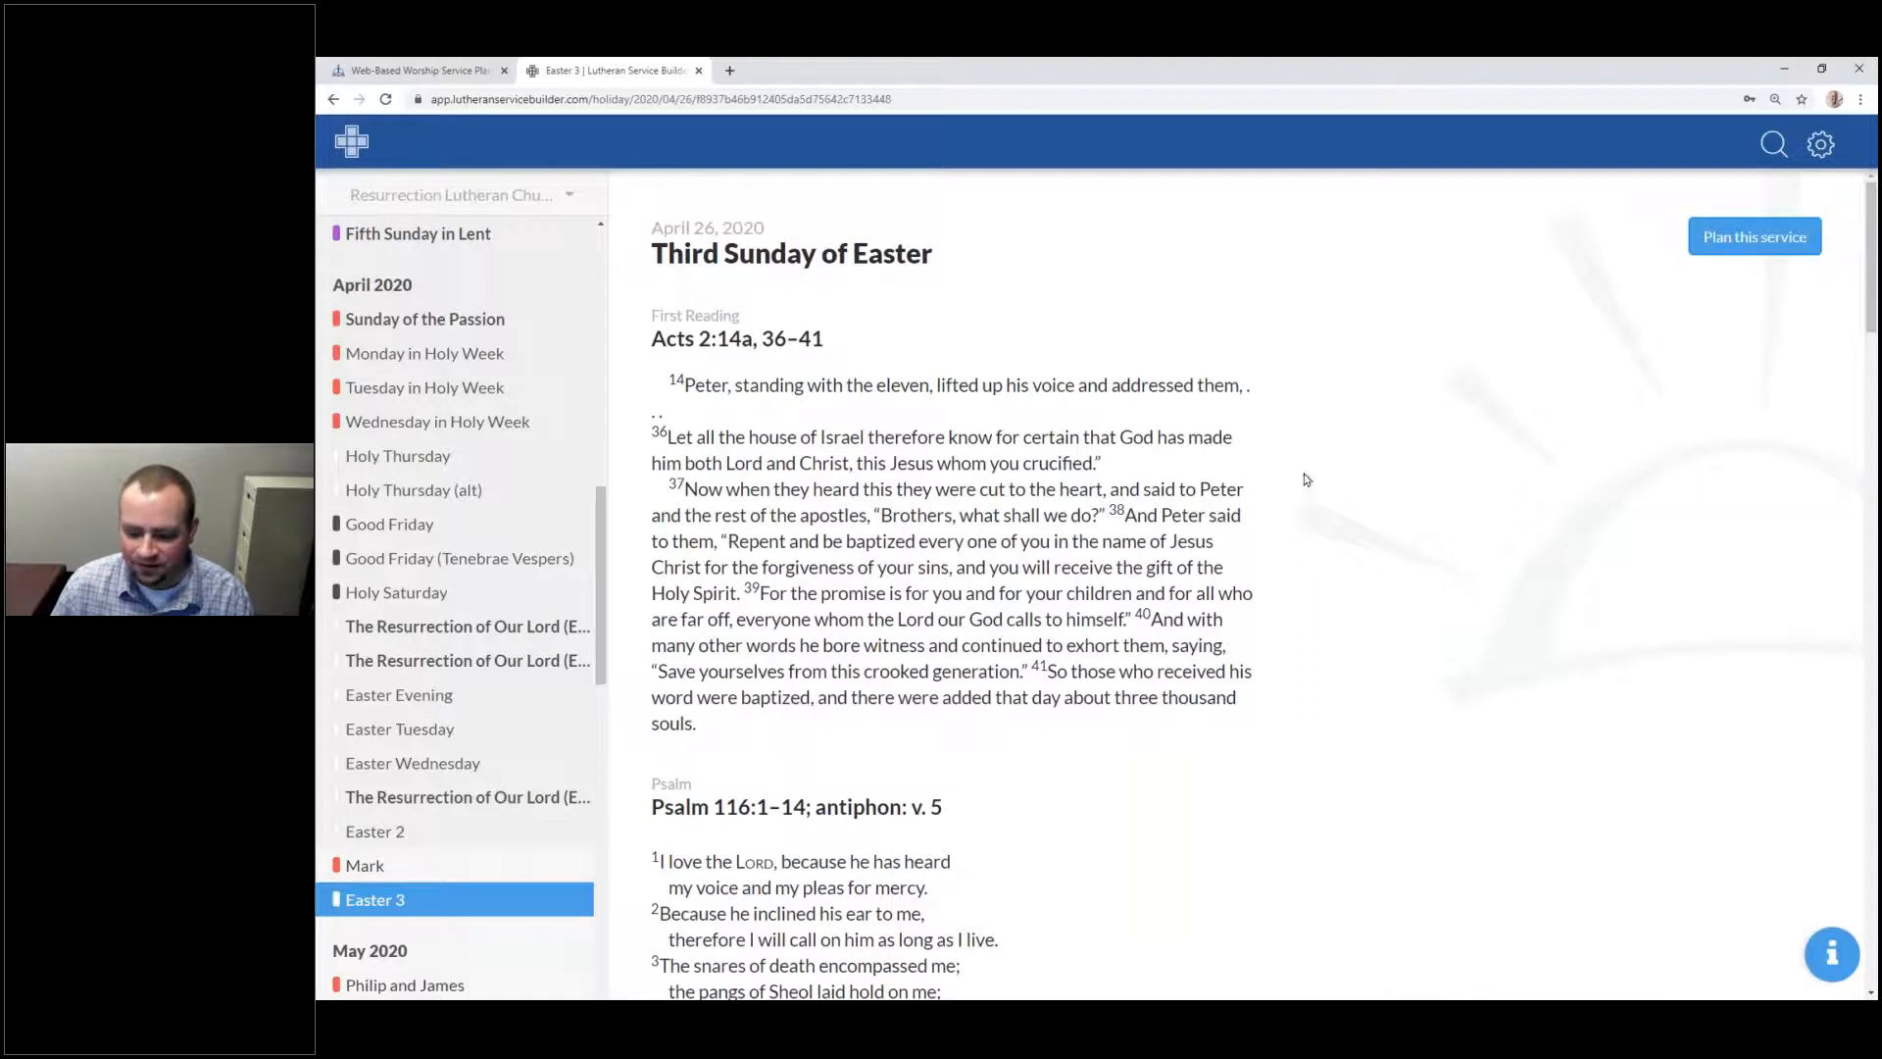
pyautogui.click(1707, 235)
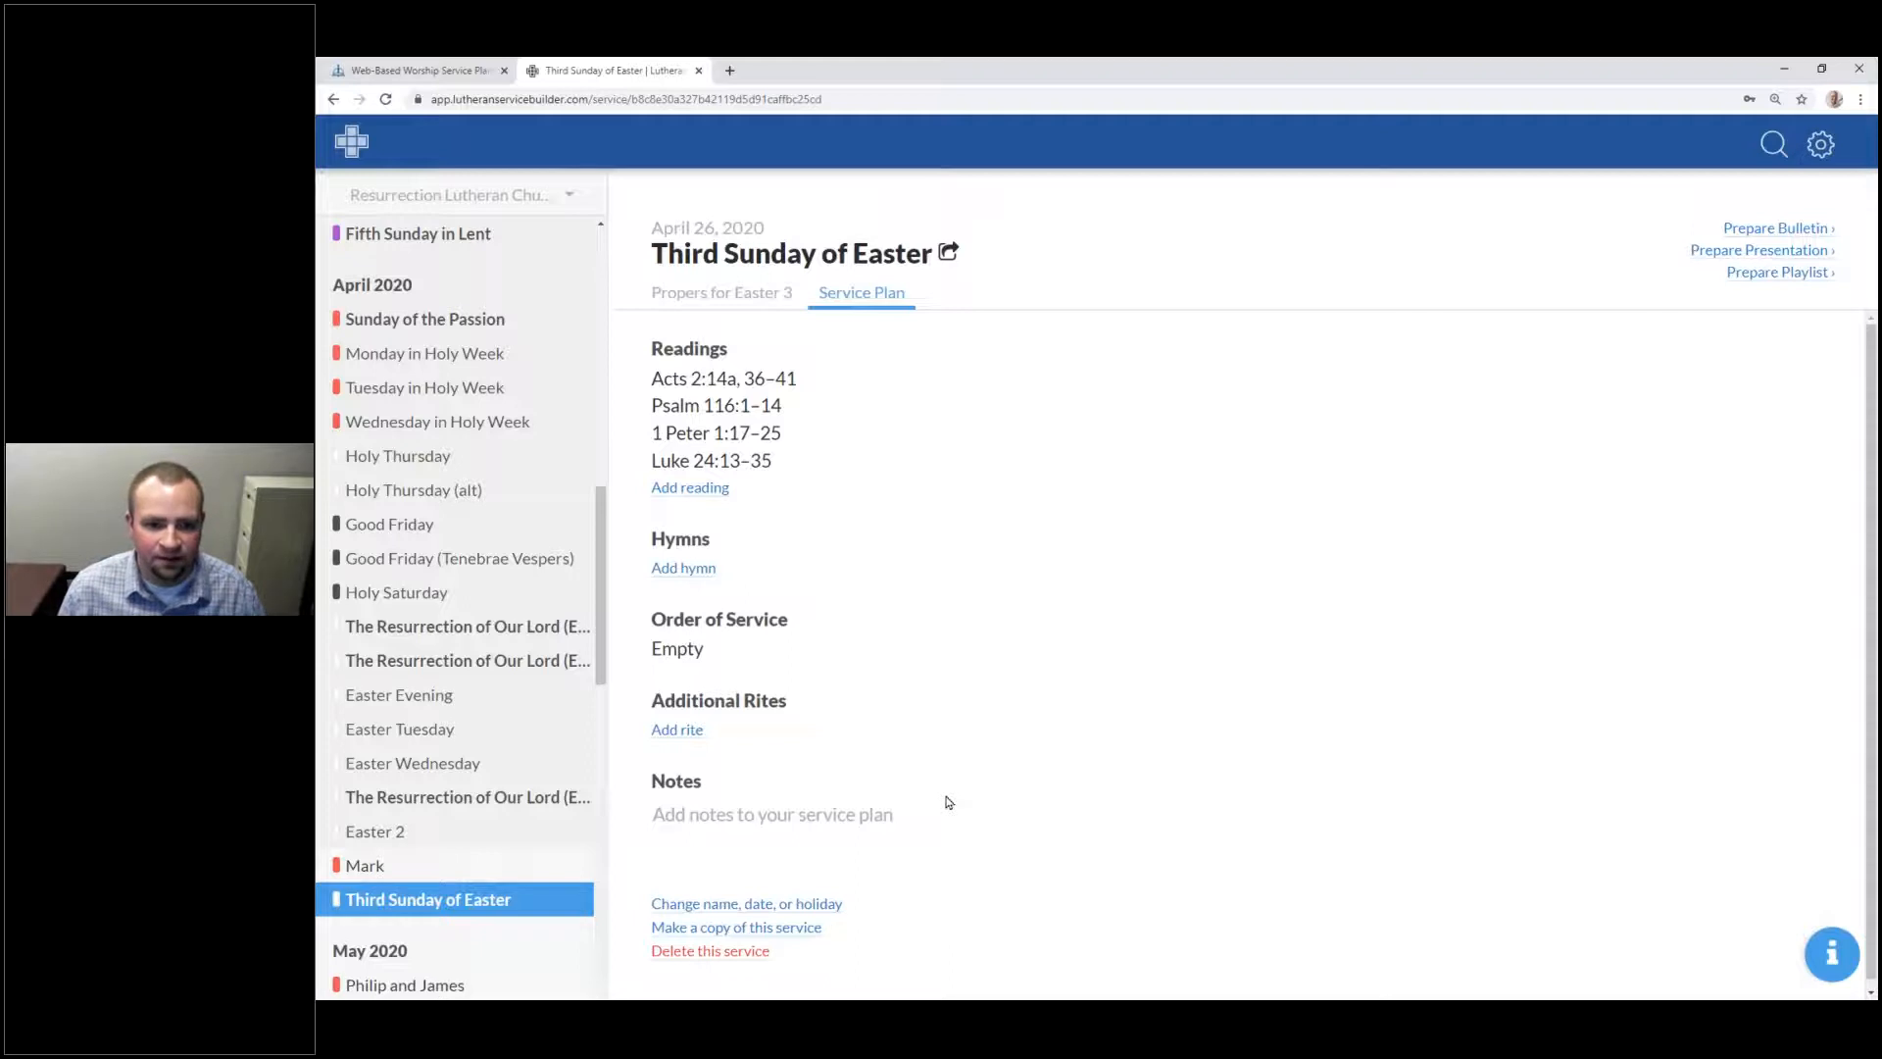
# Step: Go back to the Easter 3 readings page and plan another service for it
pyautogui.click(328, 98)
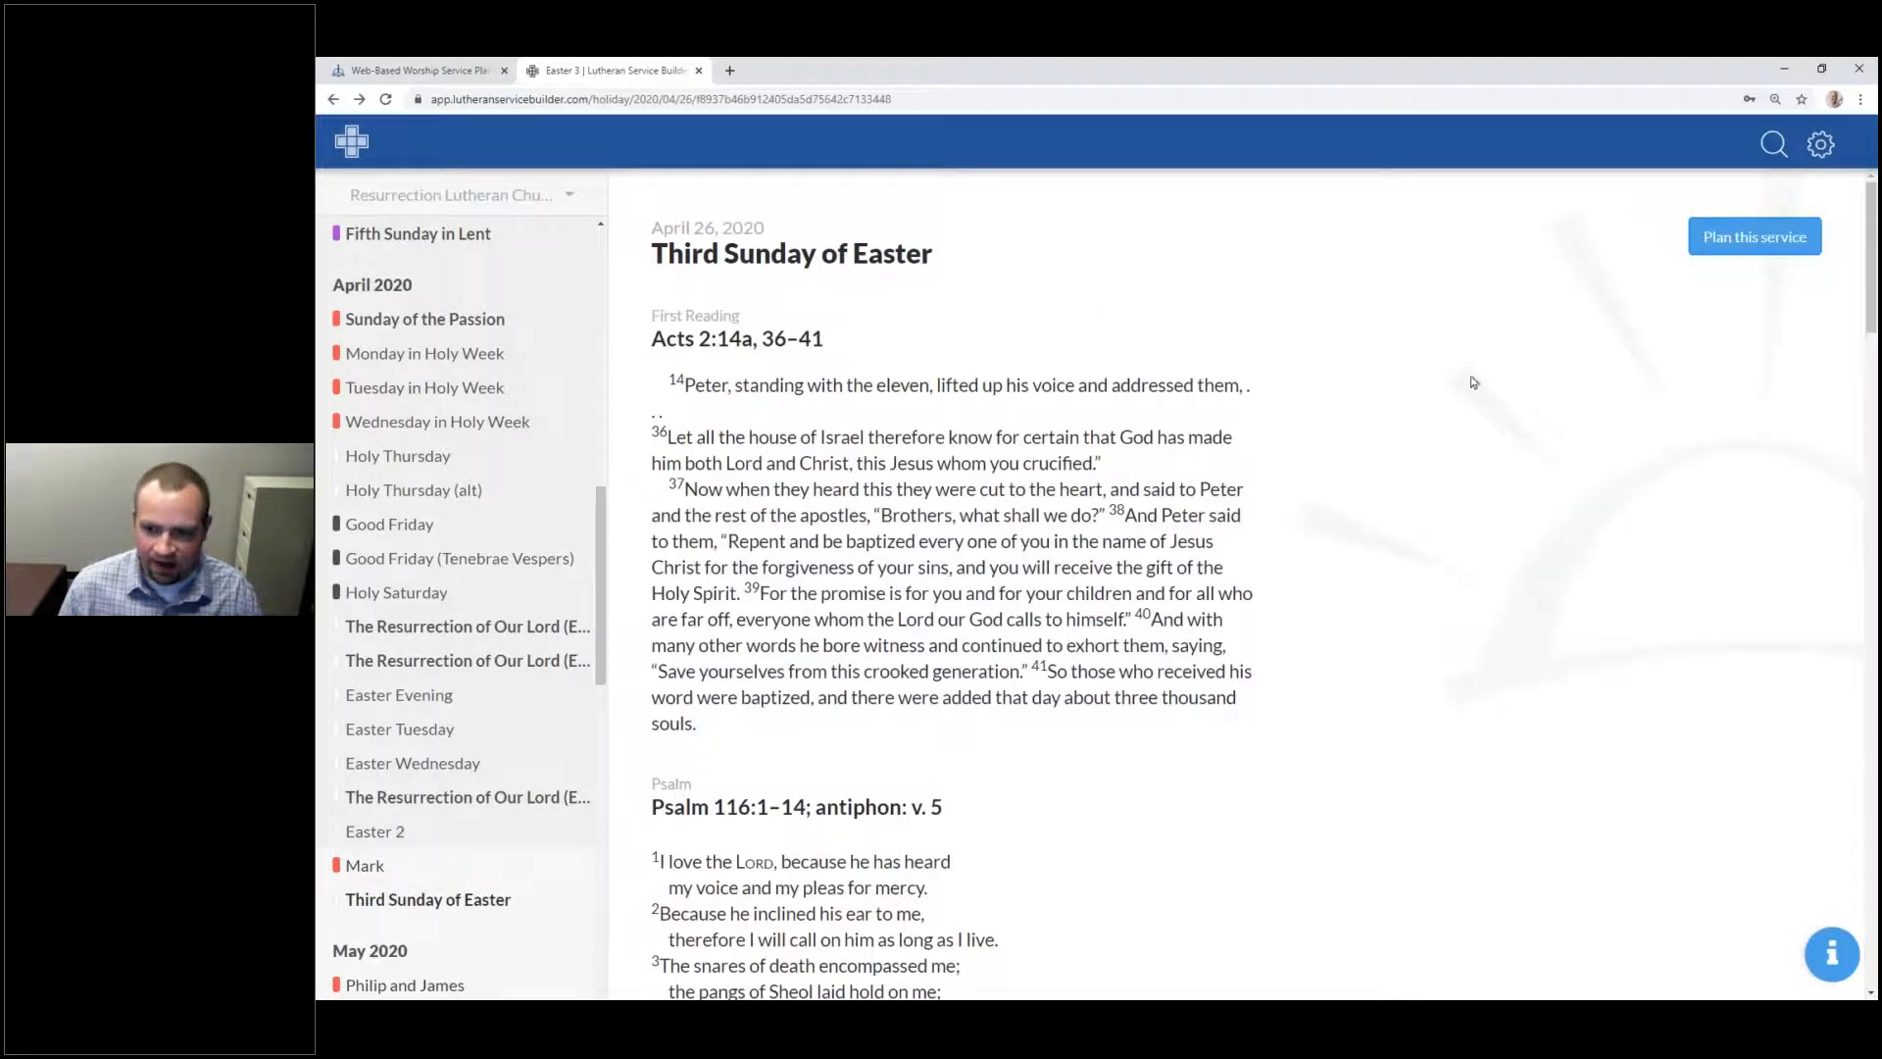
pyautogui.click(1749, 245)
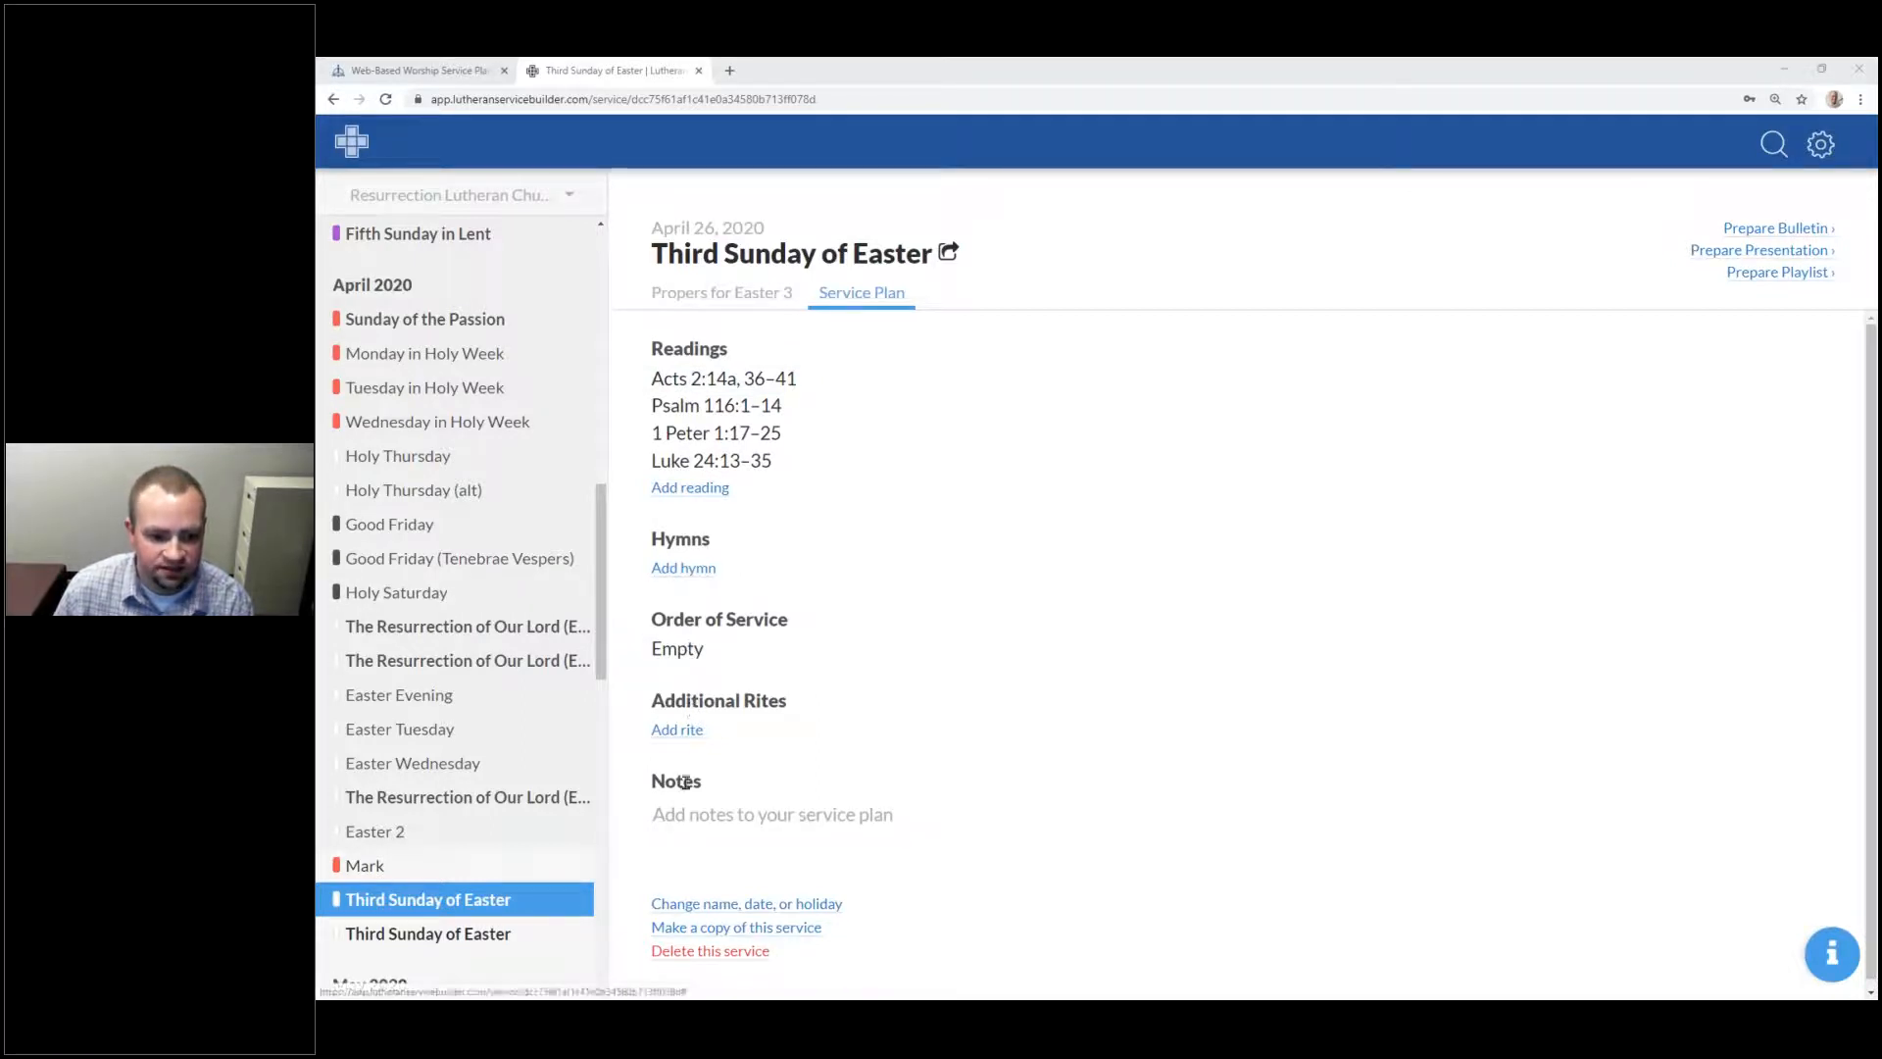
# Step: Click into the new plan's Notes box and leave it blank
pyautogui.click(717, 816)
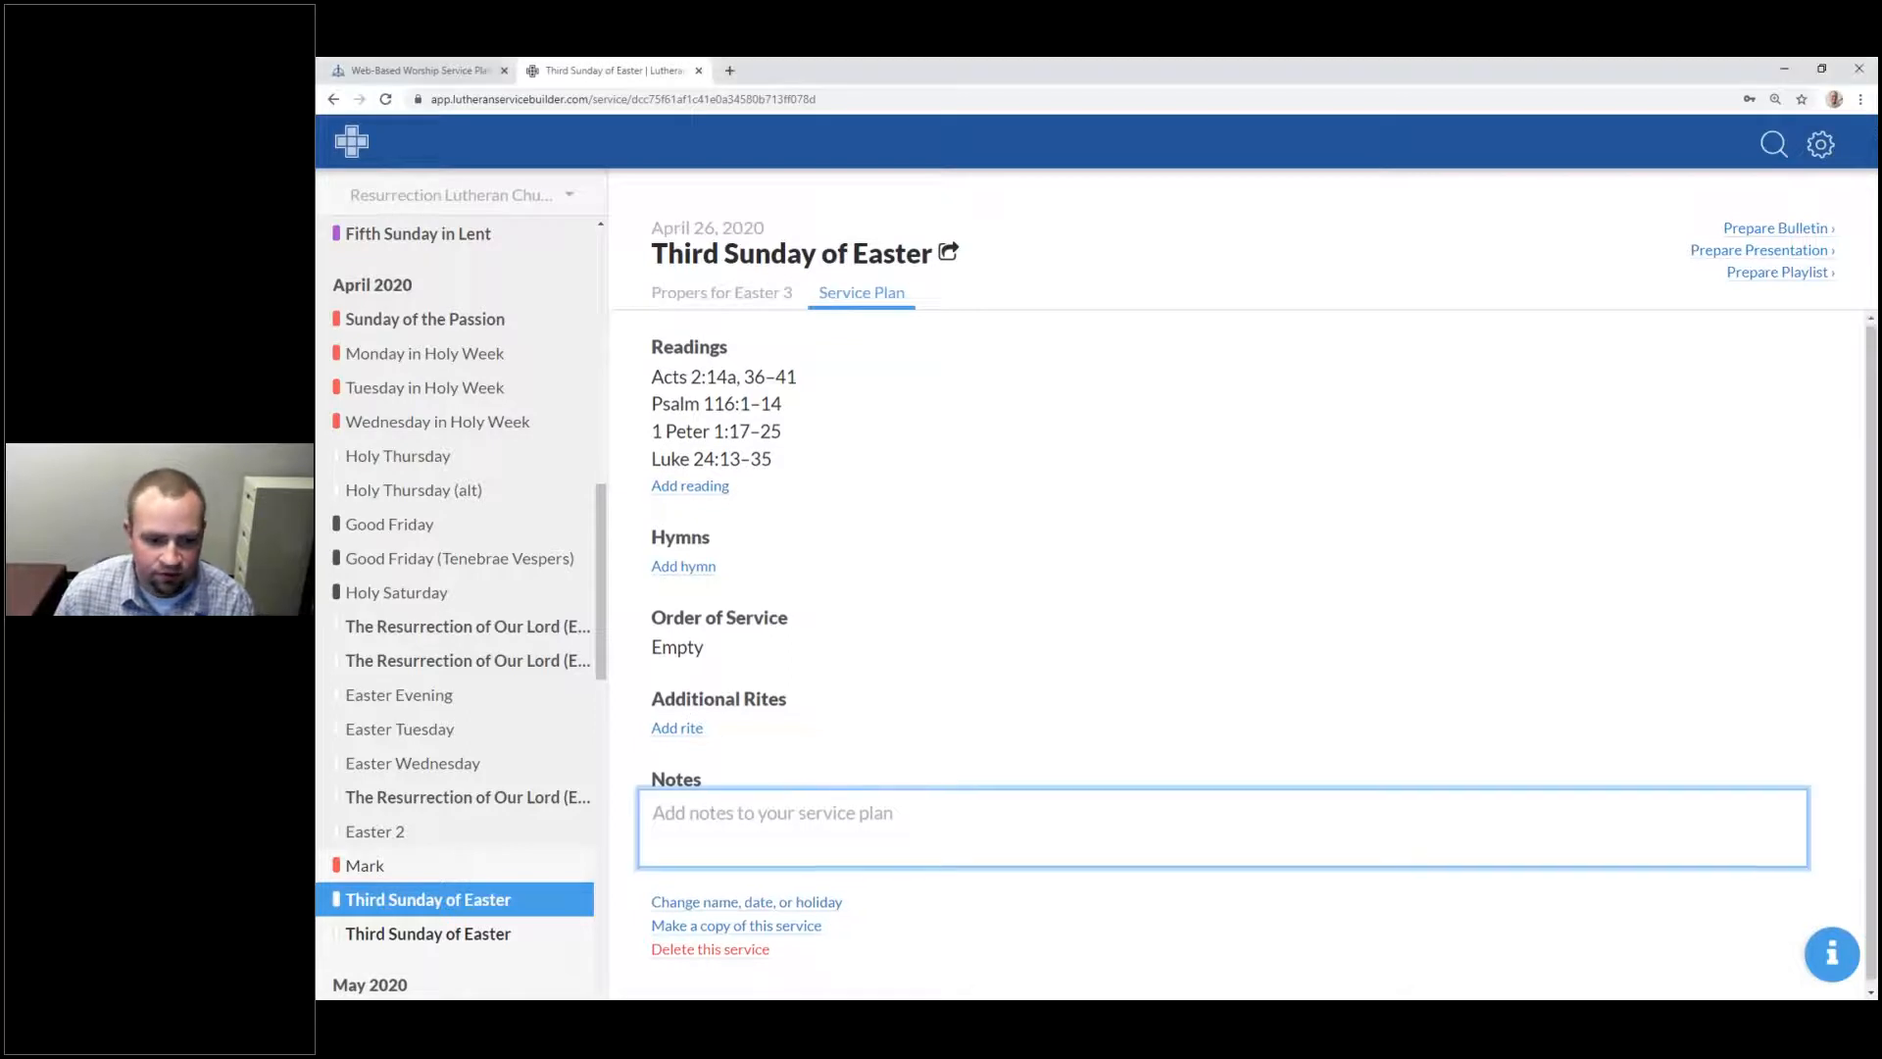
pyautogui.click(870, 980)
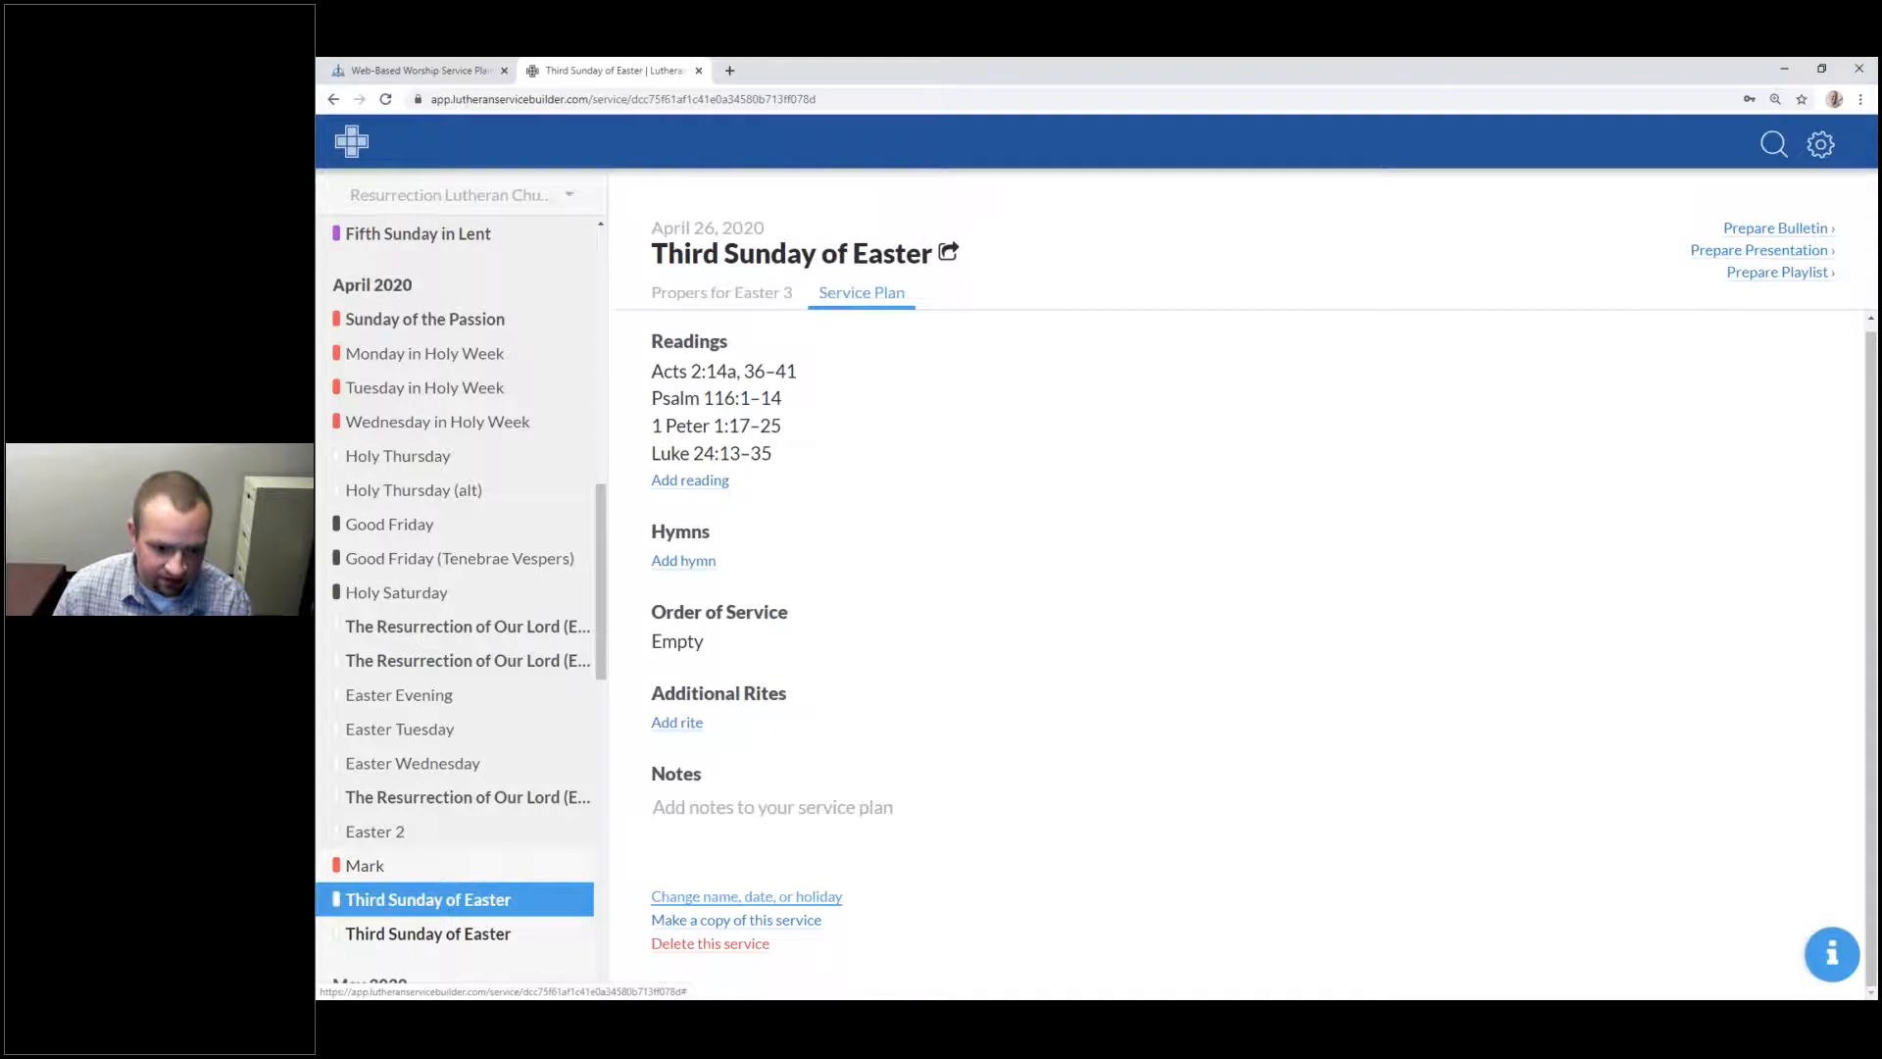
# Step: Rename the service to '3rd Sunday of Easter', save it, and return to the April 2020 calendar
pyautogui.click(742, 894)
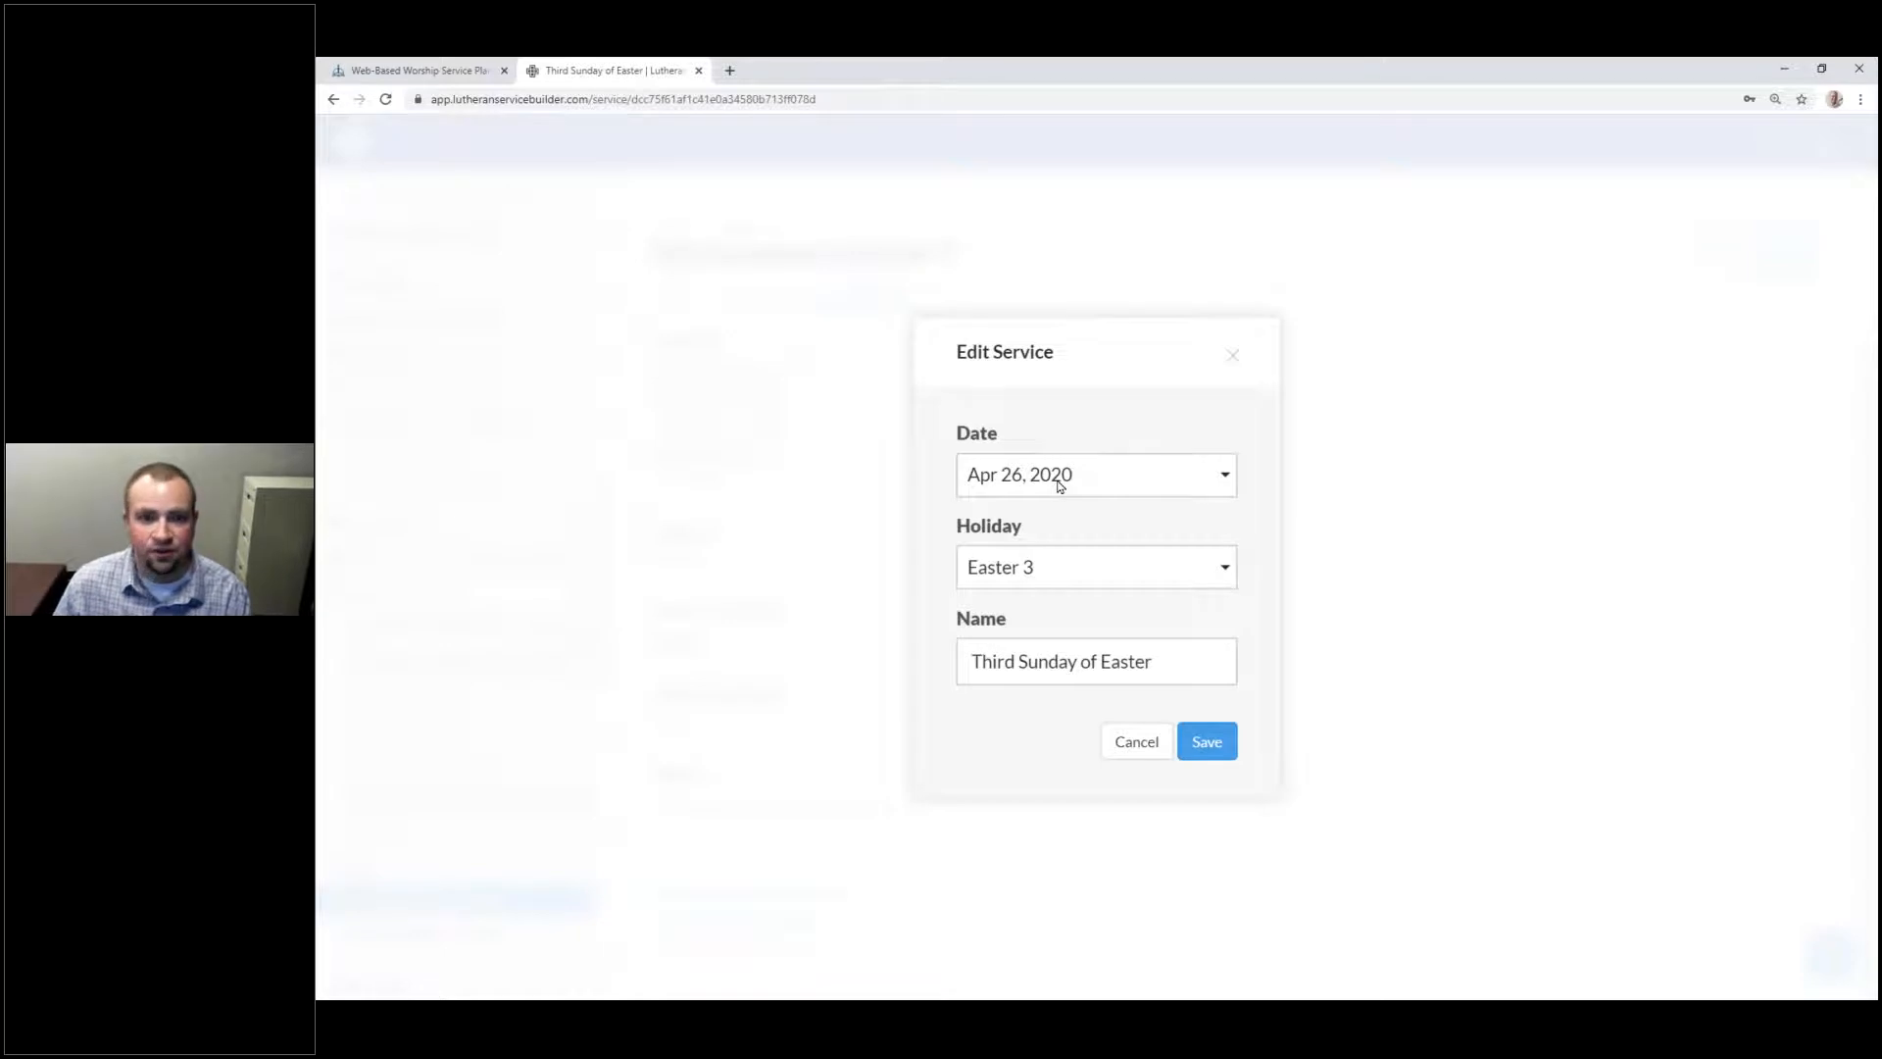
pyautogui.doubleClick(1001, 659)
pyautogui.write('3rd')
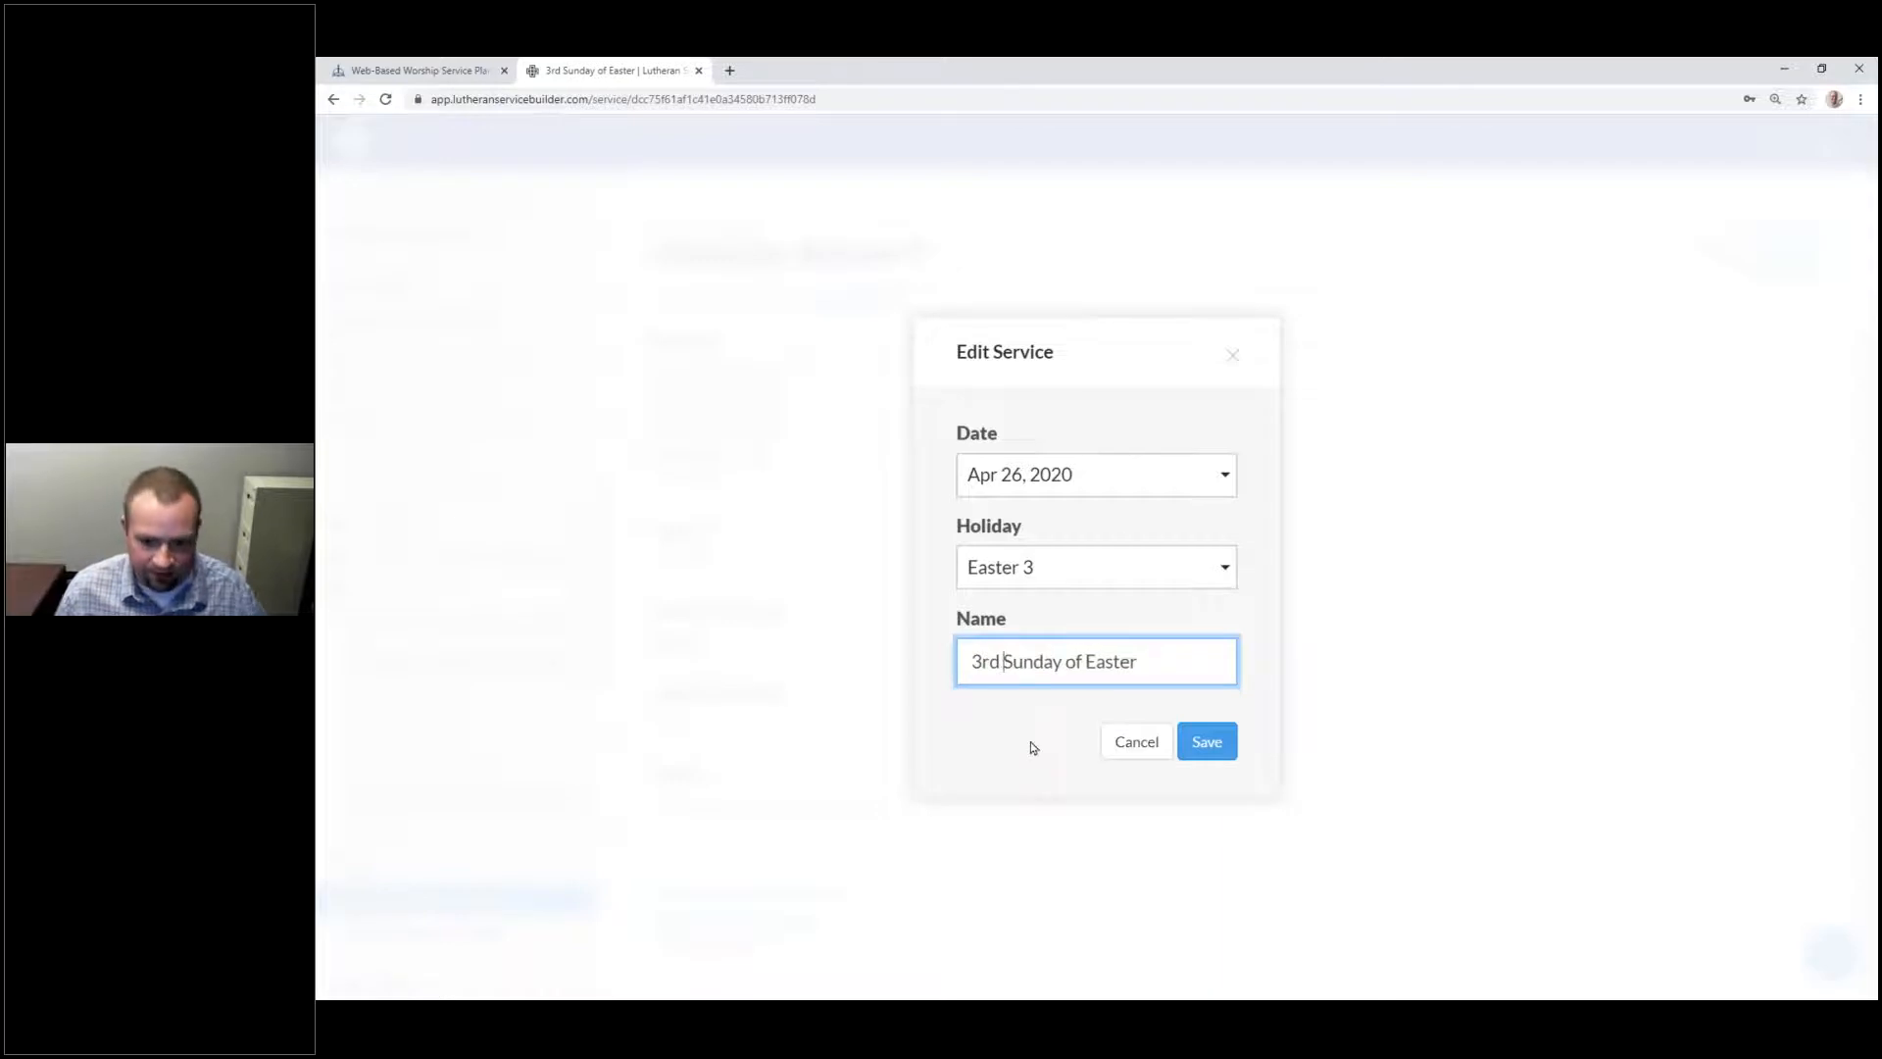
pyautogui.click(1207, 741)
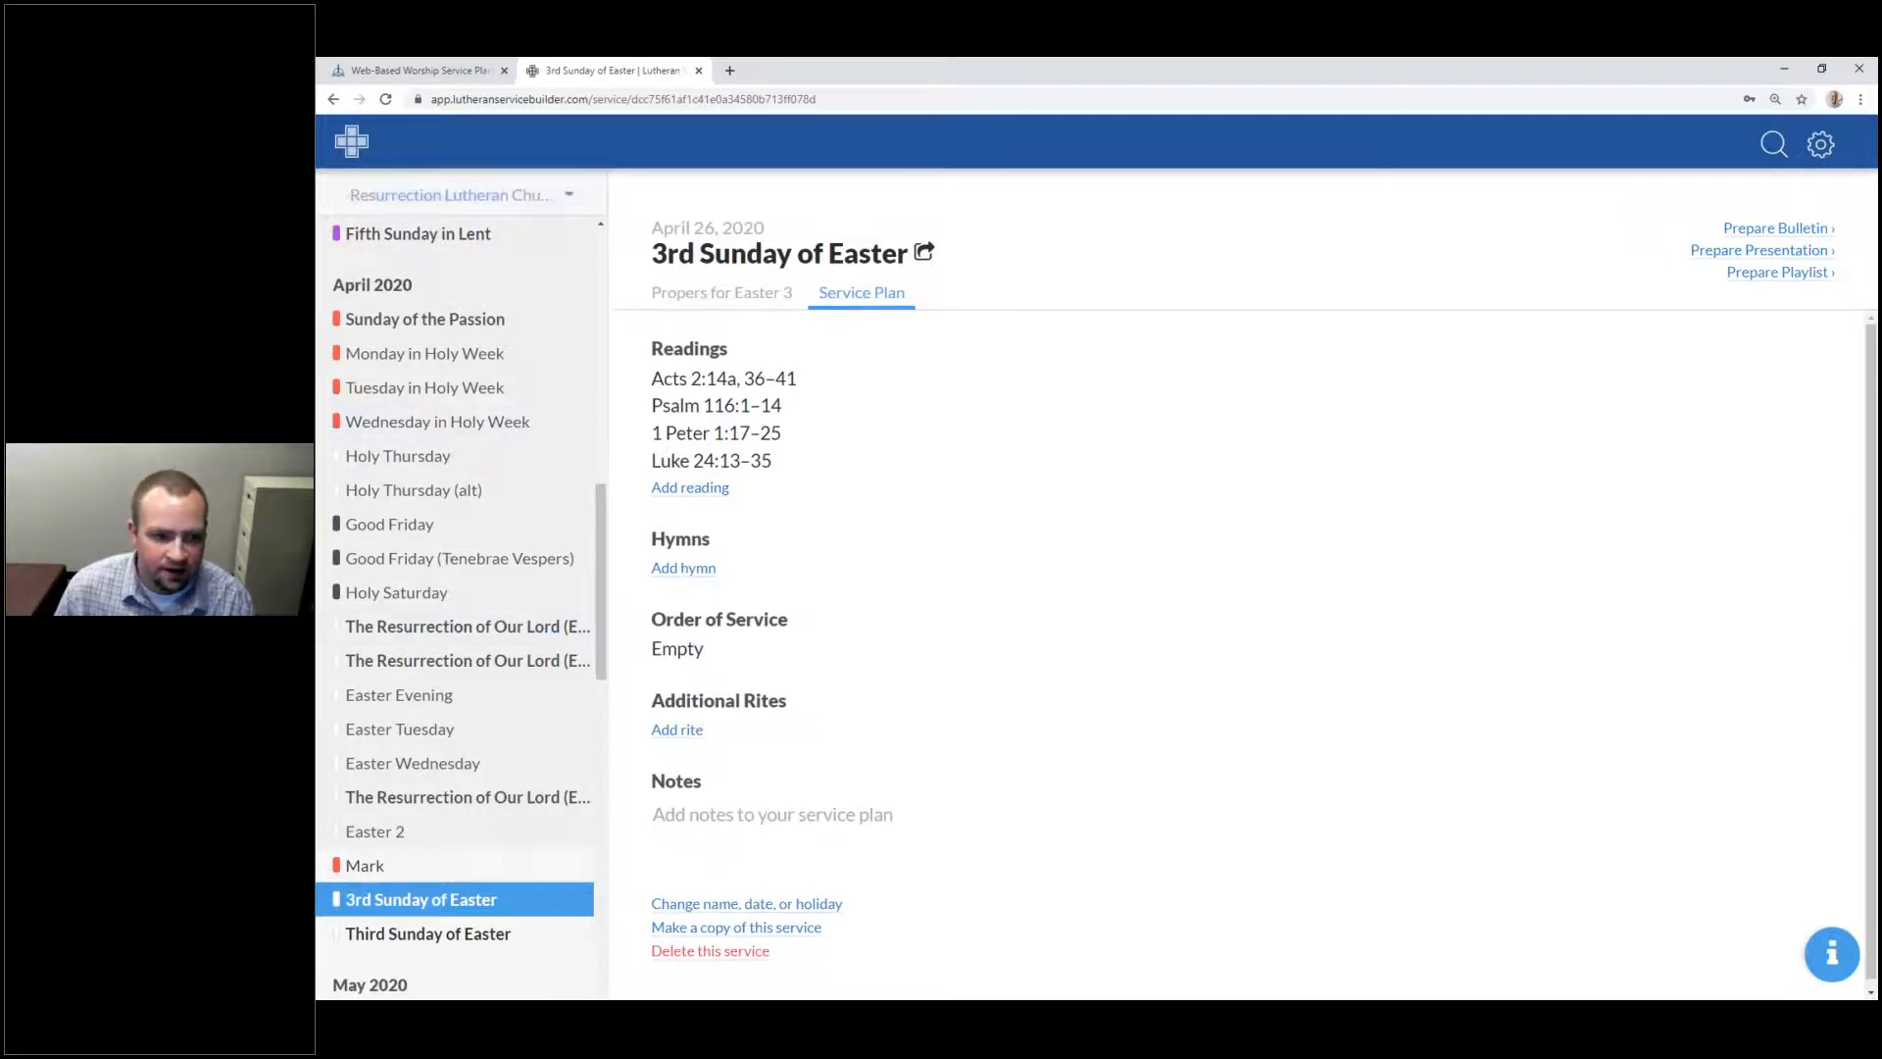
pyautogui.click(350, 145)
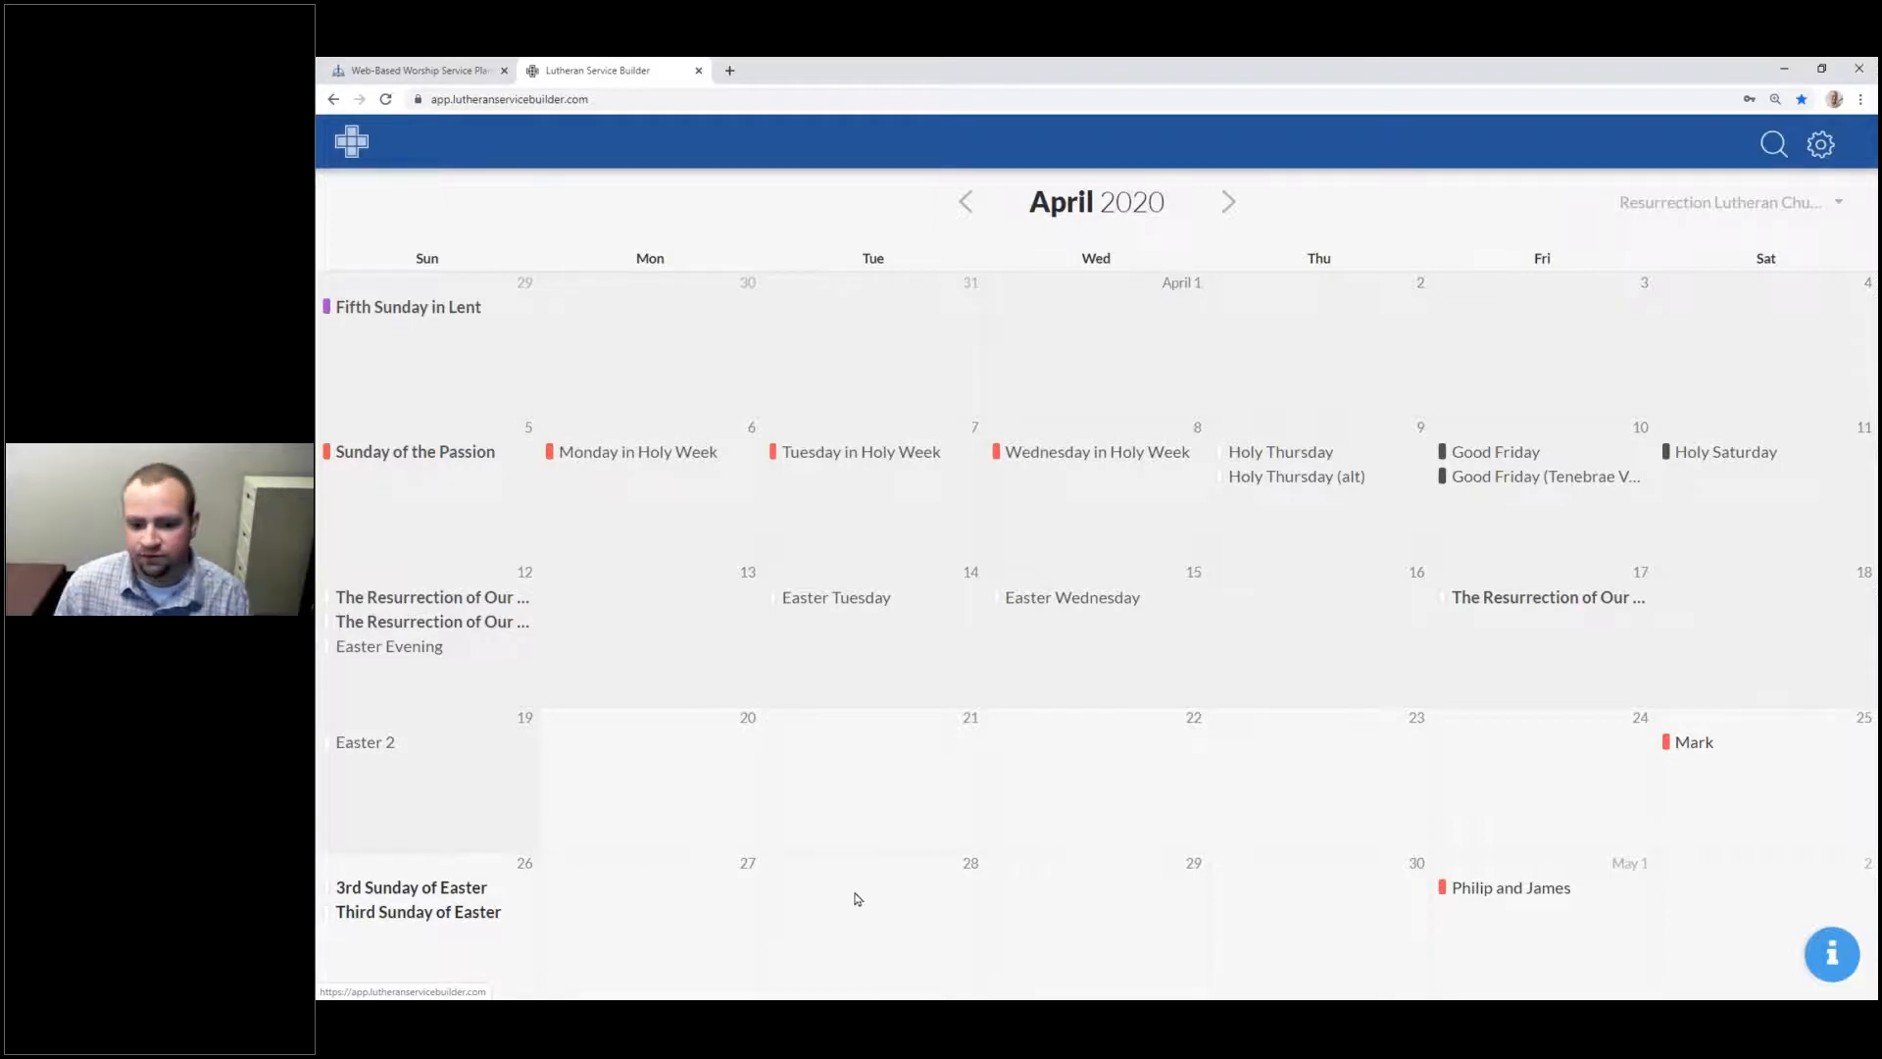
# Step: Plan an April 28 service with occasion Funeral and the autofilled deceased's name
pyautogui.click(824, 923)
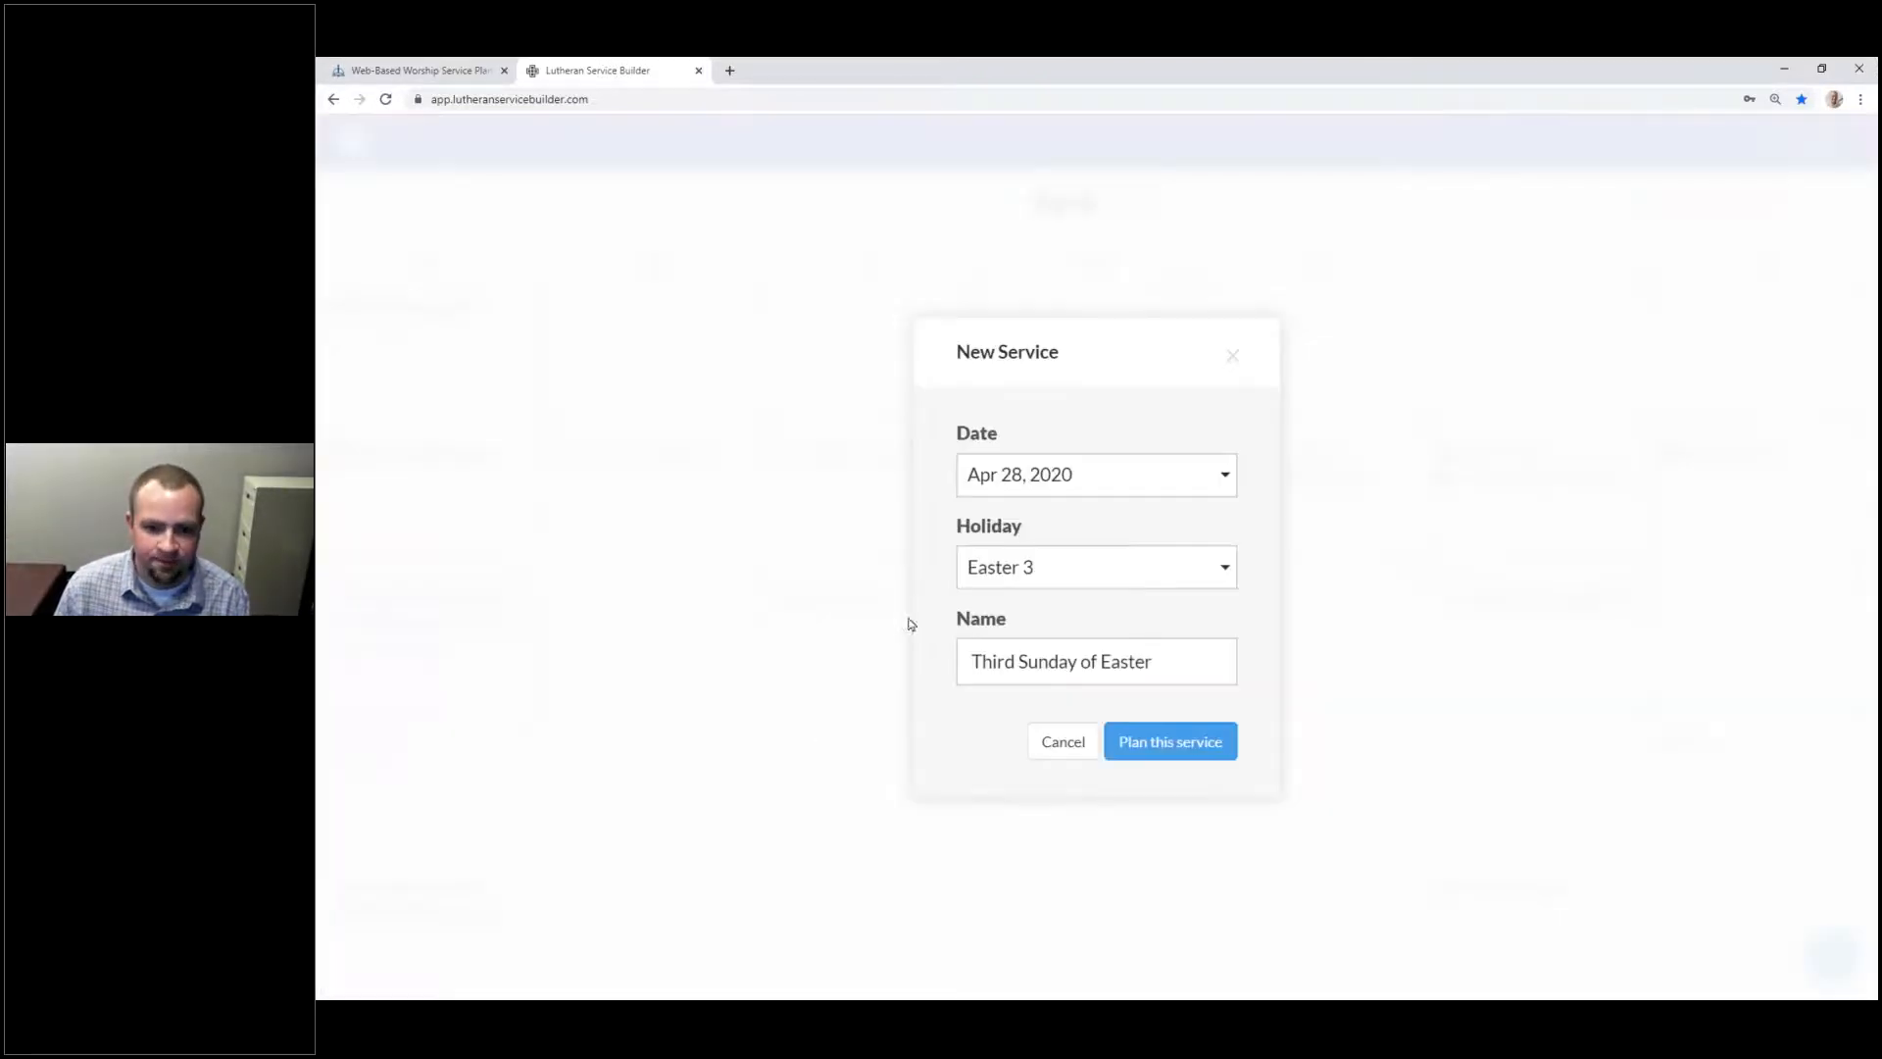
pyautogui.click(1084, 580)
pyautogui.moveTo(1224, 642); pyautogui.dragTo(1231, 772)
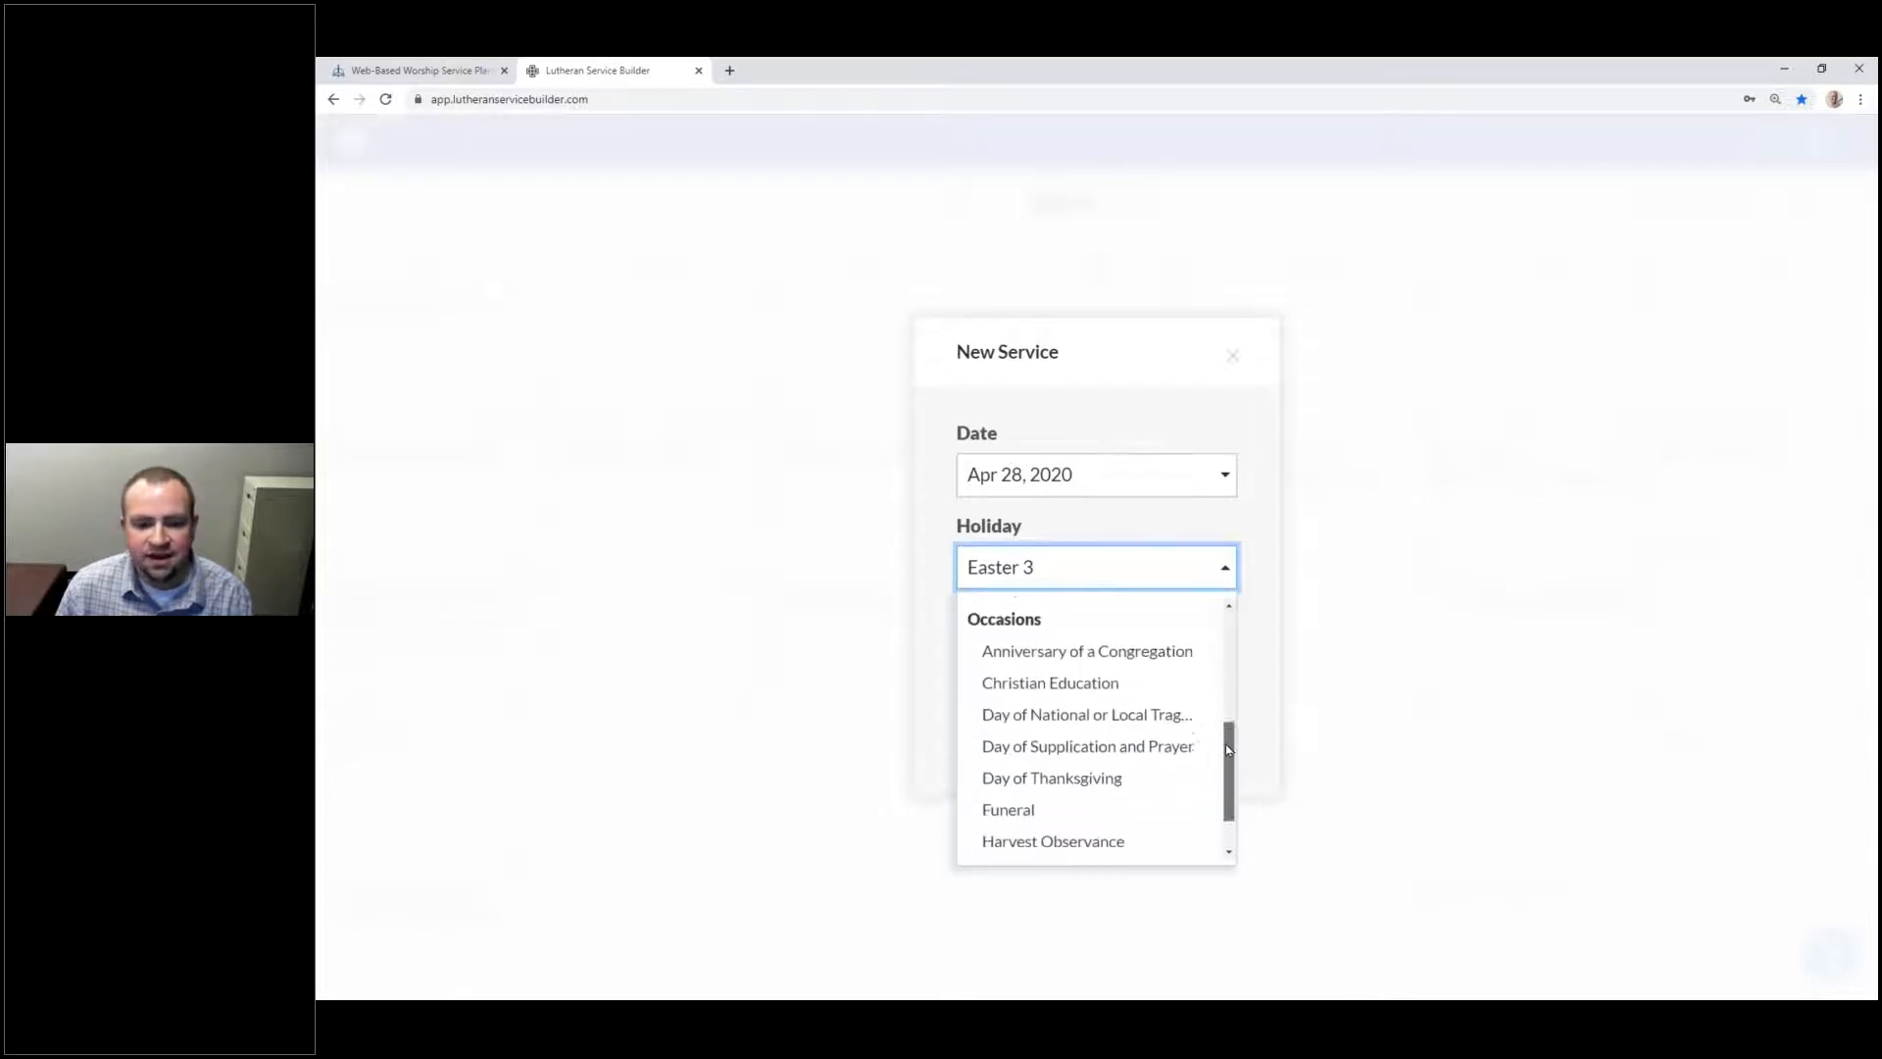
pyautogui.click(1127, 800)
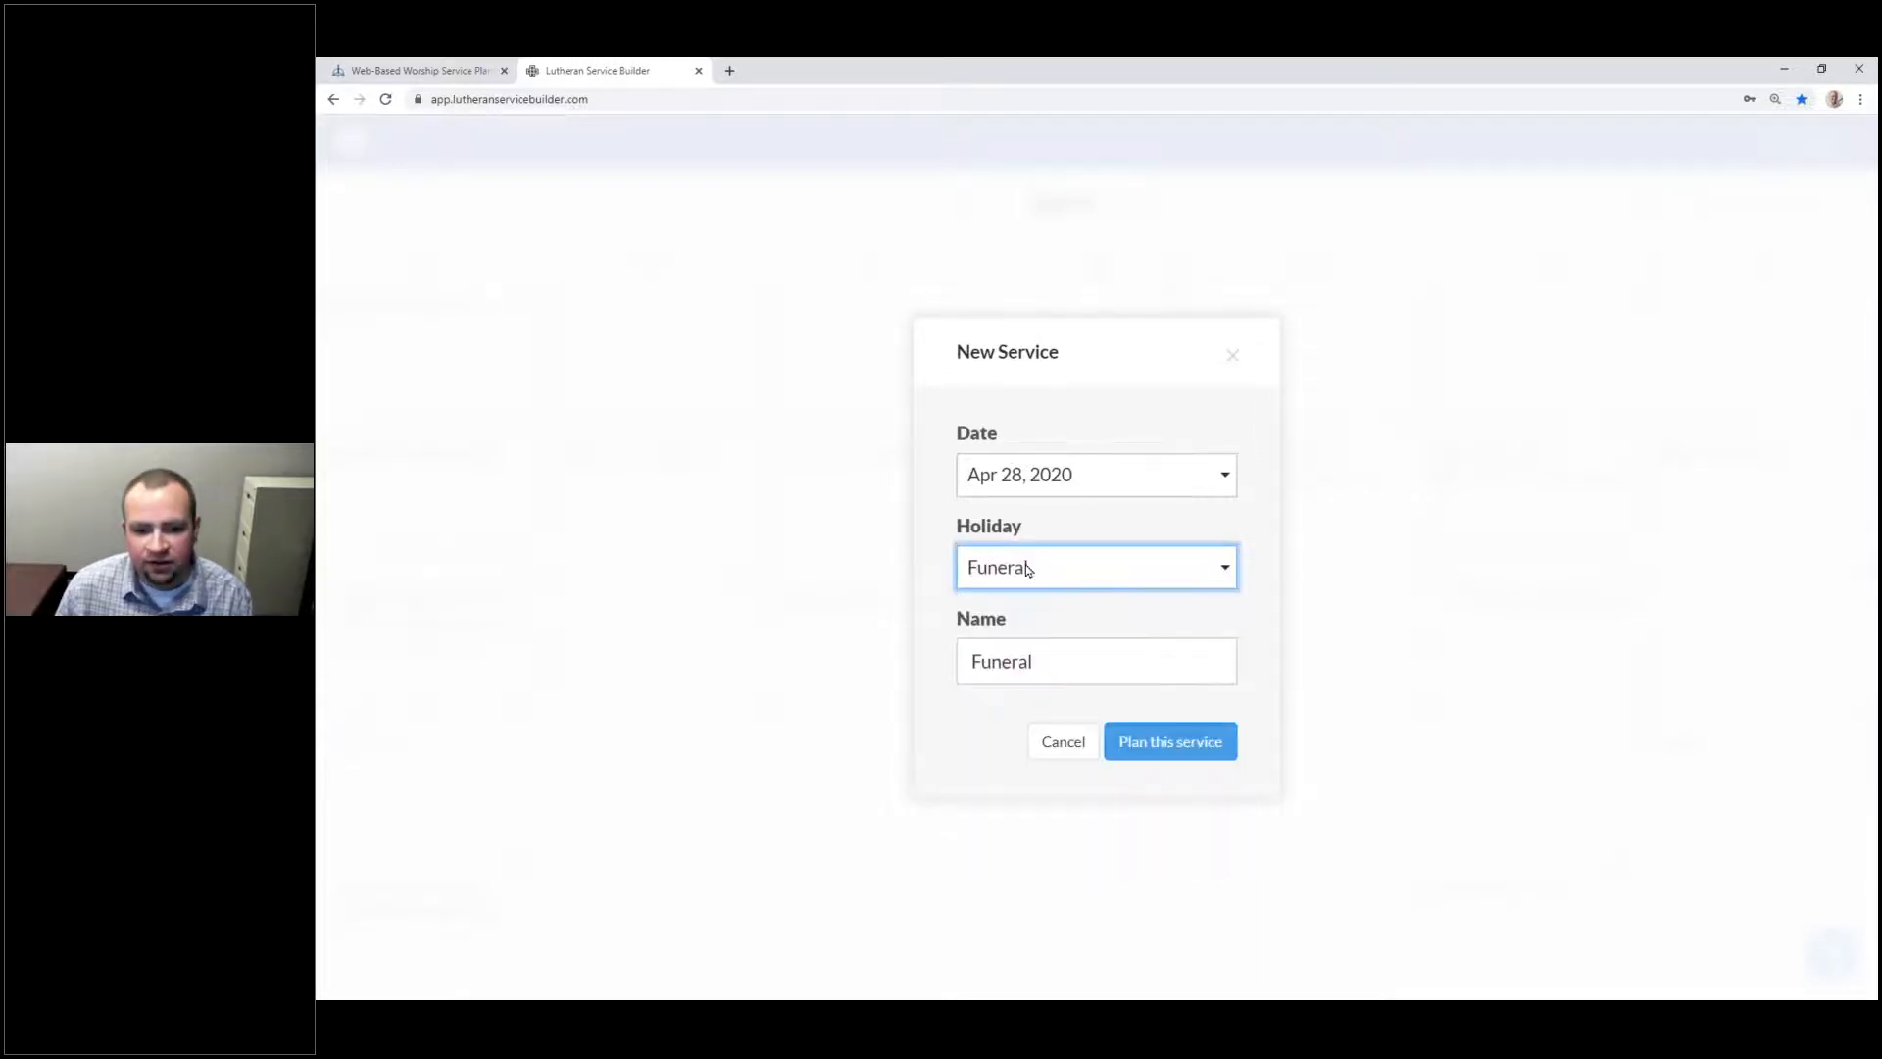
pyautogui.click(1038, 653)
pyautogui.click(1041, 704)
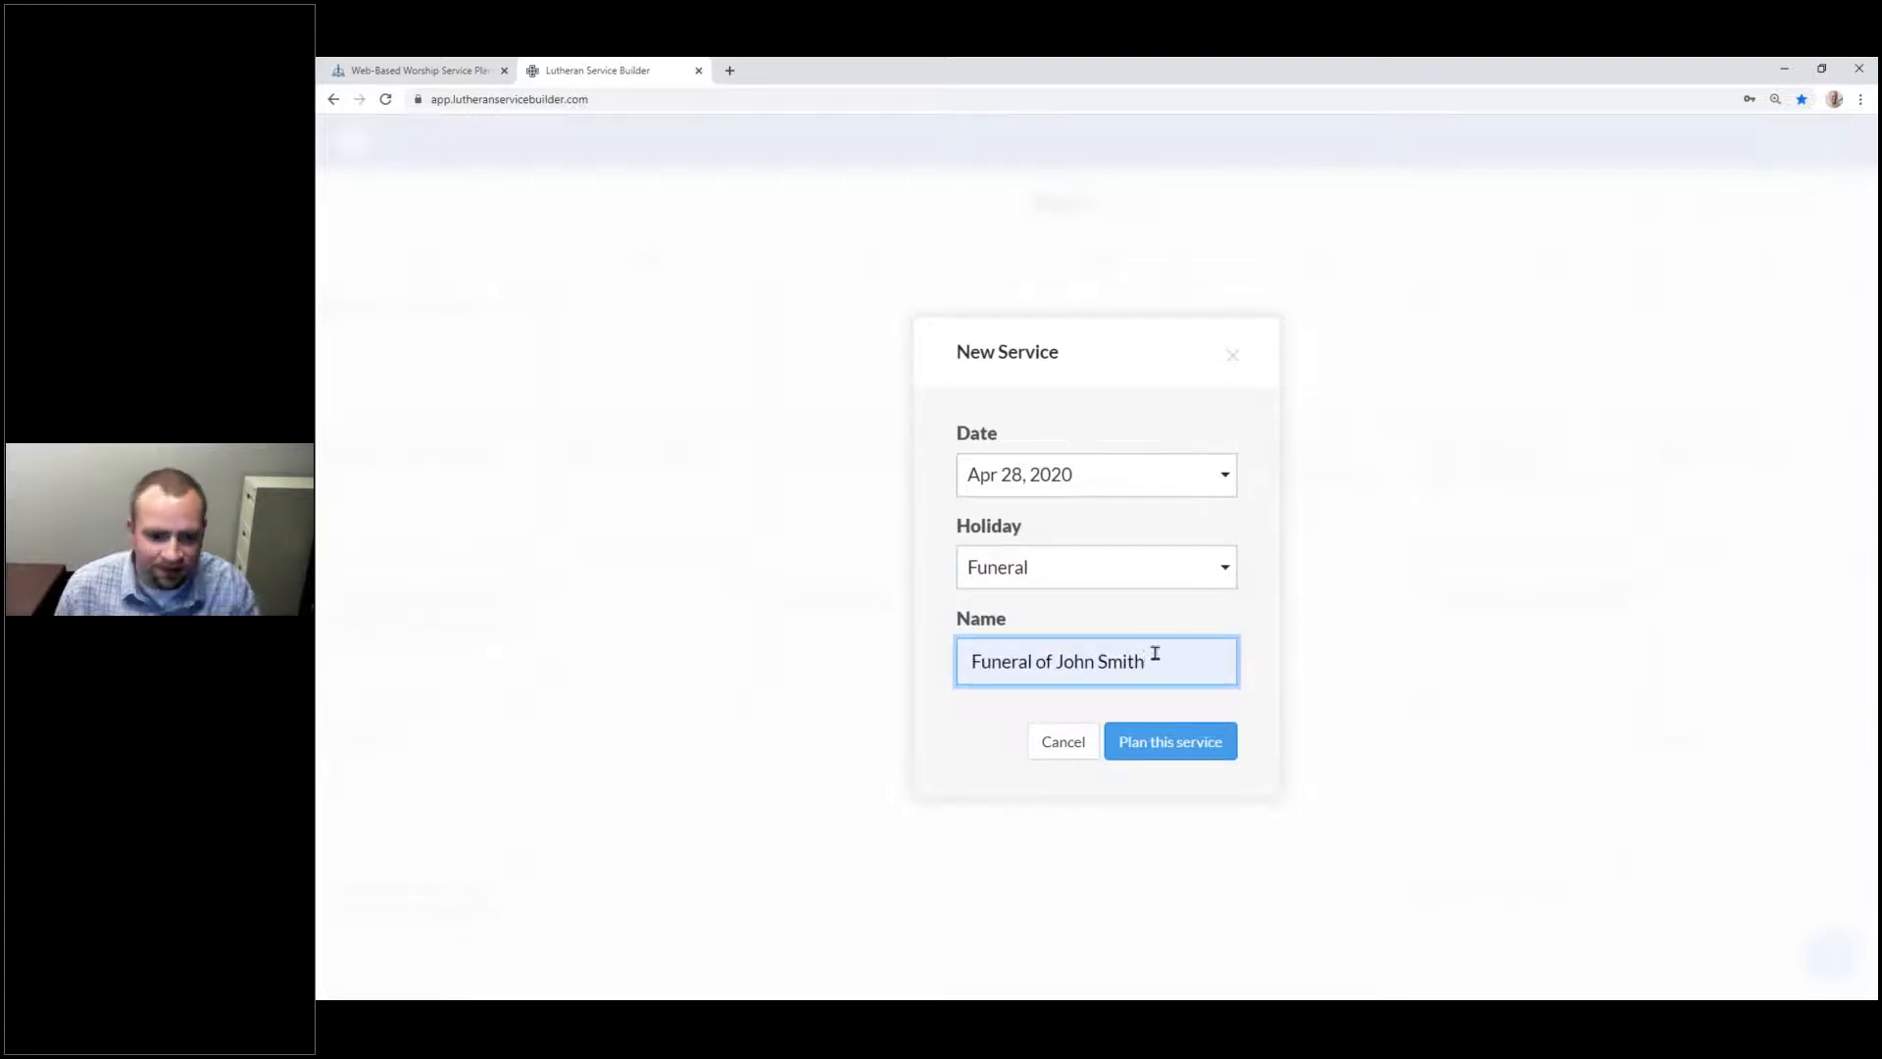
pyautogui.click(1214, 742)
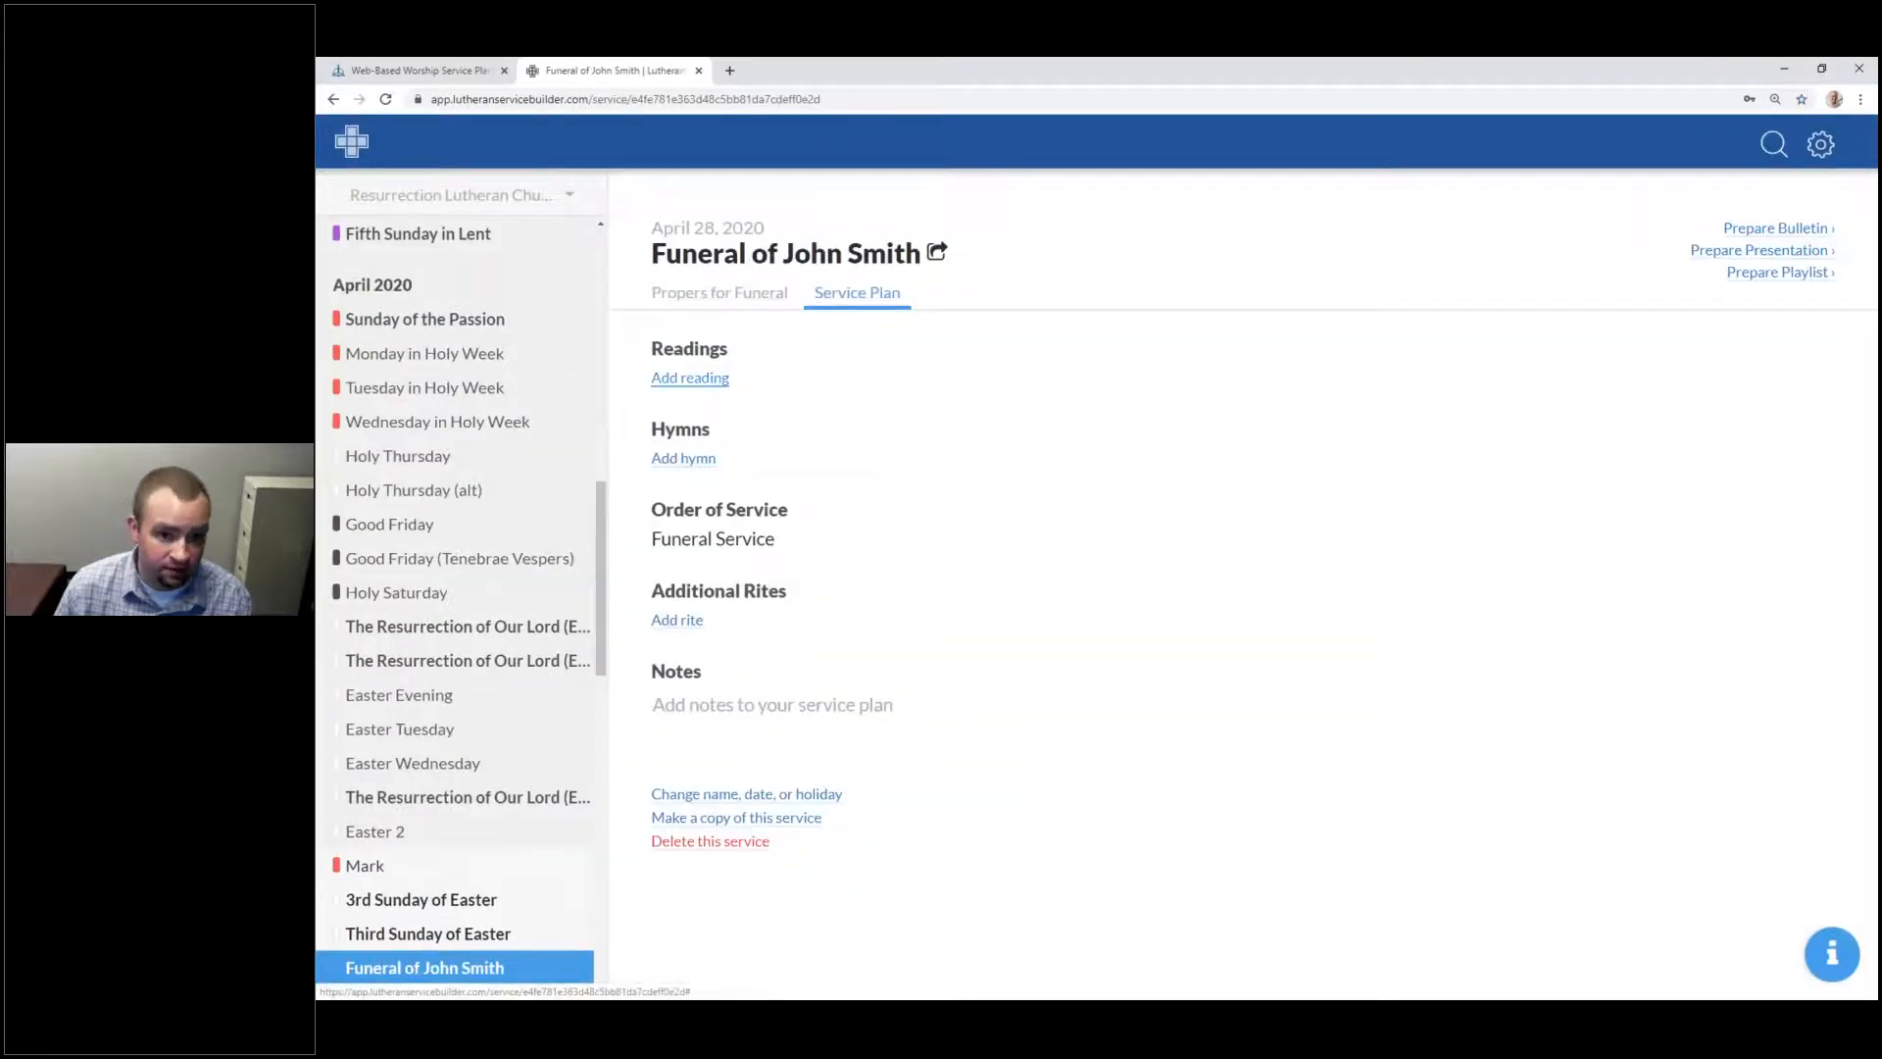
# Step: Check the funeral's propers, then open the Third Sunday of Easter plan's Acts reading choices
pyautogui.click(720, 292)
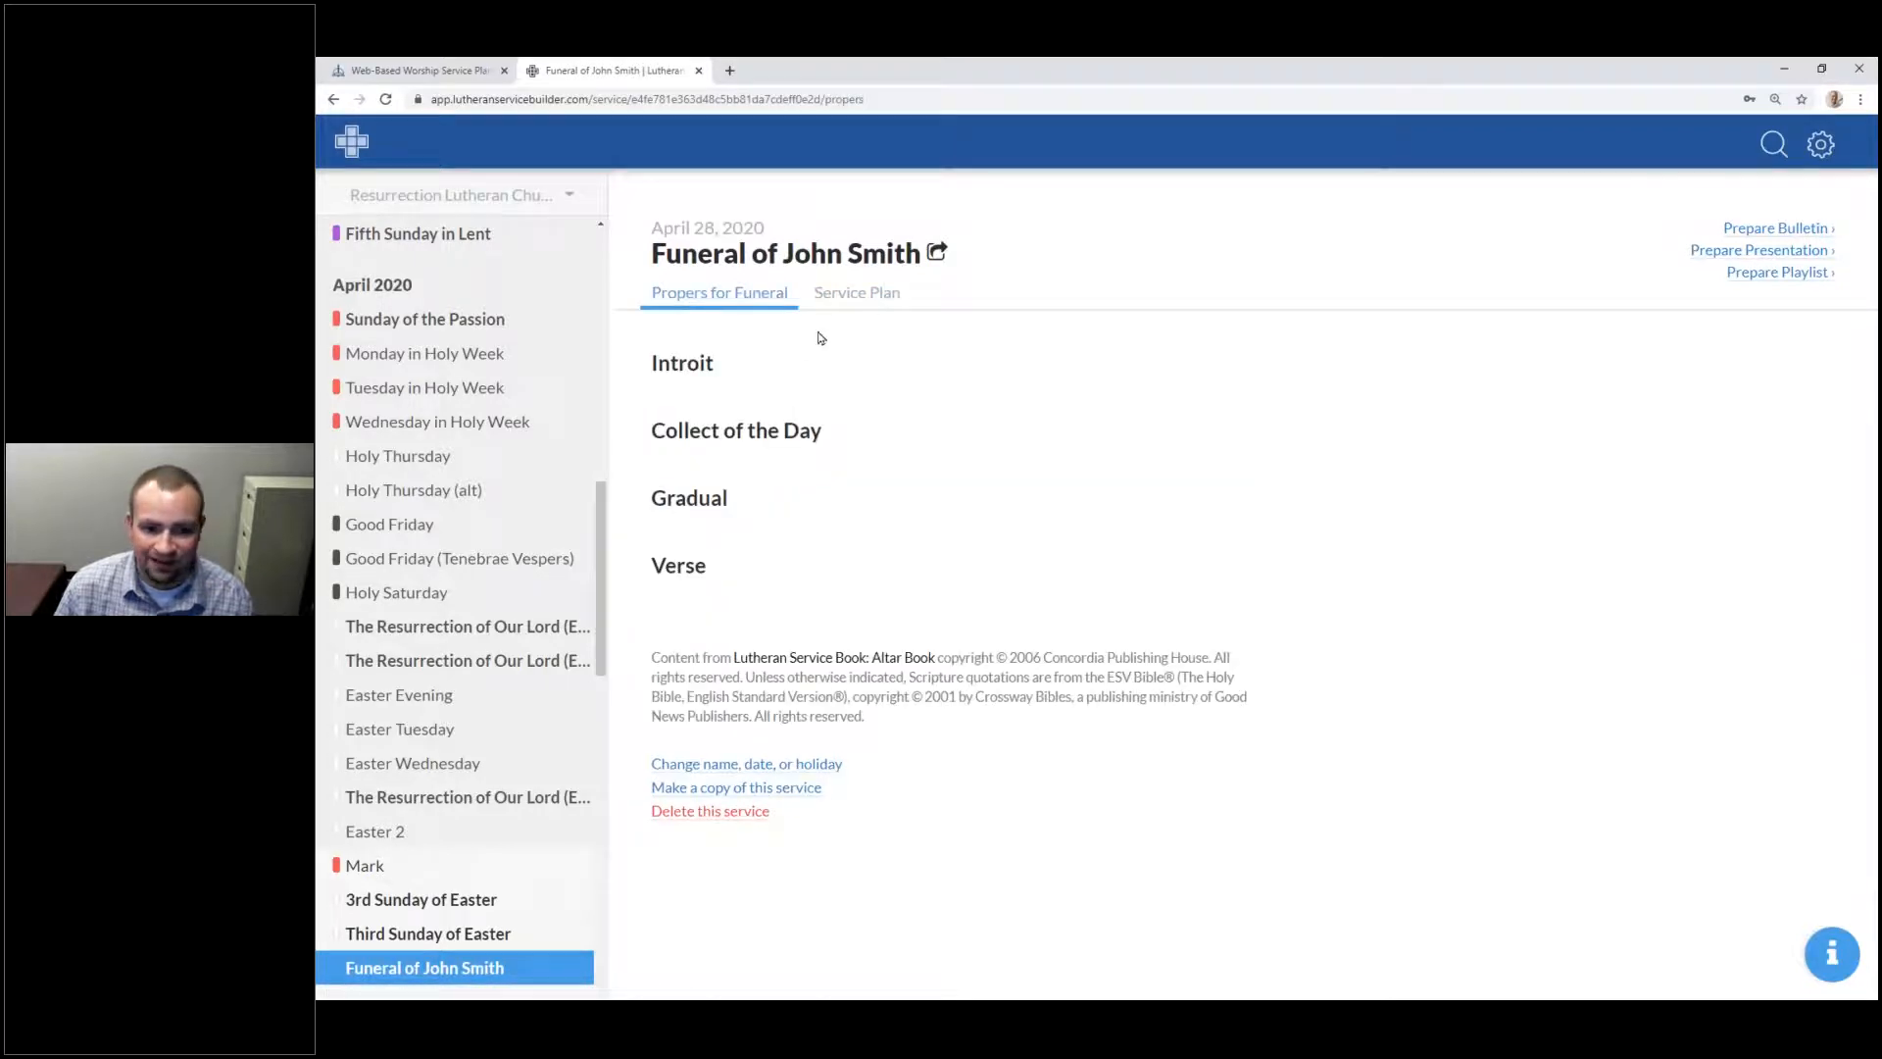
pyautogui.click(846, 297)
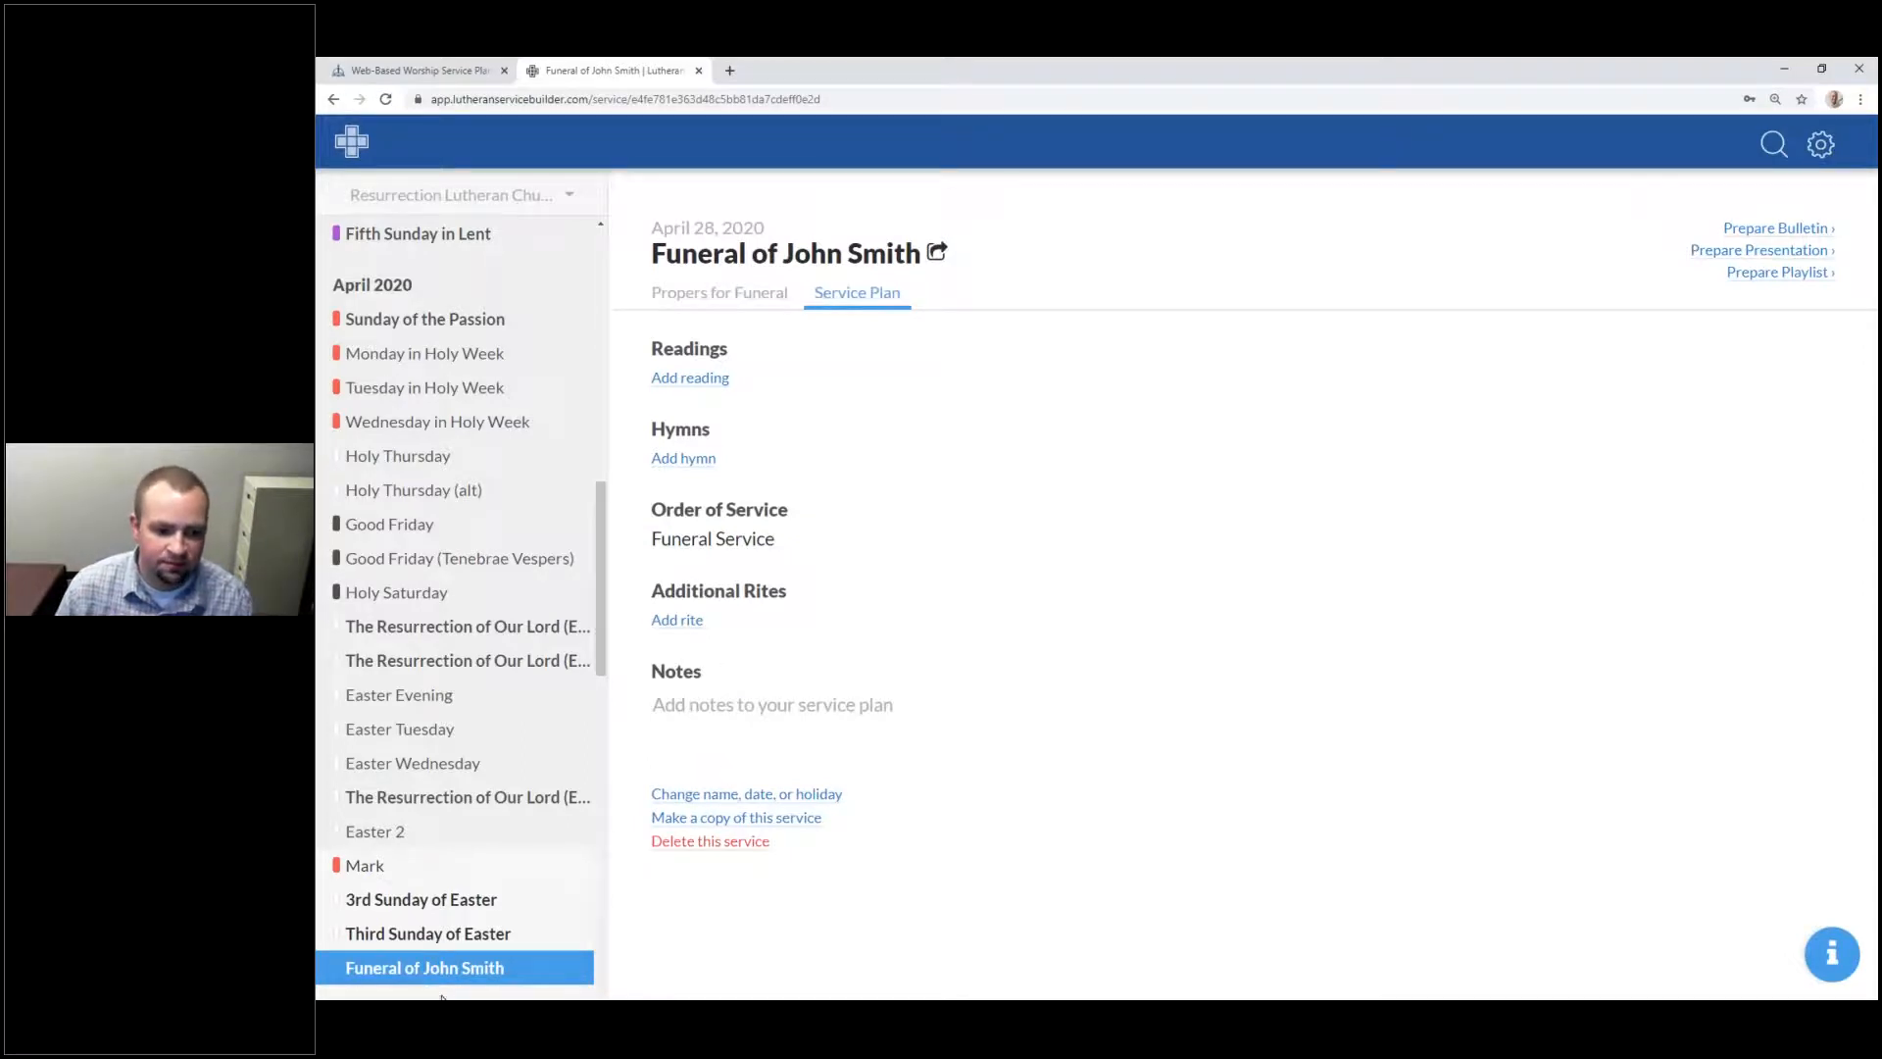
pyautogui.click(435, 935)
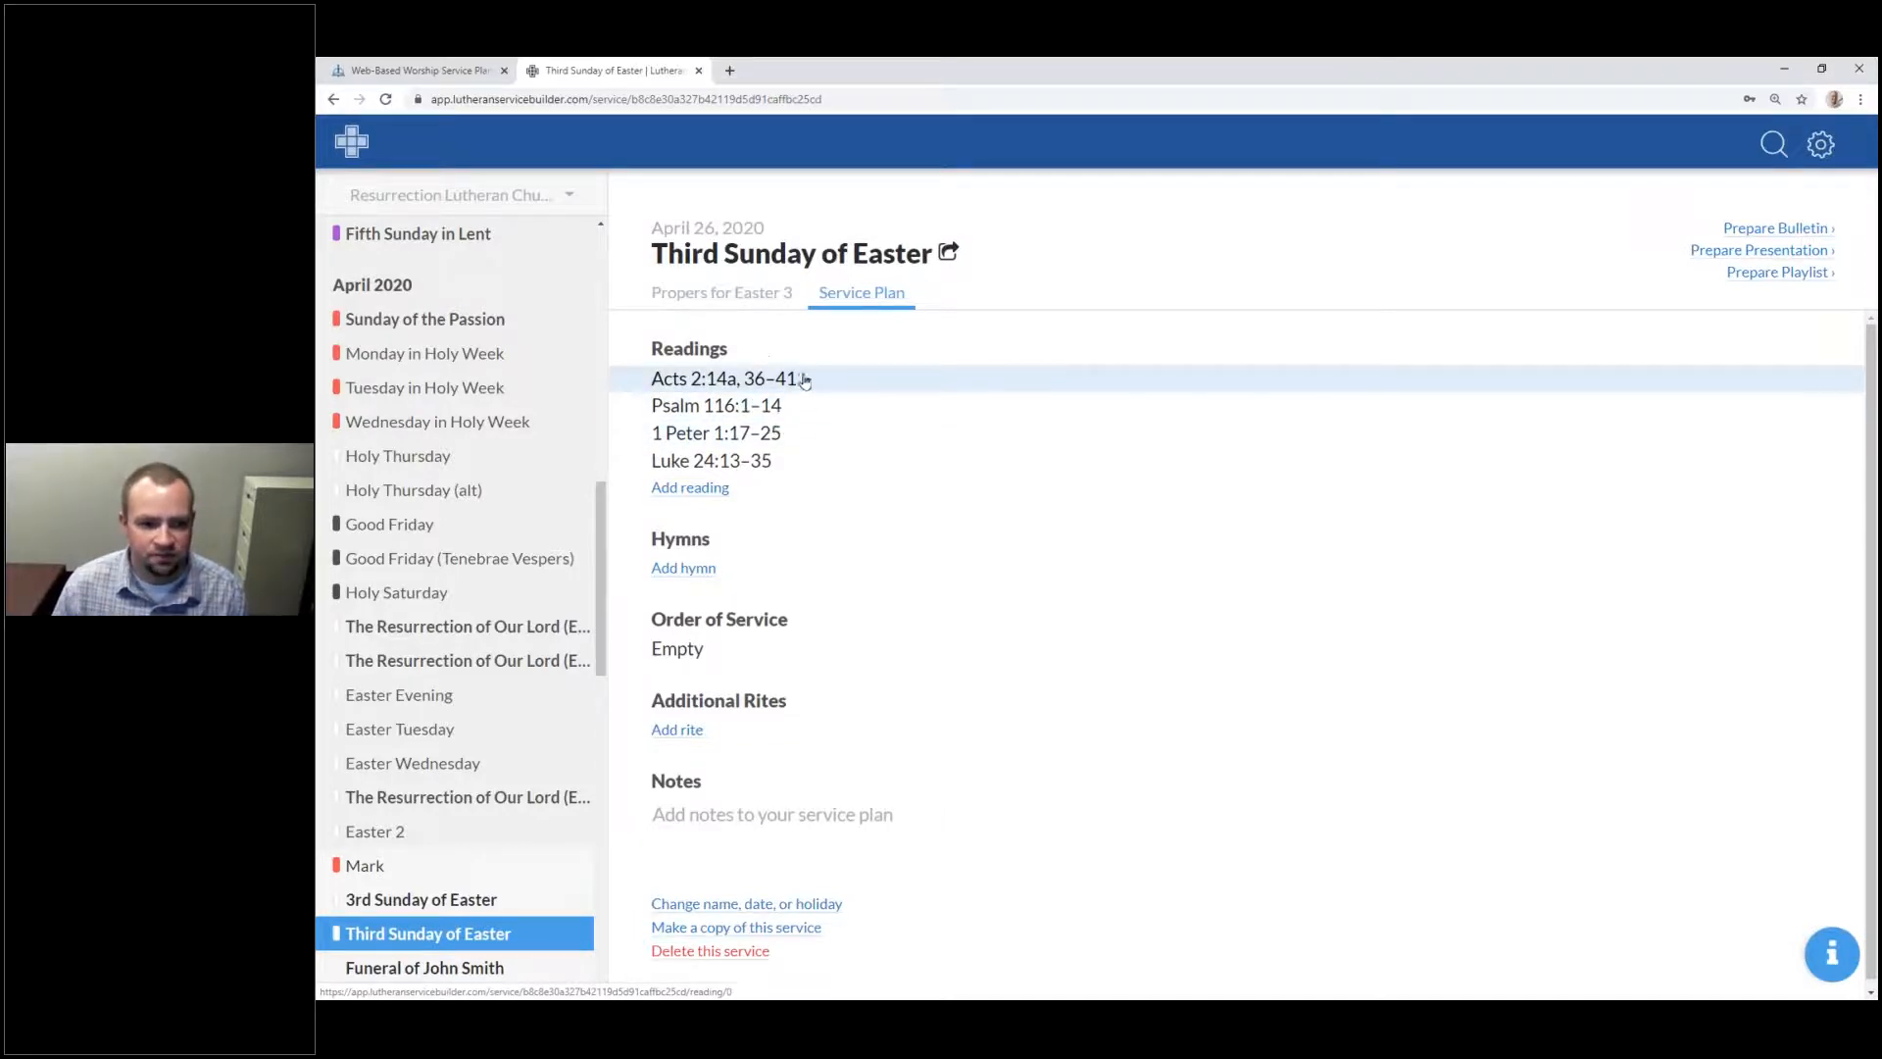
pyautogui.click(789, 381)
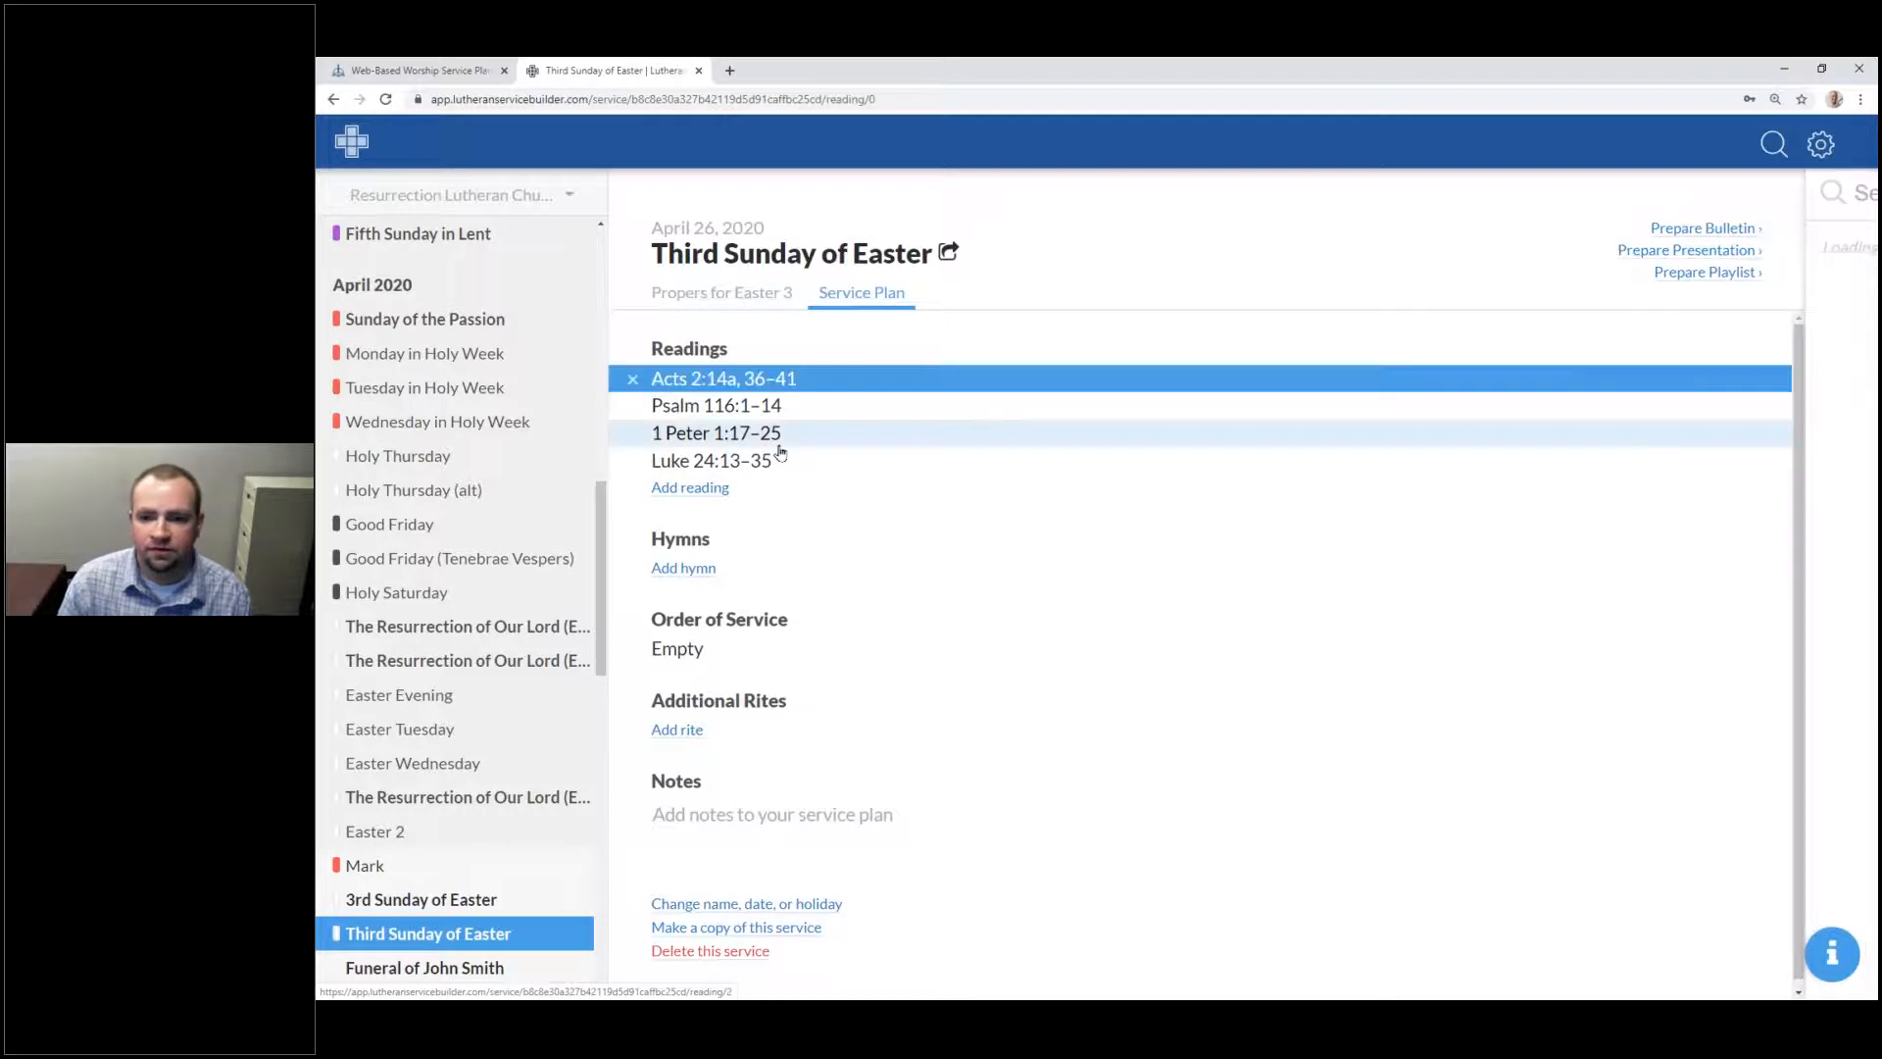
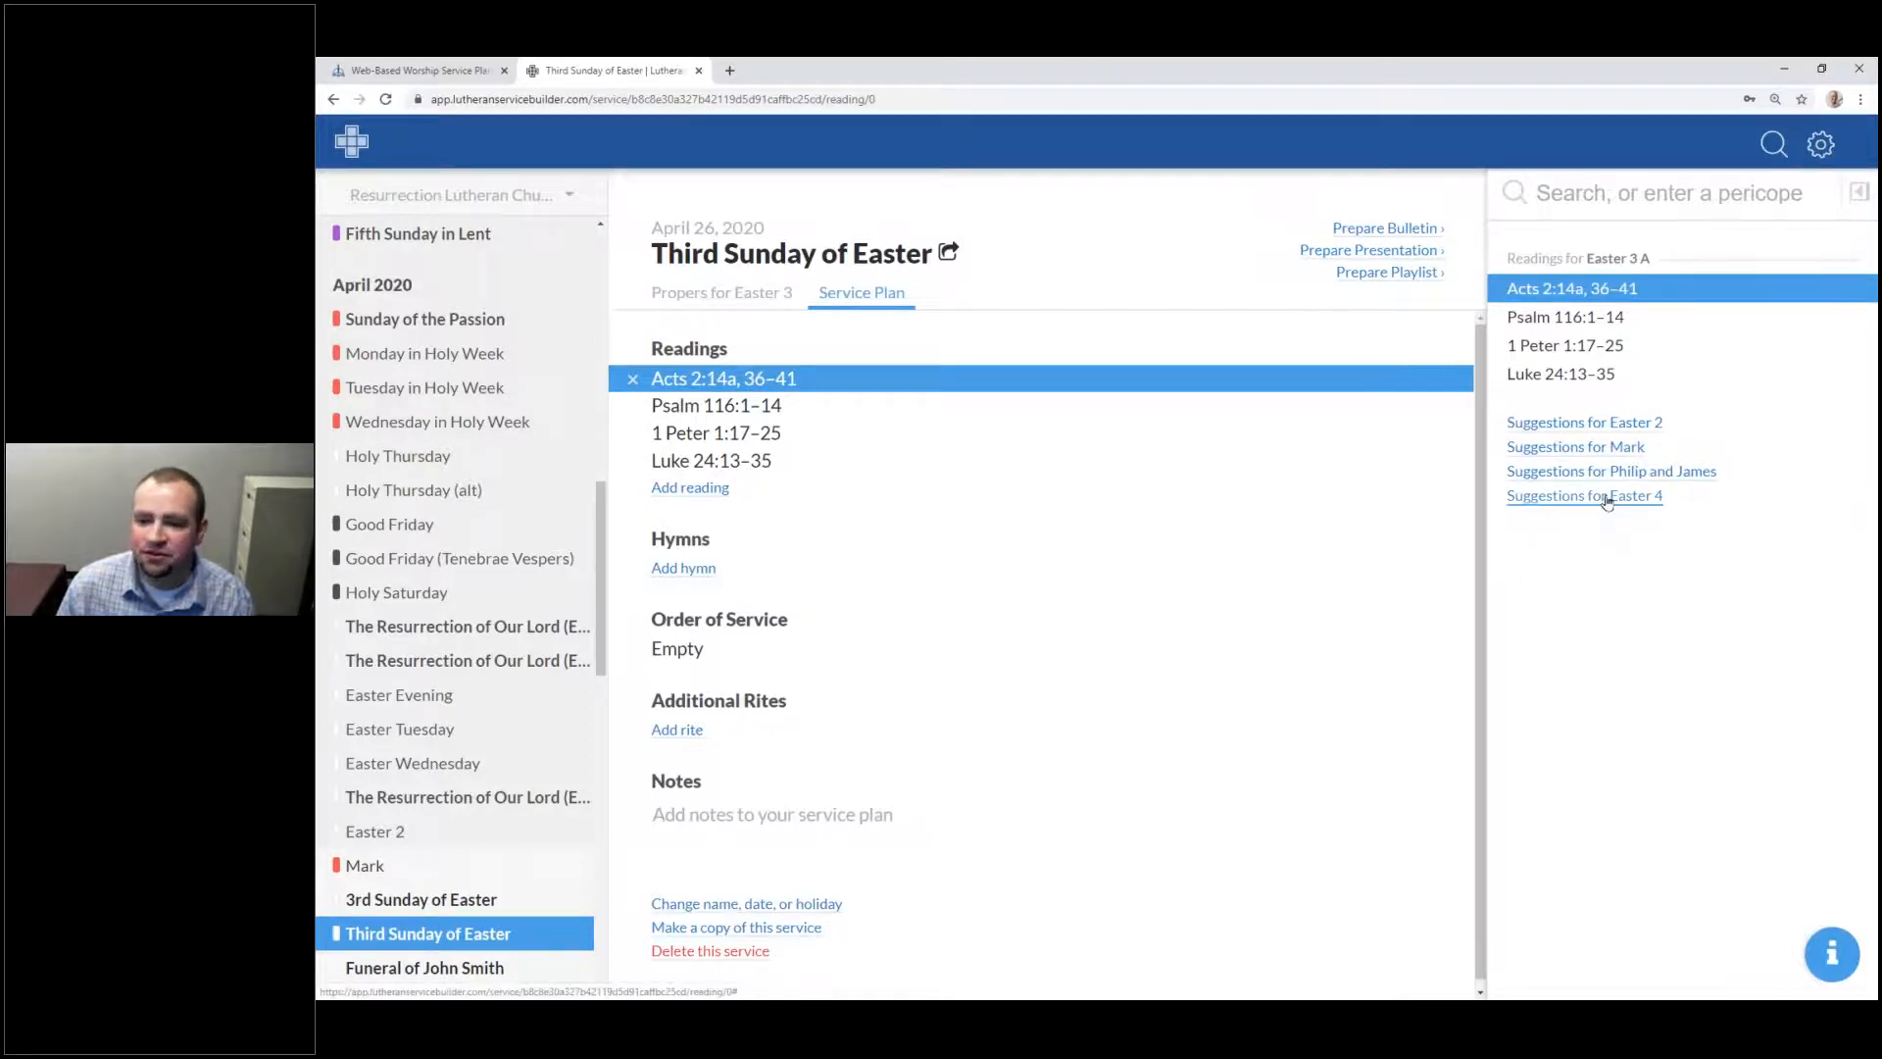
# Step: Compare the Easter 2 and Easter 4 reading suggestions, then select the Luke 24:13–35 Gospel reading
pyautogui.click(1612, 422)
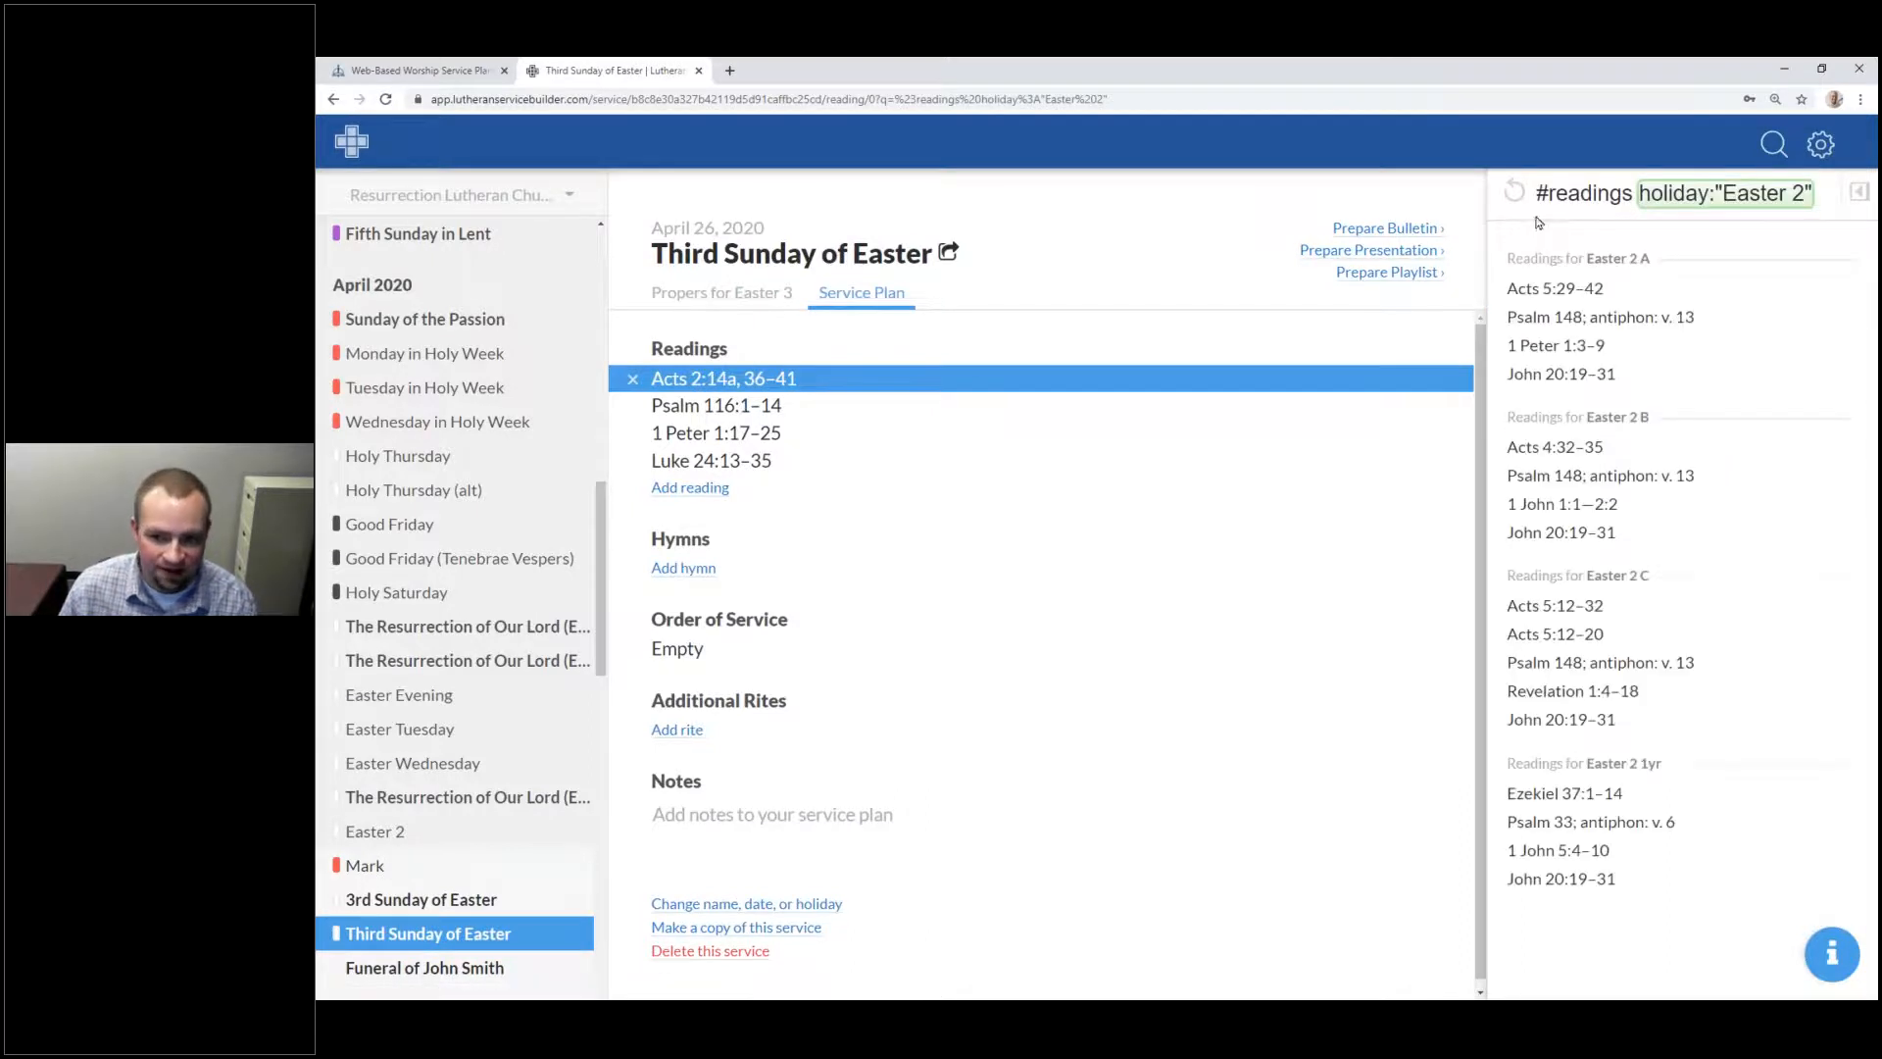
pyautogui.click(1516, 193)
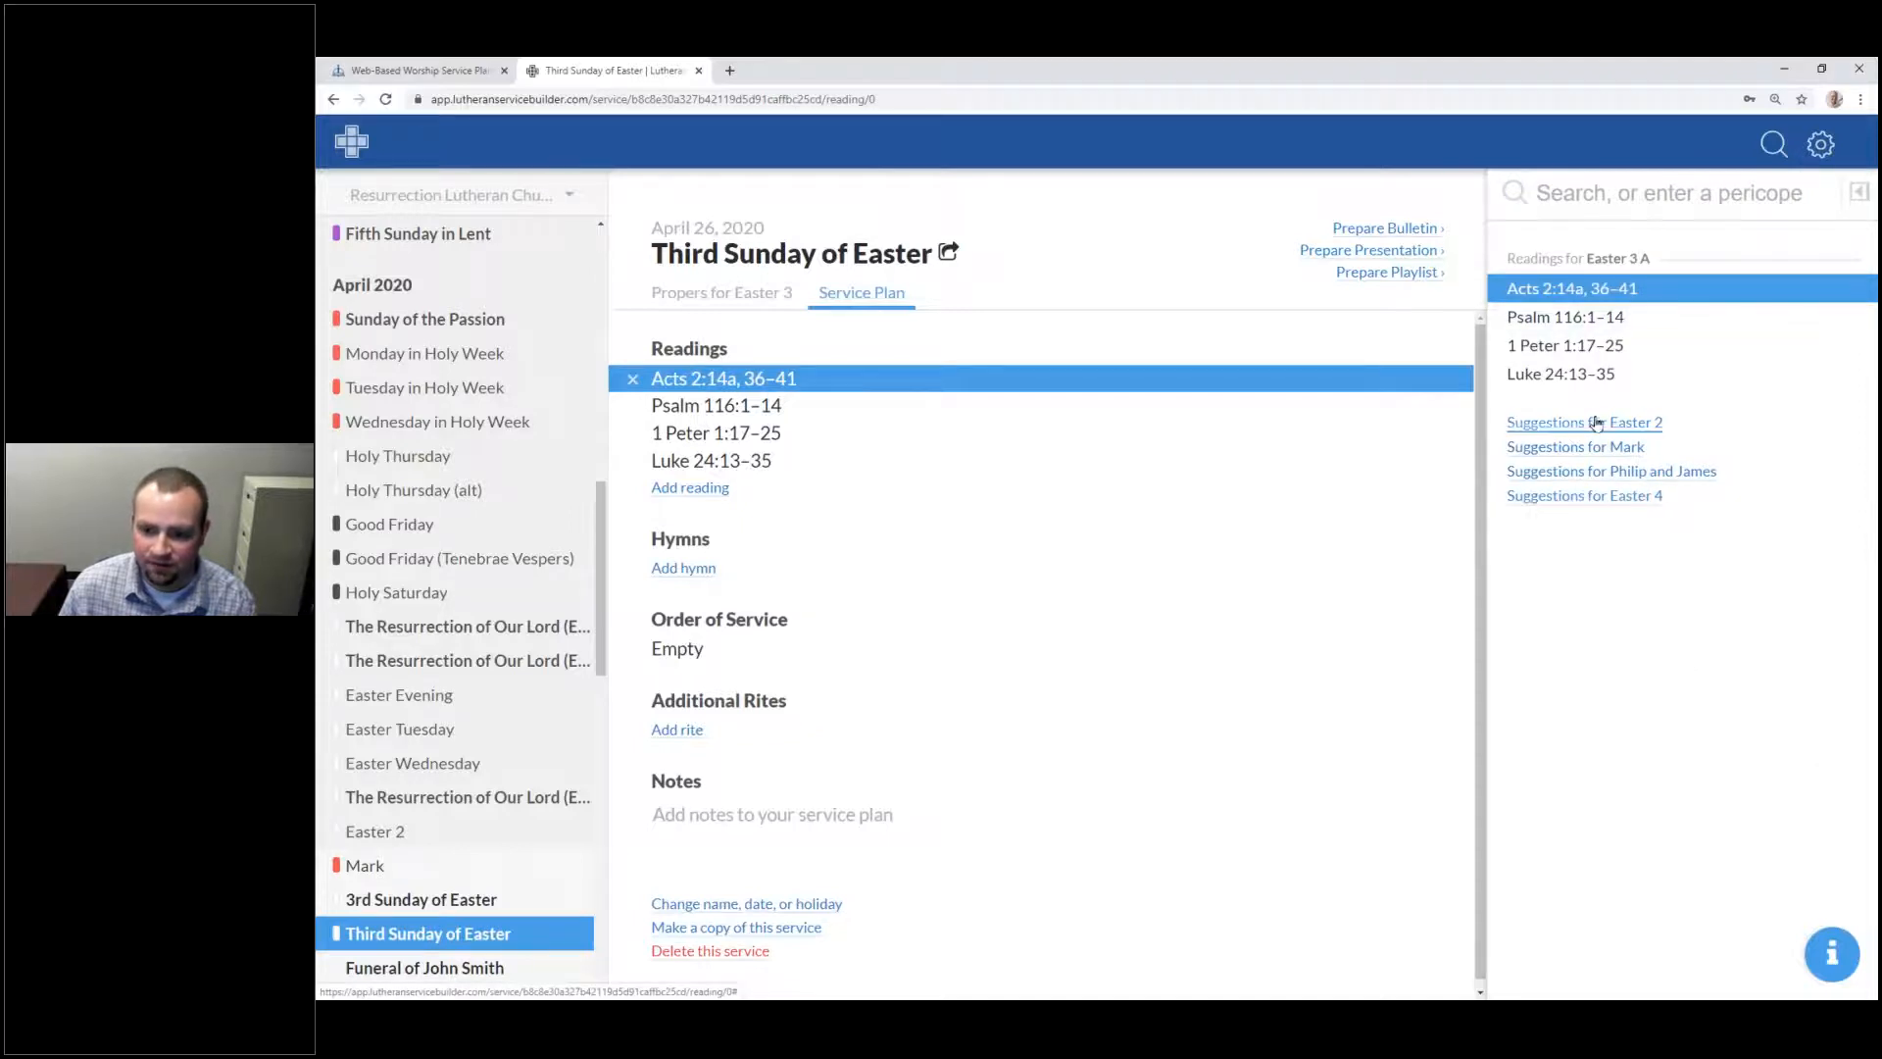
pyautogui.click(1608, 498)
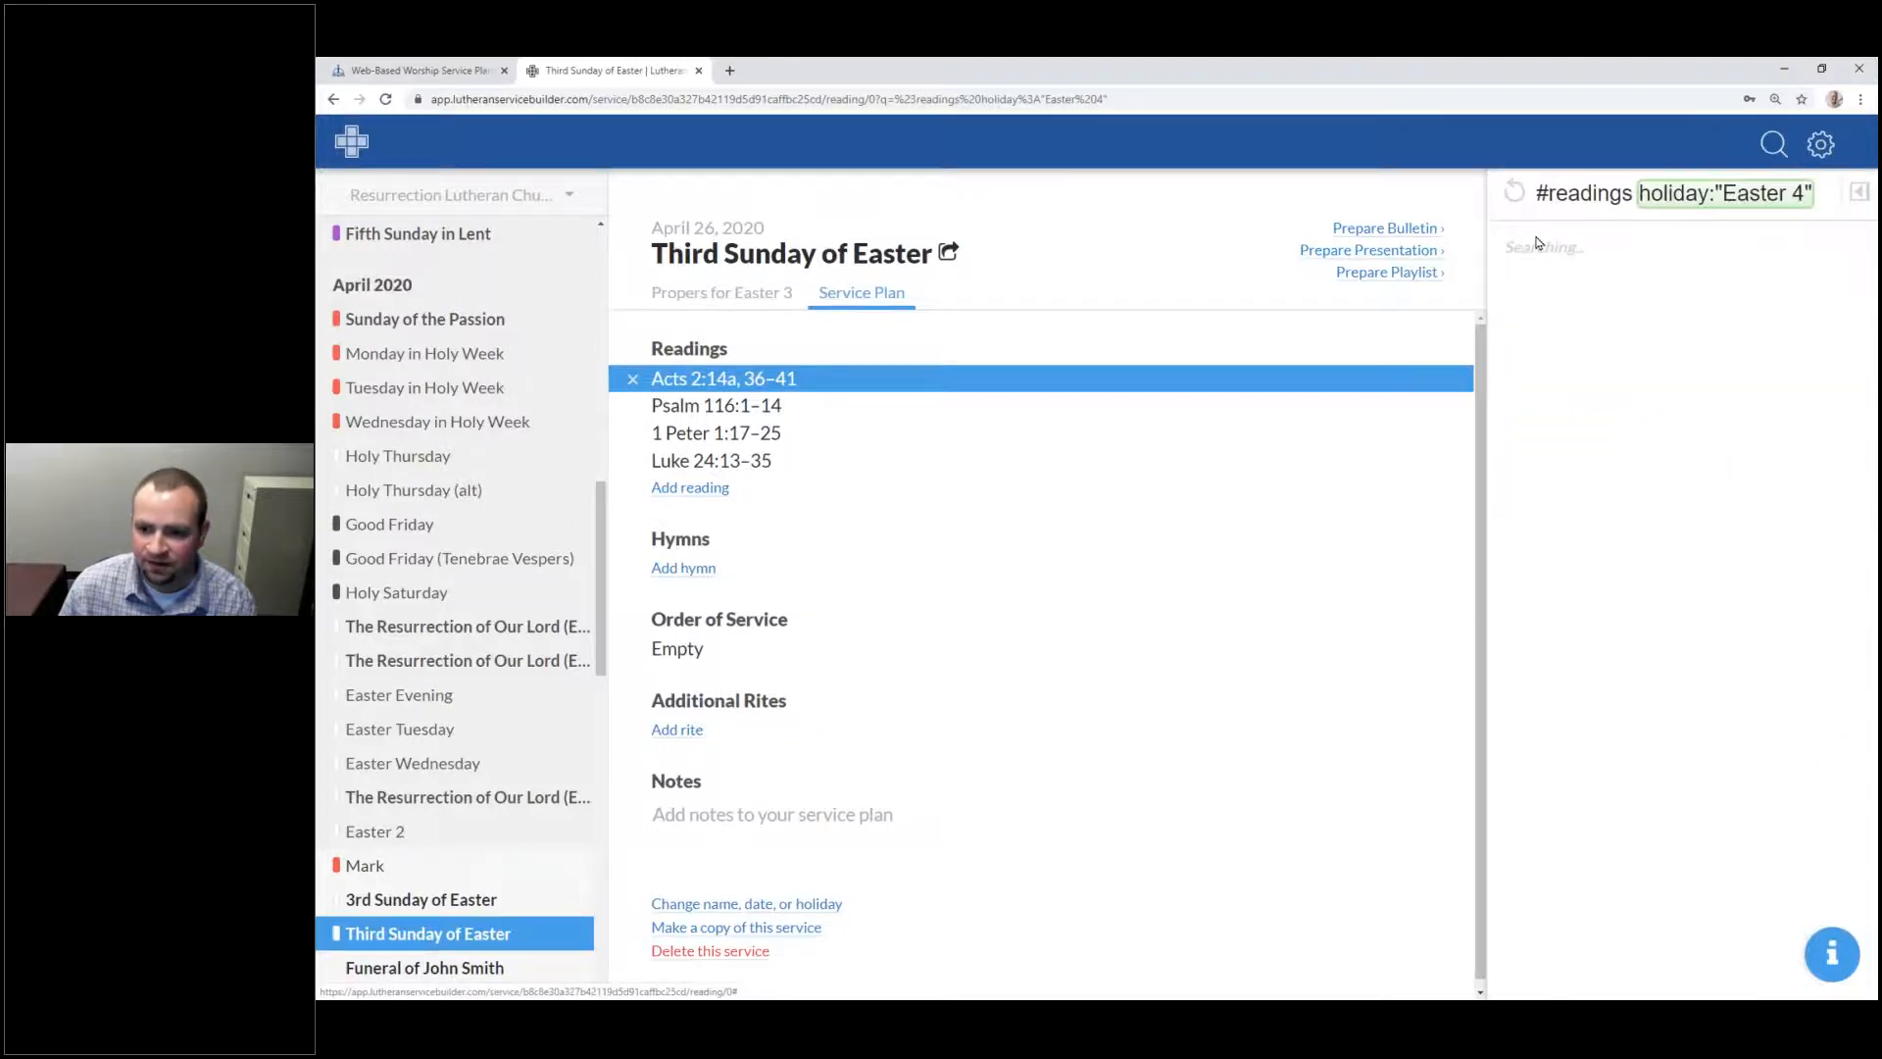
pyautogui.click(1519, 199)
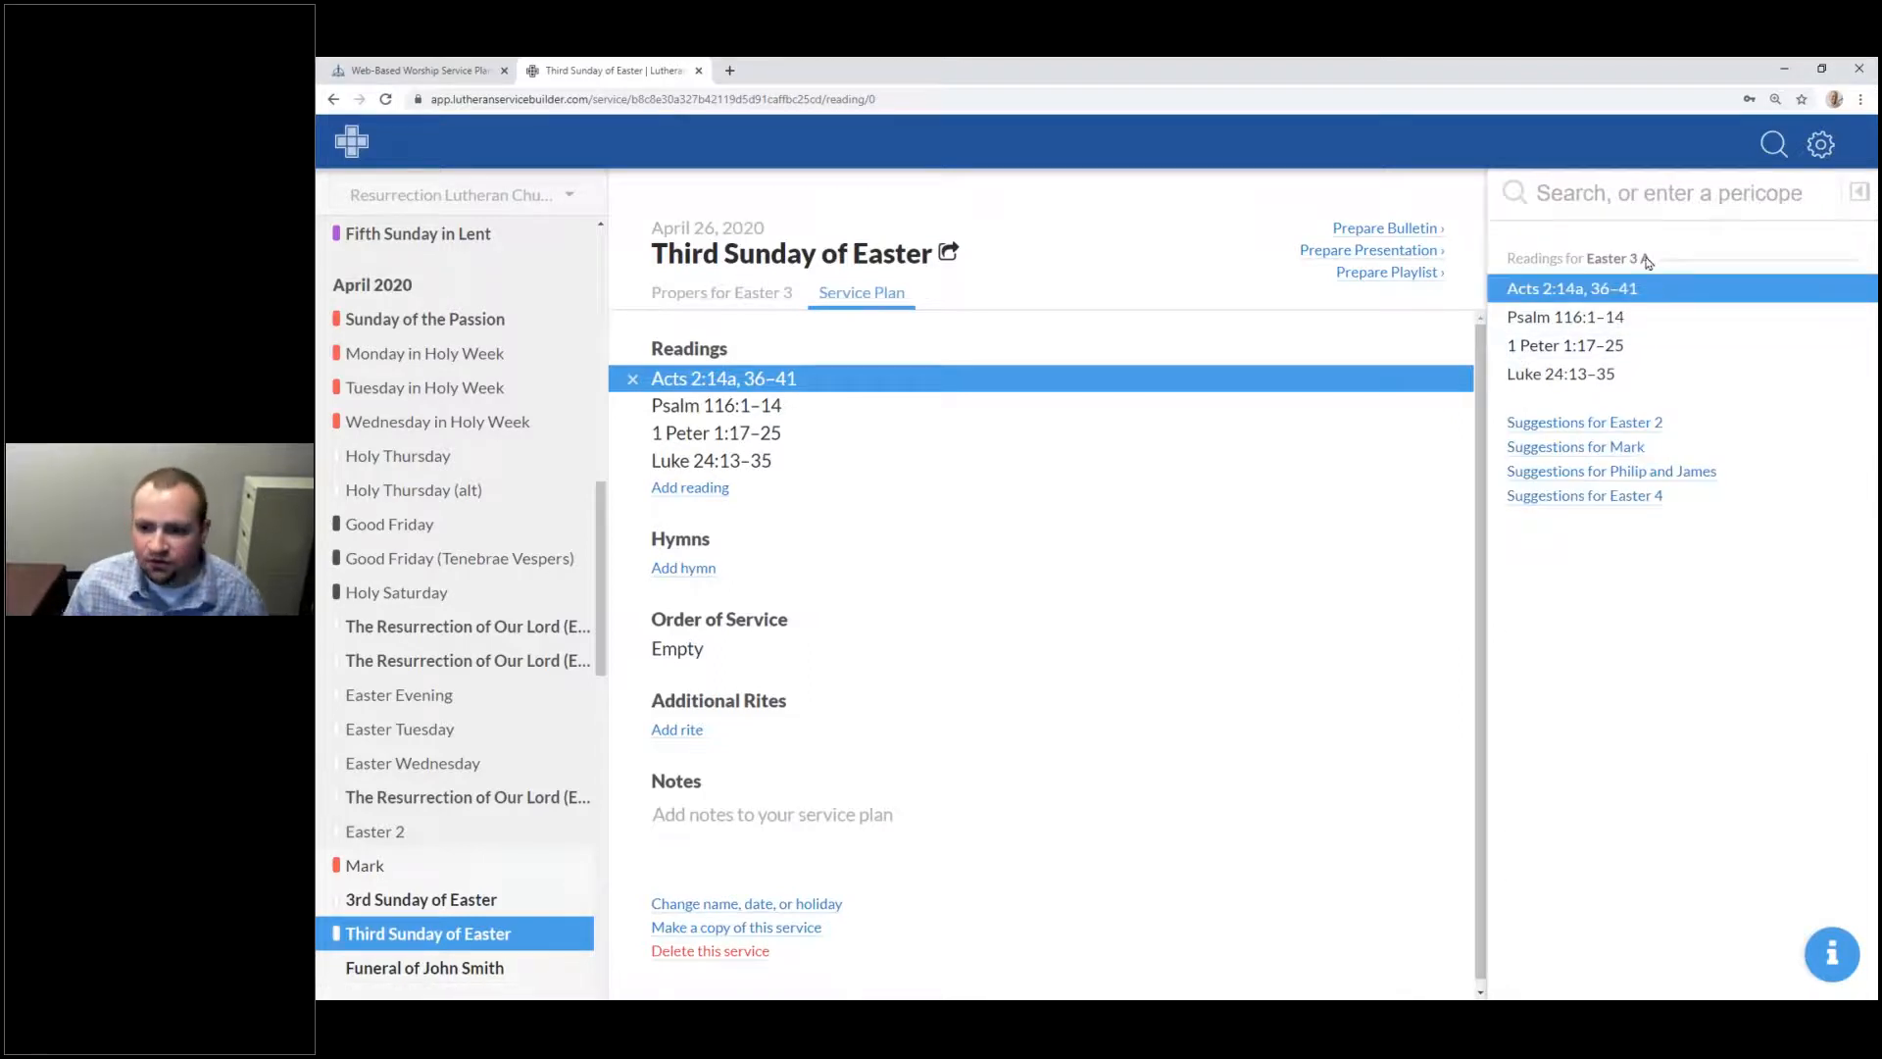
pyautogui.click(1654, 205)
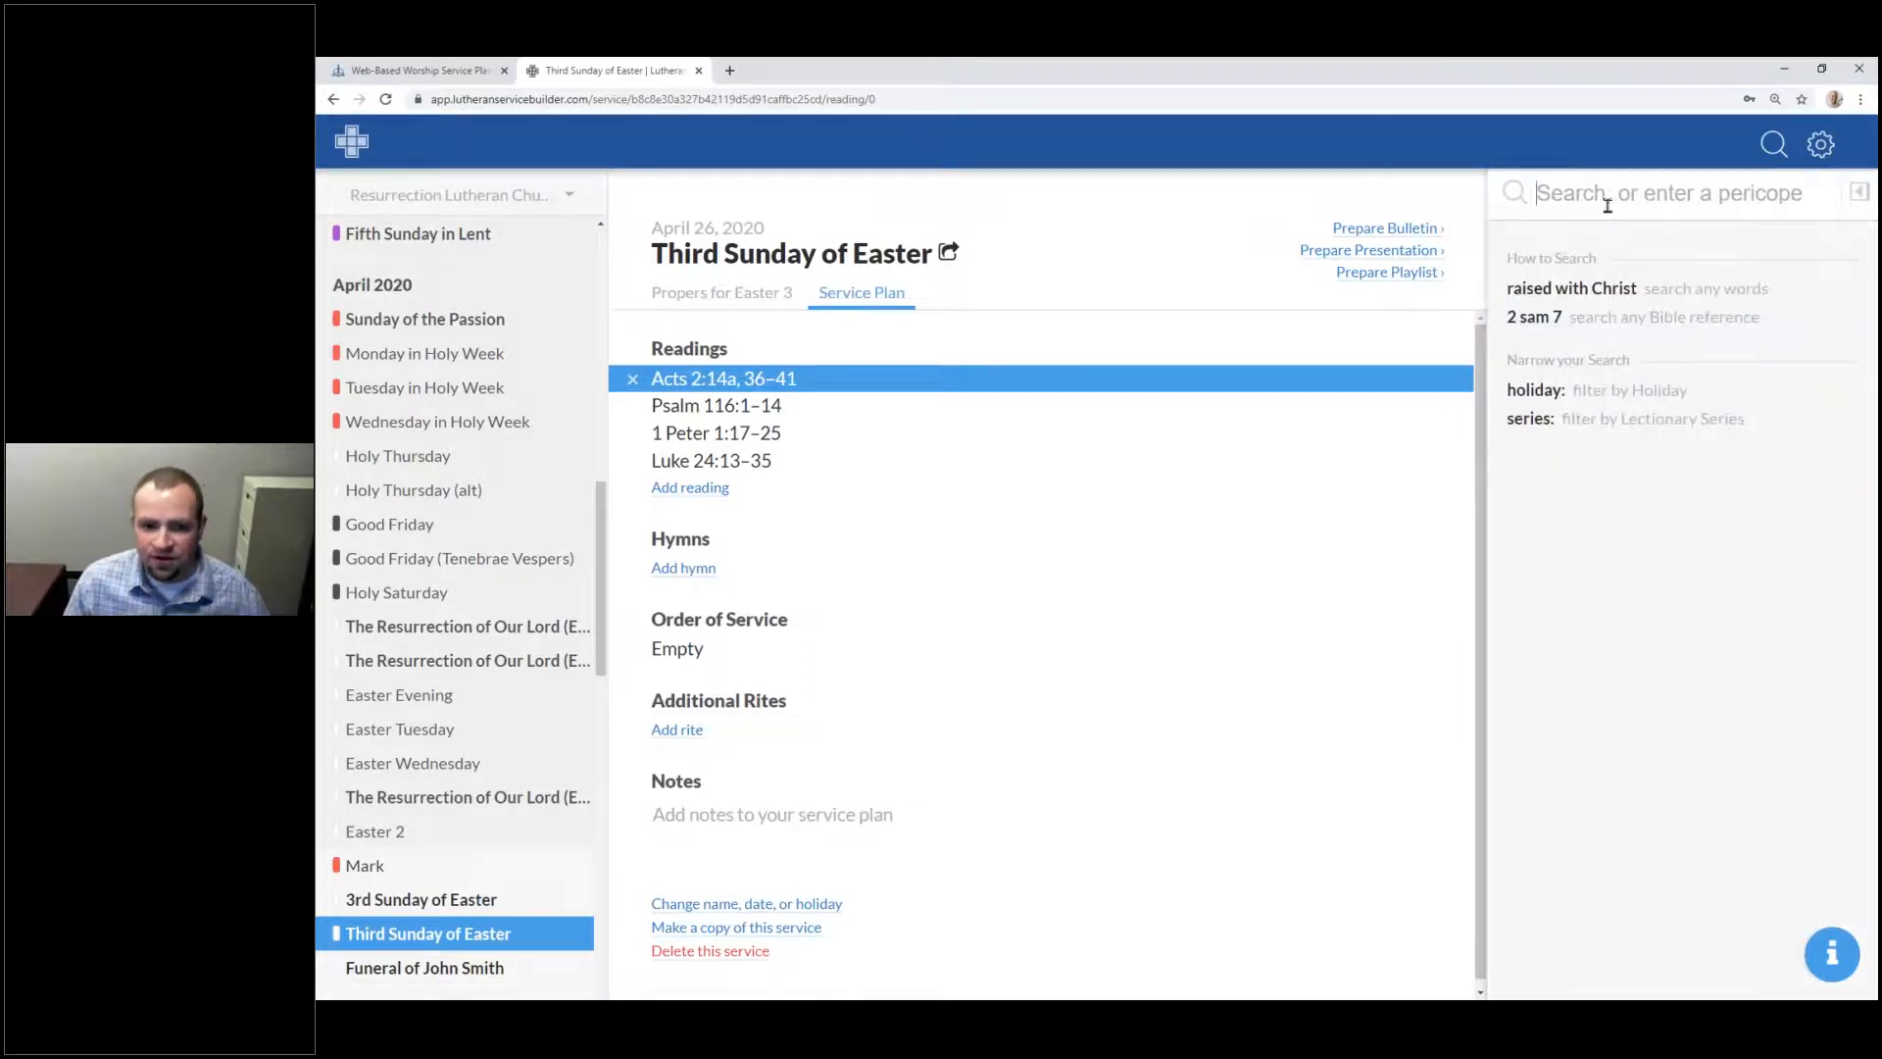
pyautogui.click(718, 464)
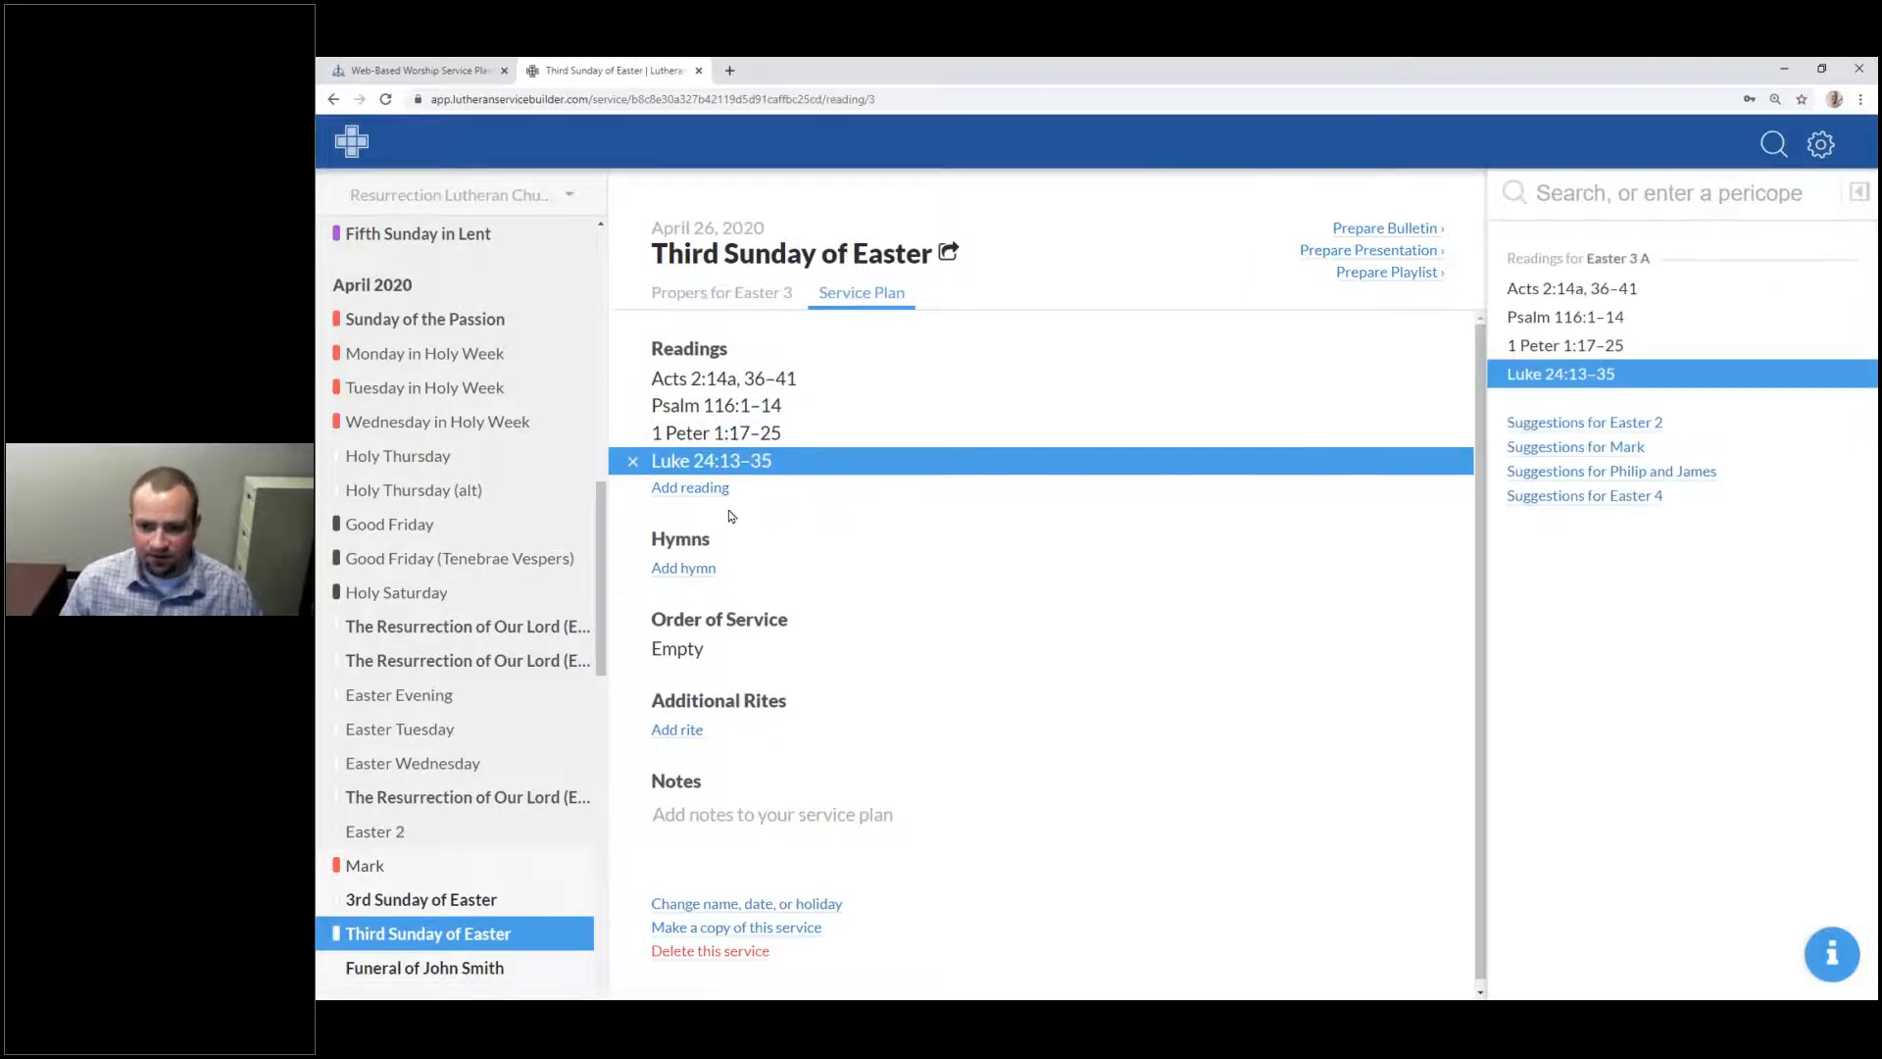
# Step: Preview Luke 24:13–35's full 'On the Road to Emmaus' text and its related-scripture info
pyautogui.click(1859, 194)
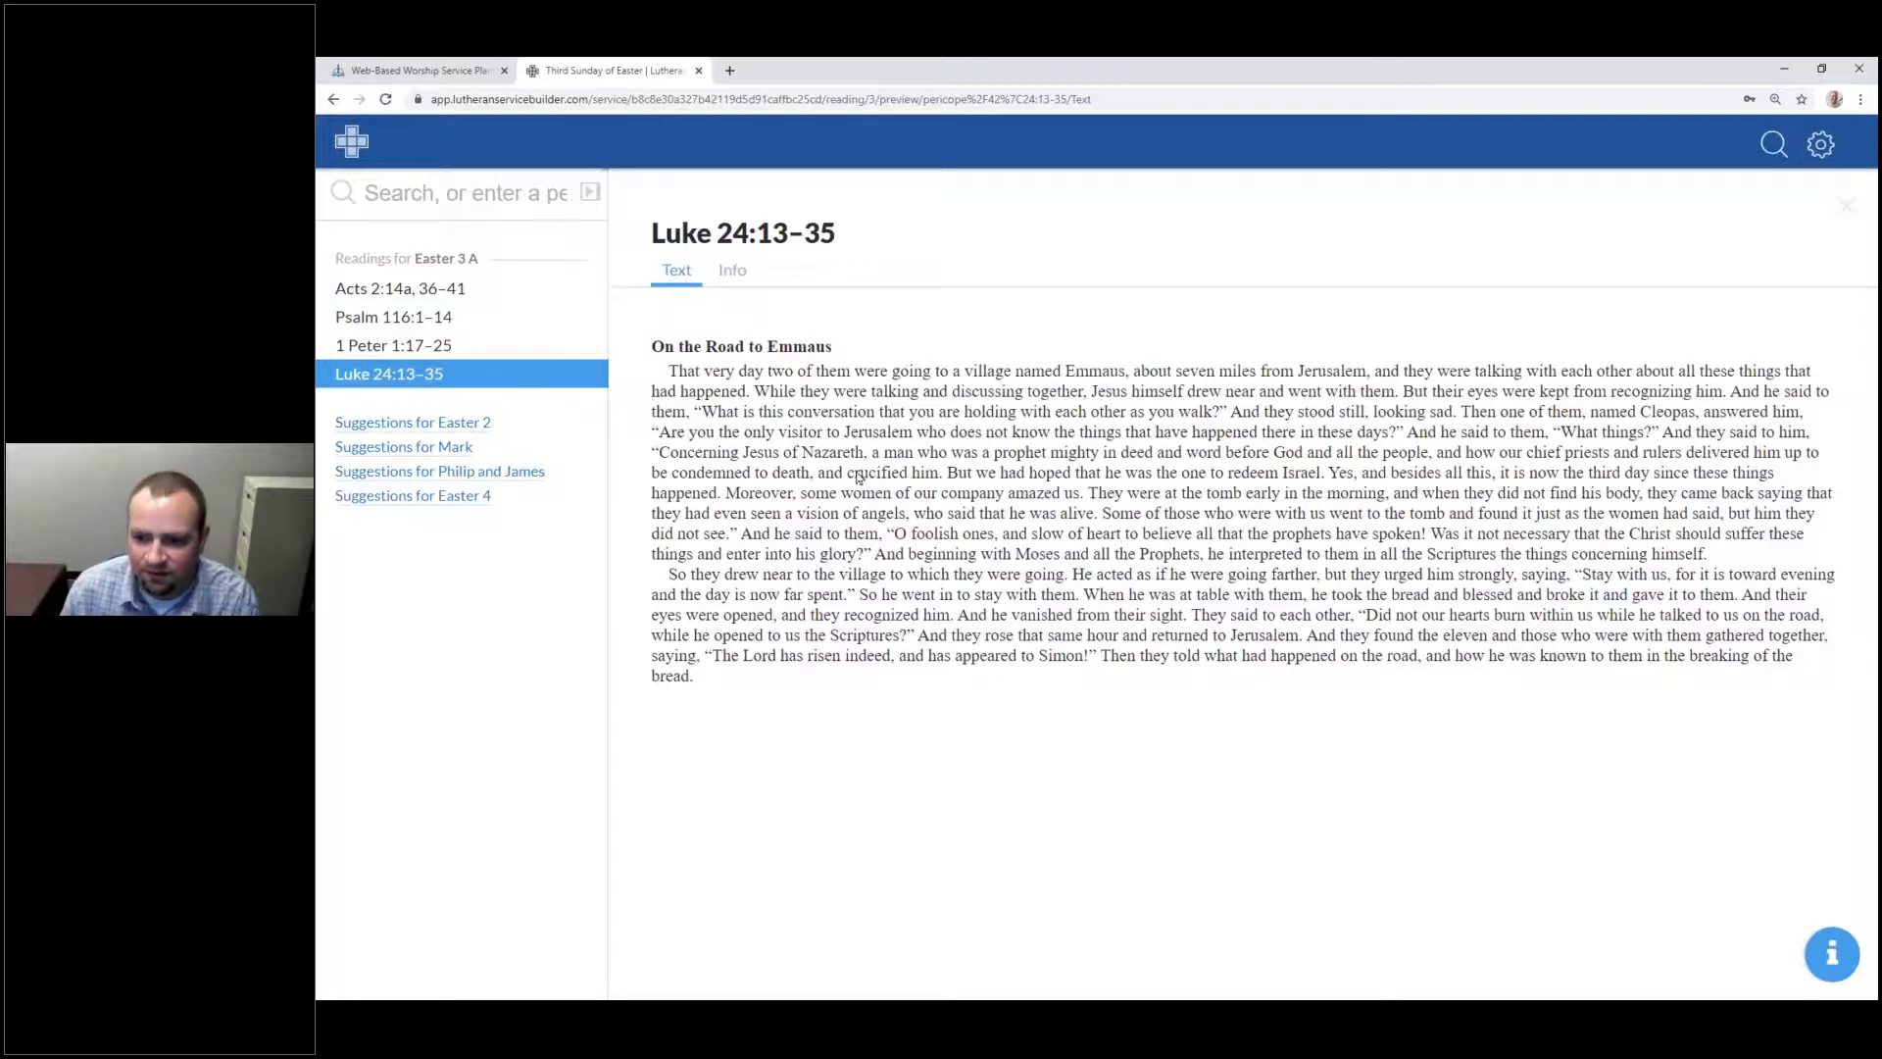
pyautogui.click(731, 271)
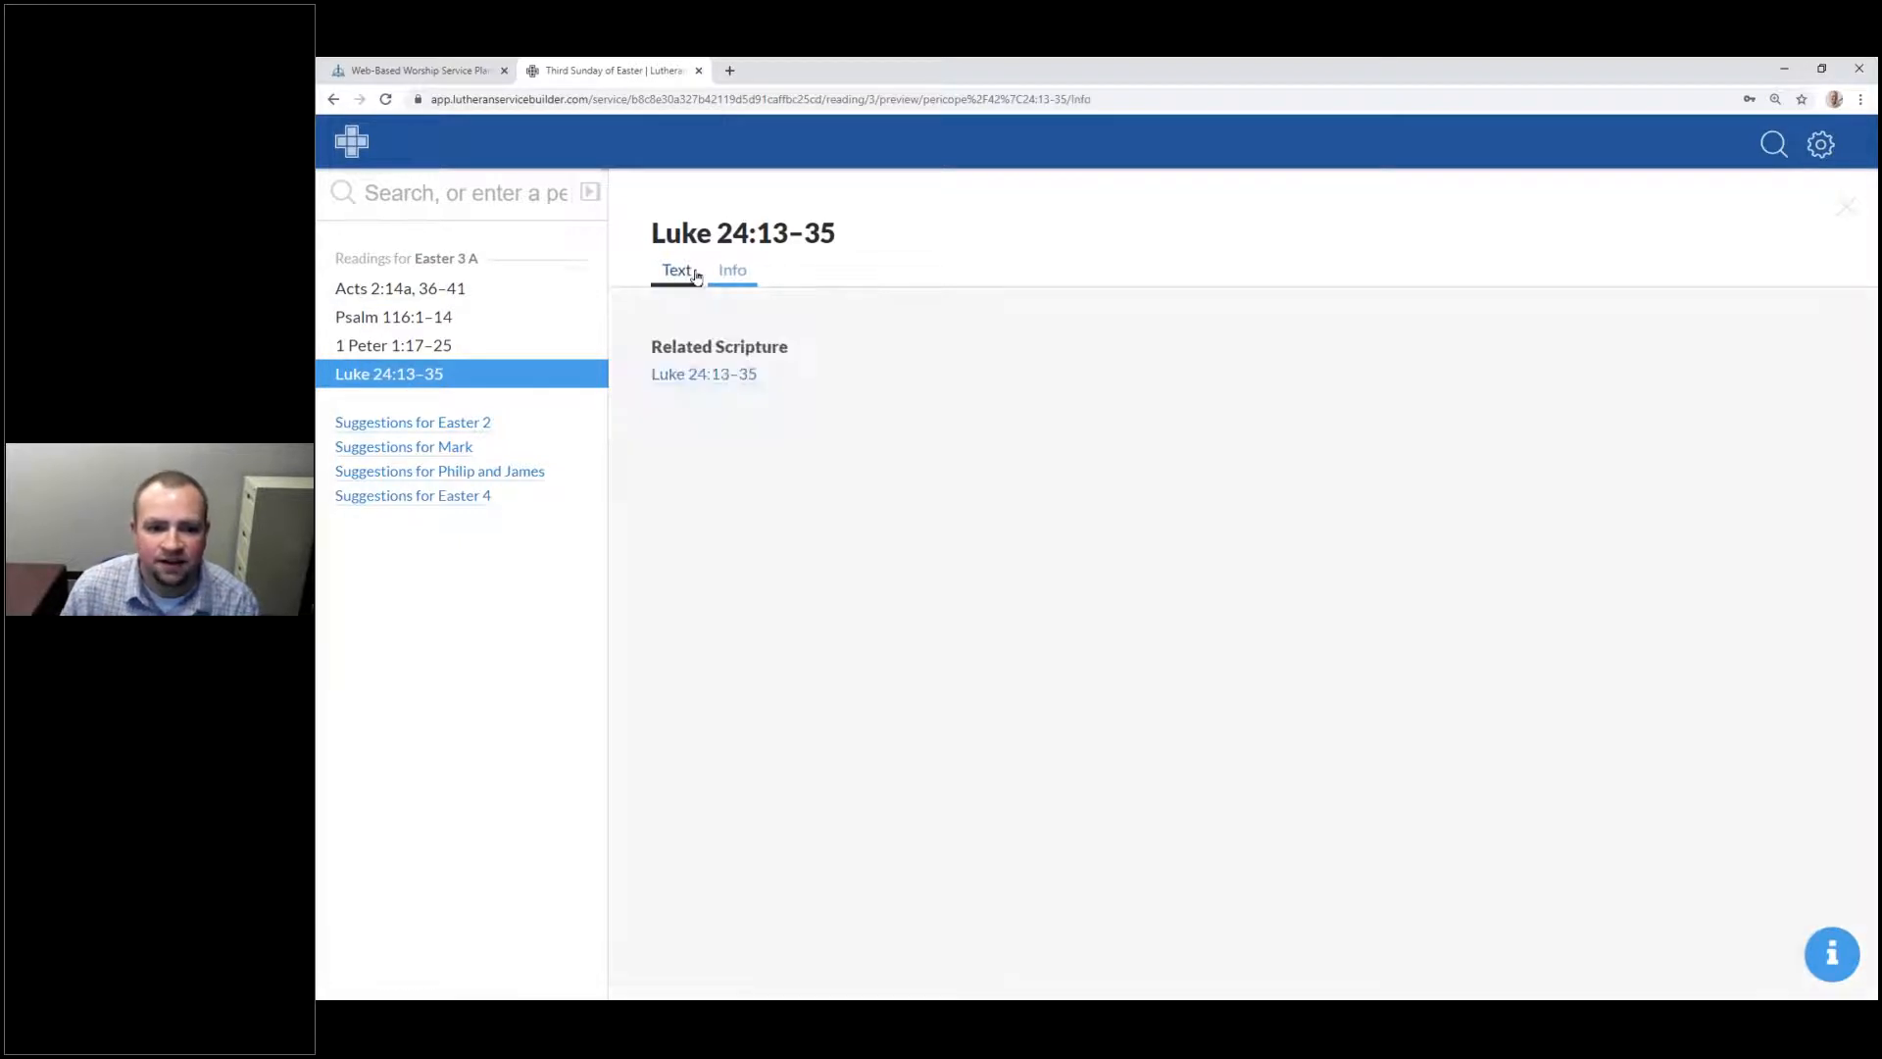
pyautogui.click(691, 274)
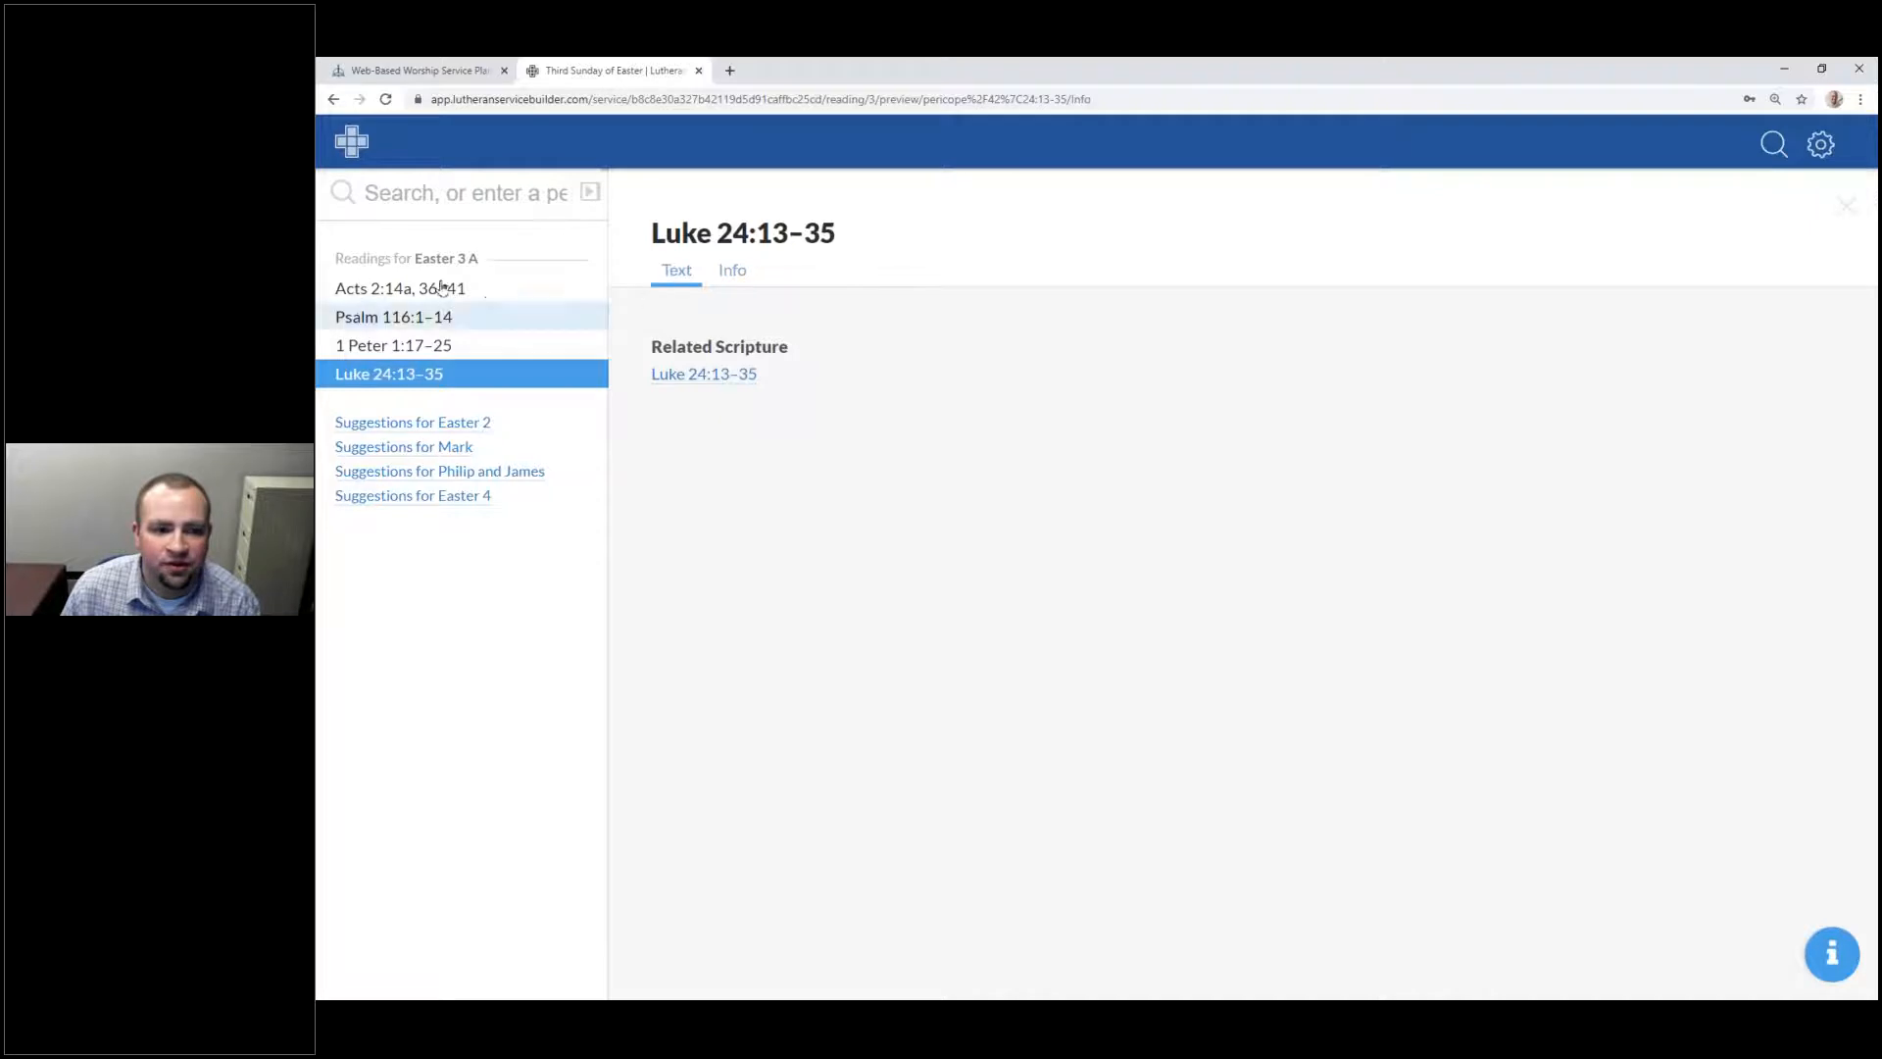
pyautogui.click(455, 195)
# Step: Search for Luke 24:13-16, then revise the range to Luke 24:13-20
pyautogui.write('L')
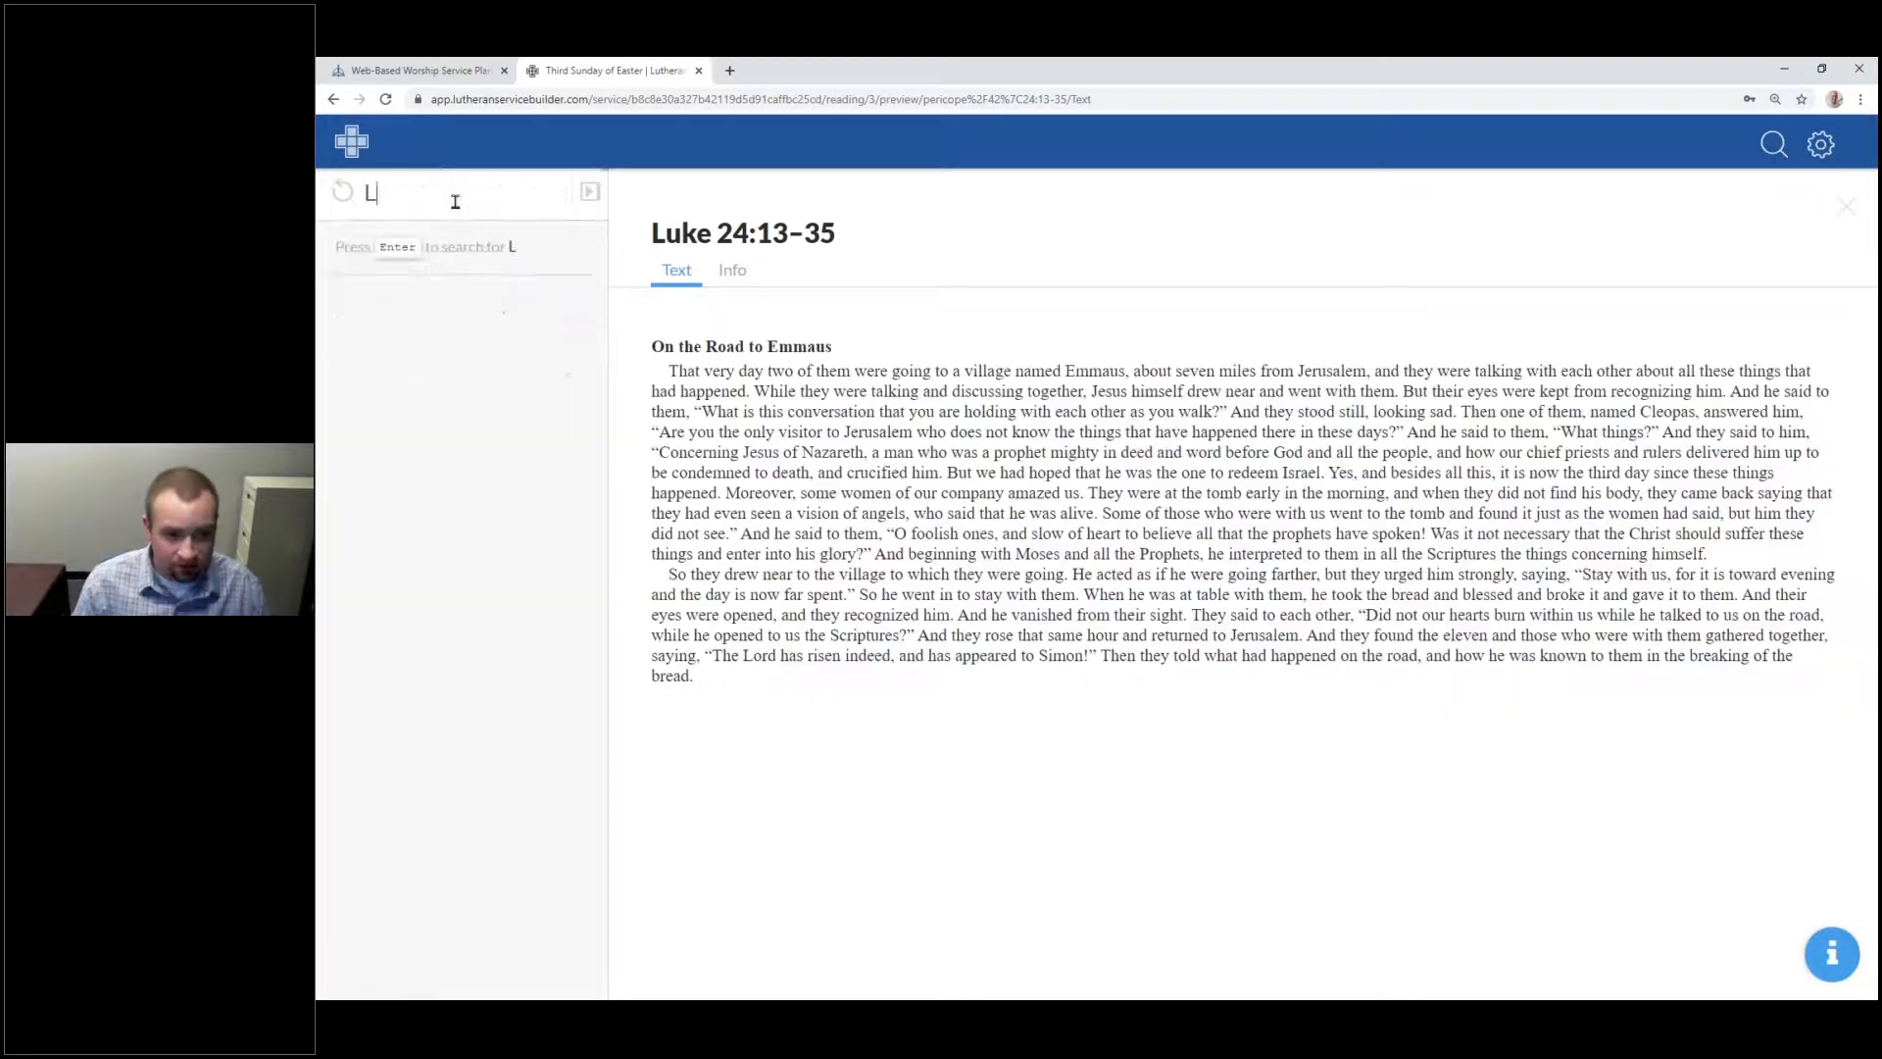
pyautogui.write('uke 24')
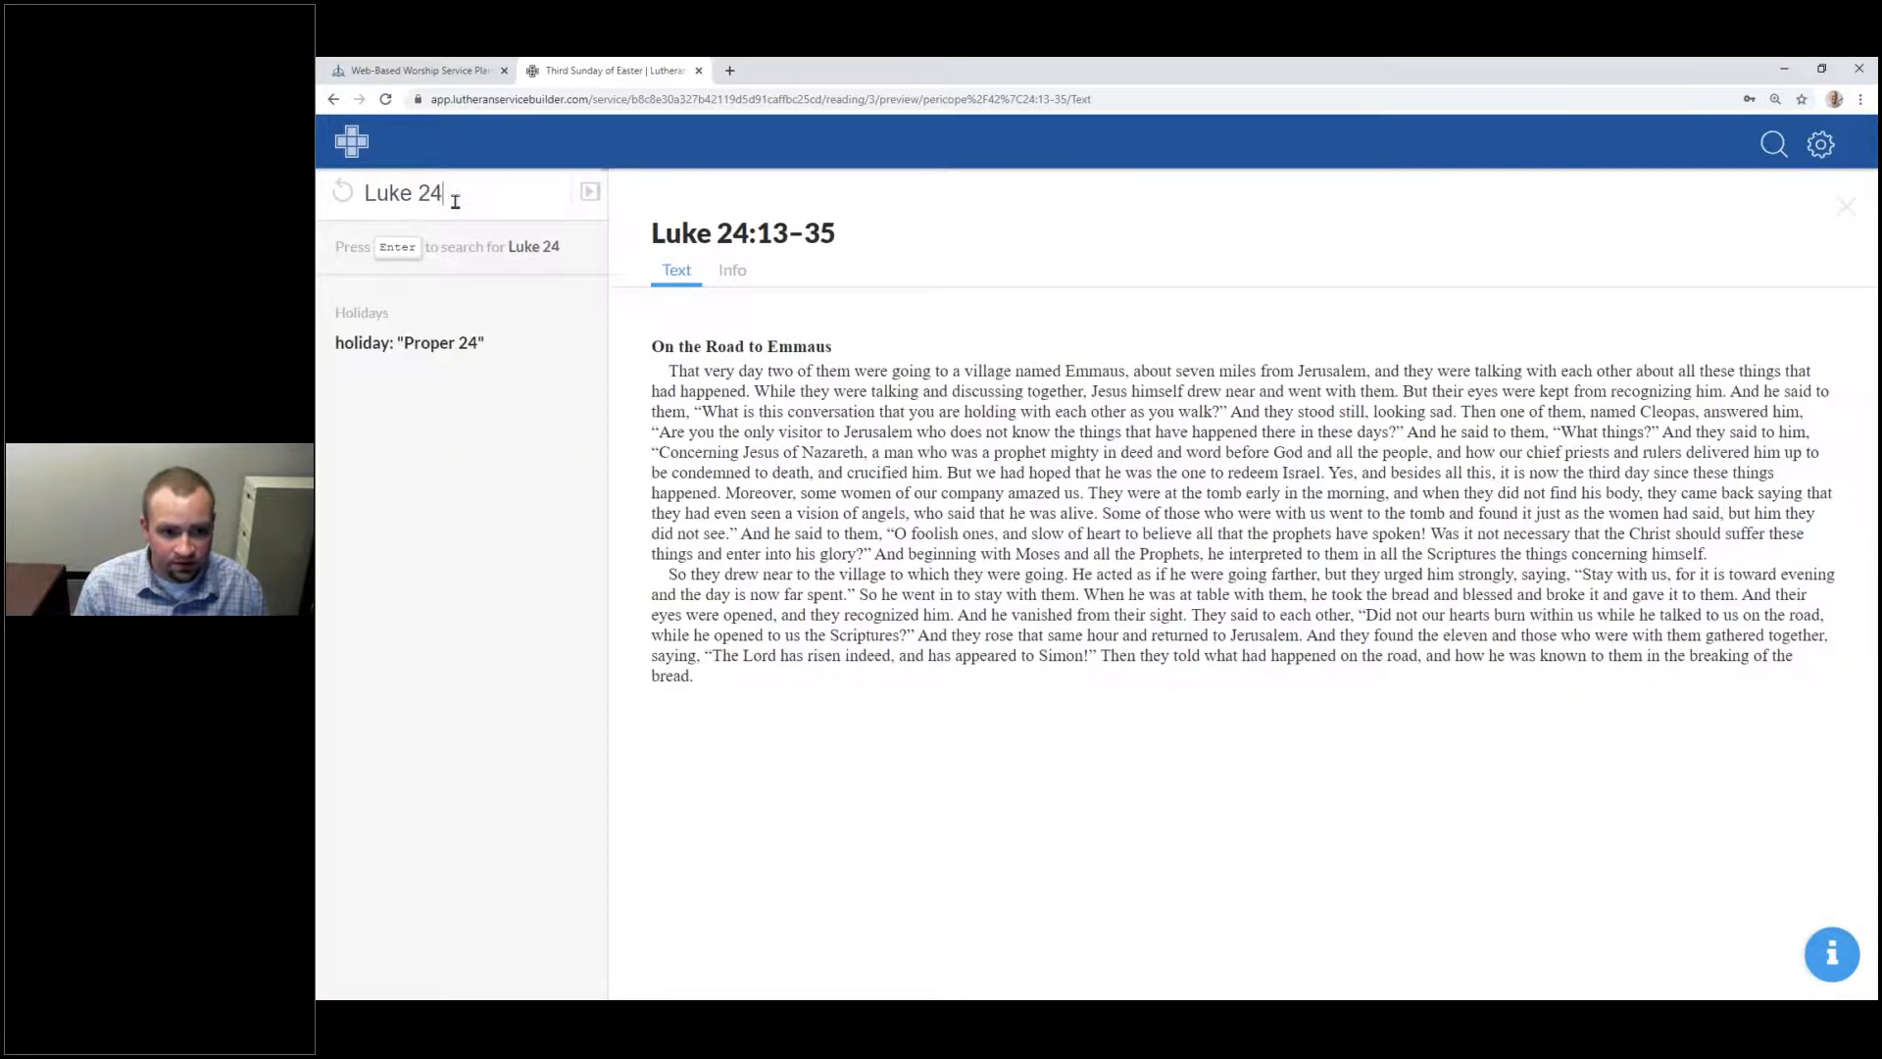
pyautogui.write(':13-16')
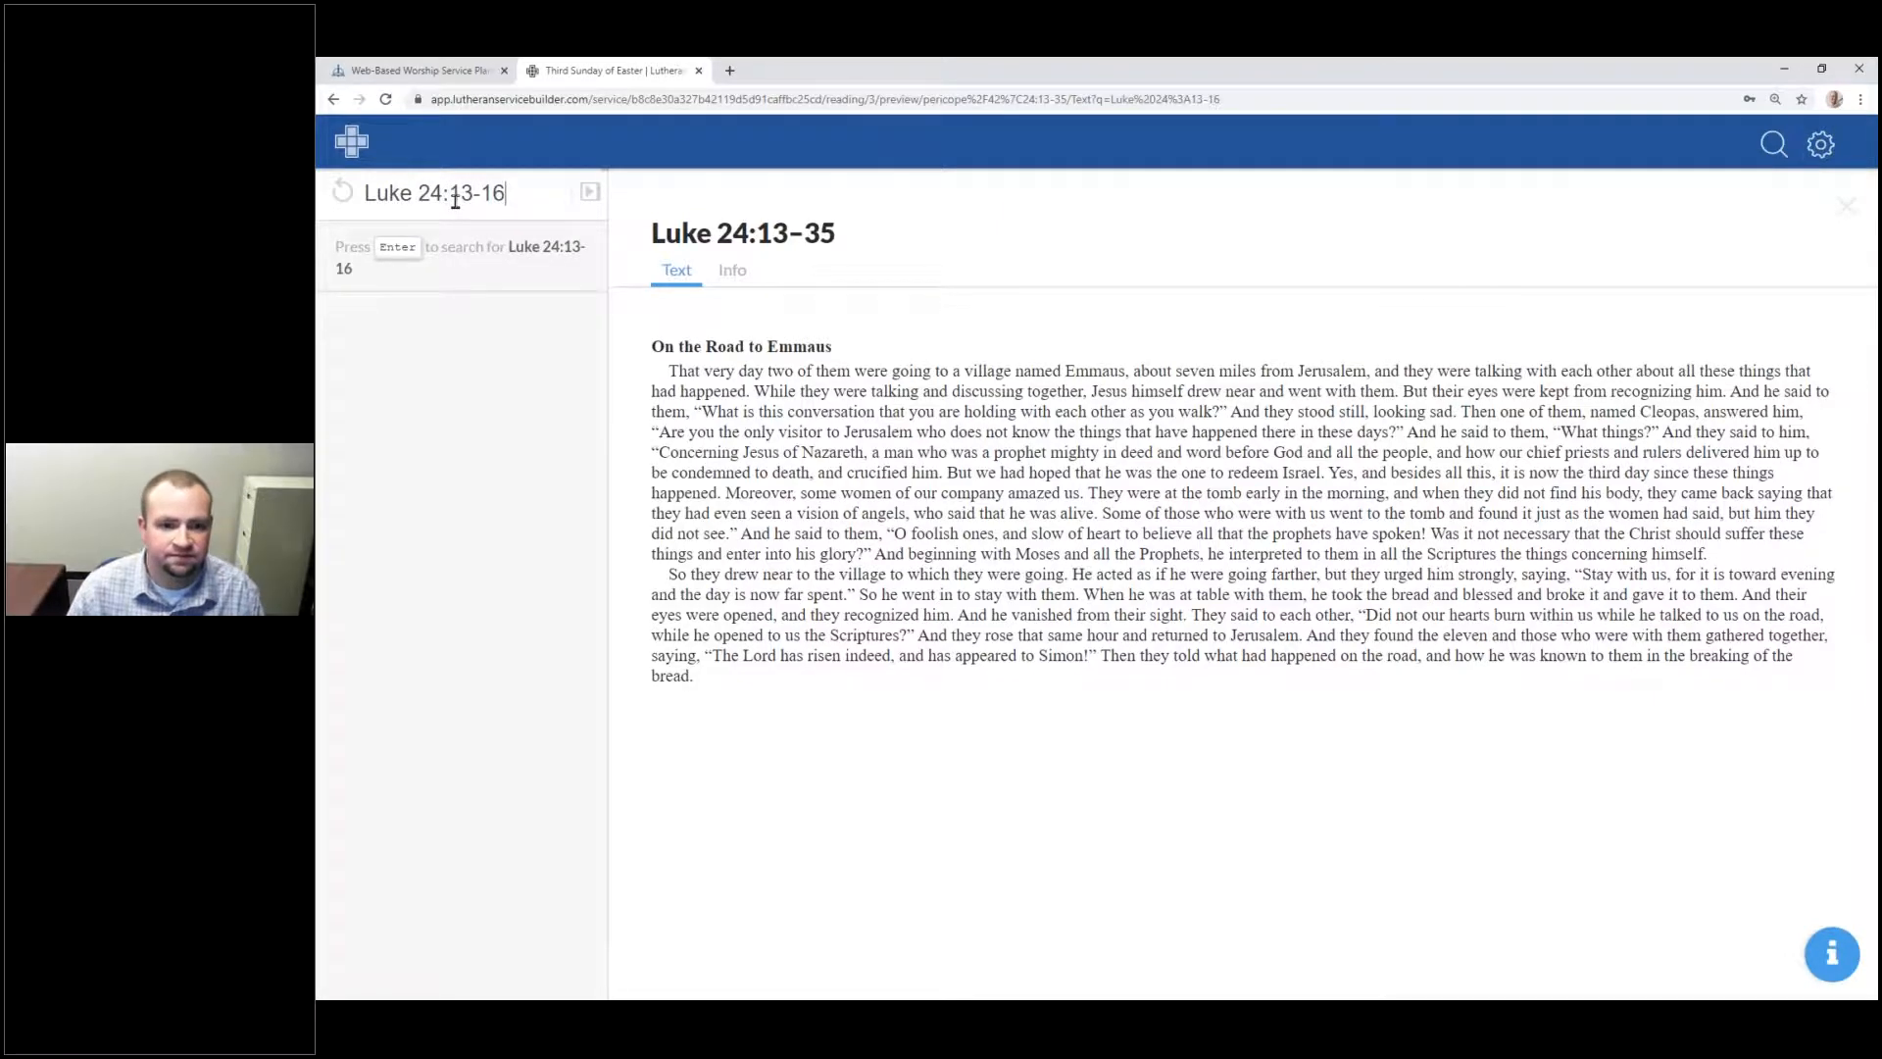
pyautogui.press('Return')
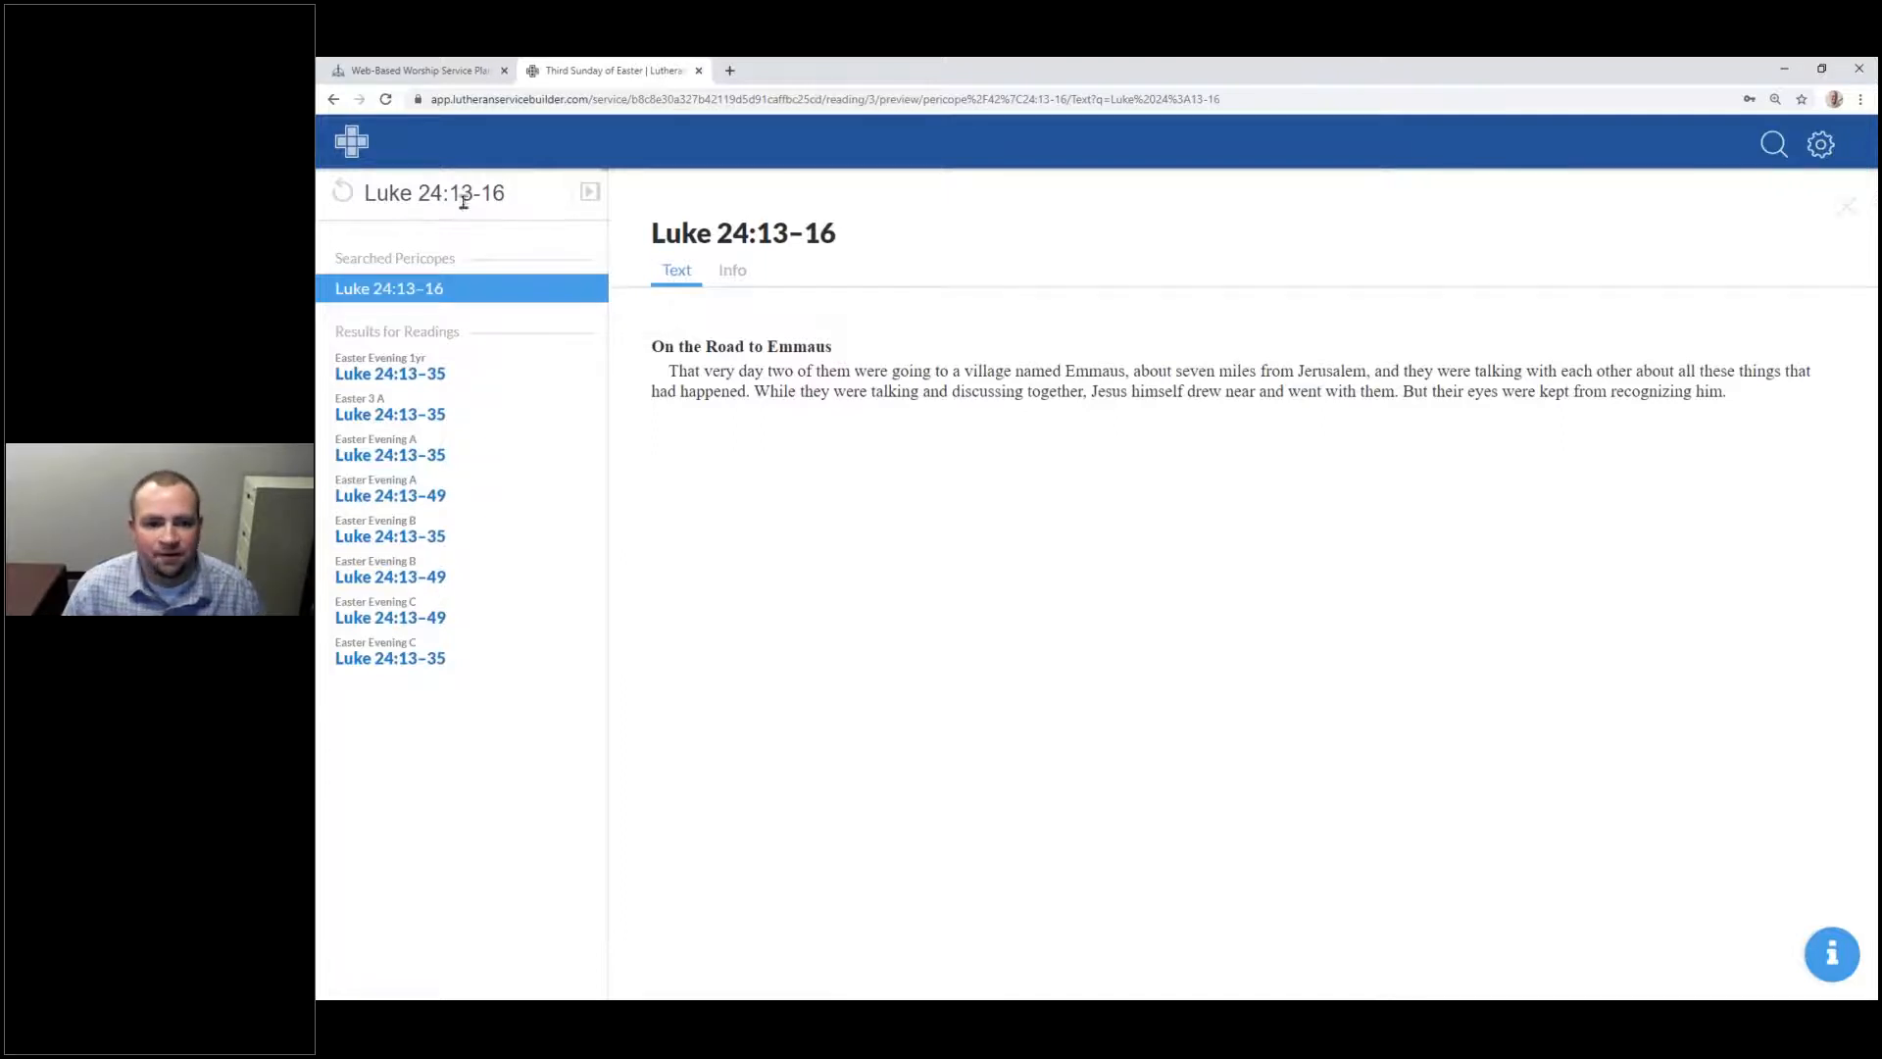
pyautogui.doubleClick(498, 194)
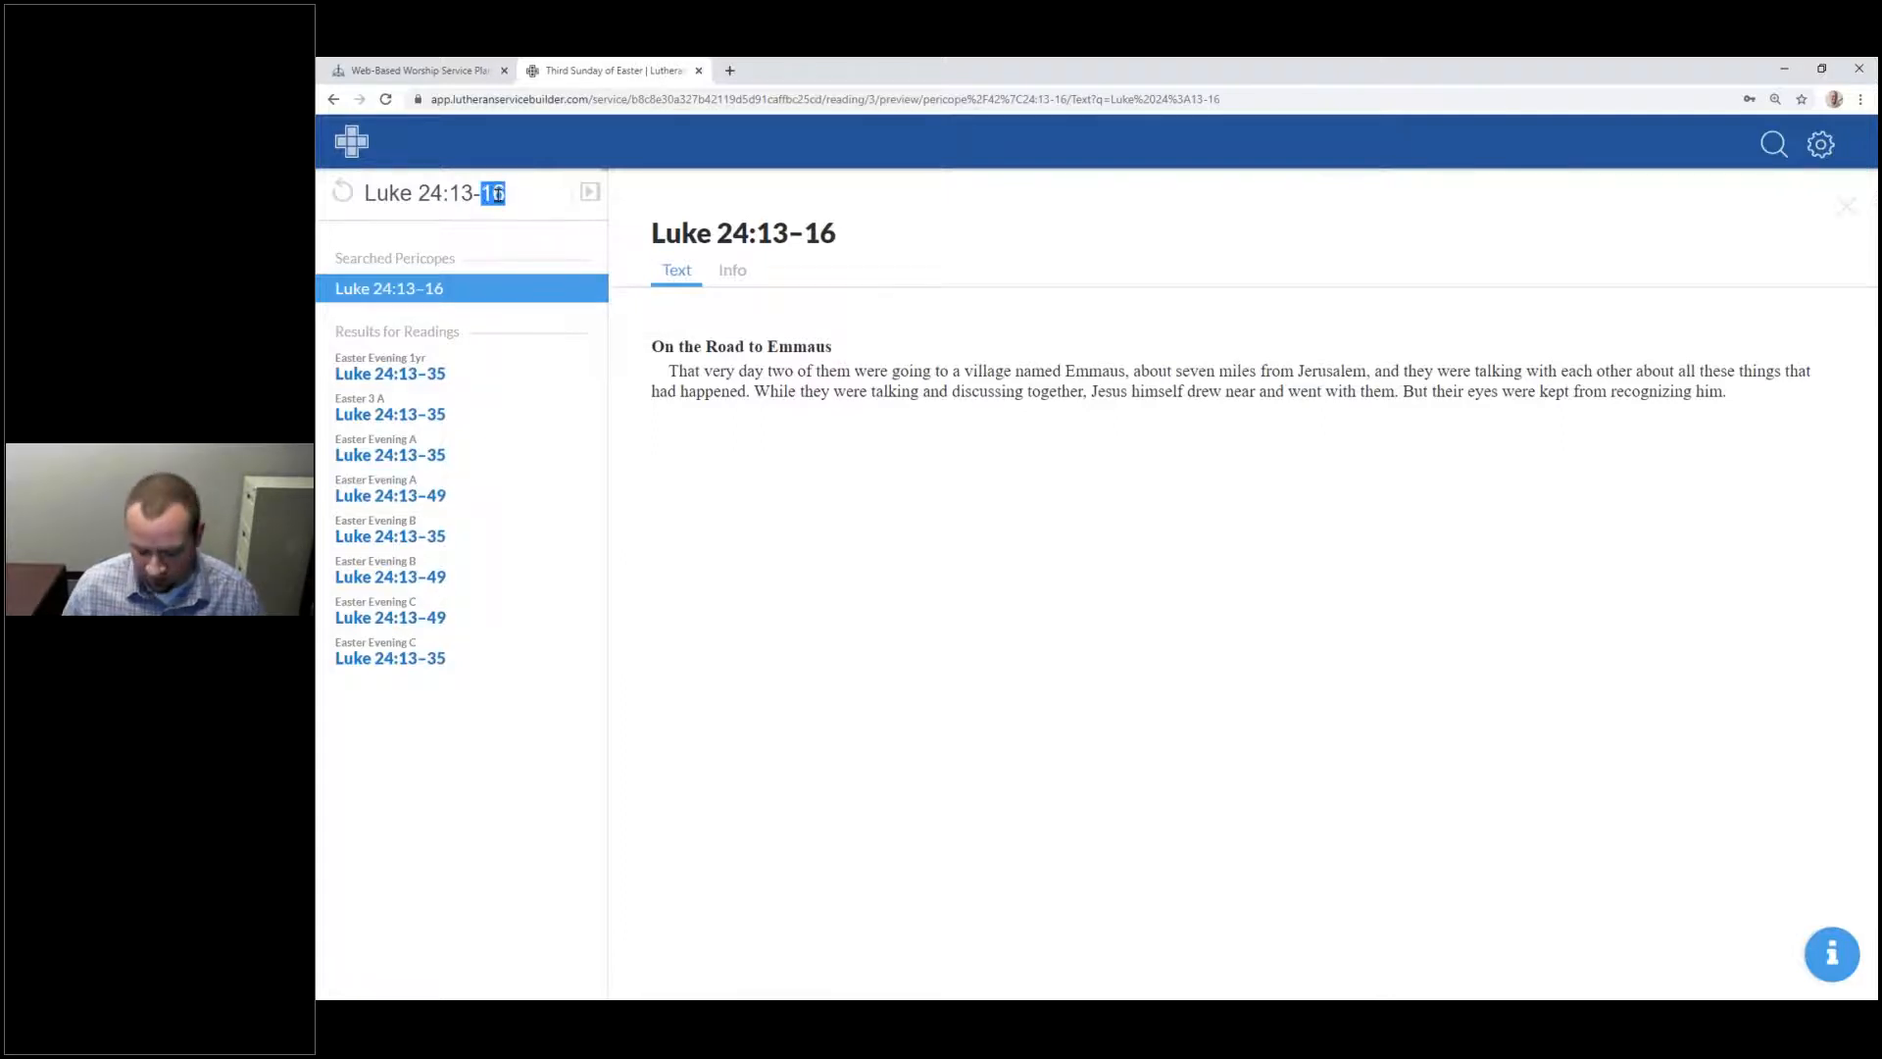
pyautogui.write('20')
pyautogui.press('Return')
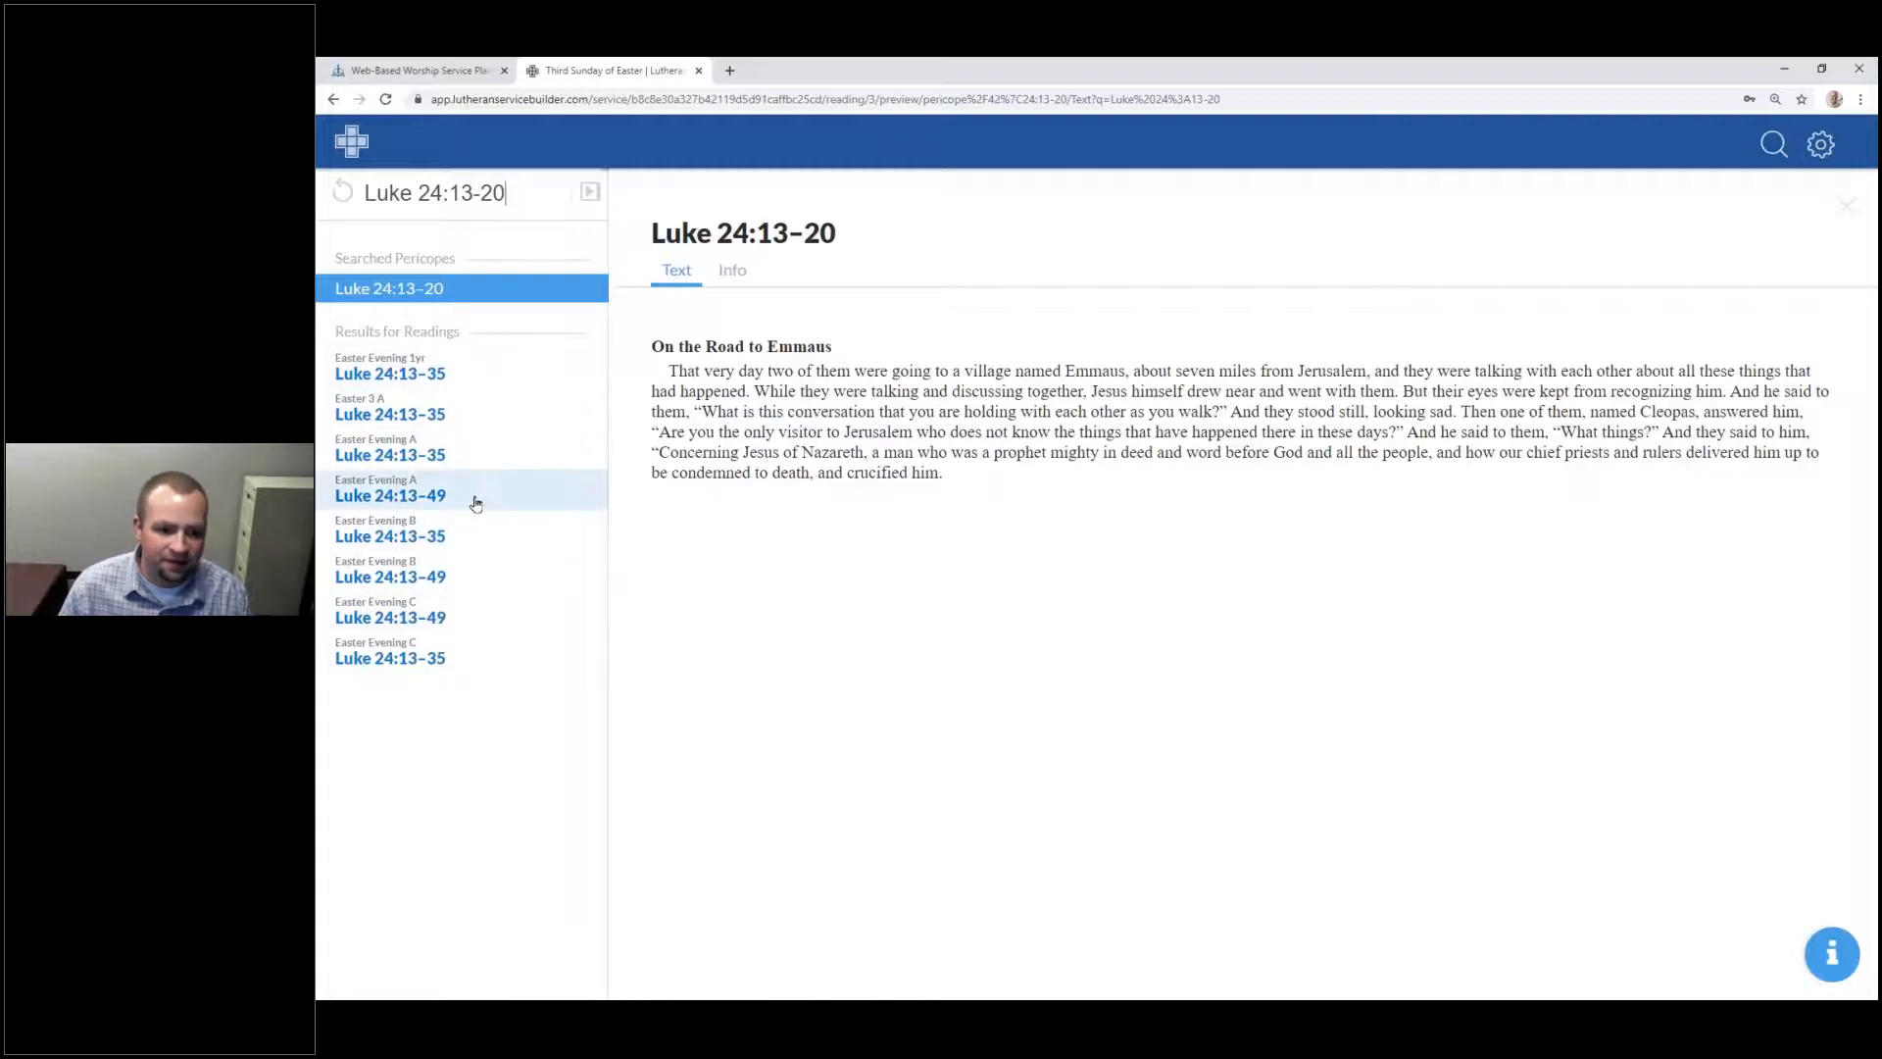
# Step: Glance at the Easter Evening Luke 24:13–49 reading, then use Luke 24:13–20 as the Gospel
pyautogui.click(537, 501)
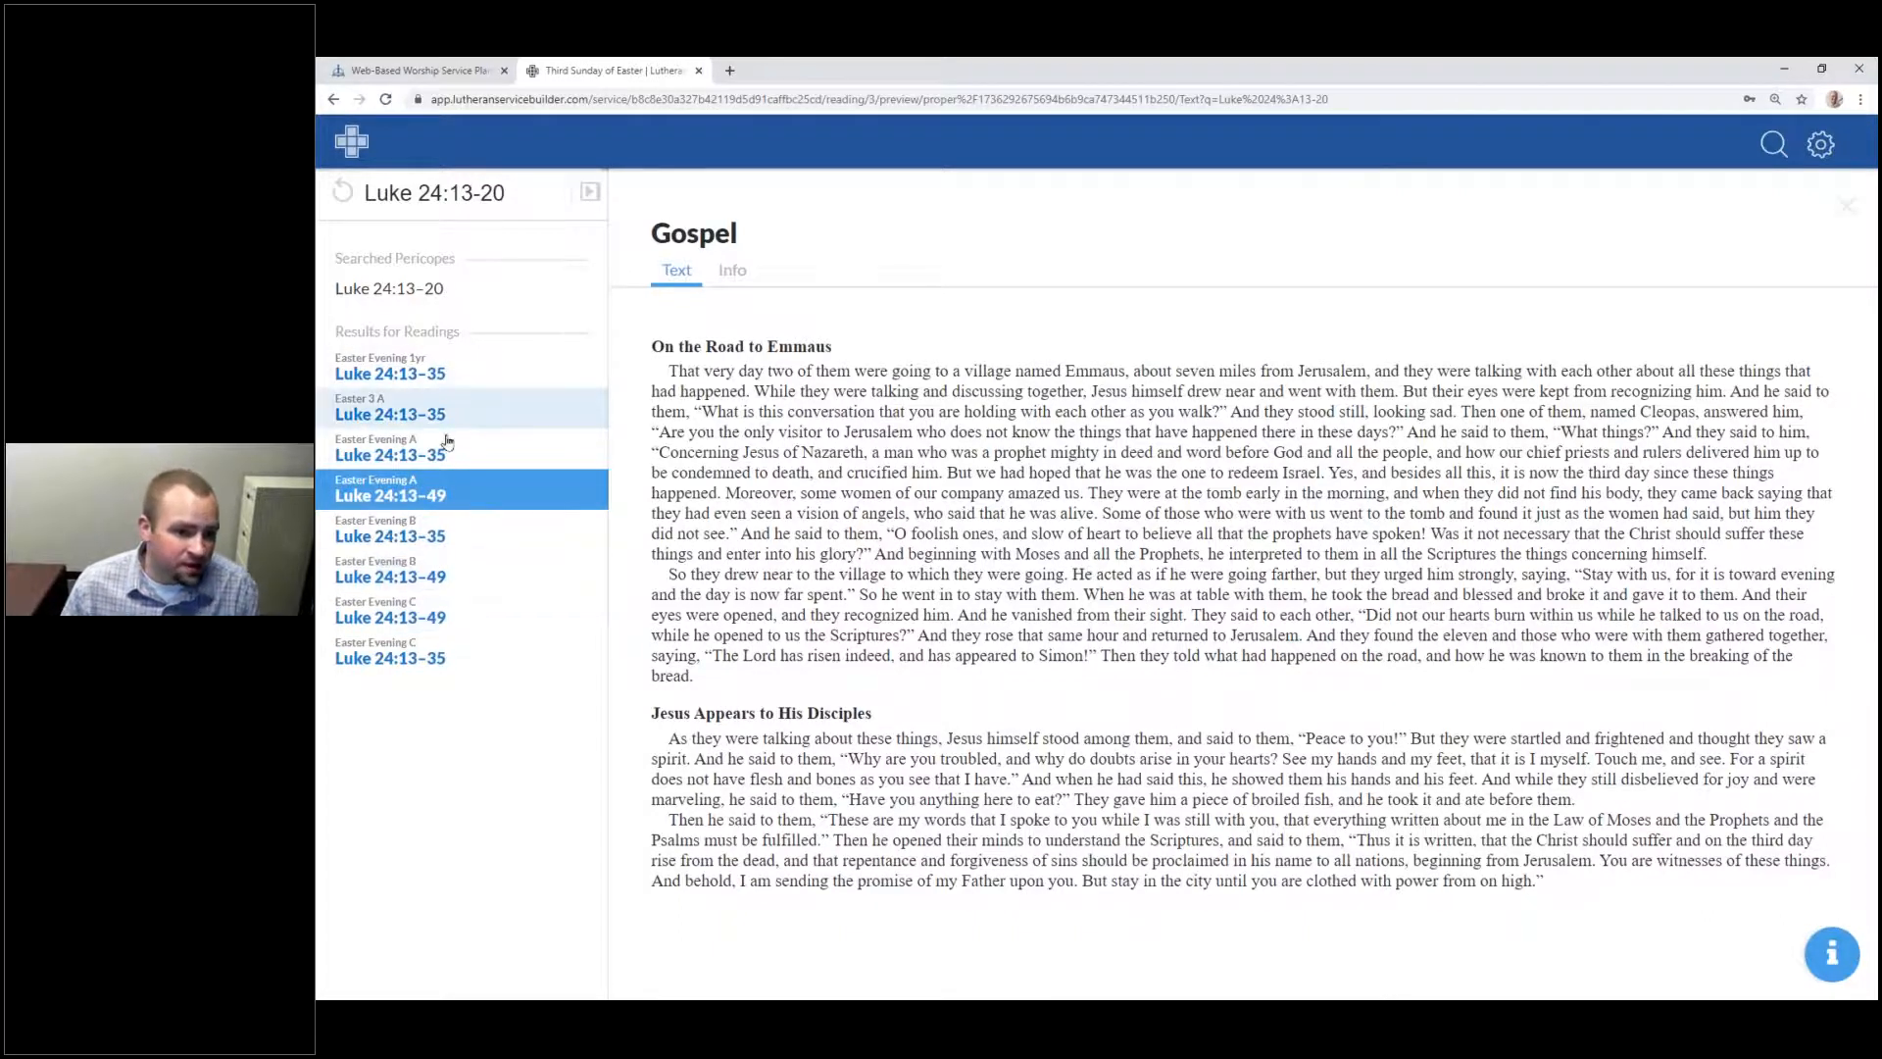
pyautogui.click(429, 290)
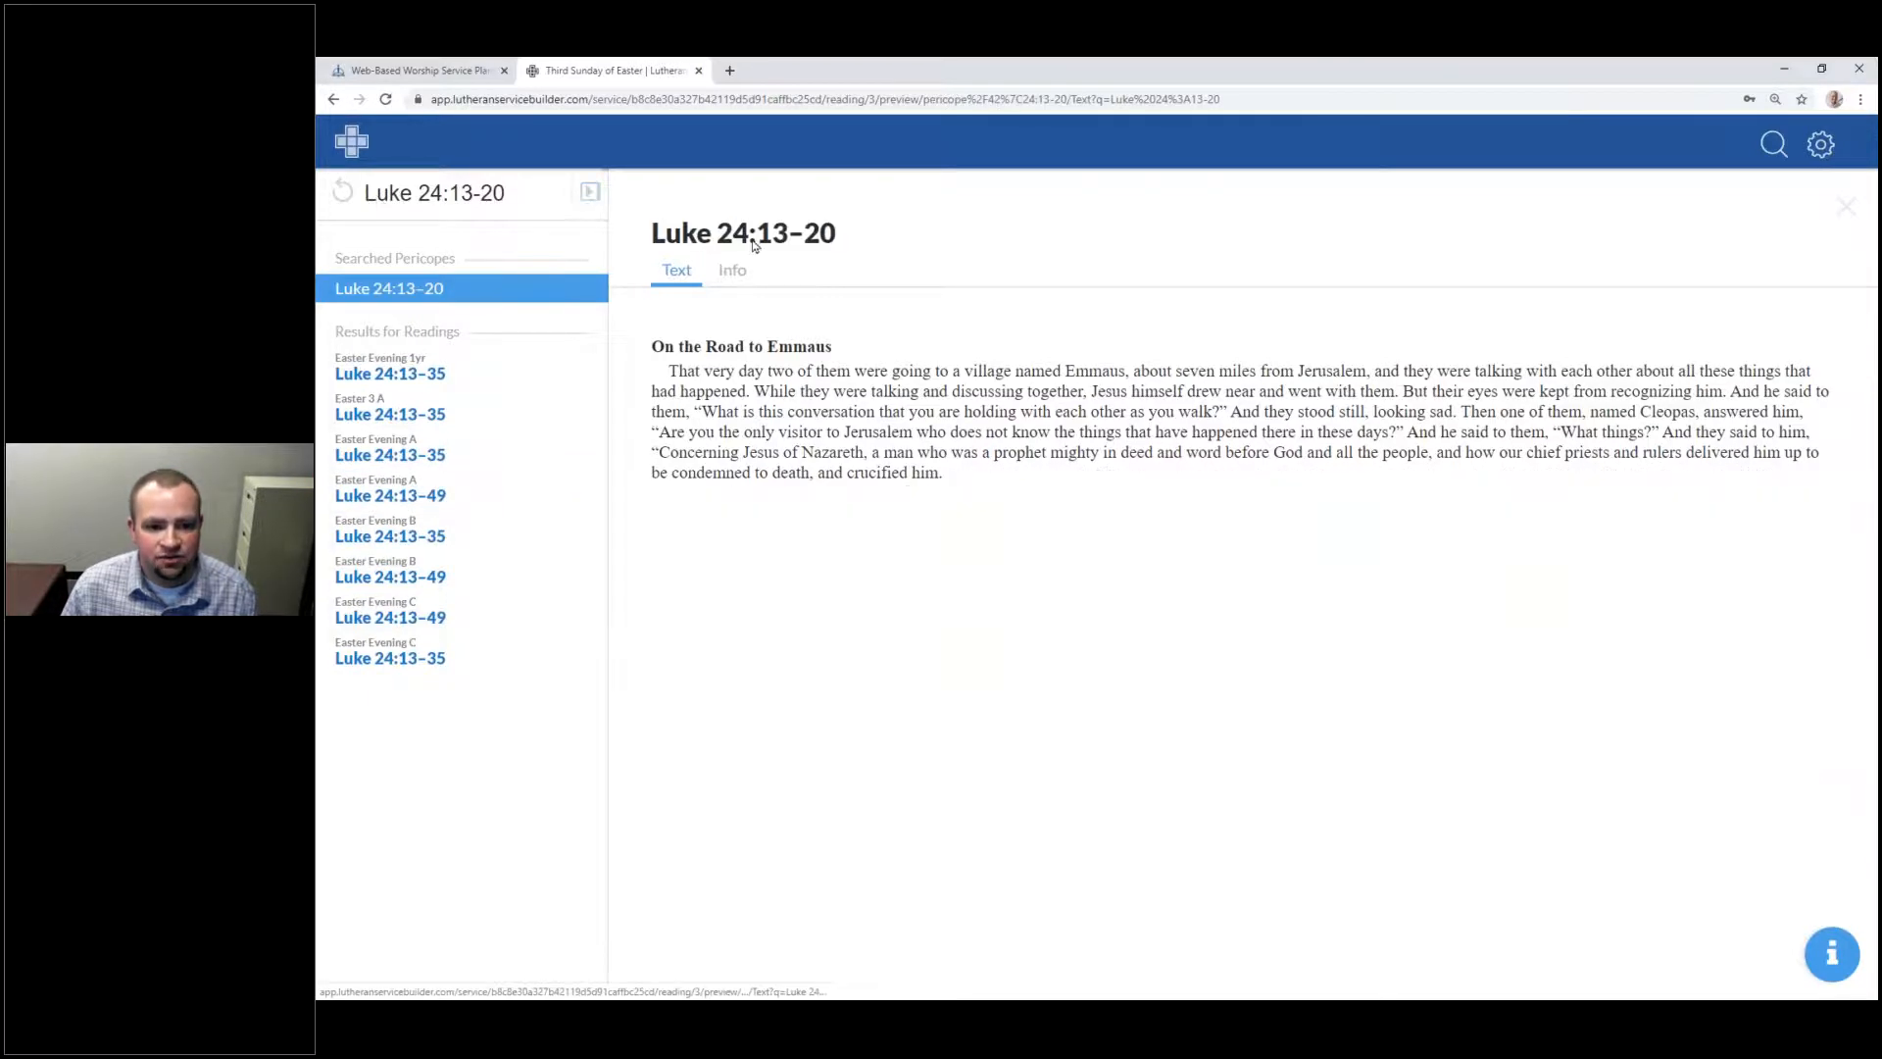
pyautogui.click(589, 191)
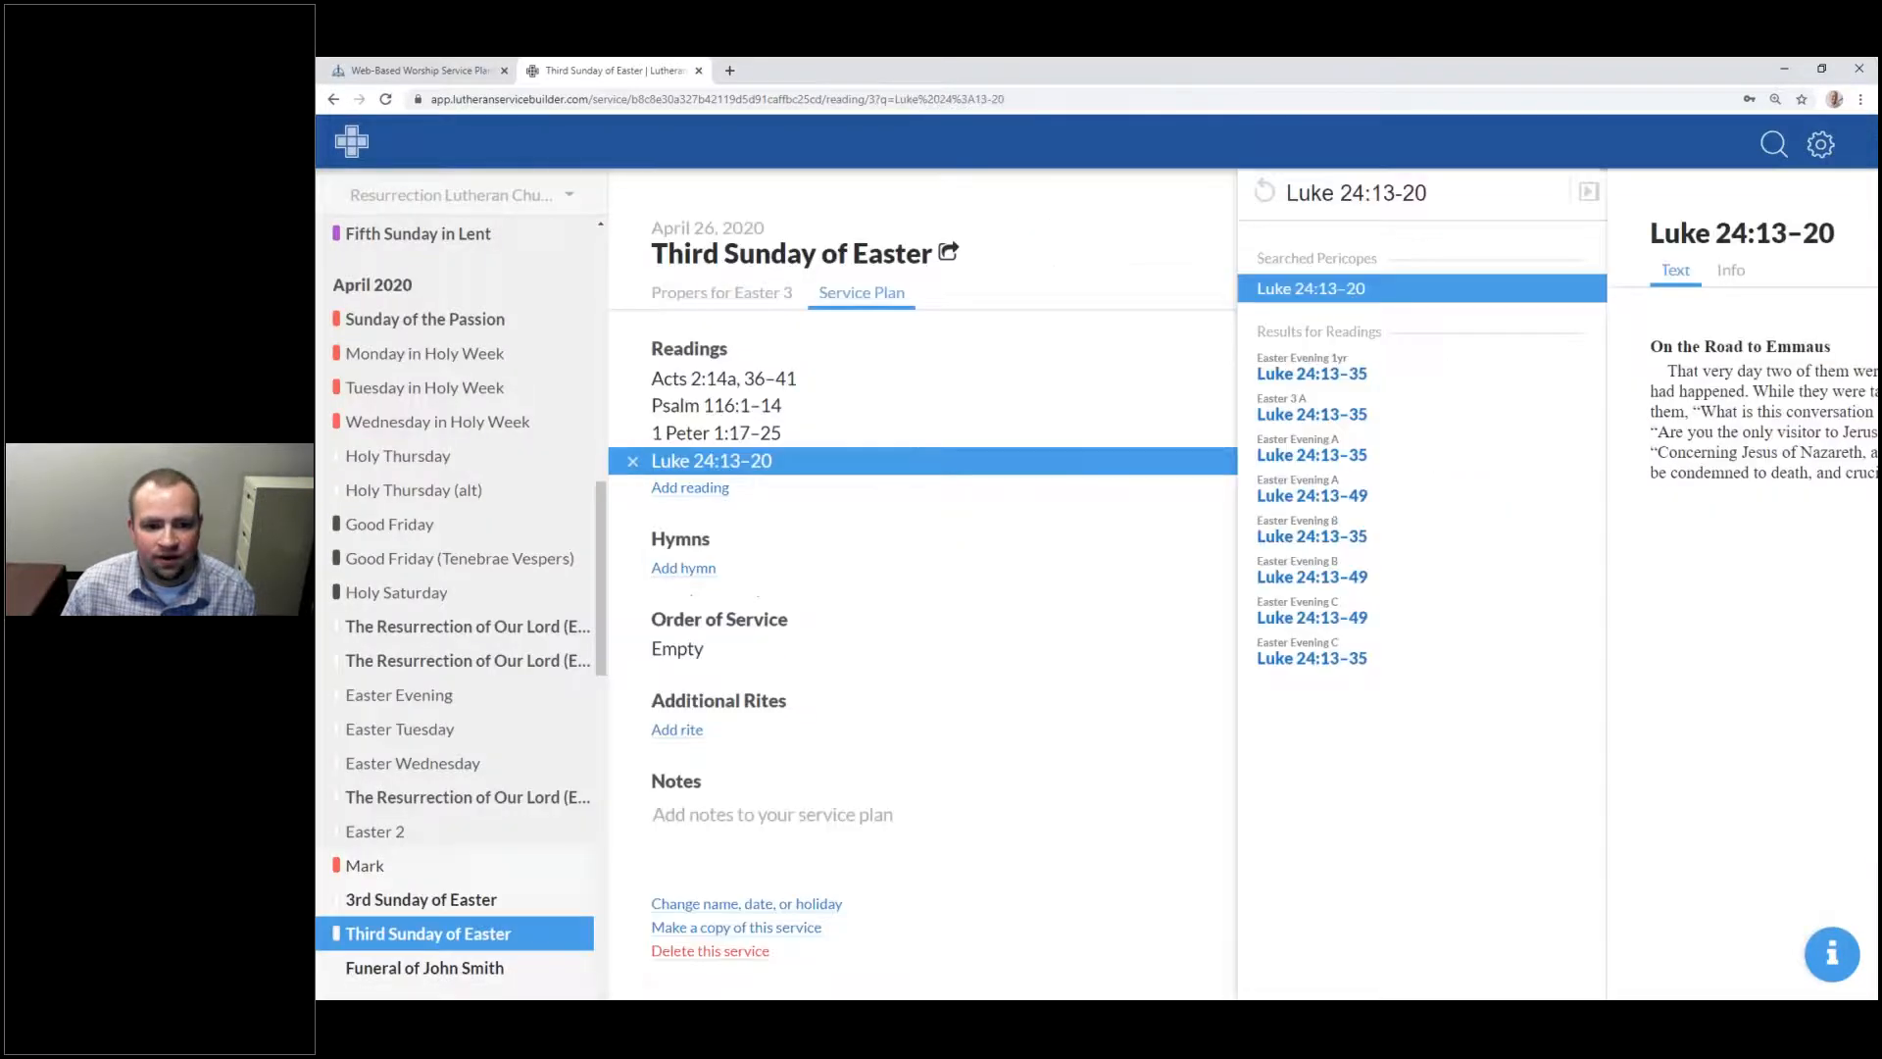
# Step: Cancel the empty reading and hymn entries so the plan keeps its four readings
pyautogui.click(716, 488)
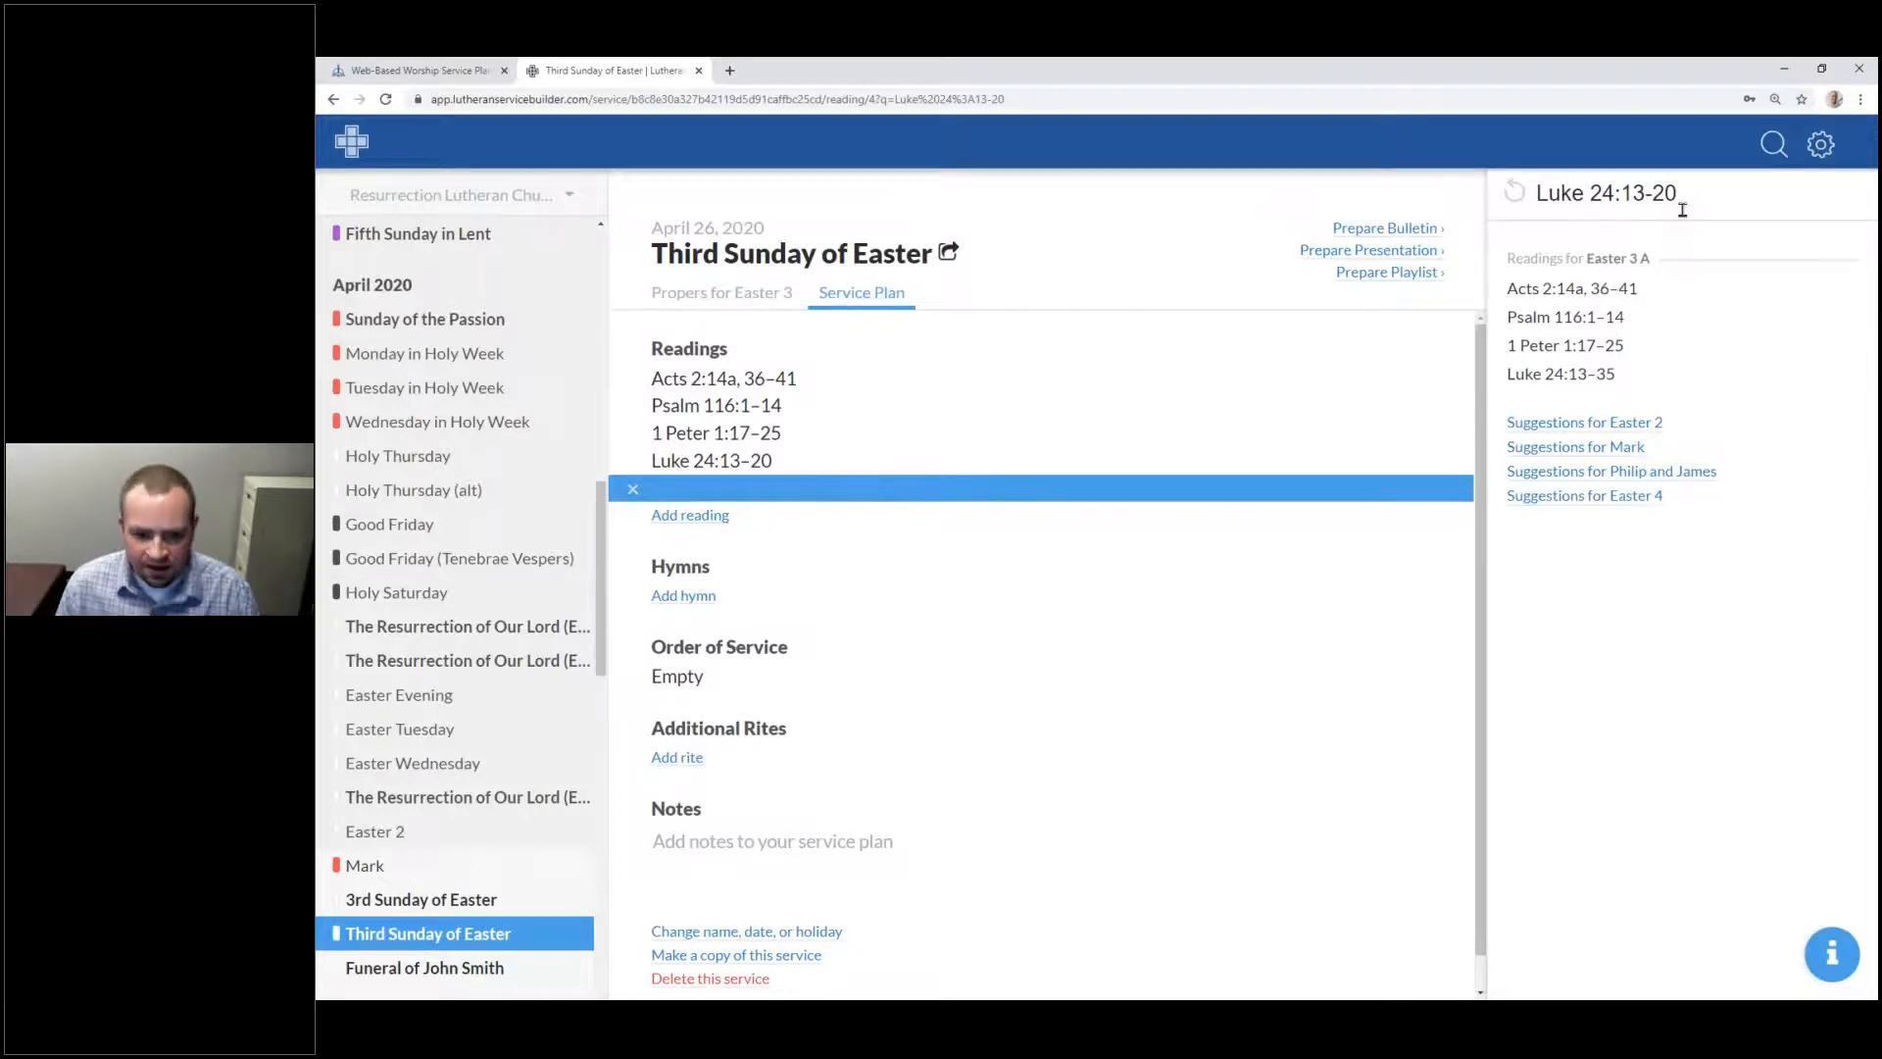
pyautogui.click(700, 600)
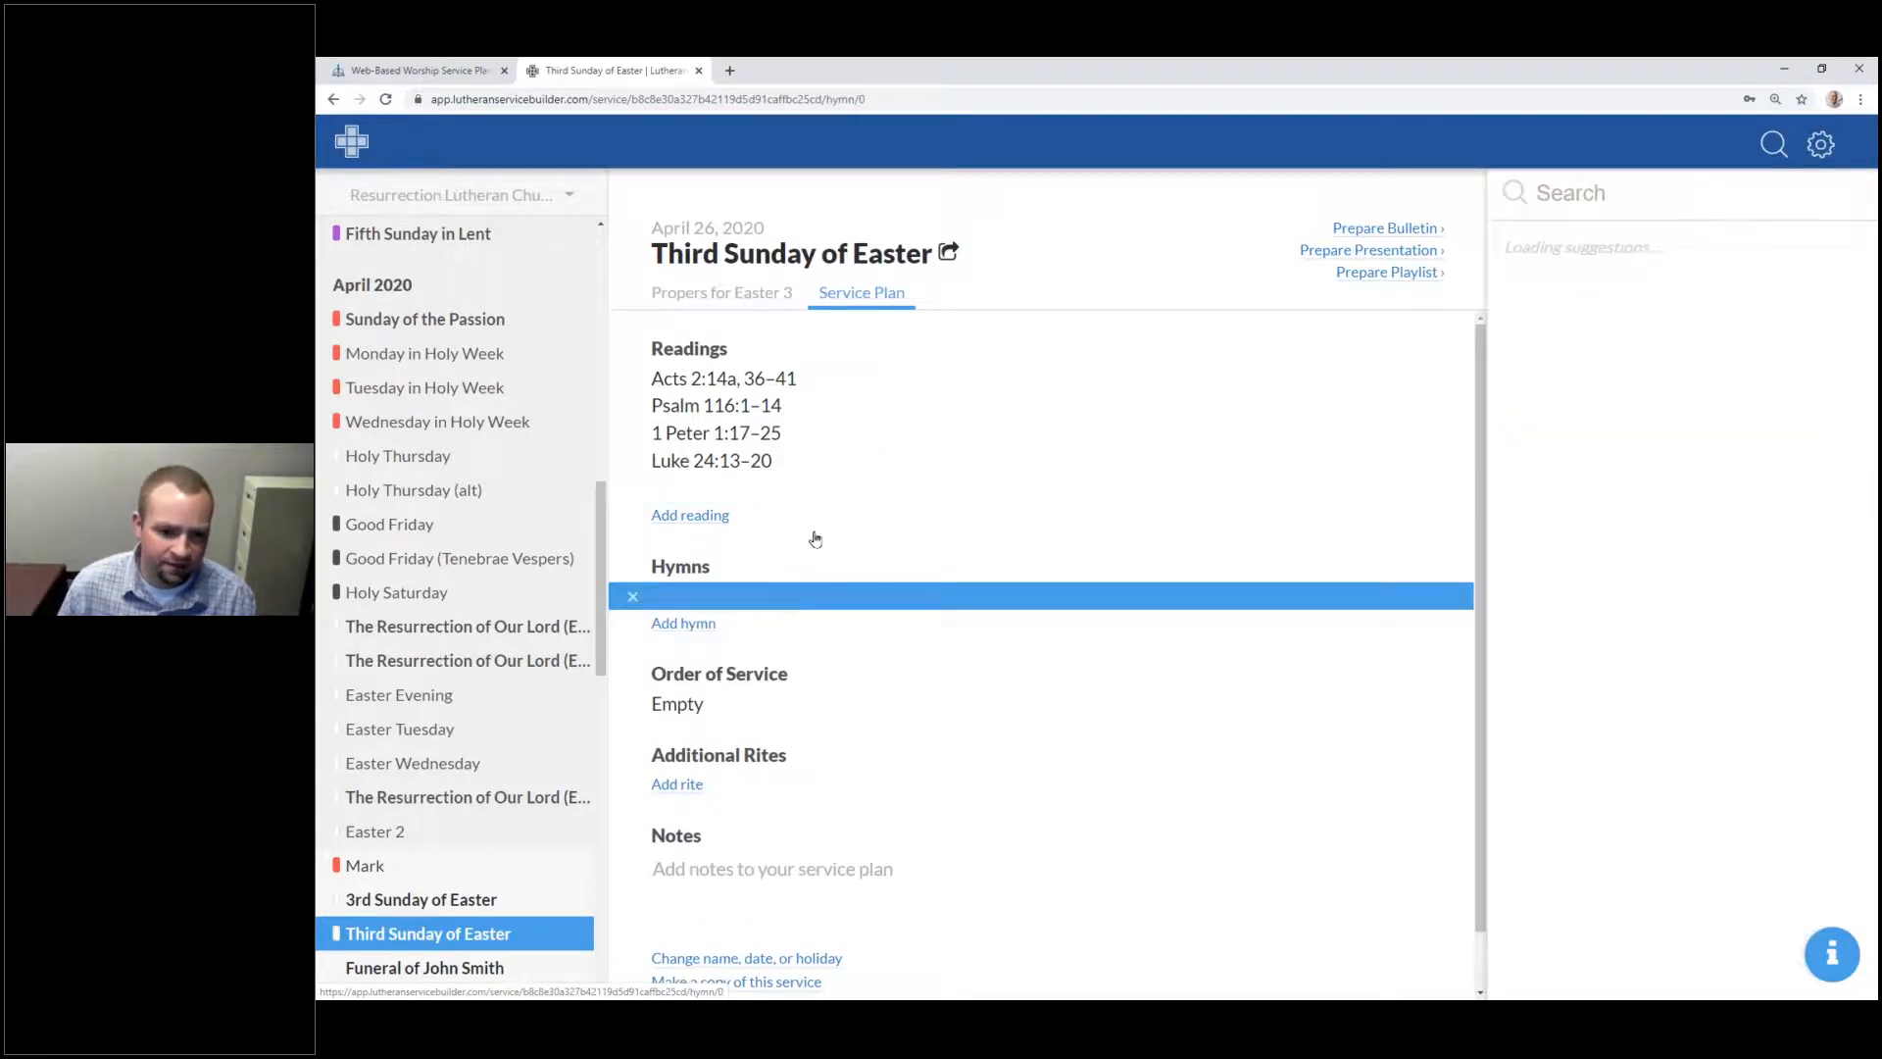
pyautogui.click(745, 490)
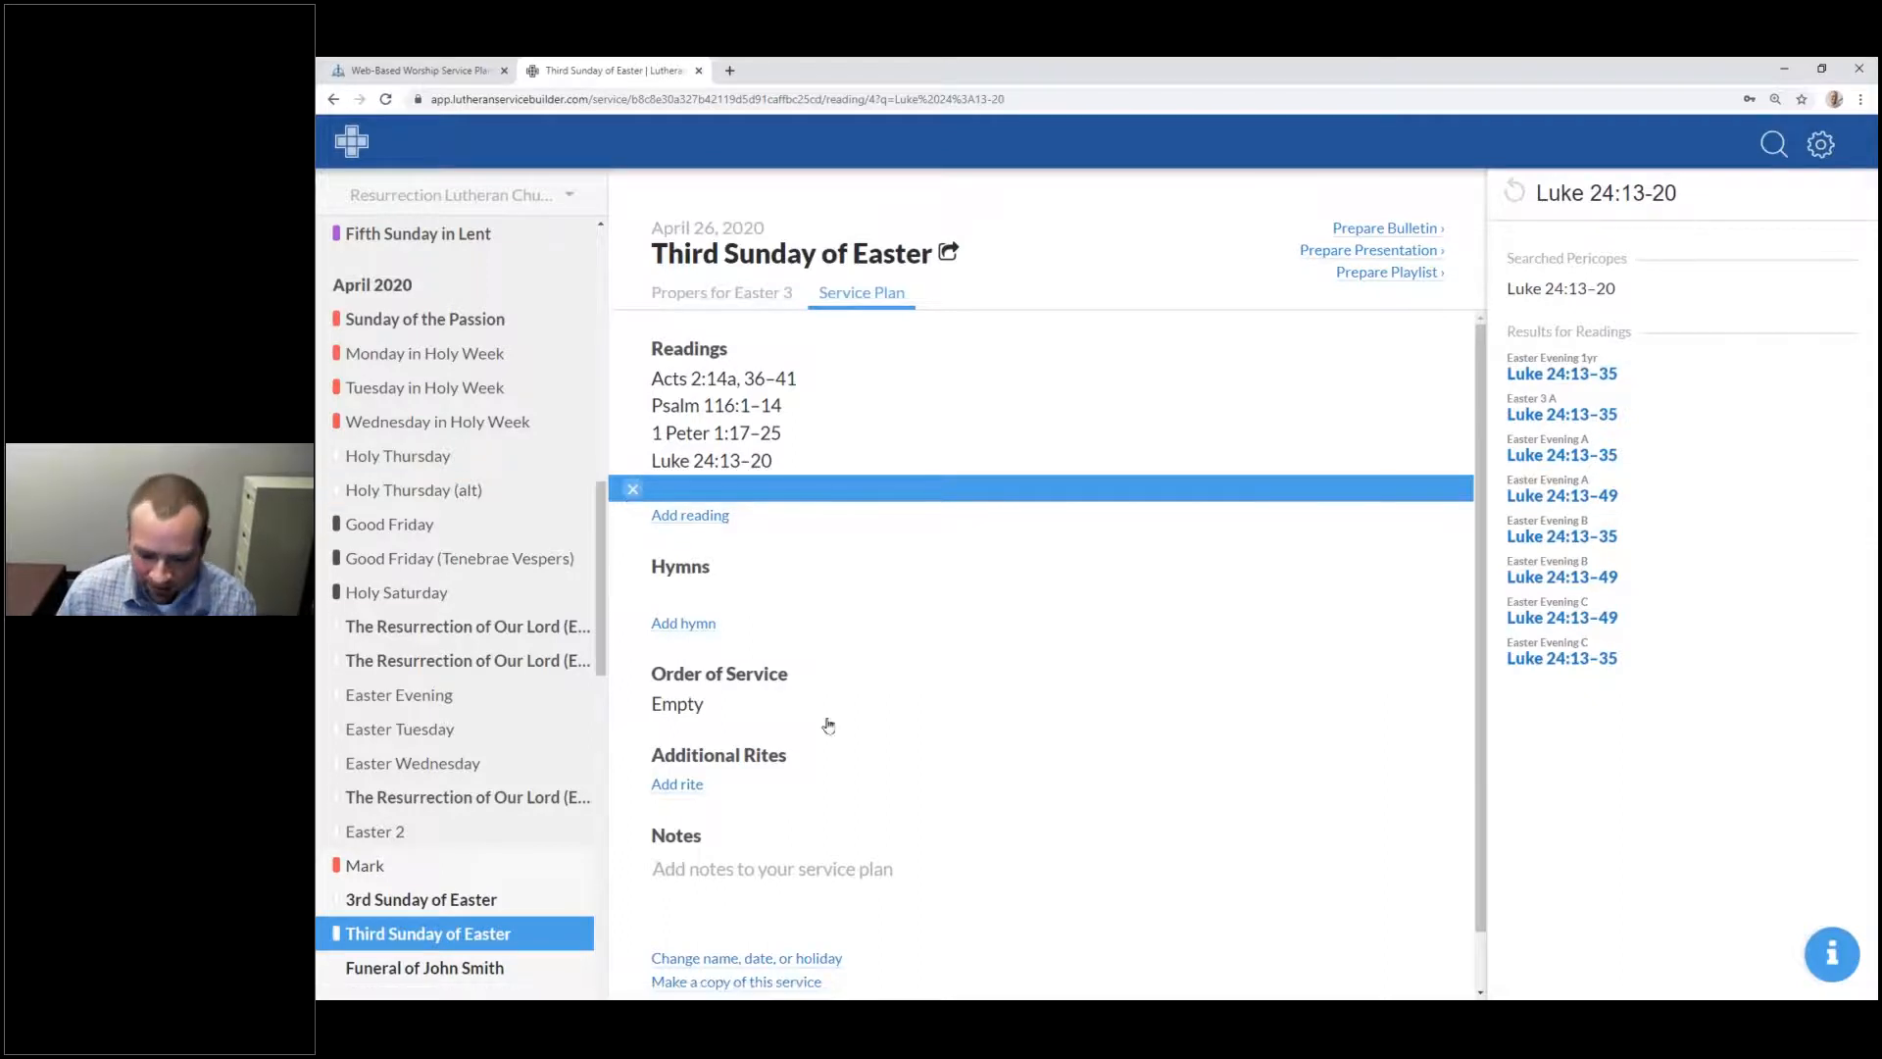
pyautogui.press('Escape')
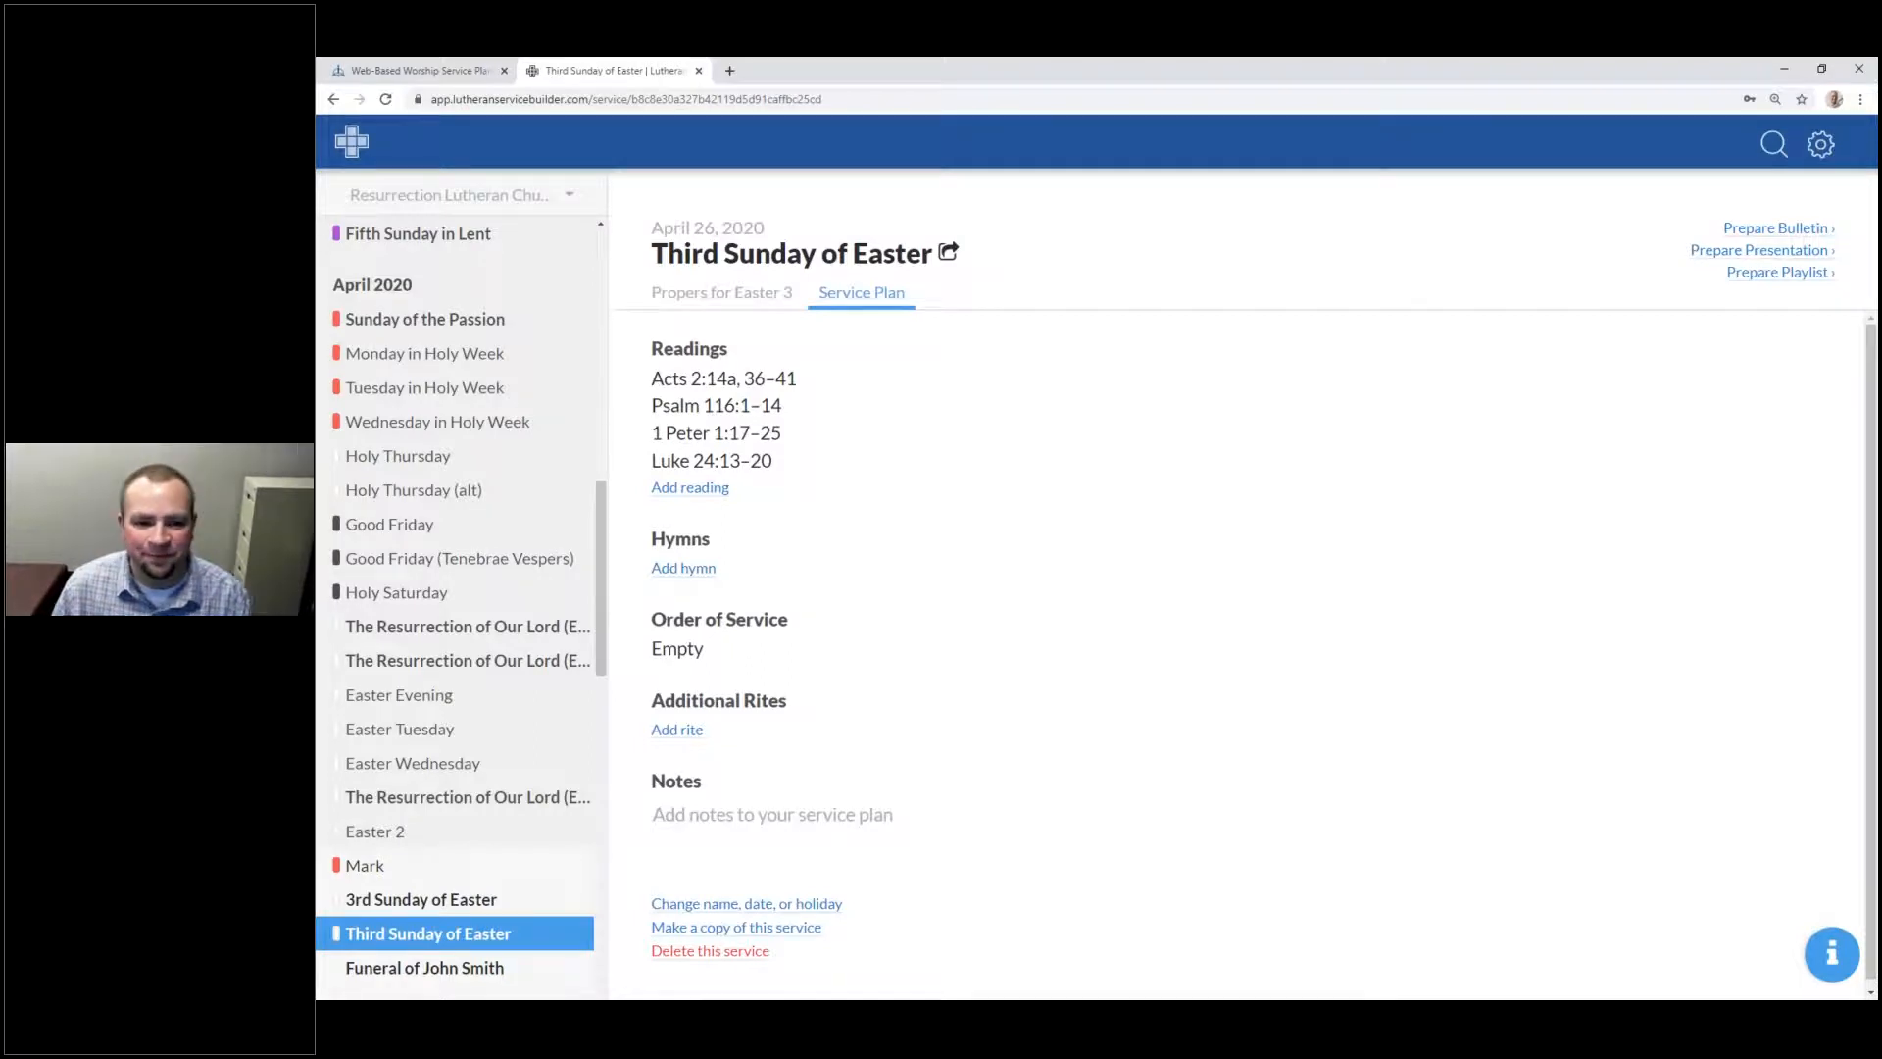
# Step: Add hymn 483 'With High Delight Let Us Unite' as the hymn of the day, plus another hymn slot
pyautogui.click(675, 572)
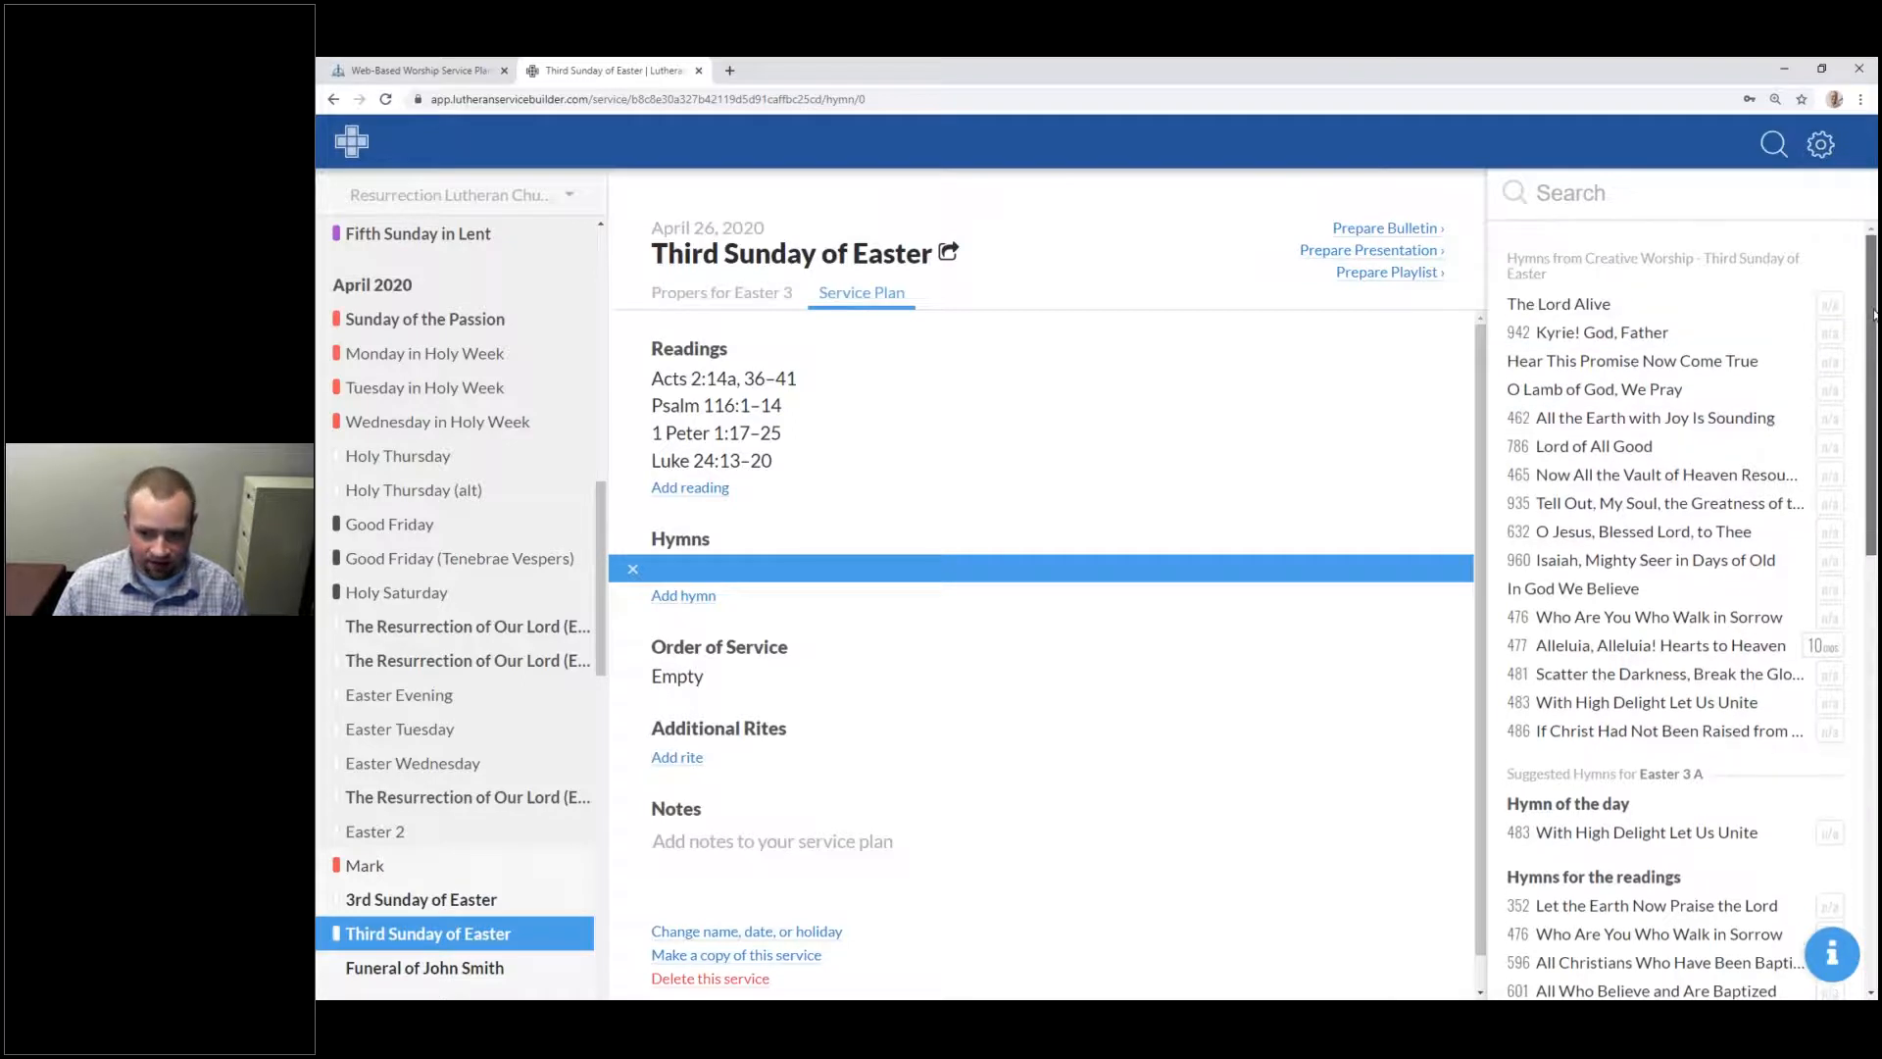
pyautogui.moveTo(1867, 349); pyautogui.dragTo(1847, 575)
pyautogui.moveTo(1871, 498); pyautogui.dragTo(1871, 488)
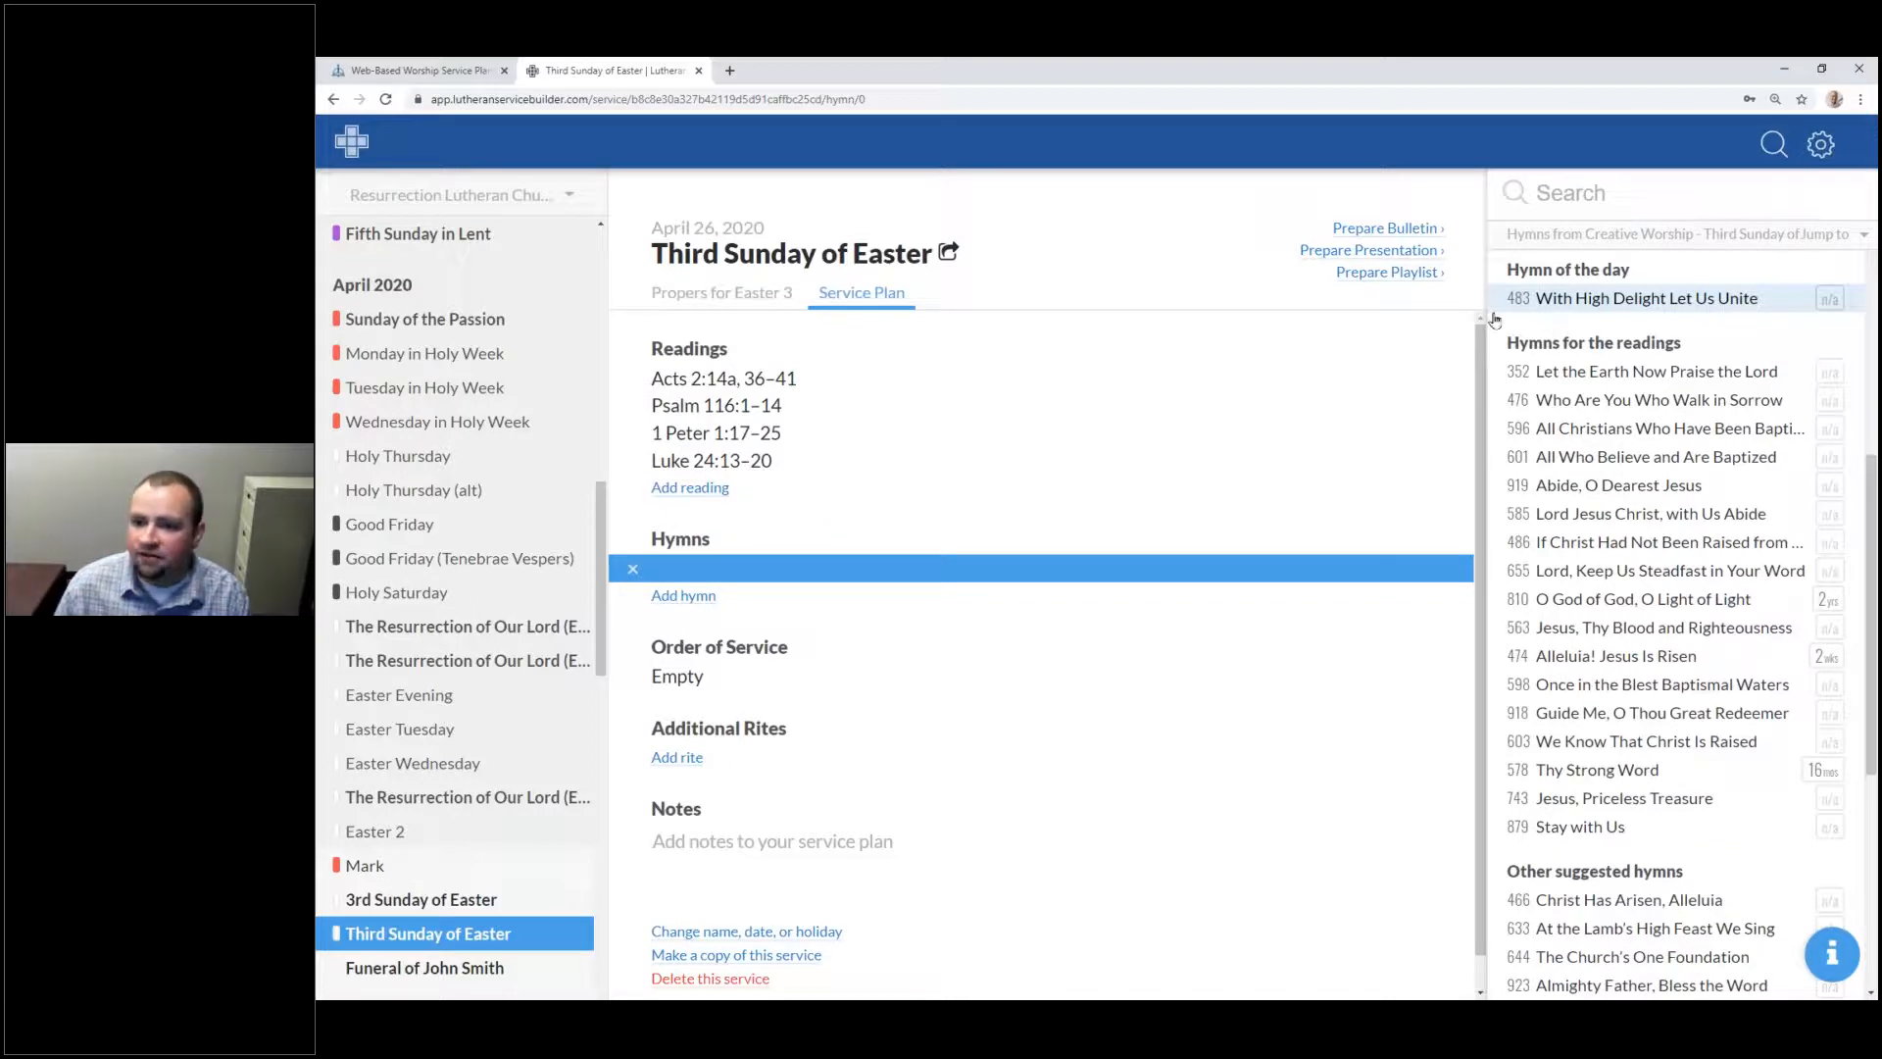
pyautogui.scroll(1, 1539, 313)
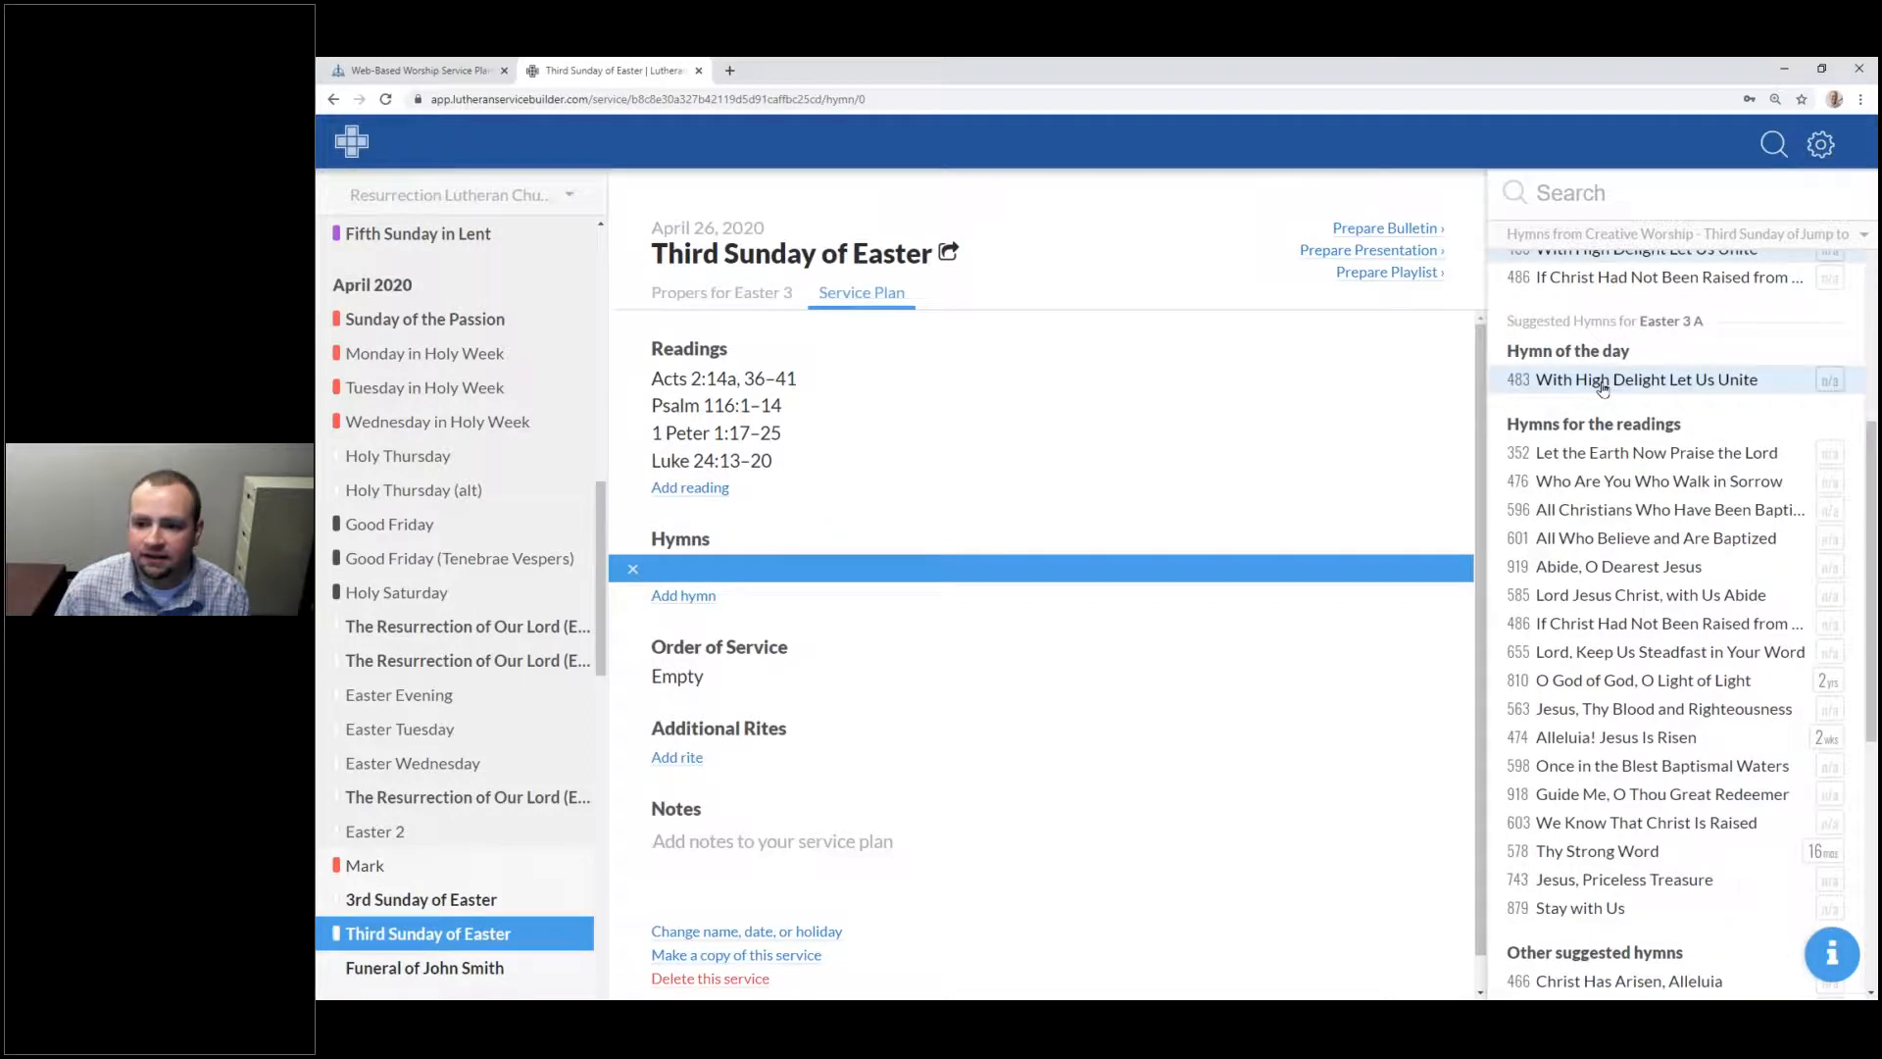
pyautogui.click(1602, 384)
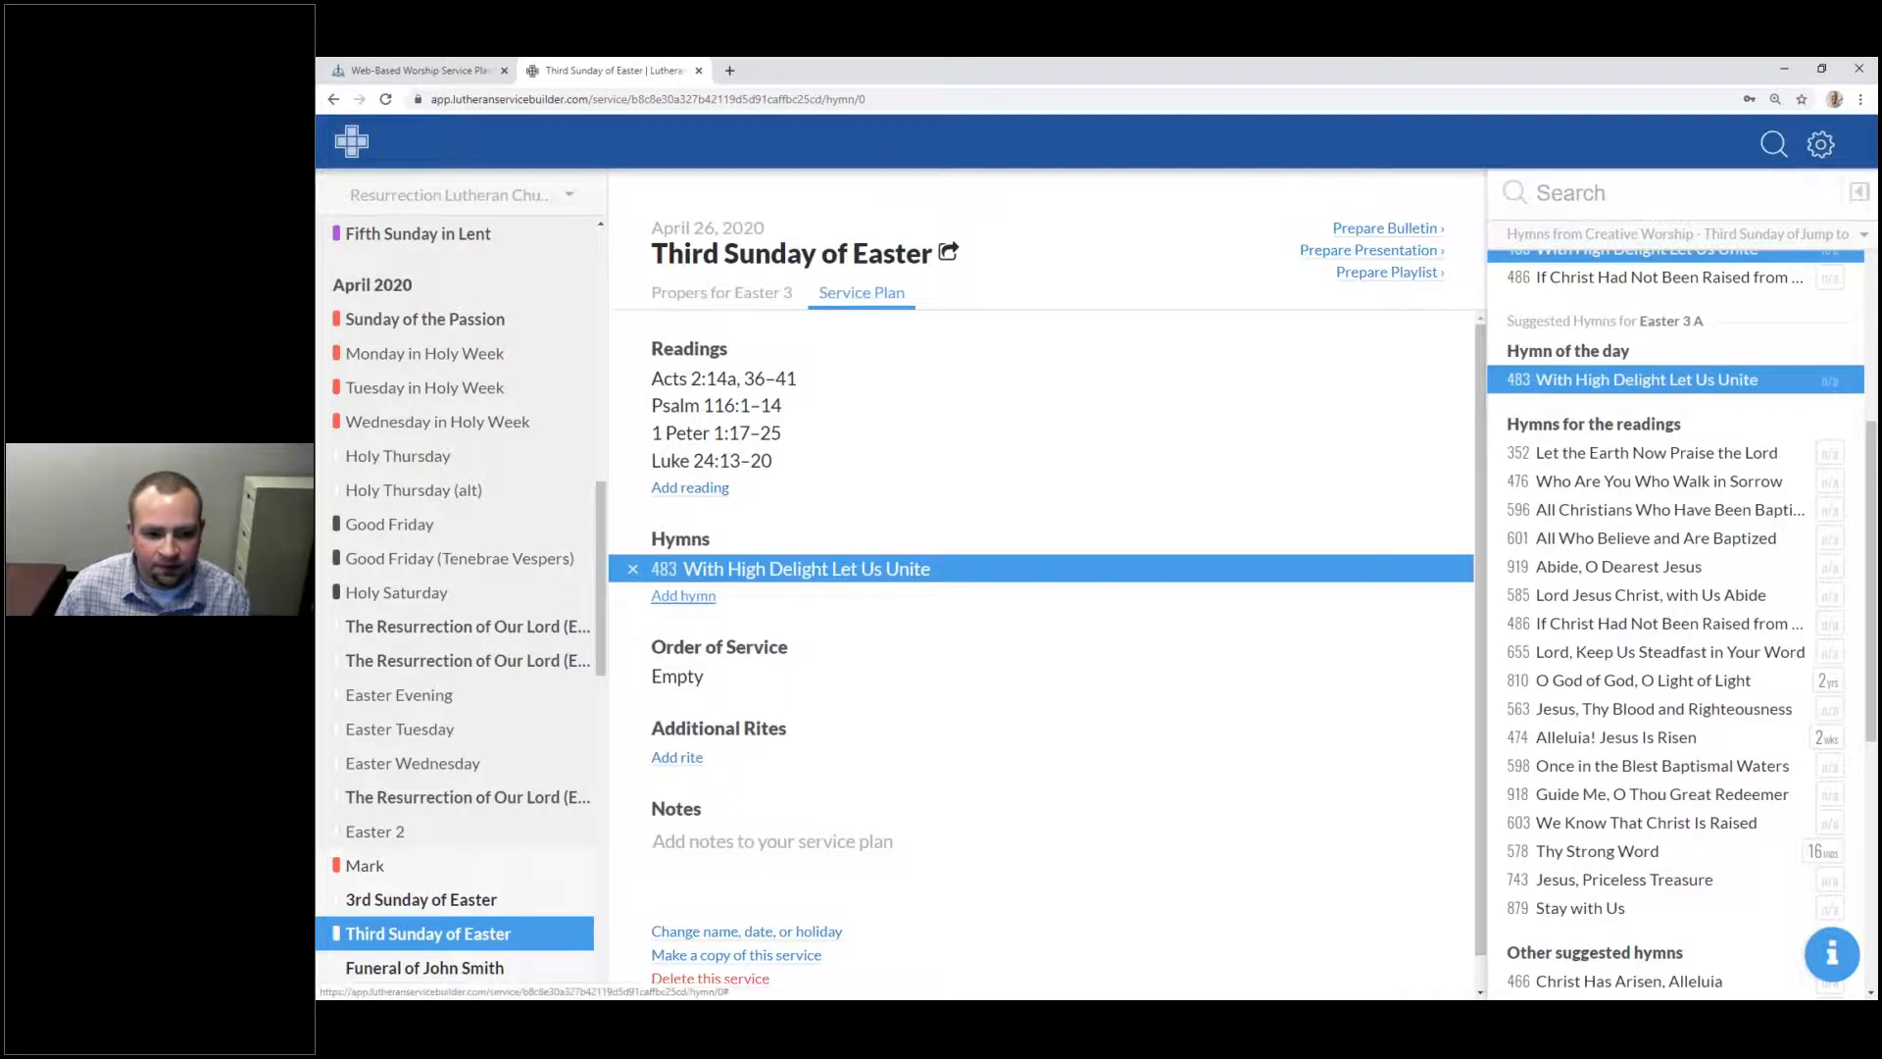
pyautogui.click(683, 595)
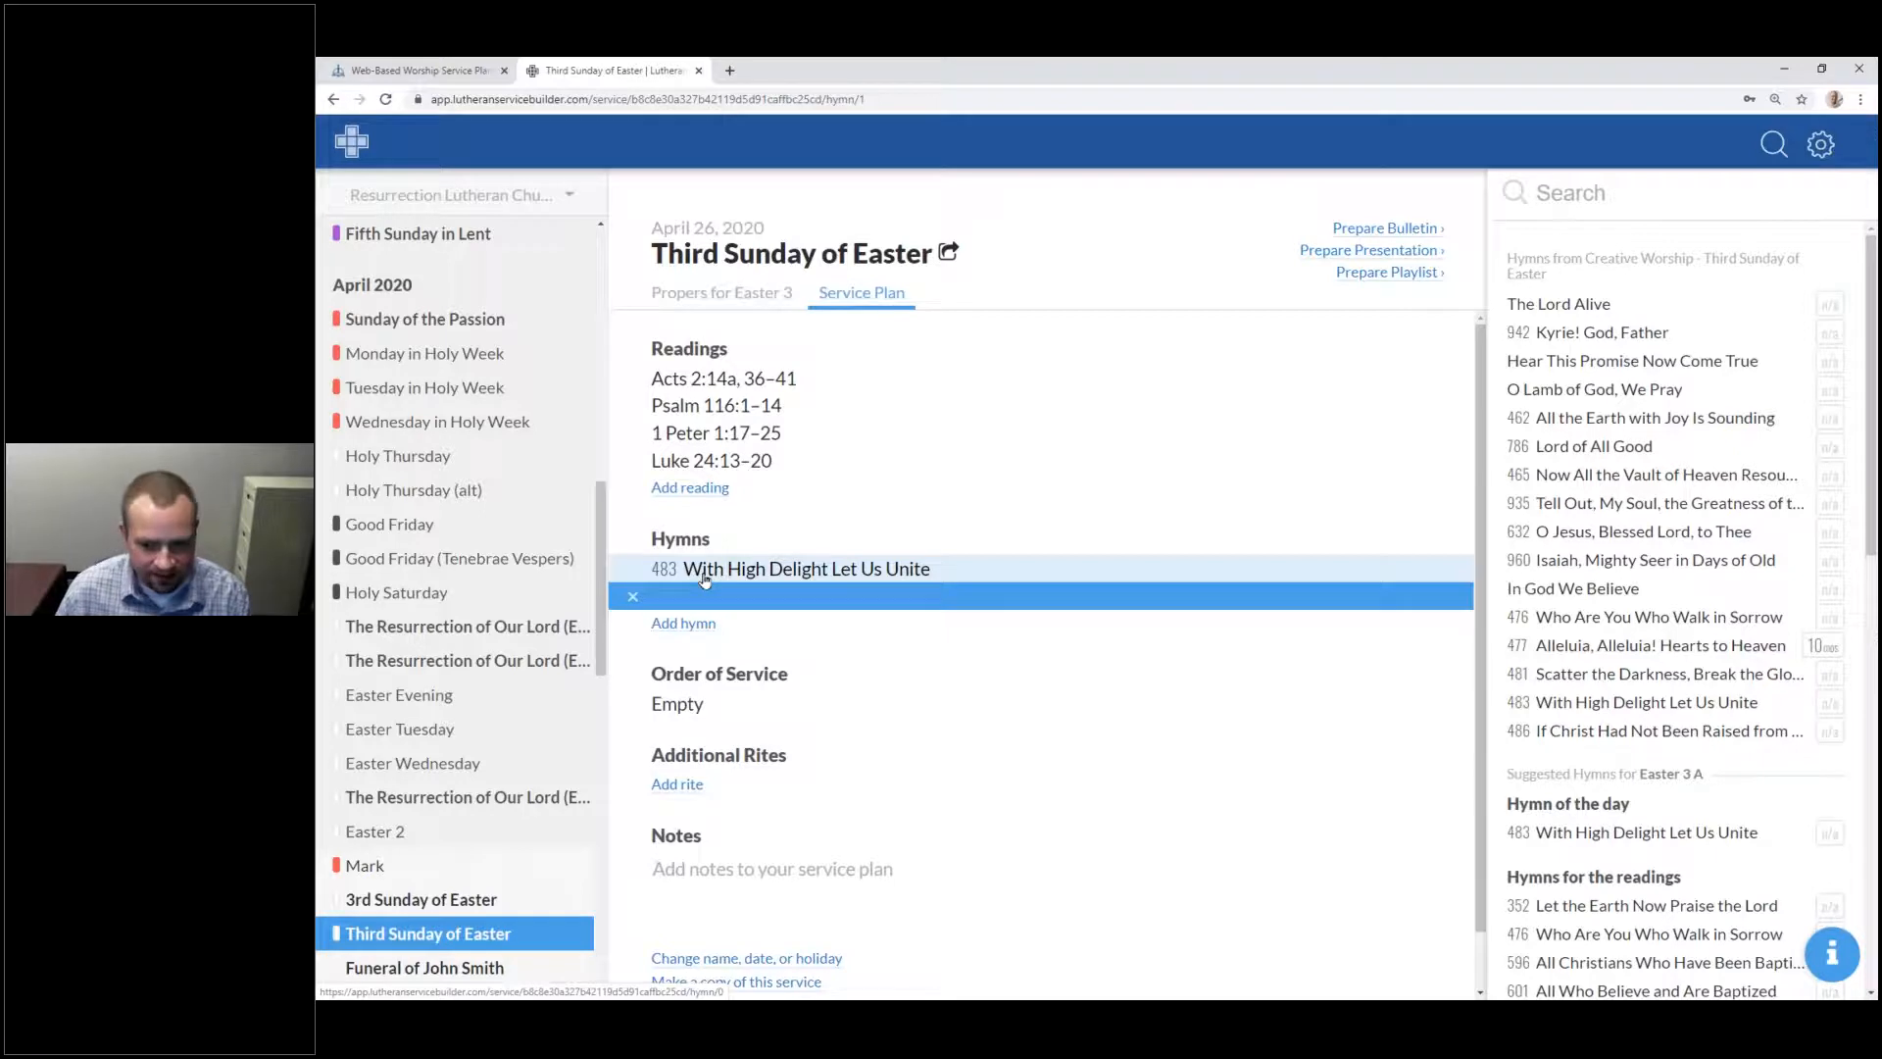
# Step: Choose hymn 476 'Who Are You Who Walk in Sorrow' as the second hymn and preview its text
pyautogui.moveTo(1871, 371); pyautogui.dragTo(1871, 615)
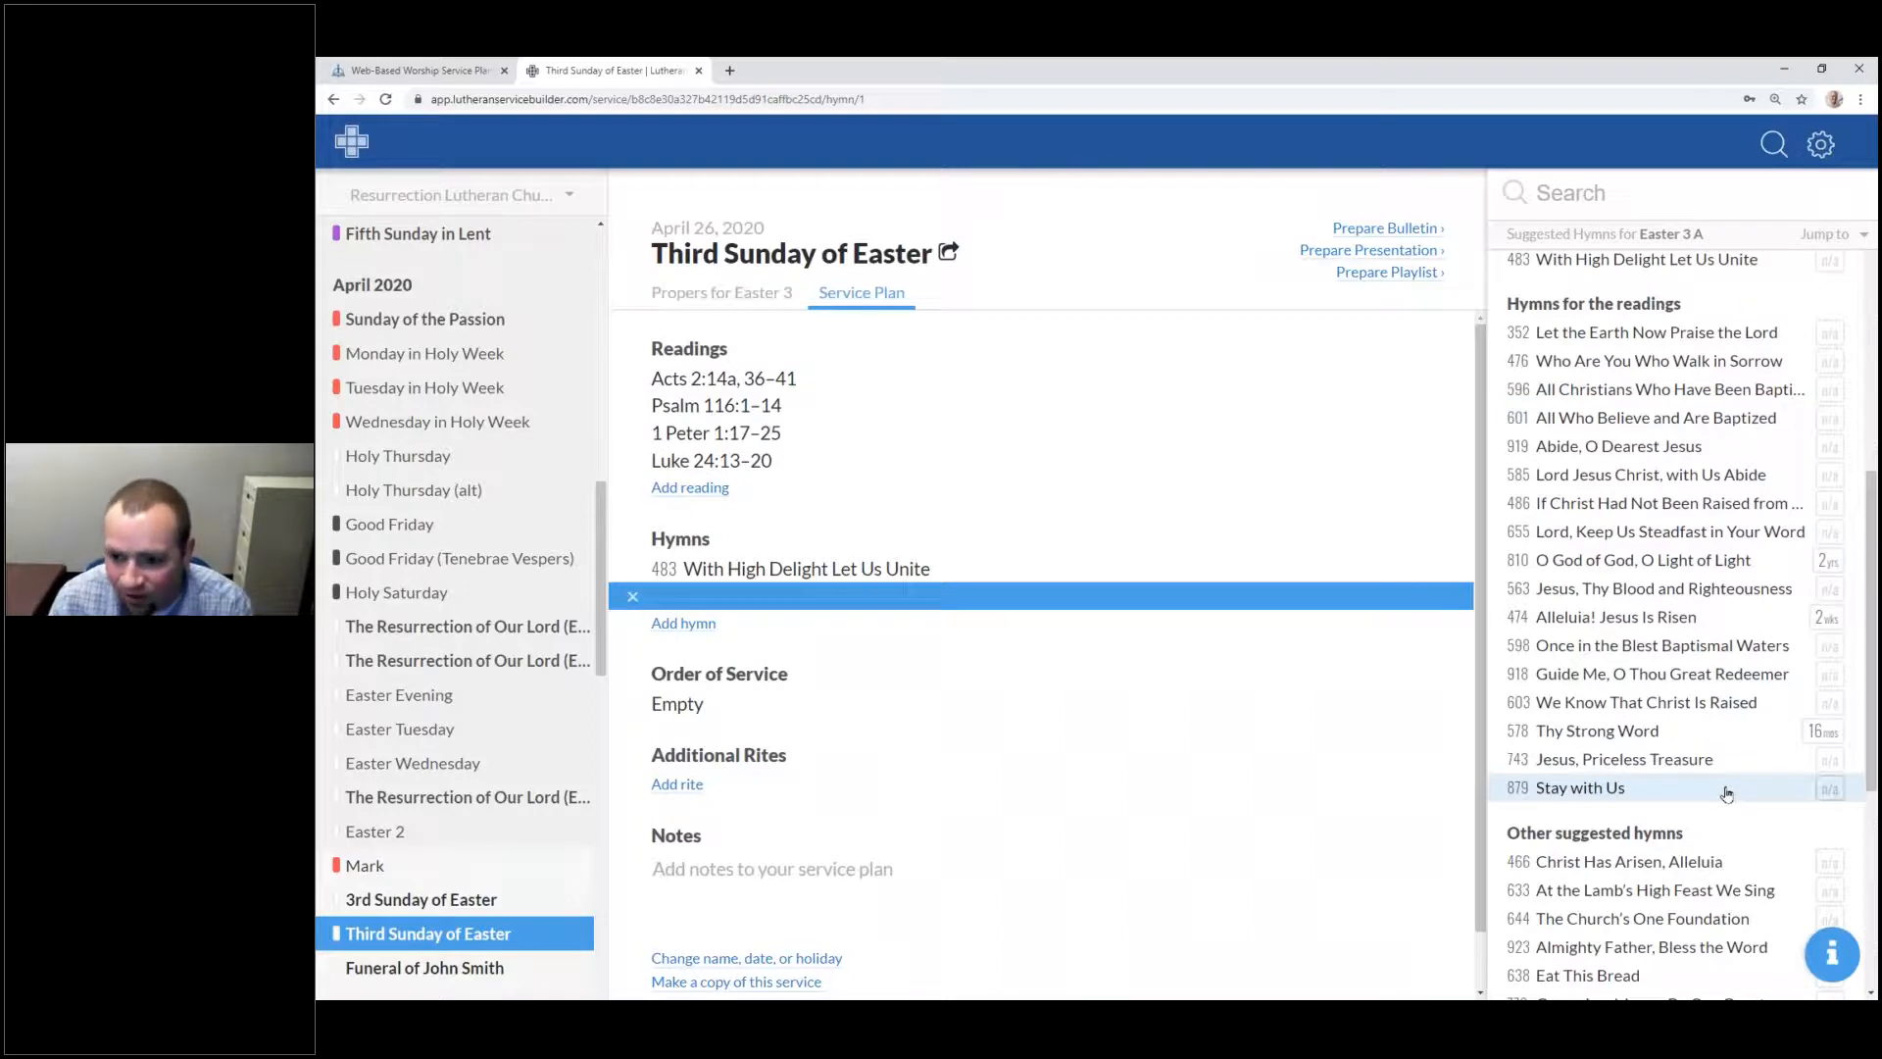
pyautogui.click(1610, 369)
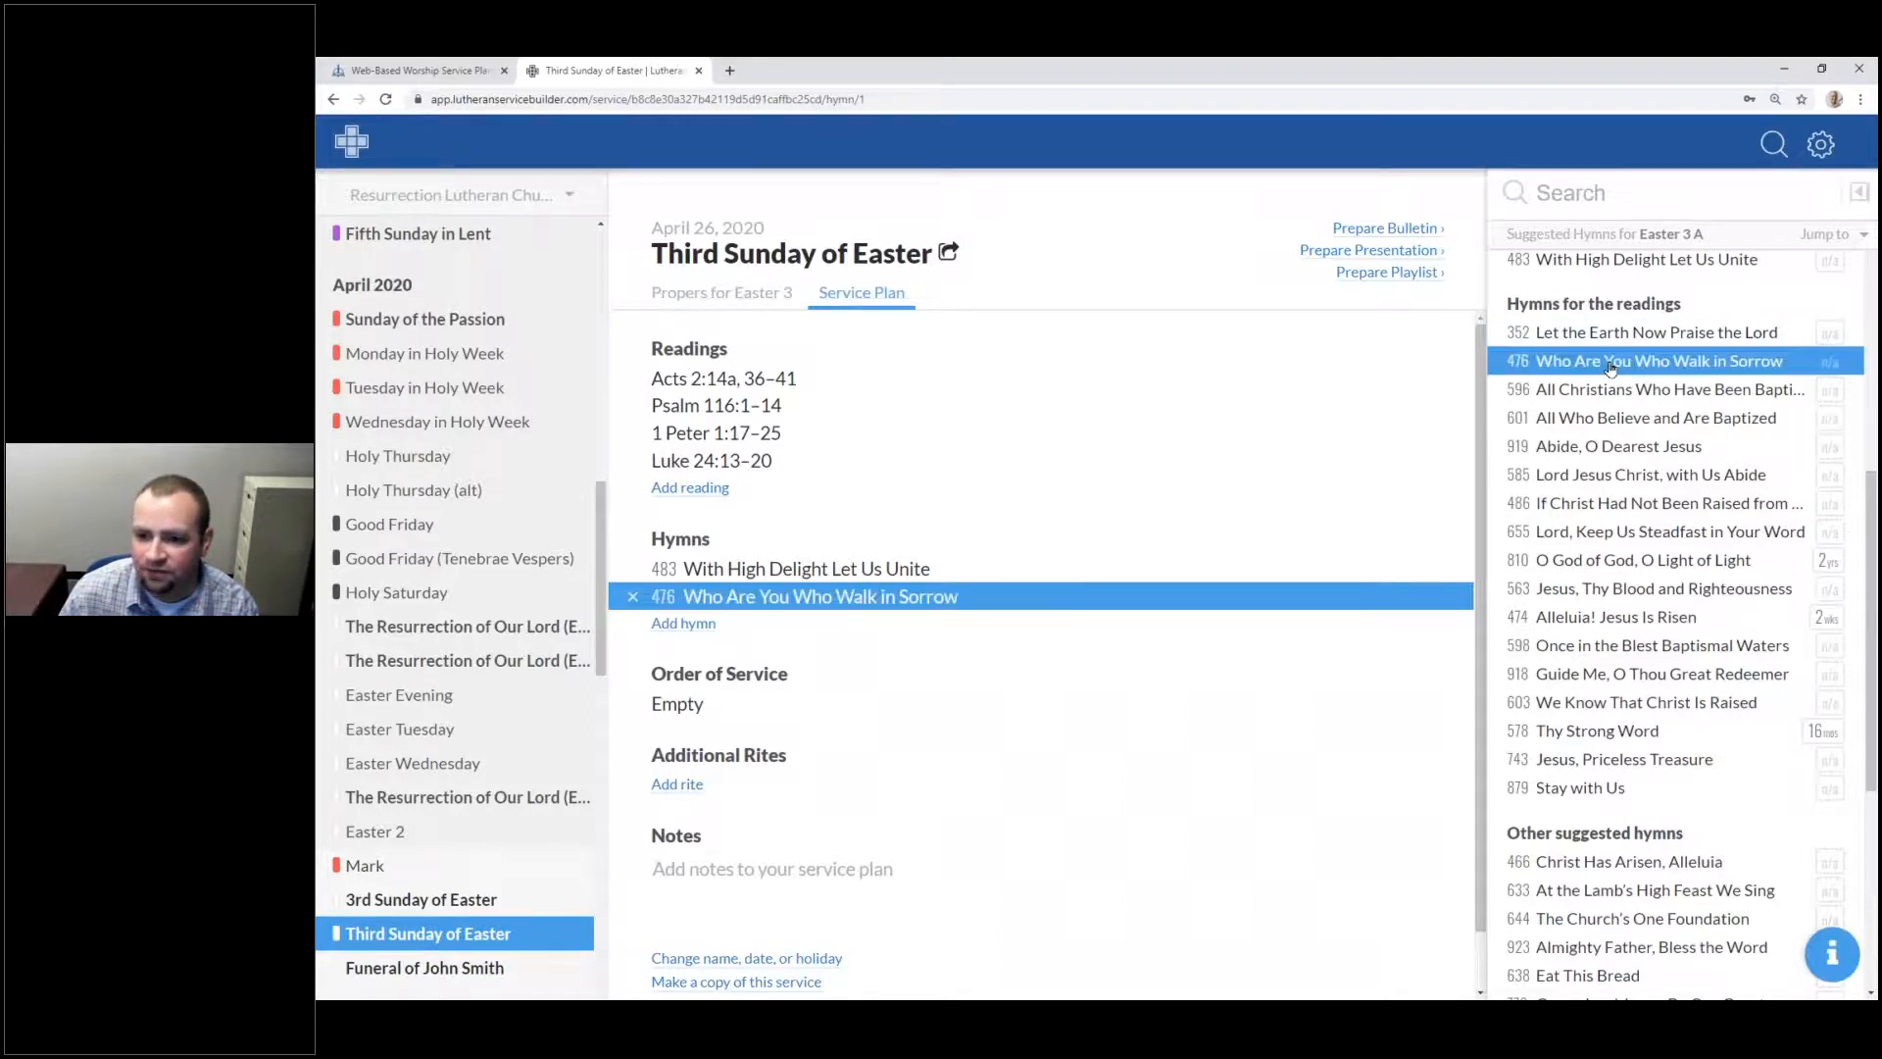
pyautogui.click(1857, 194)
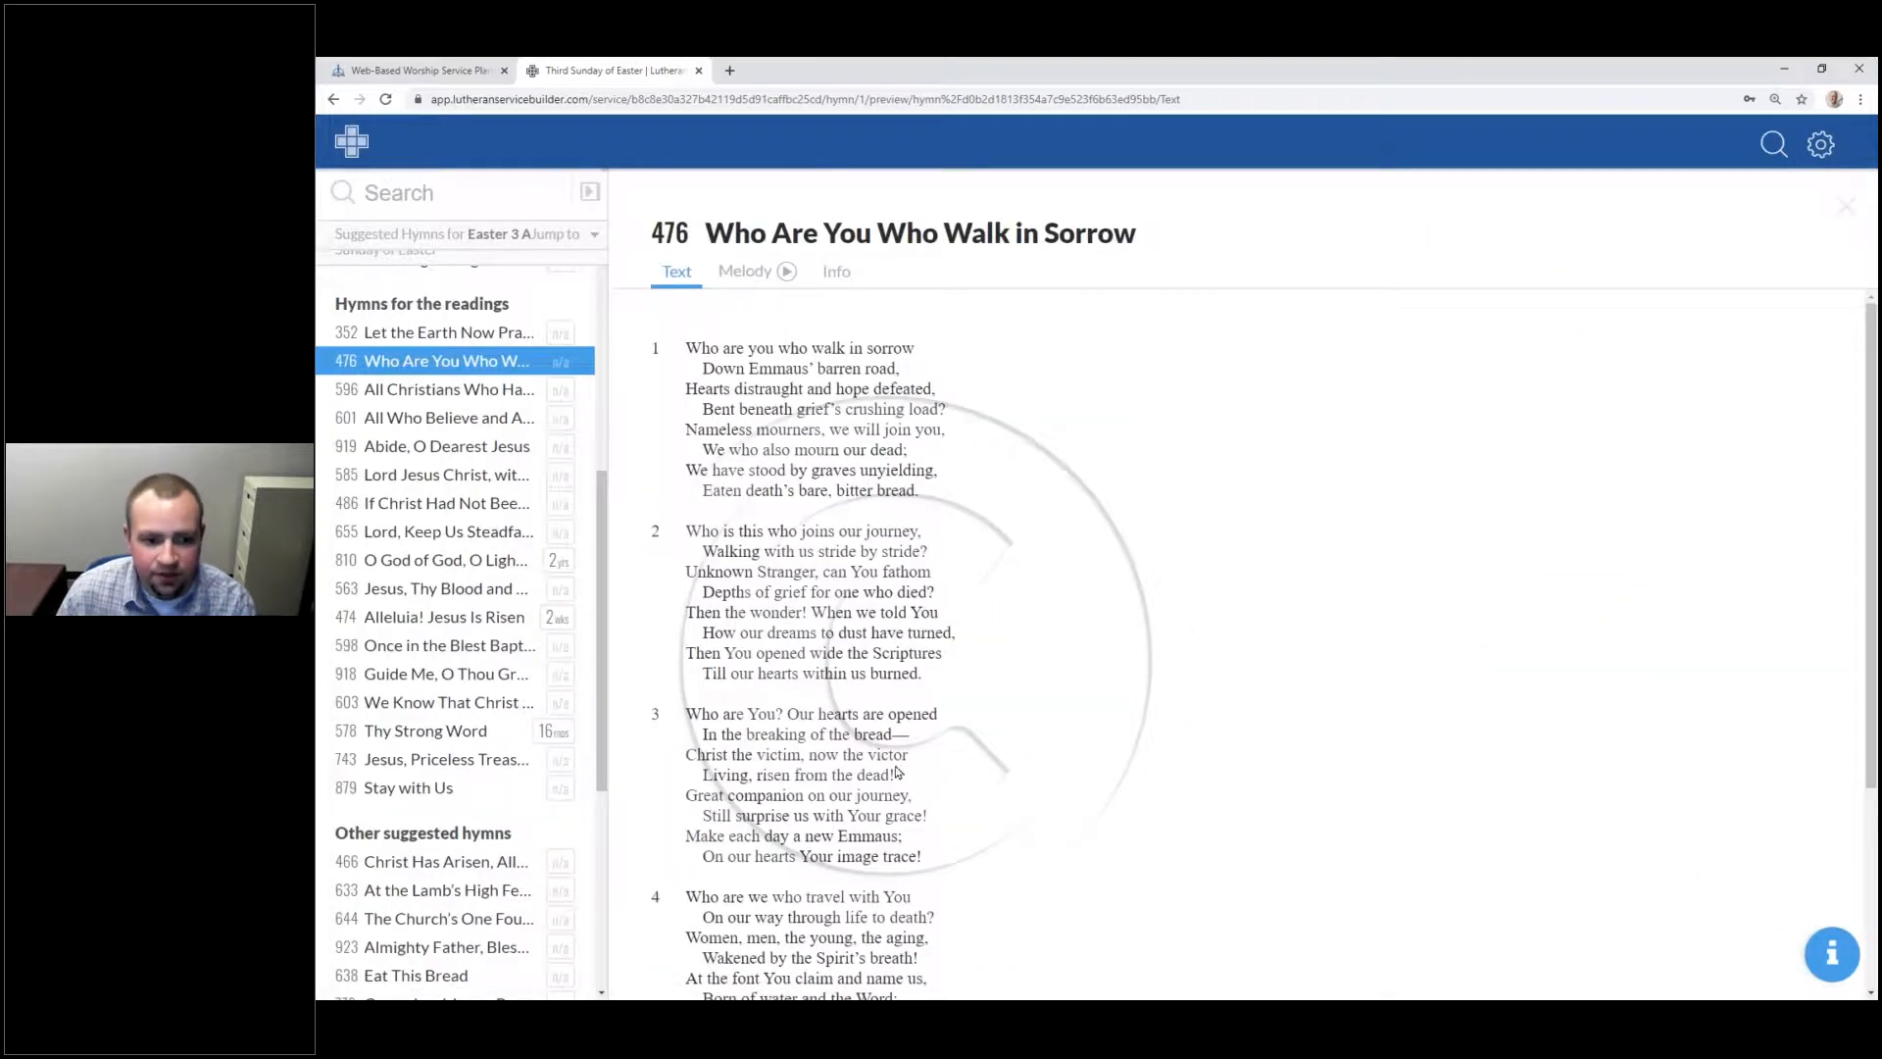
# Step: Play and stop hymn 476's melody, then view its tune, meter, key and copyright info
pyautogui.scroll(-3, 900, 772)
pyautogui.scroll(3, 912, 704)
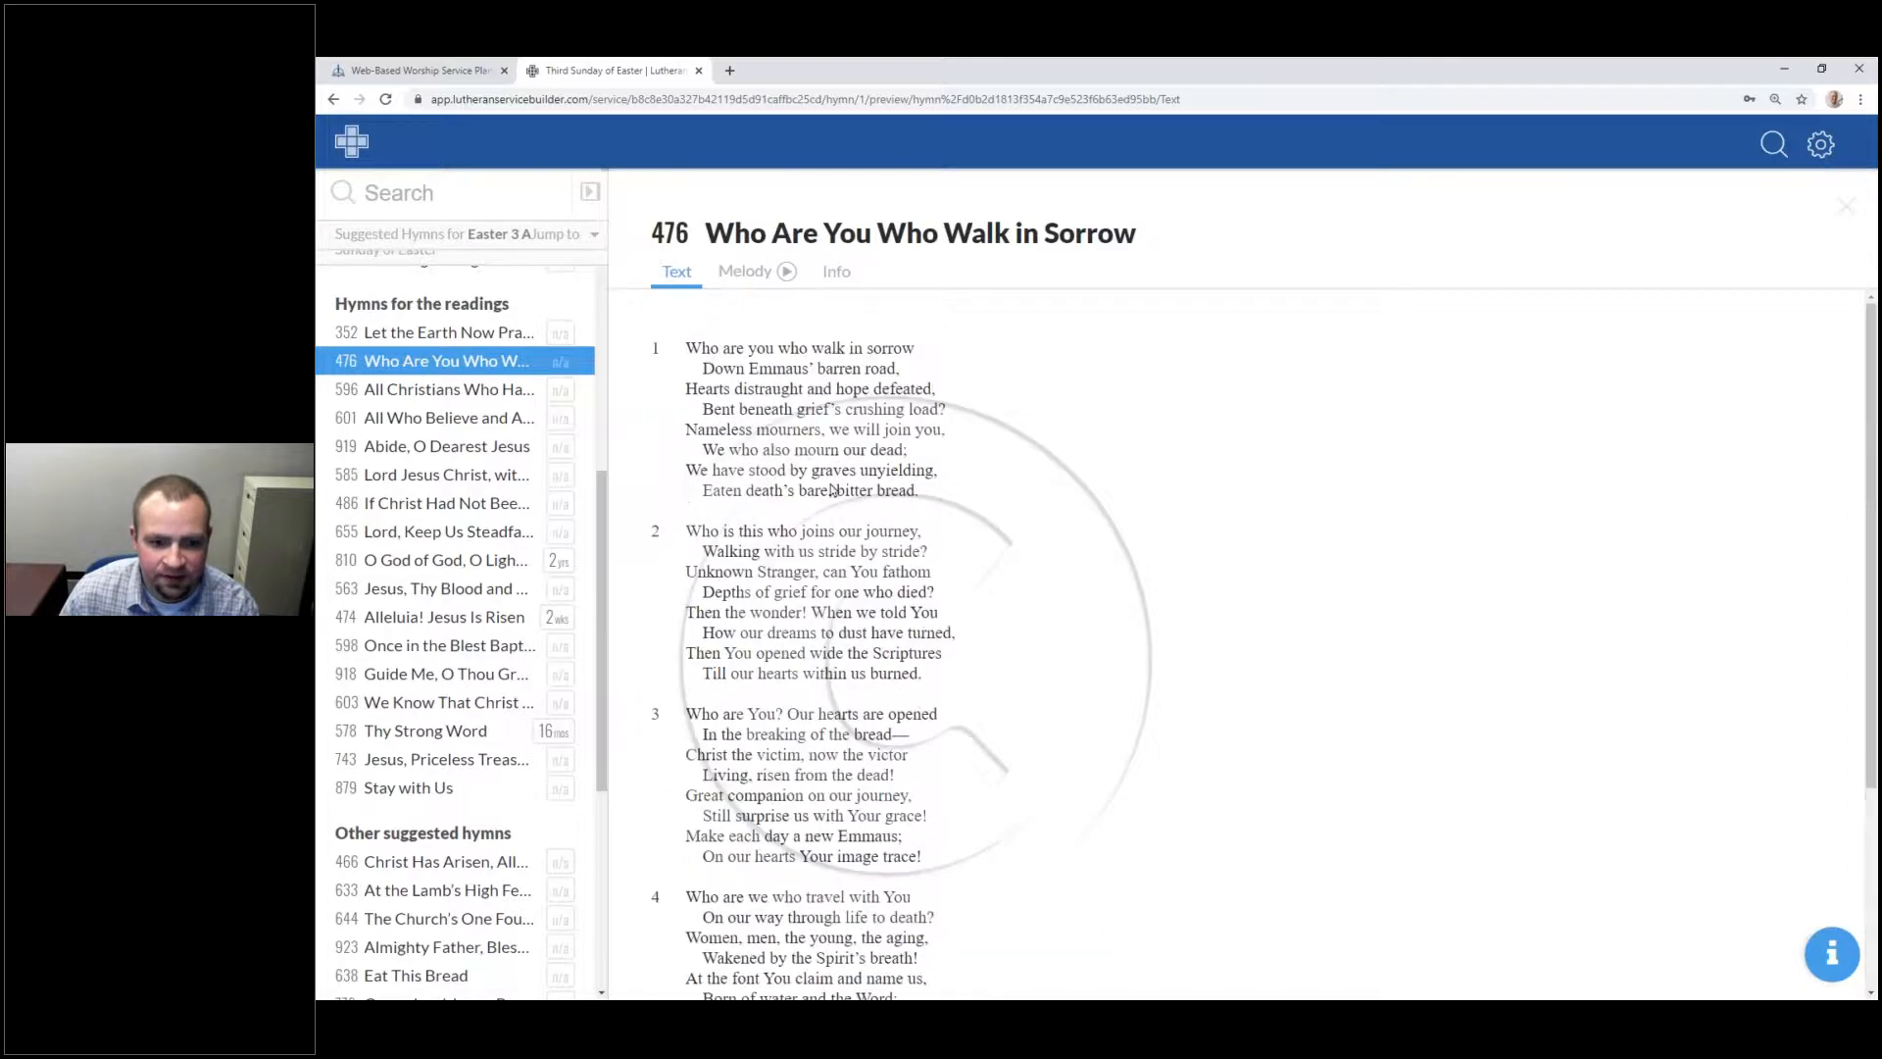
pyautogui.click(755, 281)
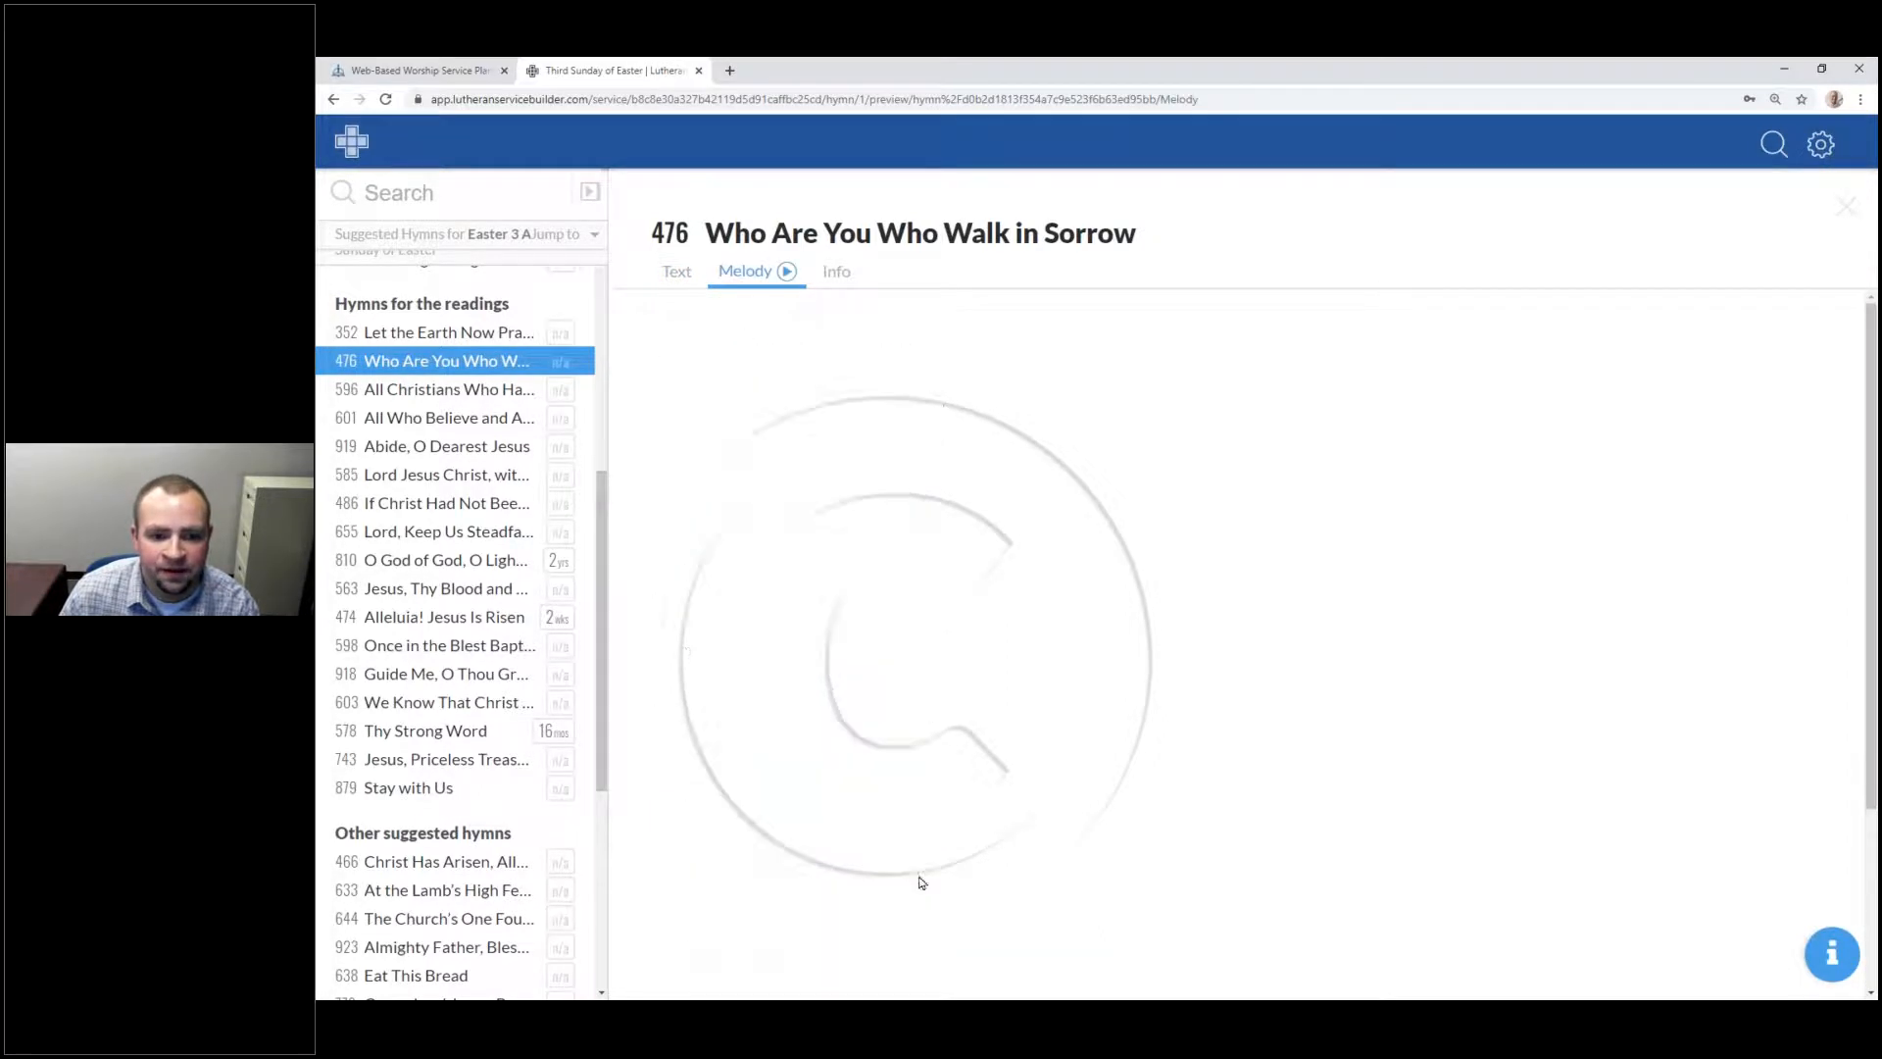
pyautogui.click(789, 273)
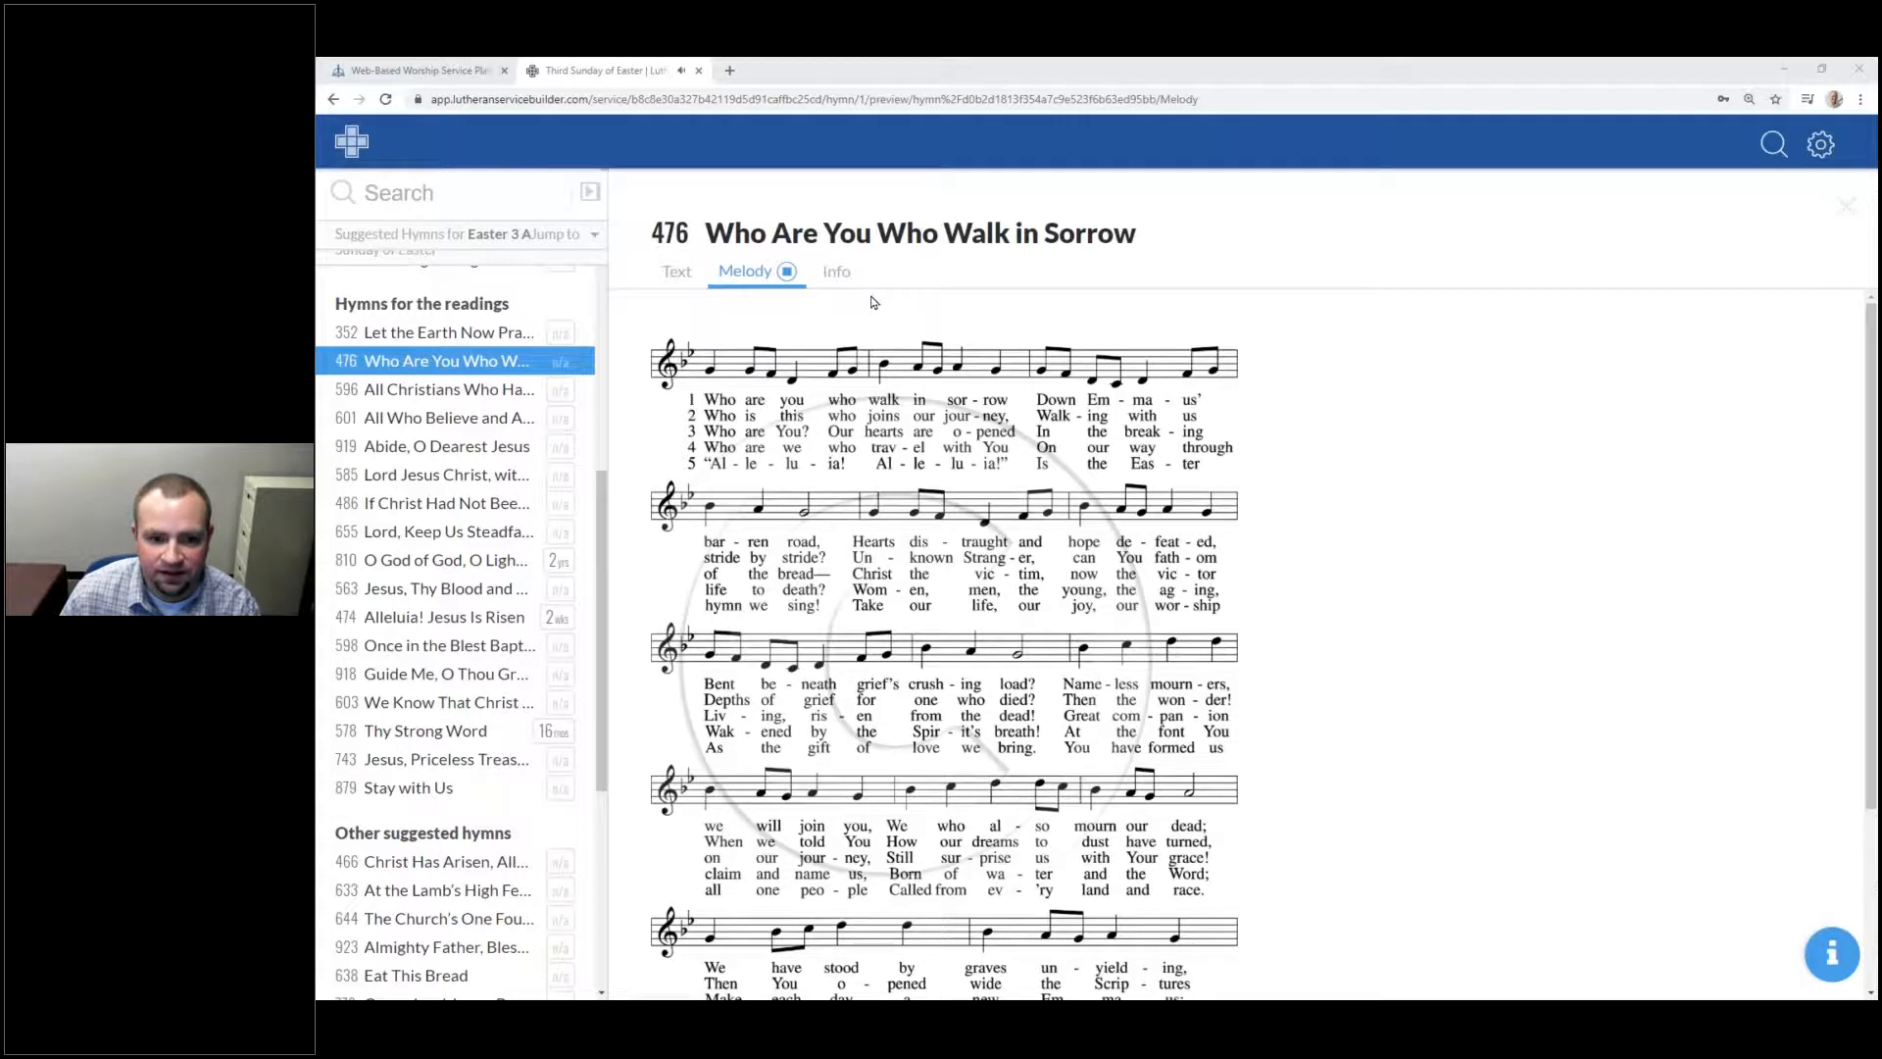
pyautogui.click(787, 273)
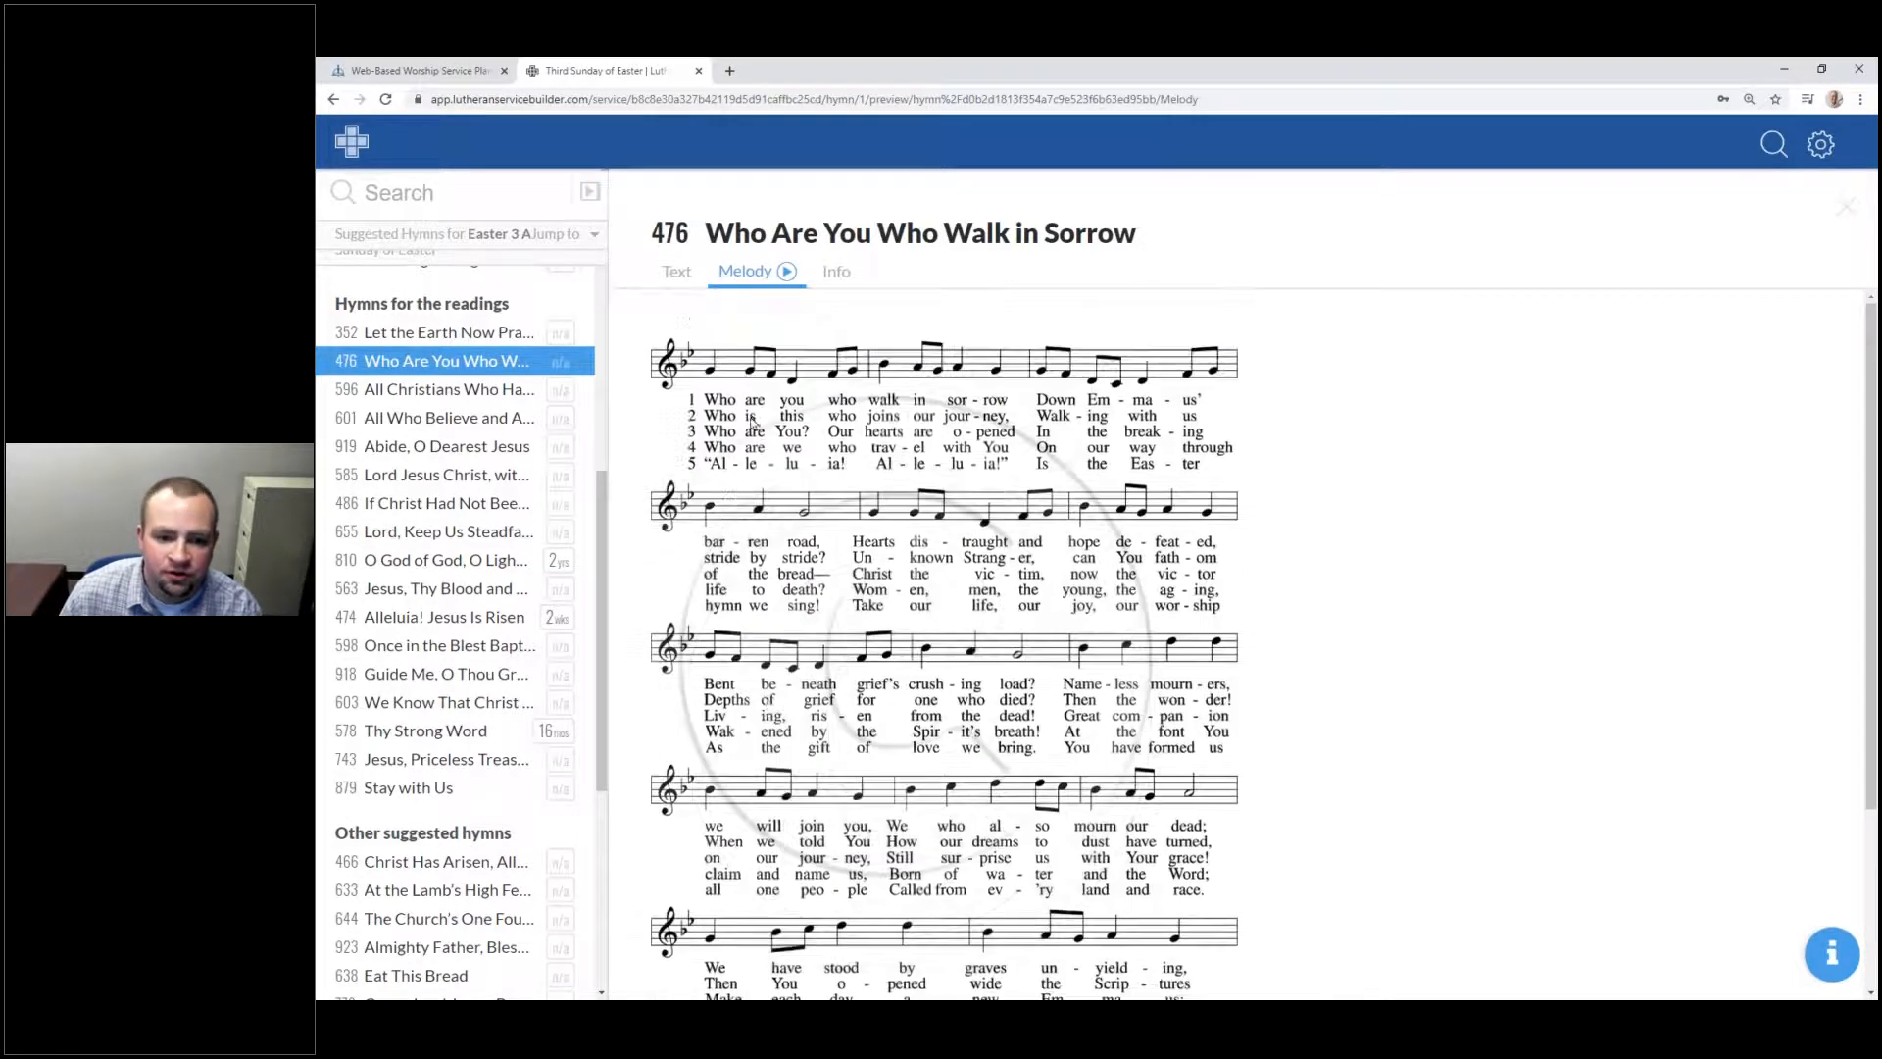
pyautogui.click(839, 278)
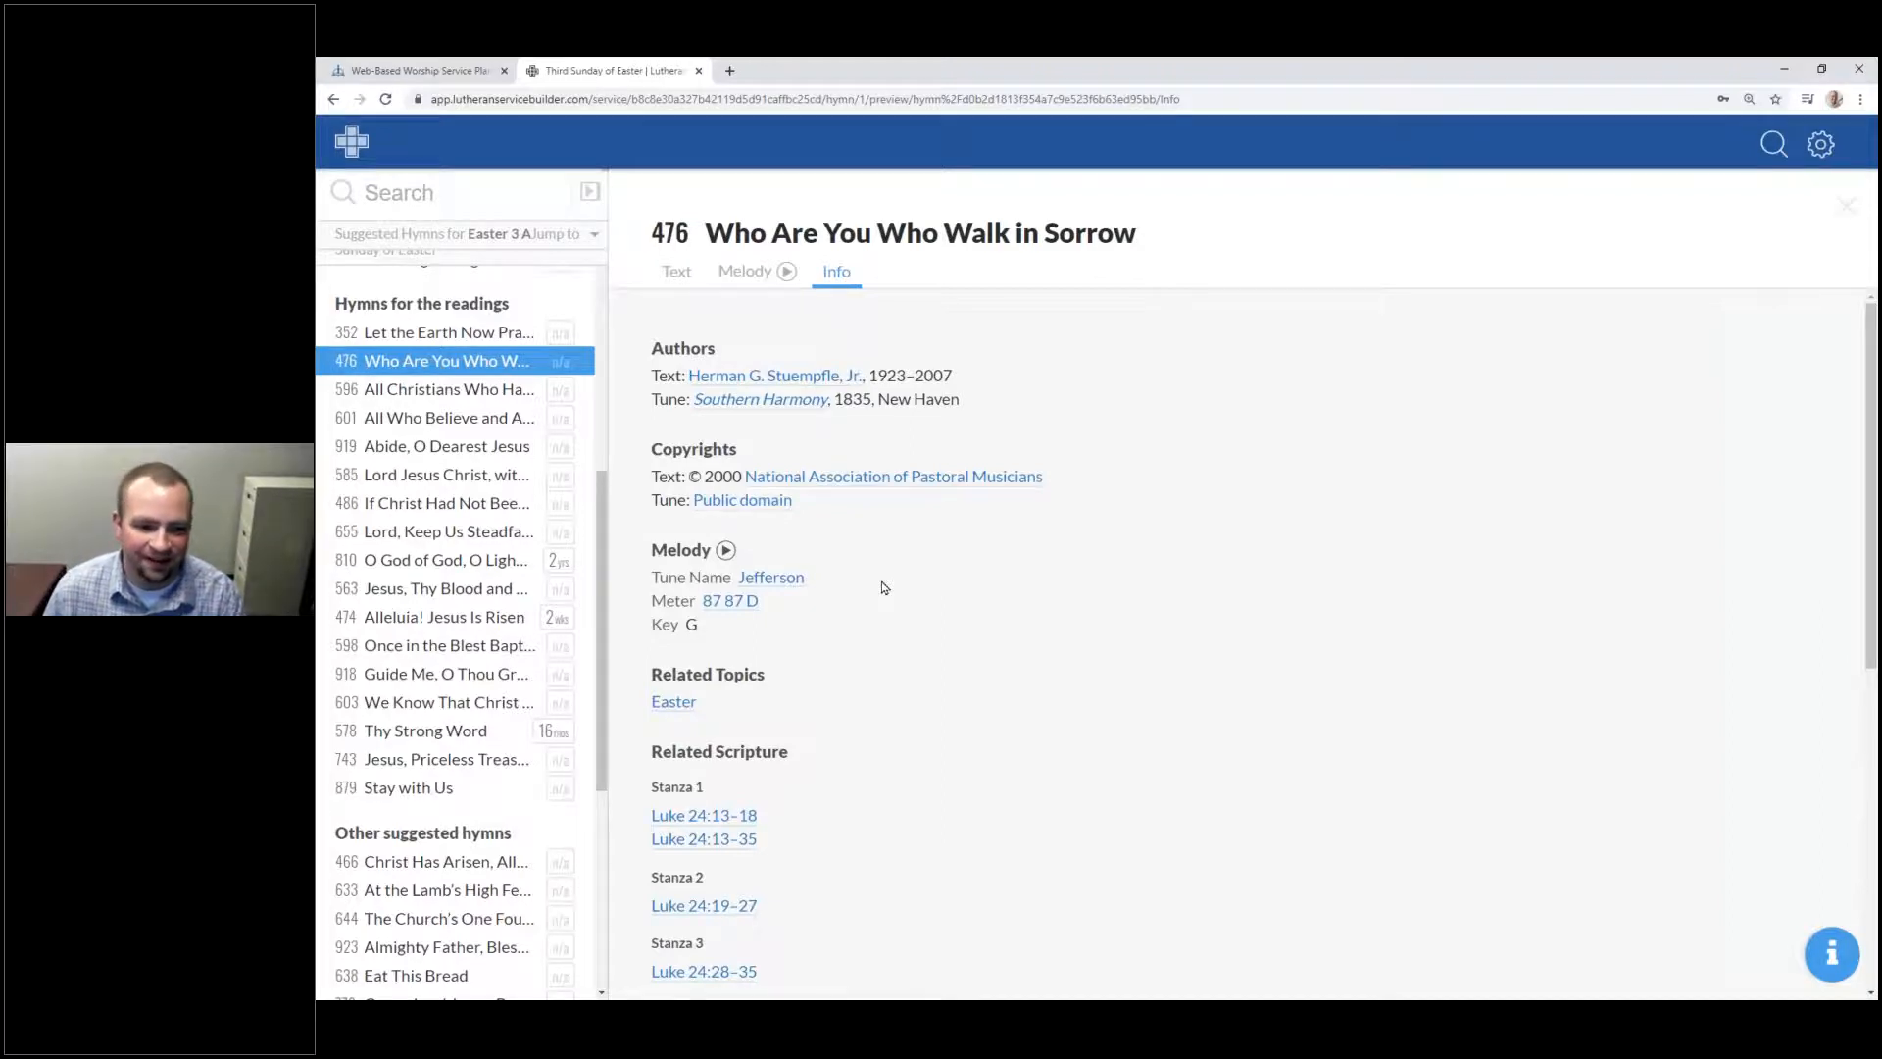
# Step: Read through hymn 476's related scripture and suggested days, then close its preview
pyautogui.scroll(-3, 840, 588)
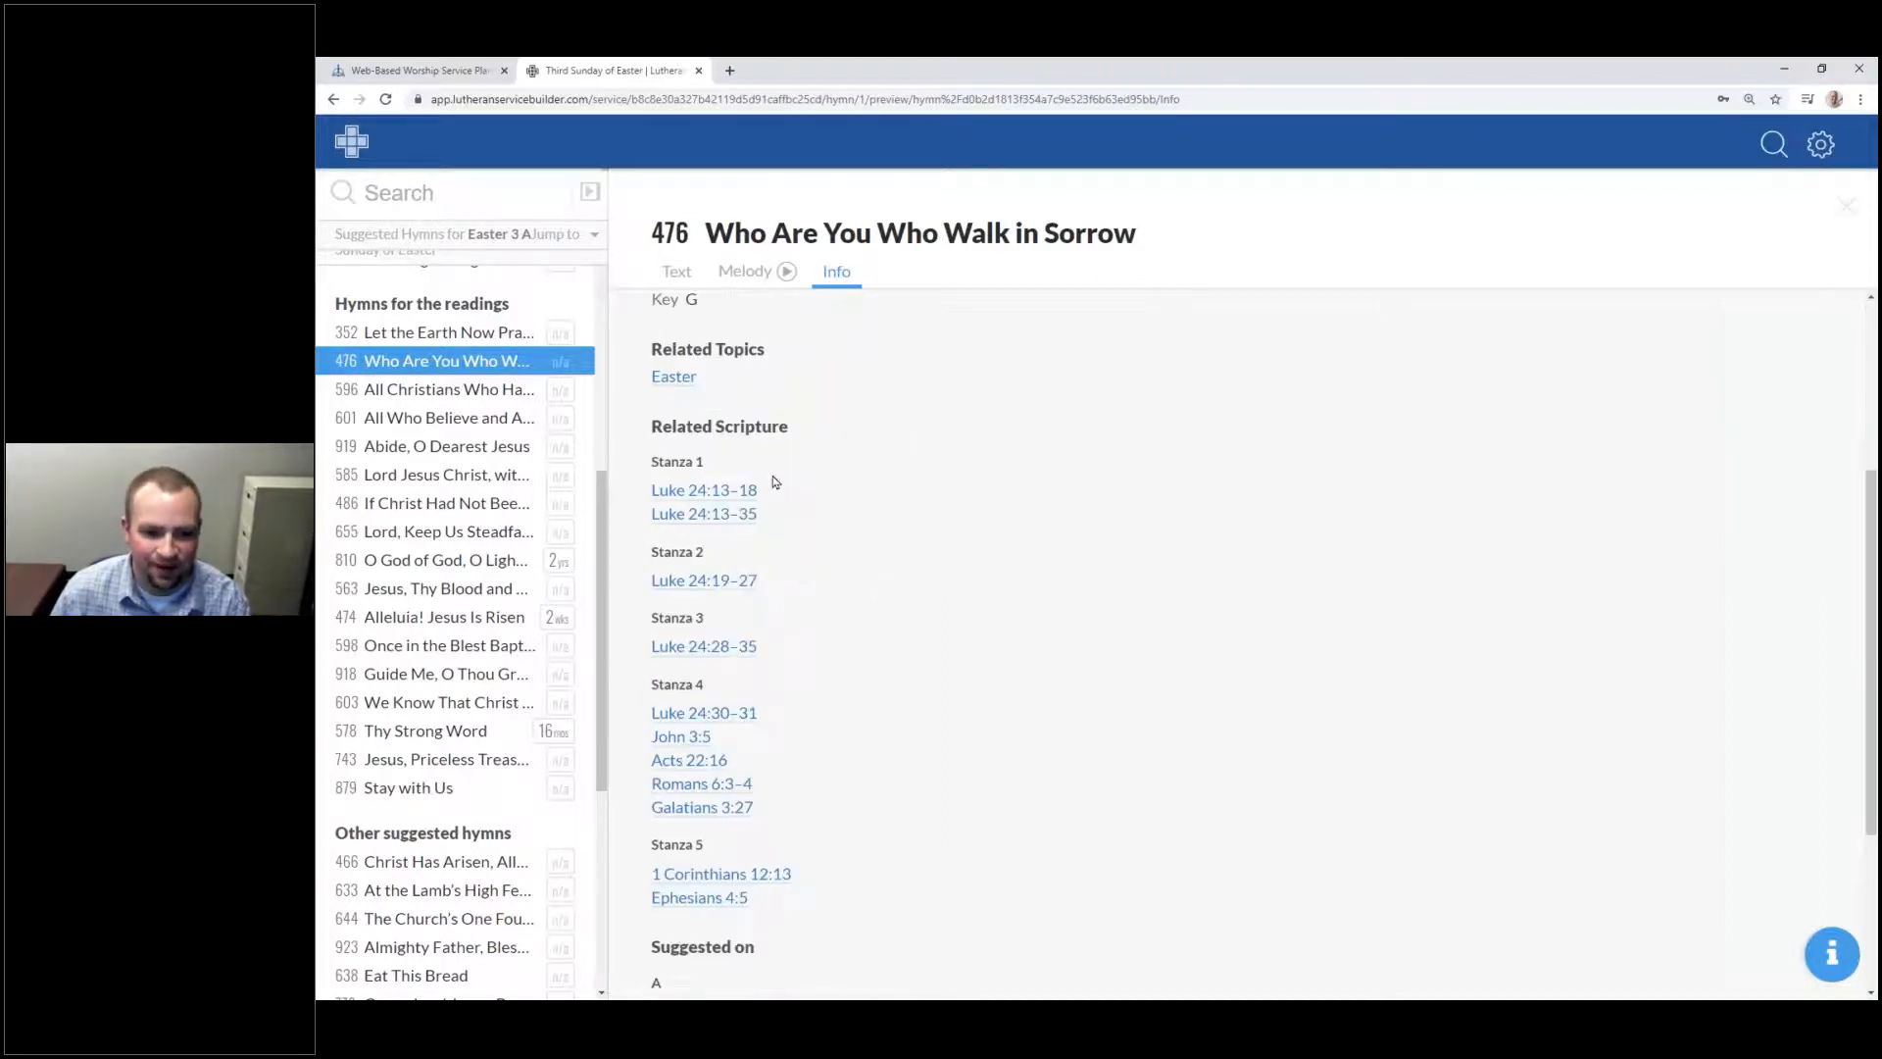
pyautogui.scroll(2, 792, 466)
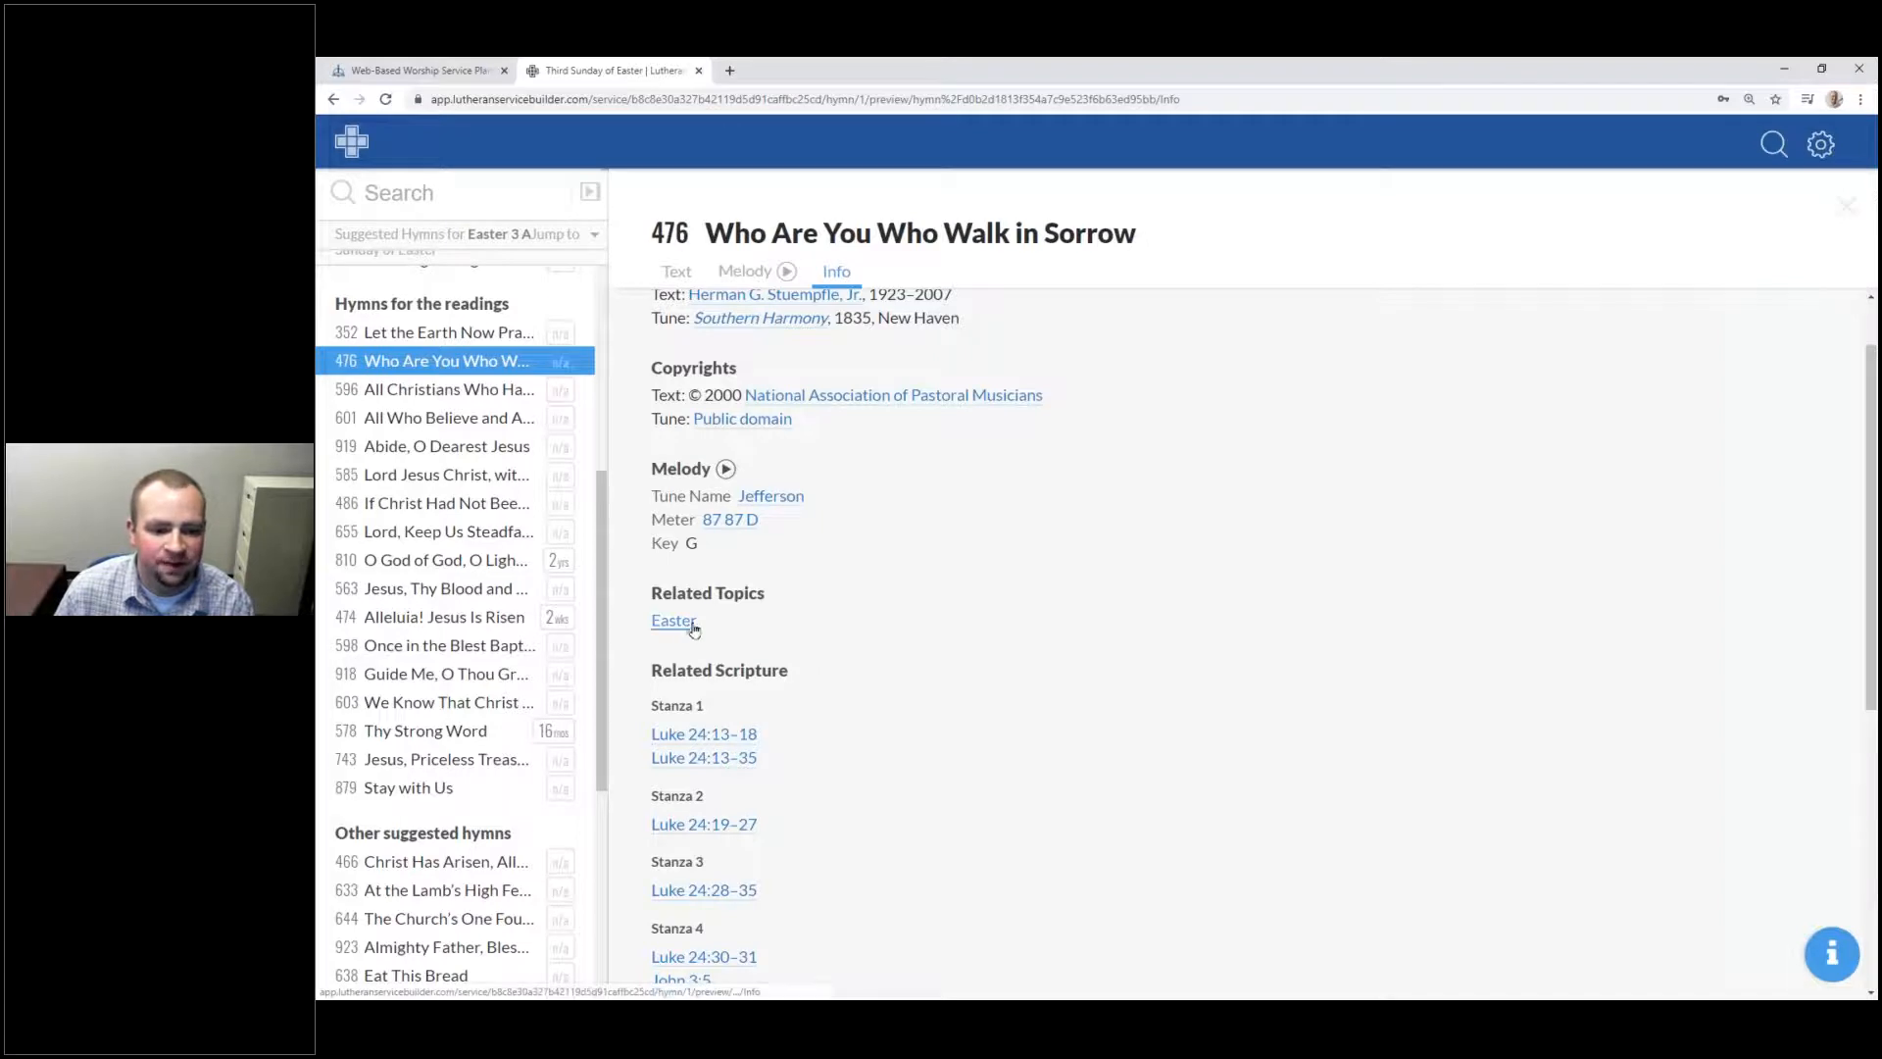
pyautogui.scroll(1, 693, 628)
pyautogui.scroll(-3, 696, 617)
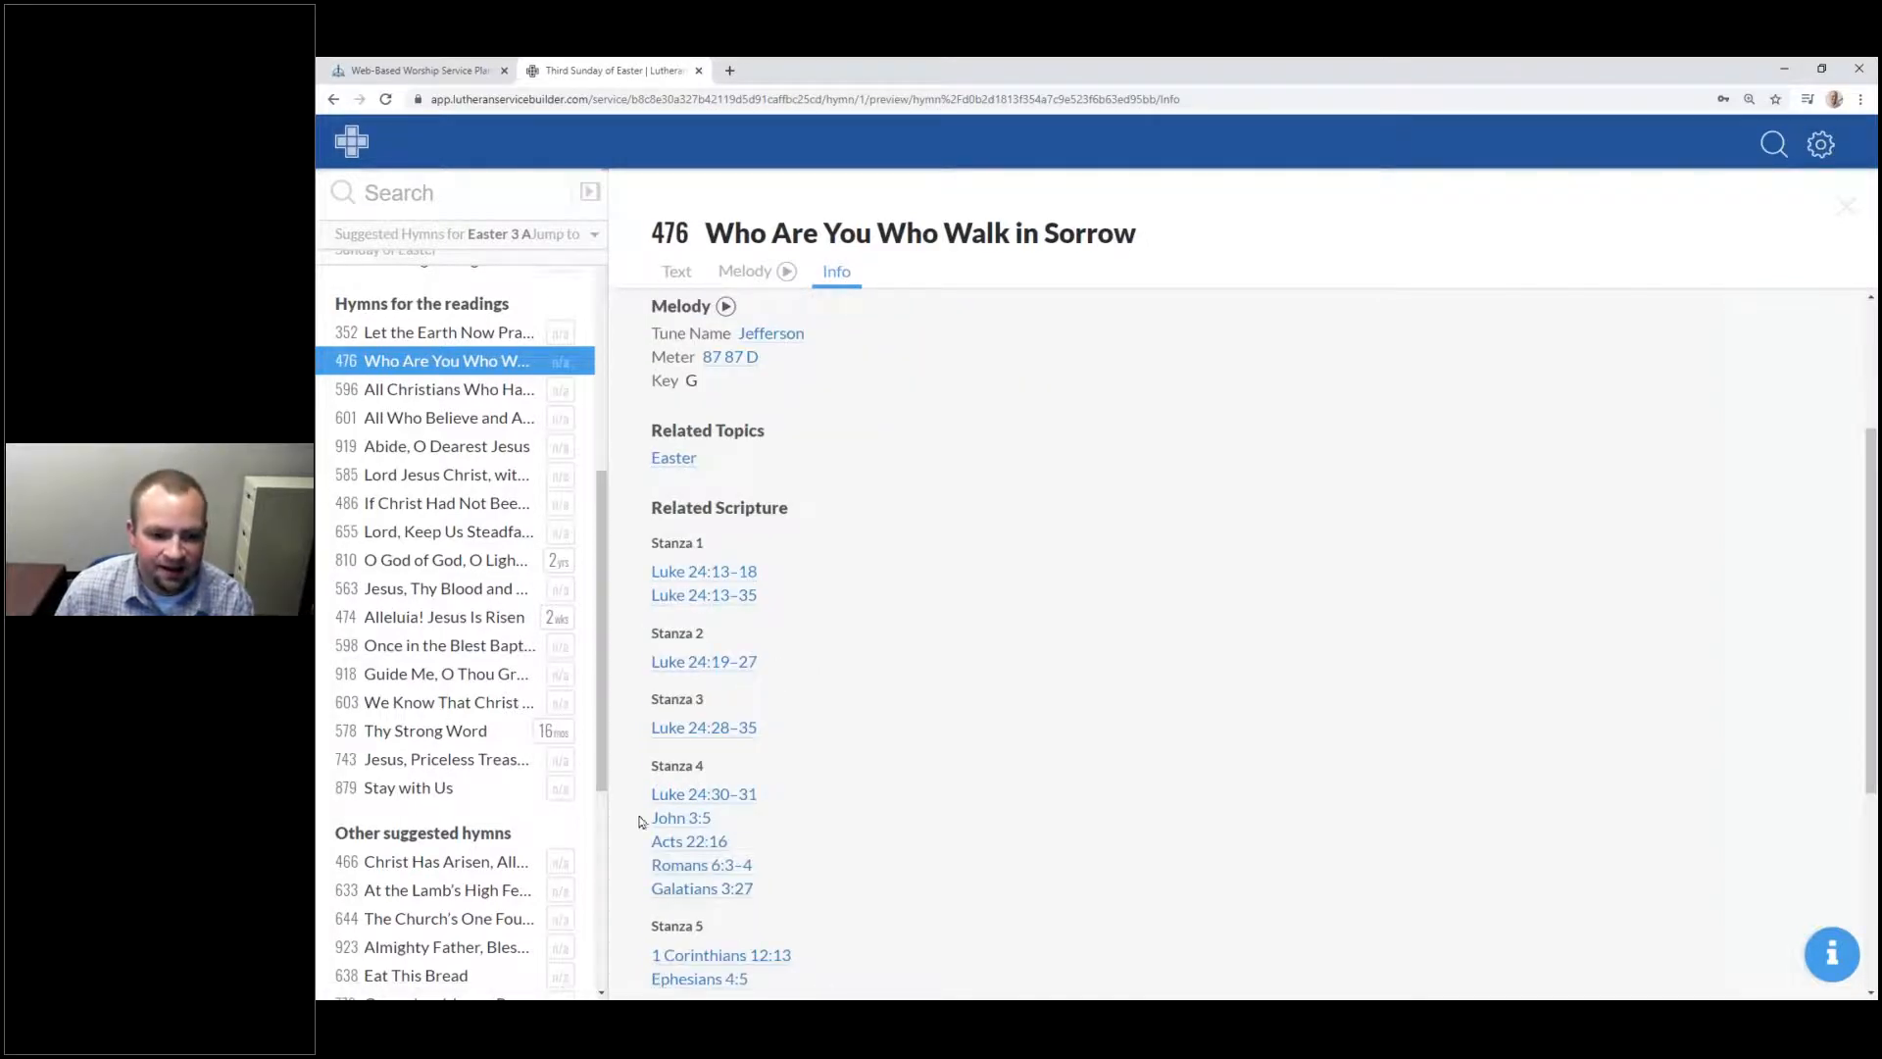
pyautogui.scroll(-2, 760, 550)
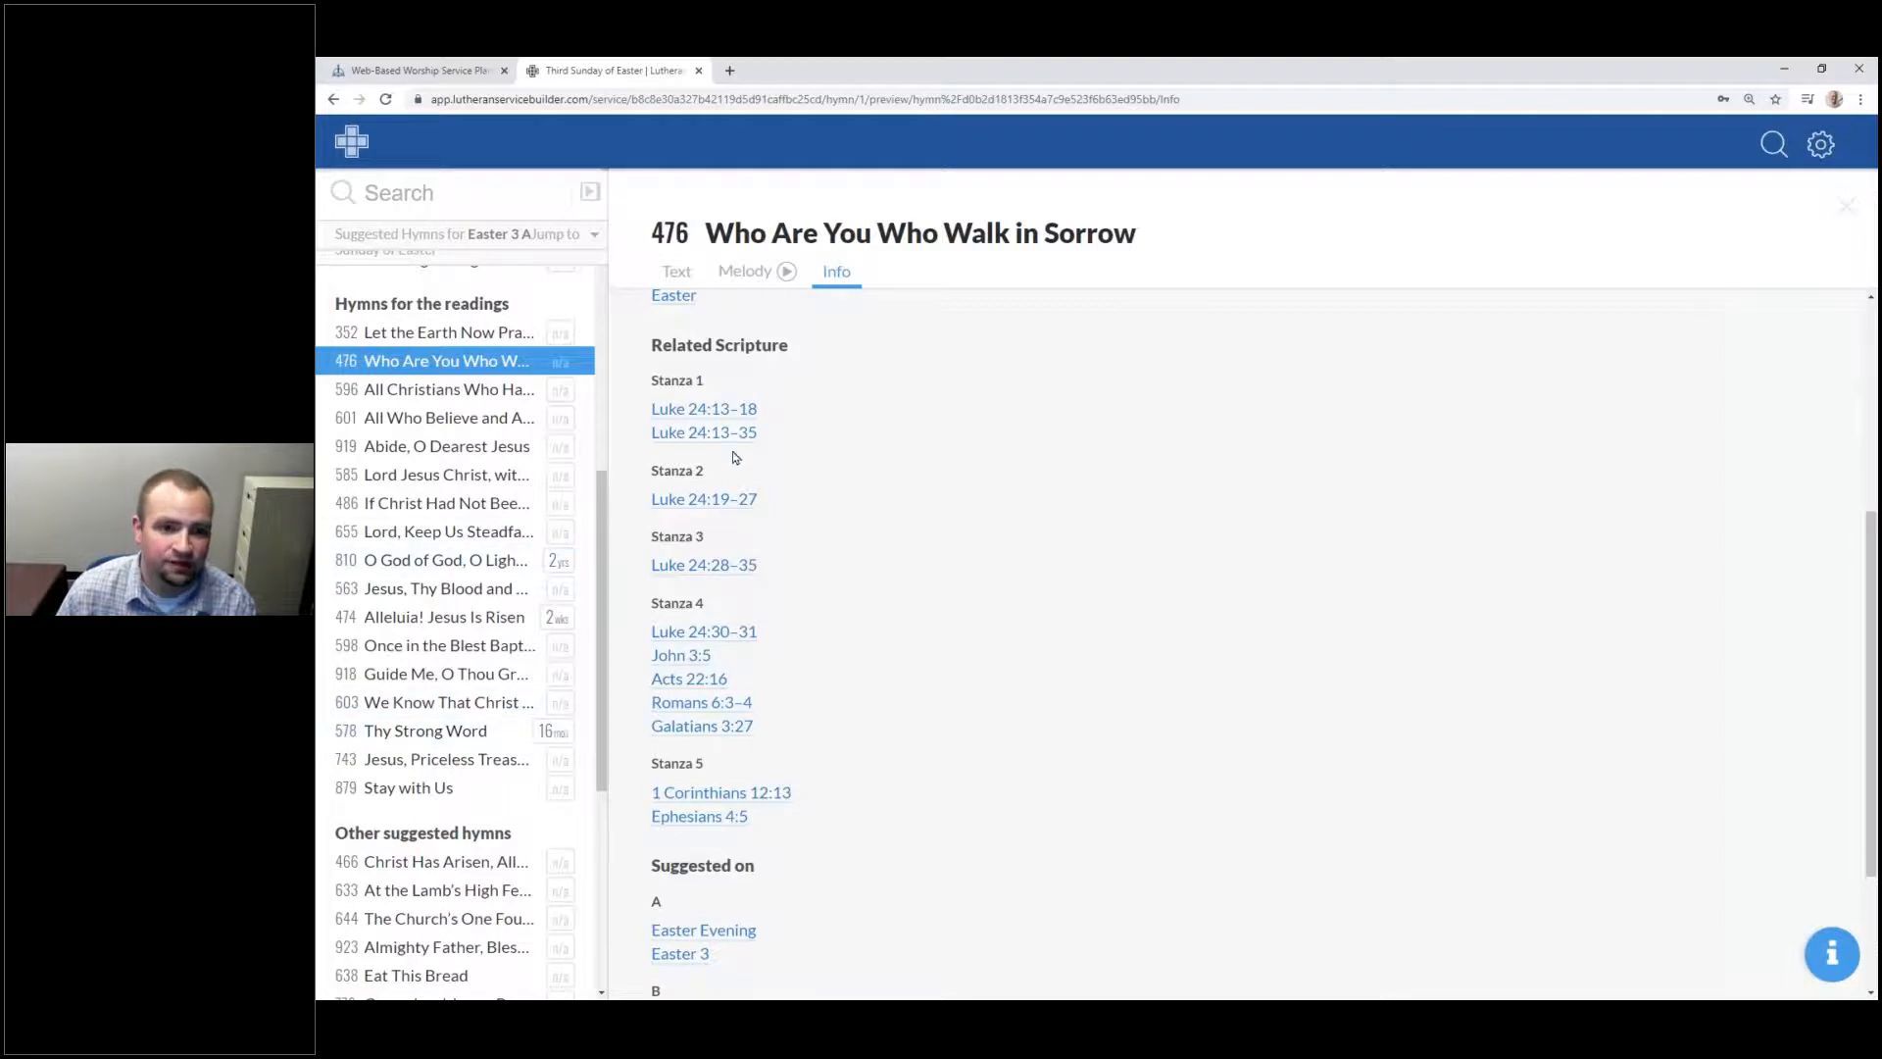
pyautogui.scroll(-1, 764, 431)
pyautogui.scroll(2, 801, 465)
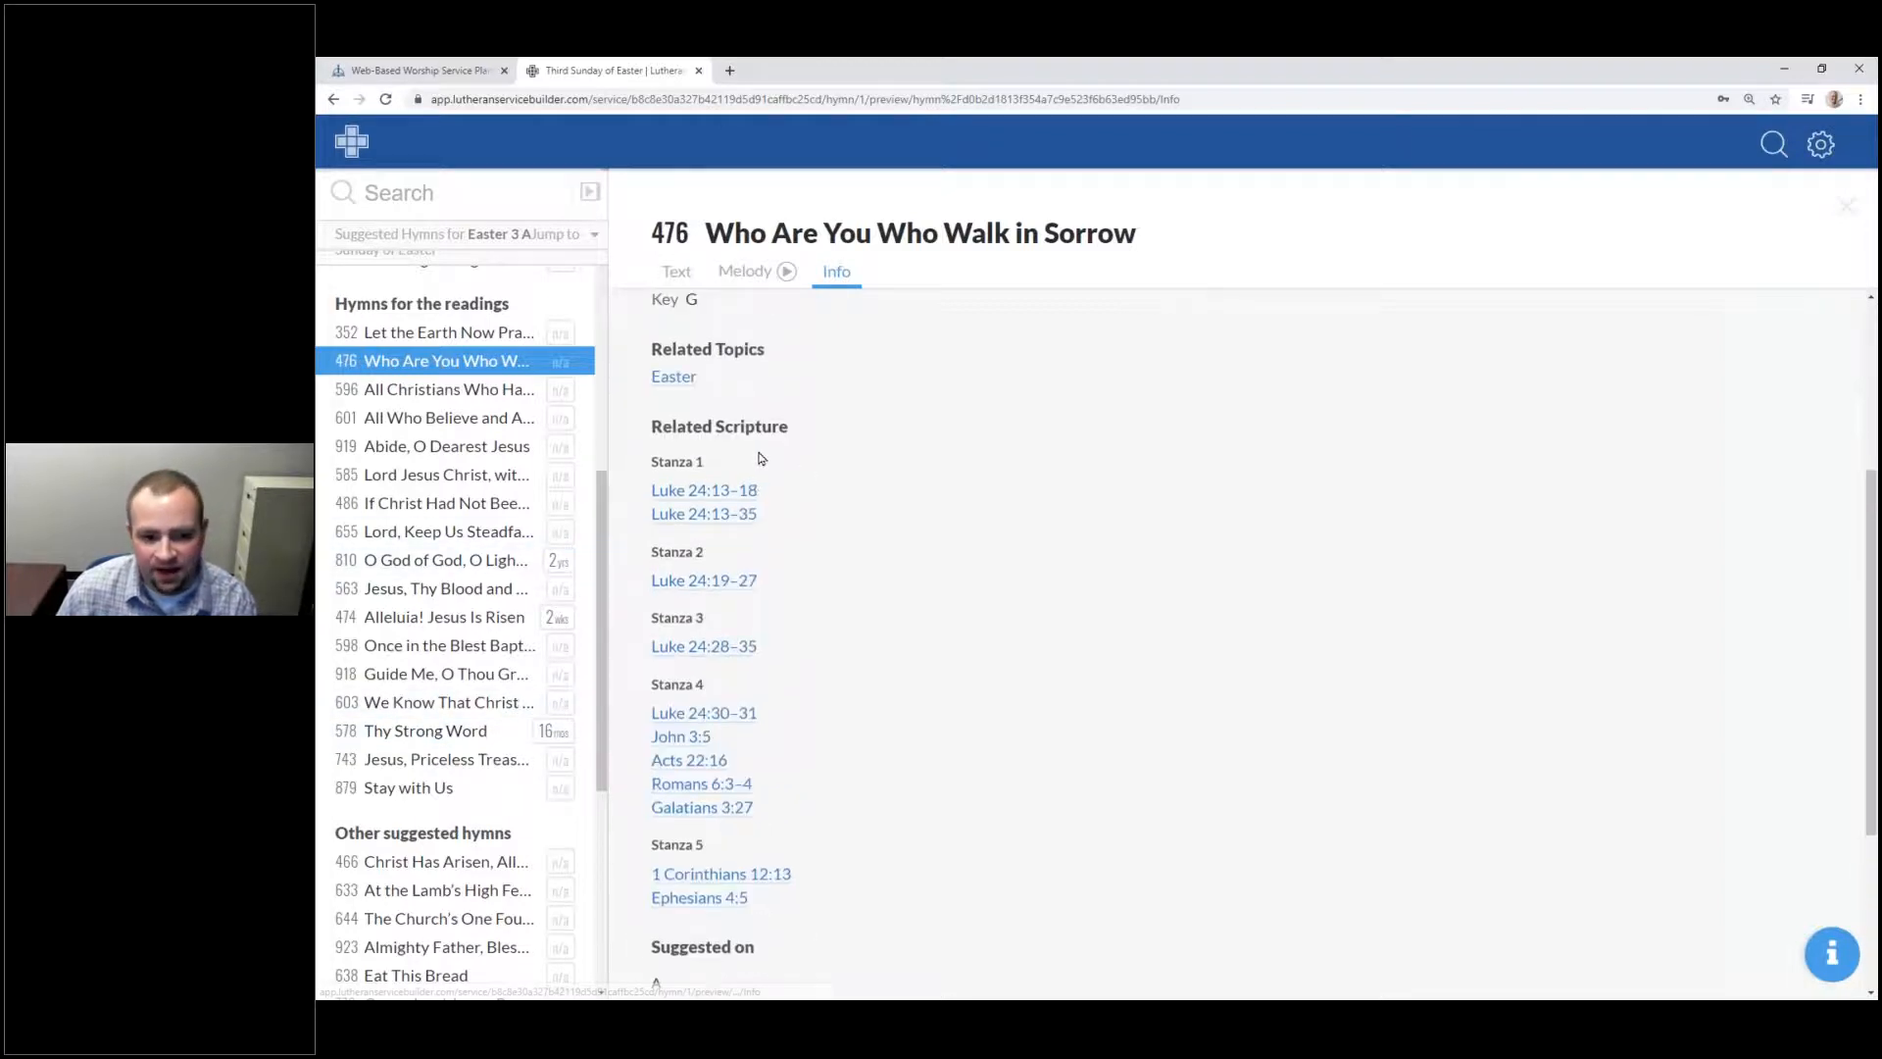
pyautogui.scroll(-3, 862, 677)
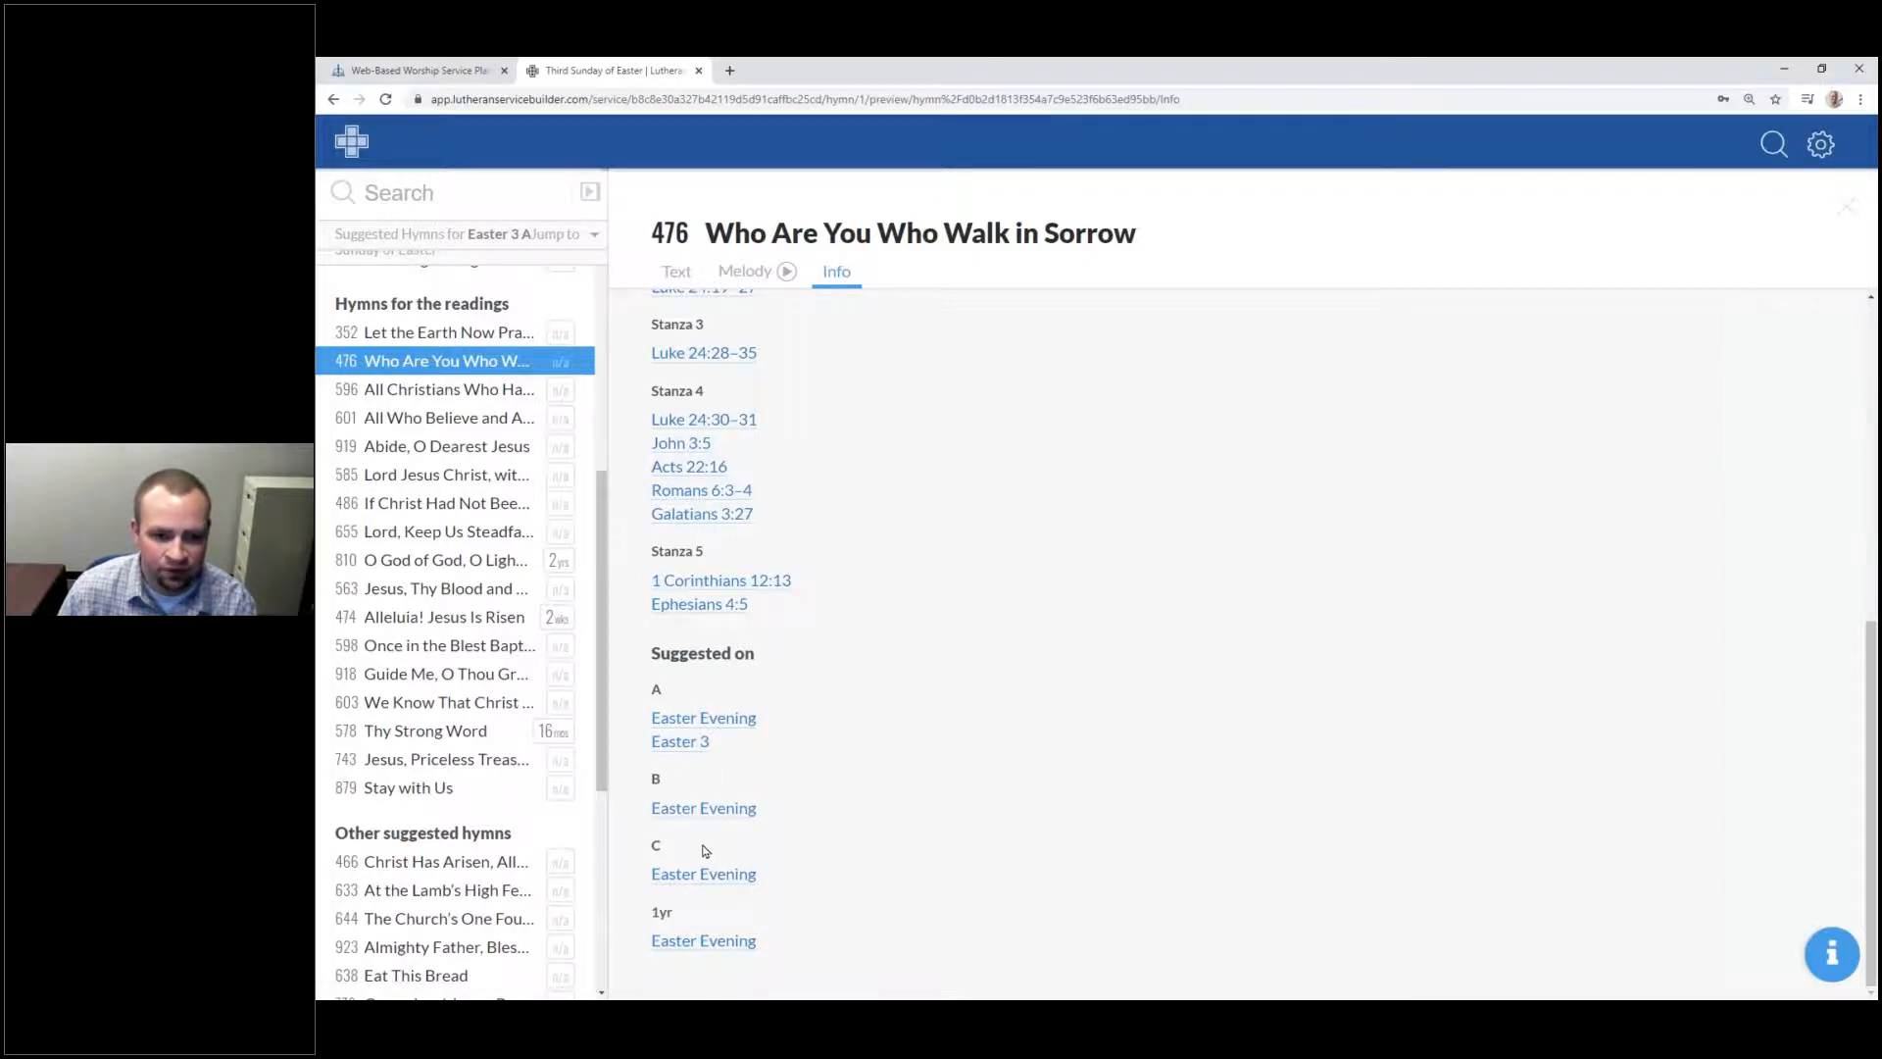
pyautogui.click(587, 193)
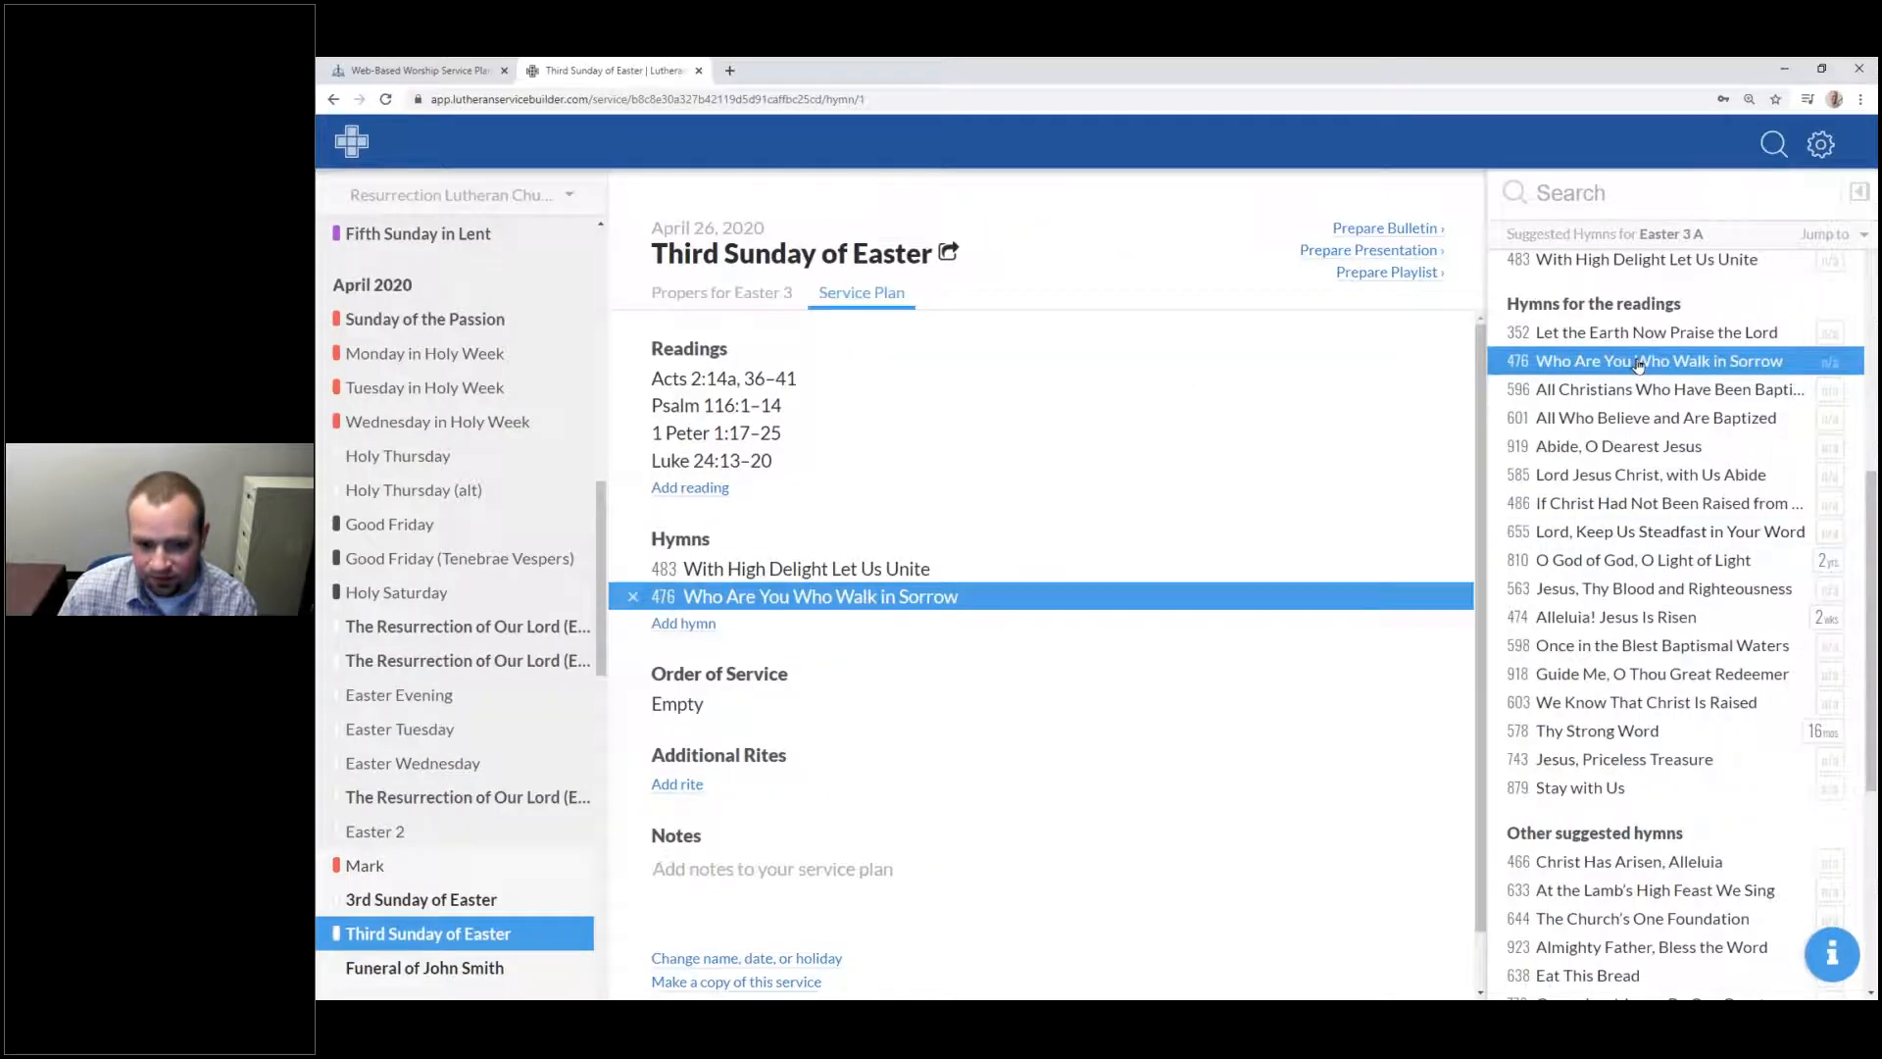
pyautogui.scroll(-3, 1646, 387)
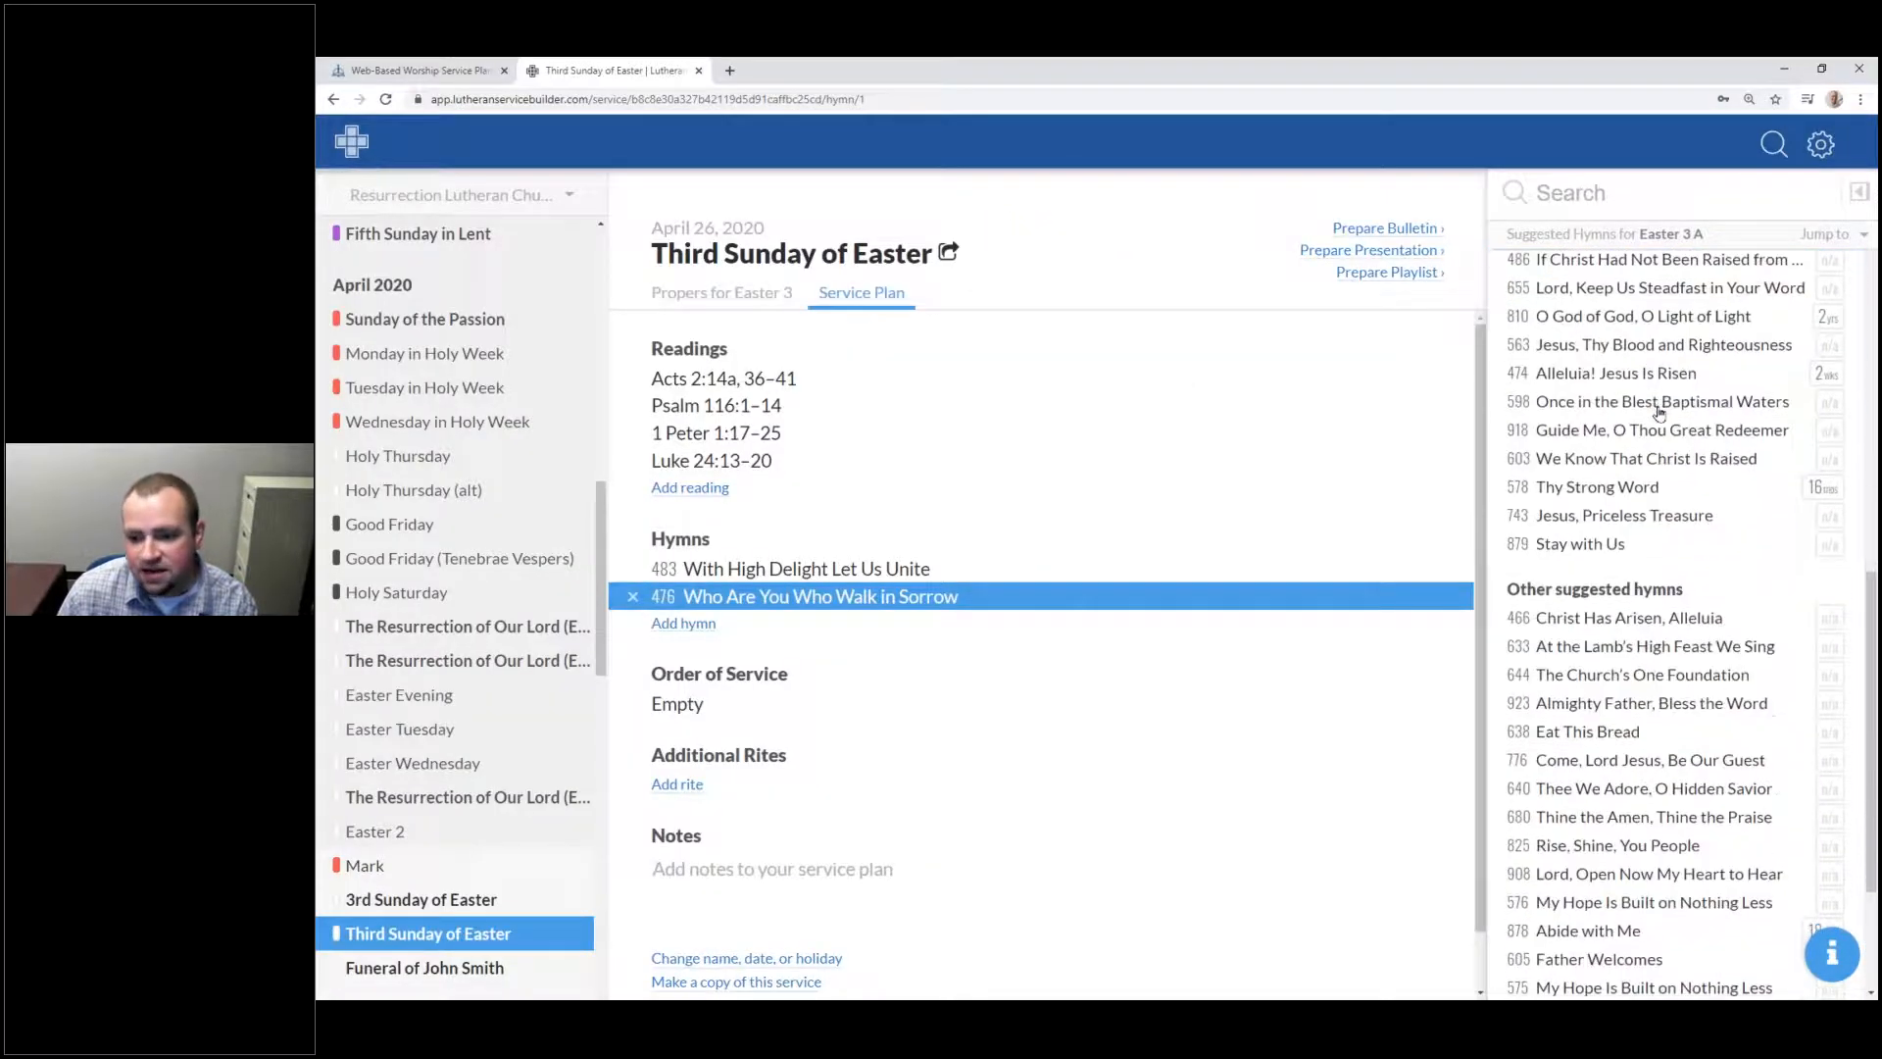
pyautogui.scroll(-2, 1658, 414)
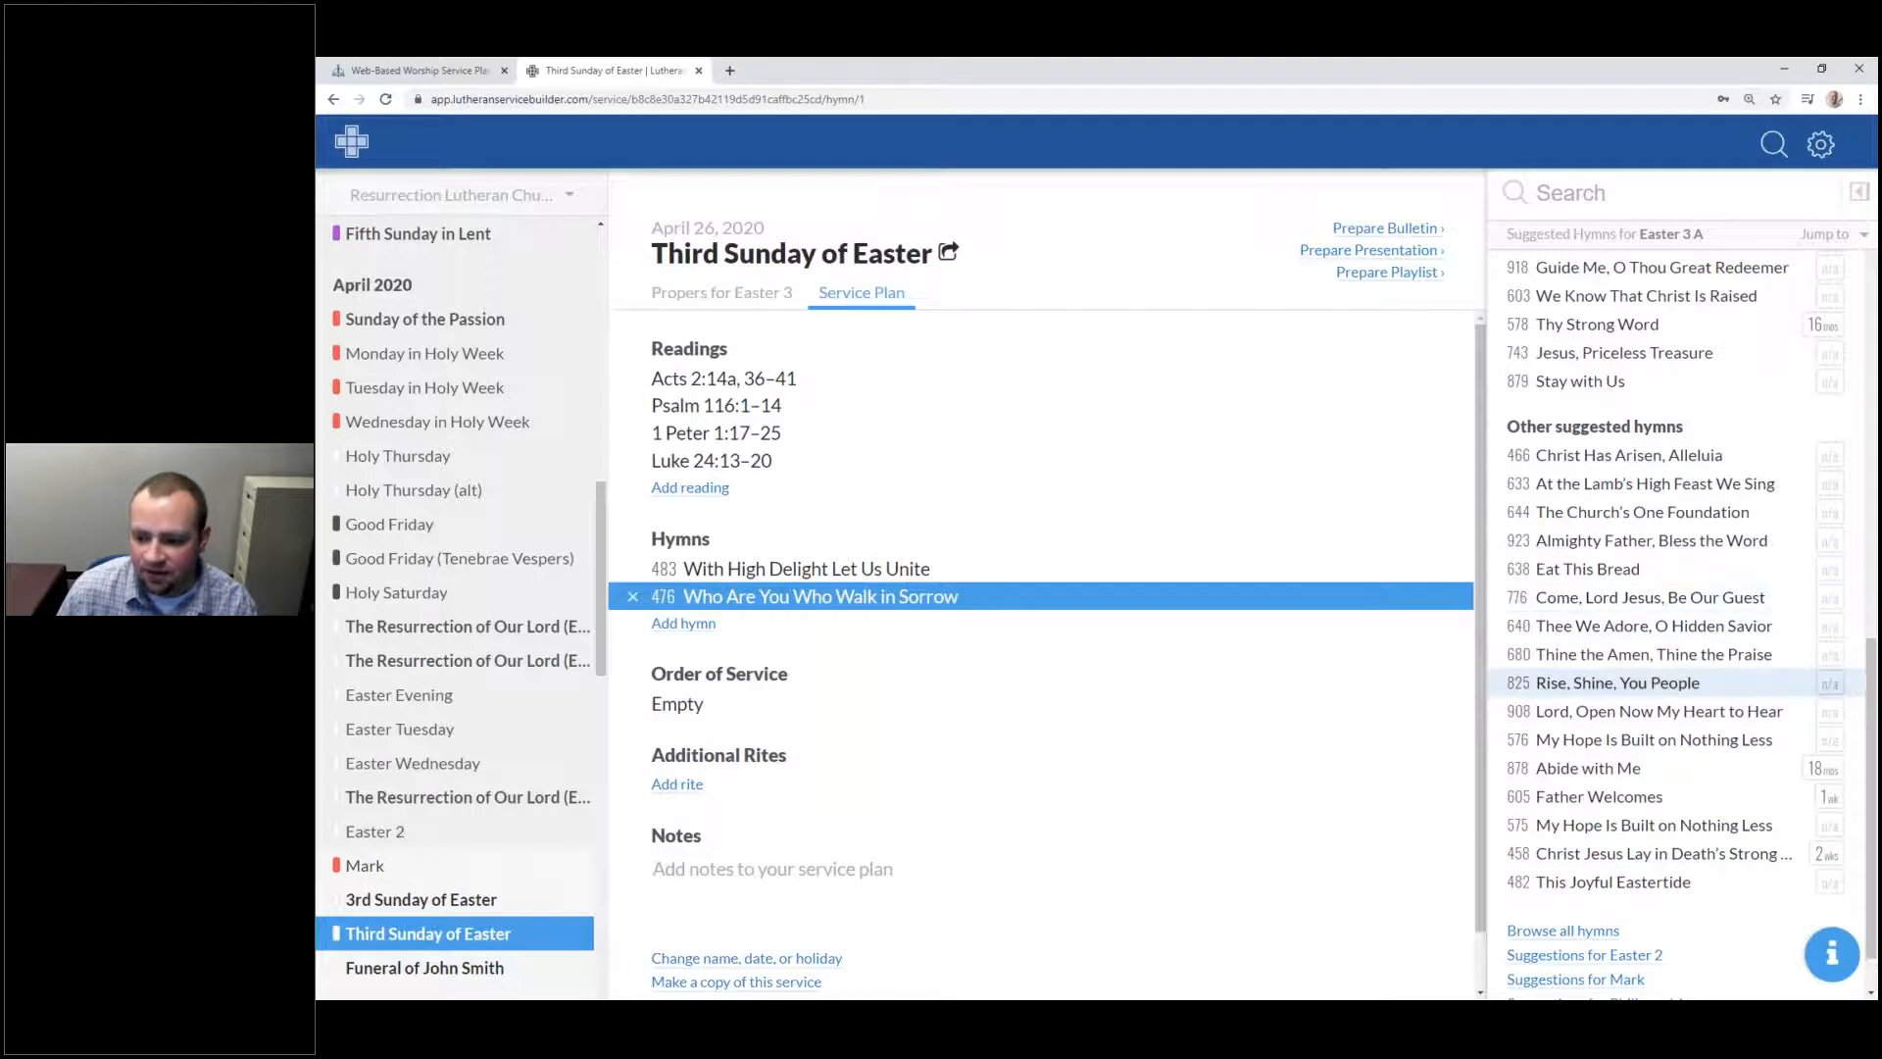
pyautogui.moveTo(1871, 667); pyautogui.dragTo(1871, 552)
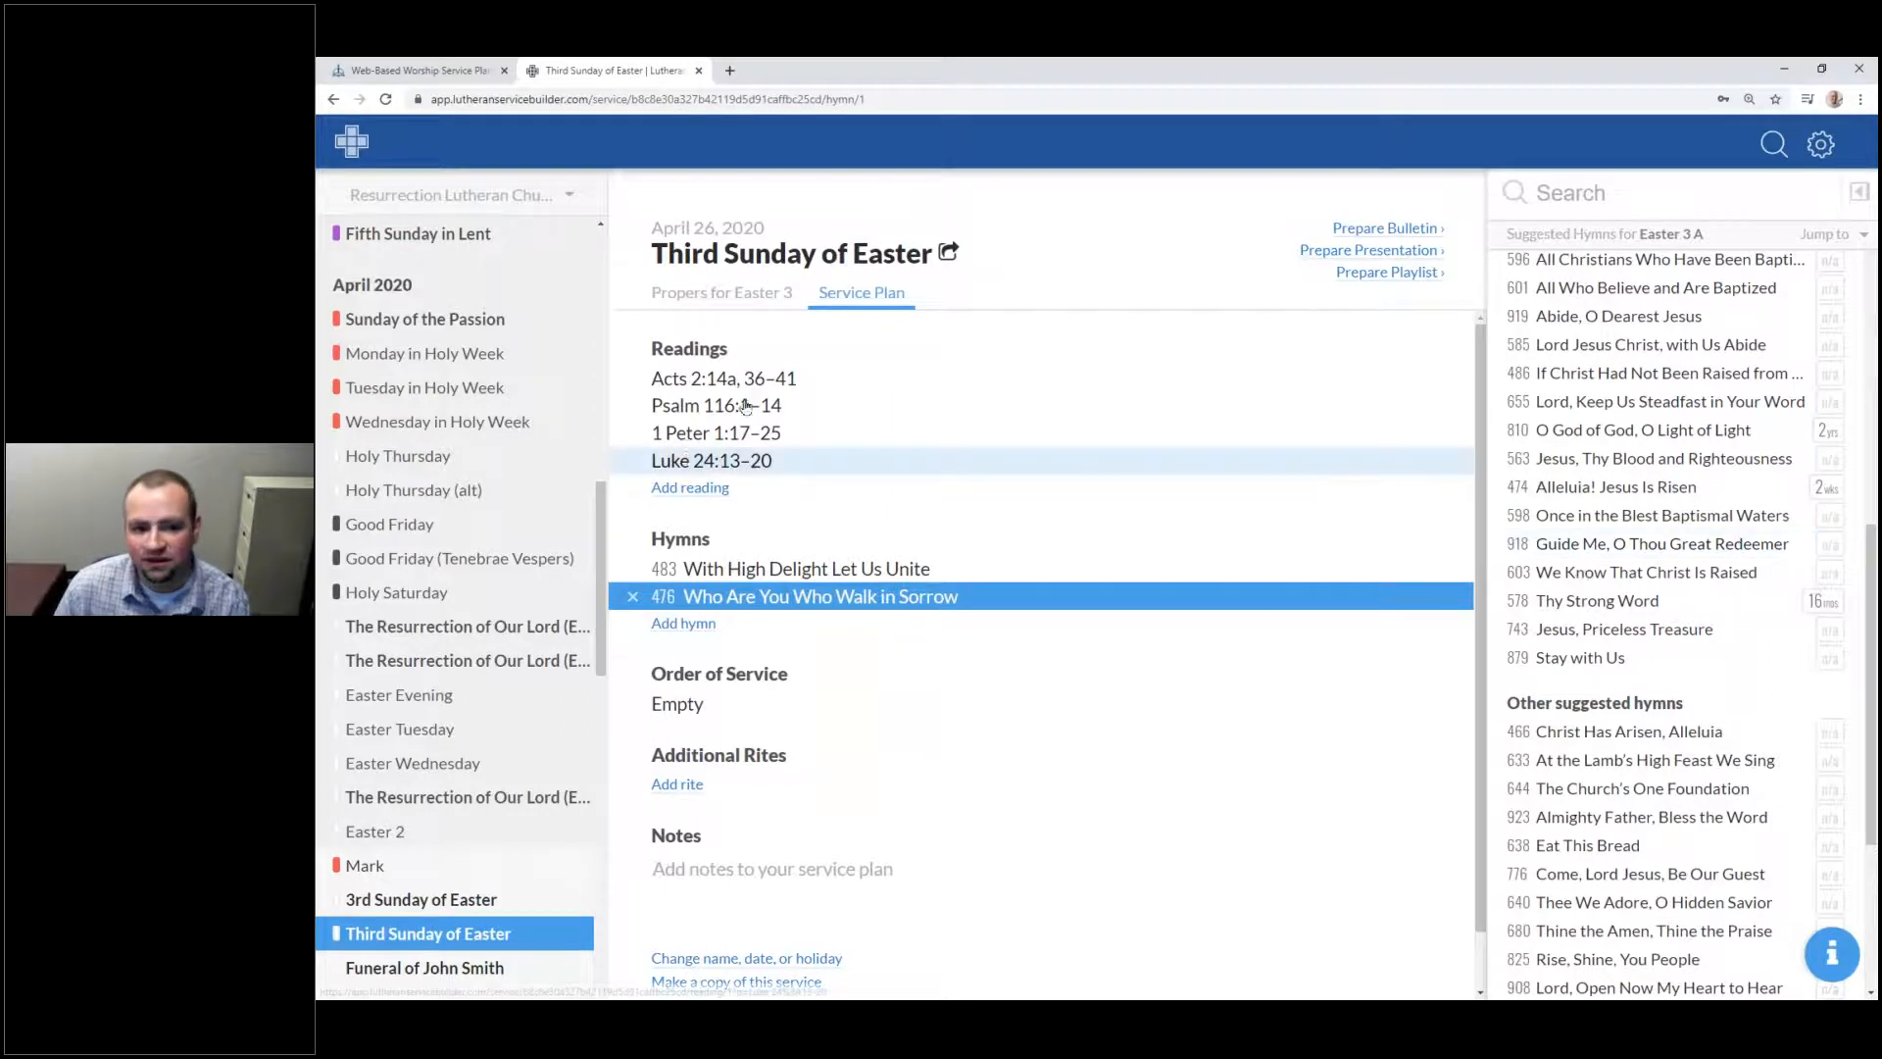
pyautogui.scroll(2, 1820, 435)
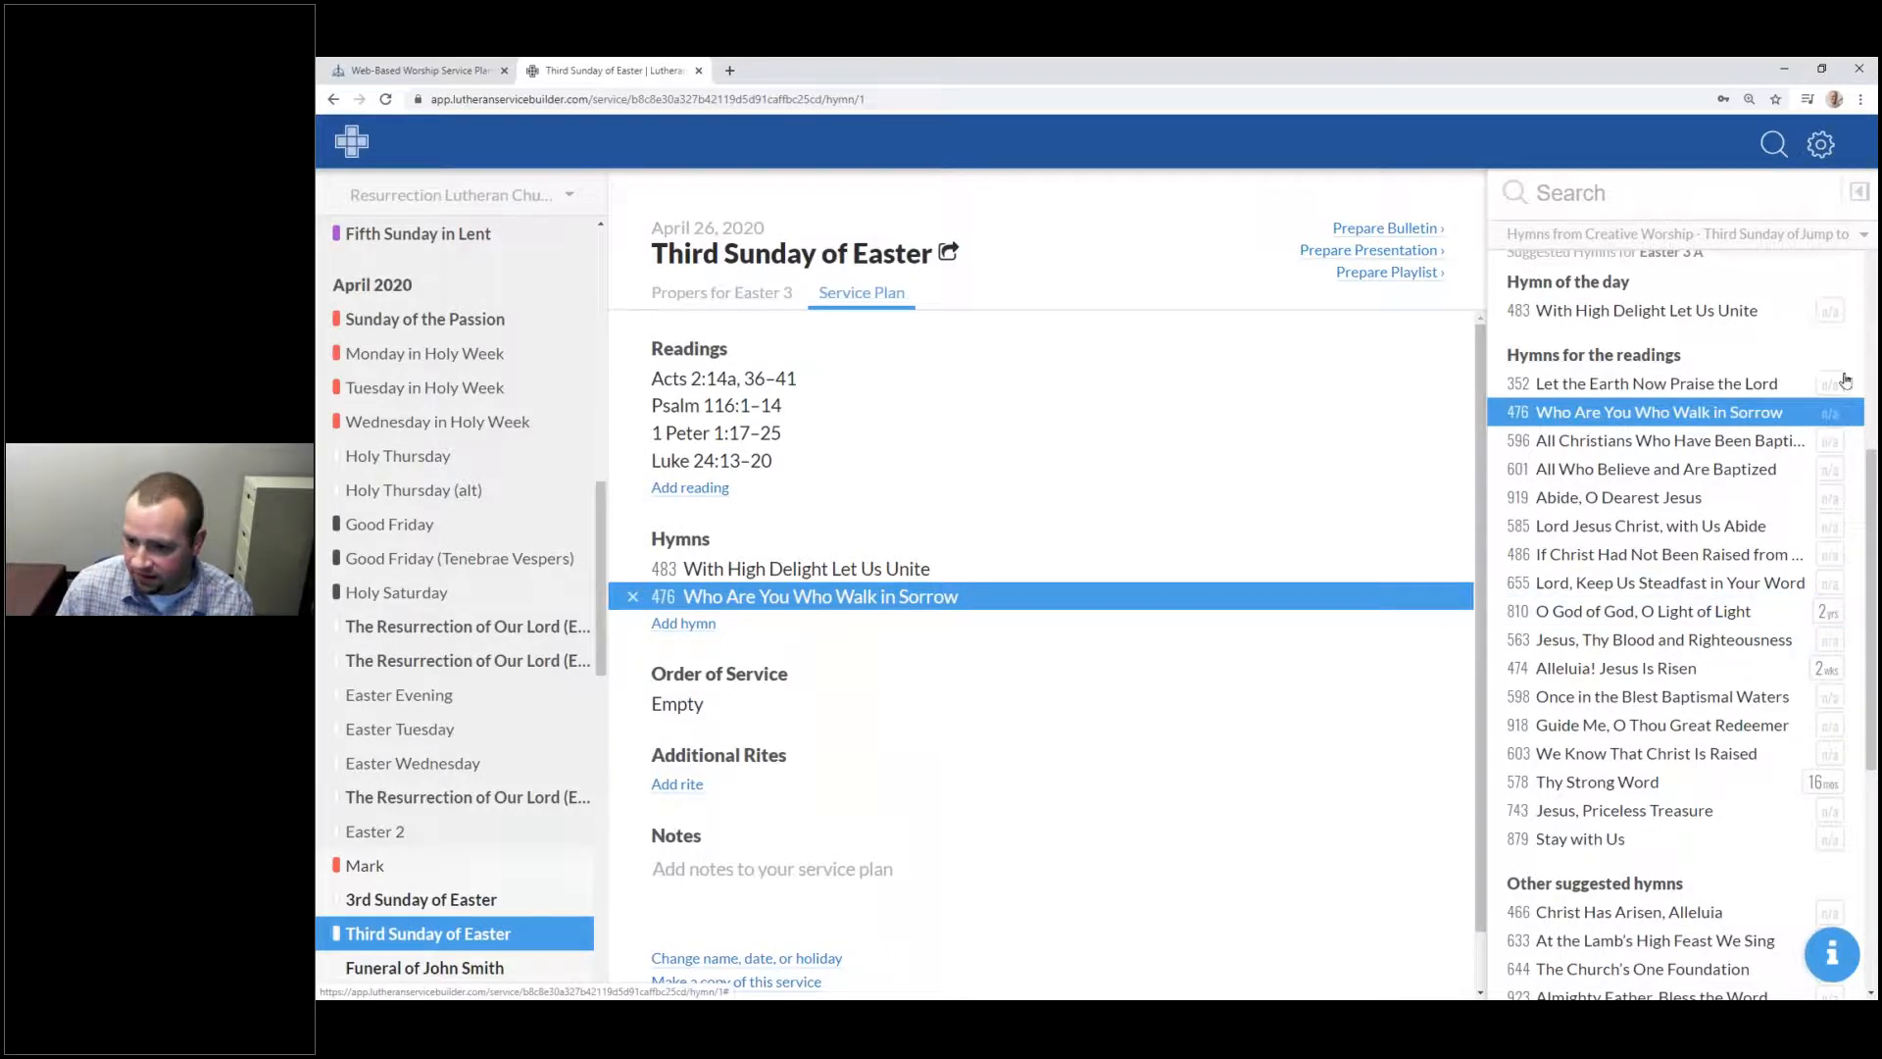
pyautogui.click(1824, 614)
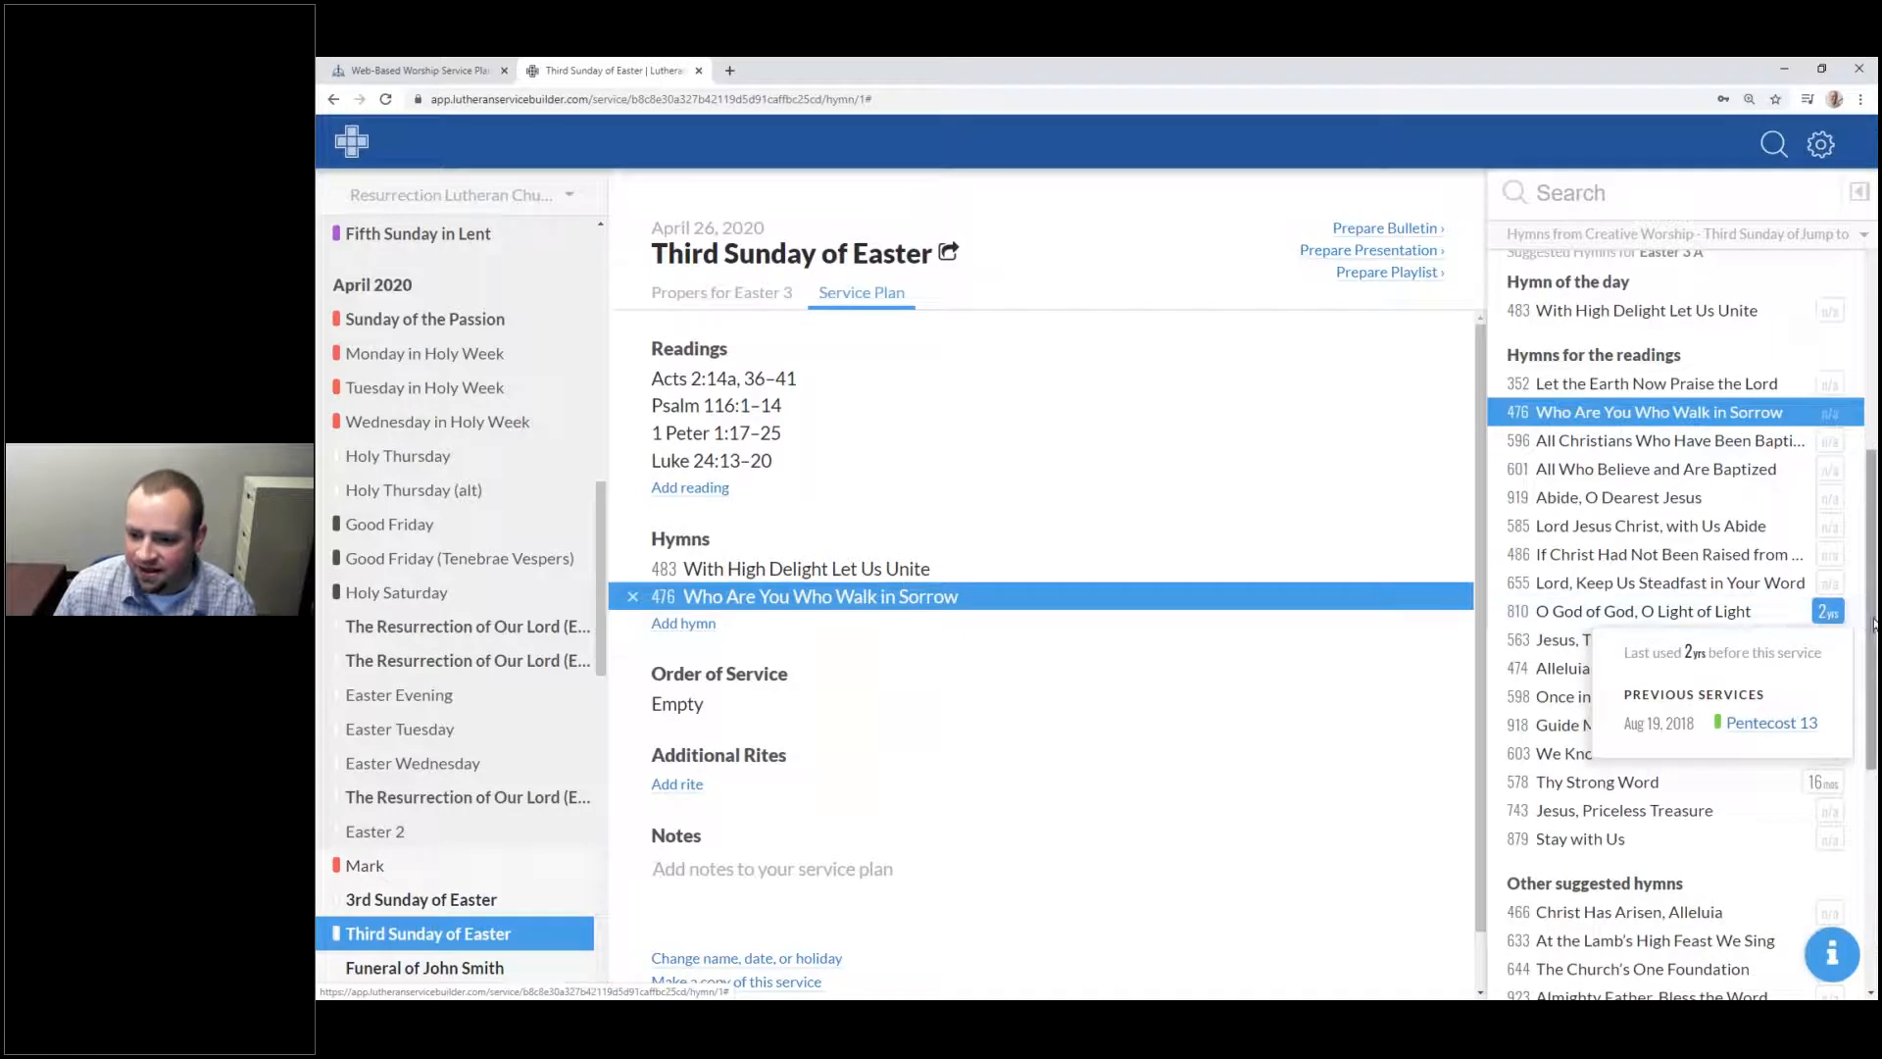
pyautogui.moveTo(1825, 791)
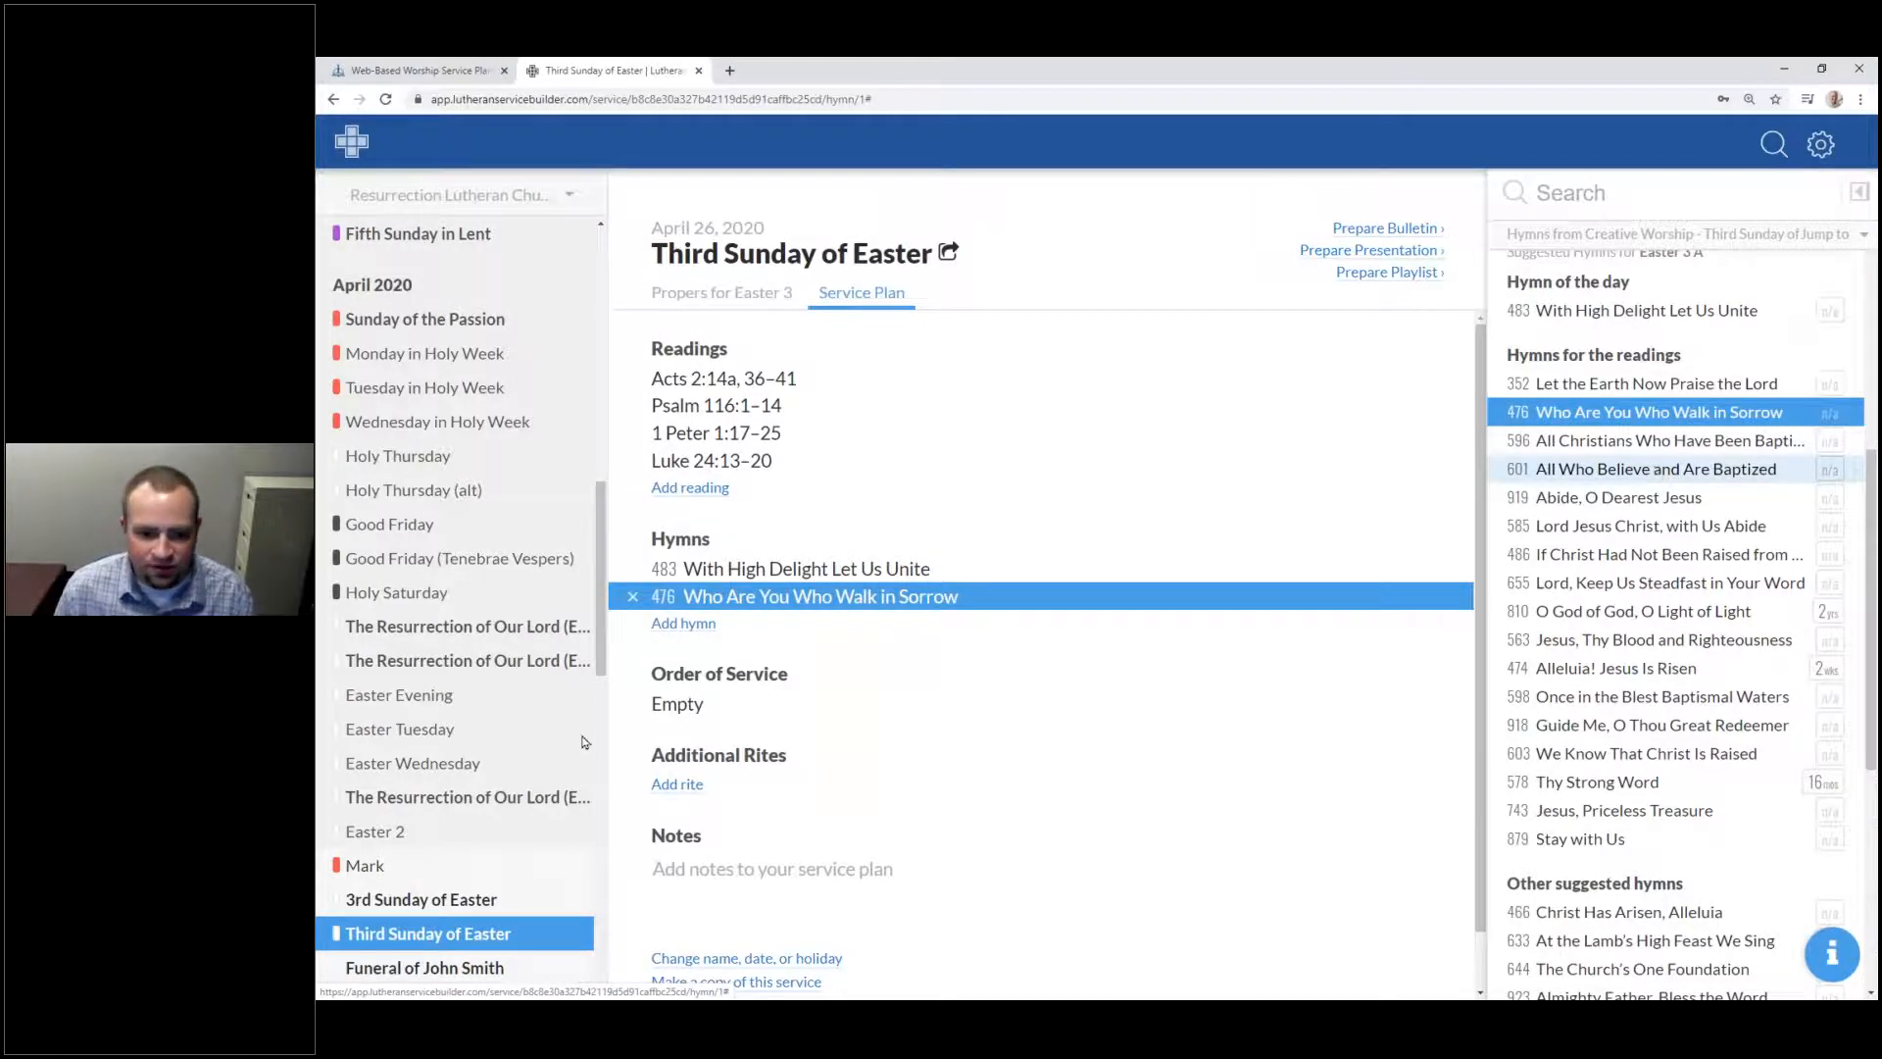
# Step: Add an empty third hymn slot and bring up the standalone Search page
pyautogui.click(696, 625)
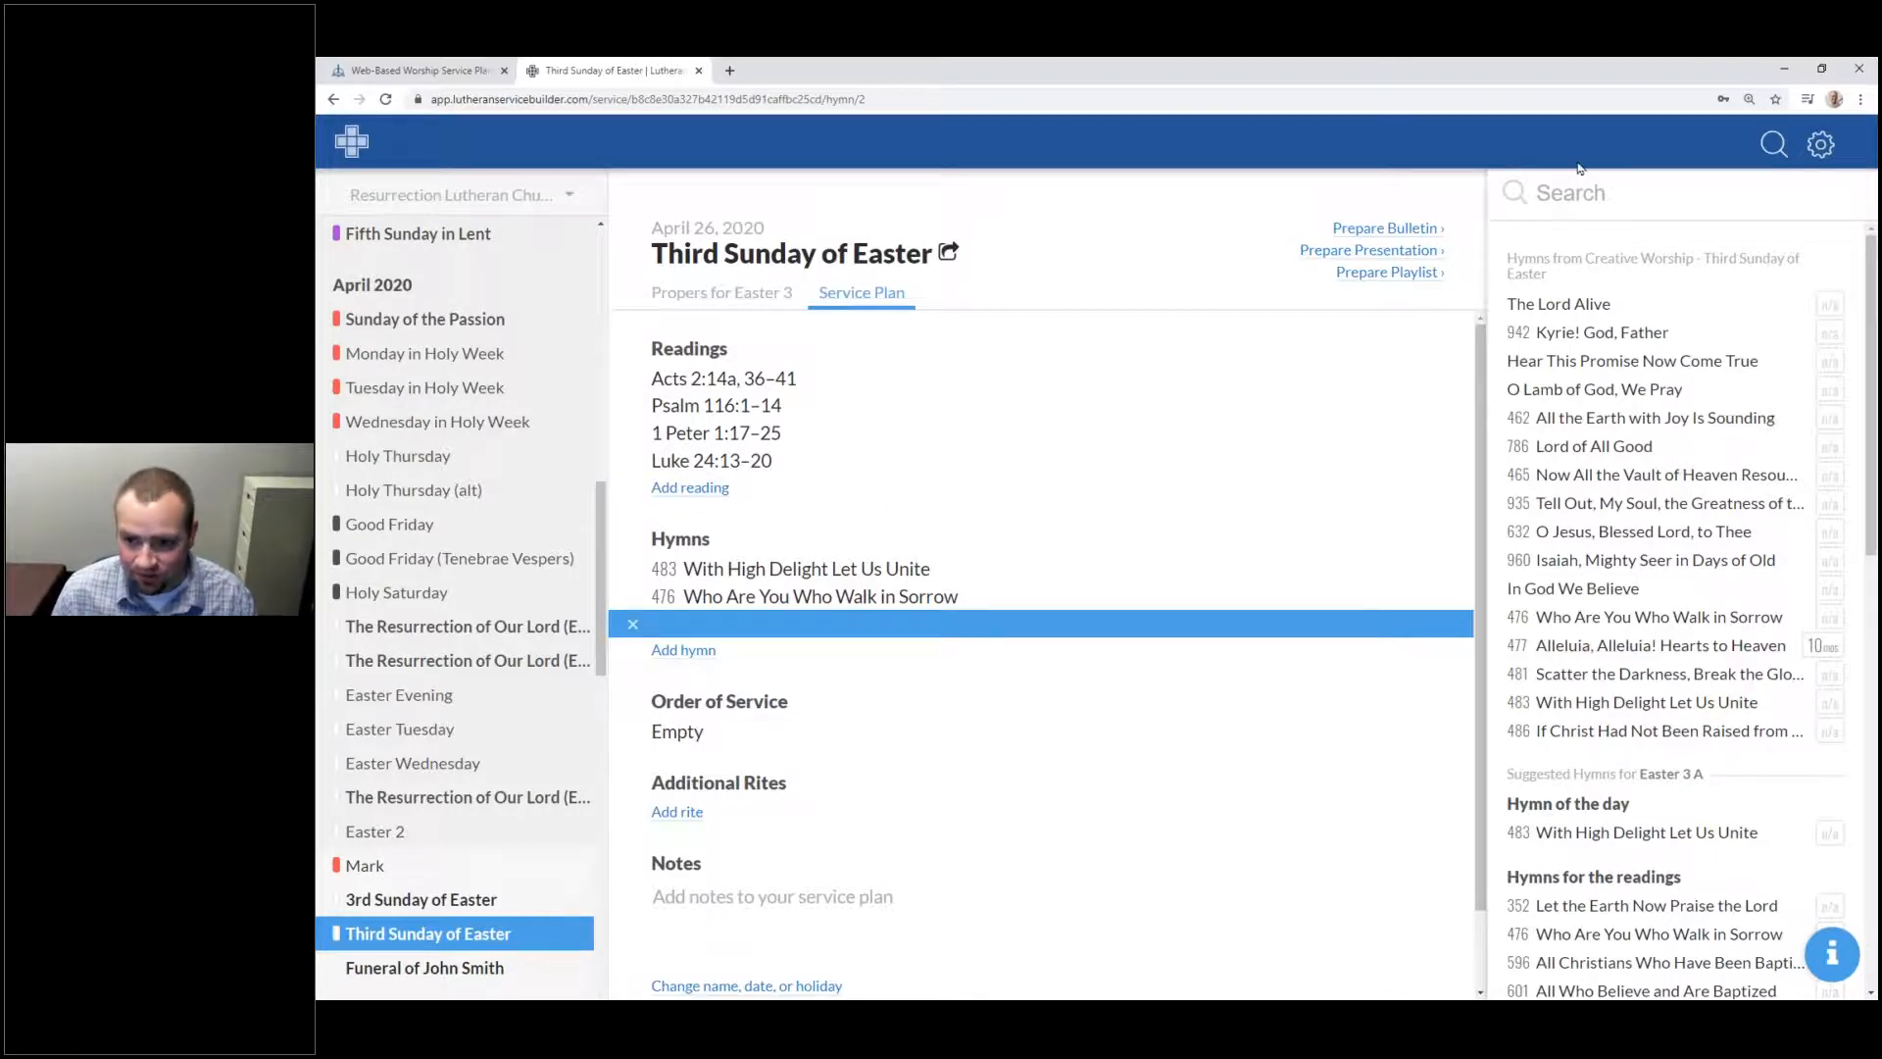
pyautogui.click(1561, 204)
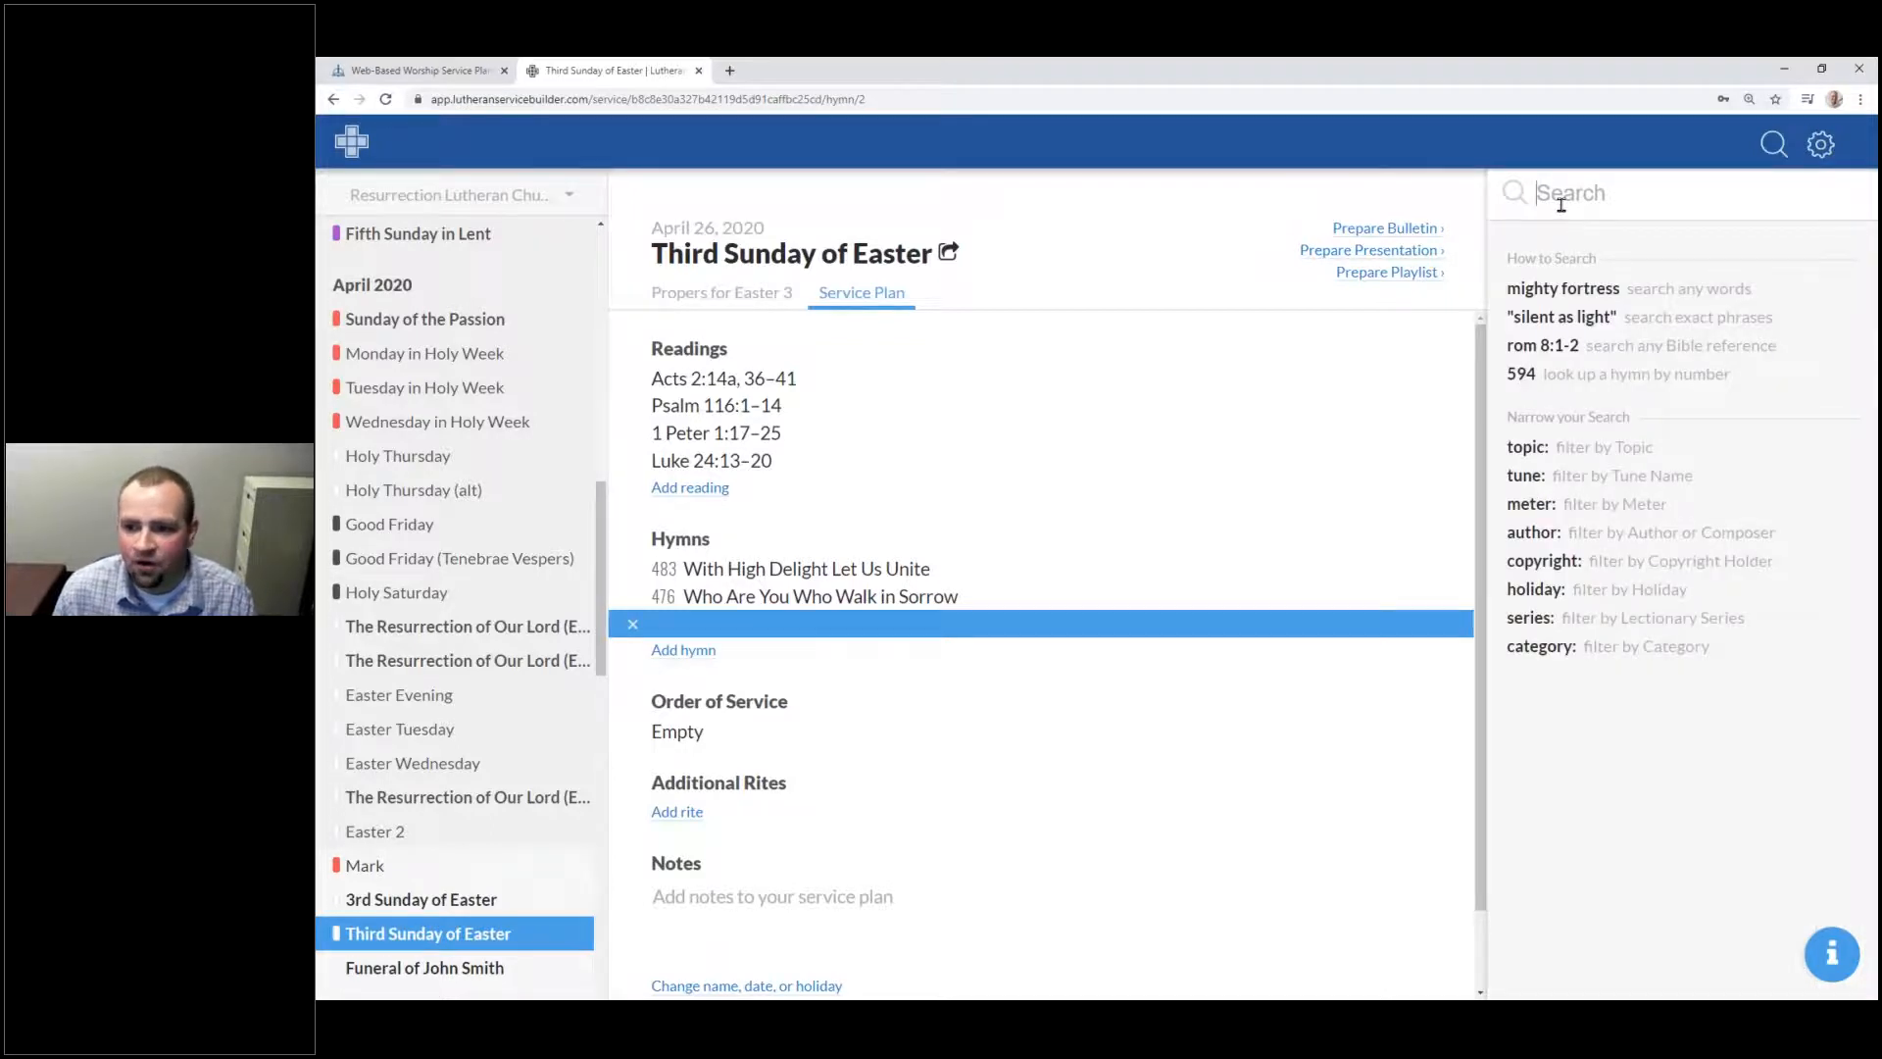
pyautogui.click(1773, 146)
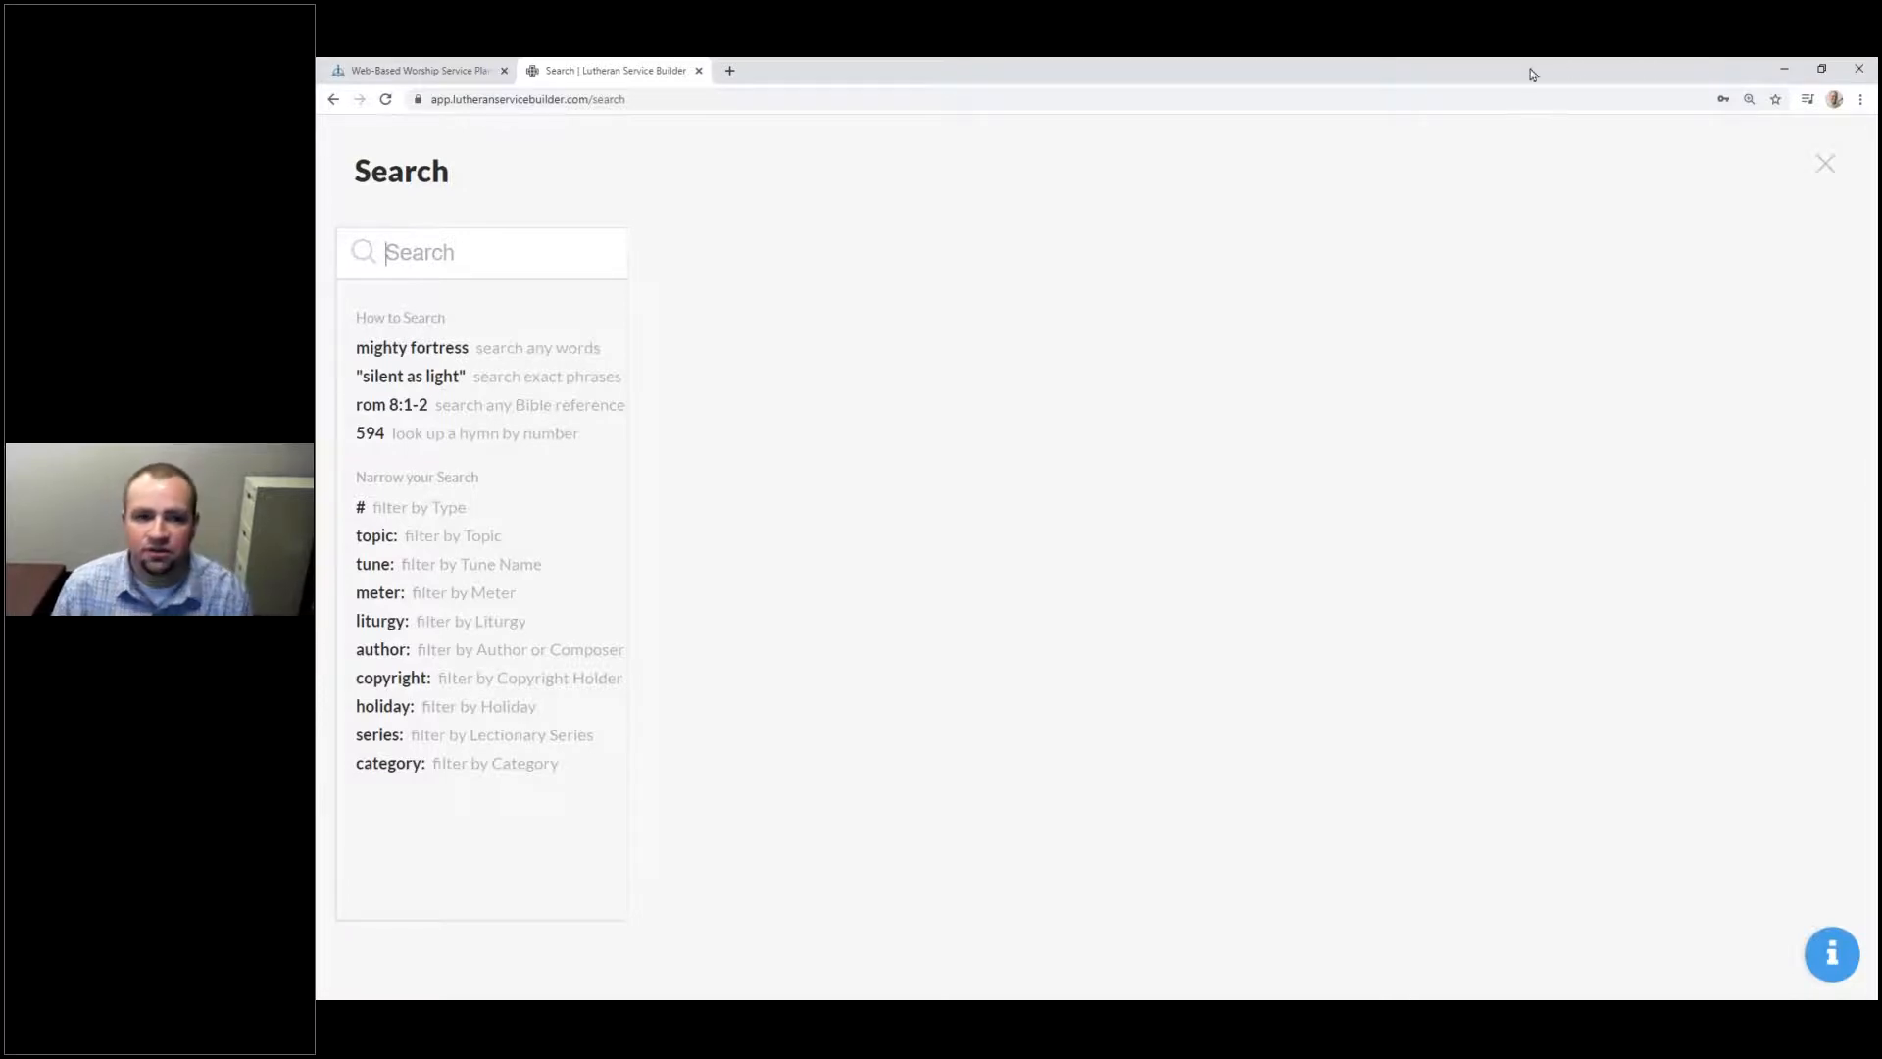
pyautogui.click(1826, 166)
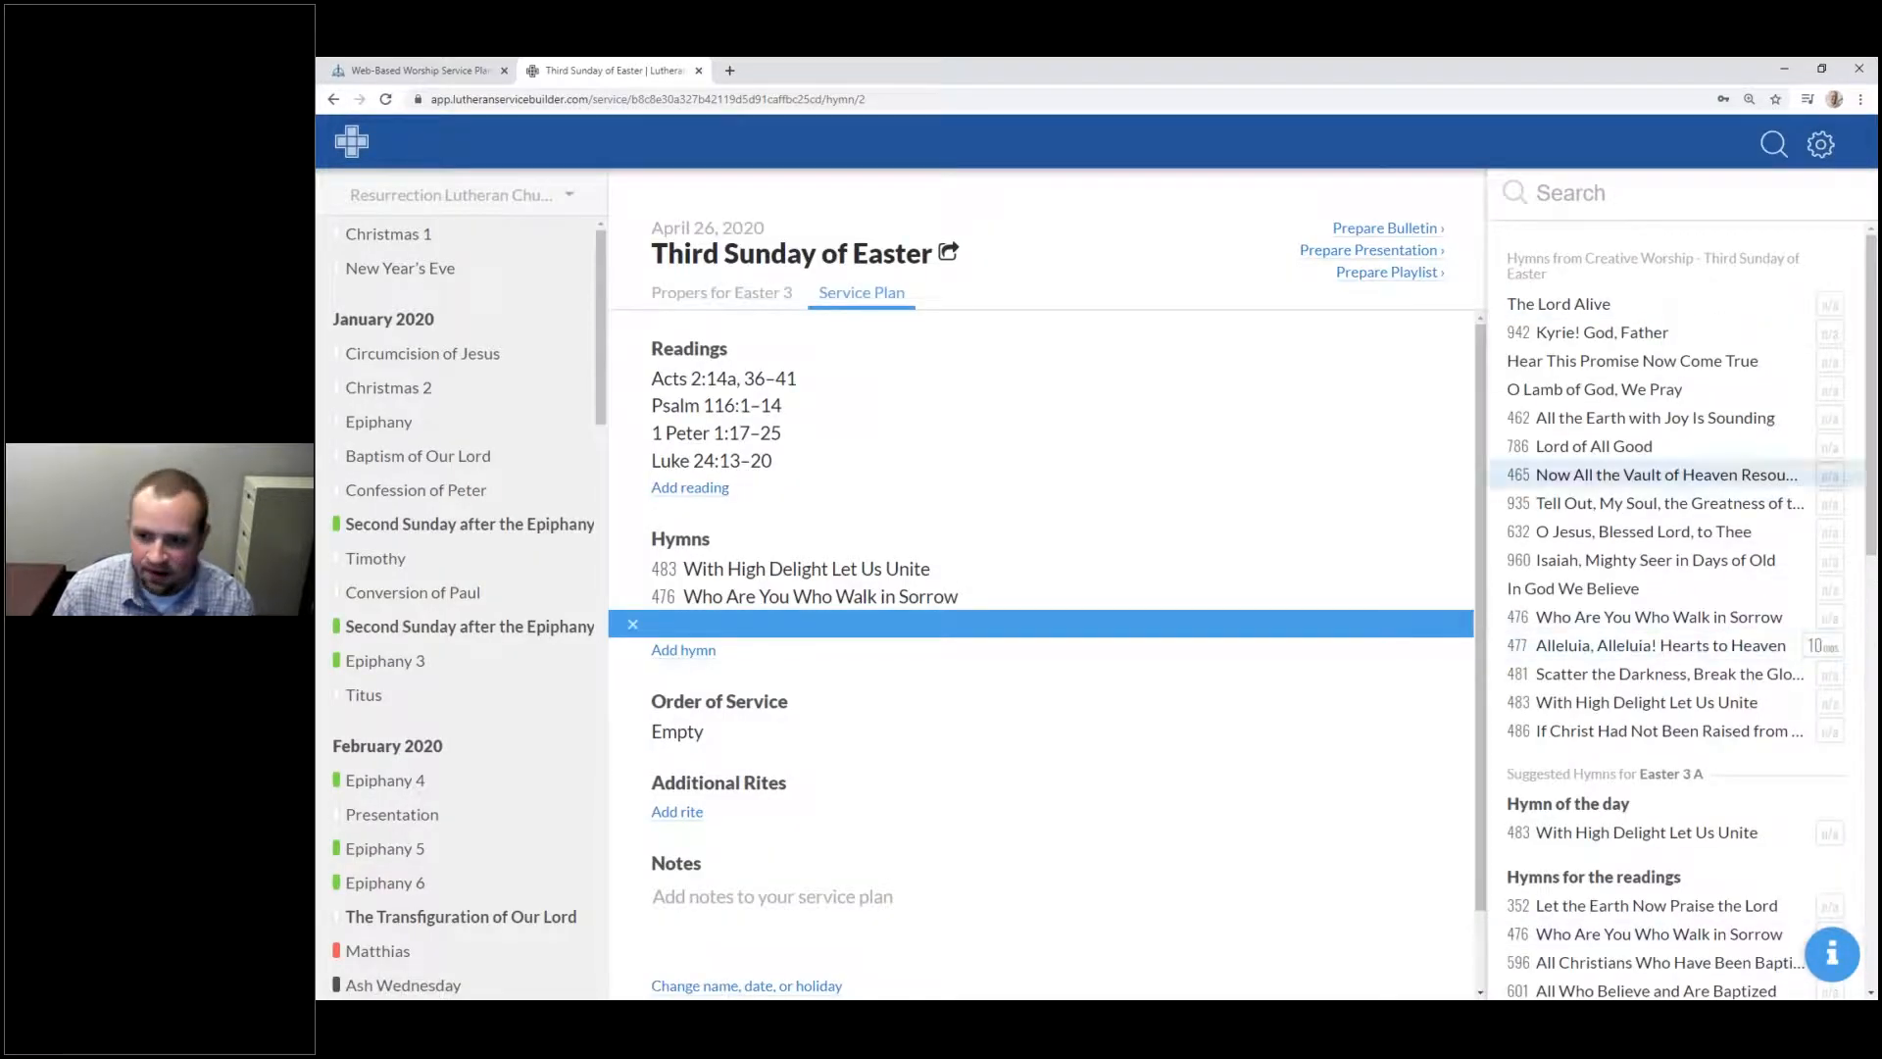
pyautogui.click(1783, 154)
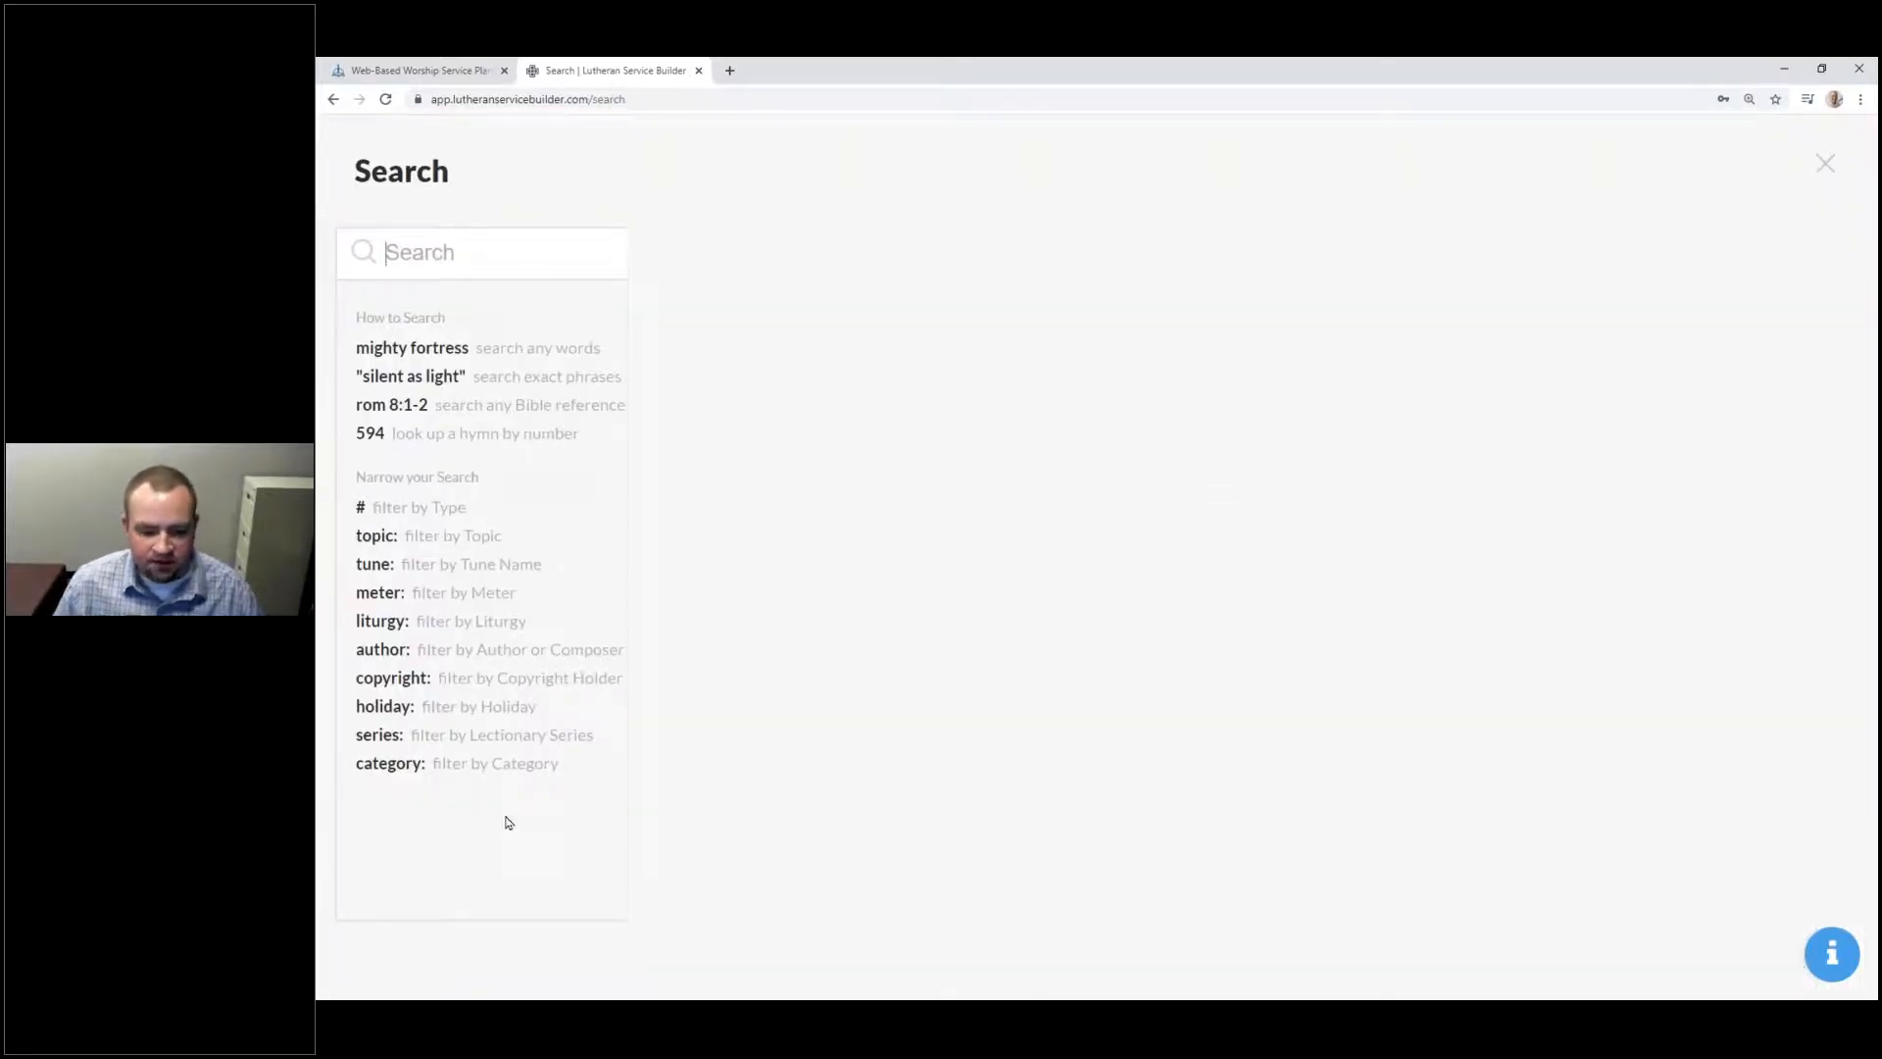
pyautogui.click(519, 249)
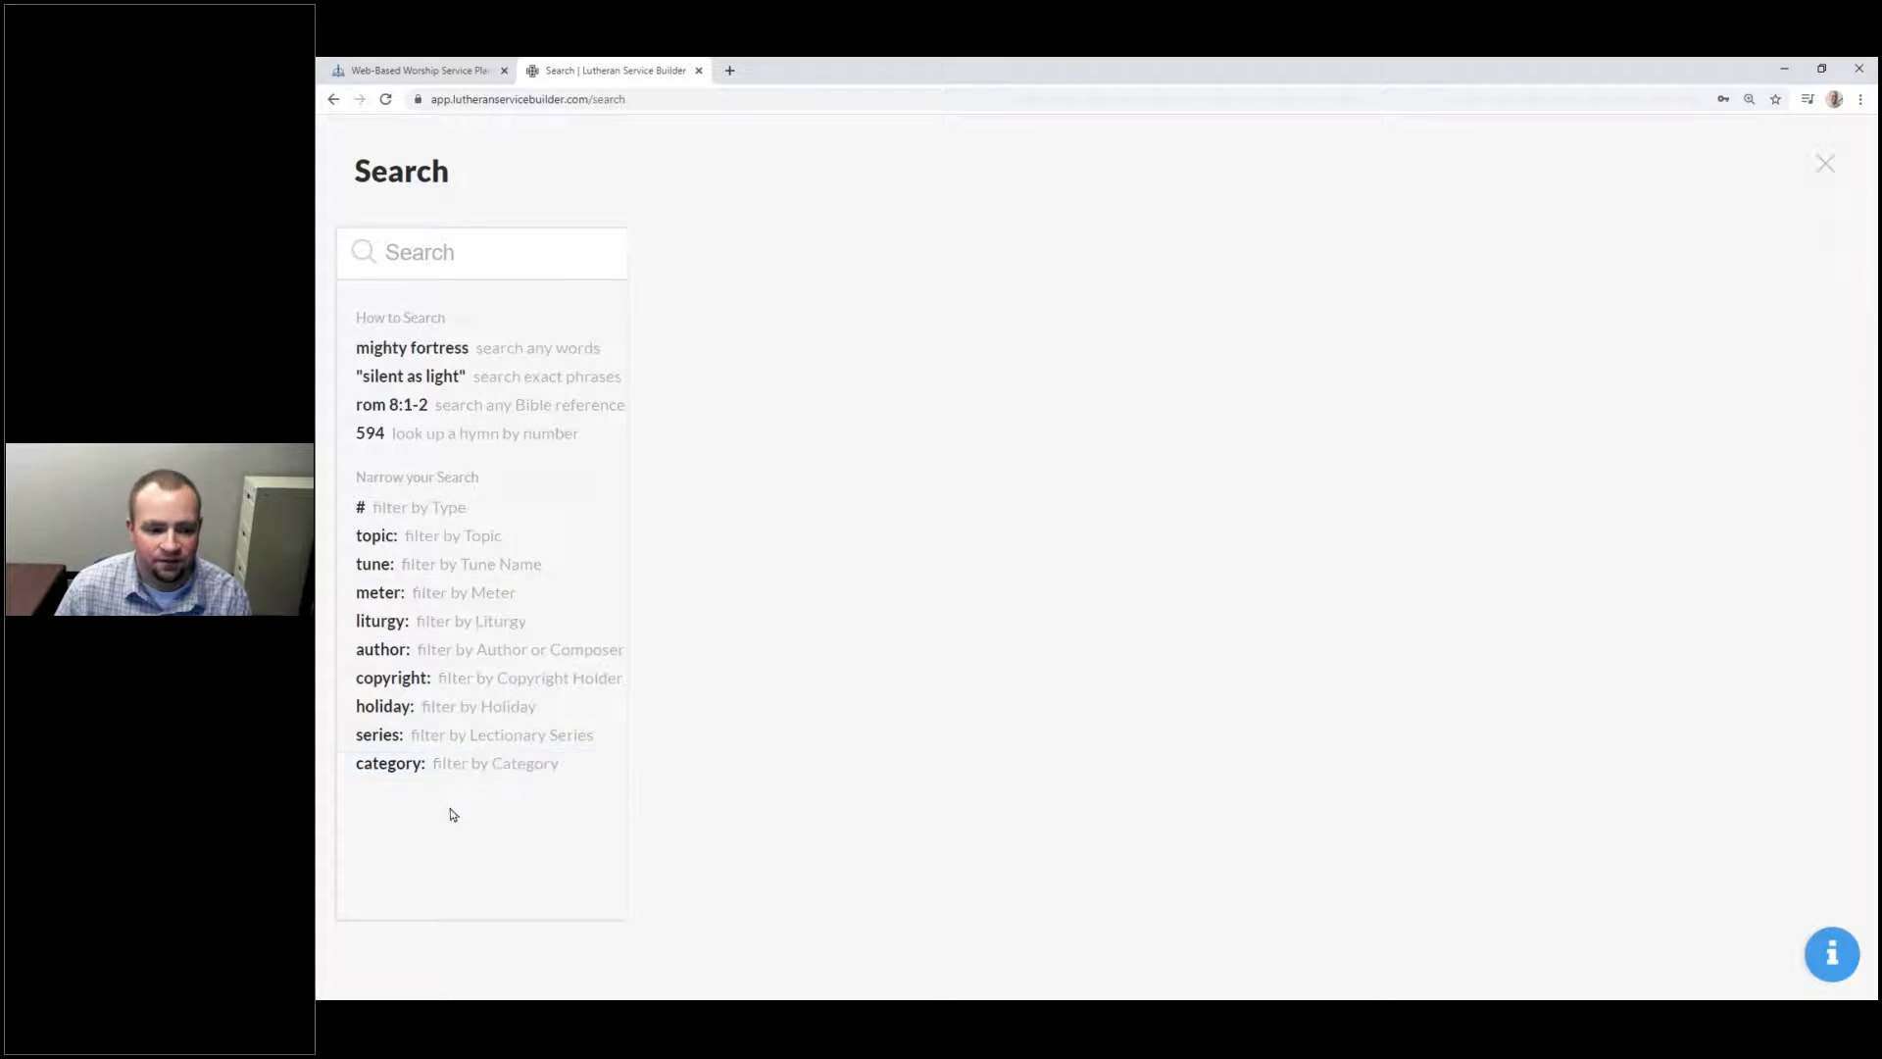
pyautogui.click(462, 263)
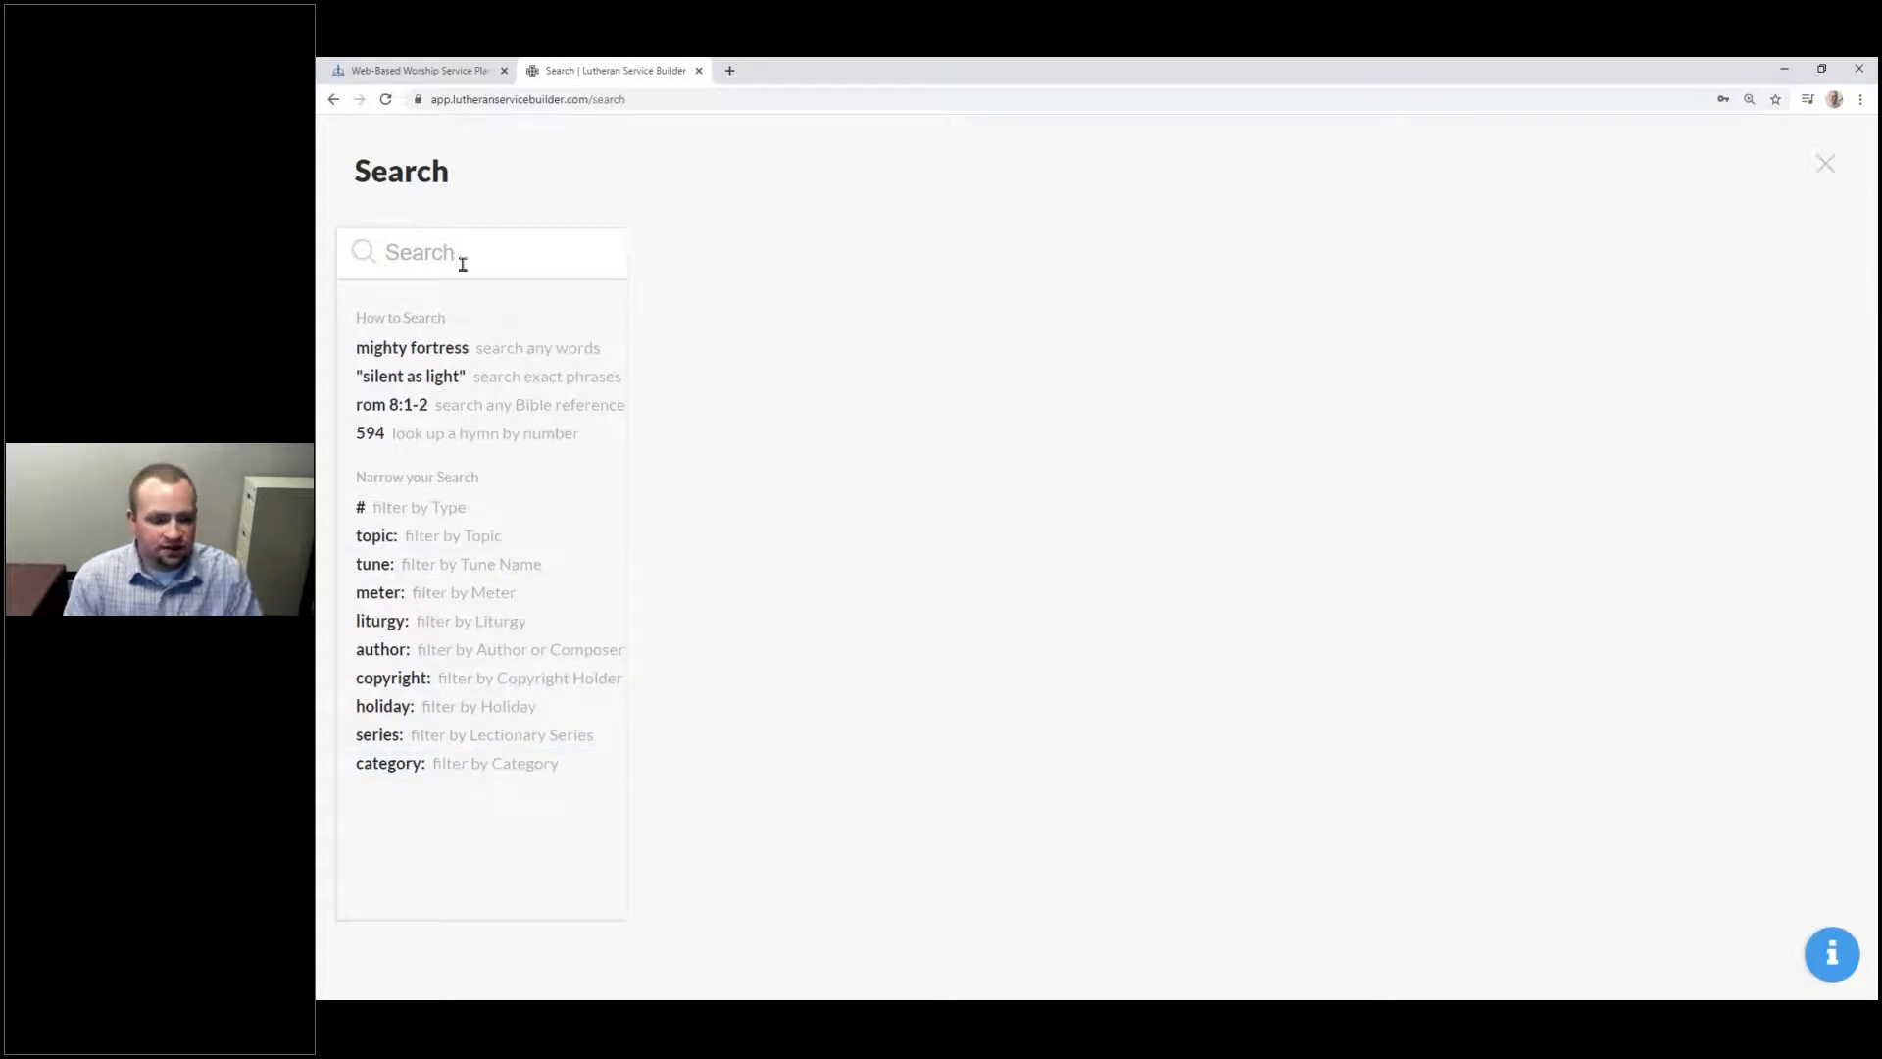
# Step: Run a #hymns search to list all hymns
pyautogui.write('#hymn')
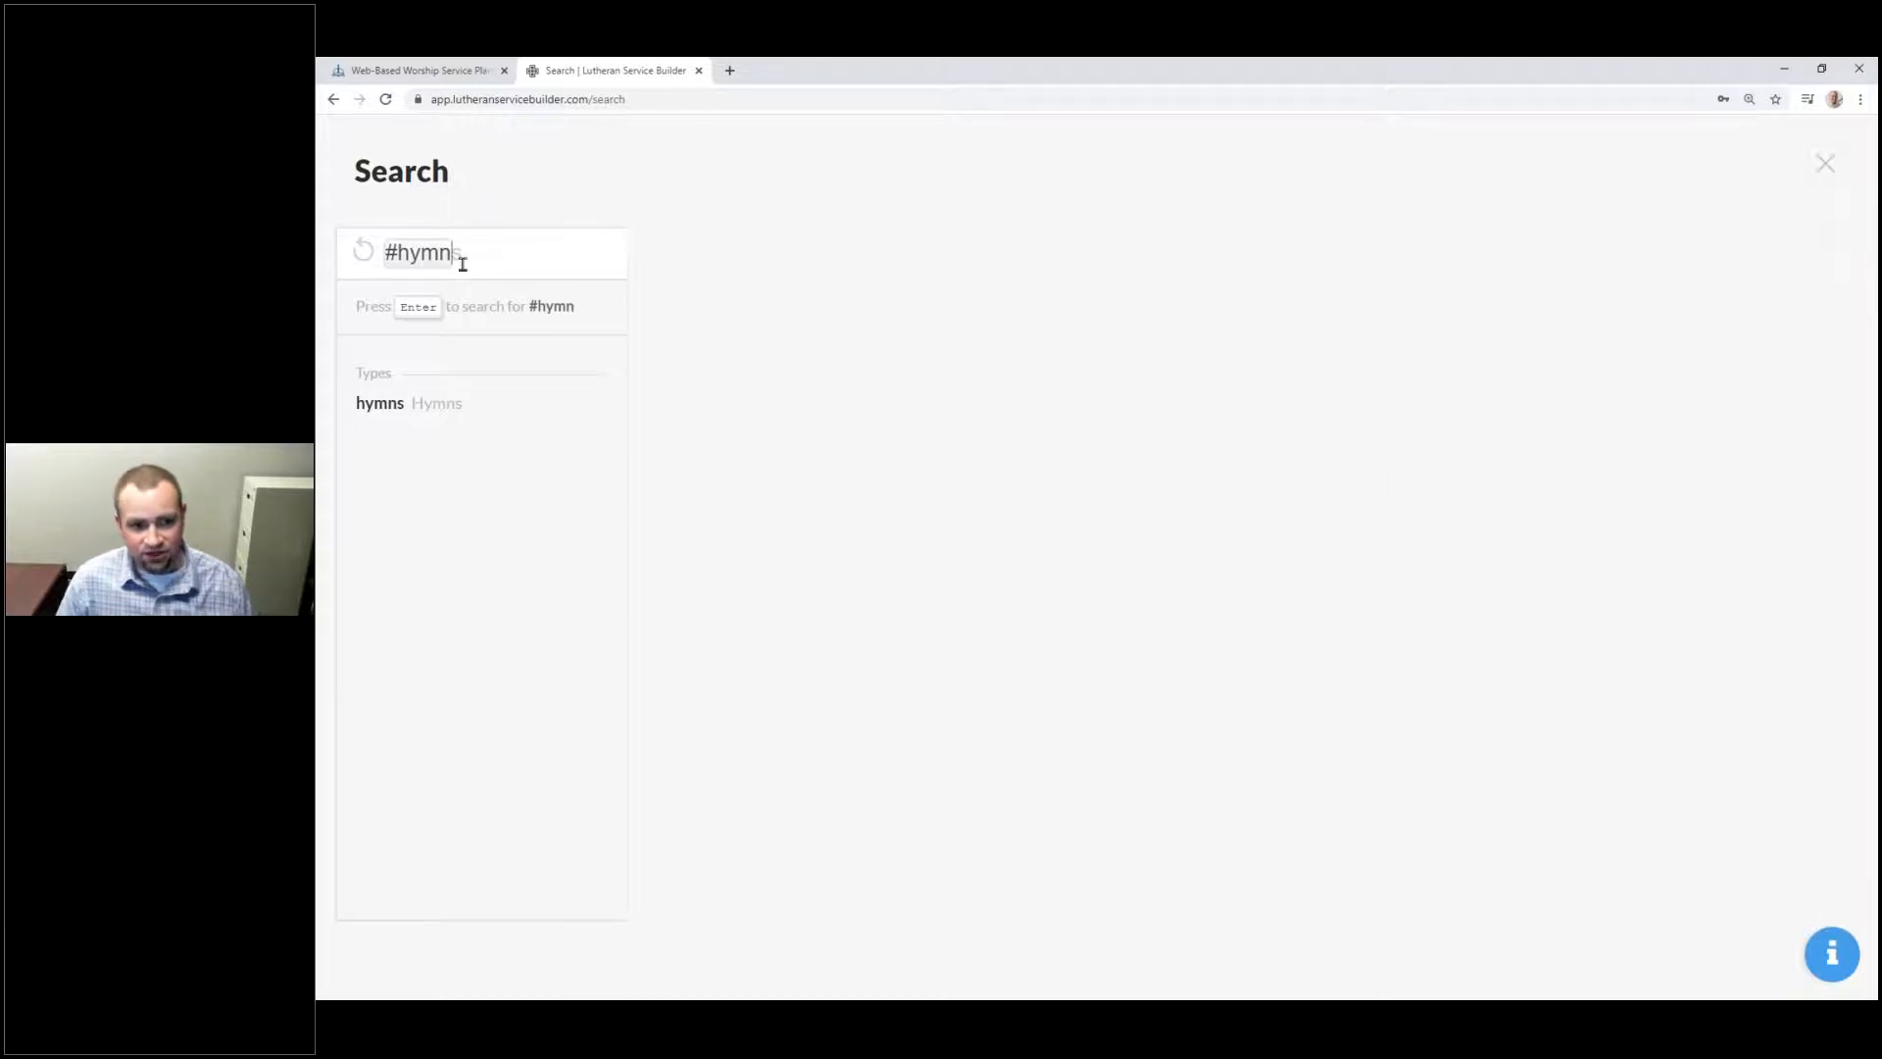
pyautogui.press('Tab')
pyautogui.press('Return')
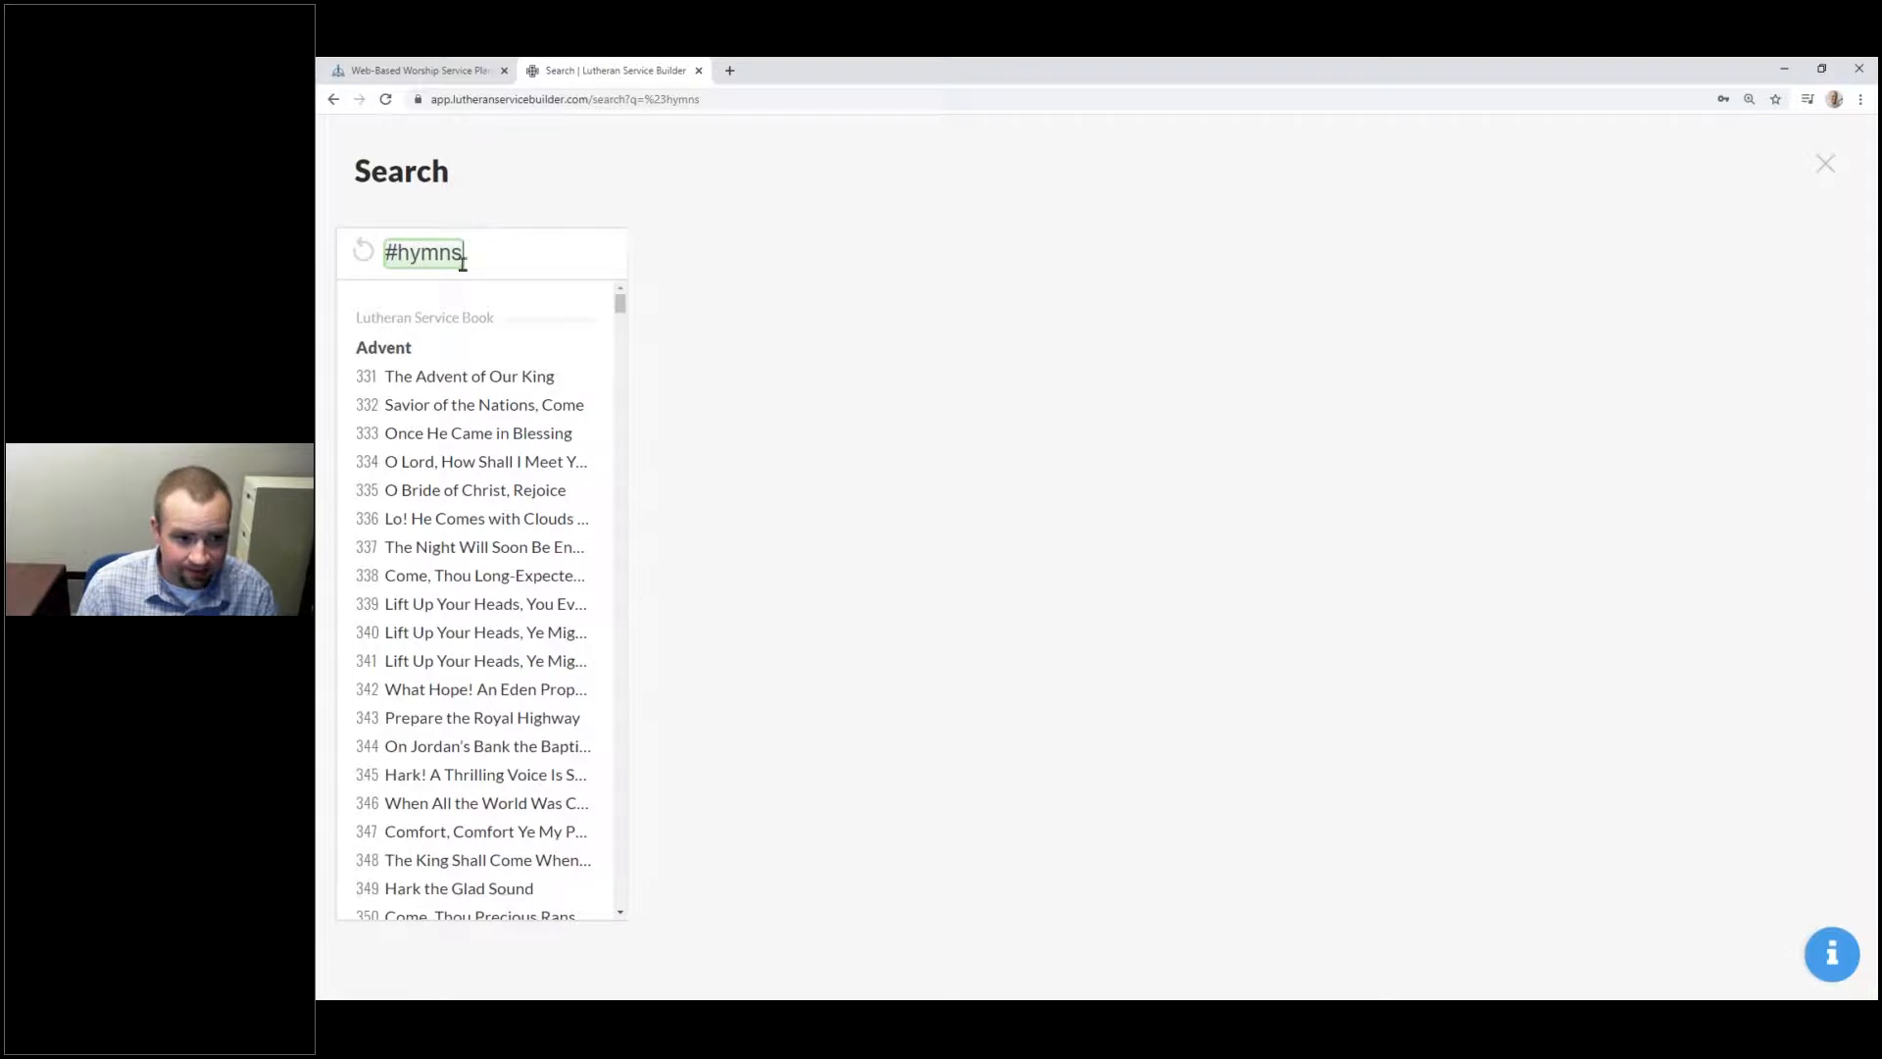
pyautogui.write('Holida')
pyautogui.press('BackSpace')
pyautogui.press('BackSpace')
pyautogui.press('BackSpace')
pyautogui.press('BackSpace')
pyautogui.press('BackSpace')
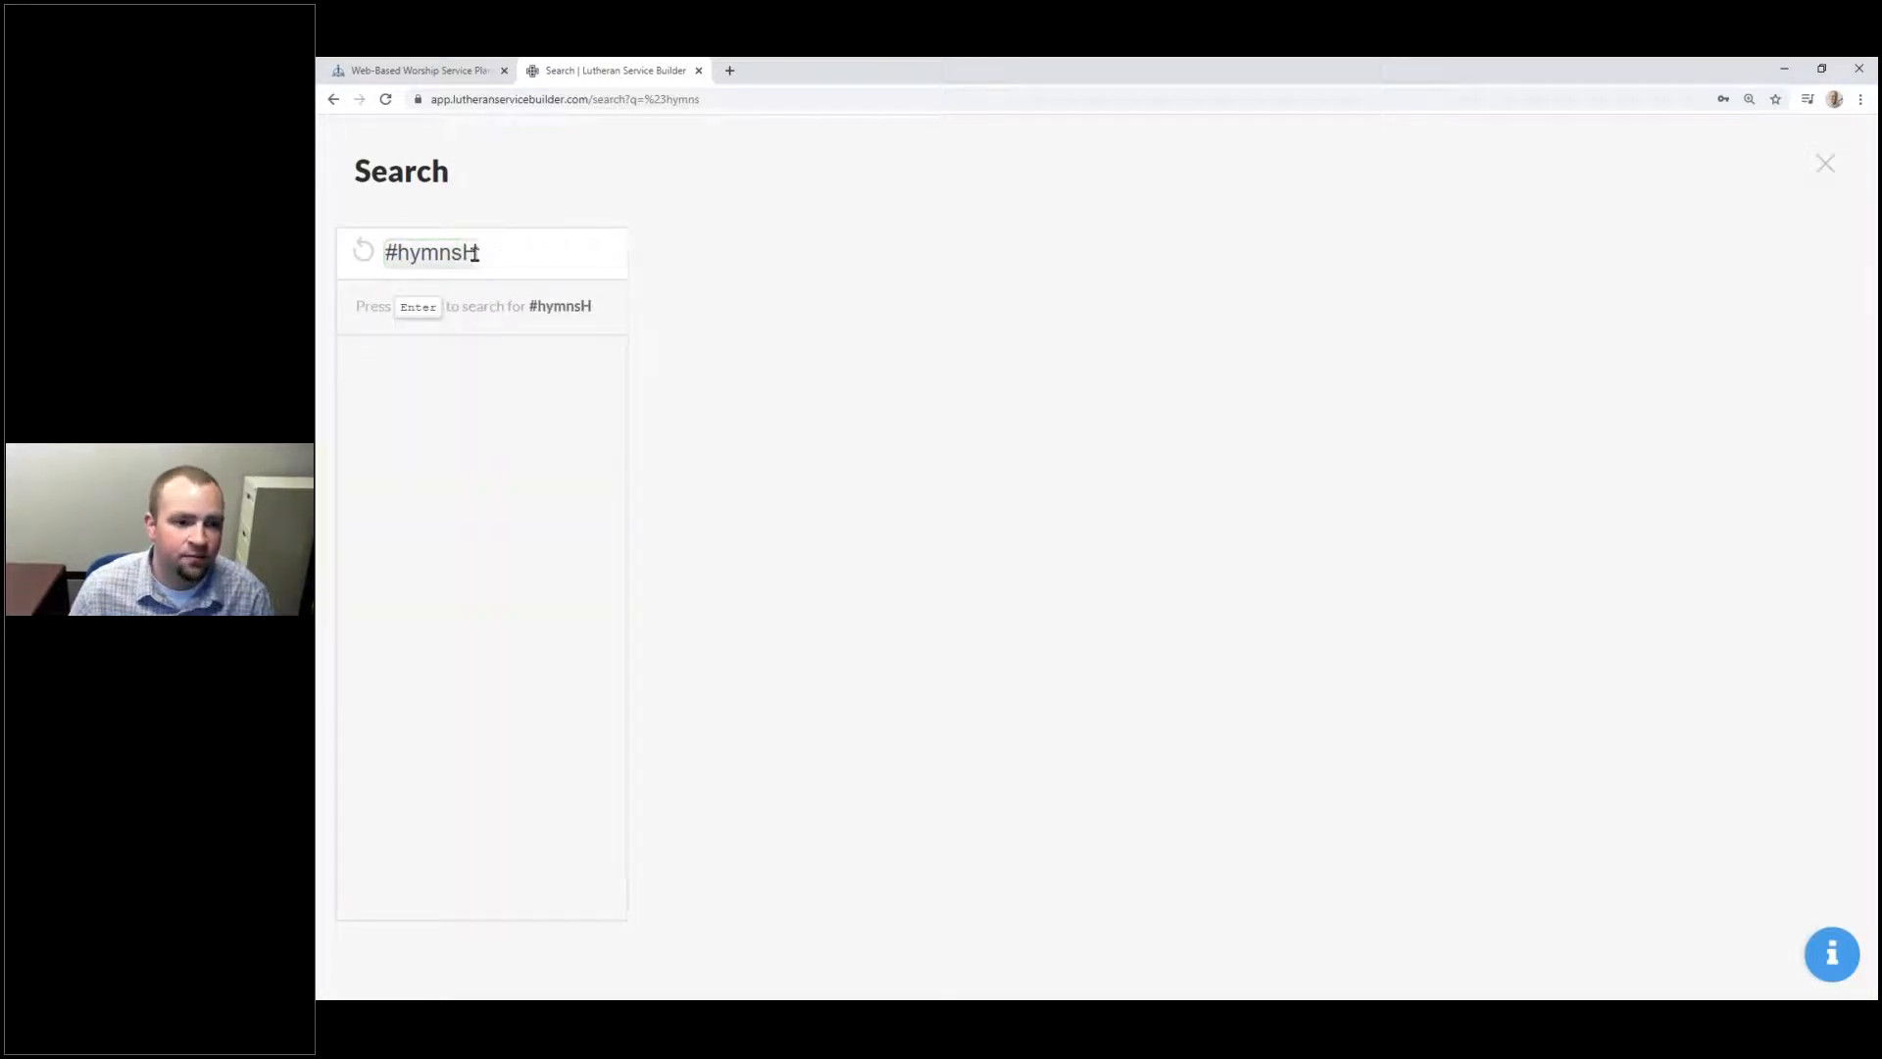
pyautogui.press('BackSpace')
pyautogui.press('BackSpace')
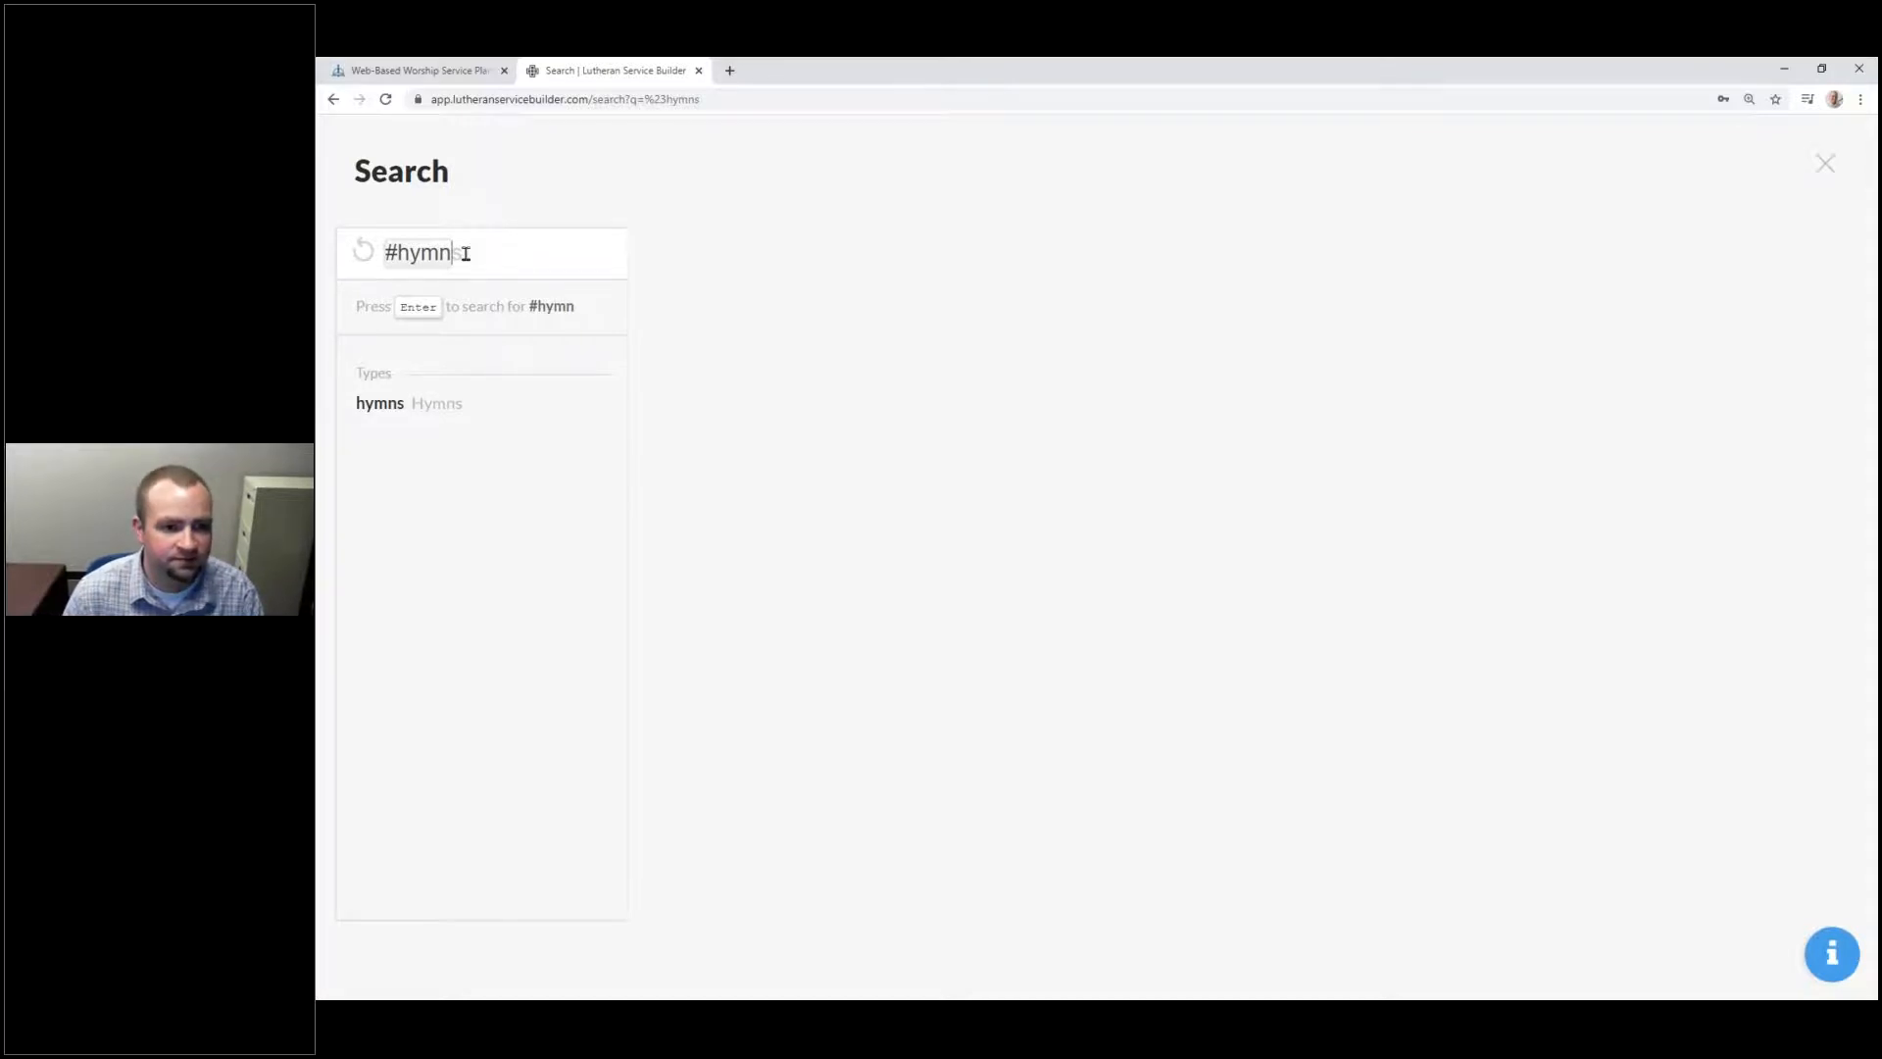
pyautogui.press('Tab')
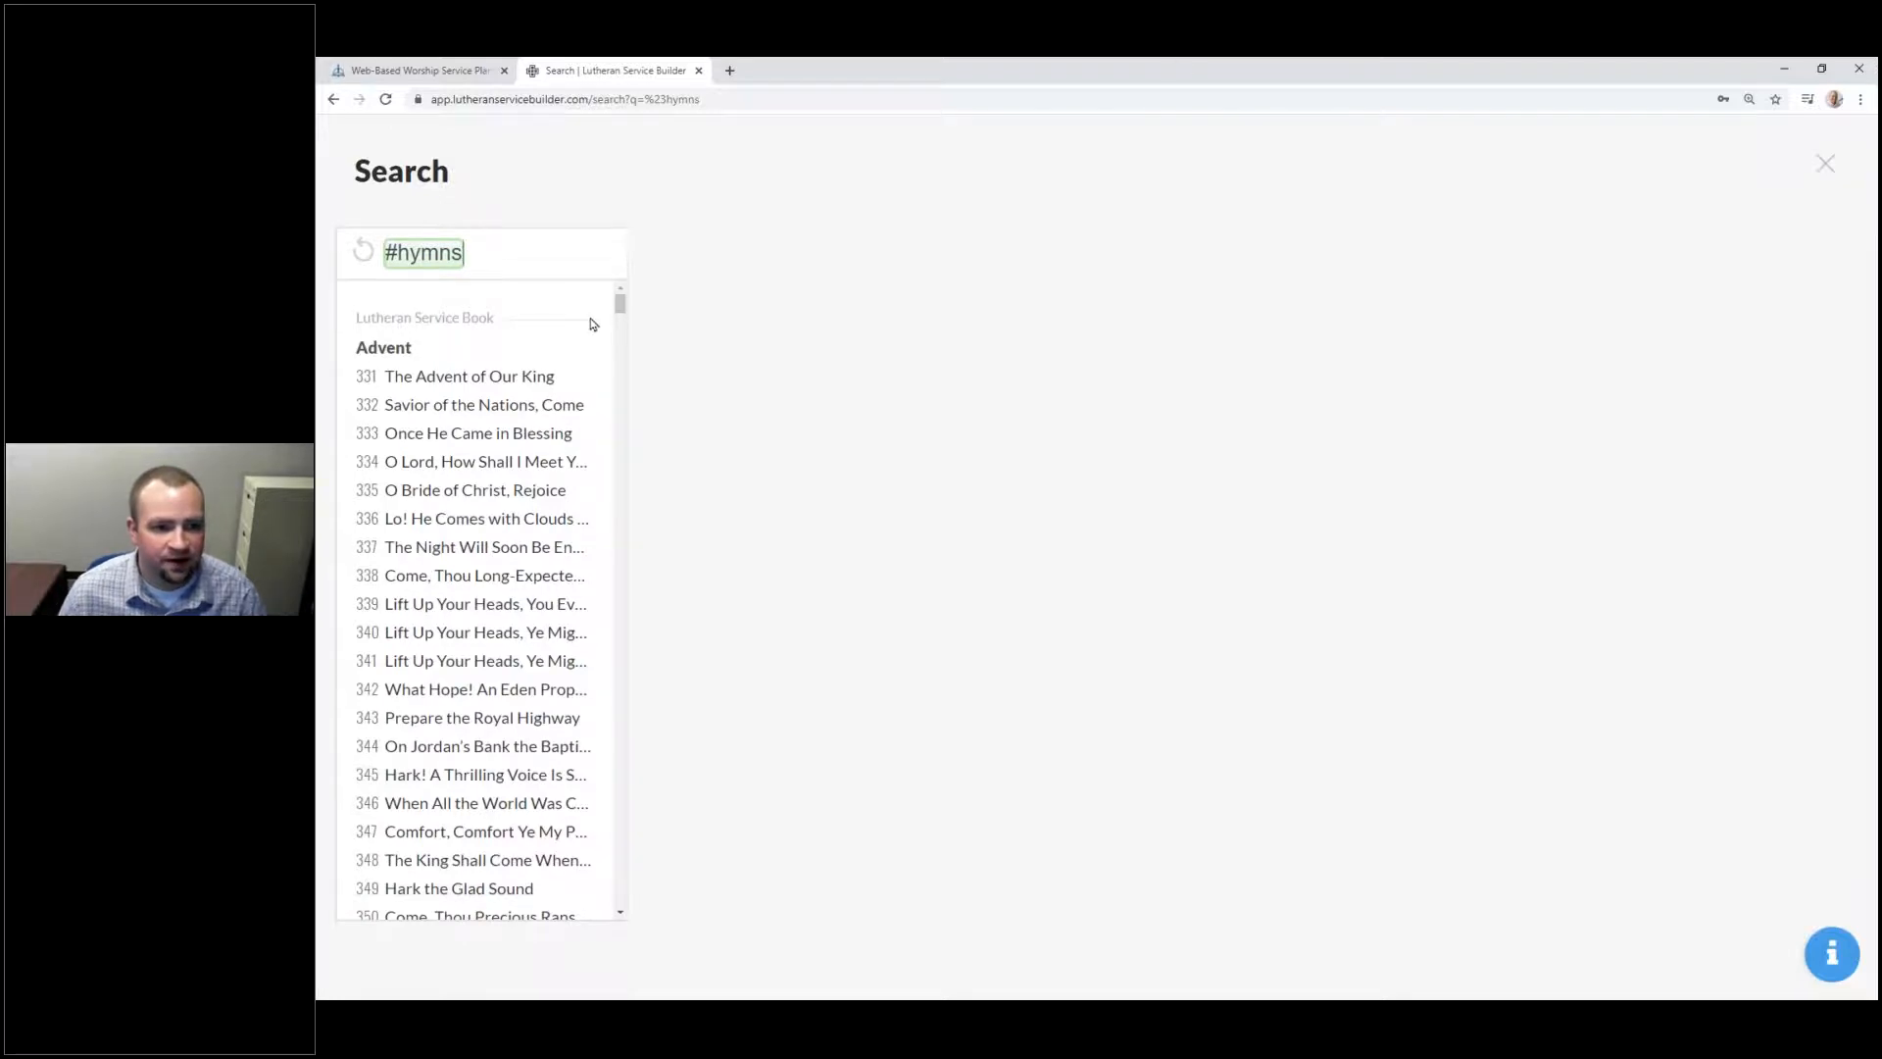
# Step: Narrow the search with Holiday:"Easter 3" to list Easter 3 hymns, then begin a topic: filter
pyautogui.click(497, 270)
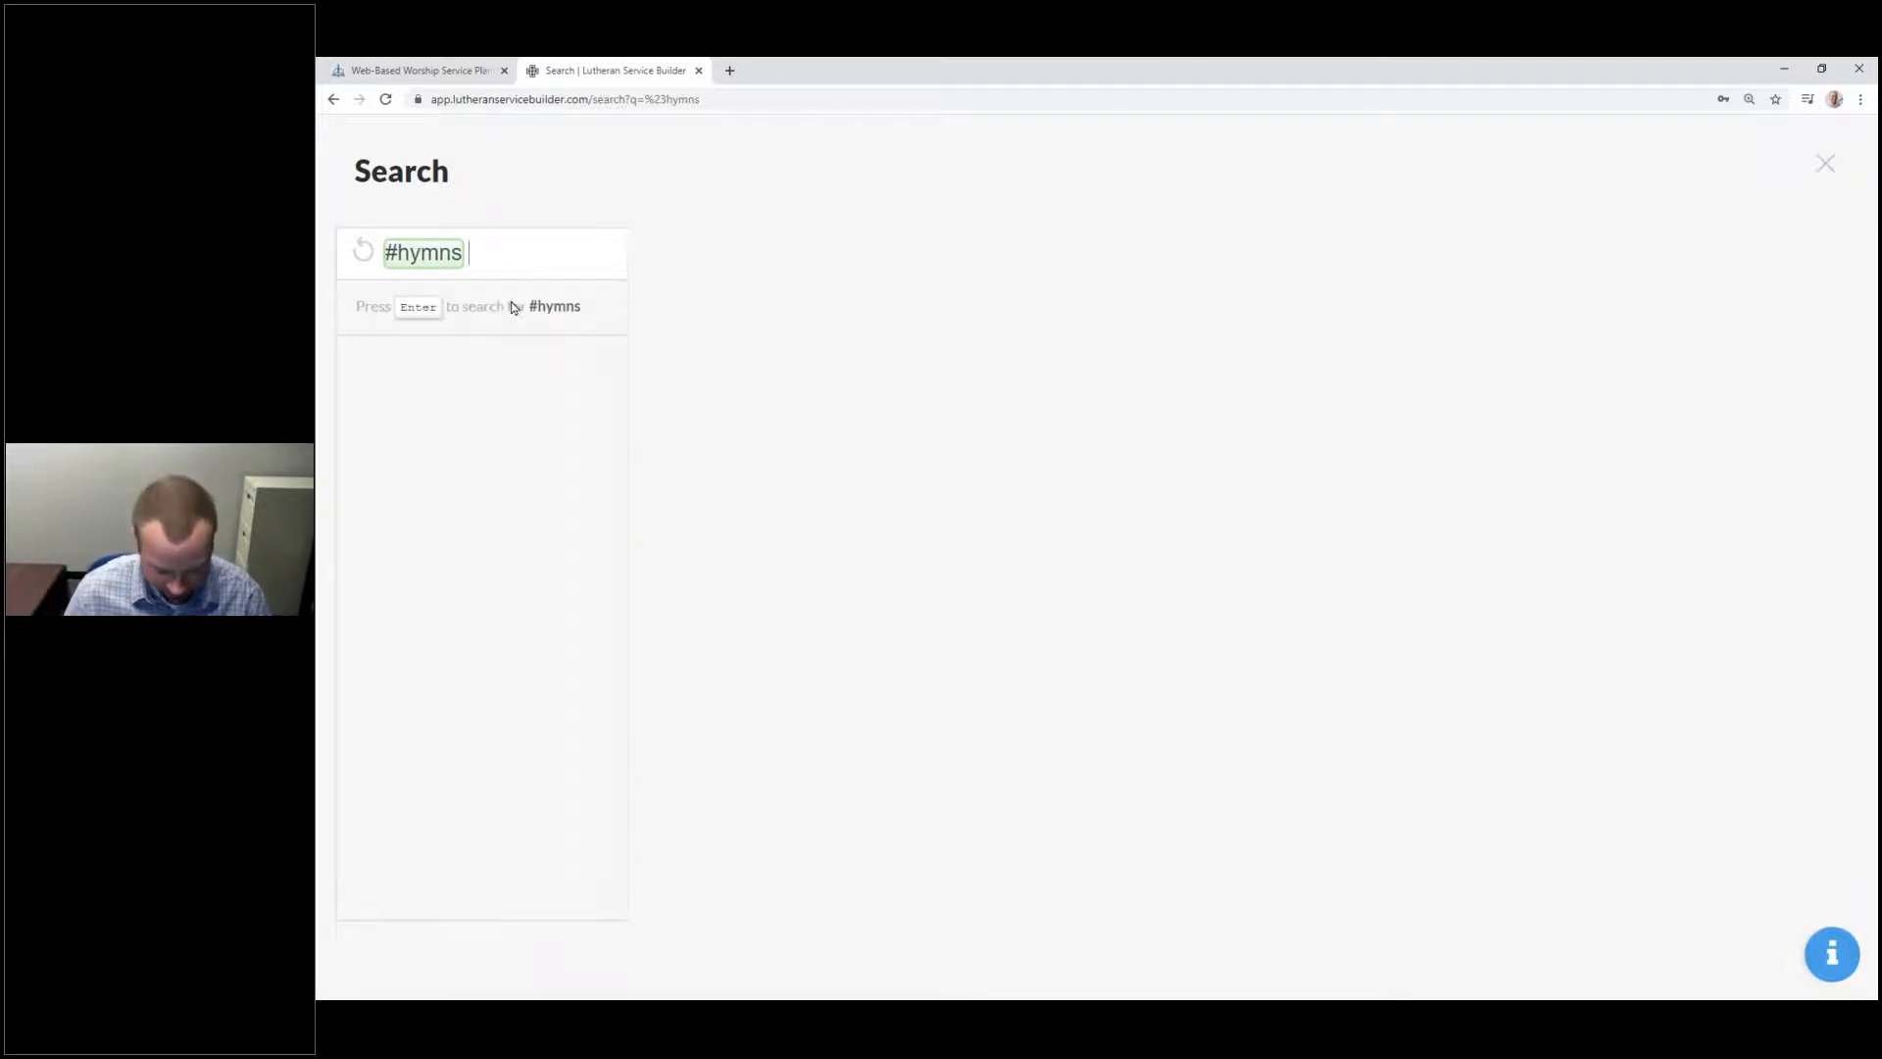
pyautogui.write('H')
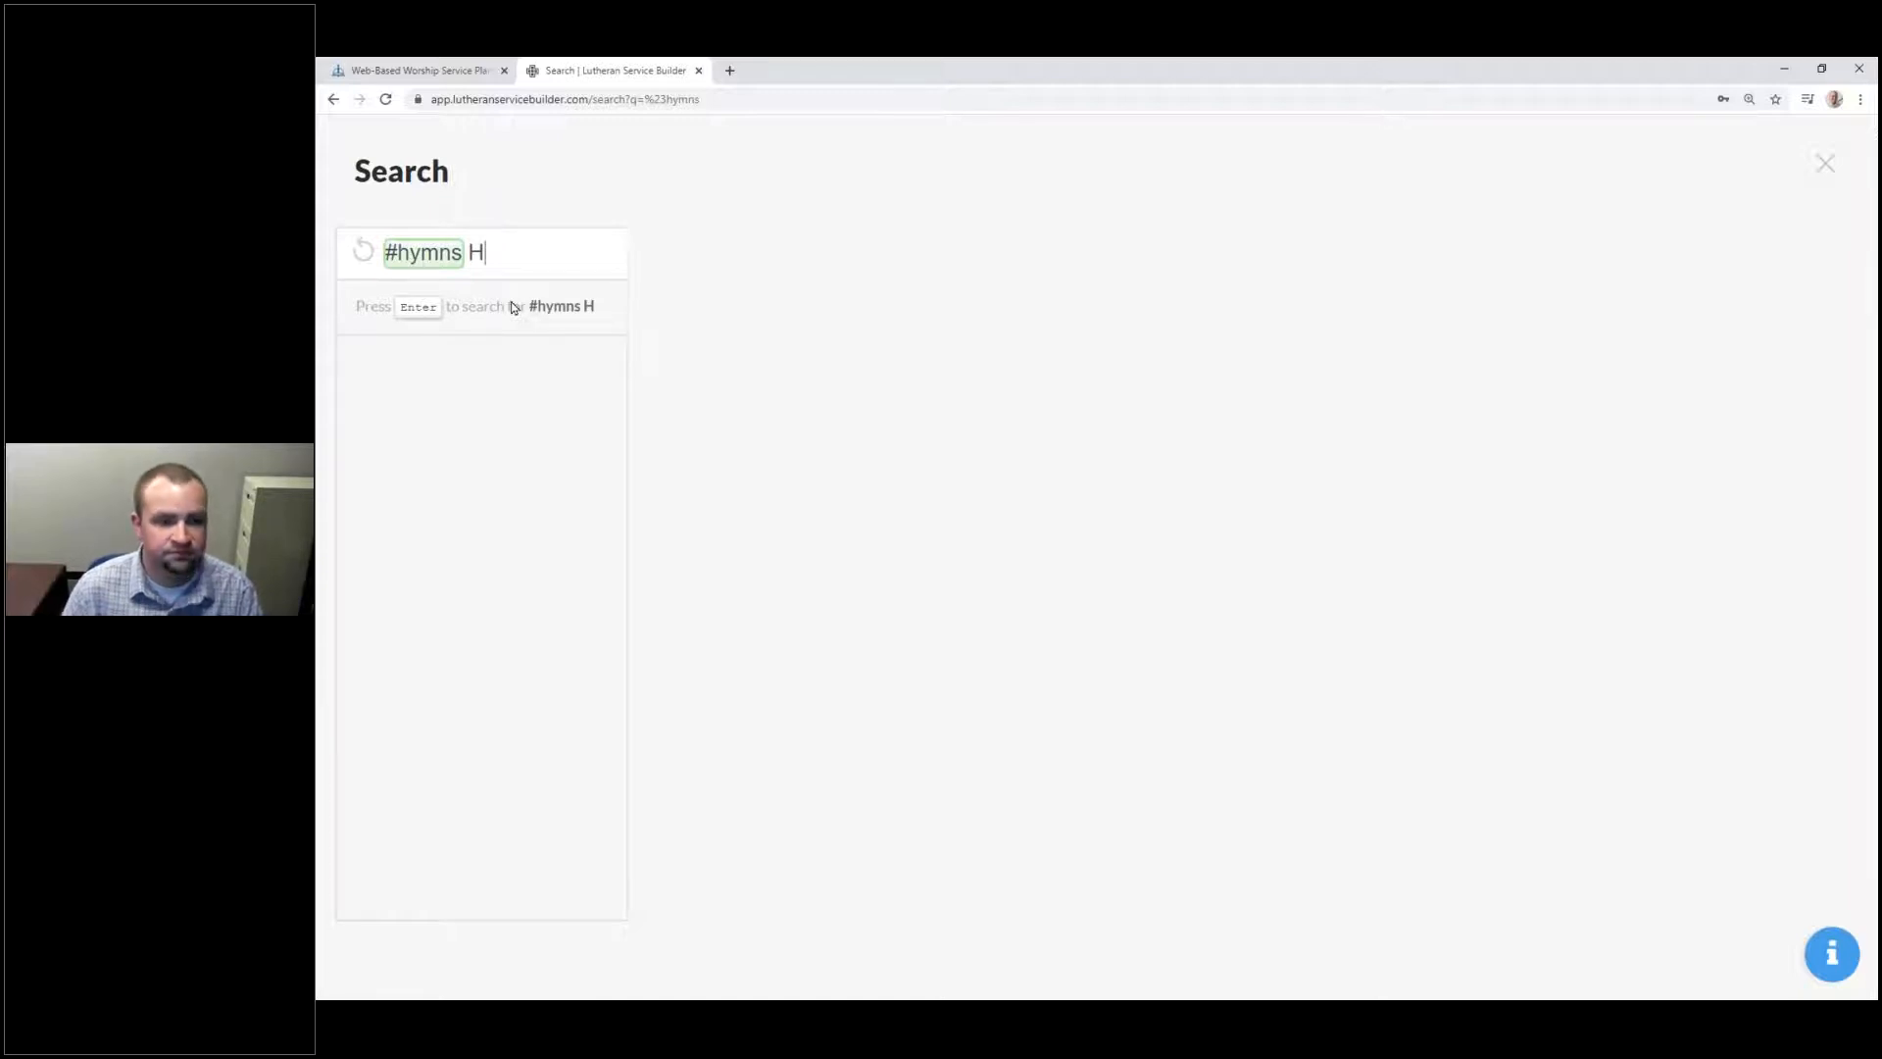
pyautogui.write('oliday:')
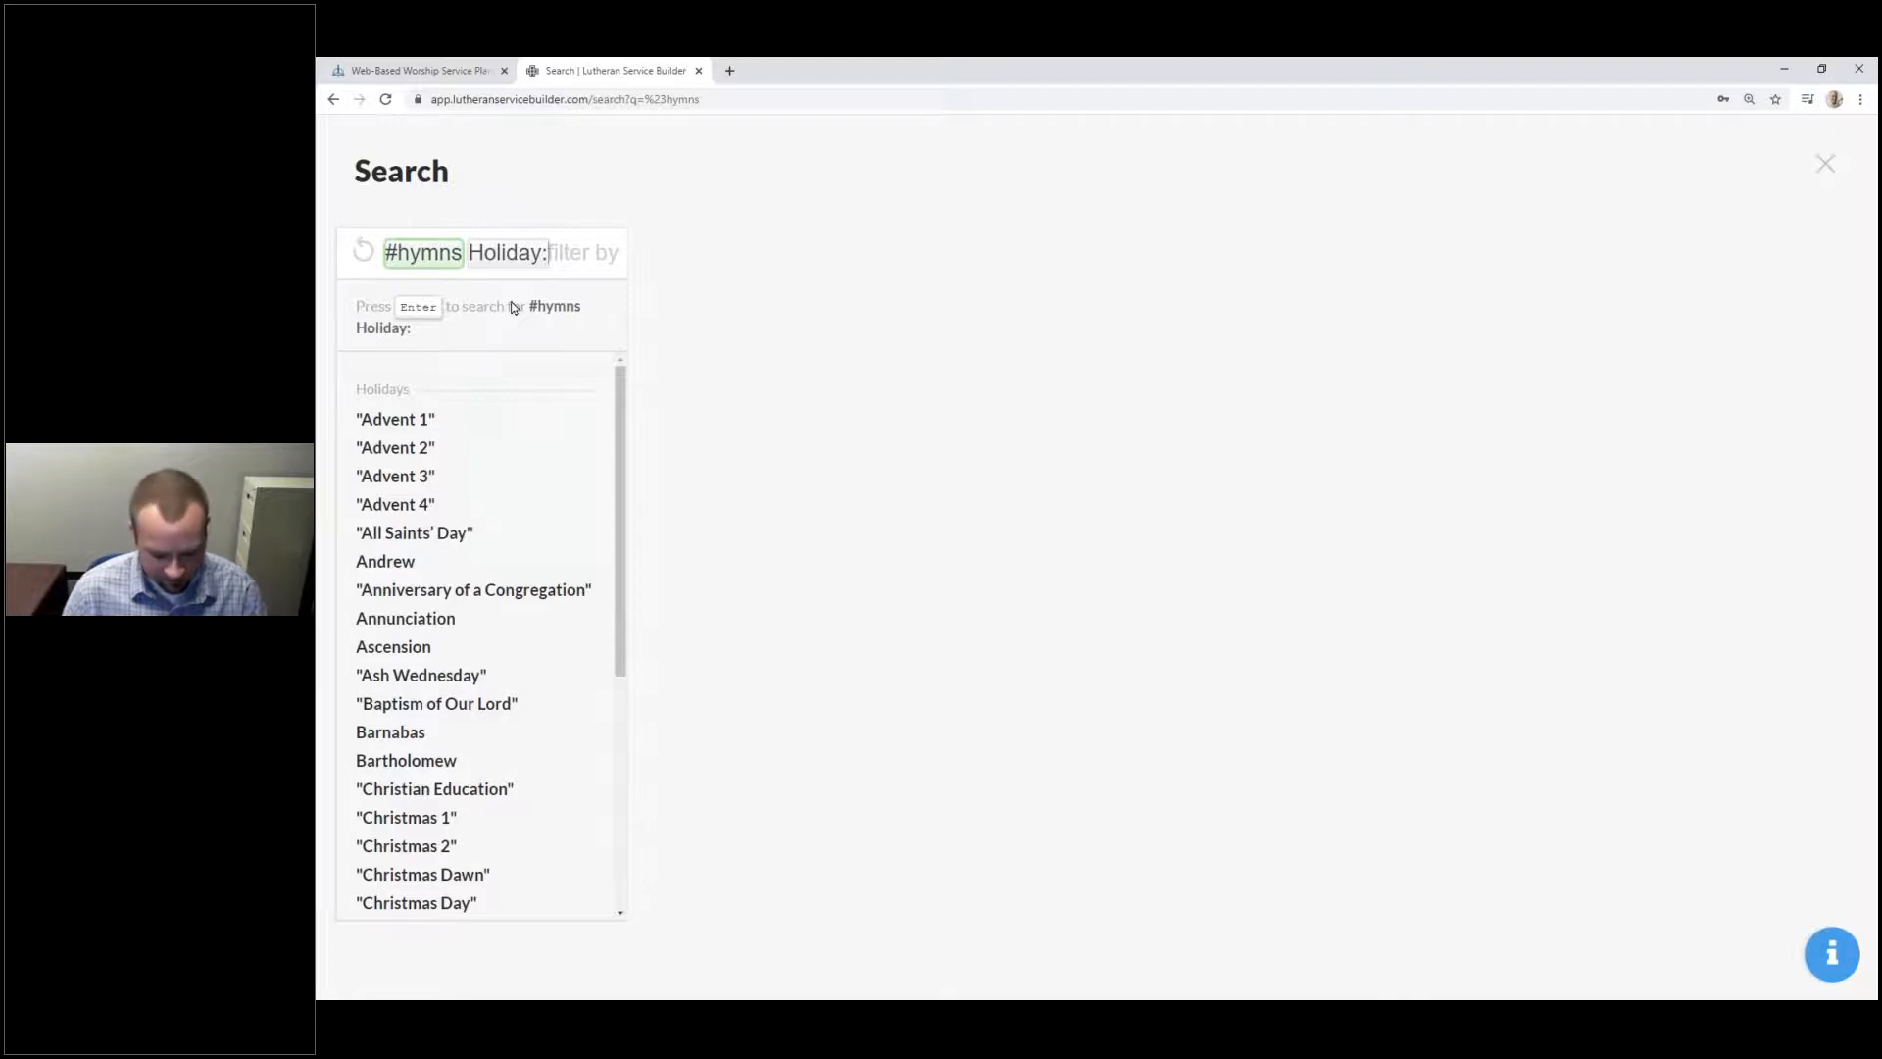
pyautogui.write('"Ea')
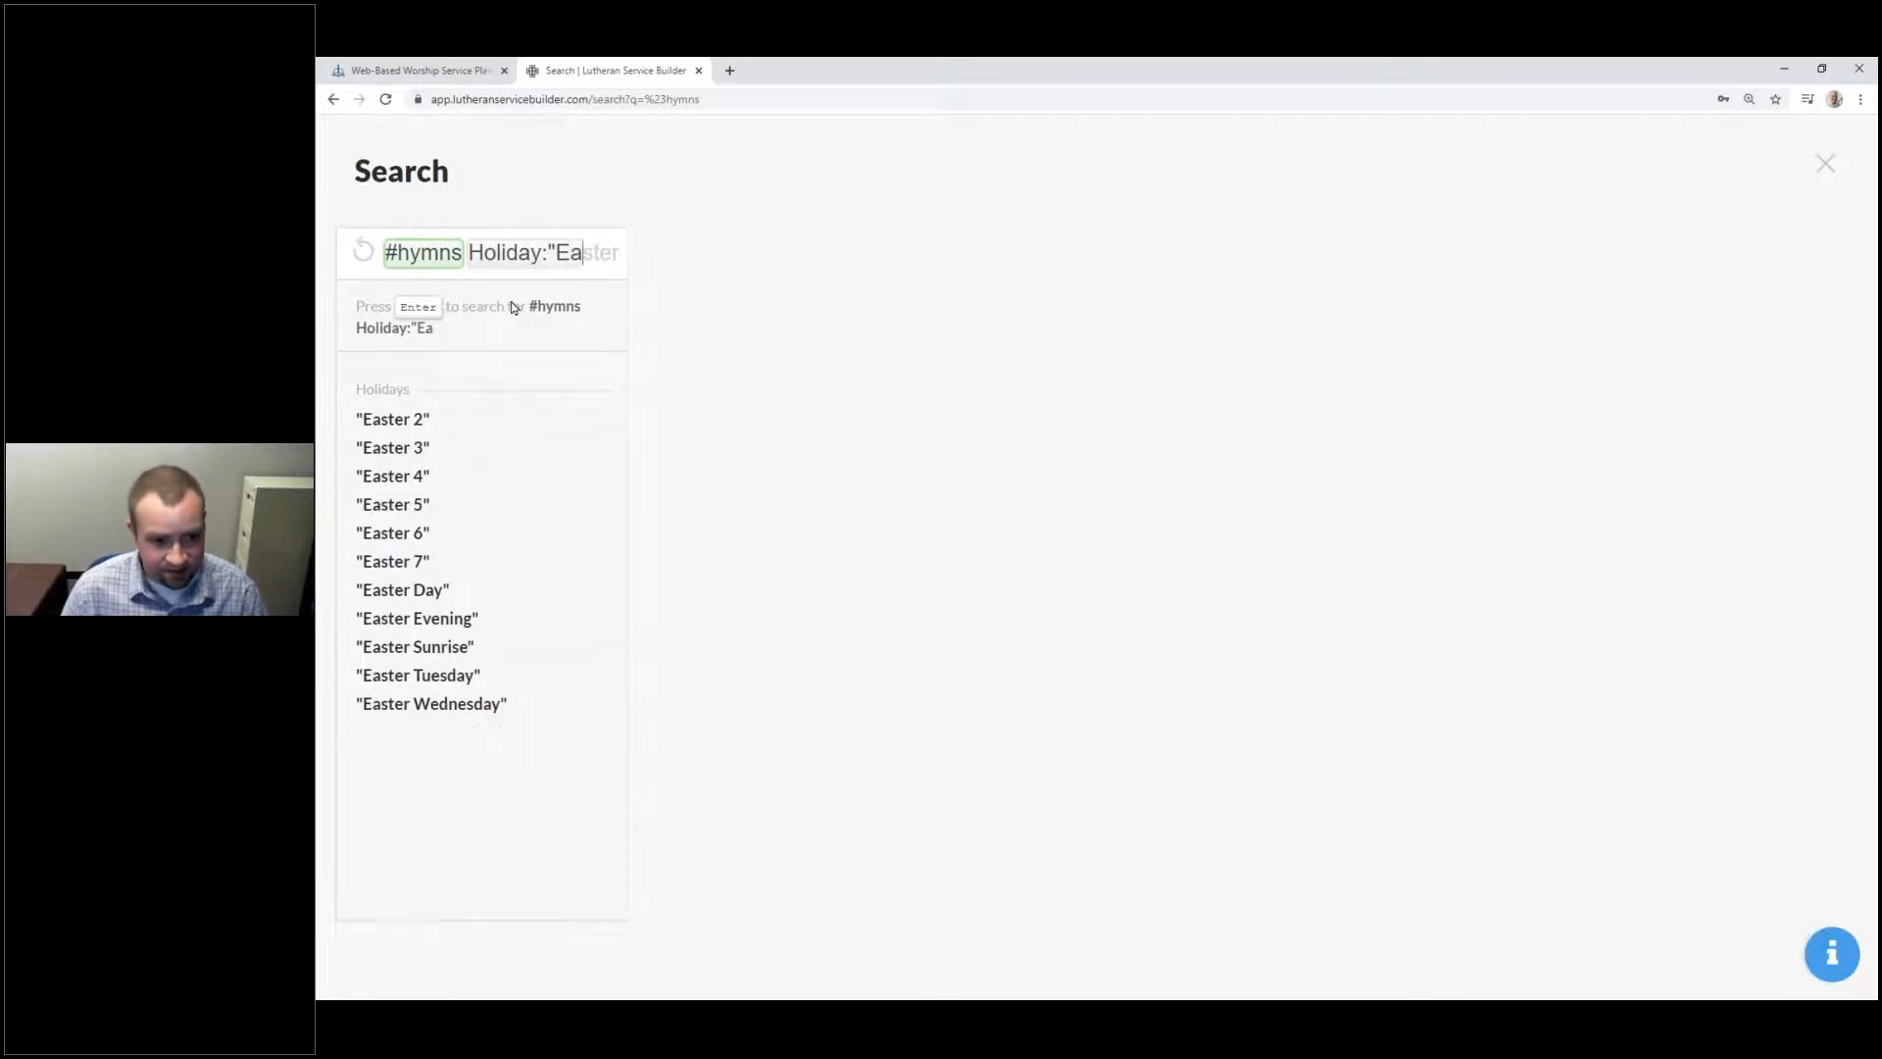
pyautogui.write('ster 3"')
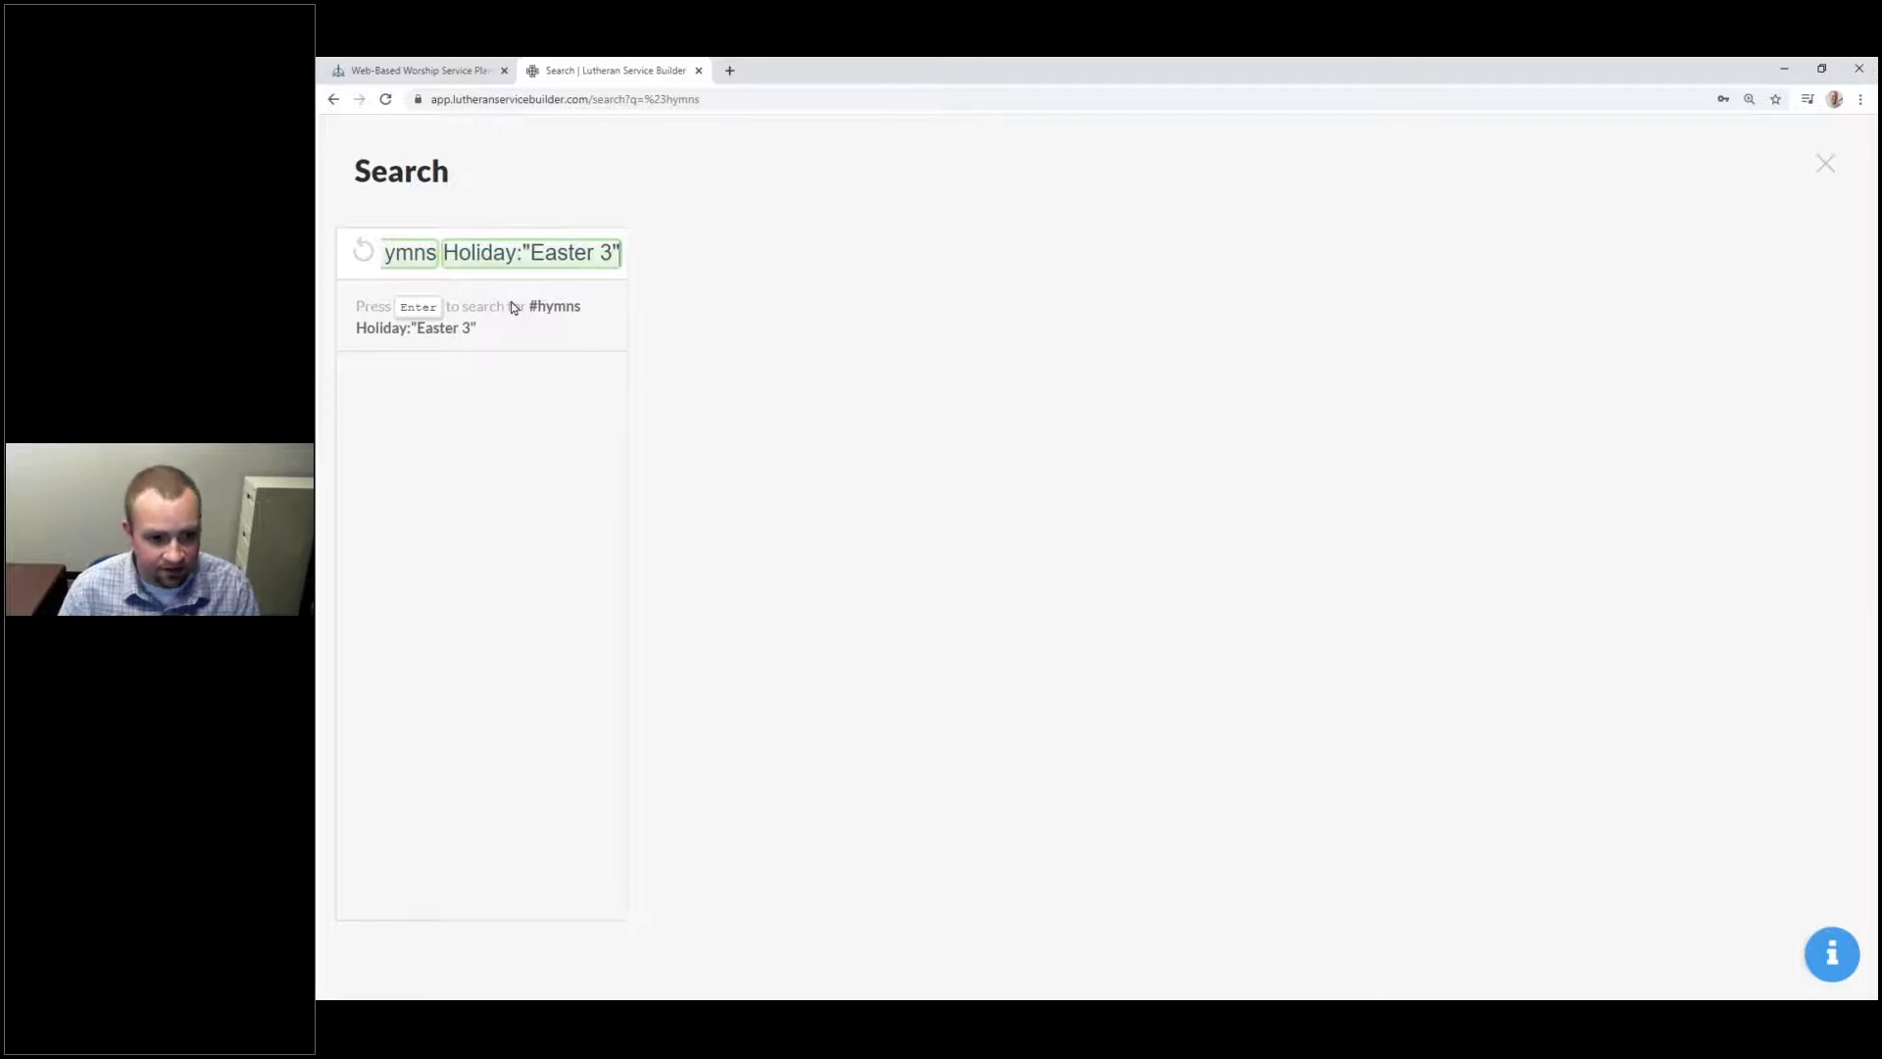
pyautogui.press('Return')
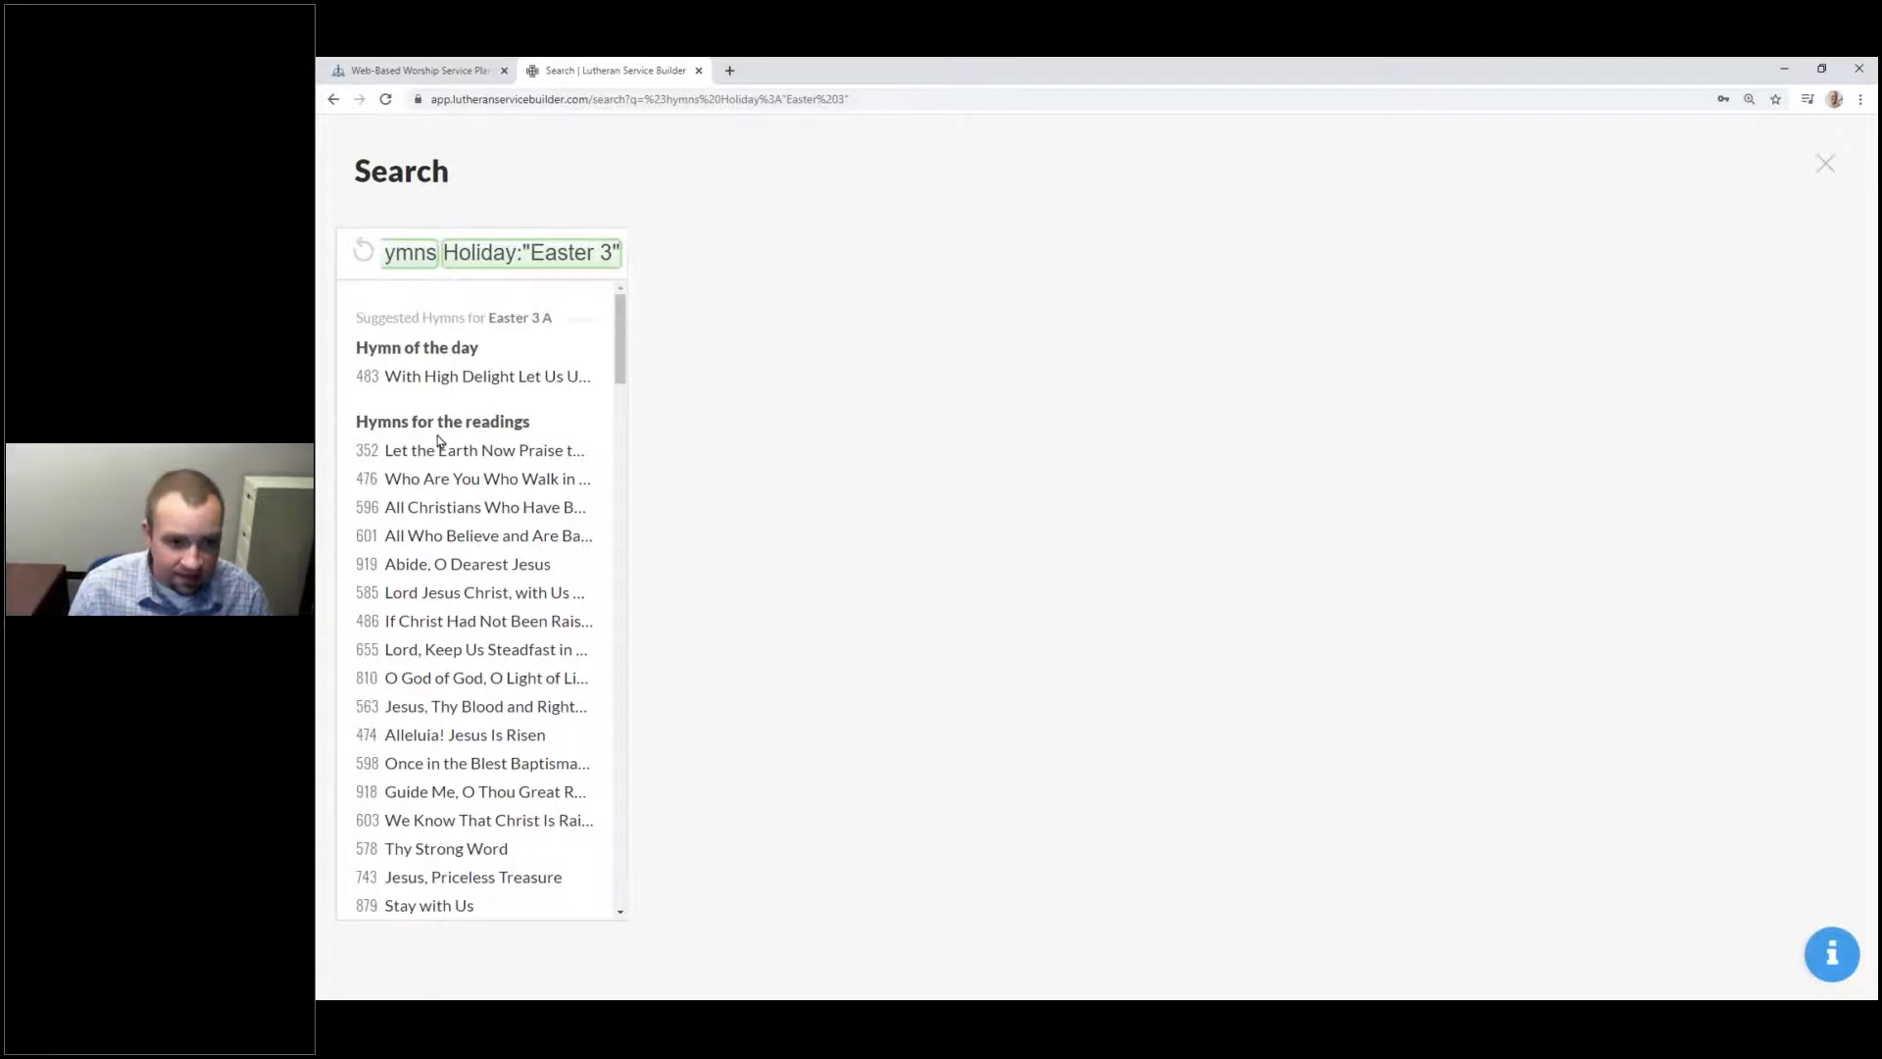
pyautogui.write('t')
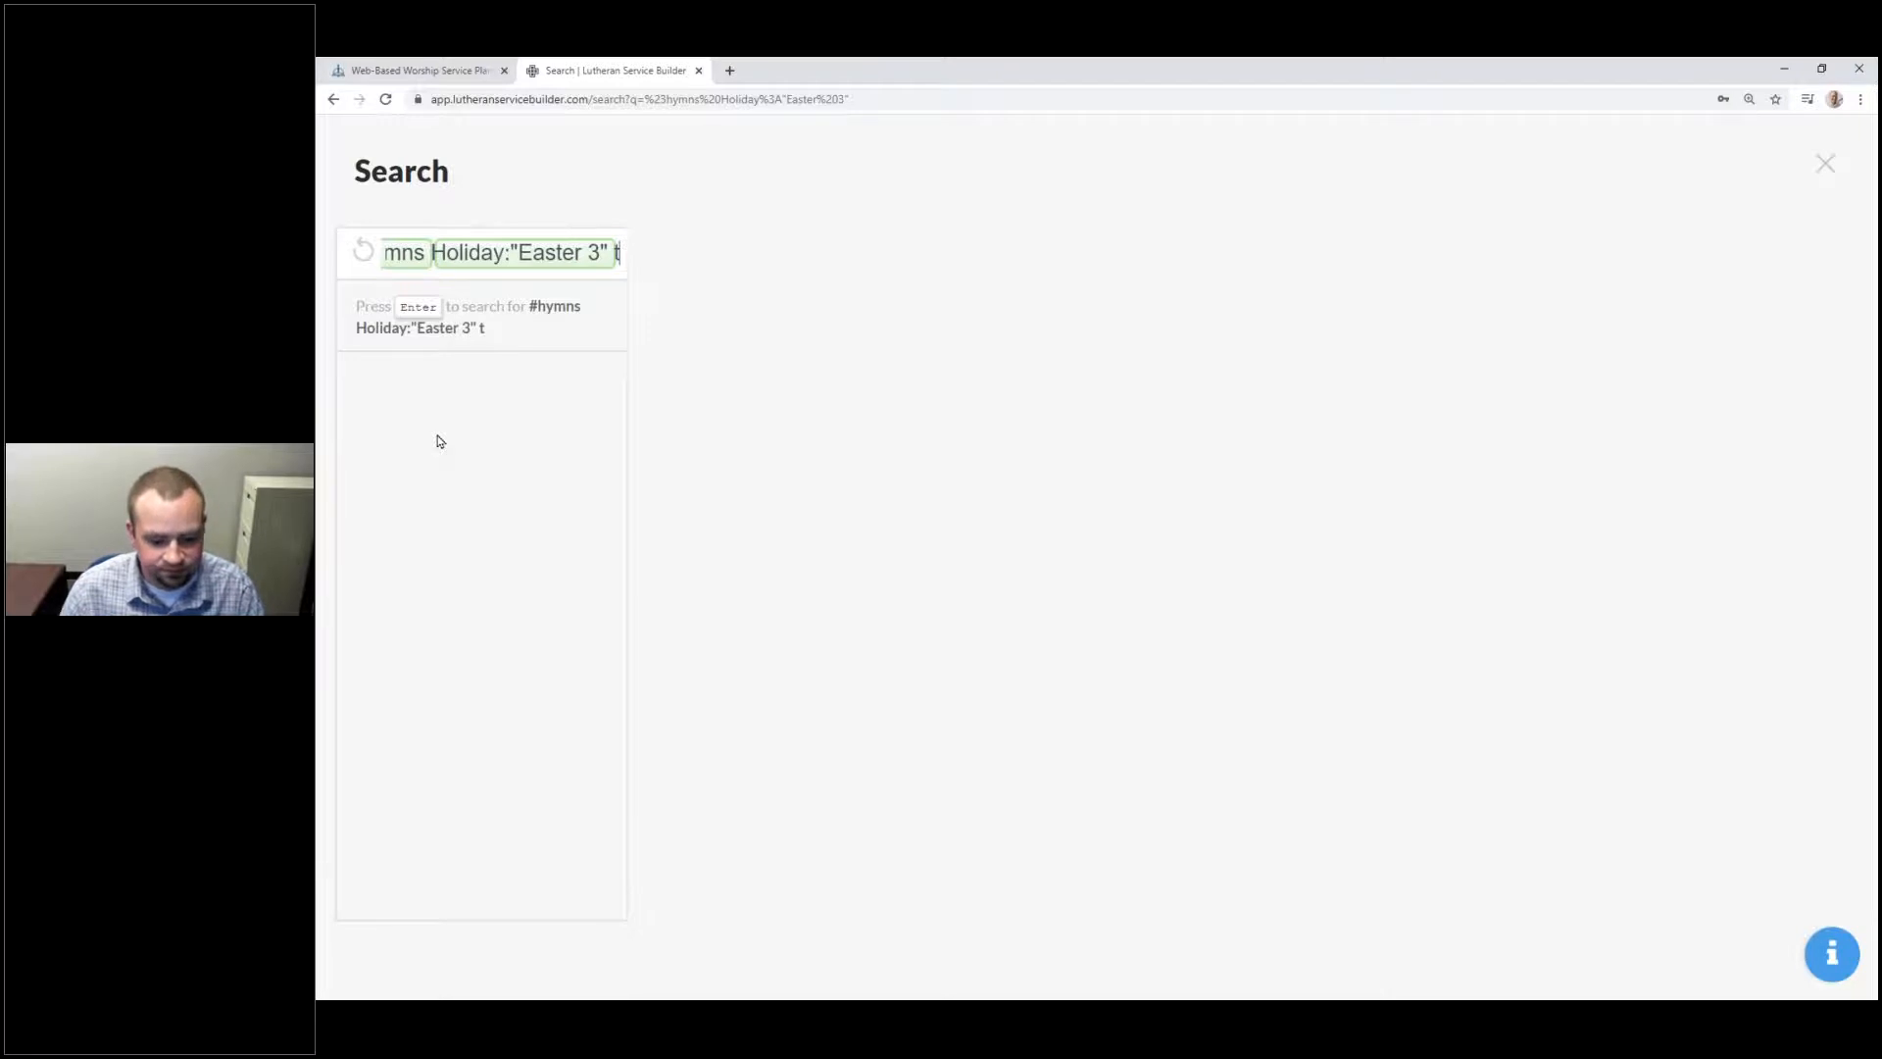
pyautogui.write('opic:')
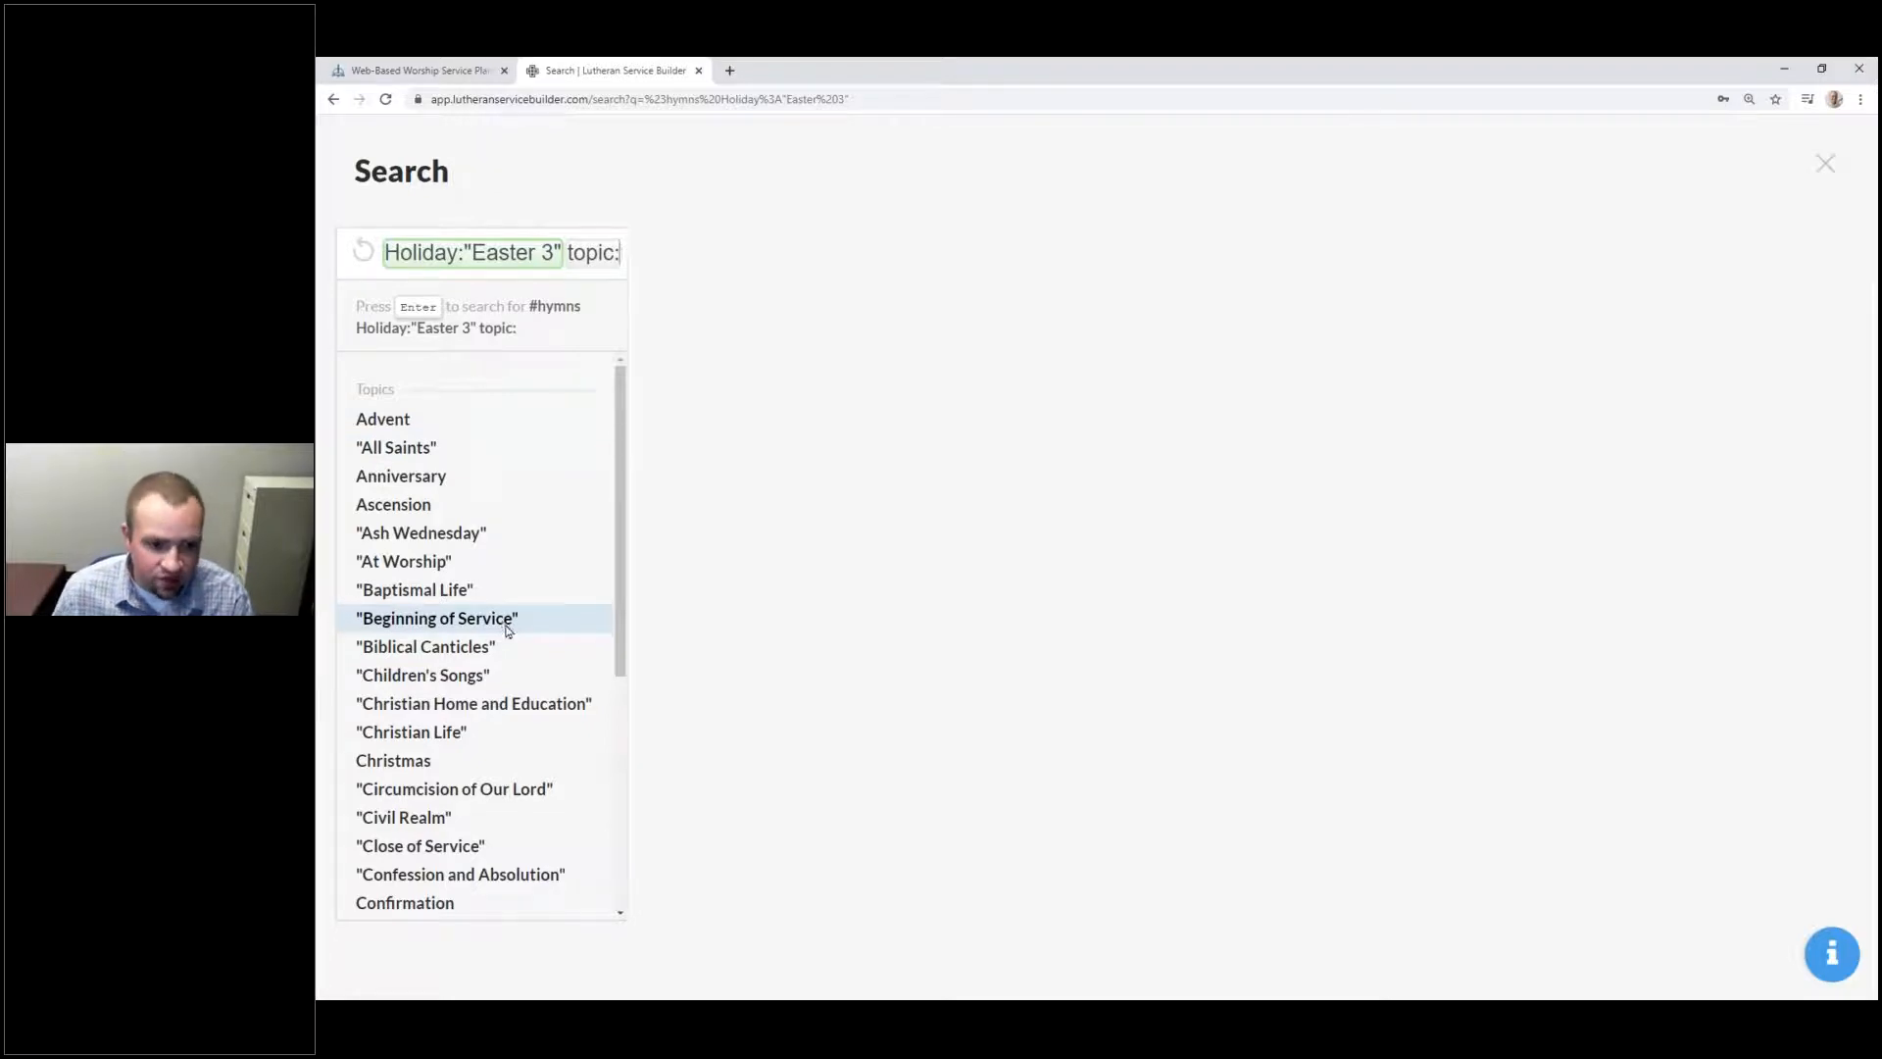
# Step: Filter the Easter 3 hymn search by the Beginning of Service topic, leaving hymns 578, 908, 489, 910 and 812
pyautogui.click(469, 617)
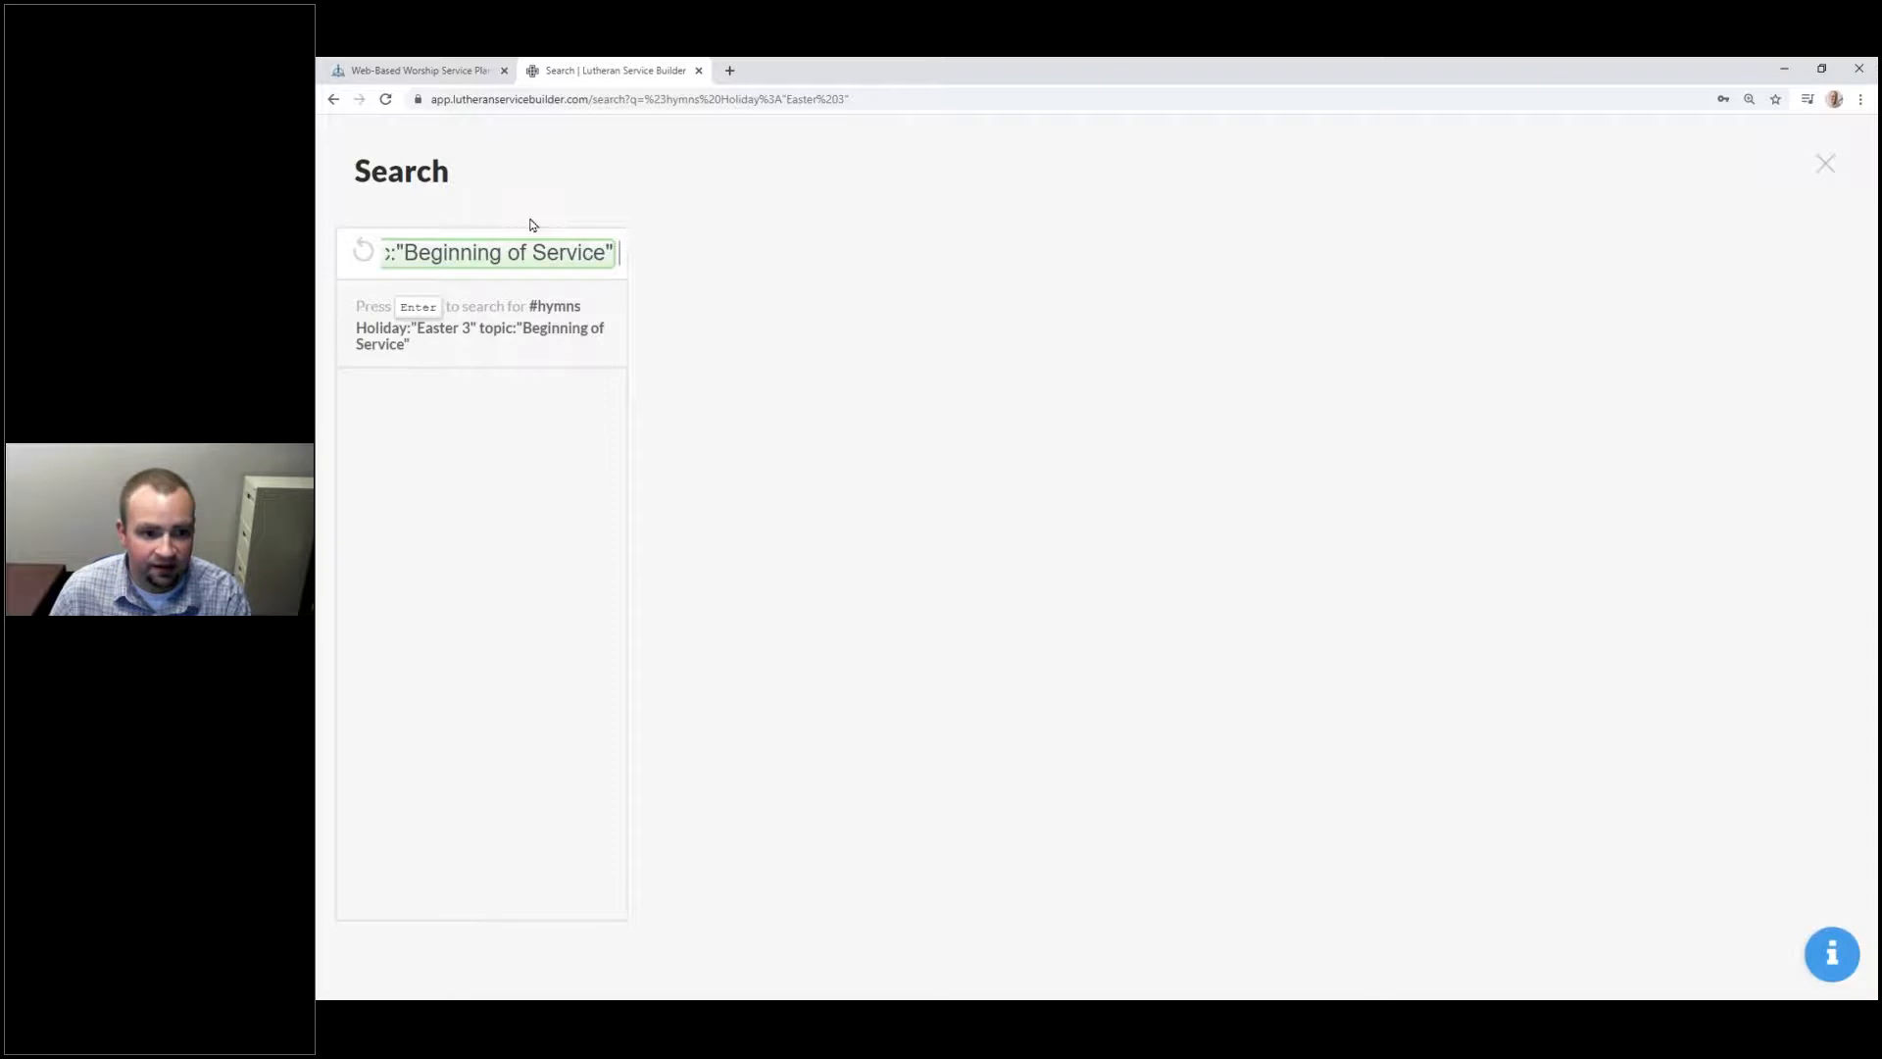
pyautogui.press('Return')
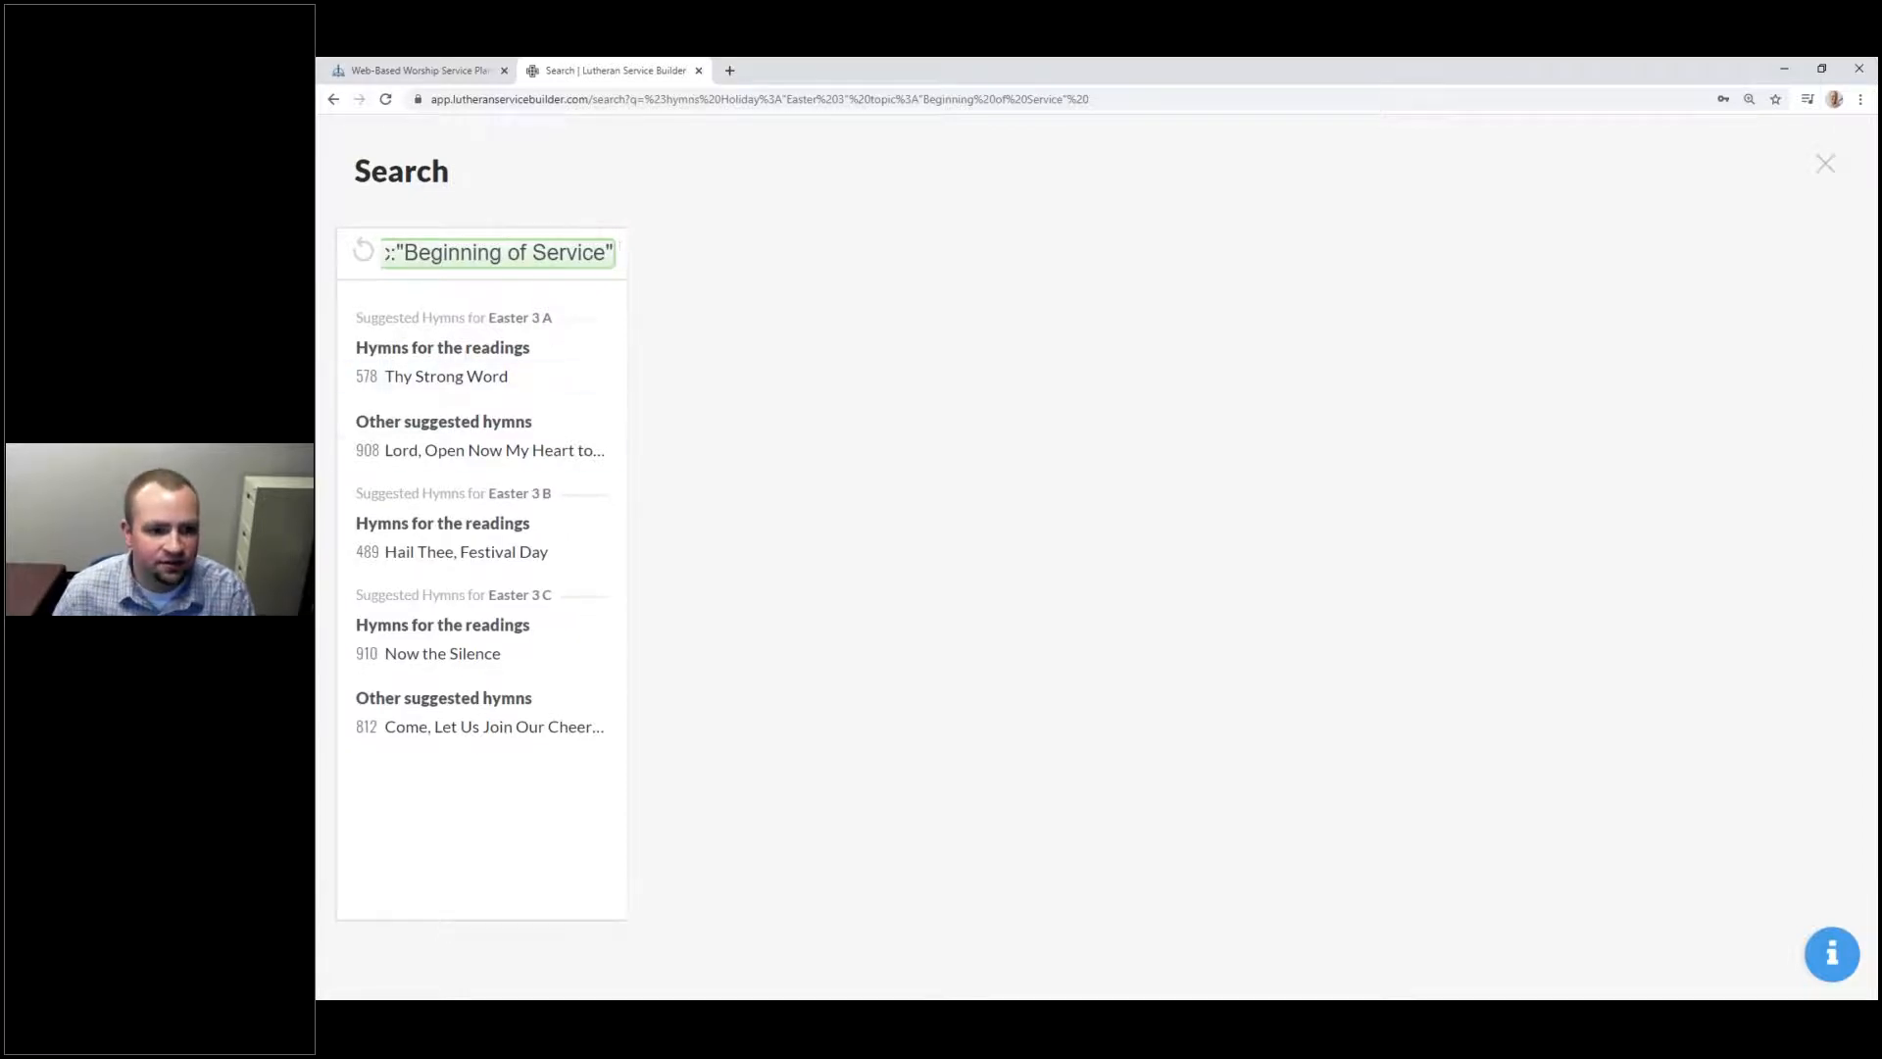
# Step: Read hymn 908's text and its Info background details, then close the Search page
pyautogui.click(517, 460)
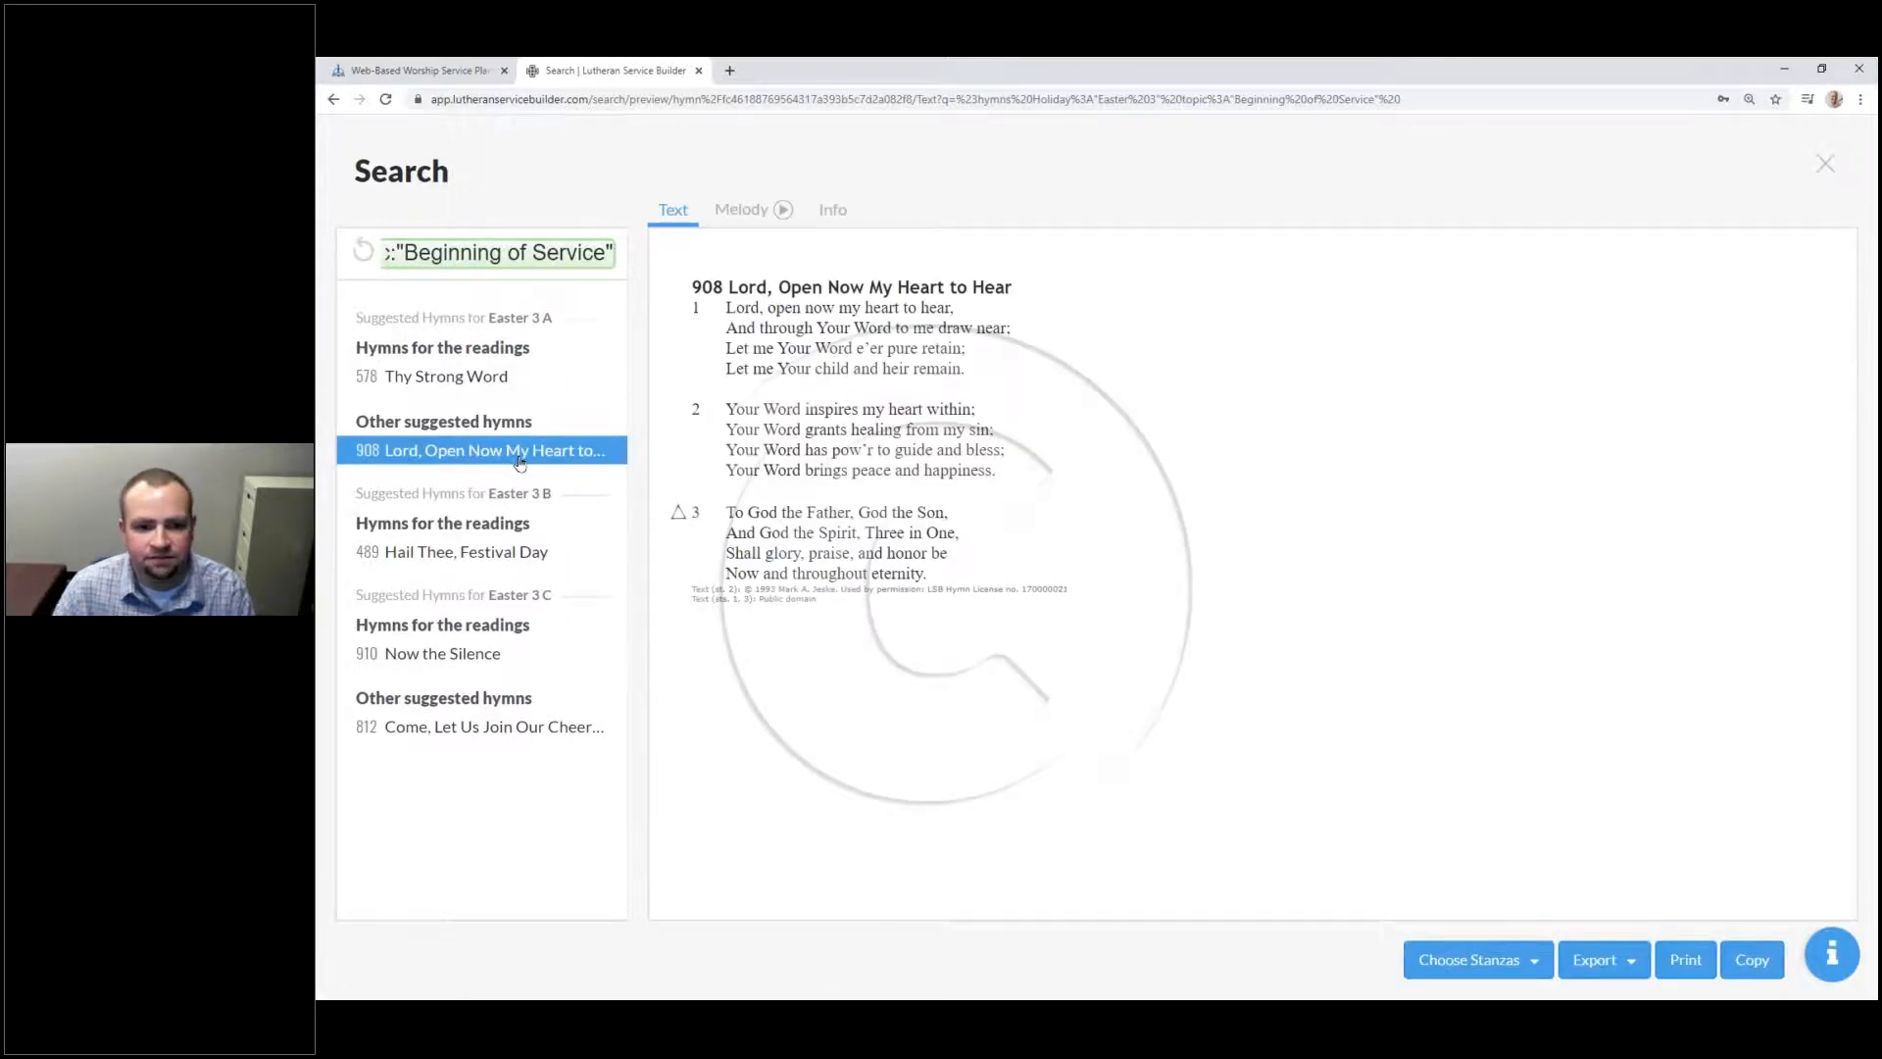
pyautogui.click(822, 220)
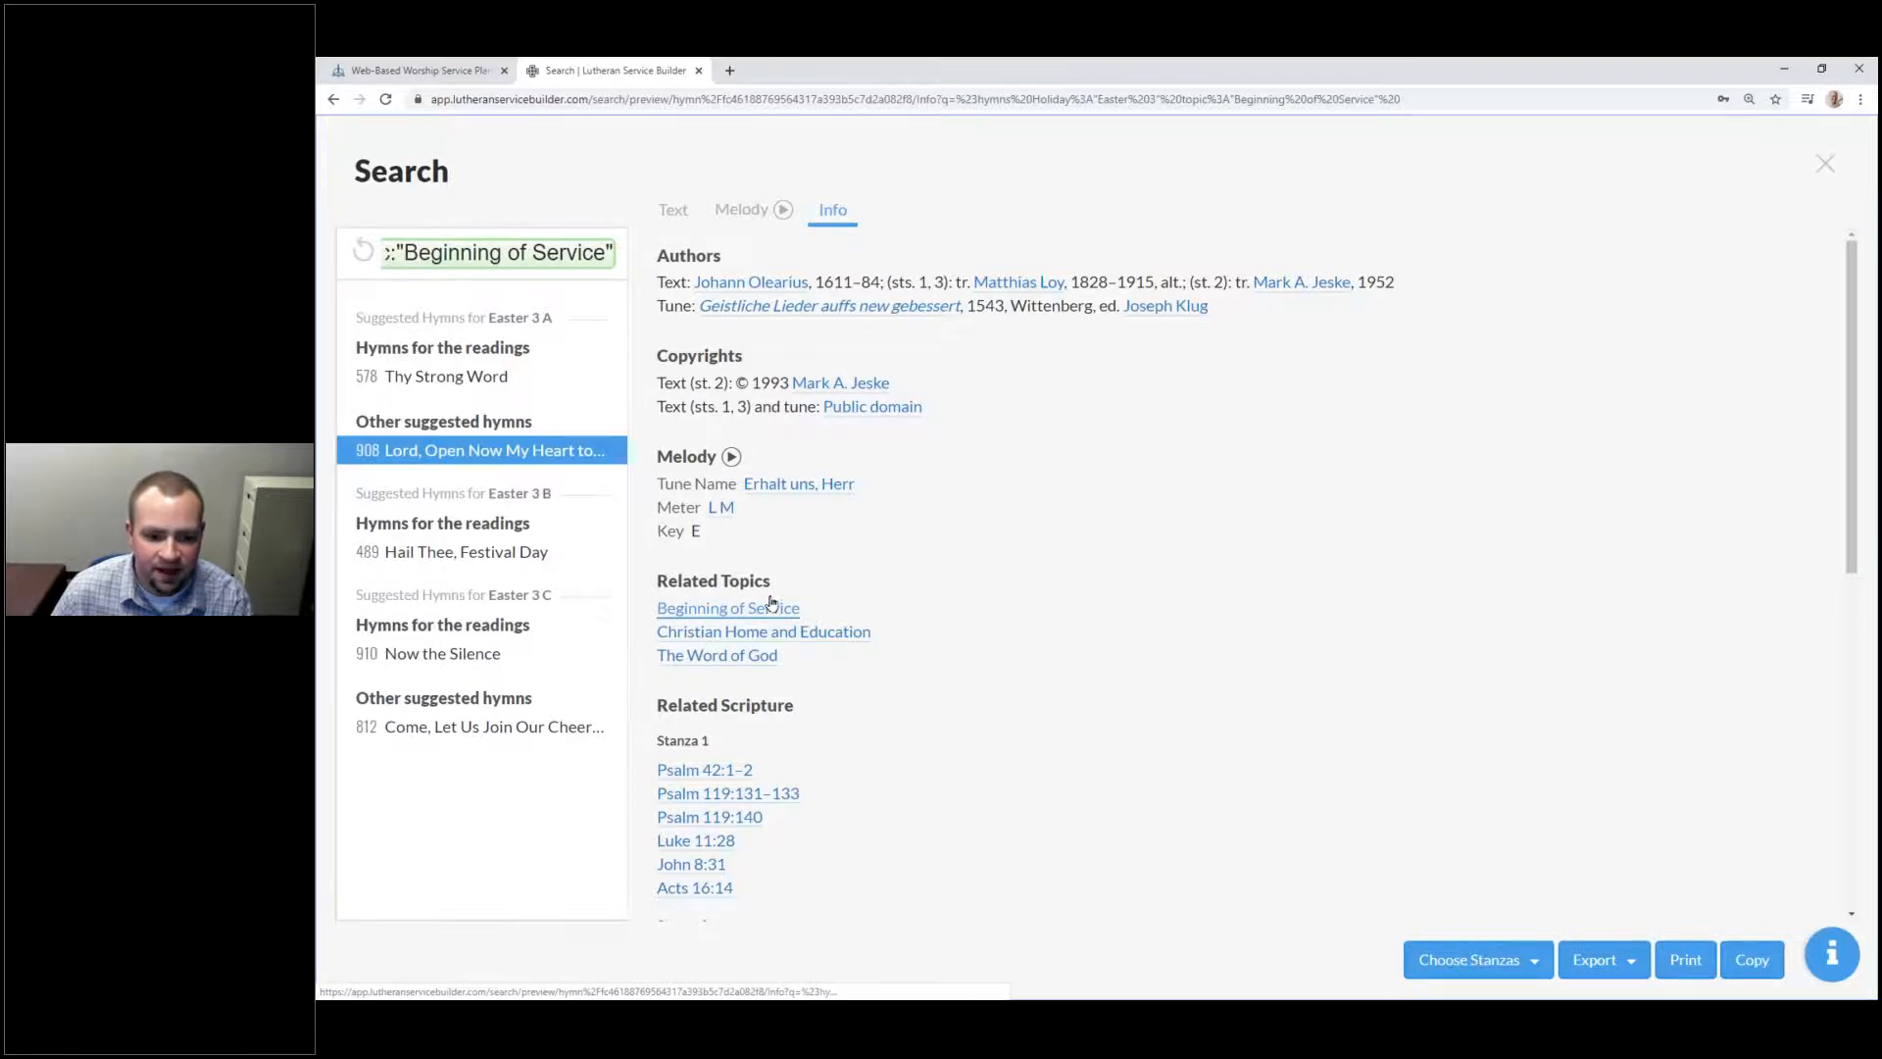
pyautogui.scroll(-5, 755, 628)
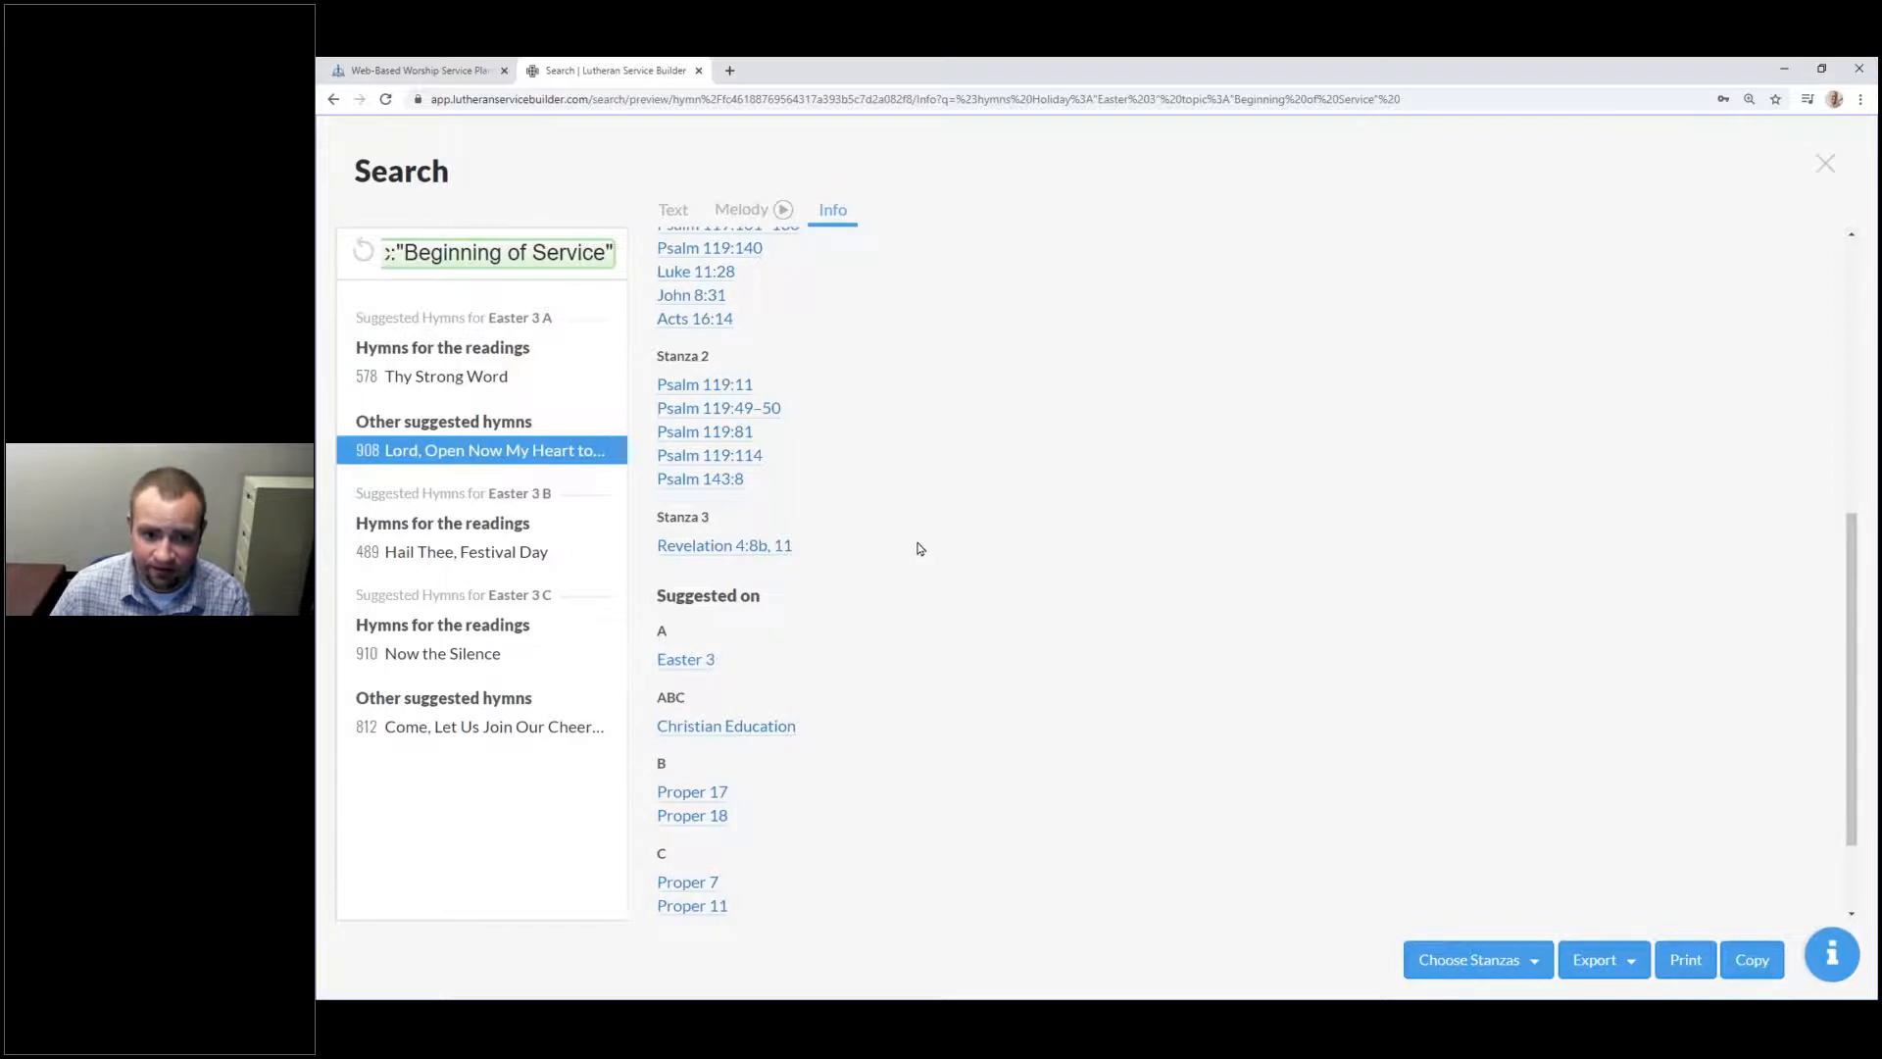
pyautogui.scroll(6, 917, 545)
pyautogui.click(672, 210)
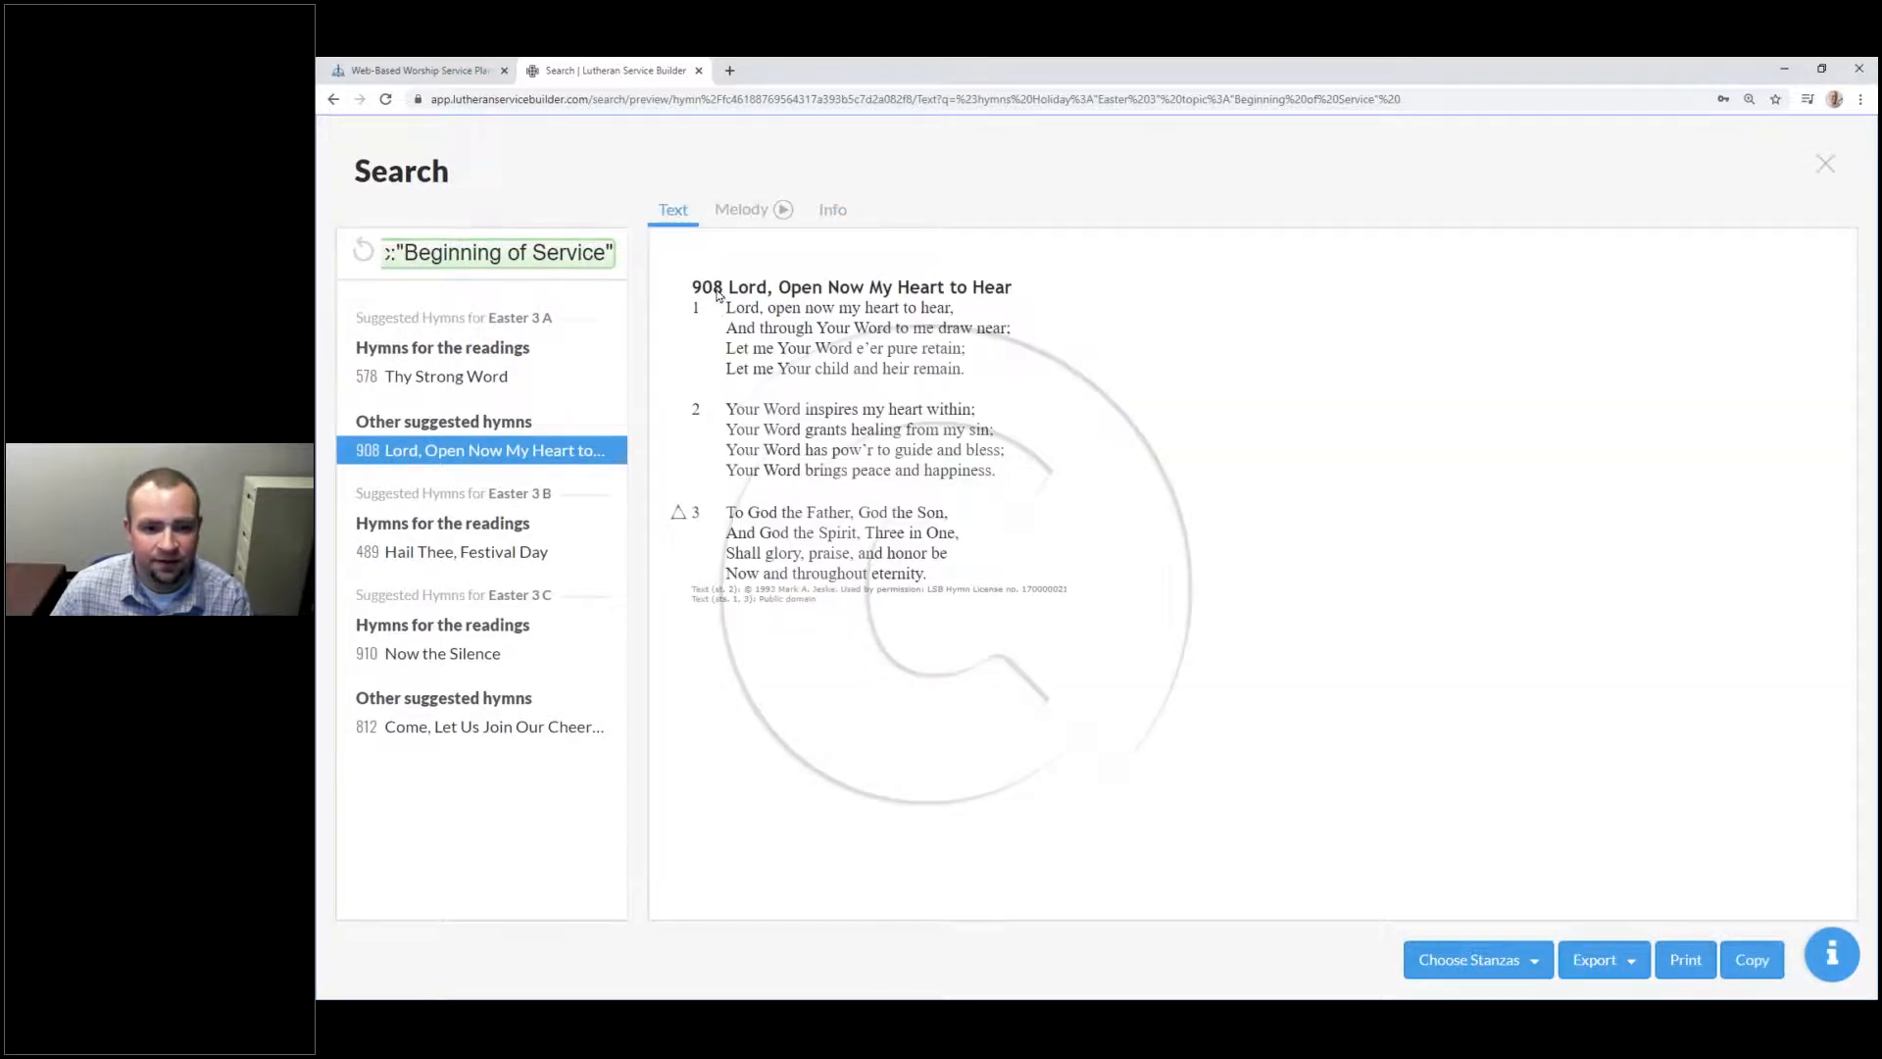
pyautogui.click(1821, 165)
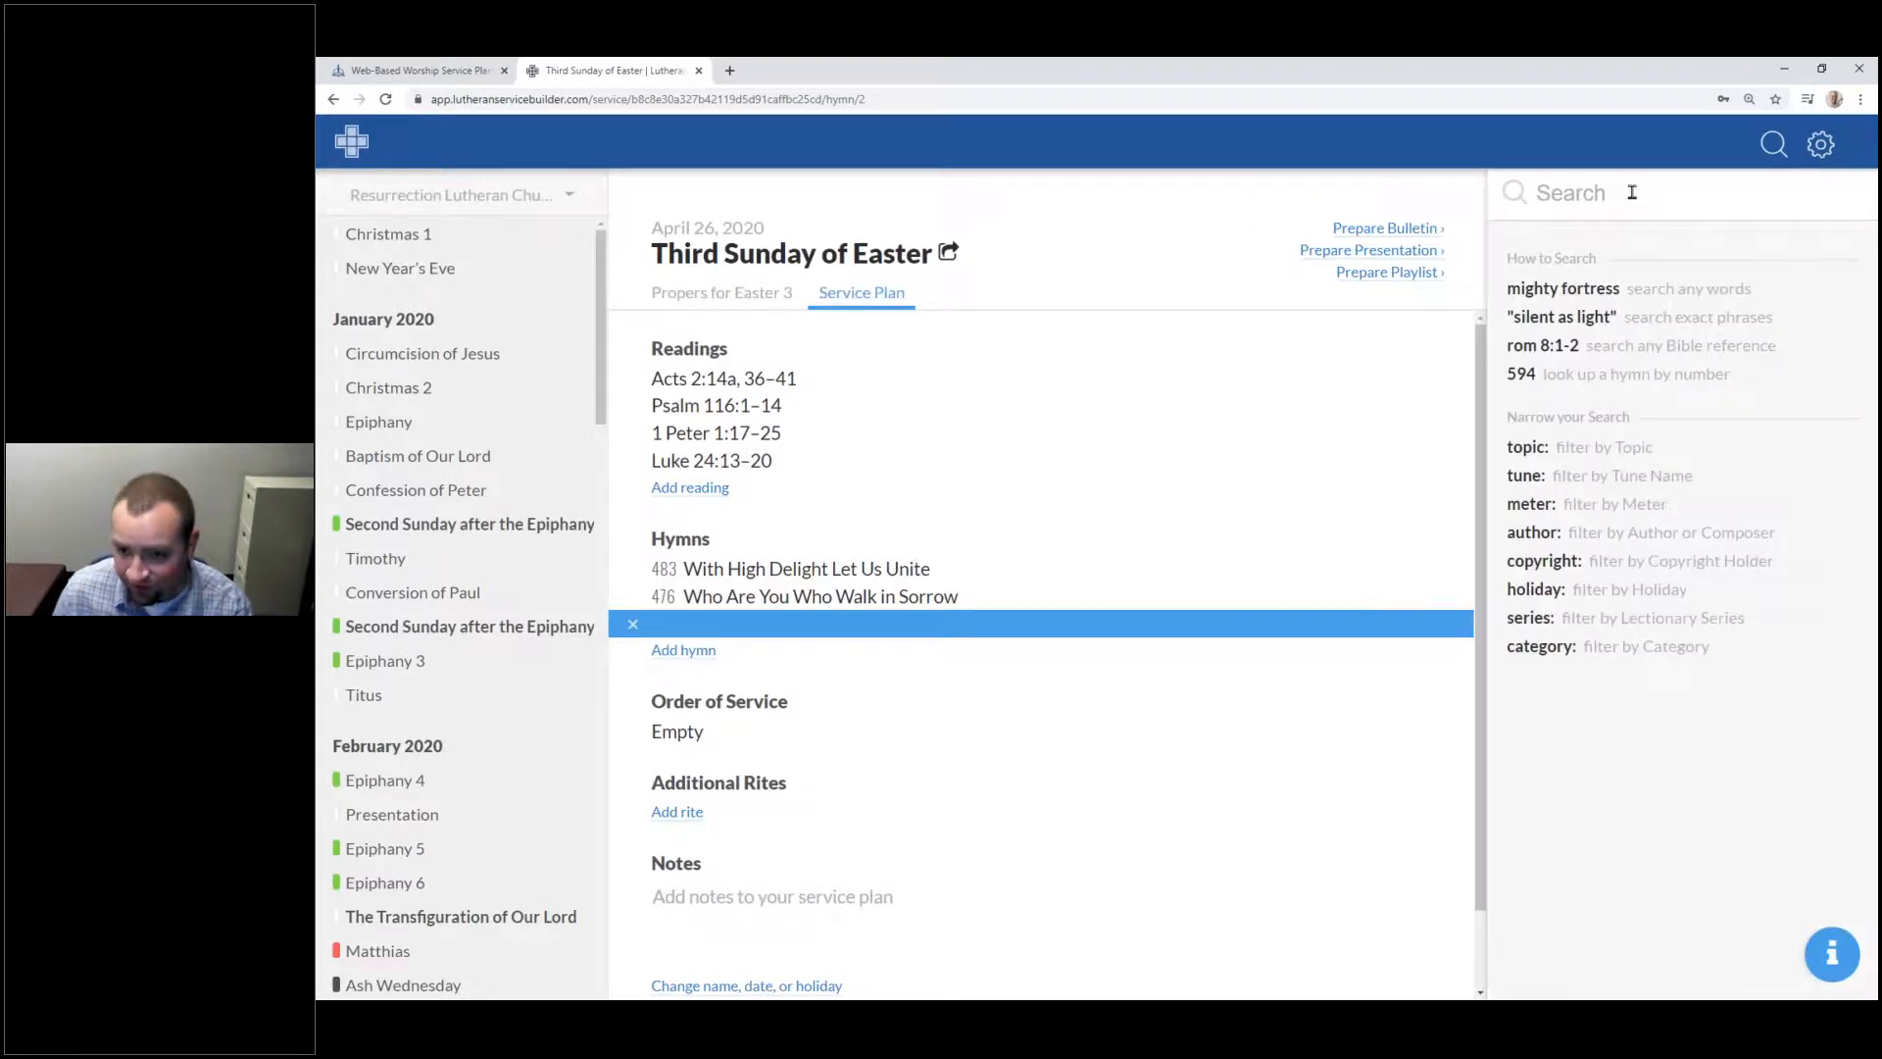
# Step: Add hymn 908 'Lord, Open Now My Heart to Hear' as the plan's third hymn
pyautogui.write('0')
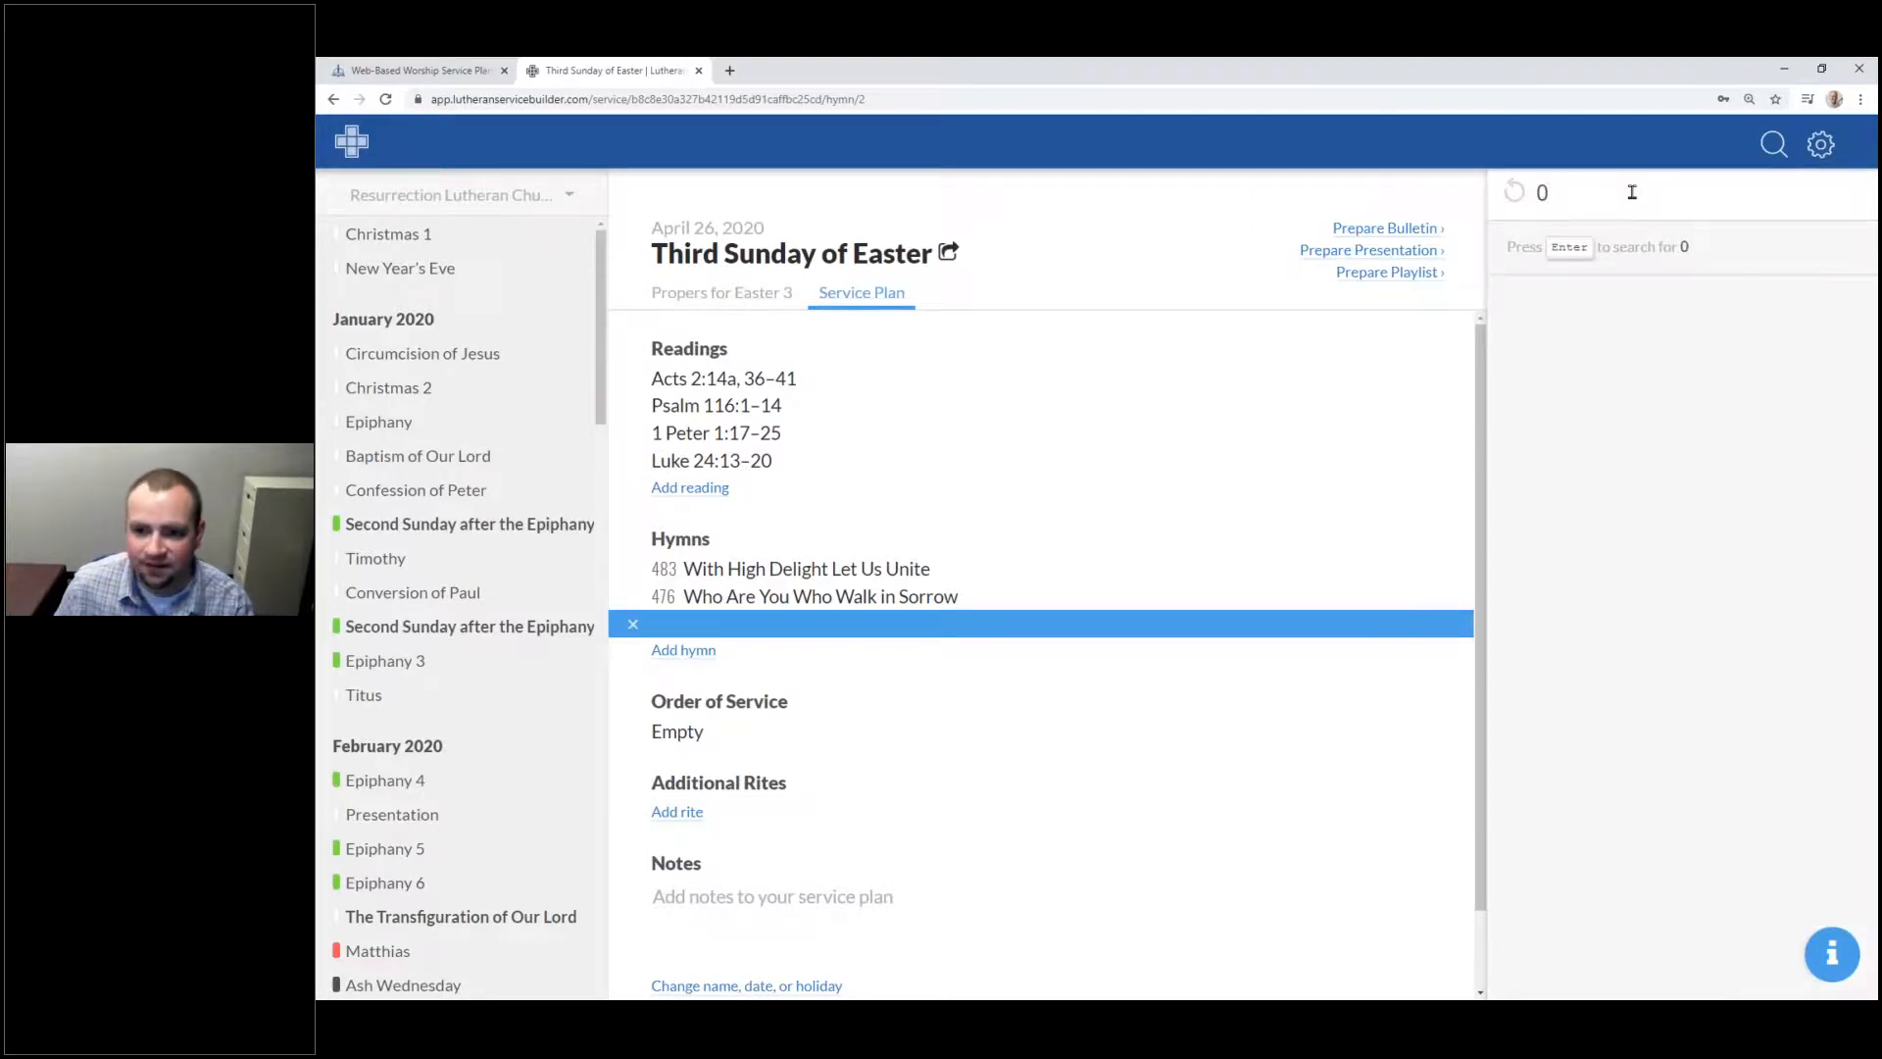
pyautogui.press('BackSpace')
pyautogui.write('908')
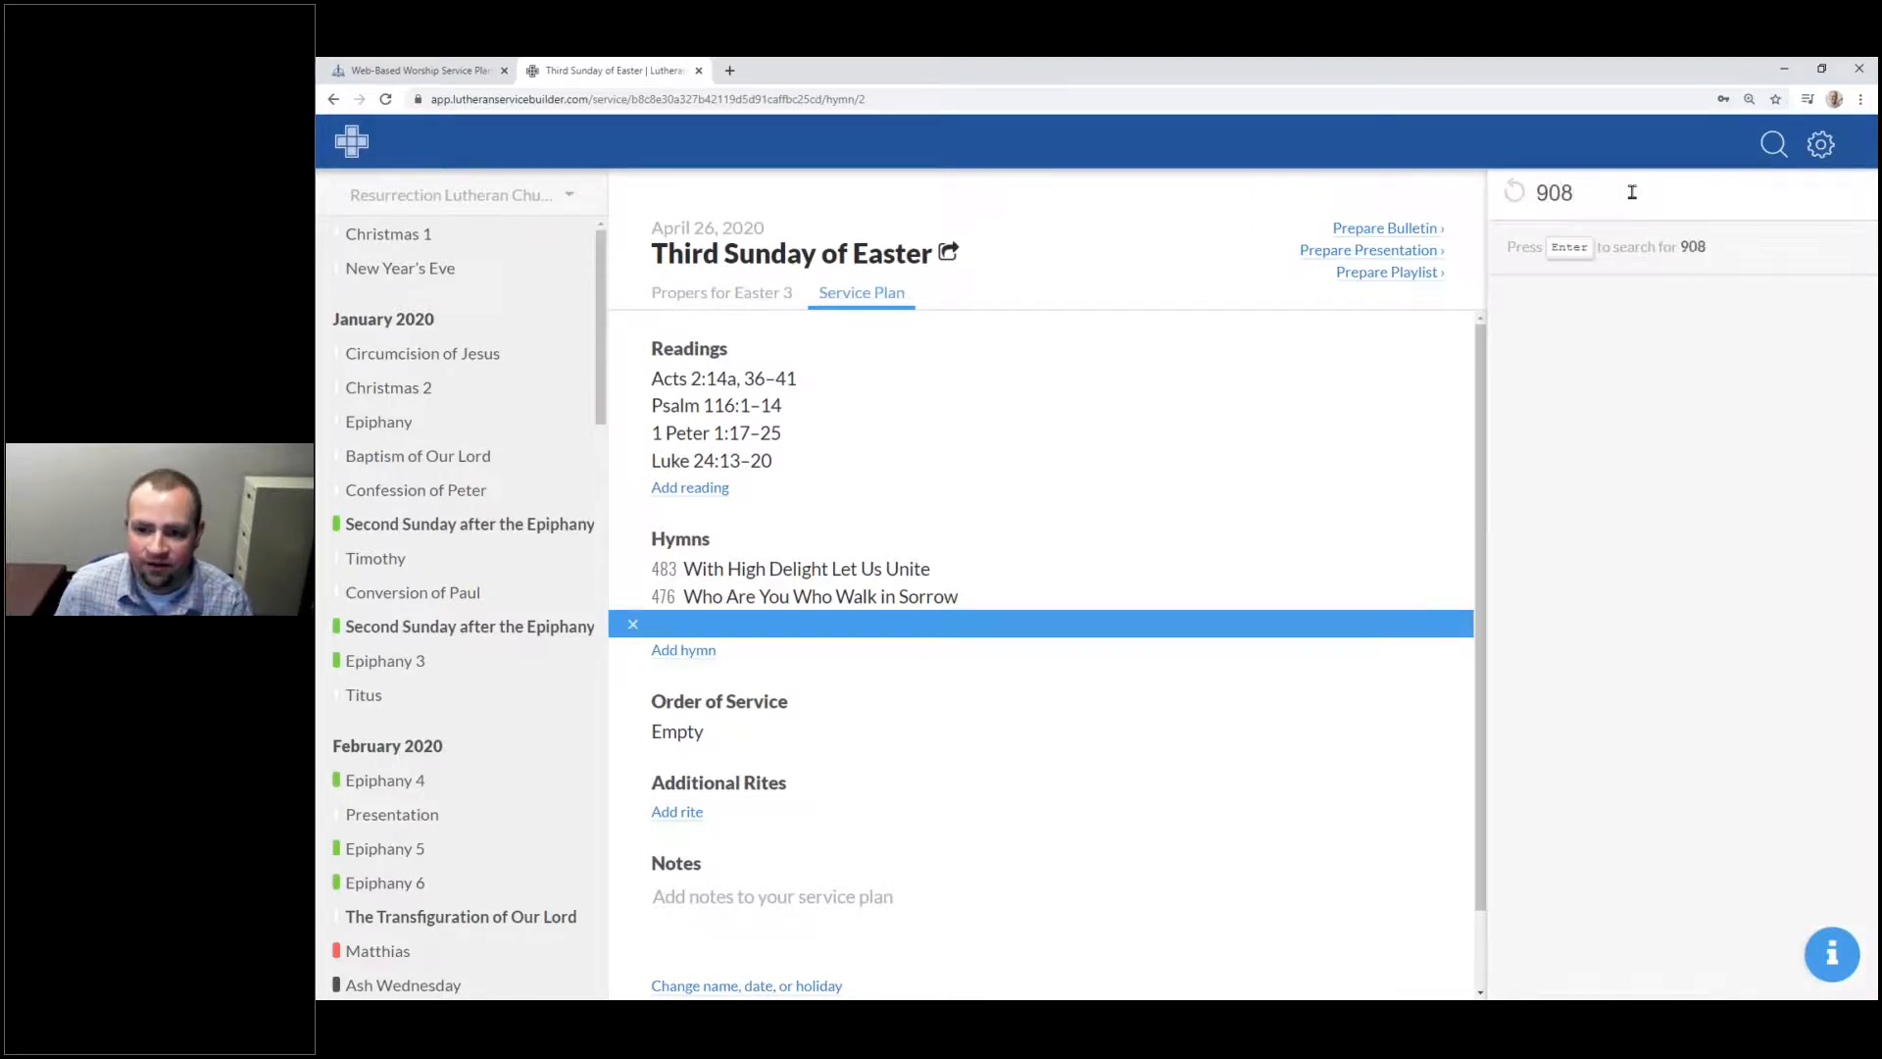
pyautogui.press('Return')
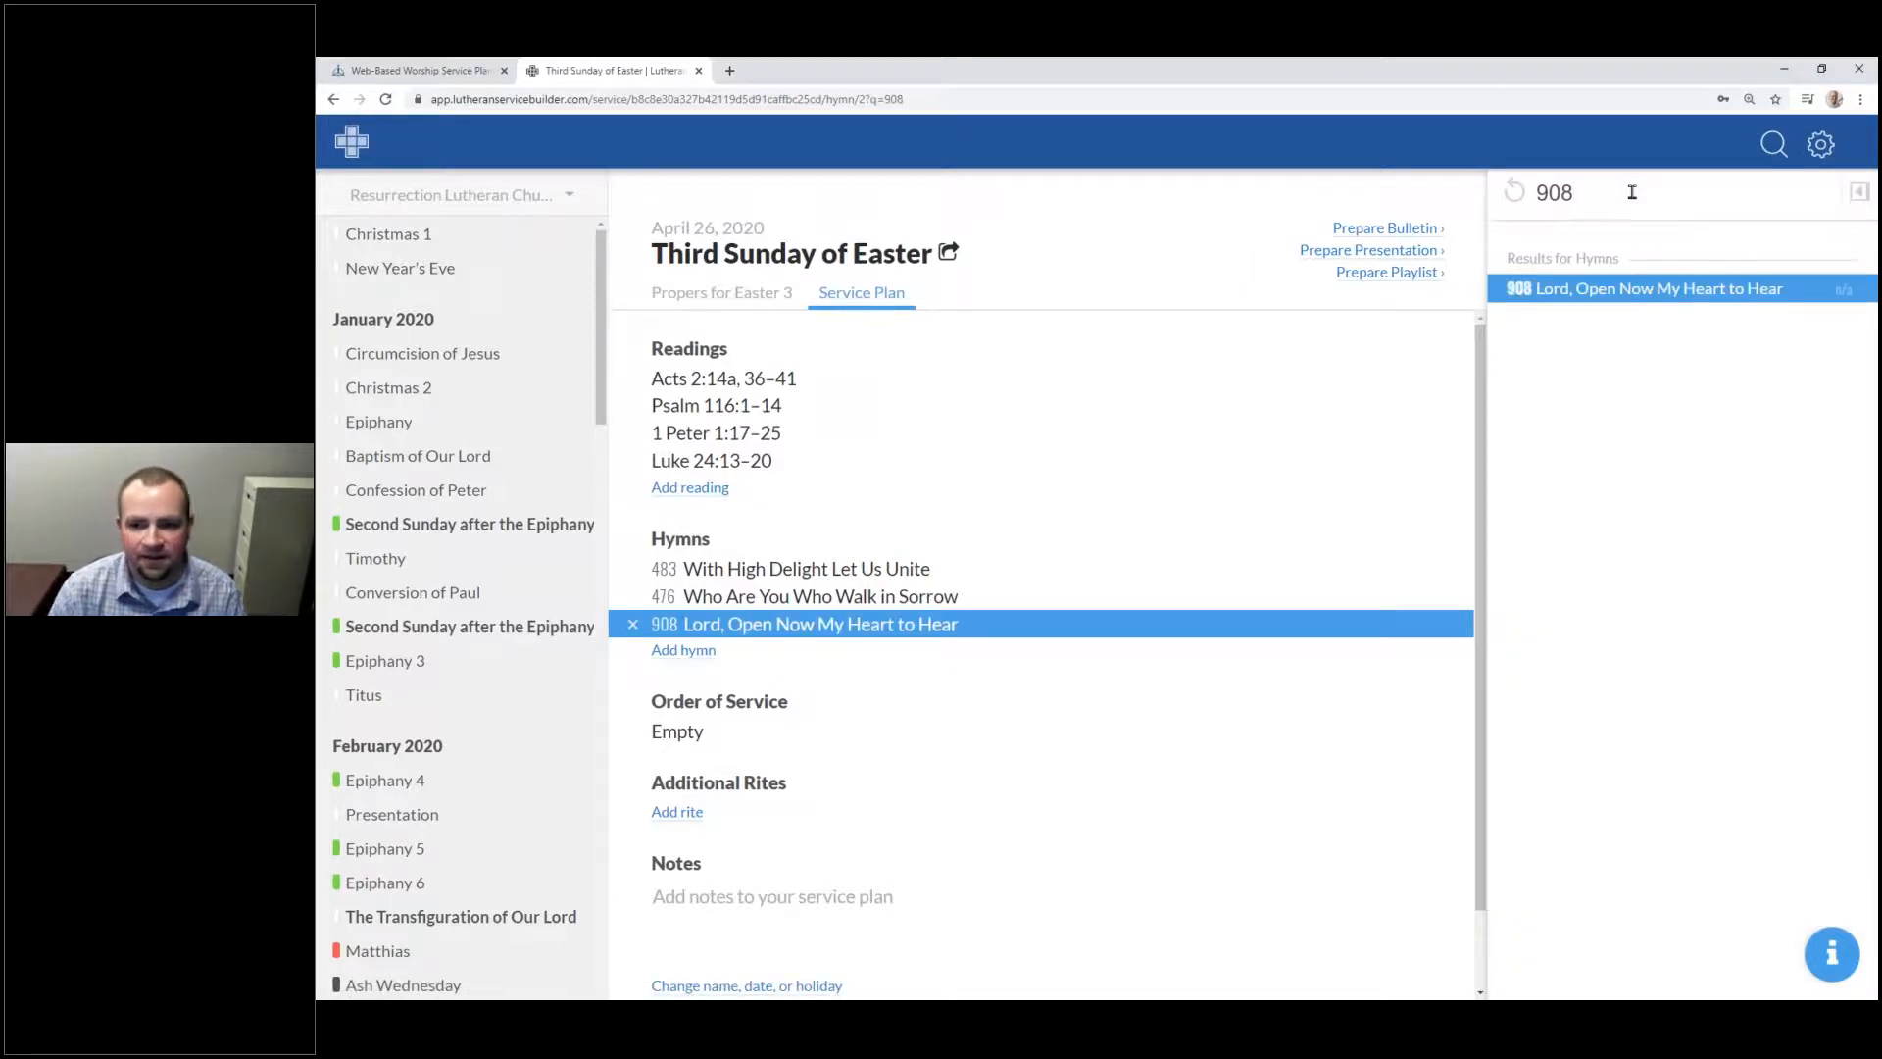
# Step: Add an empty hymn slot and search for hymns on the Beginning of Service topic
pyautogui.click(686, 651)
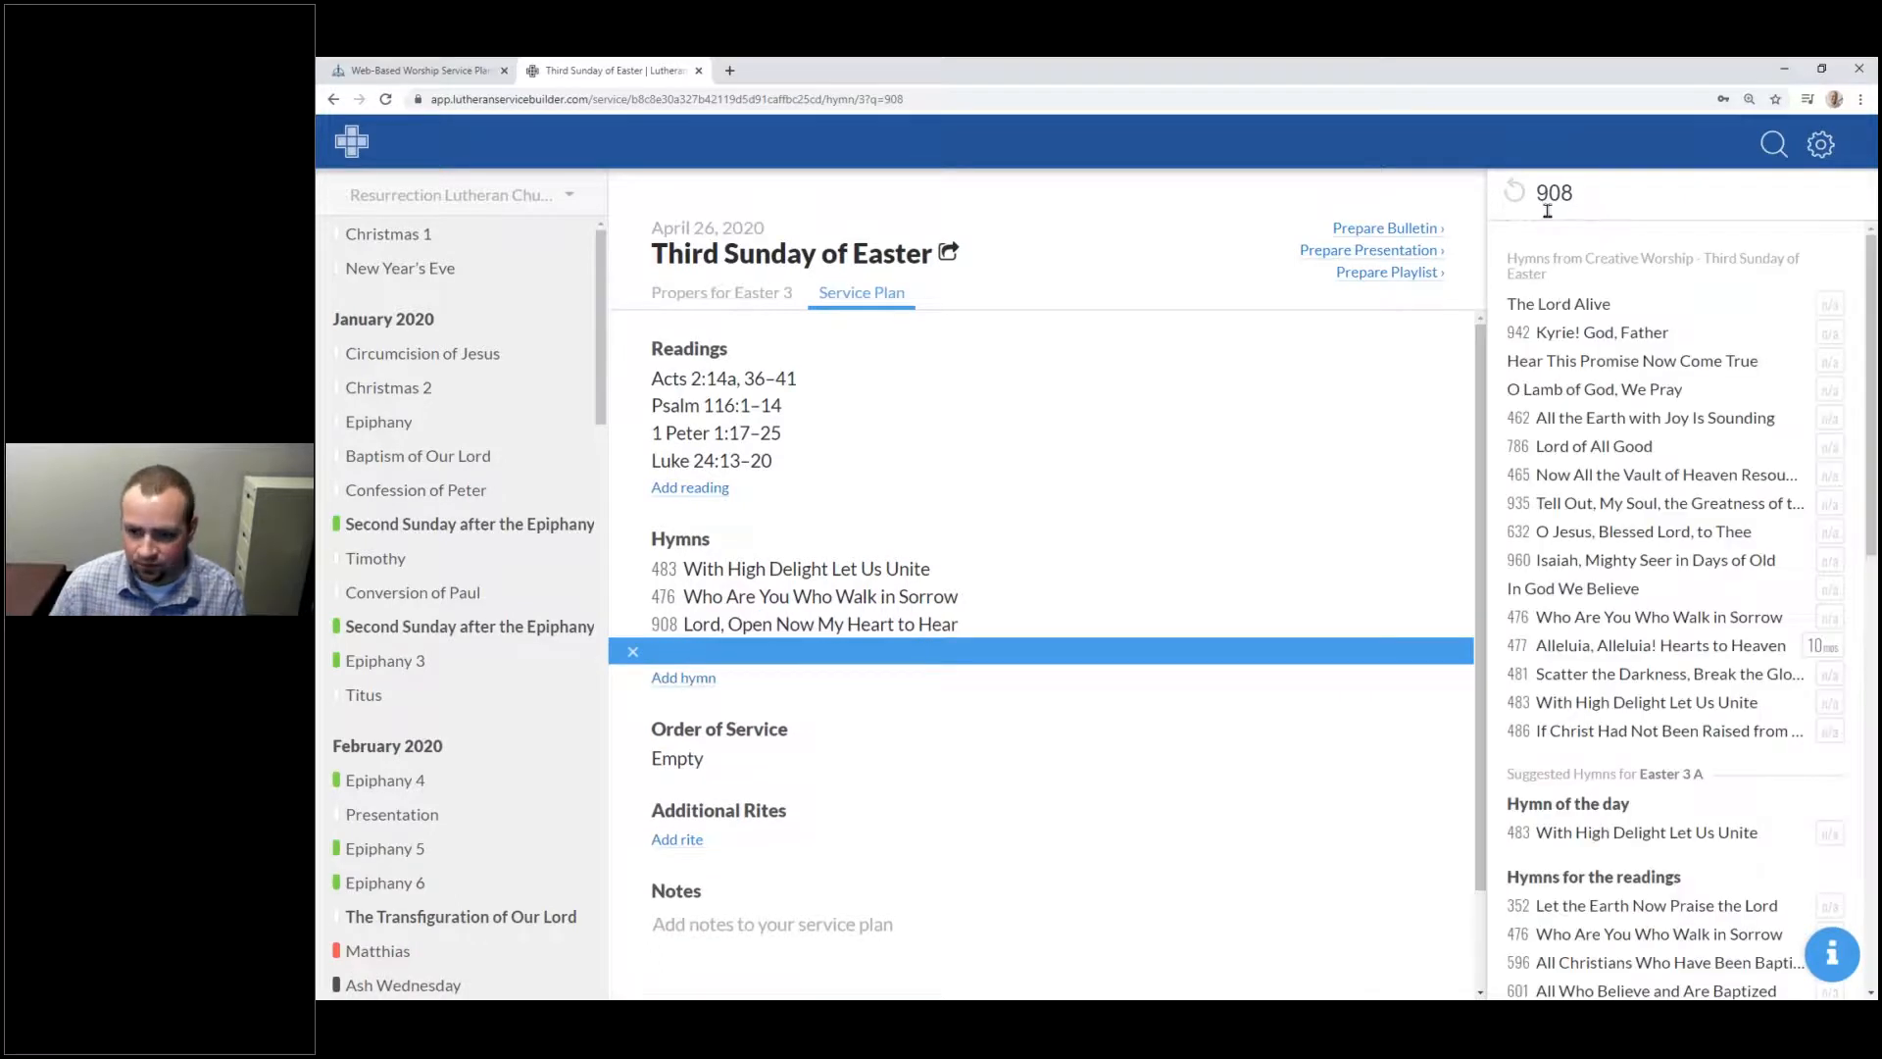
pyautogui.click(1569, 196)
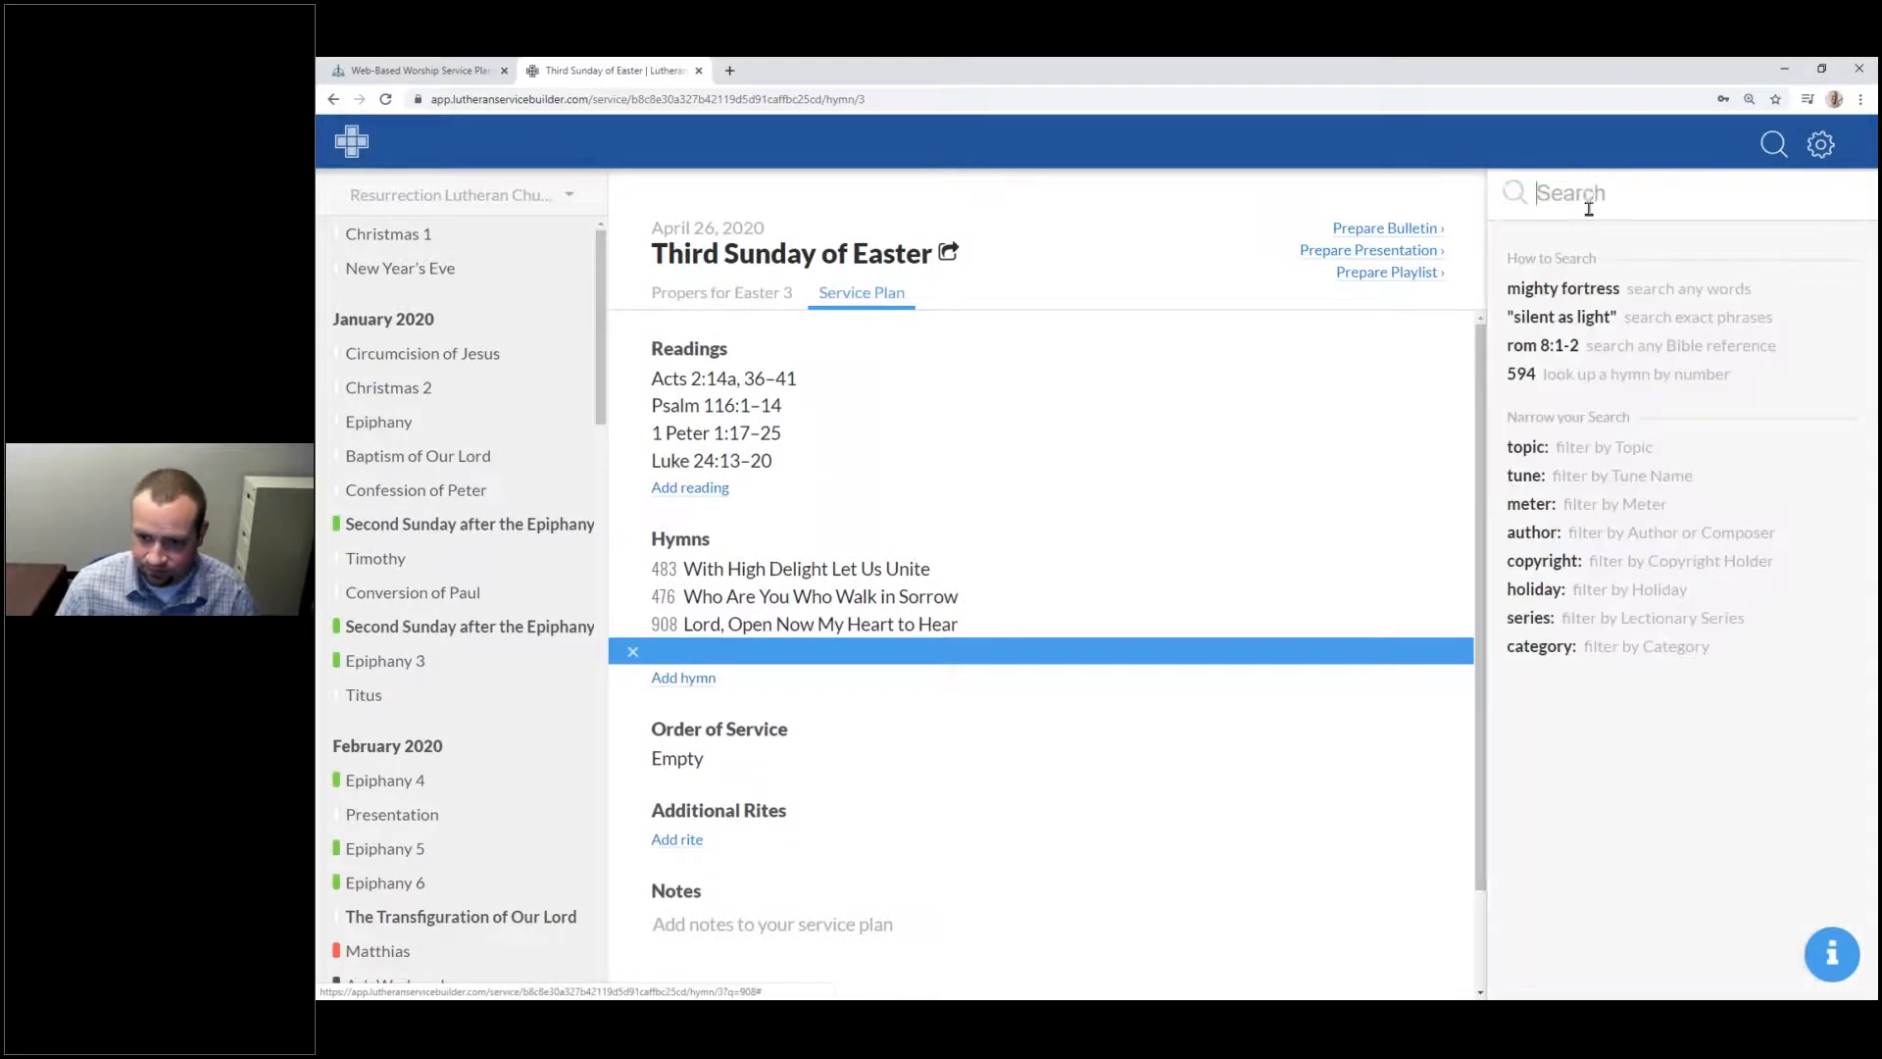
pyautogui.write('t')
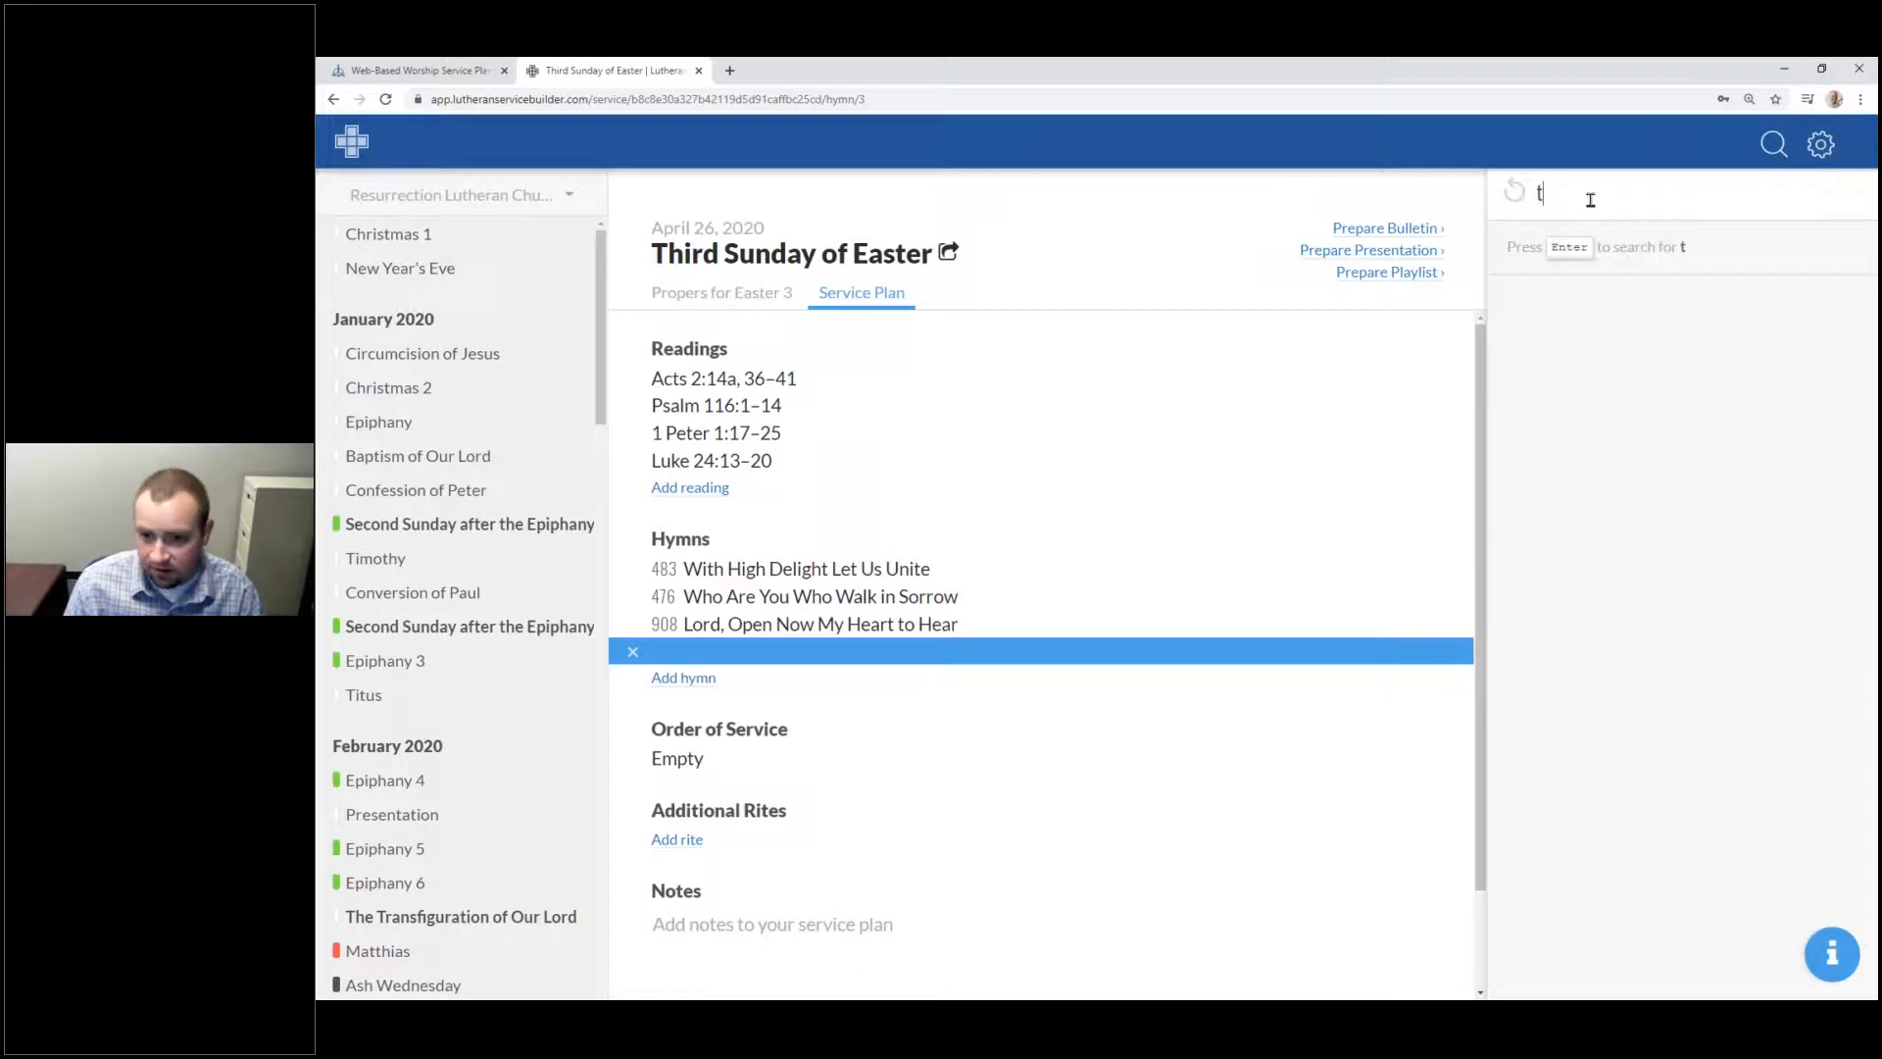
pyautogui.write('opic:')
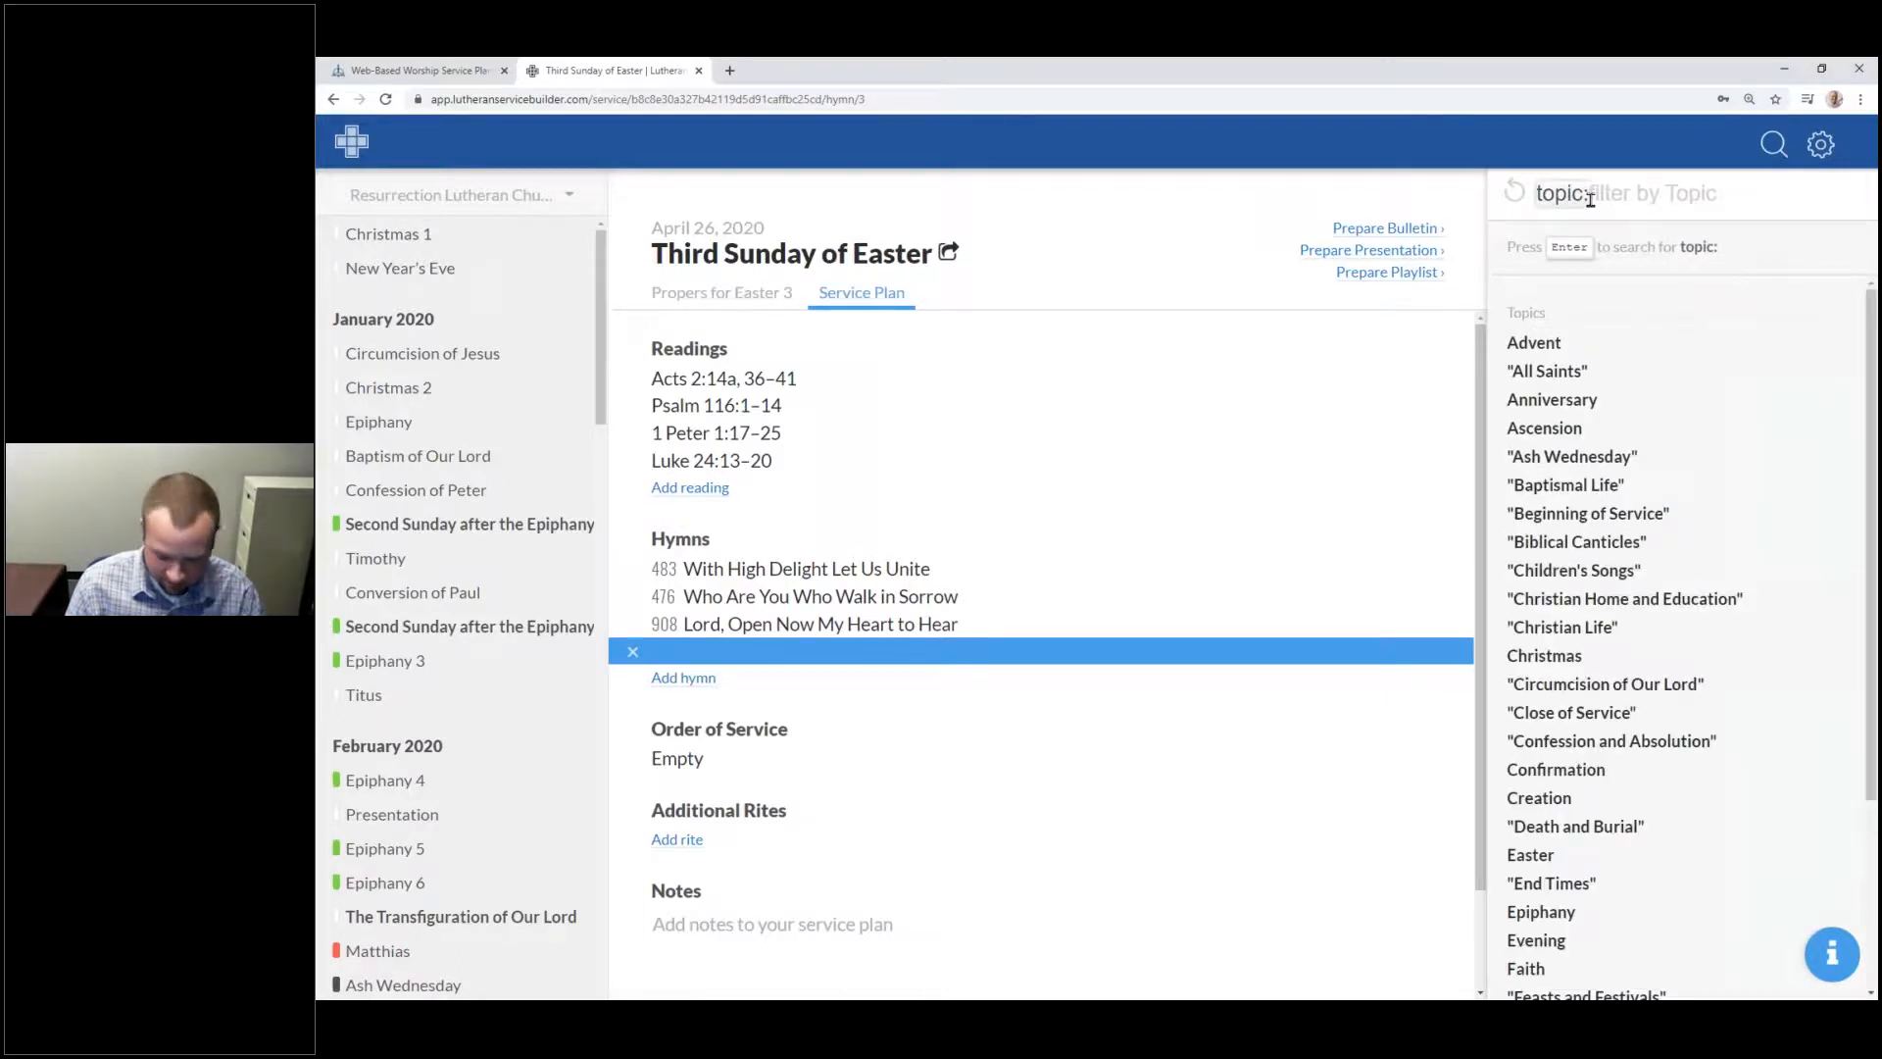
pyautogui.write('"Be')
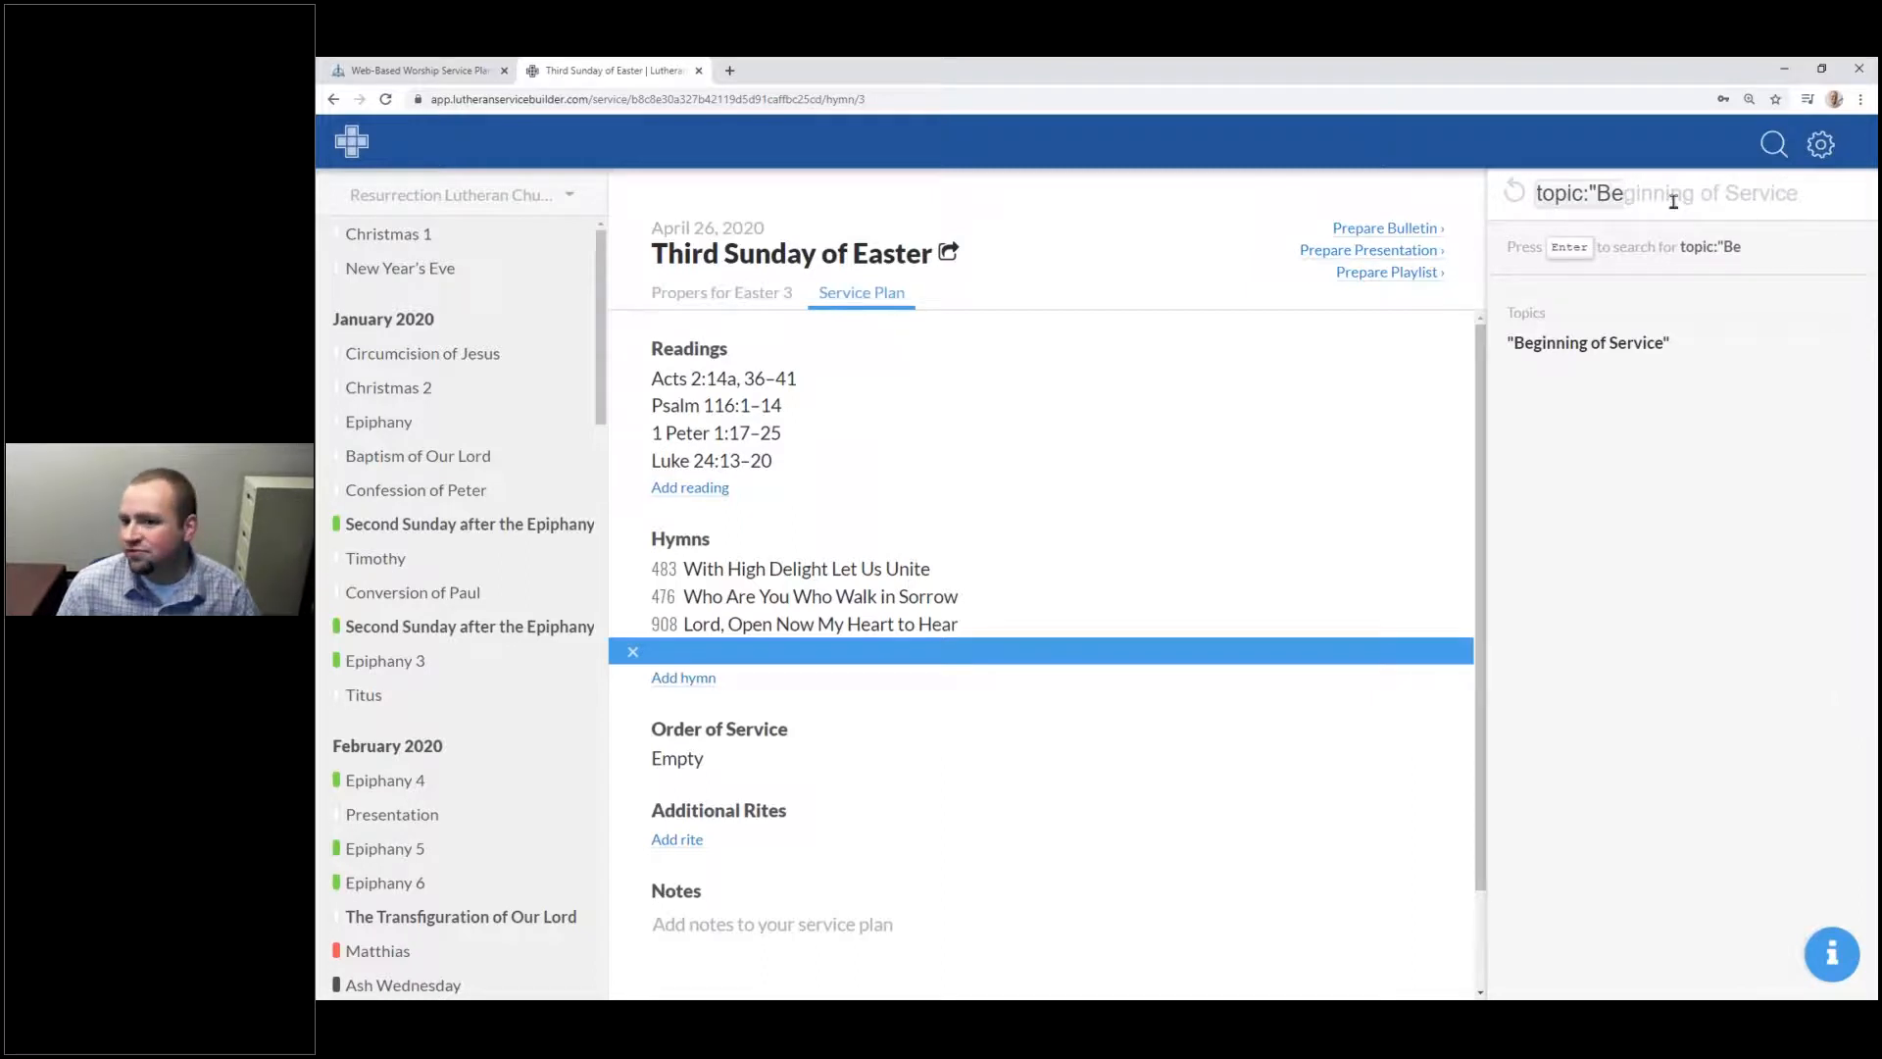
pyautogui.press('Tab')
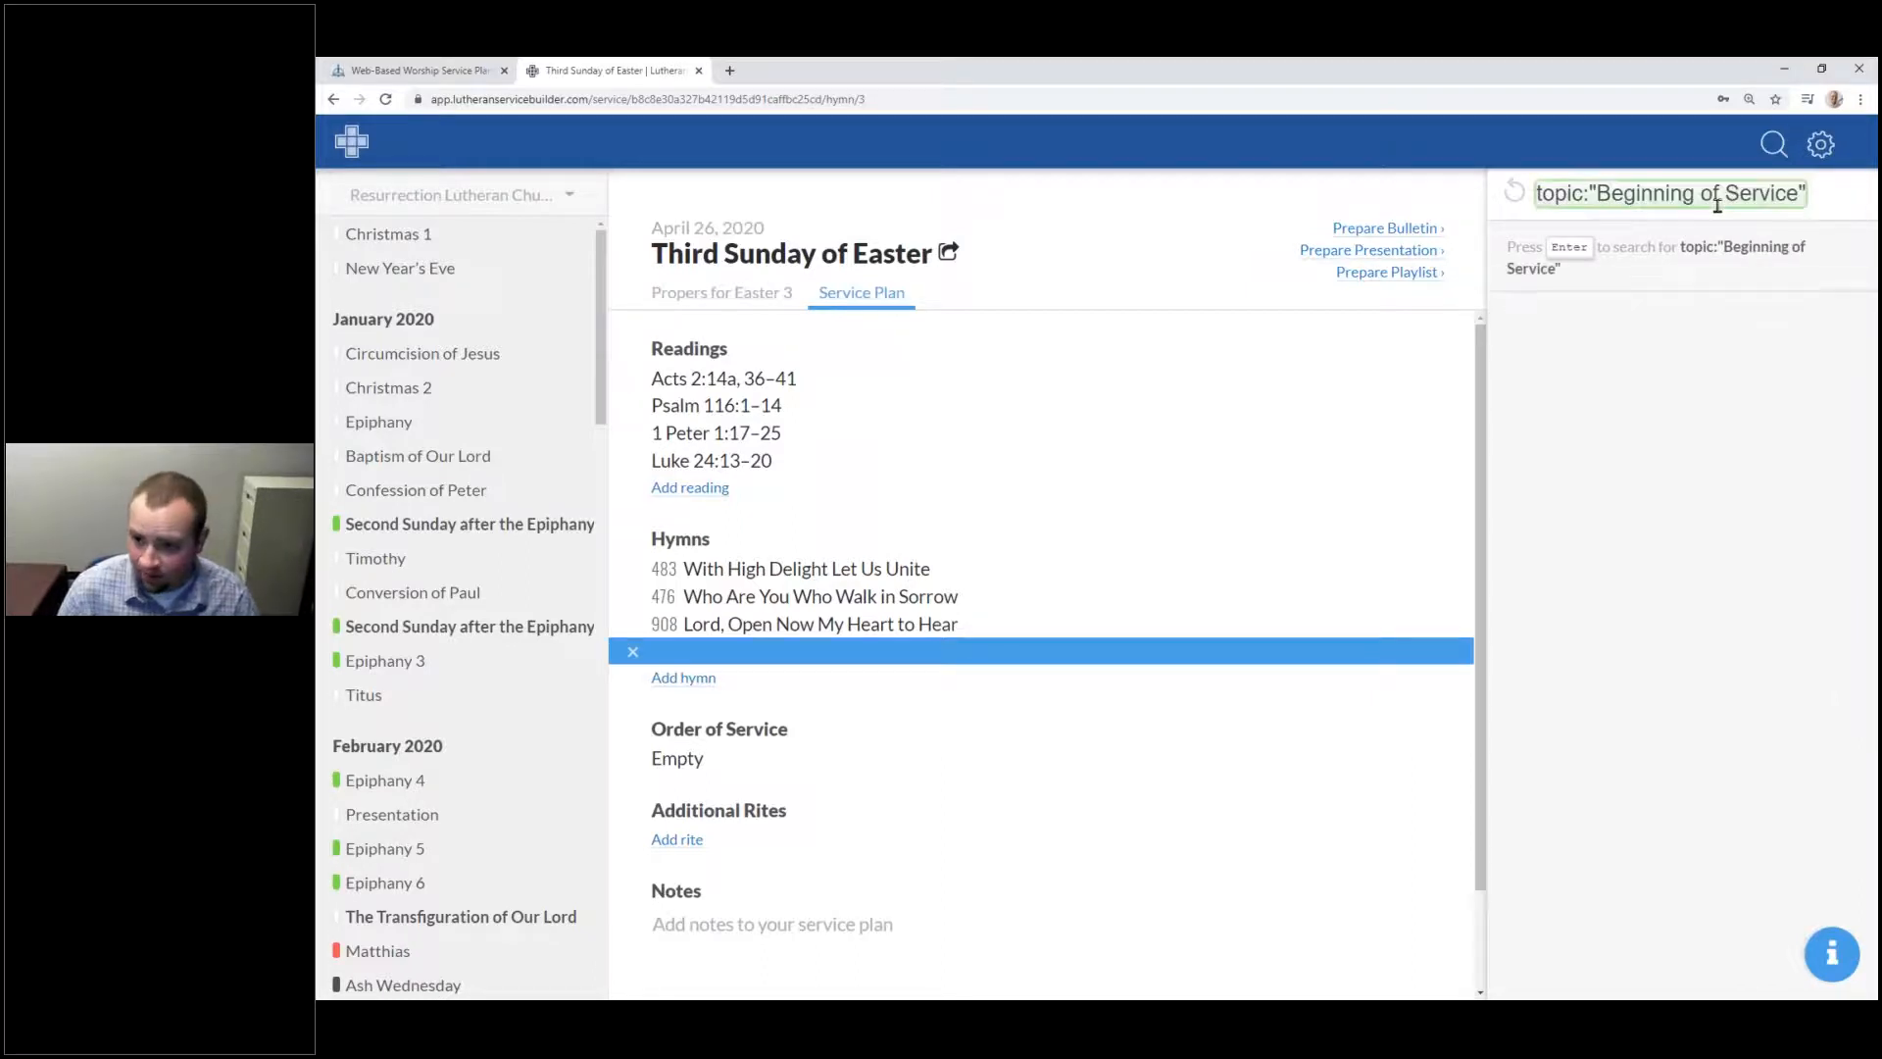
pyautogui.press('Return')
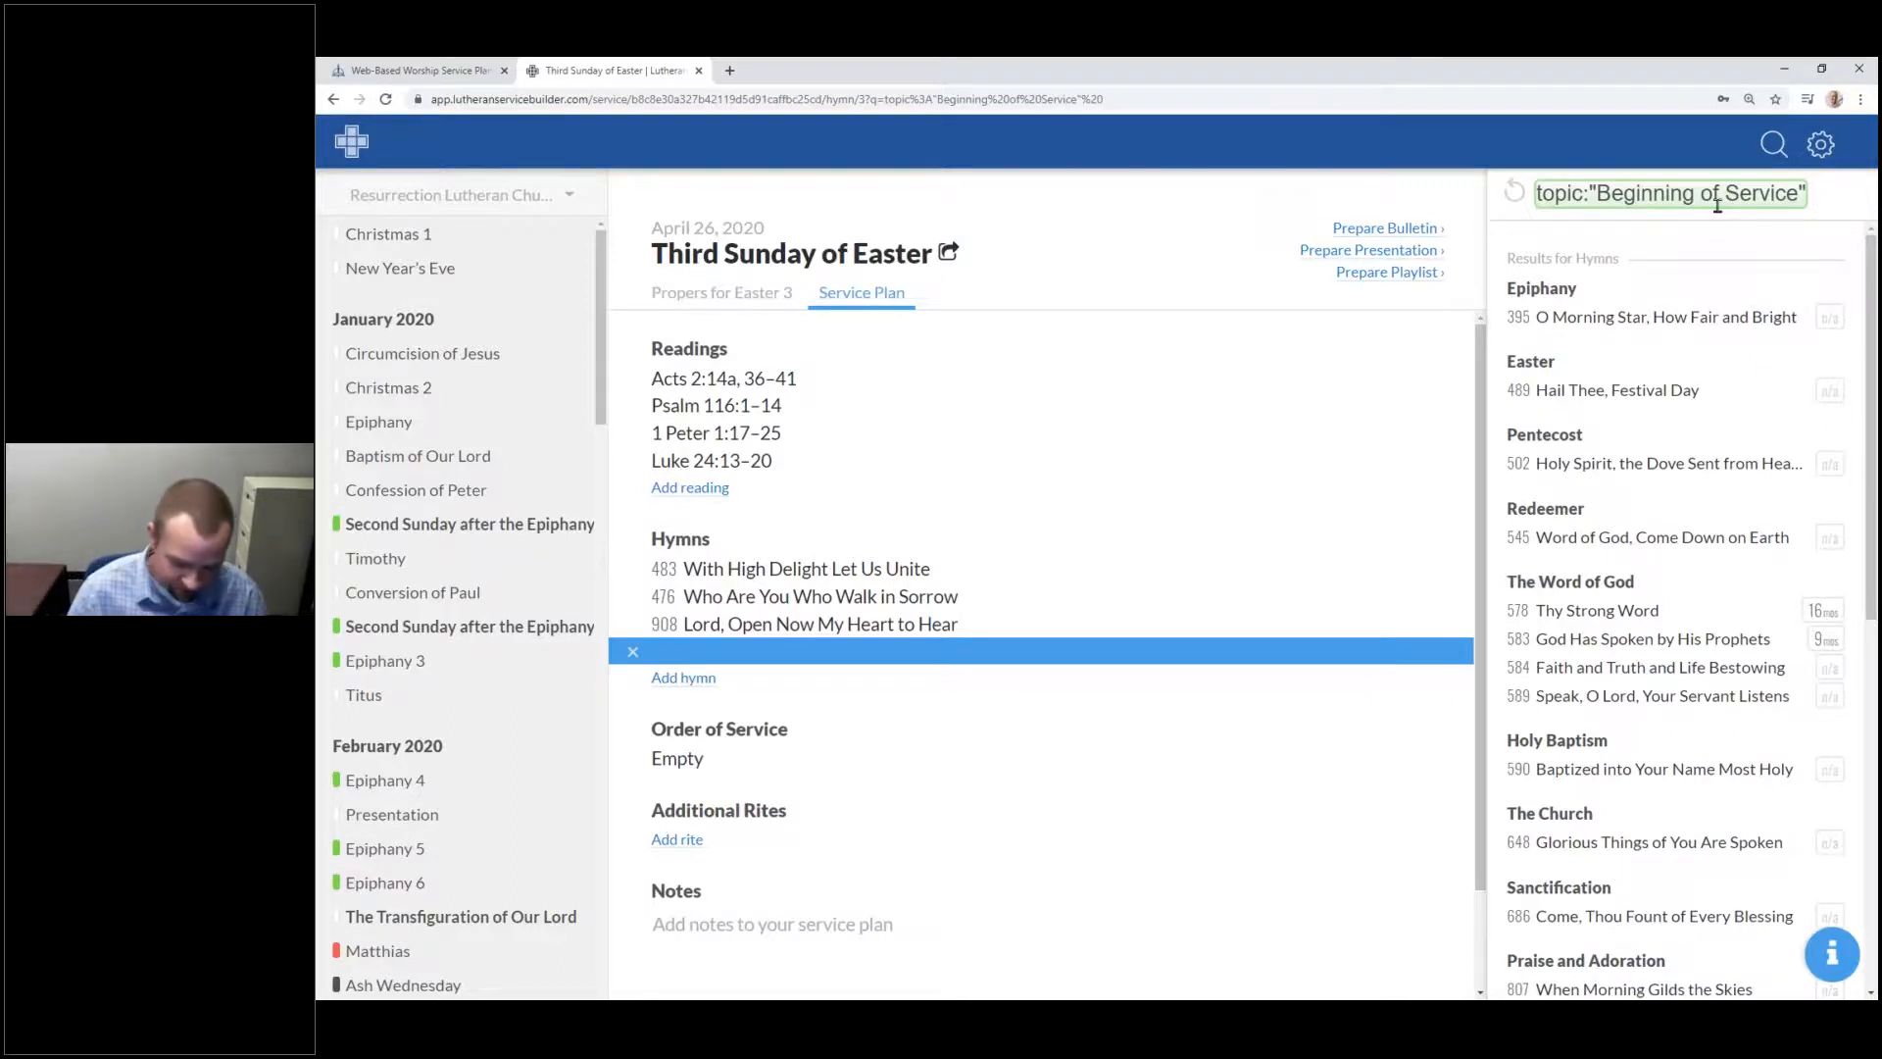
# Step: Add the Easter 3 holiday filter to the search, then clear the query
pyautogui.write('h')
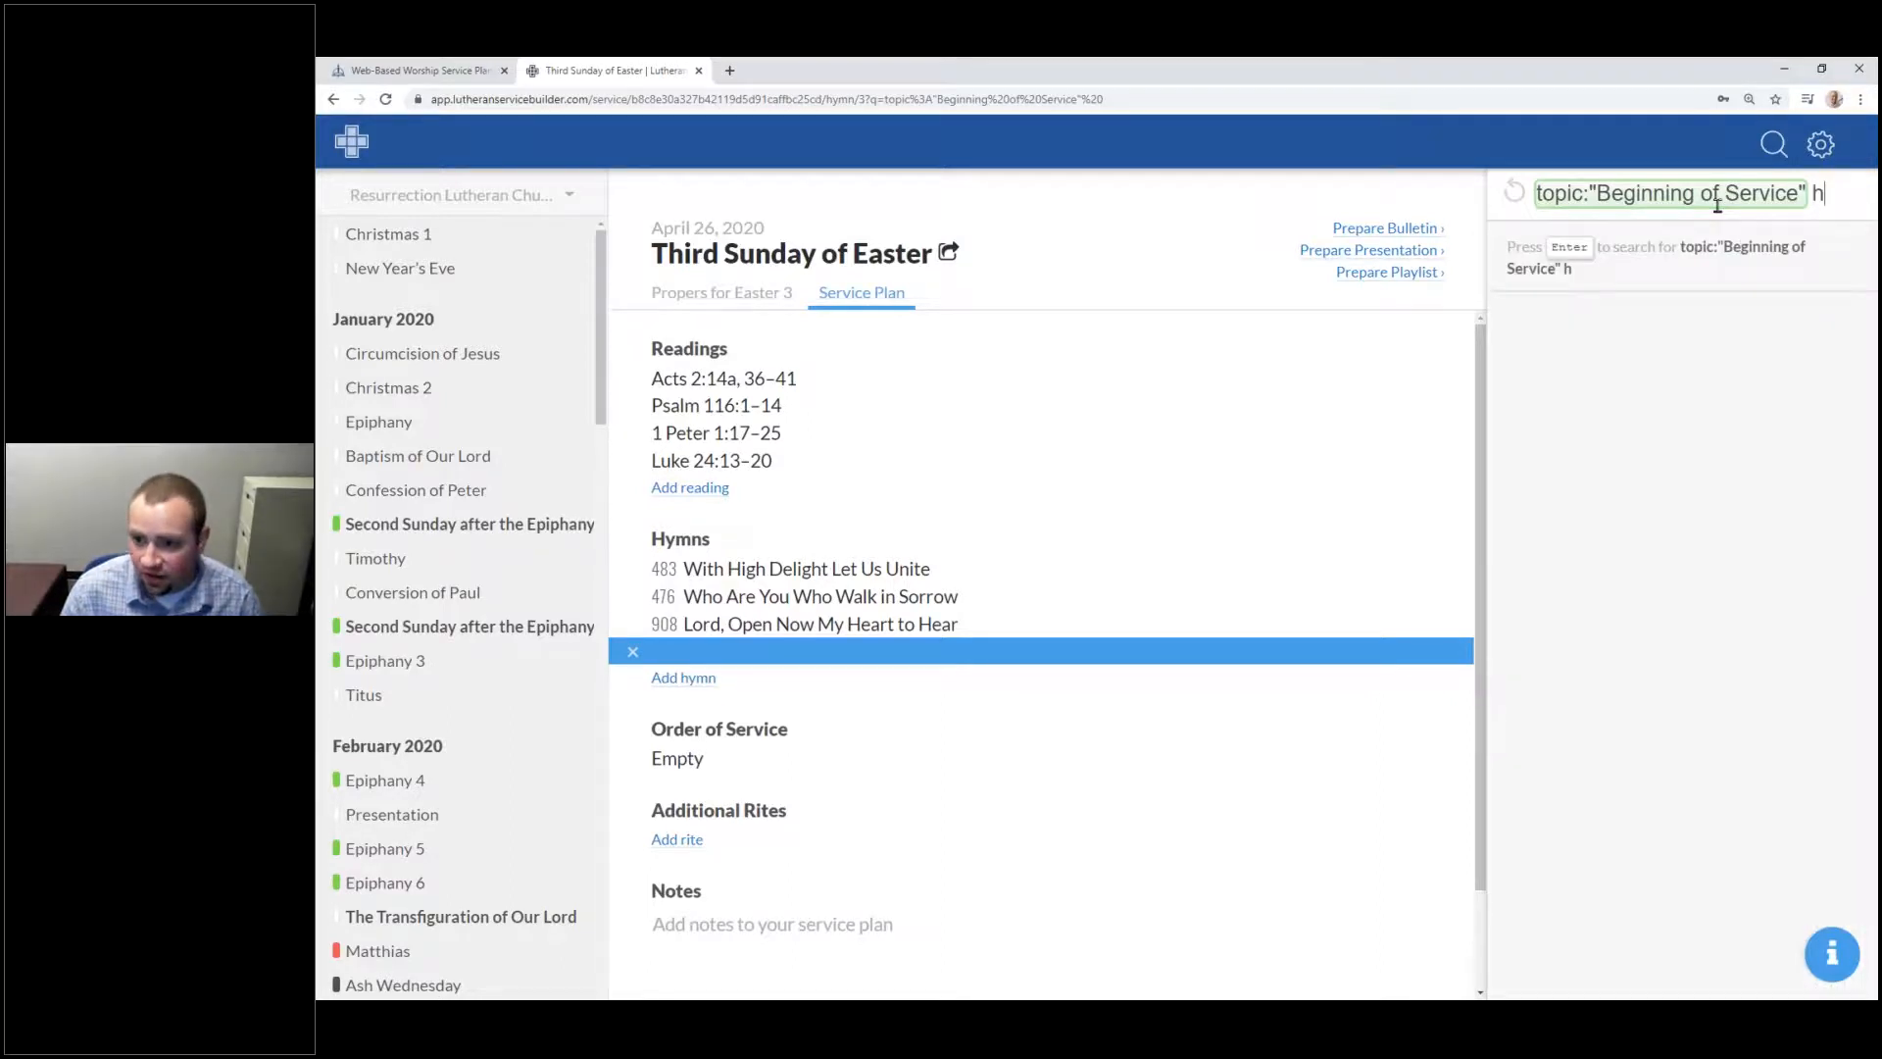
pyautogui.write('oli')
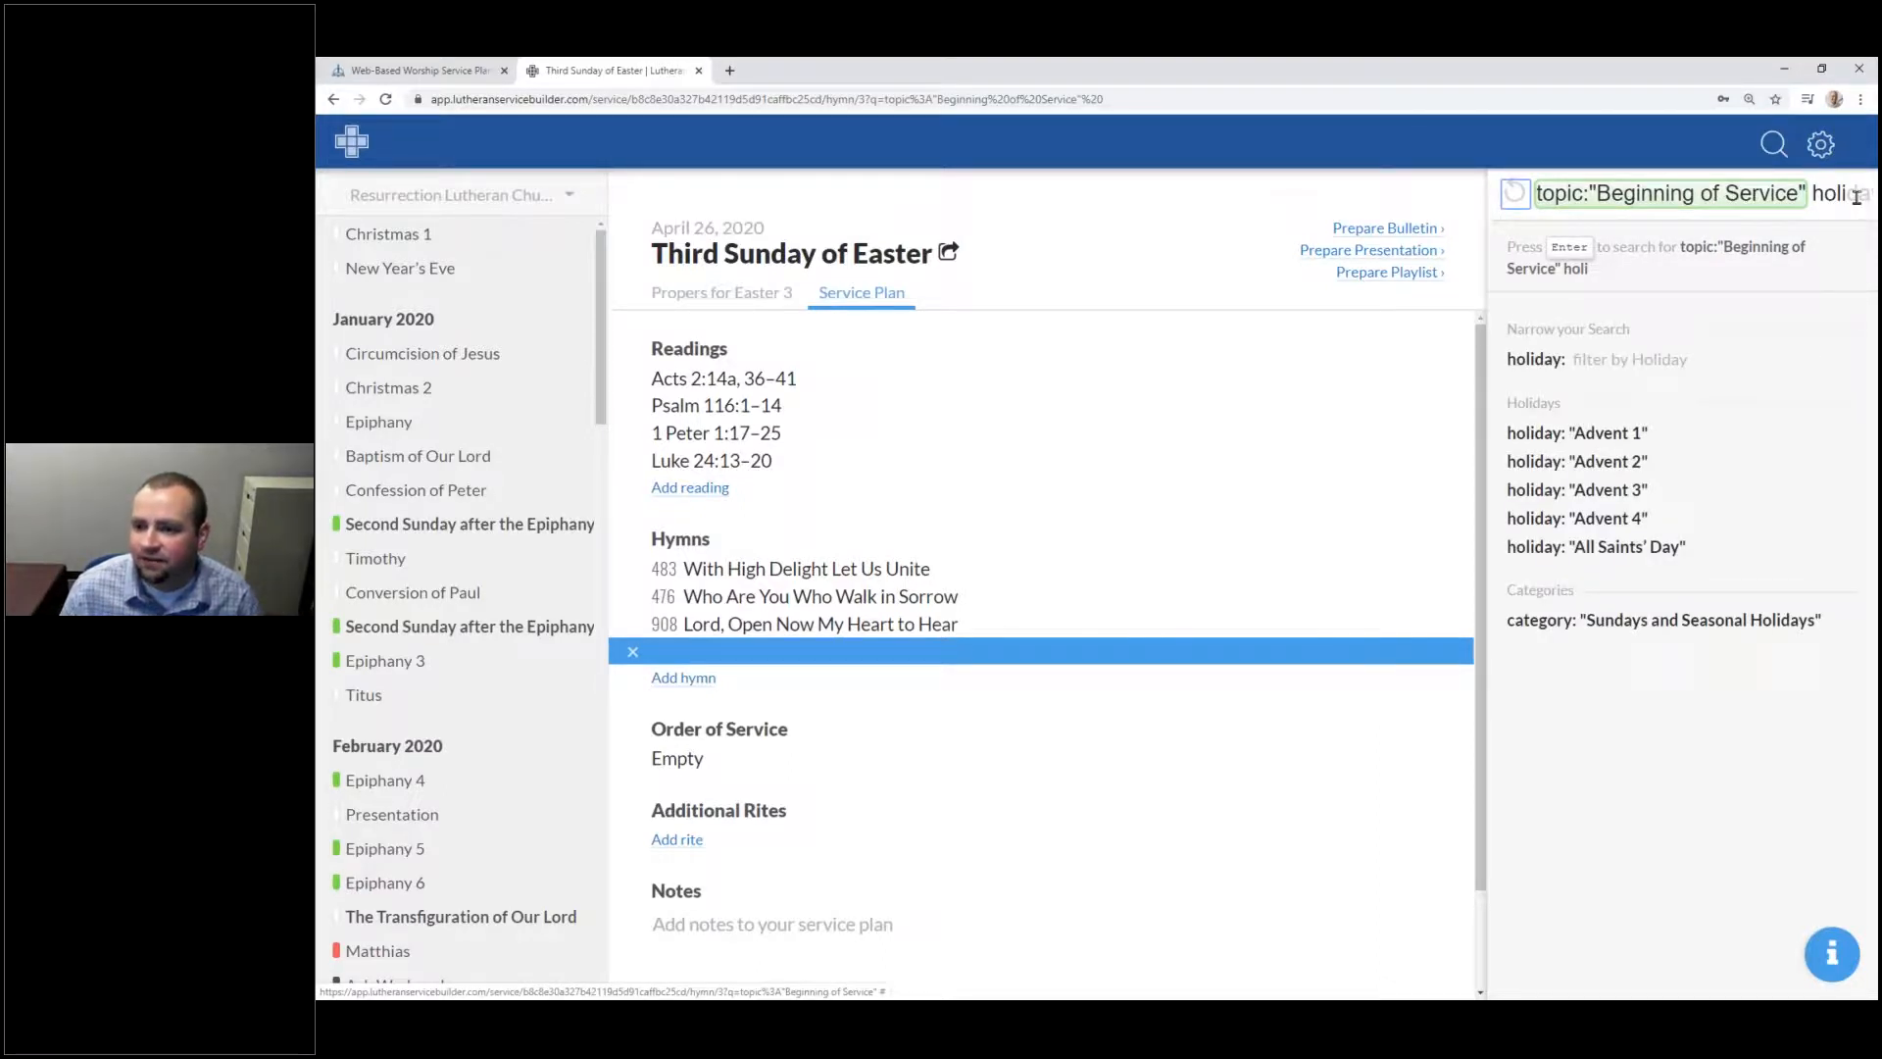
pyautogui.write('day:')
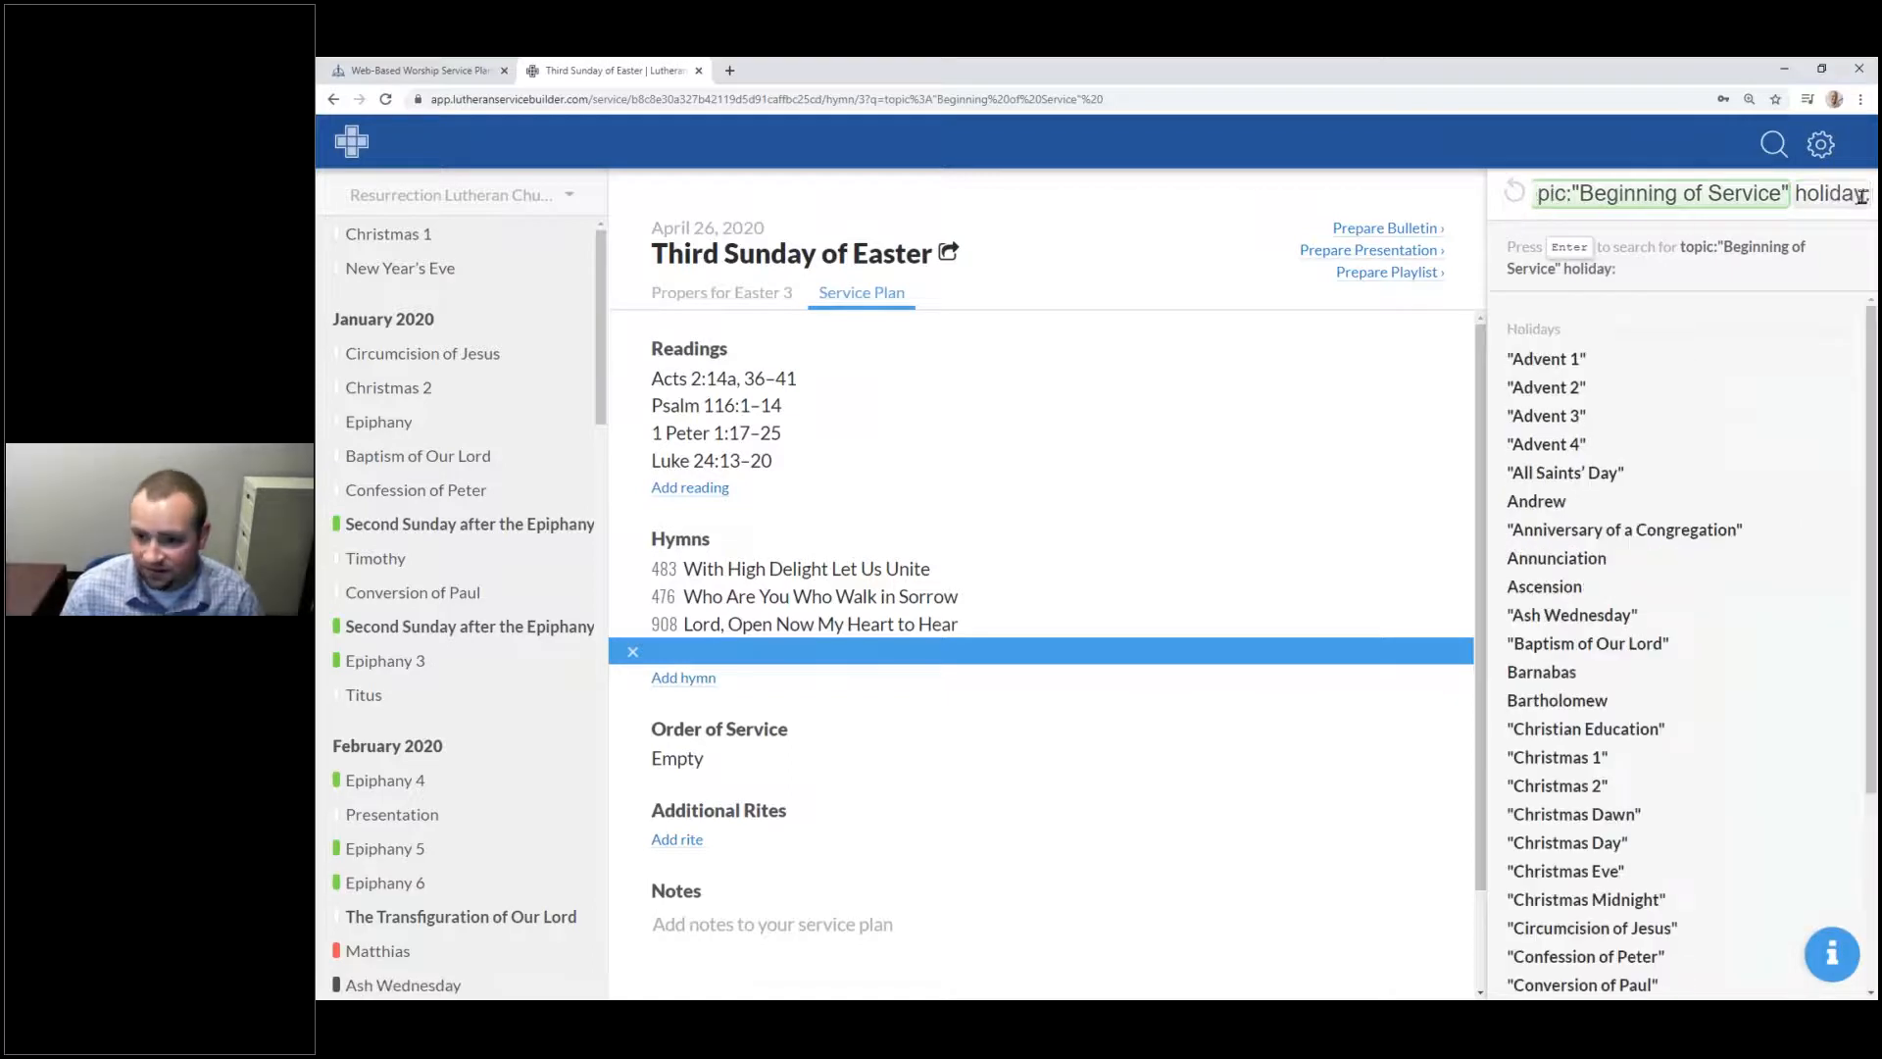
pyautogui.write('"Eas')
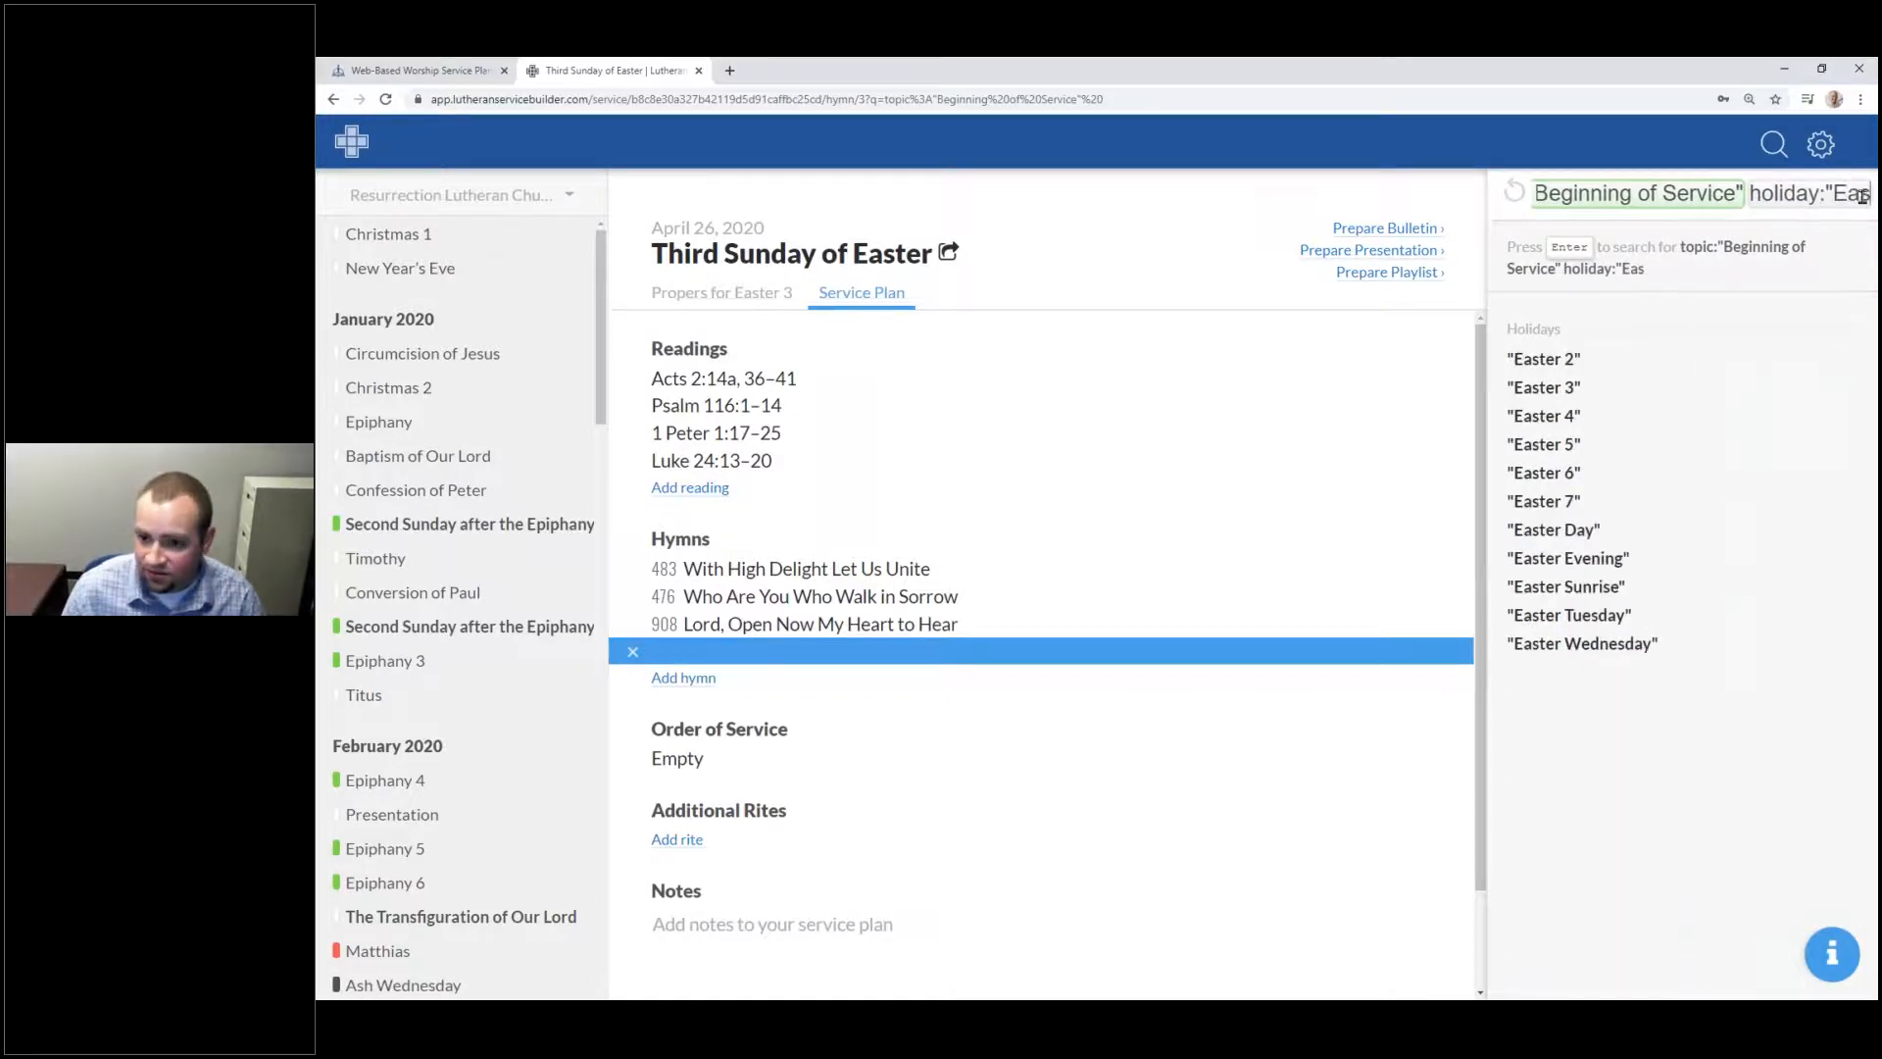
pyautogui.press('Down')
pyautogui.press('Down')
pyautogui.press('Return')
pyautogui.press('Return')
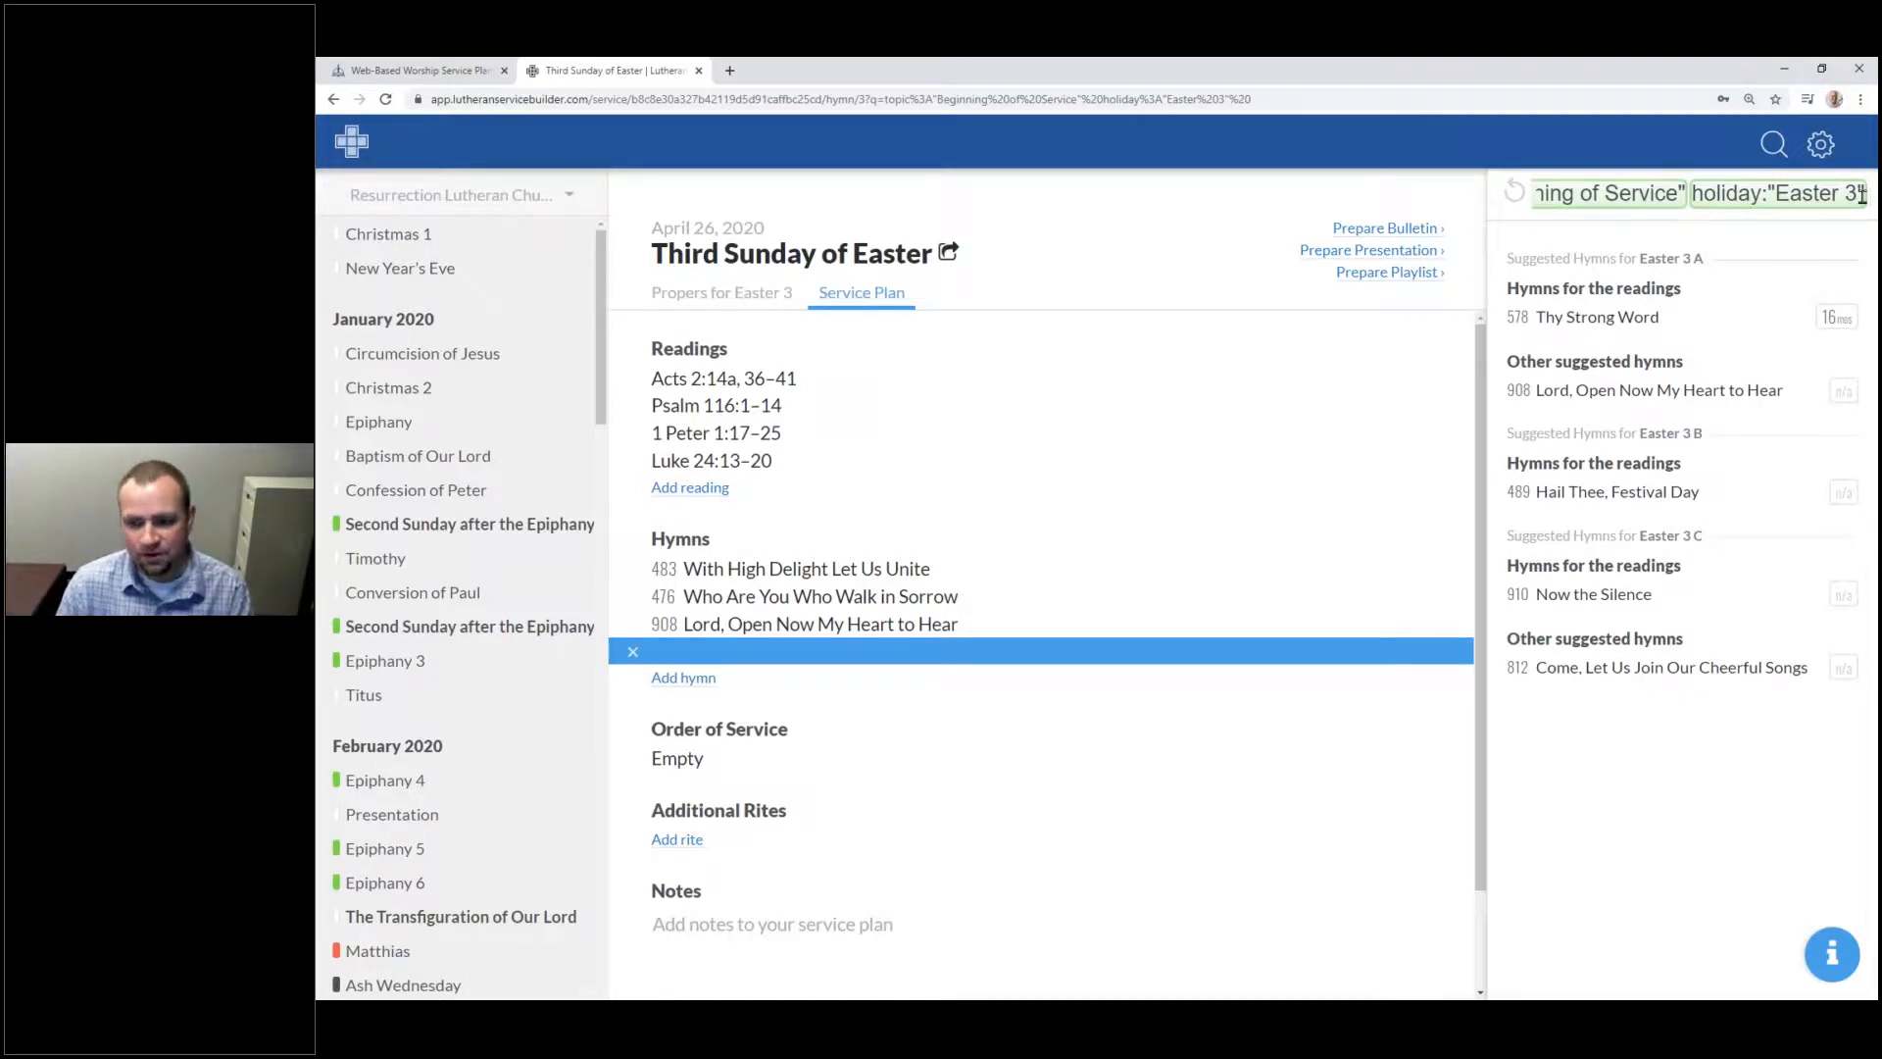
pyautogui.click(1516, 196)
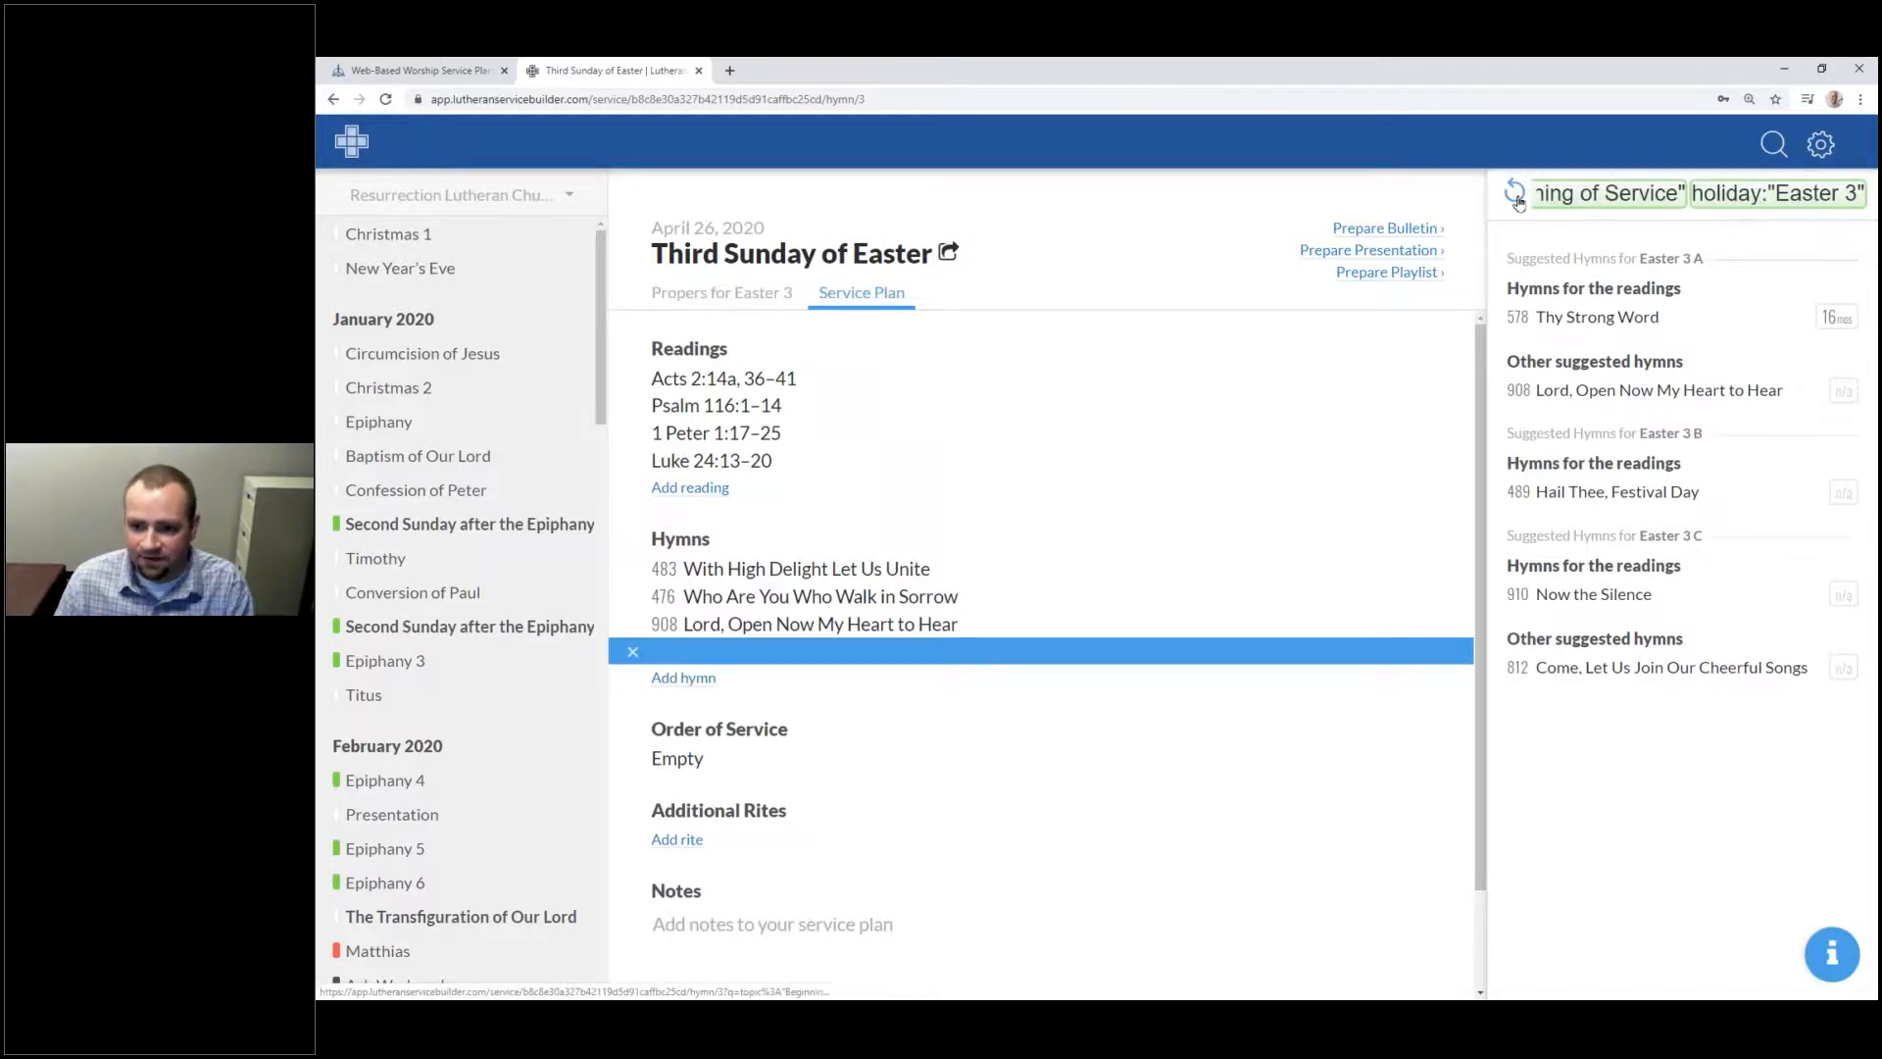
# Step: Show the How to Search help panel for the empty hymn search box
pyautogui.click(1593, 190)
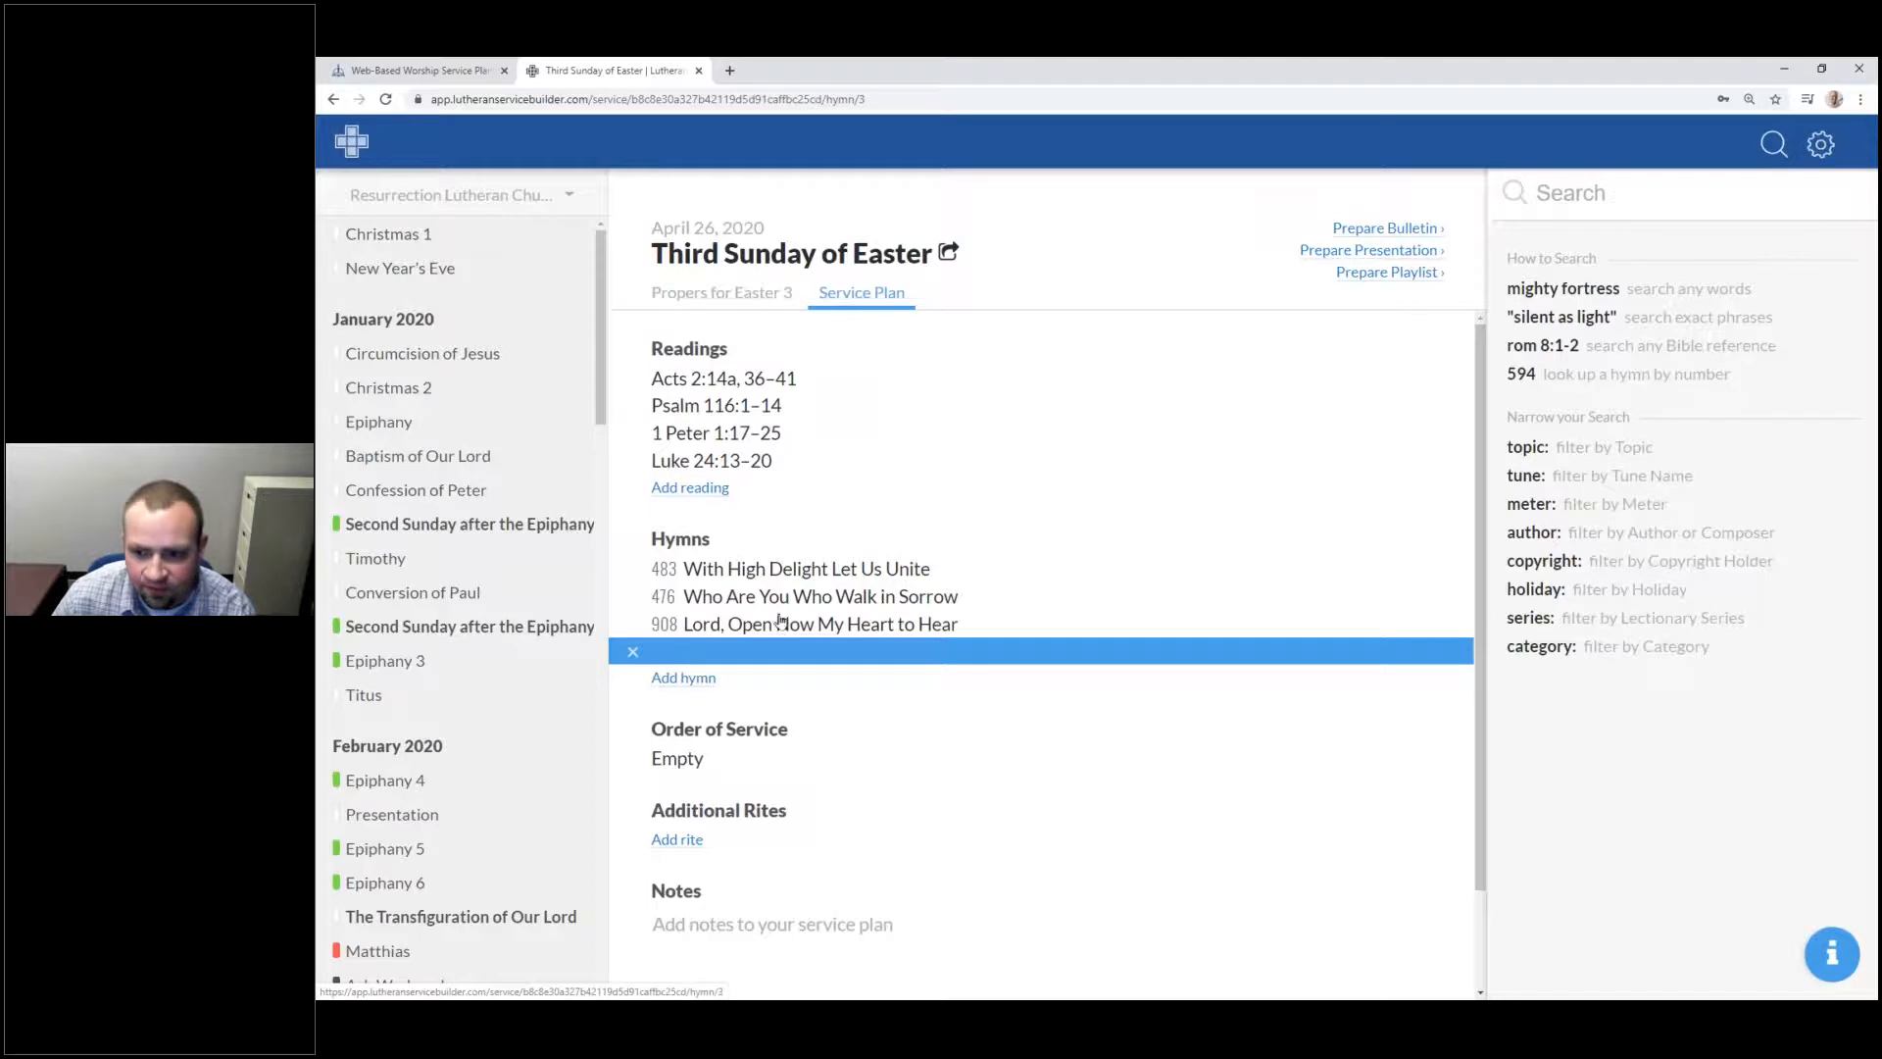
pyautogui.click(1622, 199)
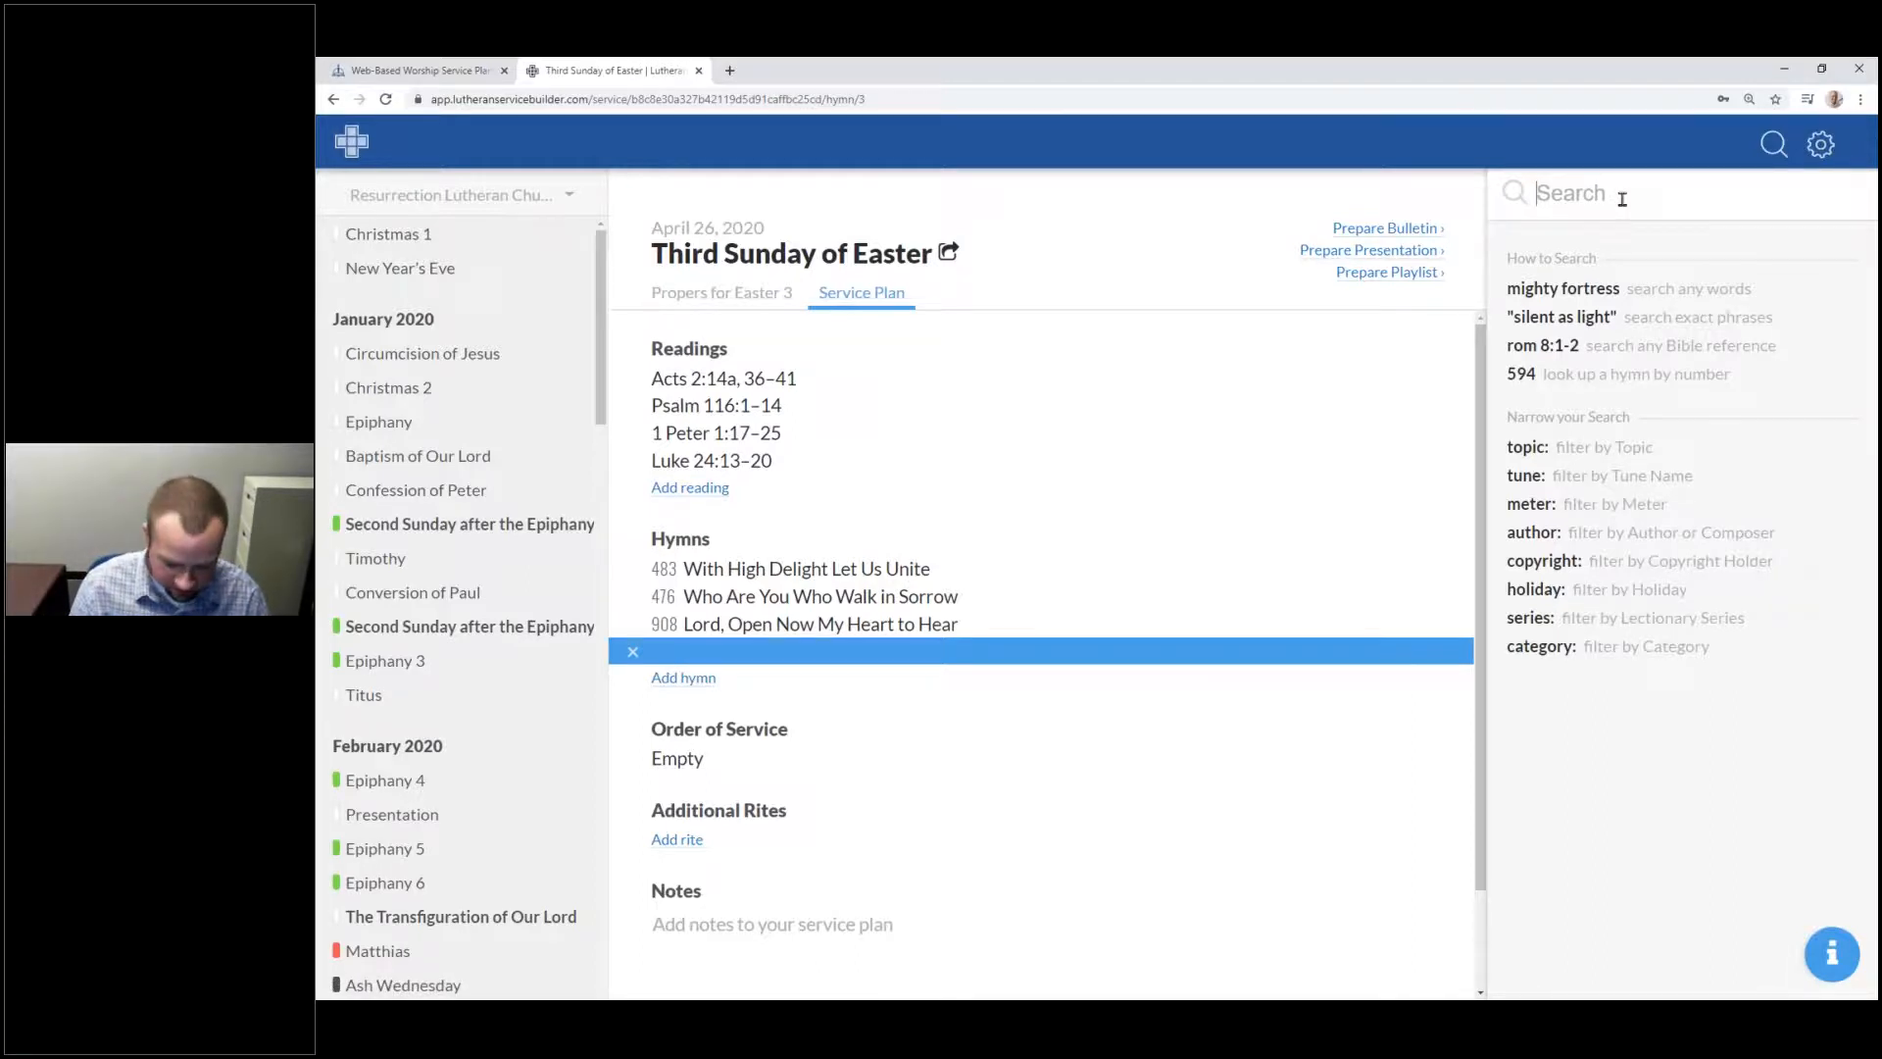
# Step: Search hymns by topic:"Communion", which finds nothing, and erase the topic name
pyautogui.write('t')
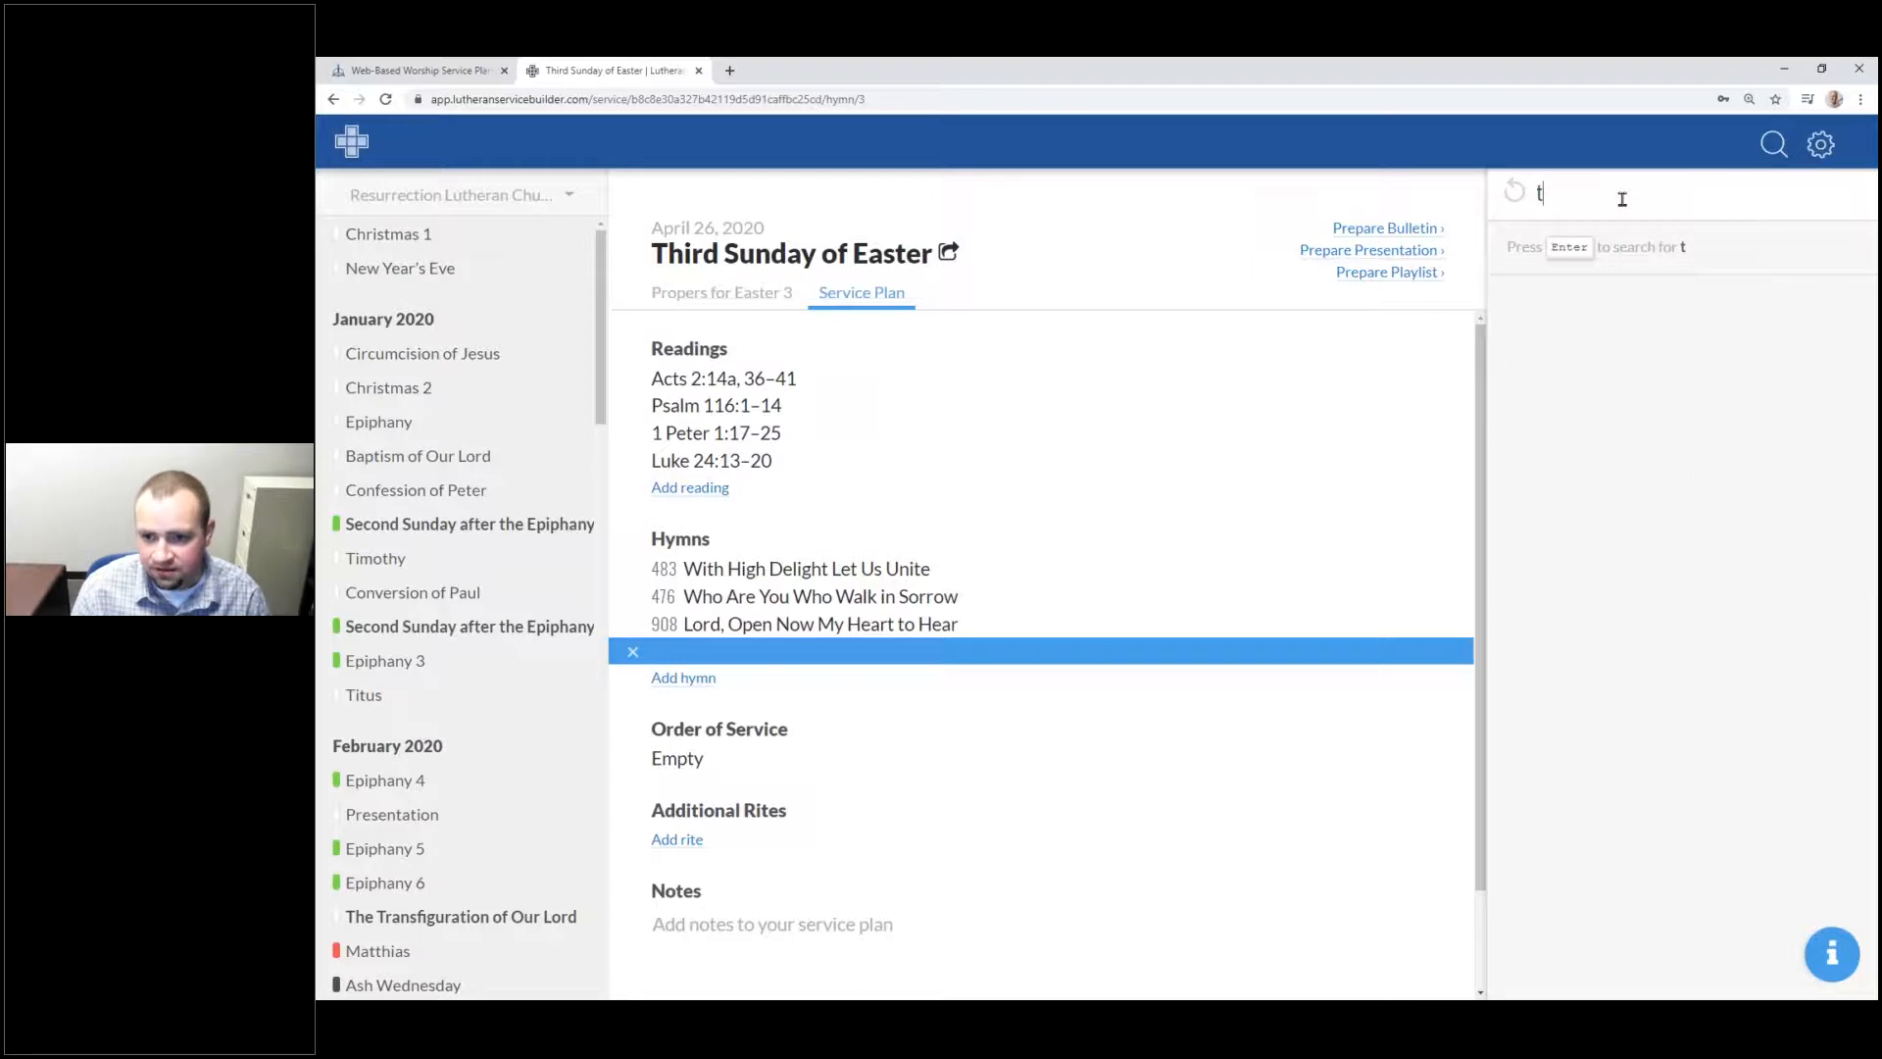
pyautogui.write('opic:')
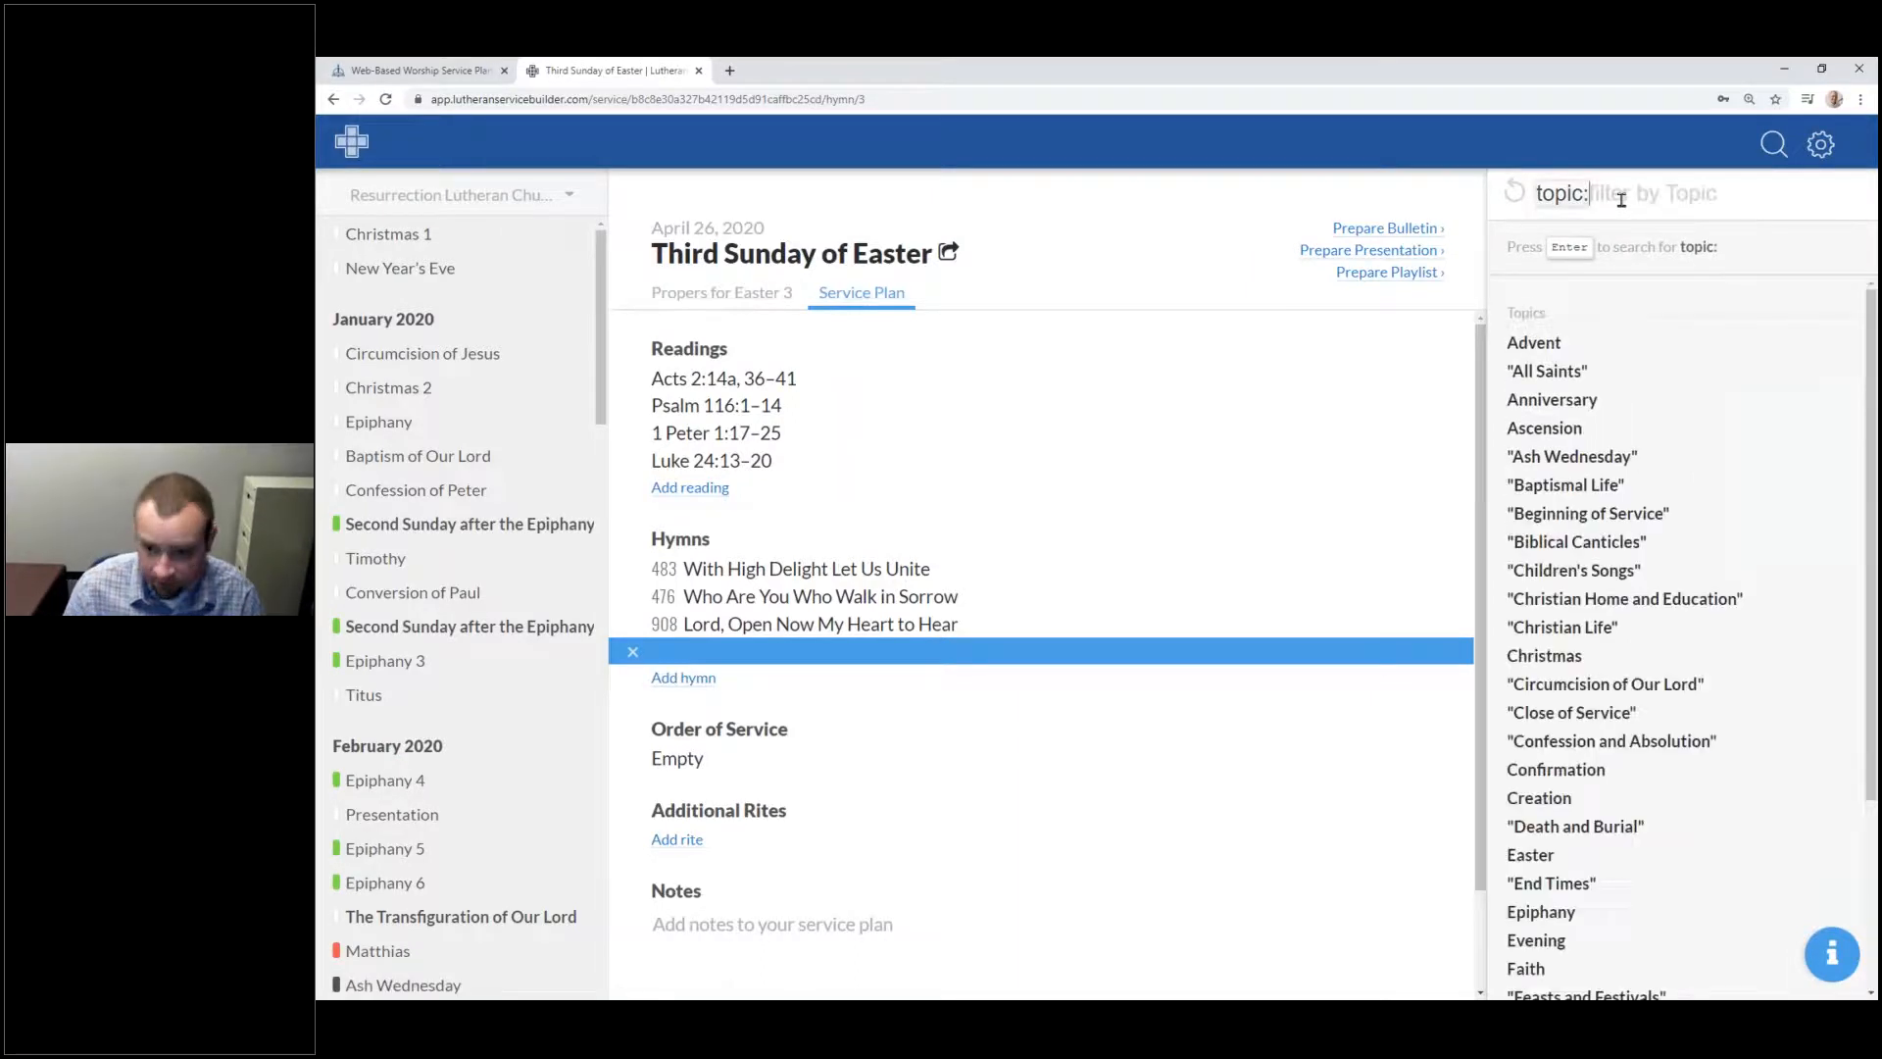
pyautogui.write('"C')
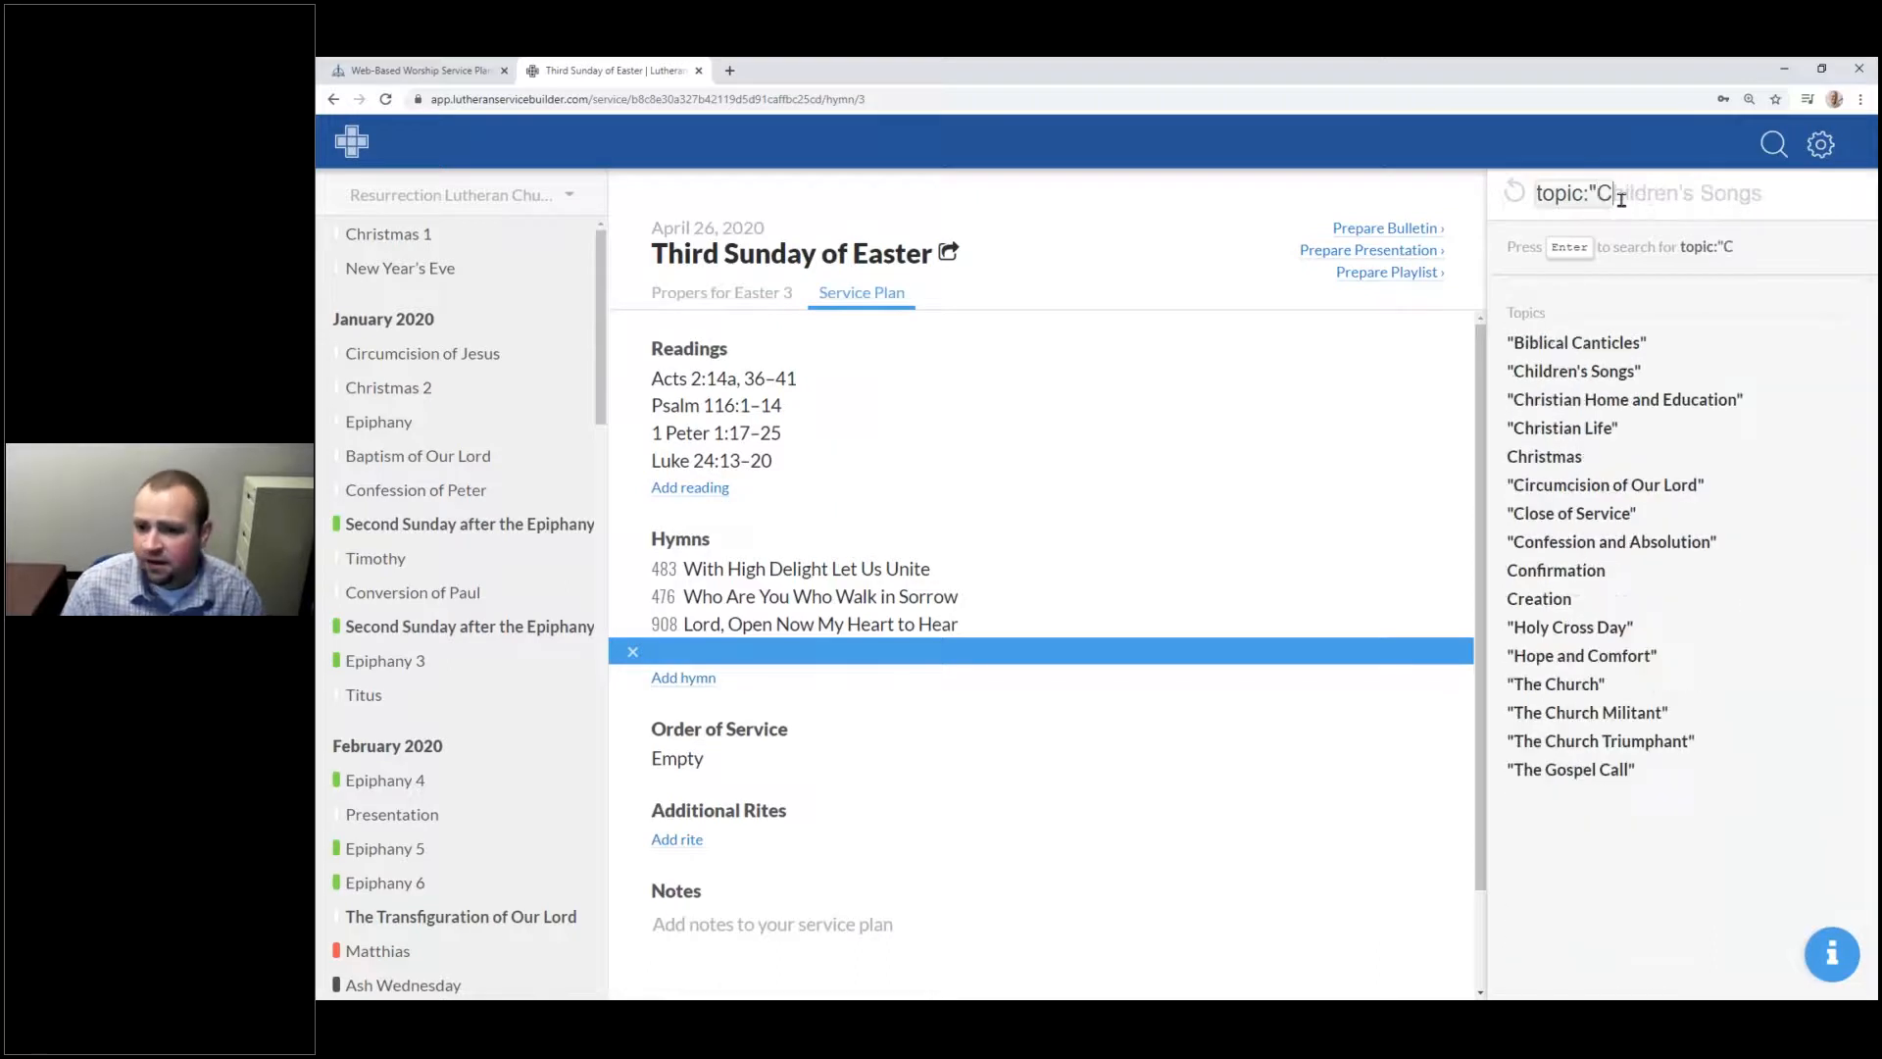
pyautogui.write('ommunion"')
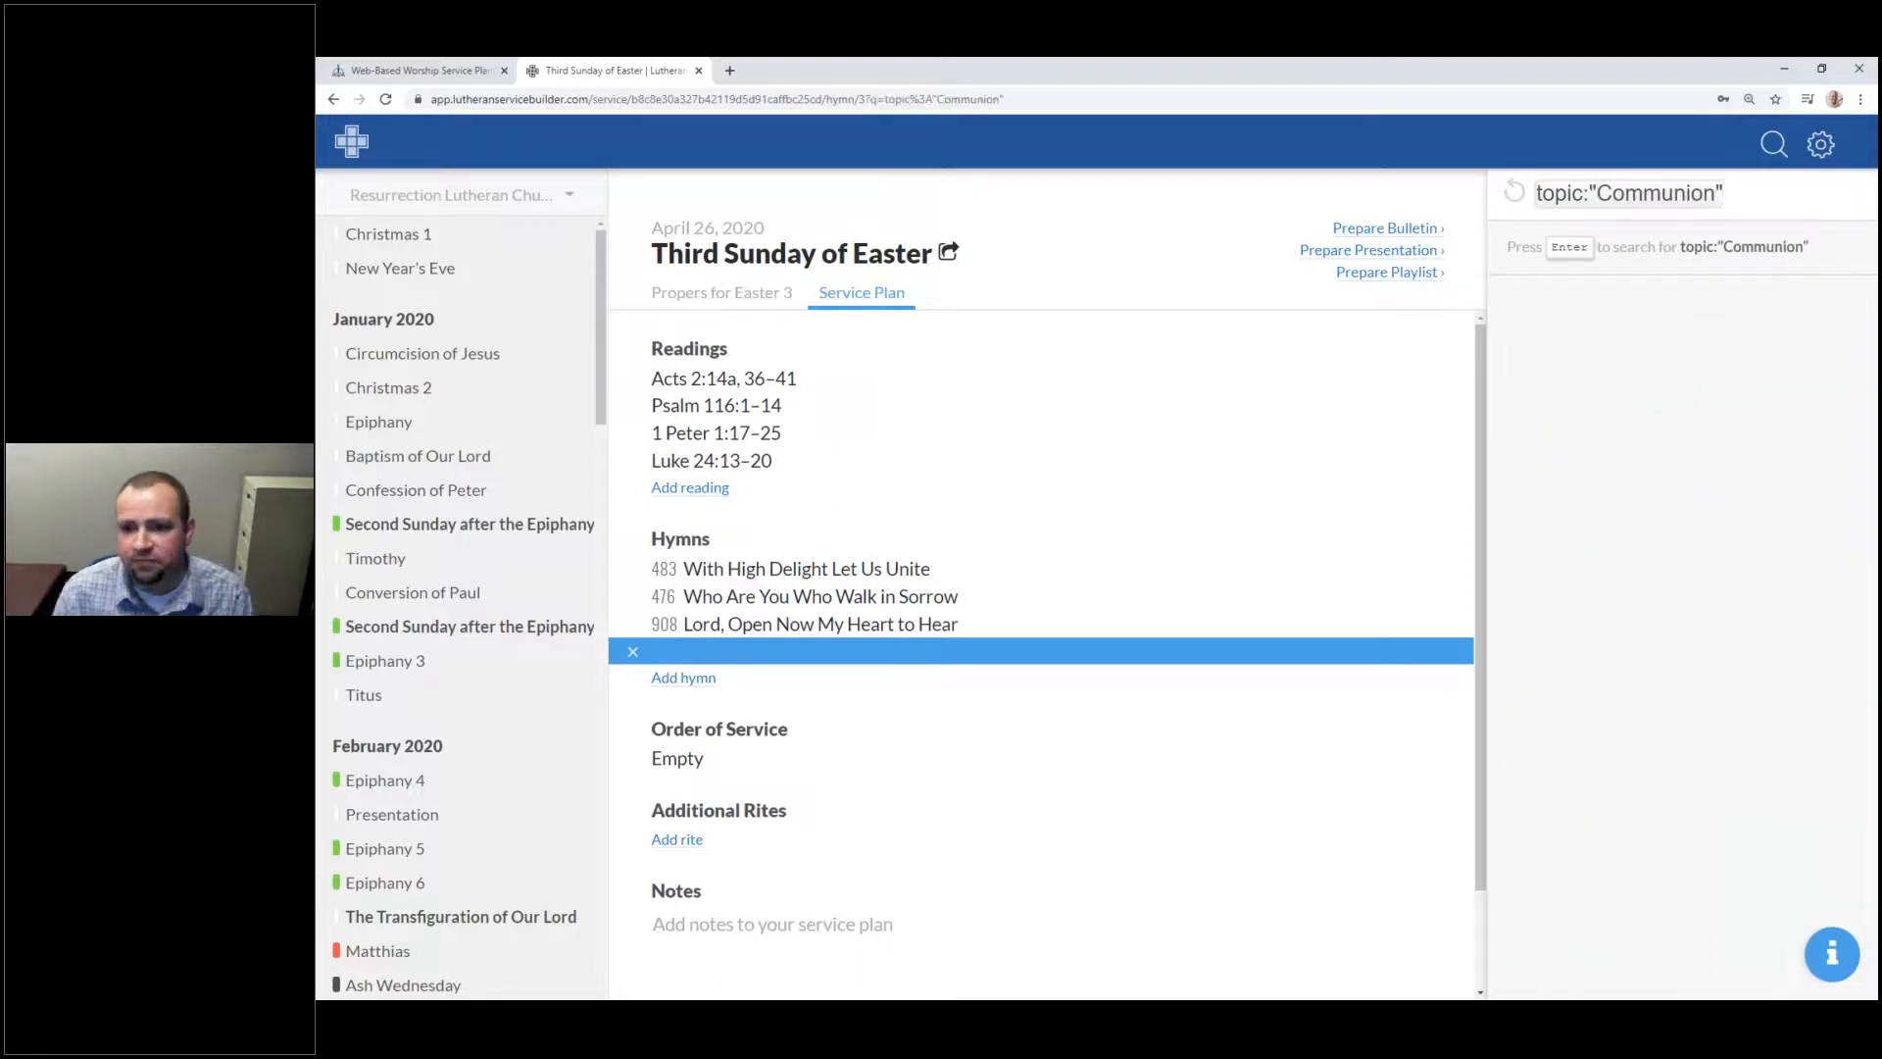
pyautogui.press('Return')
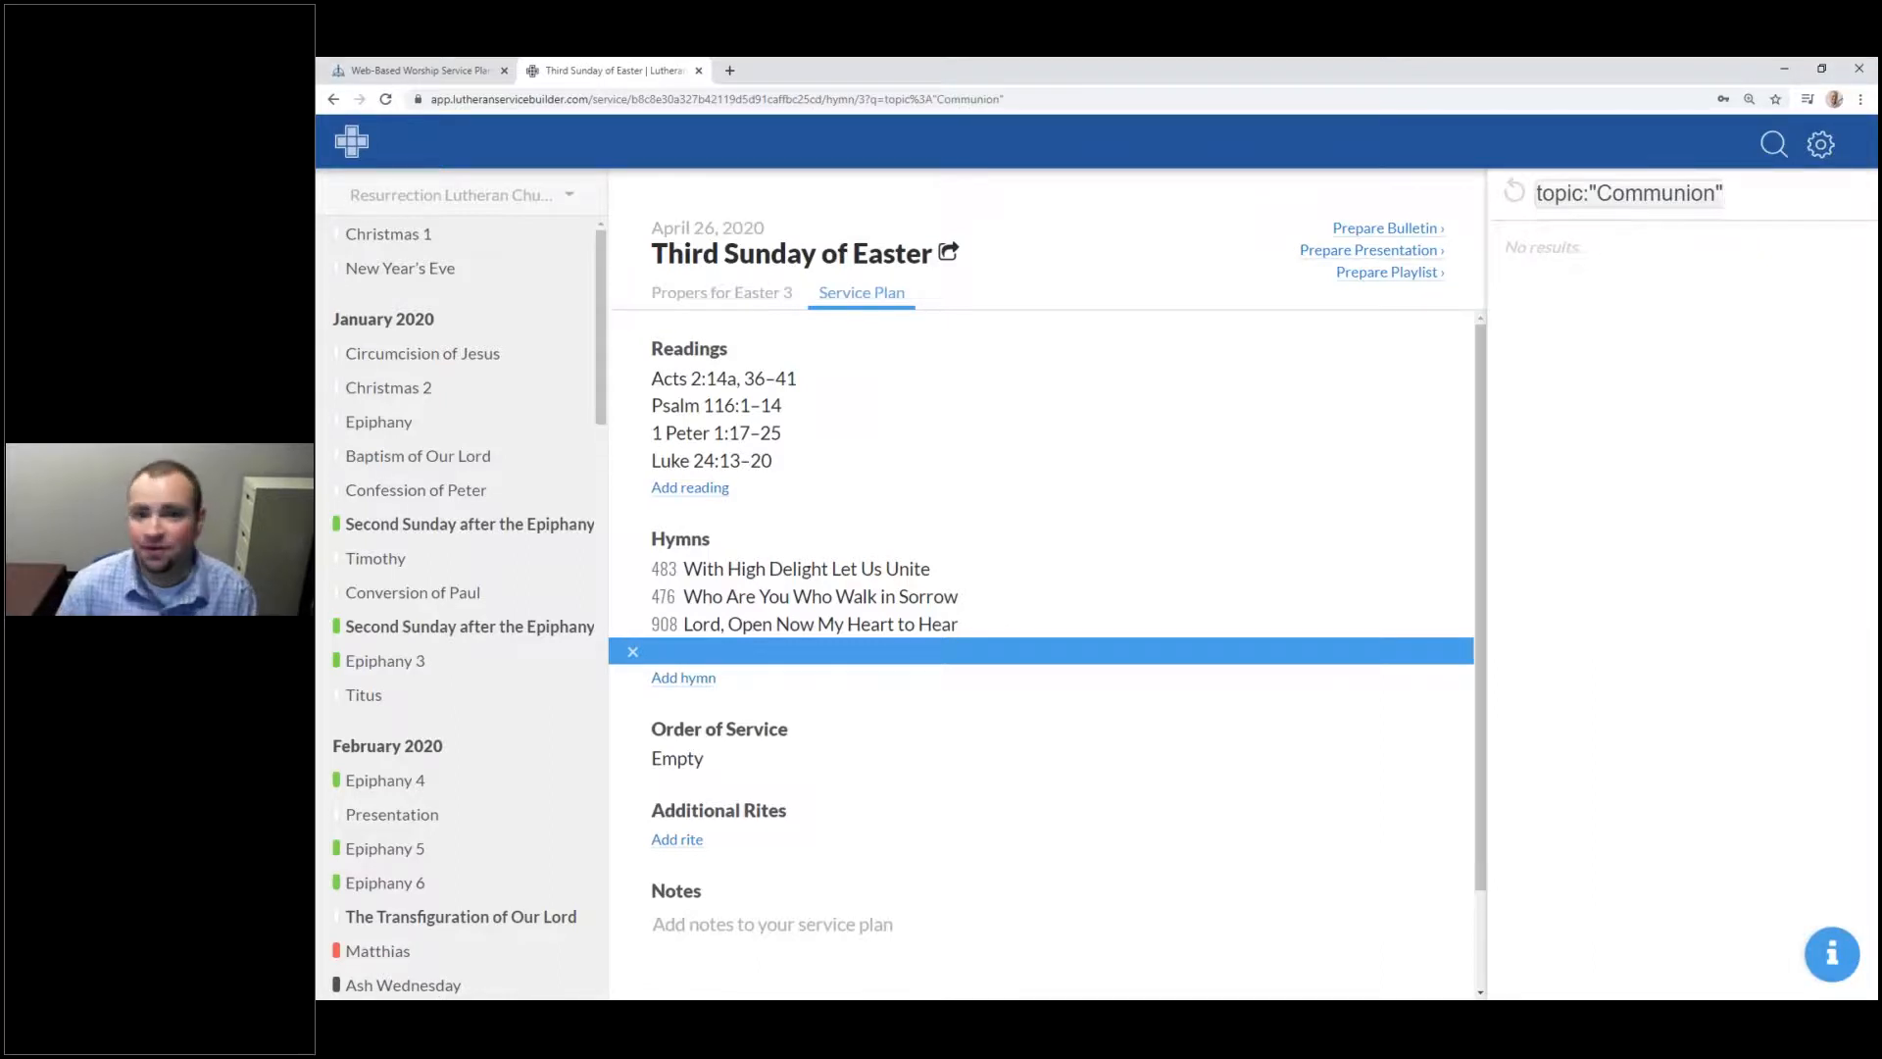
pyautogui.press('BackSpace')
pyautogui.press('BackSpace')
pyautogui.press('BackSpace')
pyautogui.press('BackSpace')
pyautogui.press('BackSpace')
pyautogui.press('BackSpace')
pyautogui.press('BackSpace')
pyautogui.press('BackSpace')
pyautogui.press('BackSpace')
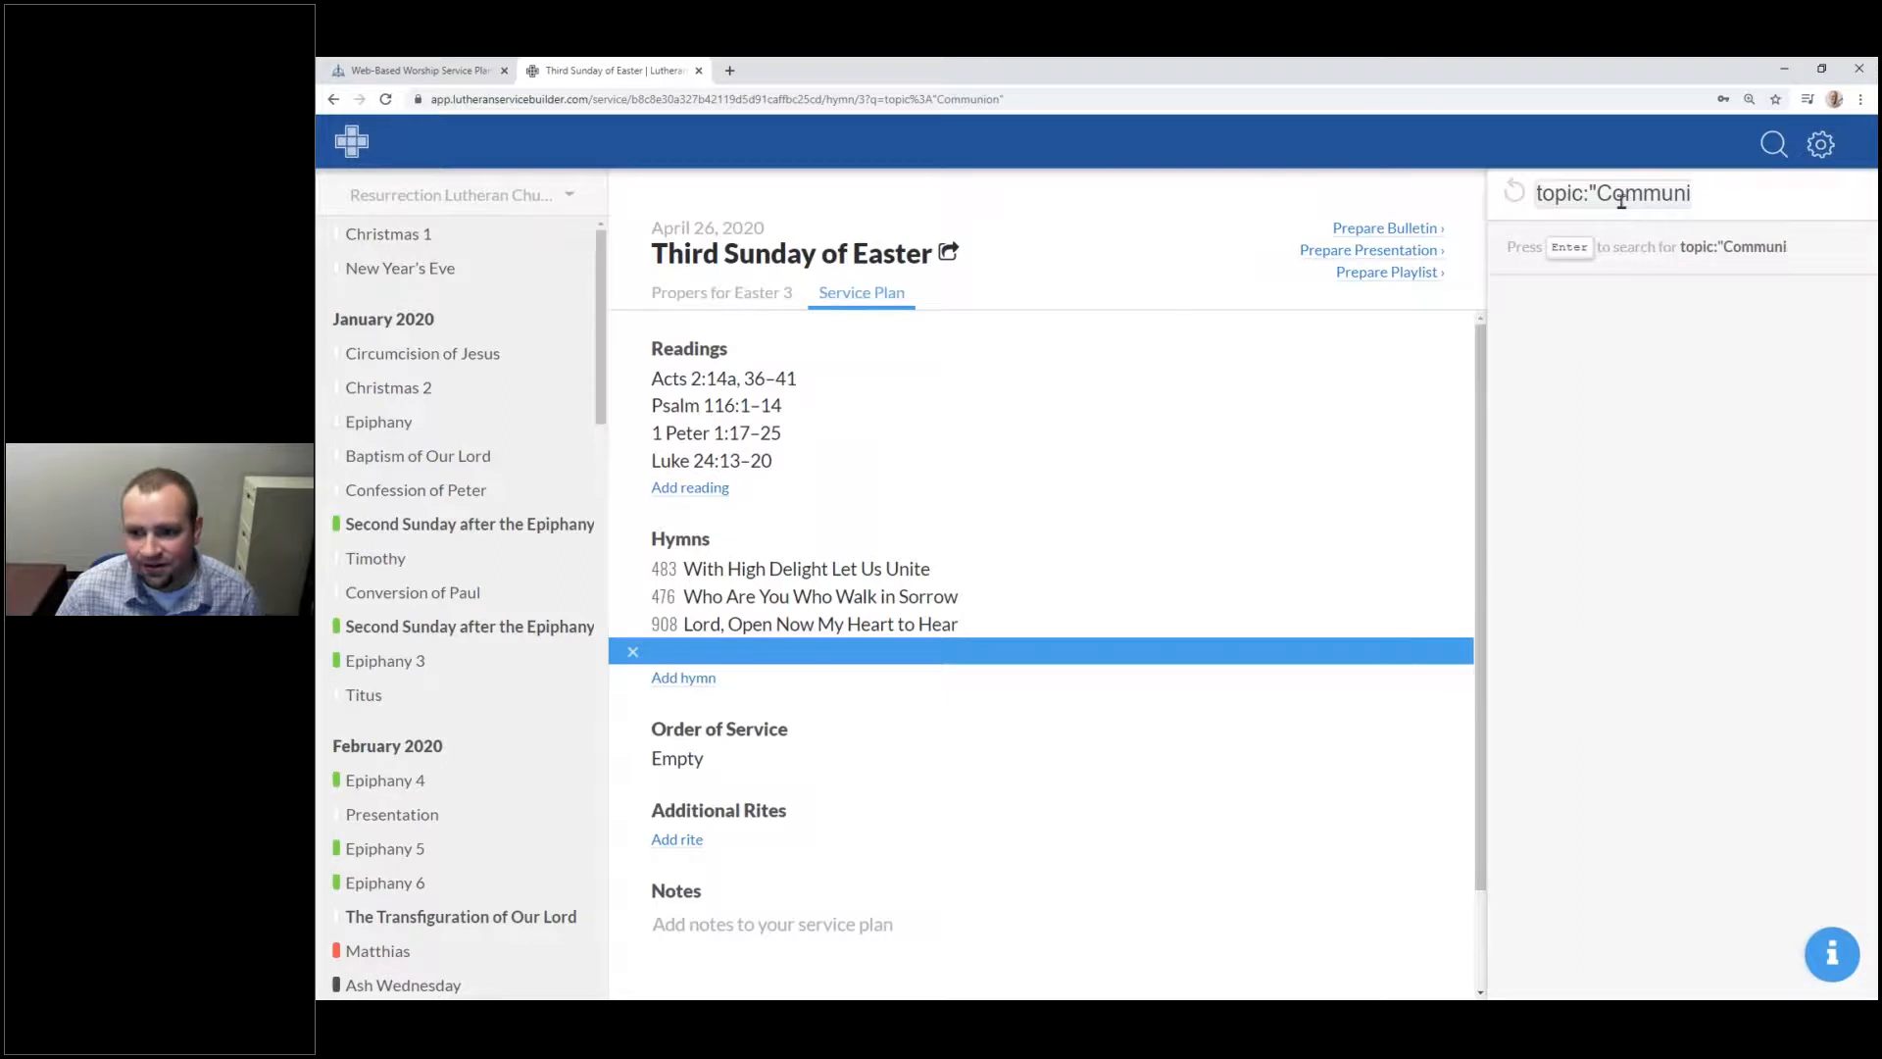
pyautogui.press('BackSpace')
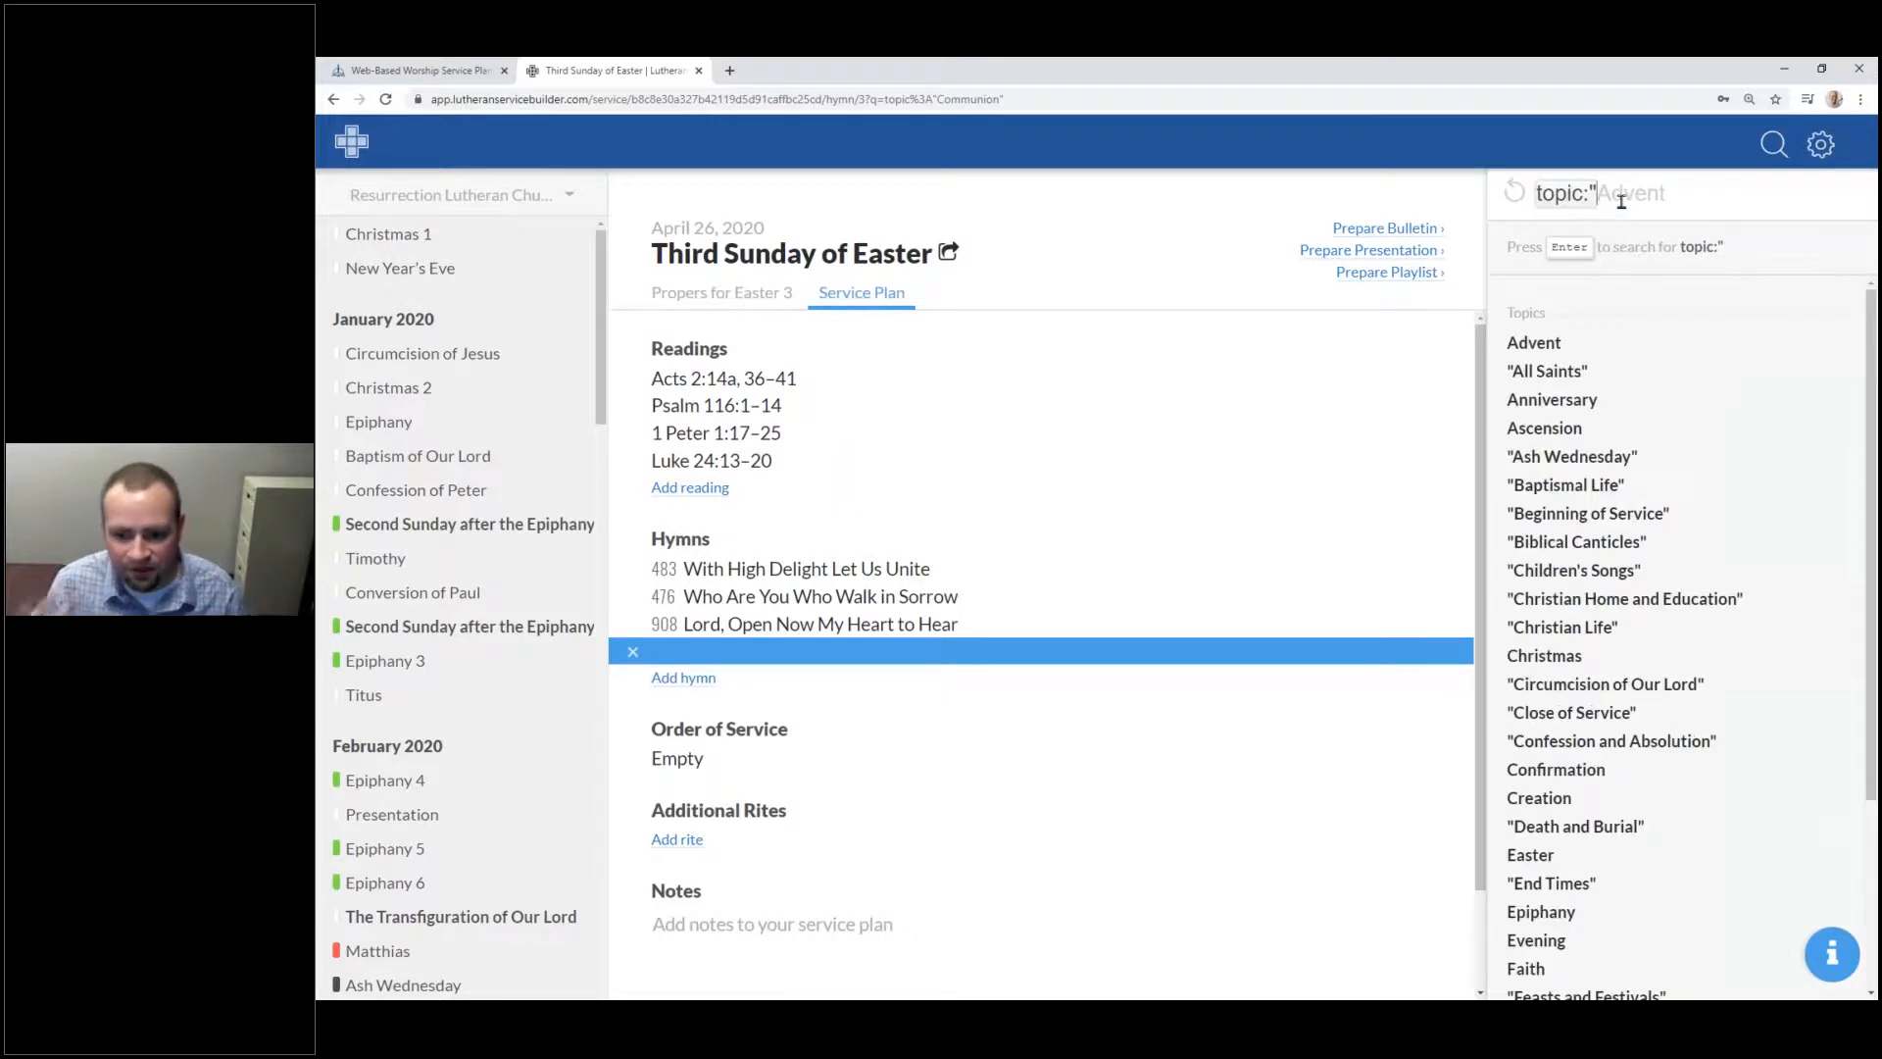
# Step: Search by the topic The Lord's Supper and browse the resulting hymns 617 through 643
pyautogui.write('The')
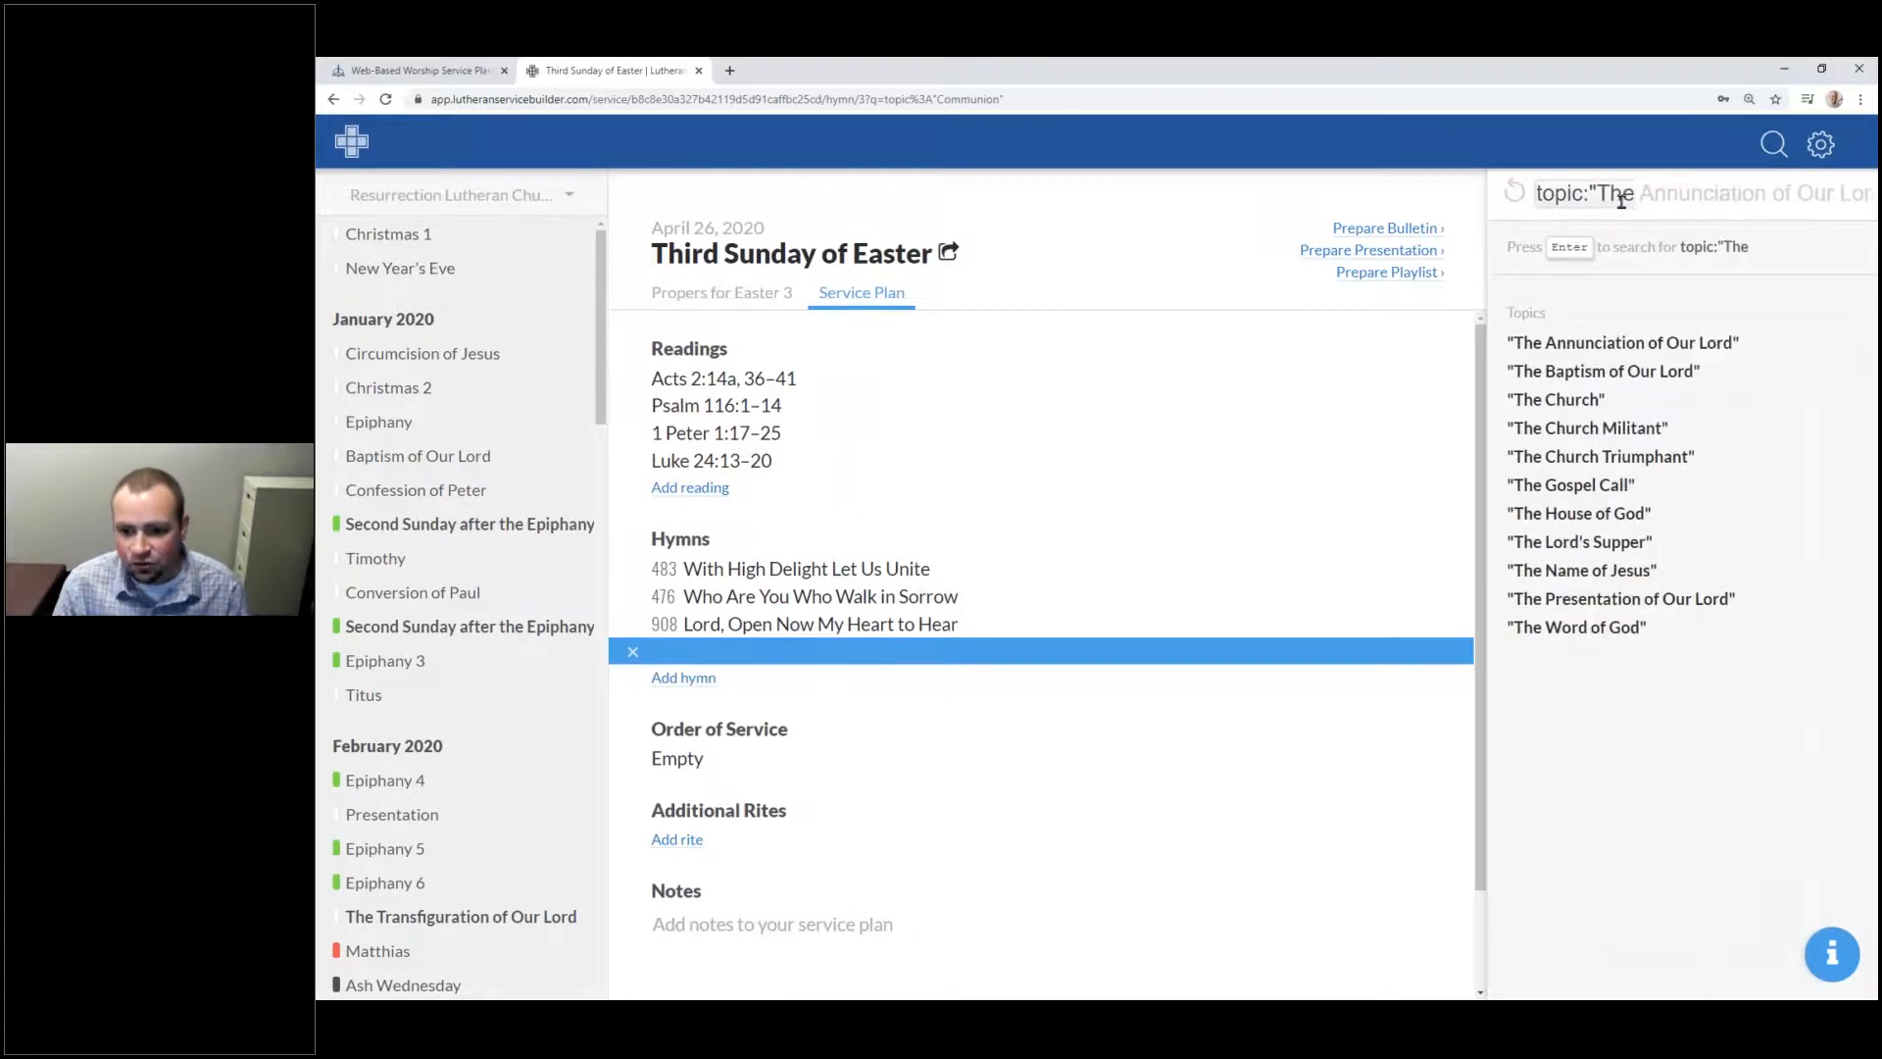
pyautogui.click(1671, 553)
pyautogui.press('Return')
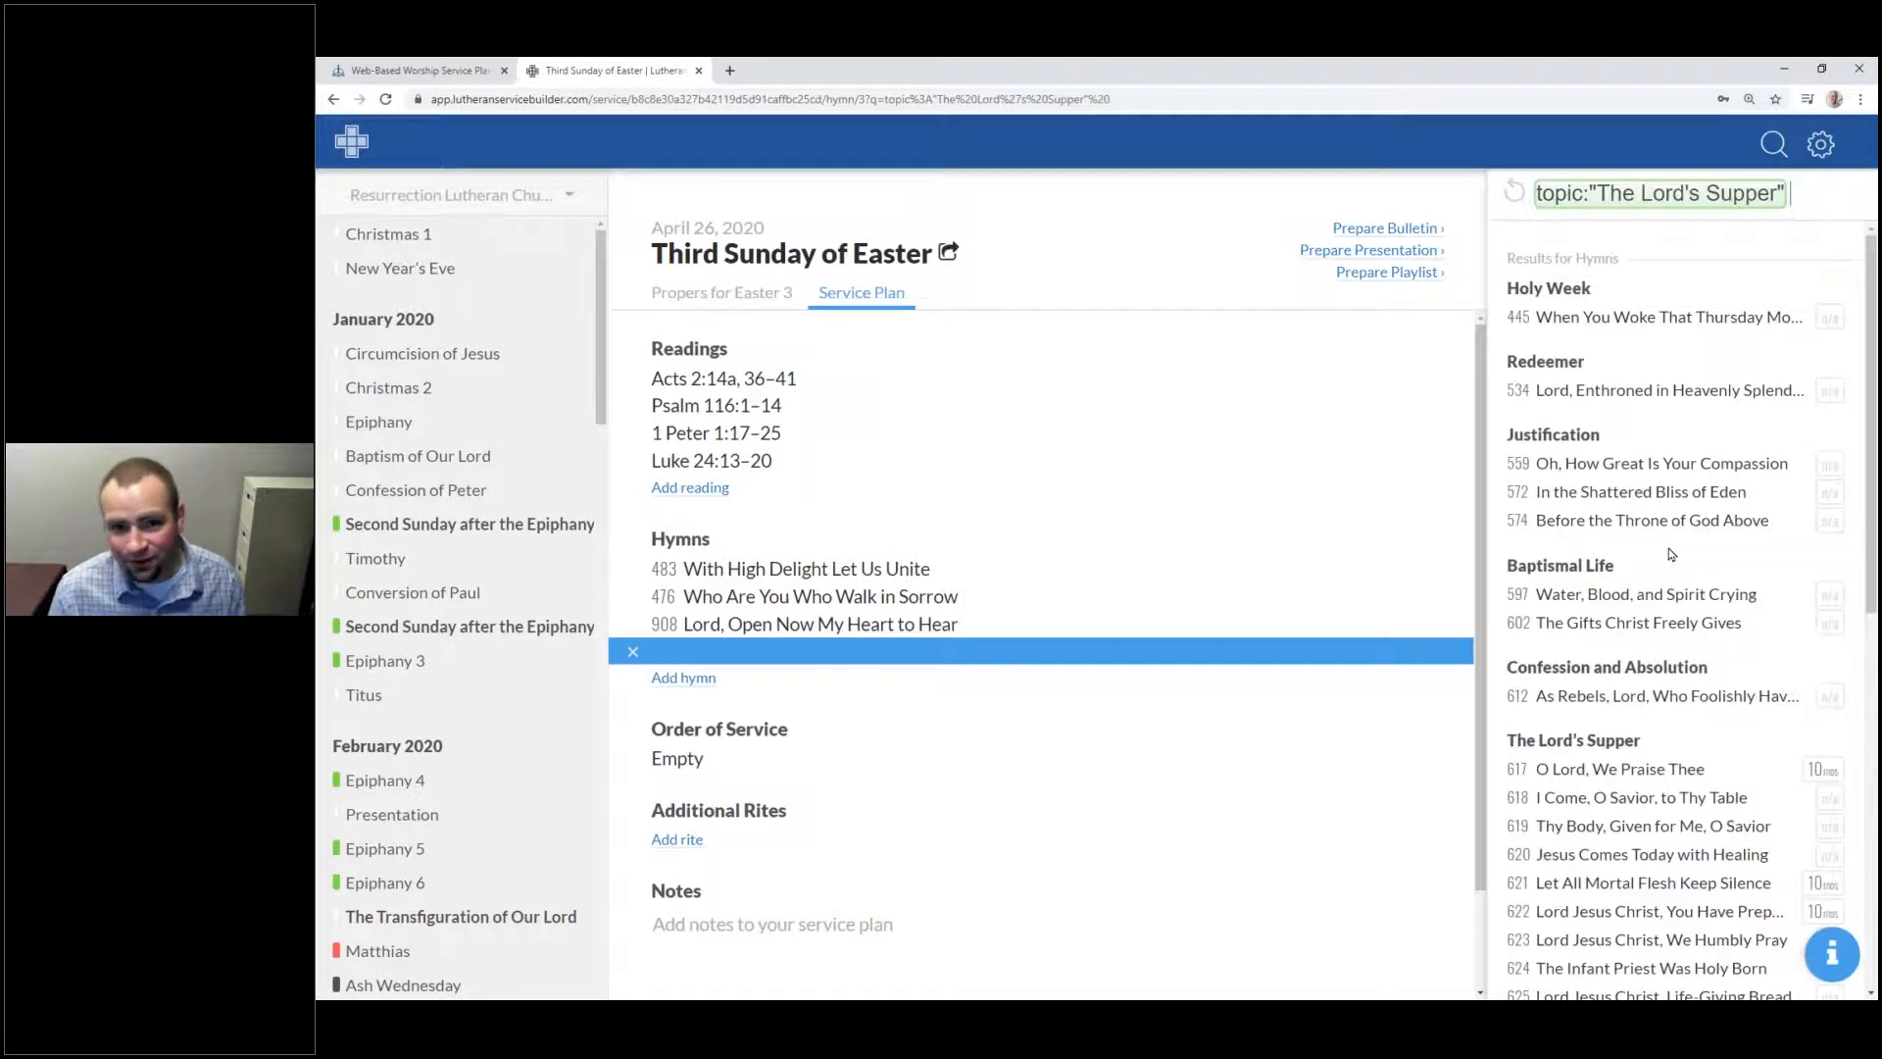
pyautogui.scroll(-6, 1652, 564)
pyautogui.scroll(-2, 1622, 573)
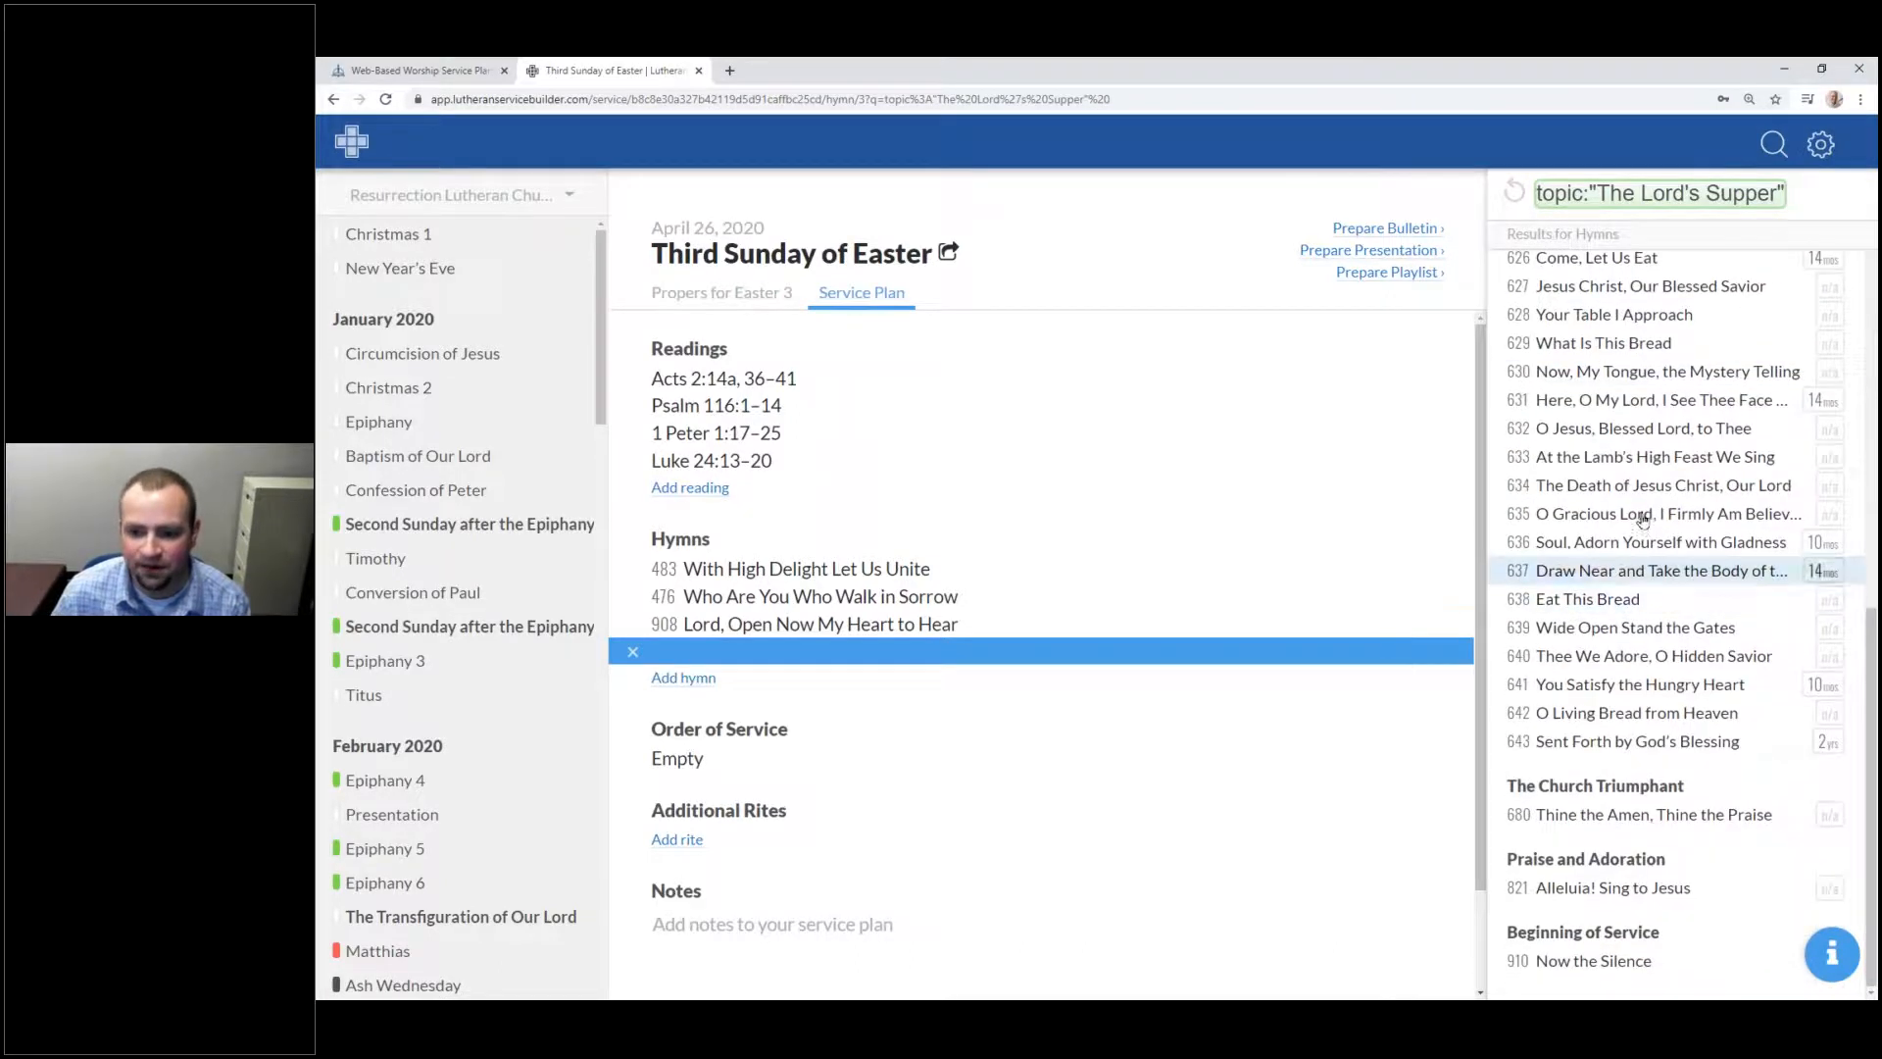
pyautogui.scroll(7, 1622, 572)
pyautogui.scroll(1, 1666, 441)
pyautogui.click(1795, 195)
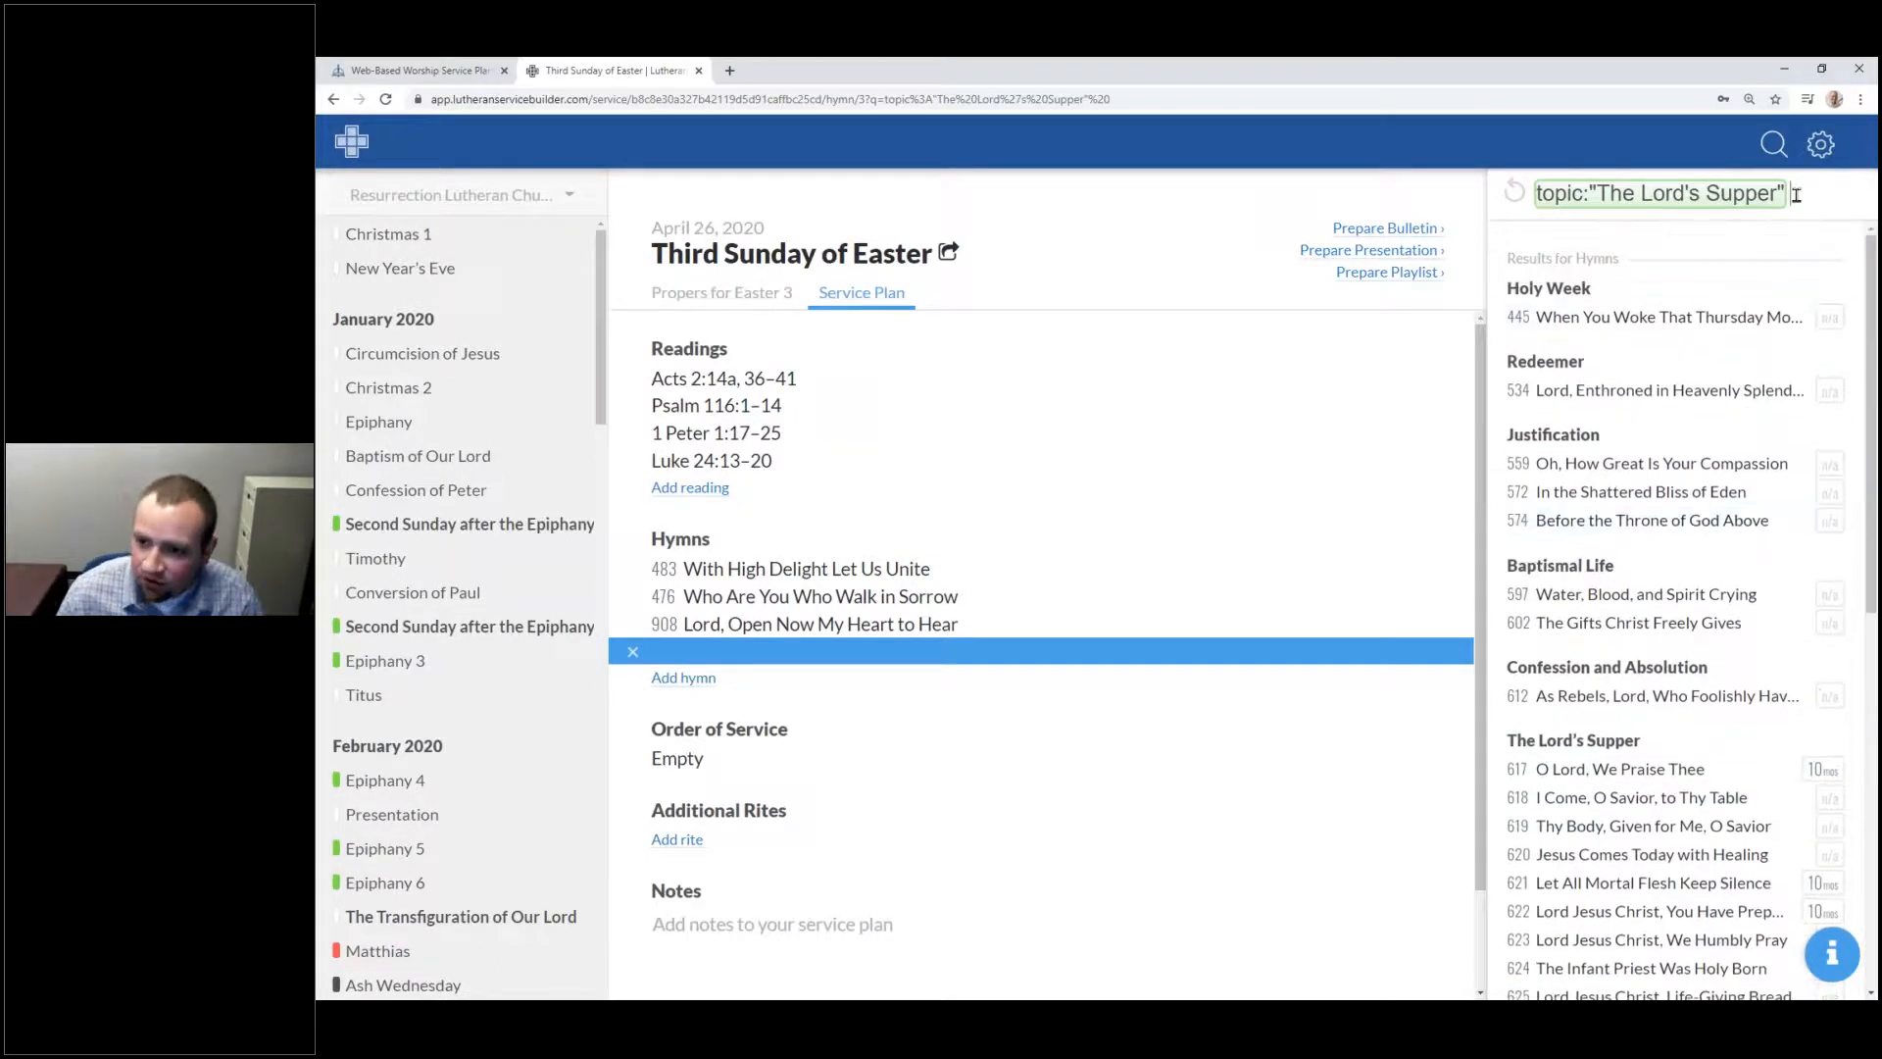
# Step: Erase The Lord's Supper topic and try the Supp, Holy and Bap topic suggestions
pyautogui.press('BackSpace')
pyautogui.press('BackSpace')
pyautogui.press('BackSpace')
pyautogui.press('BackSpace')
pyautogui.press('BackSpace')
pyautogui.press('BackSpace')
pyautogui.press('BackSpace')
pyautogui.press('BackSpace')
pyautogui.press('BackSpace')
pyautogui.press('BackSpace')
pyautogui.press('BackSpace')
pyautogui.press('BackSpace')
pyautogui.press('BackSpace')
pyautogui.press('BackSpace')
pyautogui.press('BackSpace')
pyautogui.press('BackSpace')
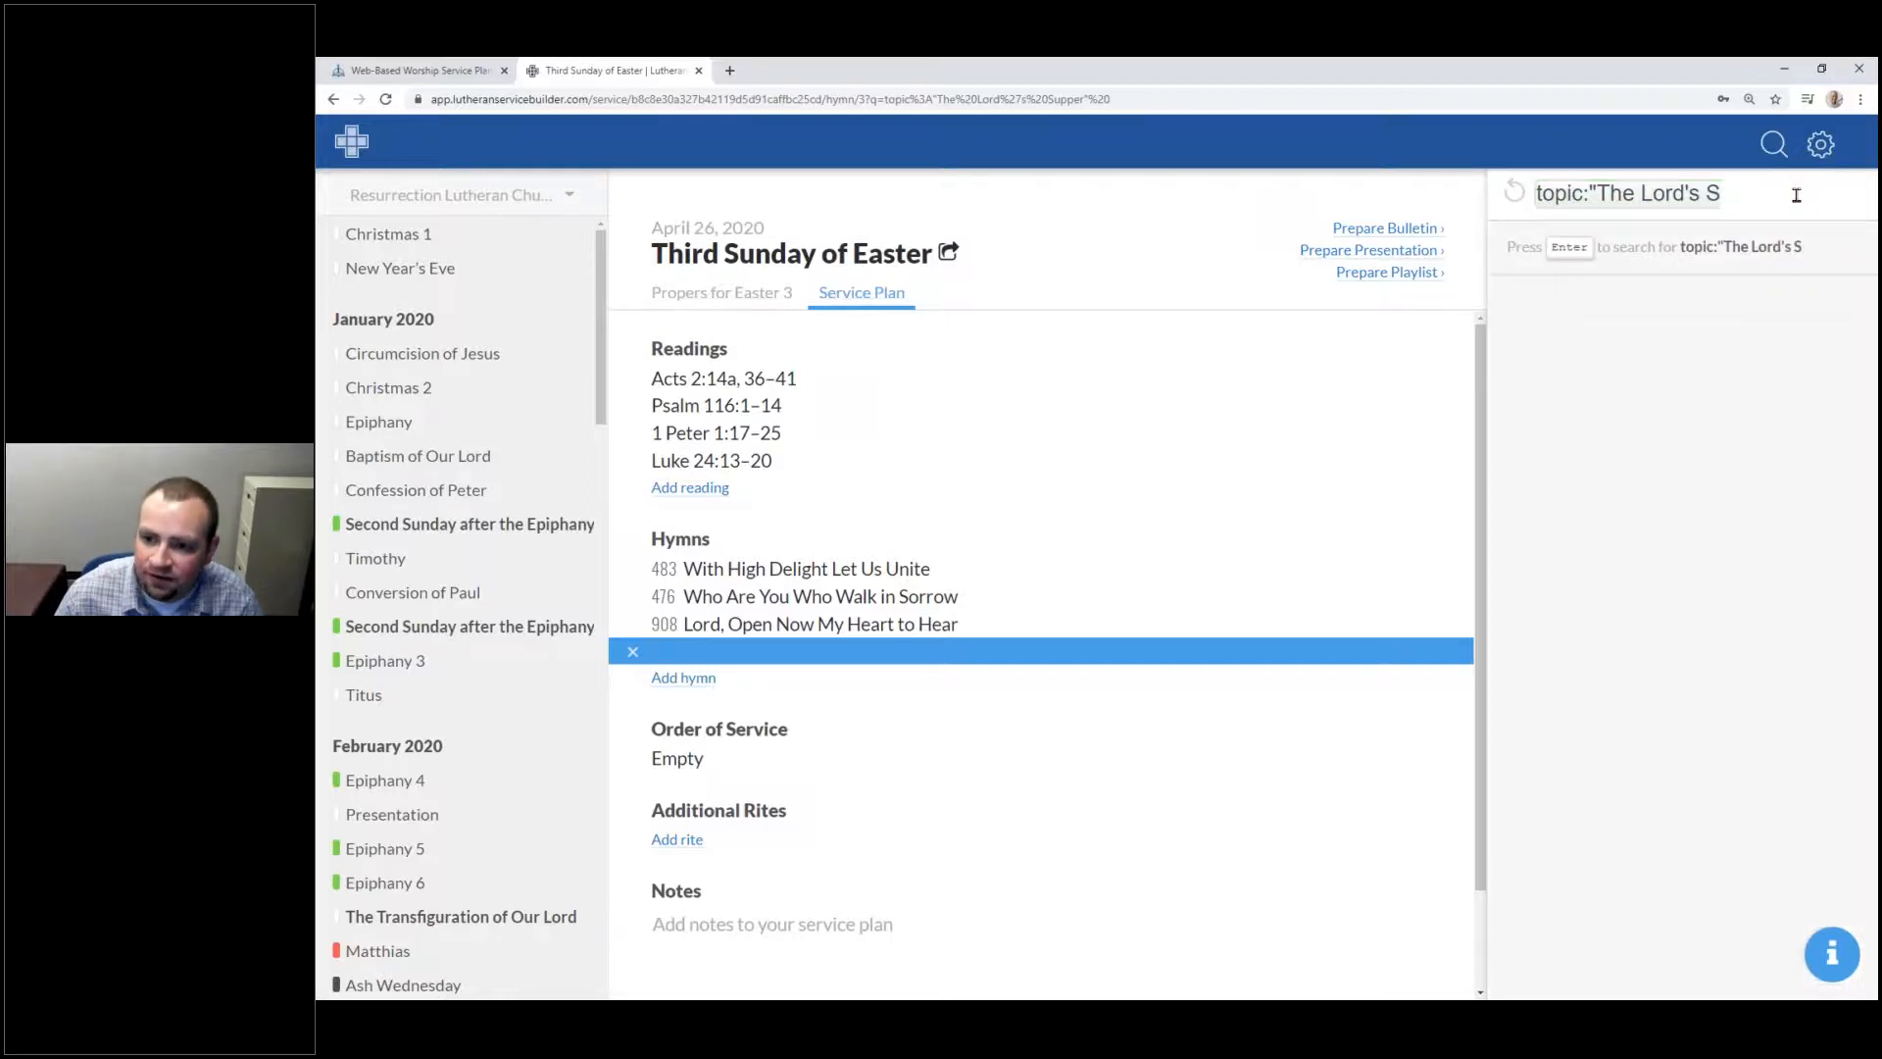
pyautogui.press('BackSpace')
pyautogui.press('BackSpace')
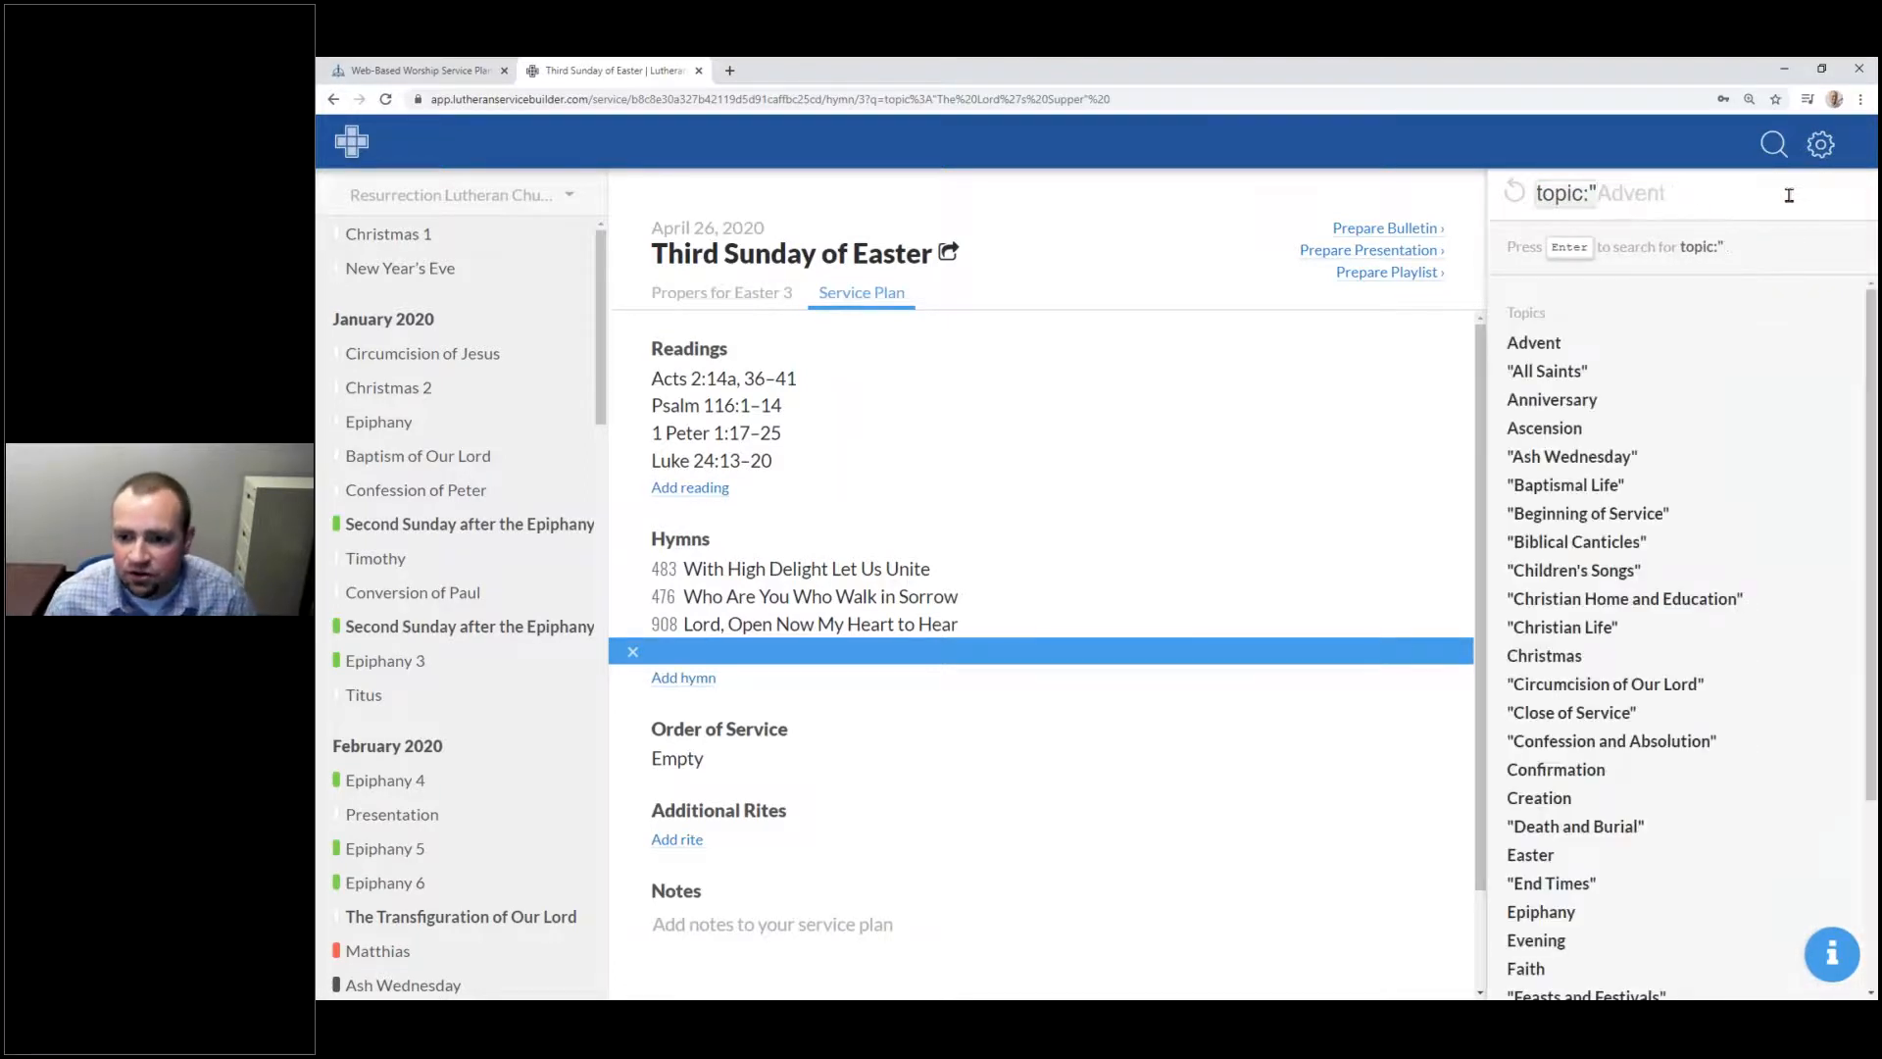
pyautogui.scroll(-3, 1659, 549)
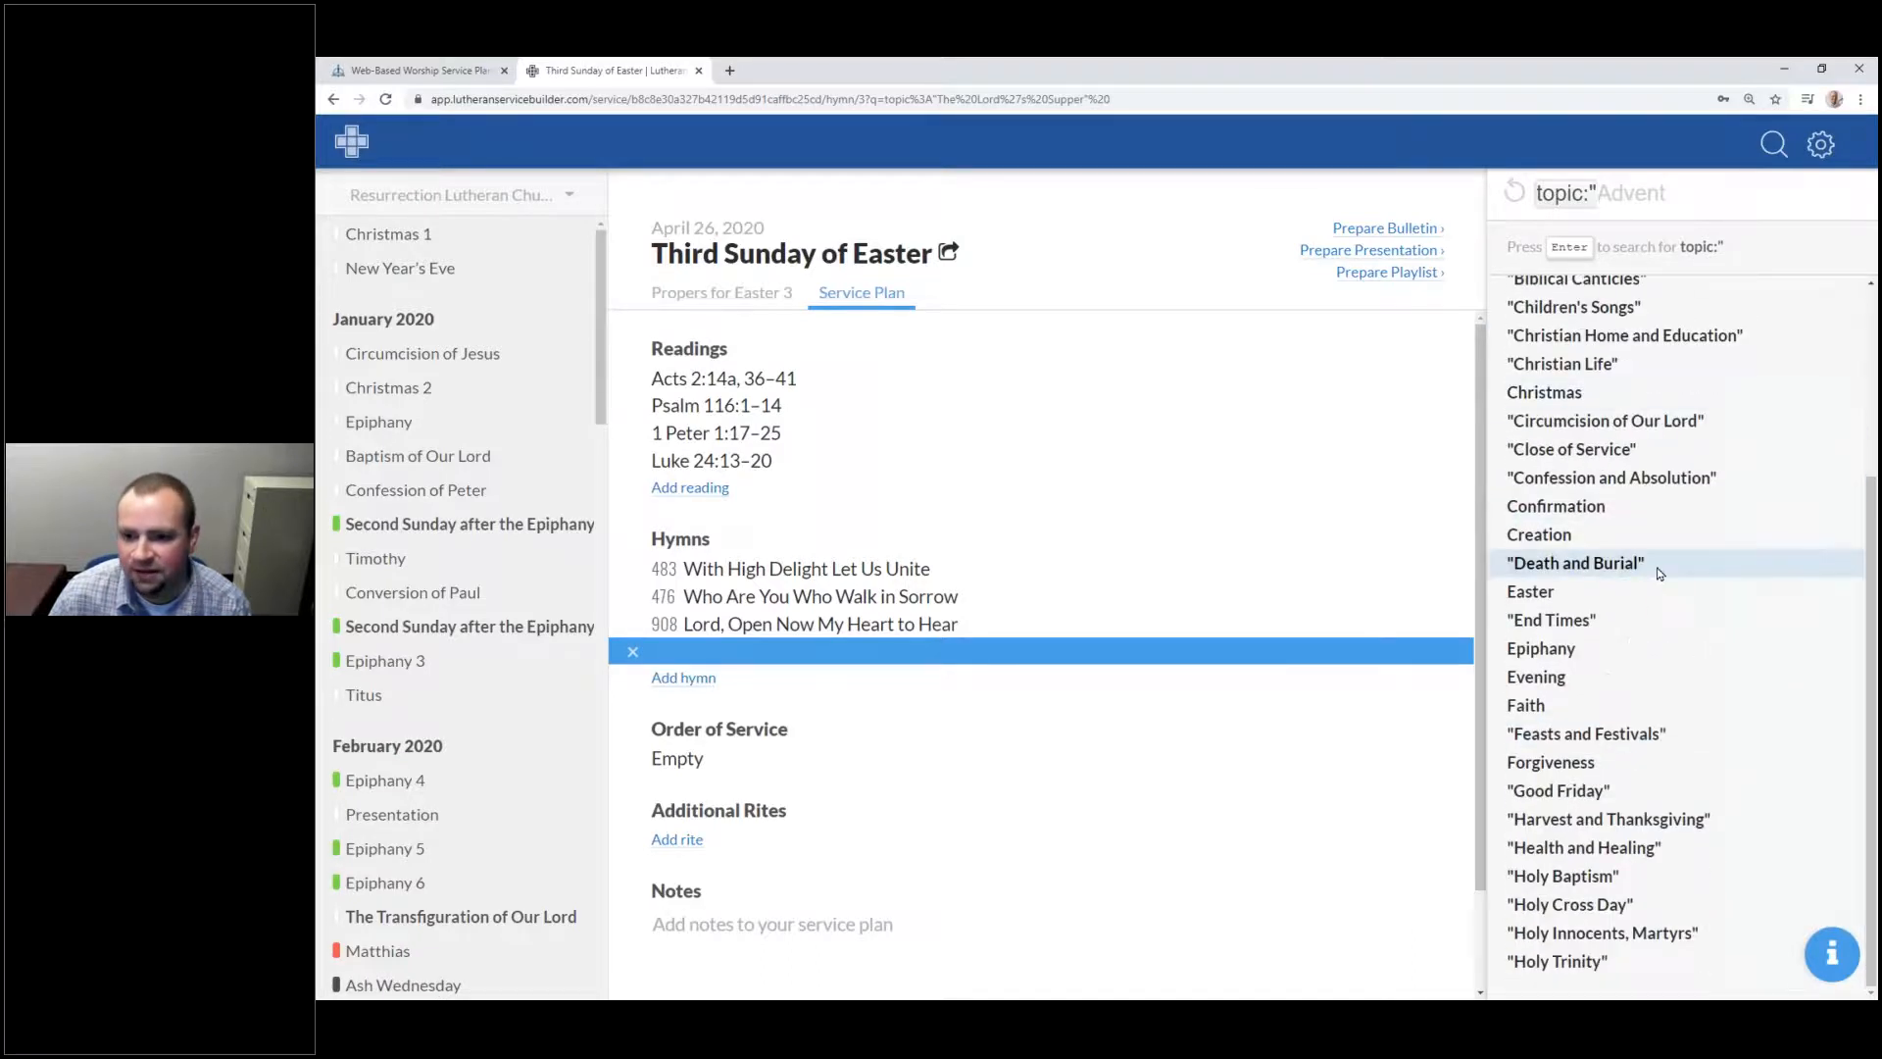
pyautogui.scroll(3, 1659, 568)
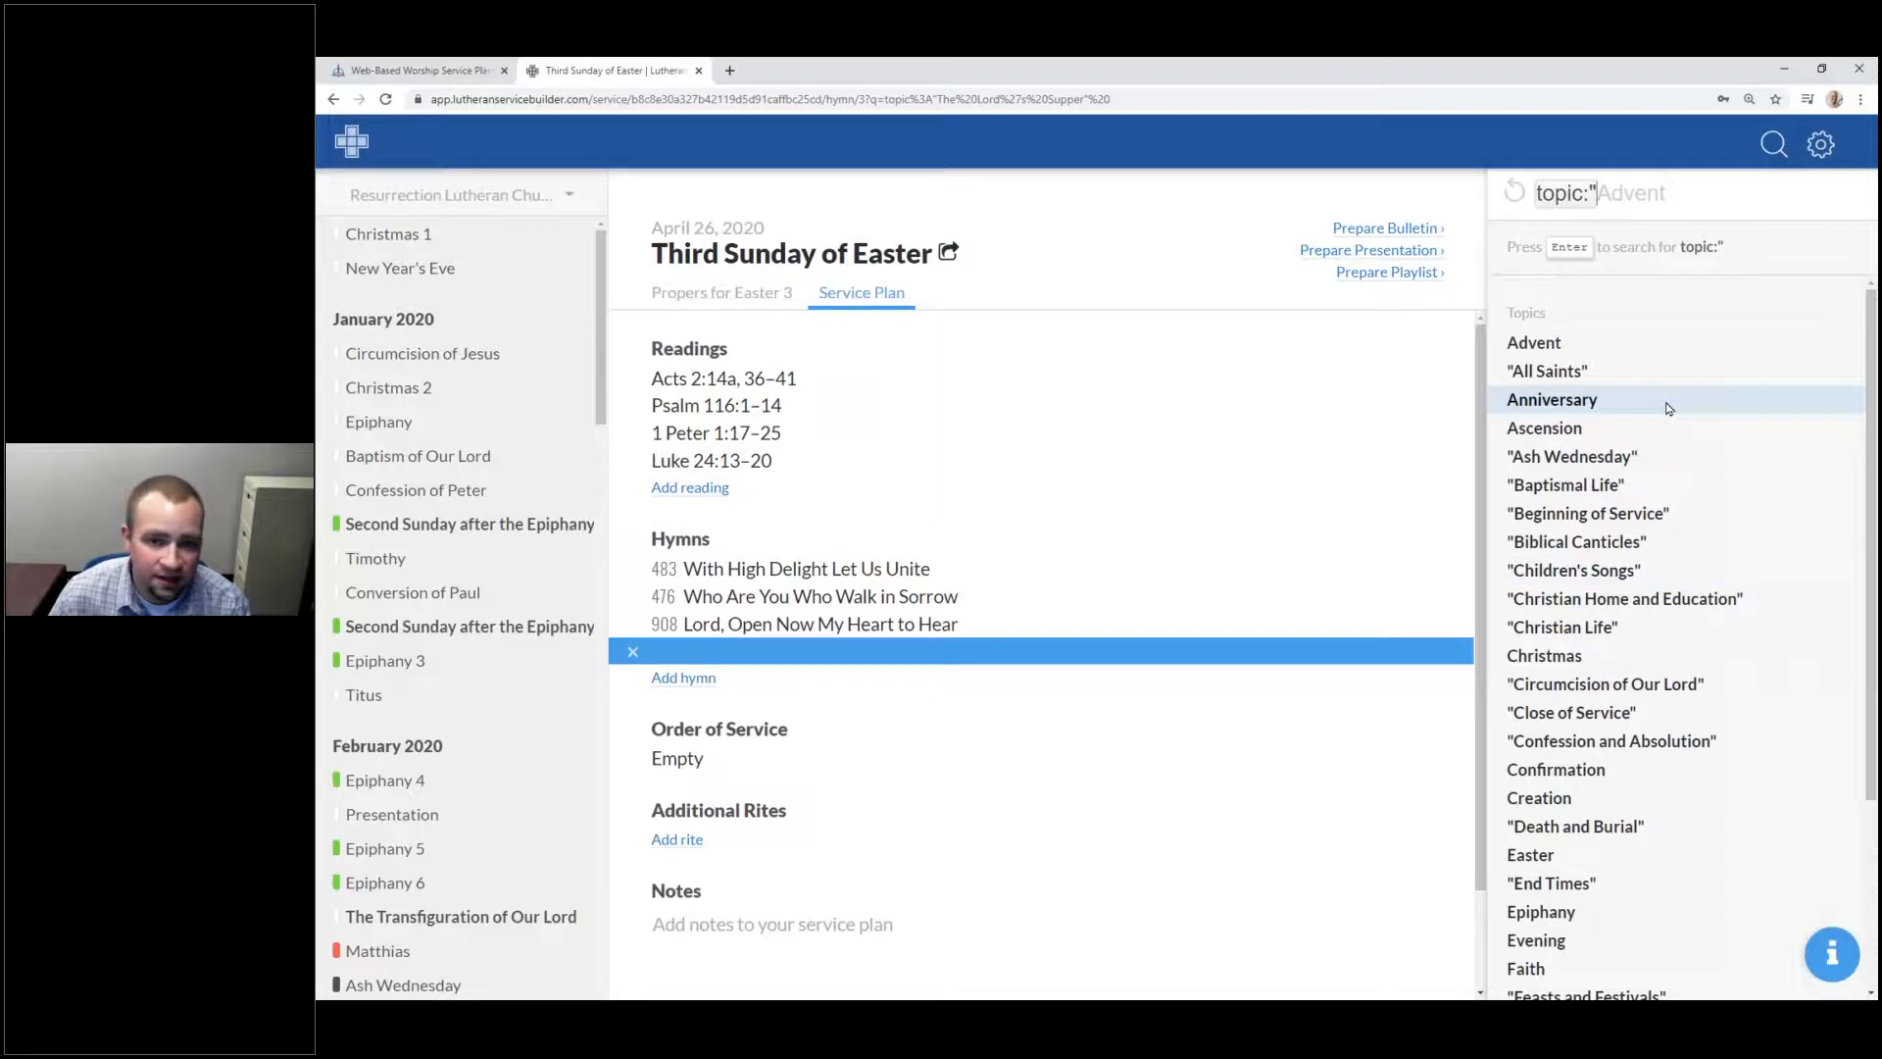
pyautogui.write('Supp')
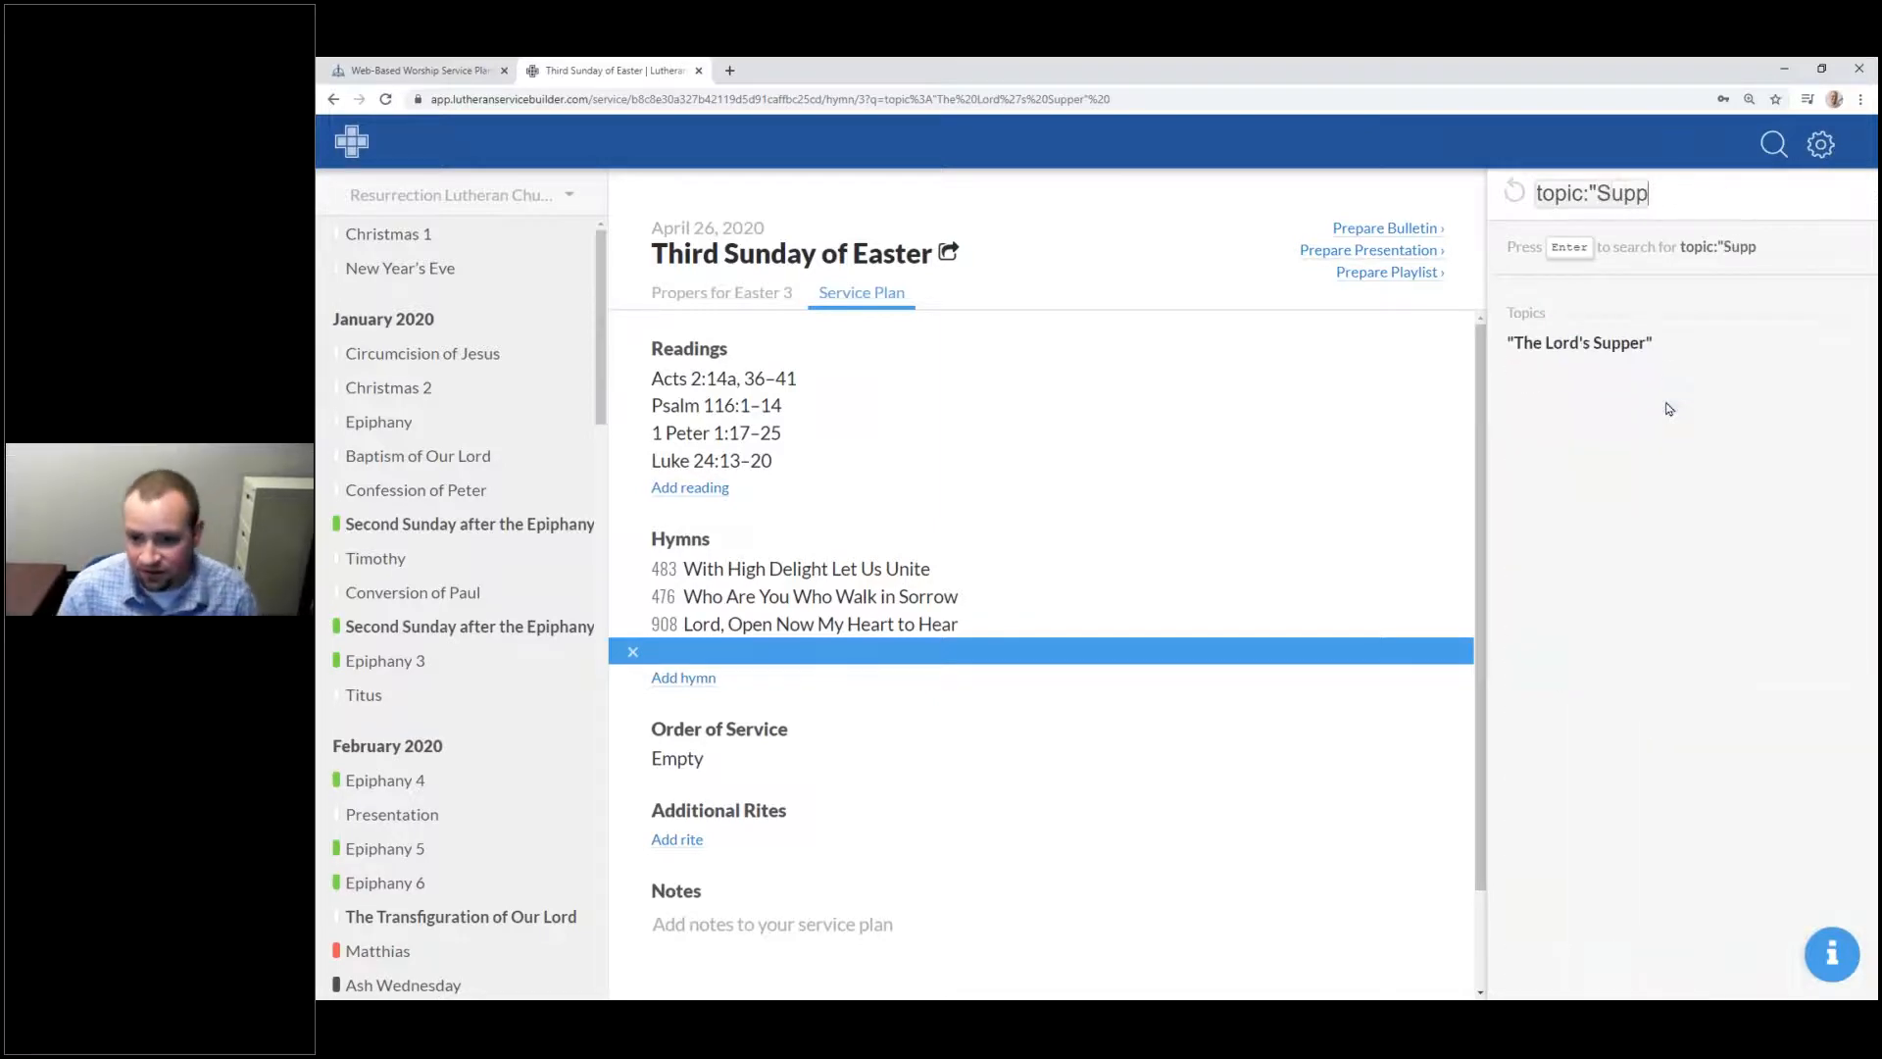
pyautogui.press('BackSpace')
pyautogui.press('BackSpace')
pyautogui.press('BackSpace')
pyautogui.press('BackSpace')
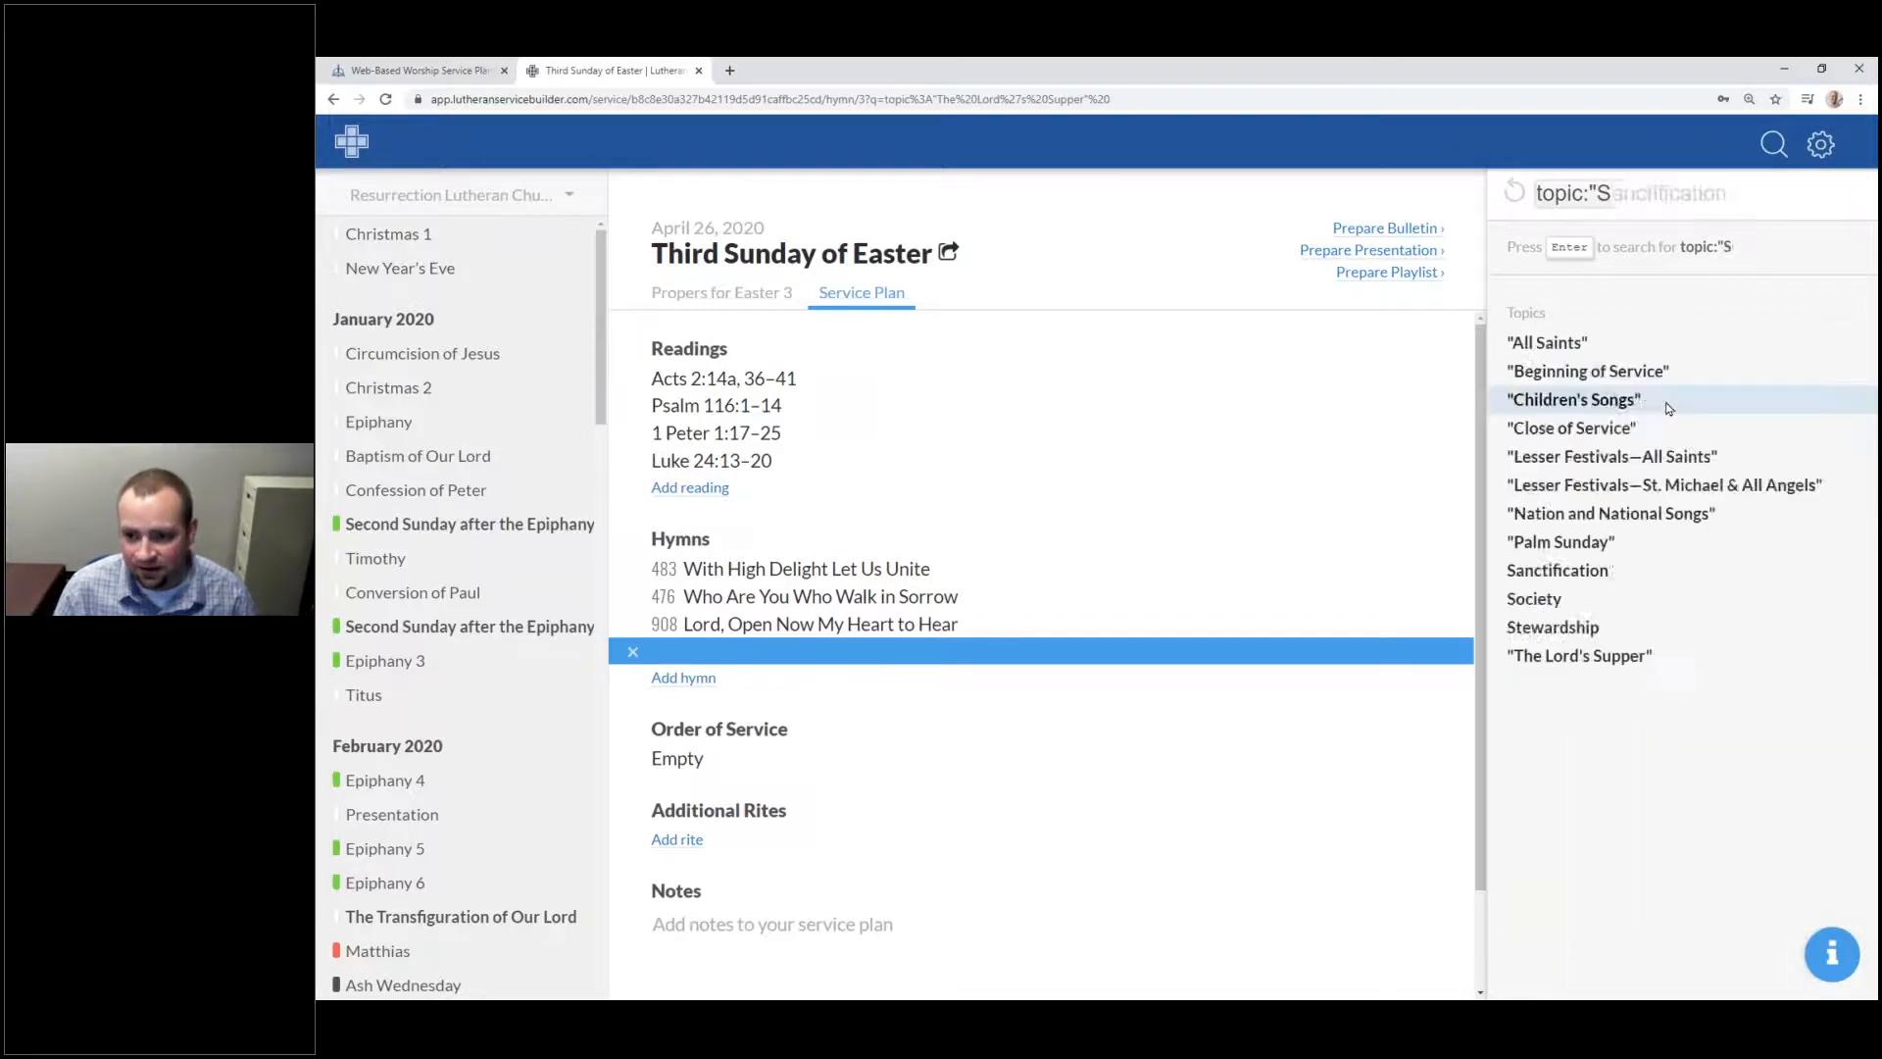
pyautogui.write('Holy')
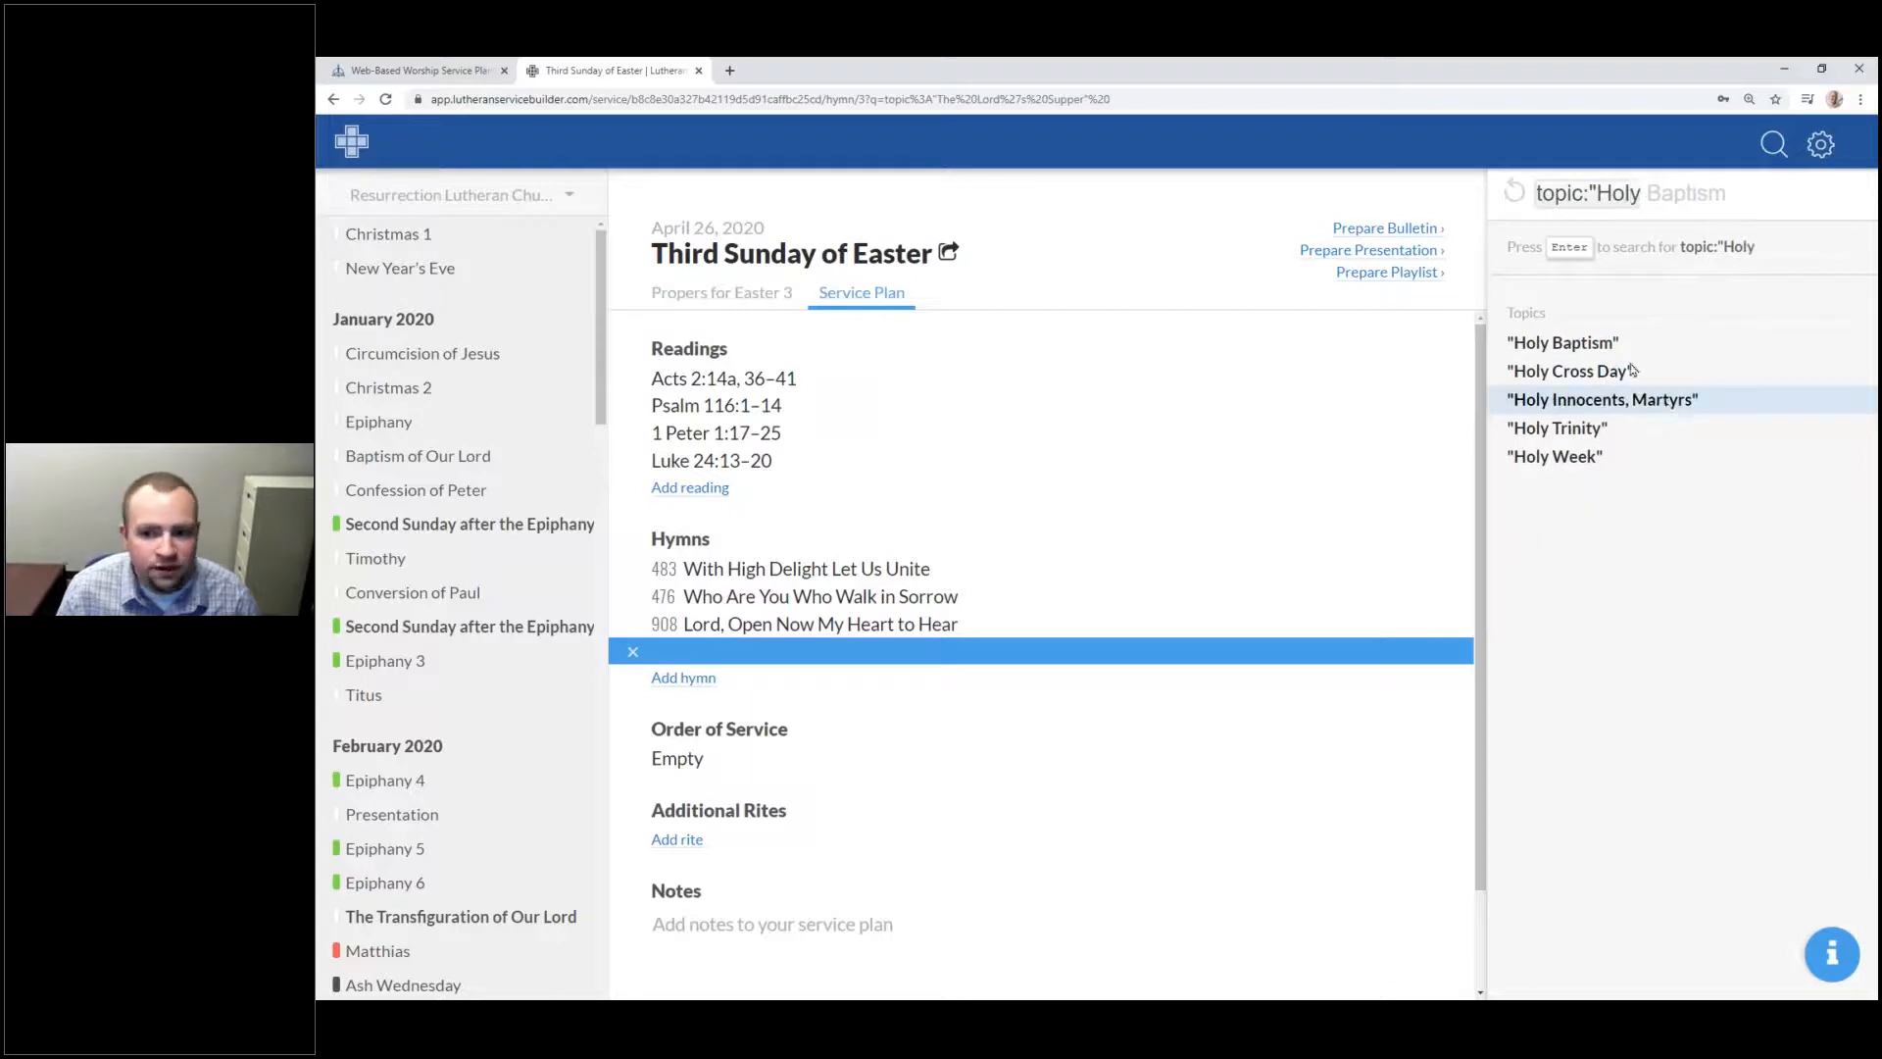
pyautogui.press('BackSpace')
pyautogui.press('BackSpace')
pyautogui.press('BackSpace')
pyautogui.press('BackSpace')
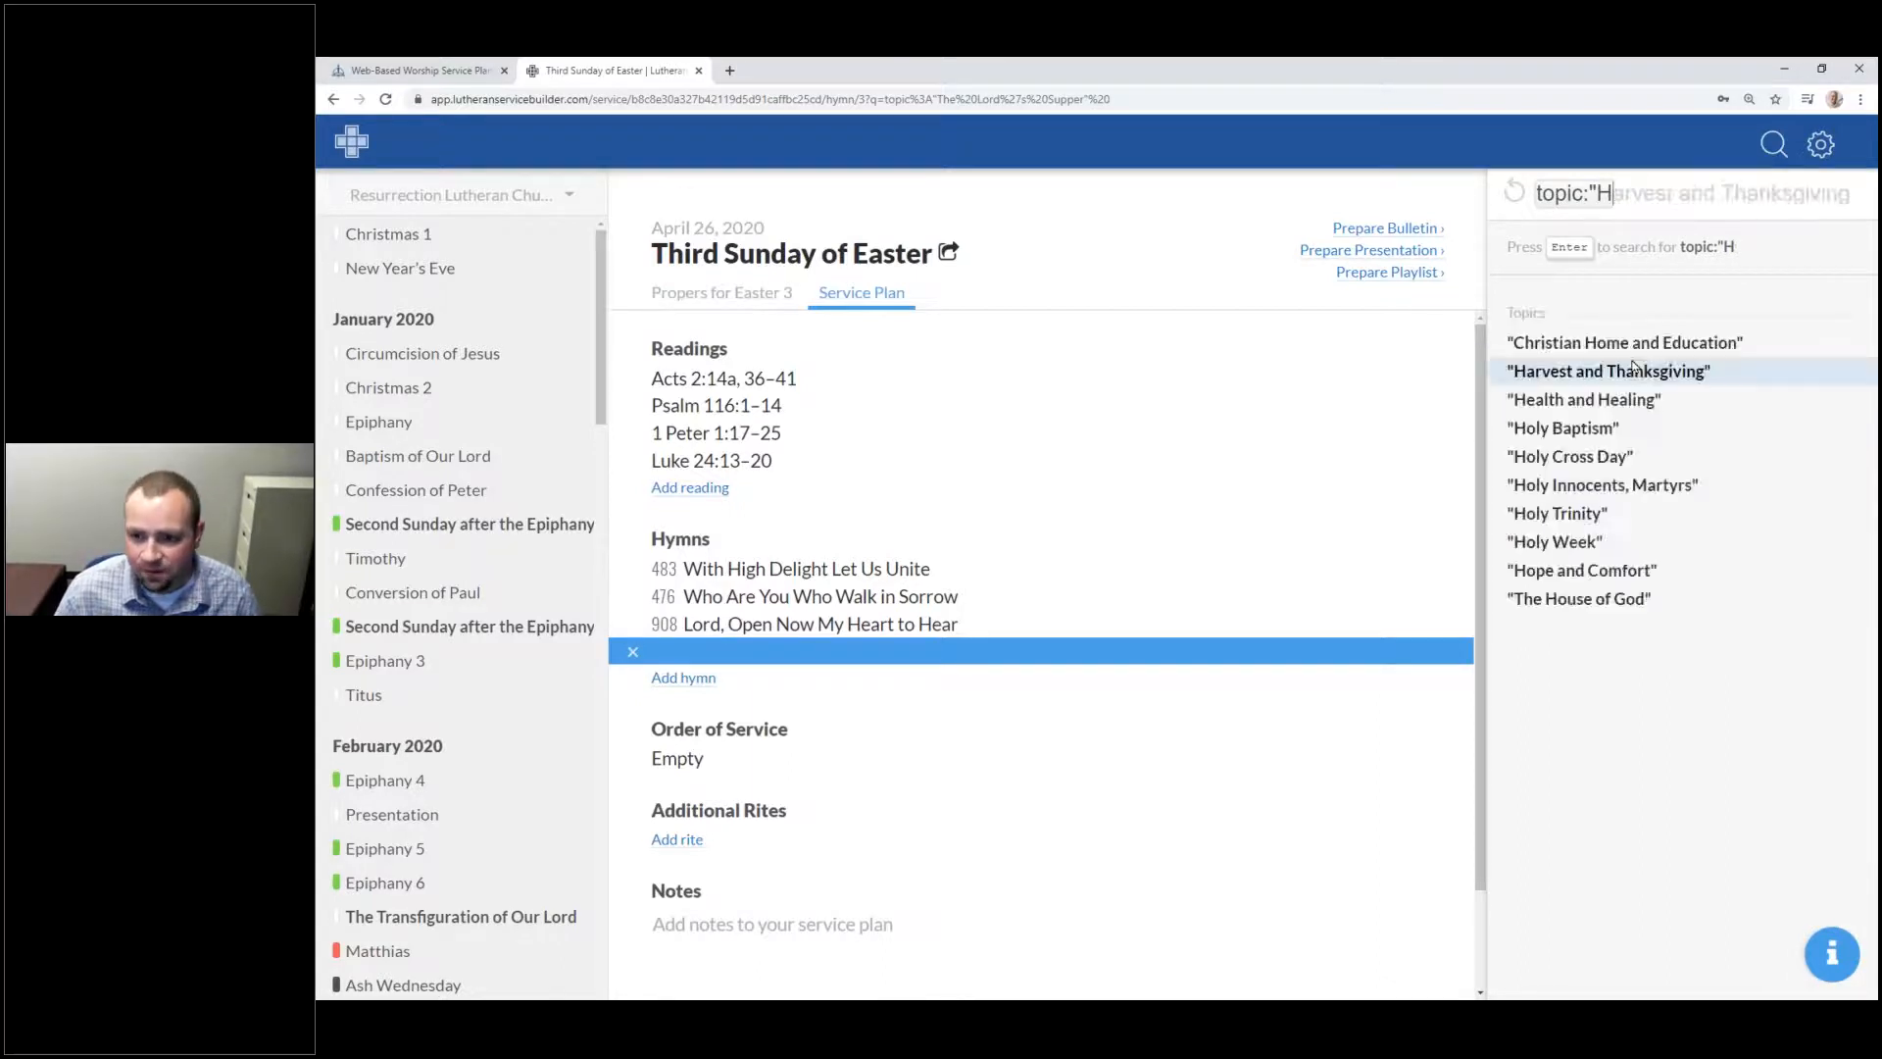
pyautogui.write('Bap')
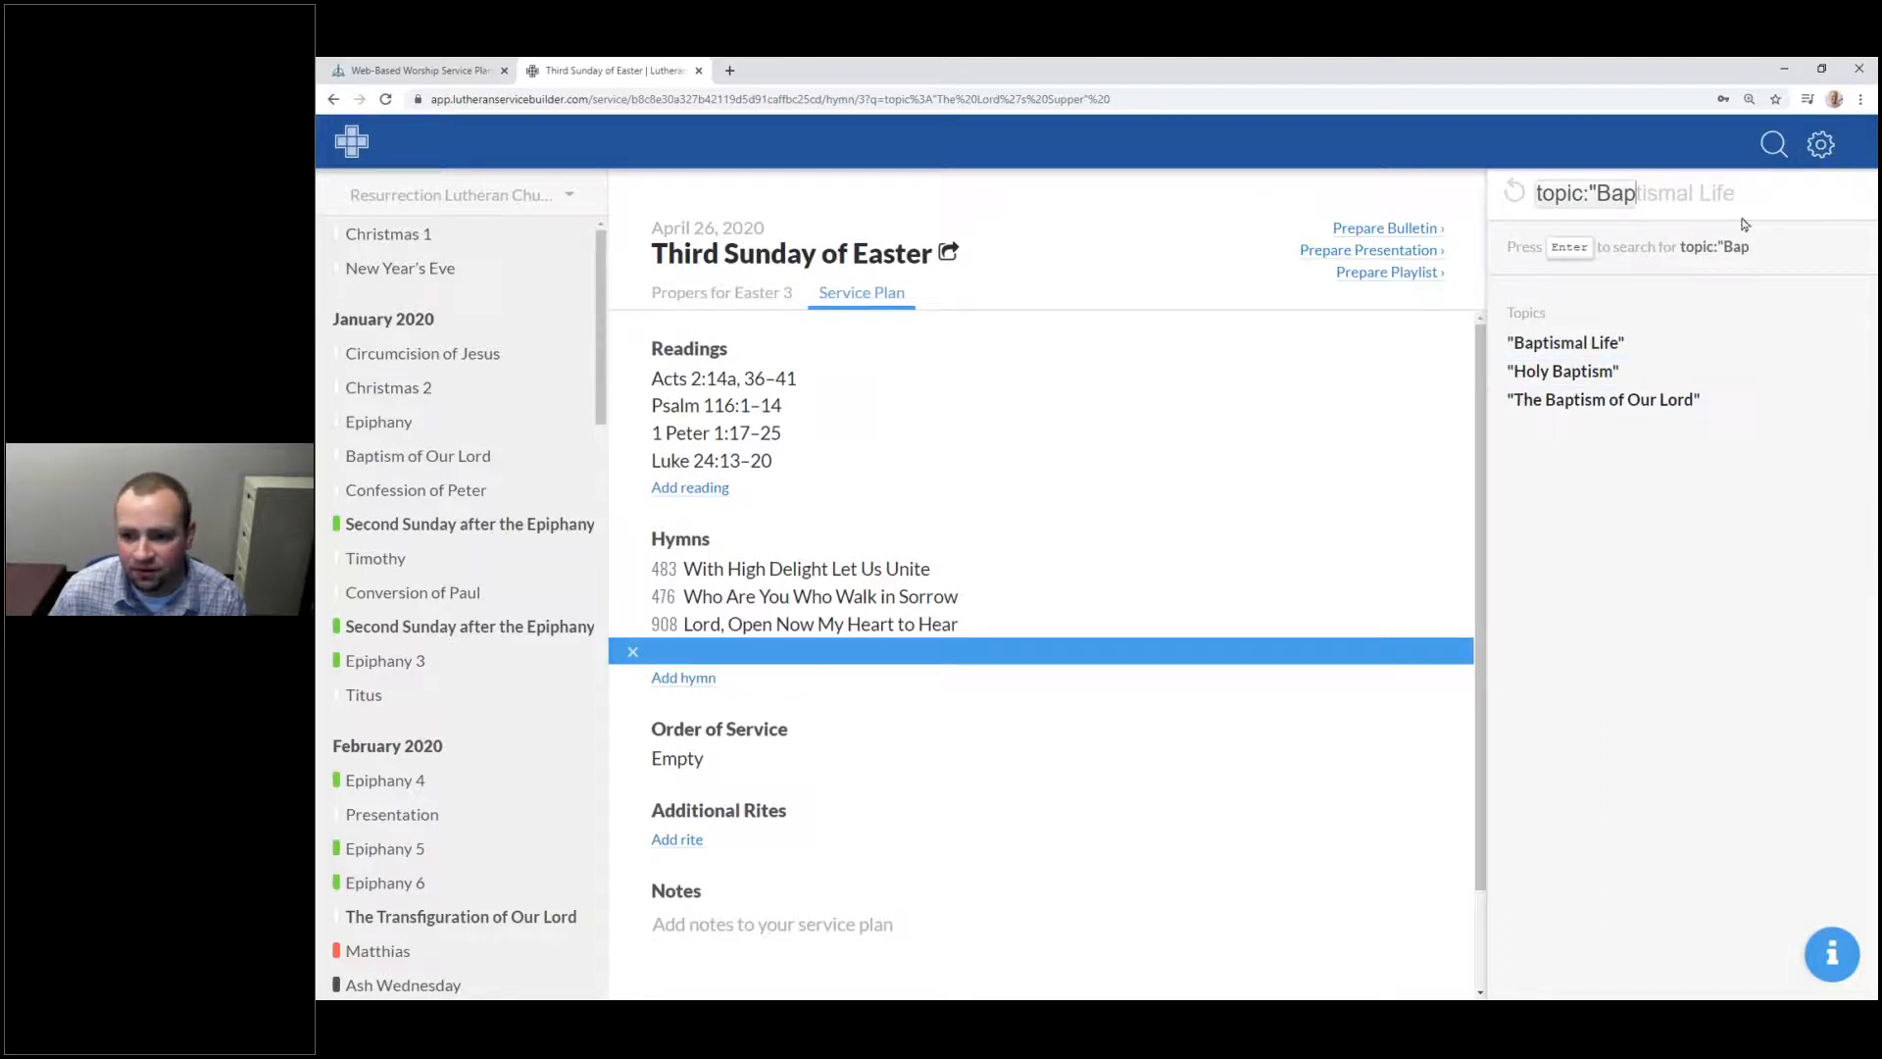
pyautogui.press('BackSpace')
pyautogui.press('BackSpace')
pyautogui.press('BackSpace')
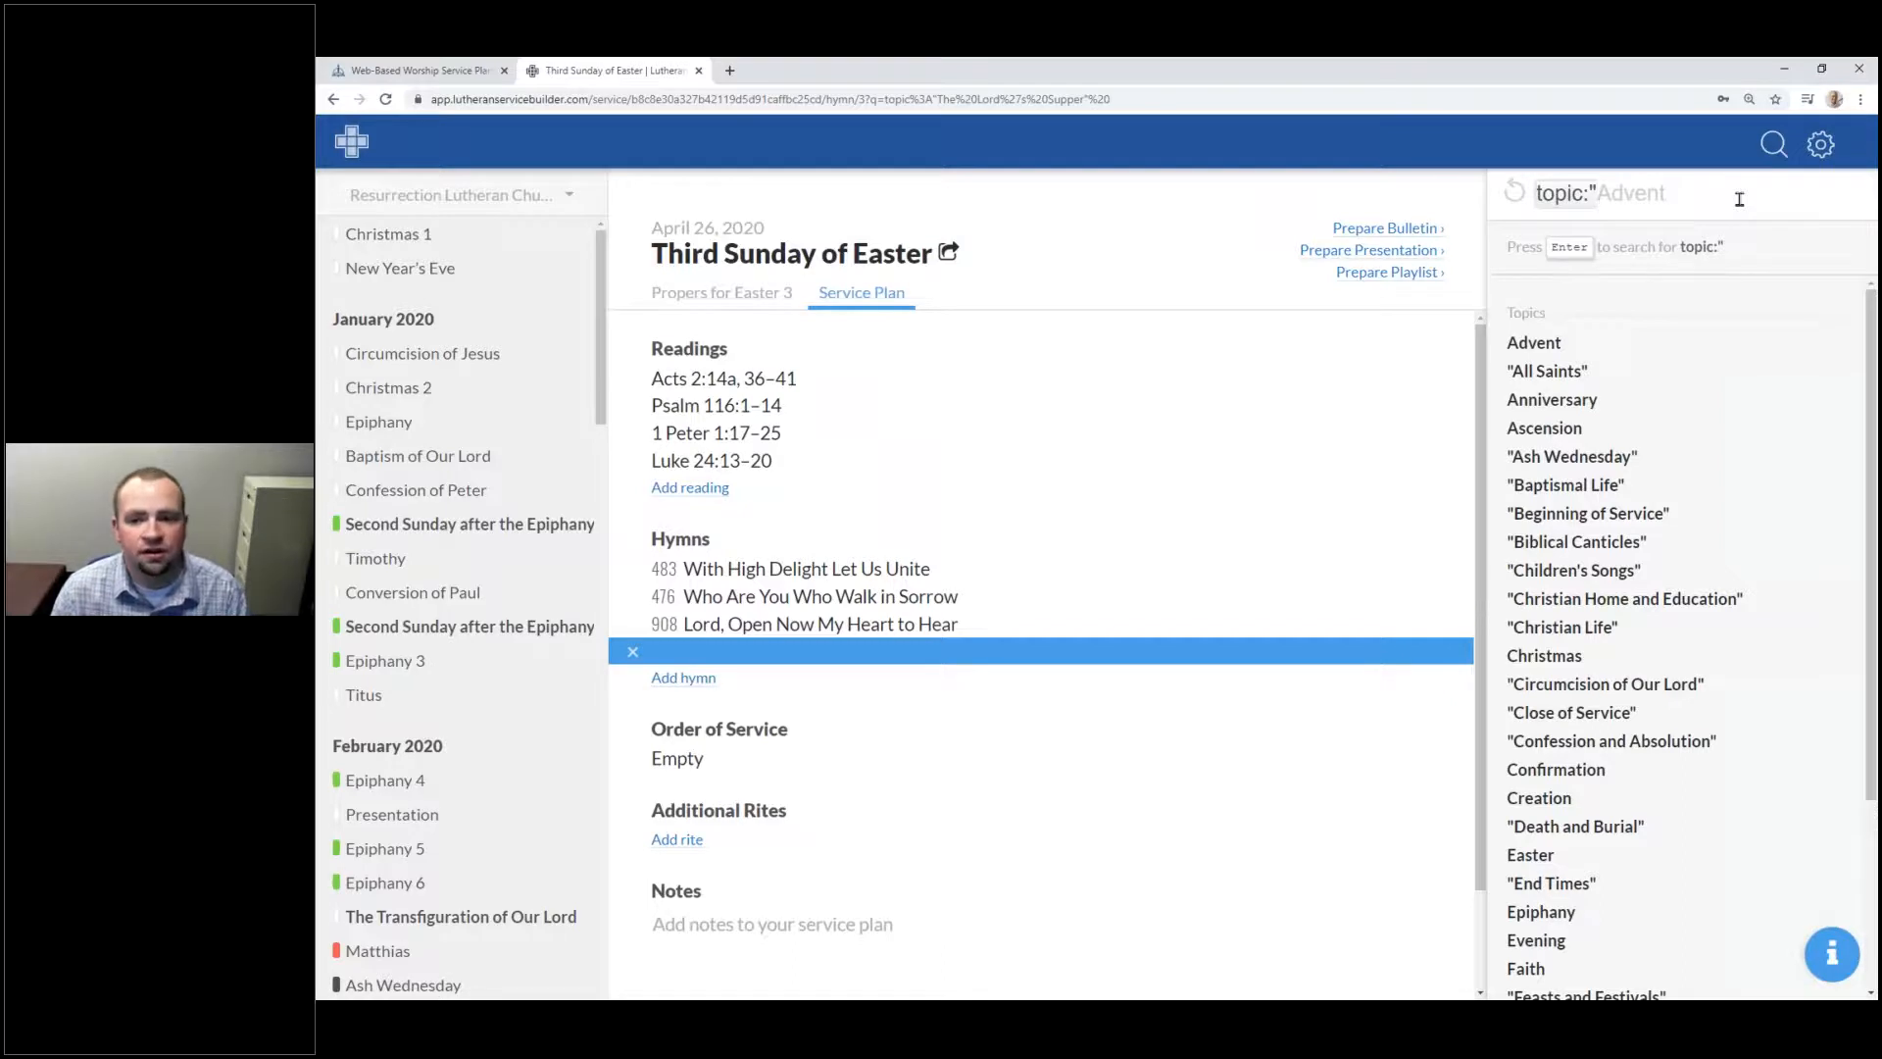
# Step: Clear the whole query and begin an exact-title search with an opening quote mark
pyautogui.hotkey('ctrl', 'a')
pyautogui.press('BackSpace')
pyautogui.write('"')
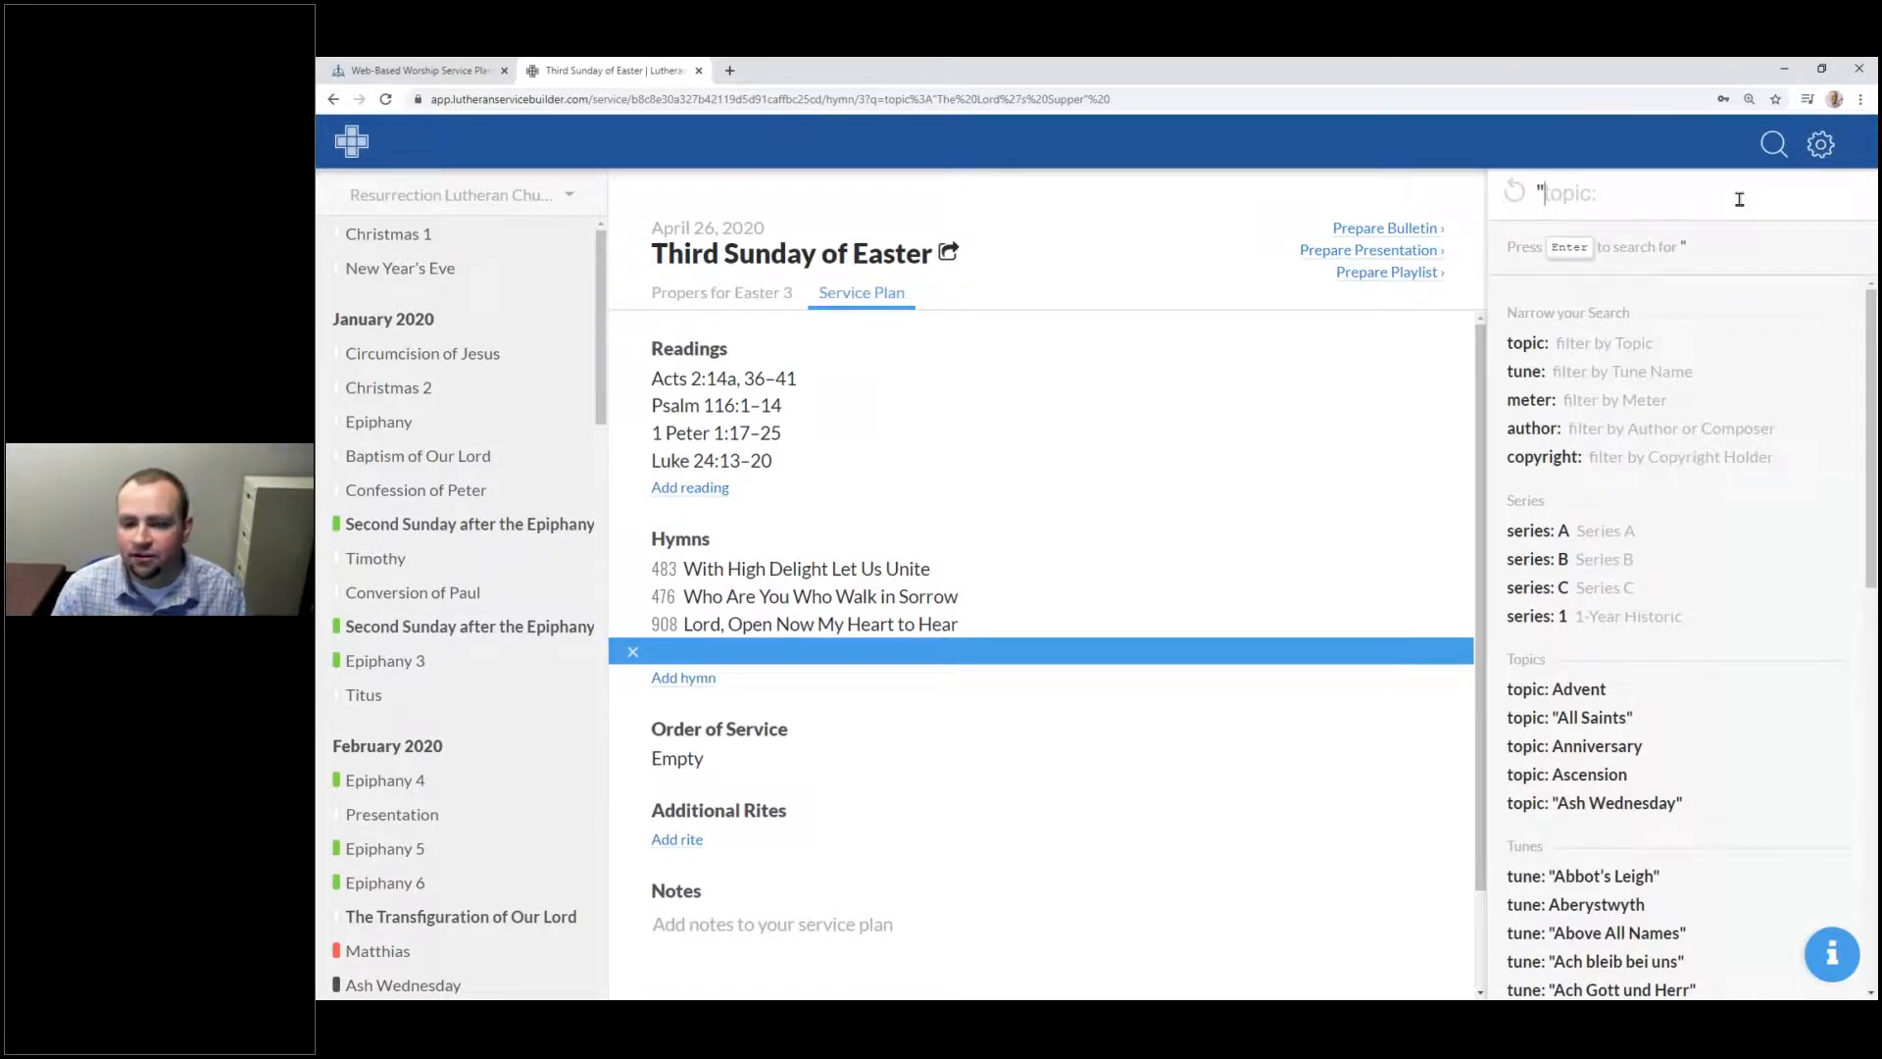
# Step: Search for 'Thy Strong Word', placing hymn 578 in the fourth slot, then clear the search
pyautogui.write('Thy Strong Wor')
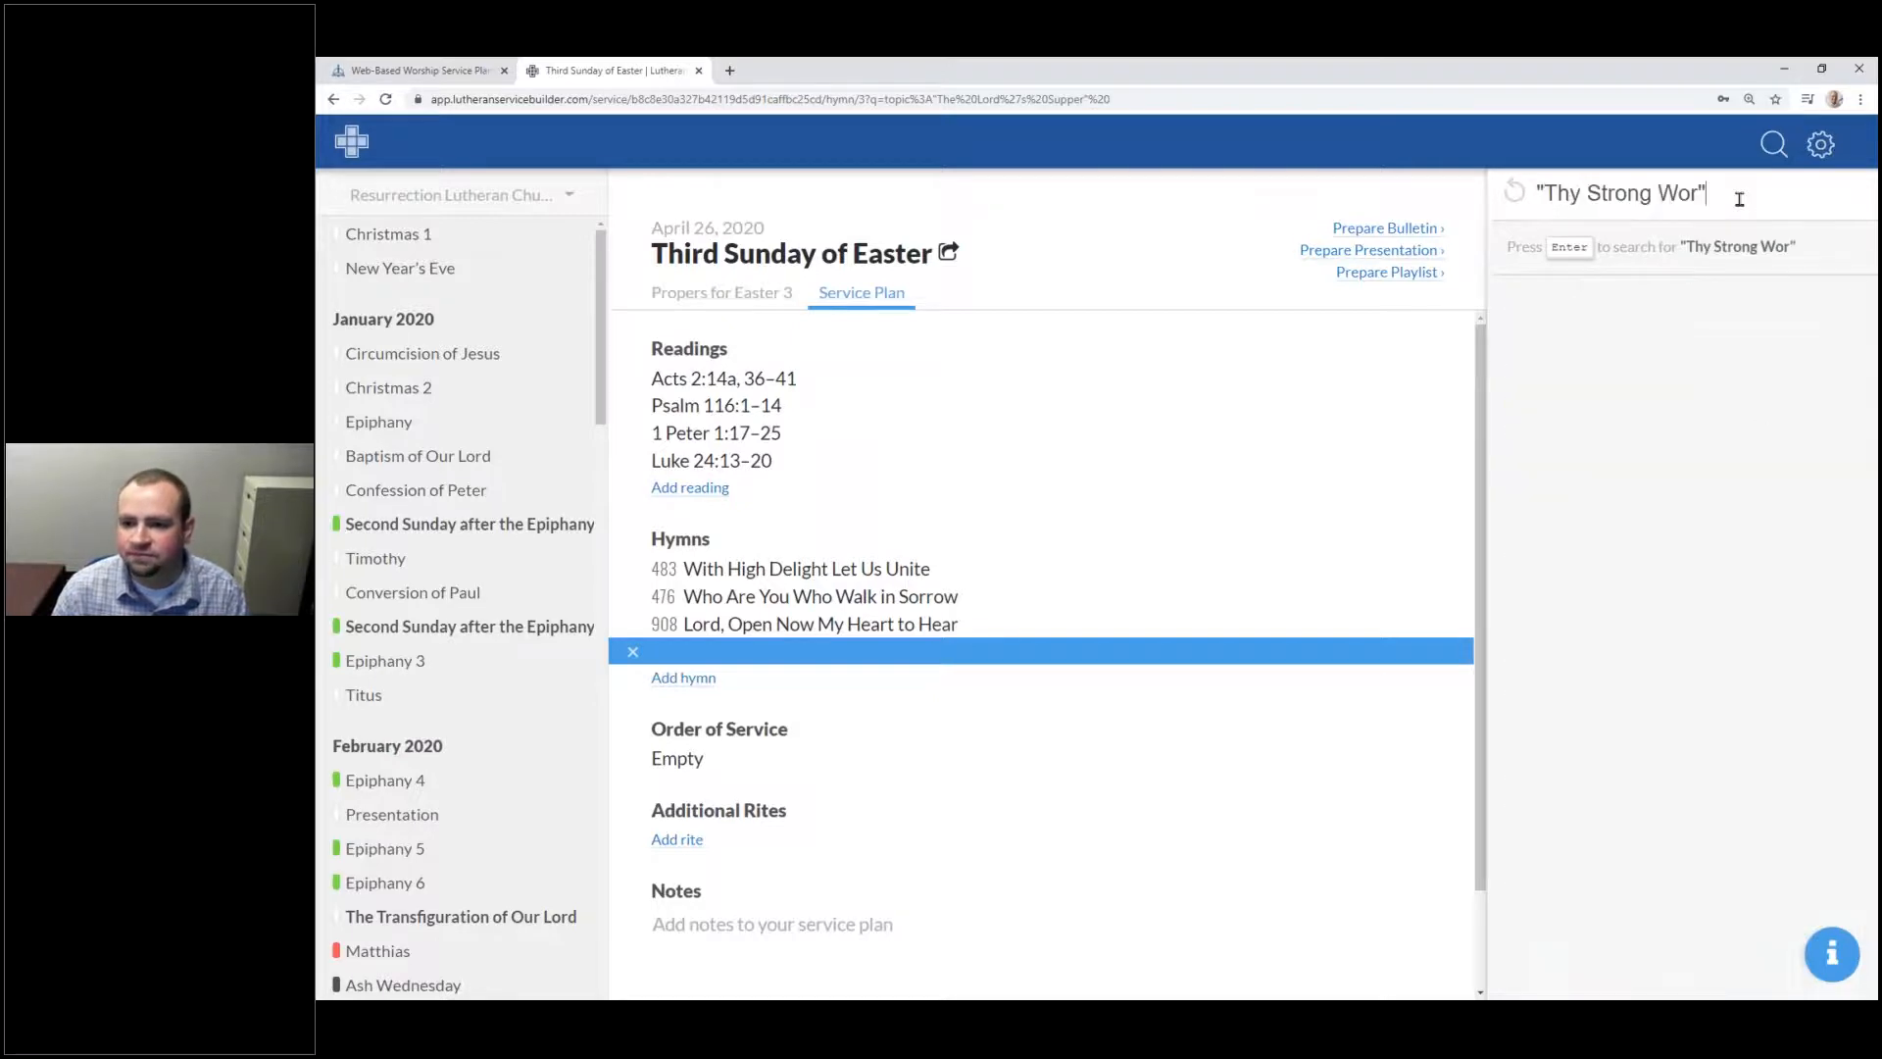
pyautogui.write('d')
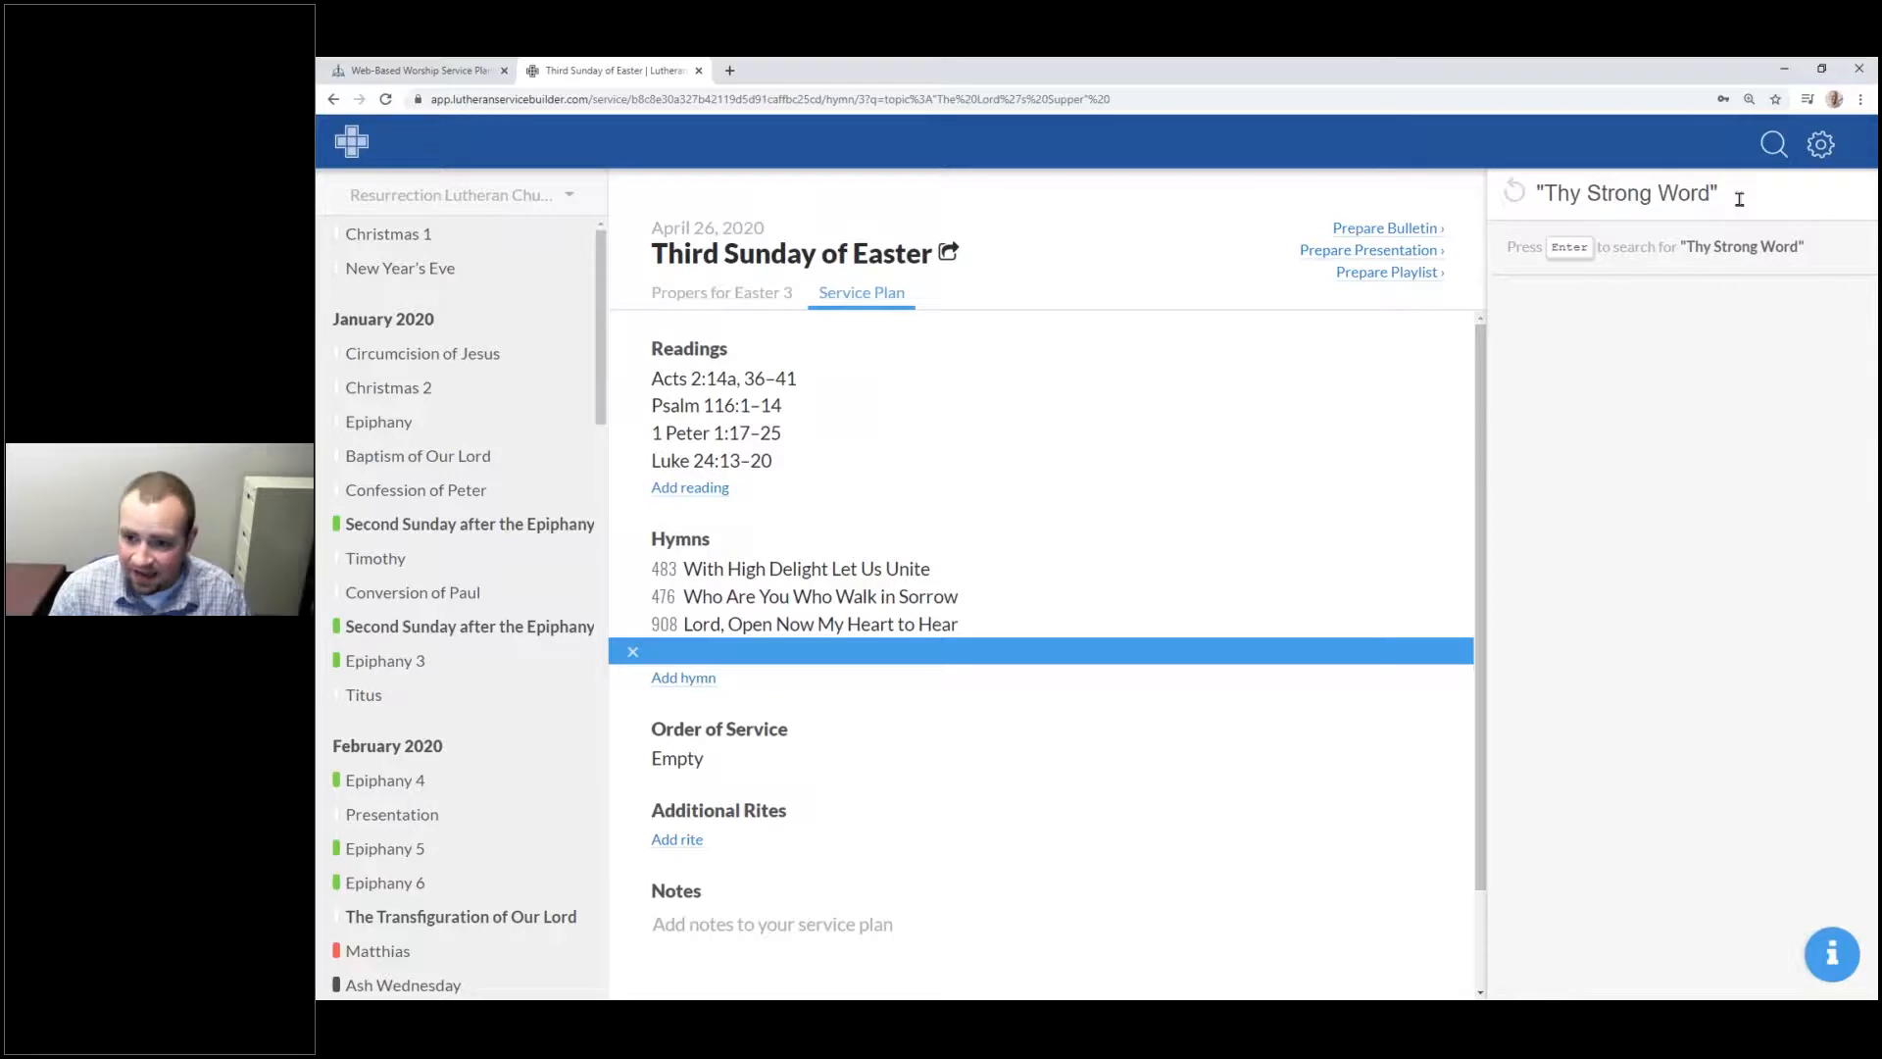
pyautogui.press('Return')
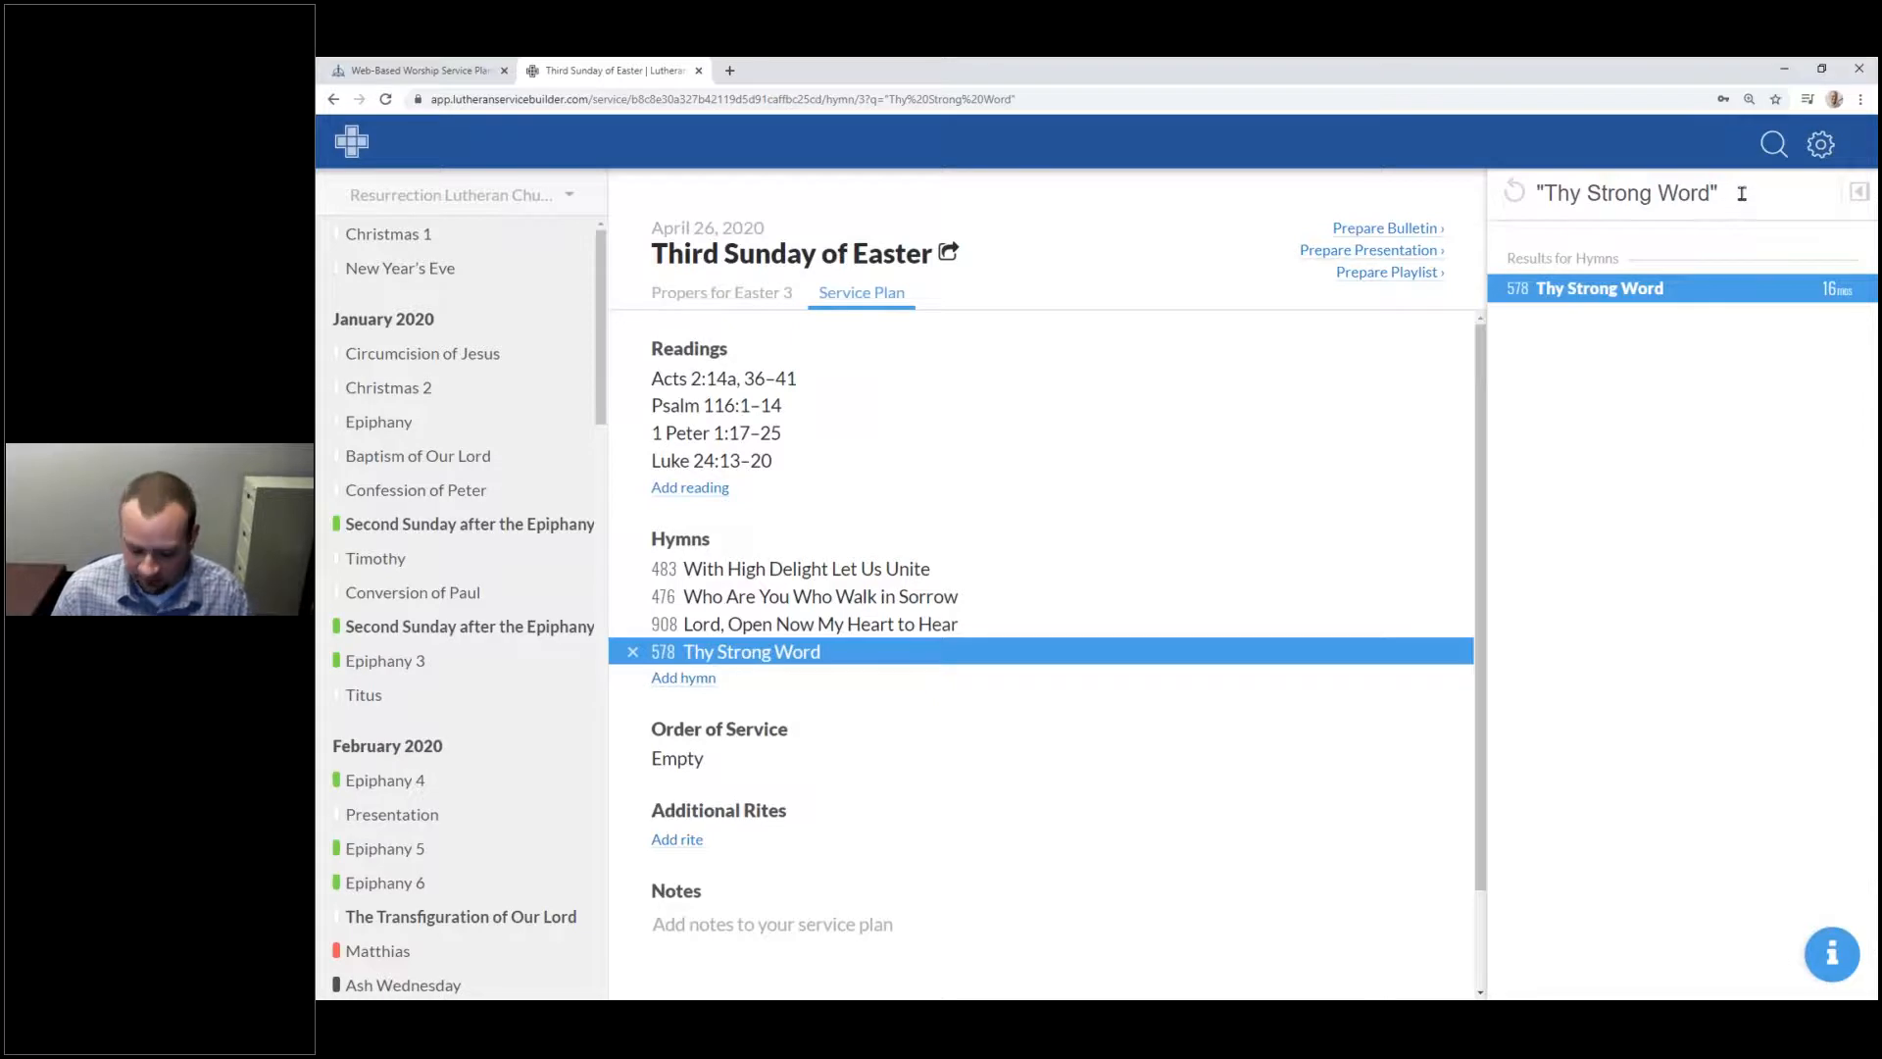
pyautogui.click(1549, 196)
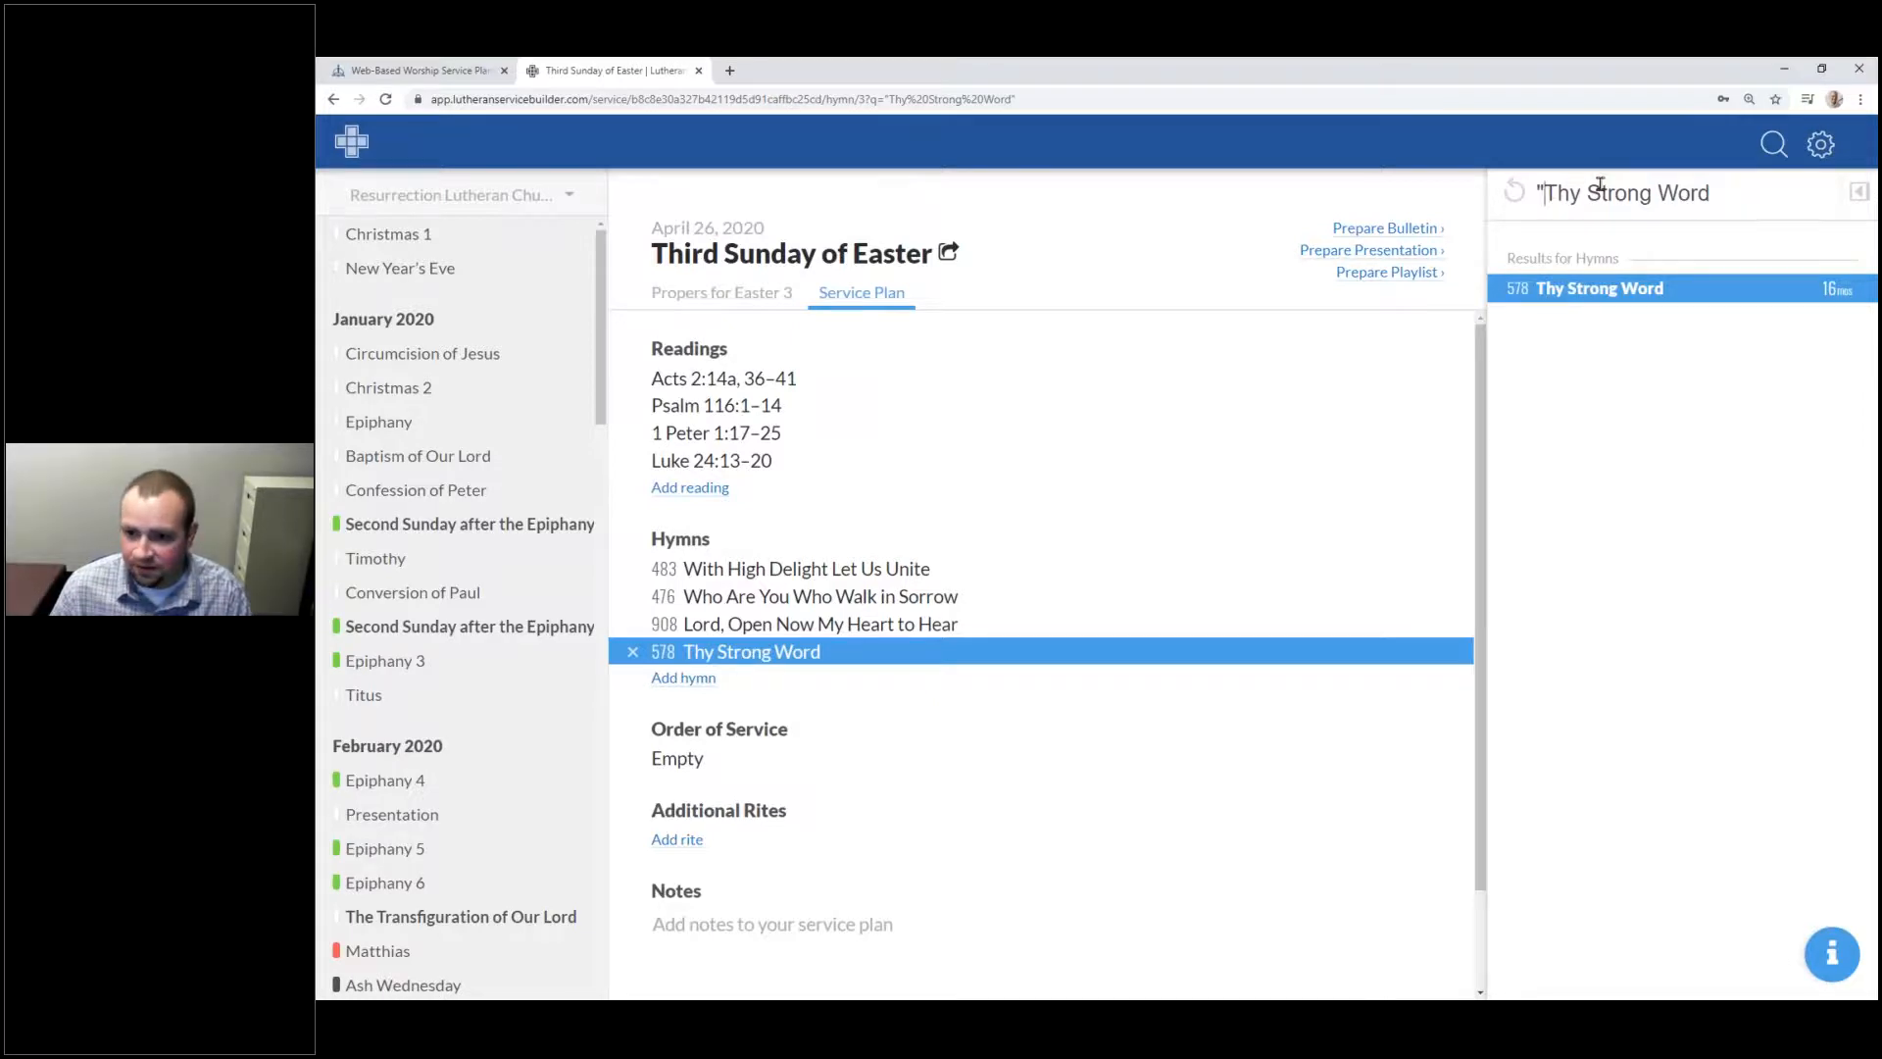
pyautogui.press('BackSpace')
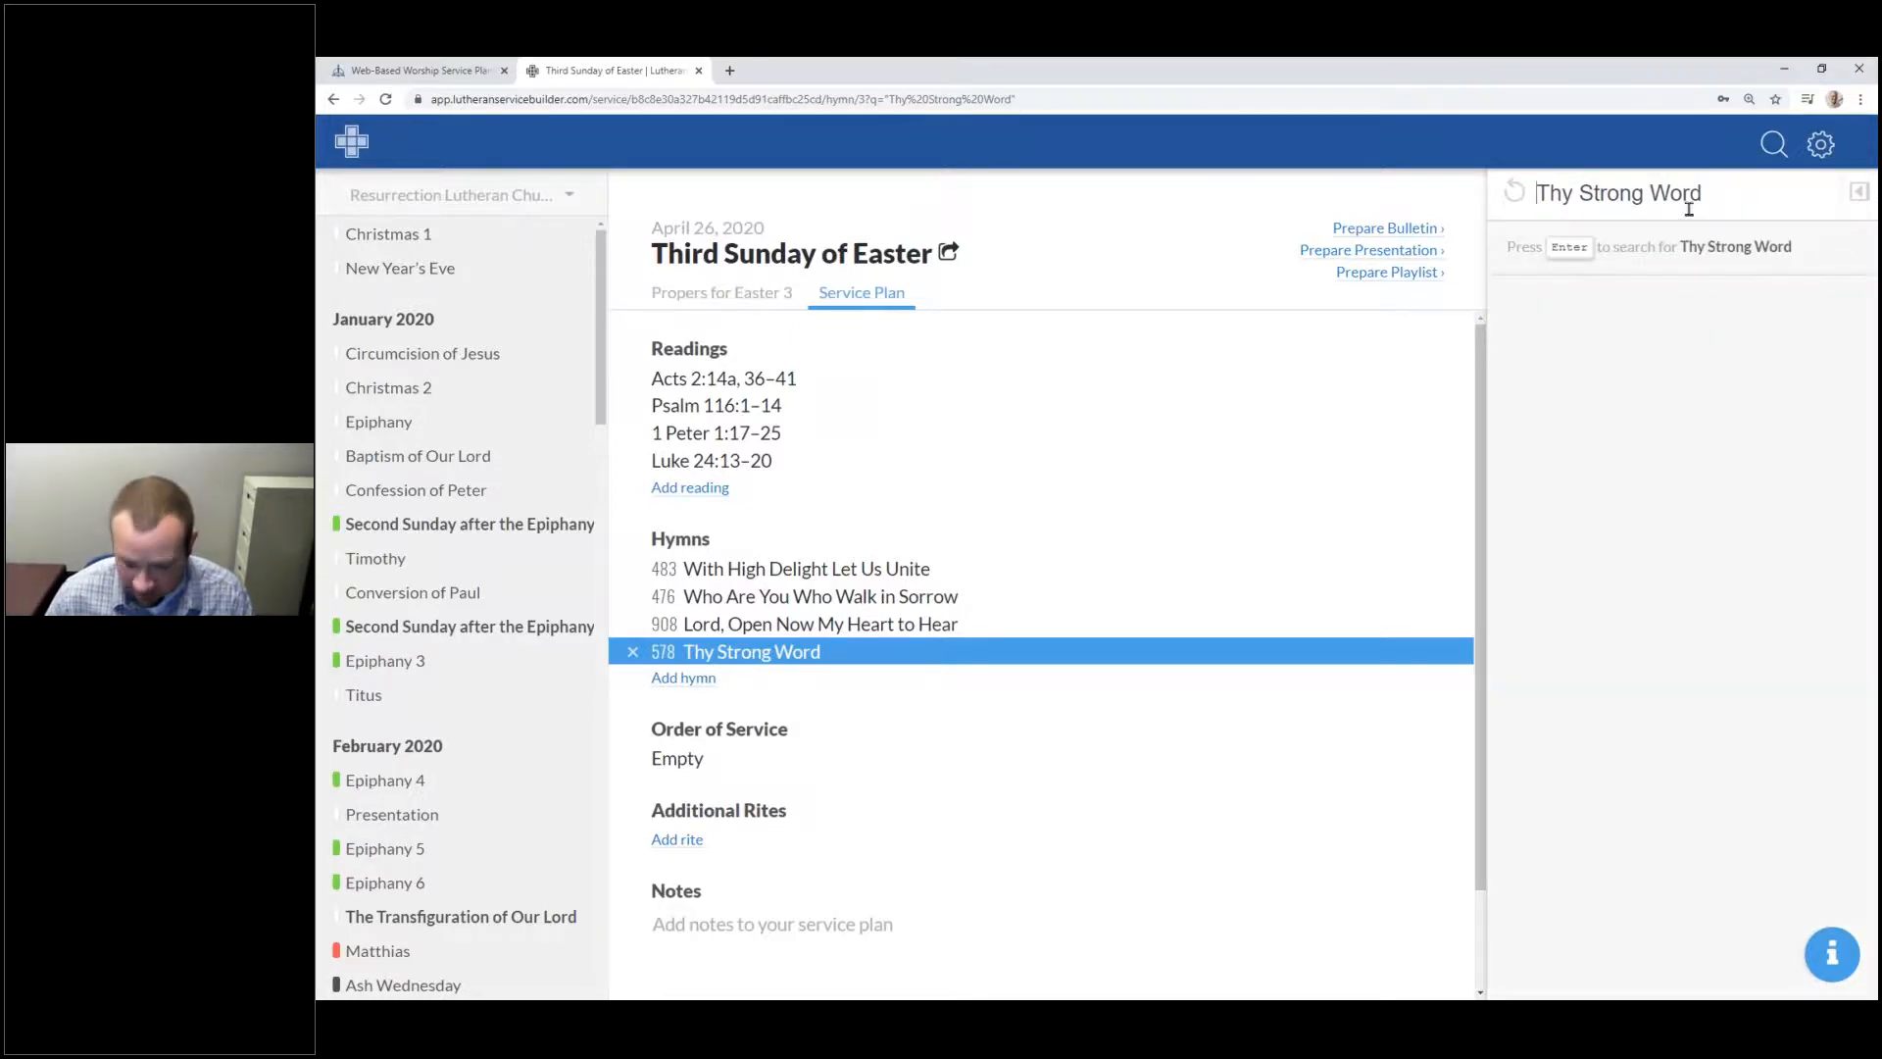
pyautogui.press('Return')
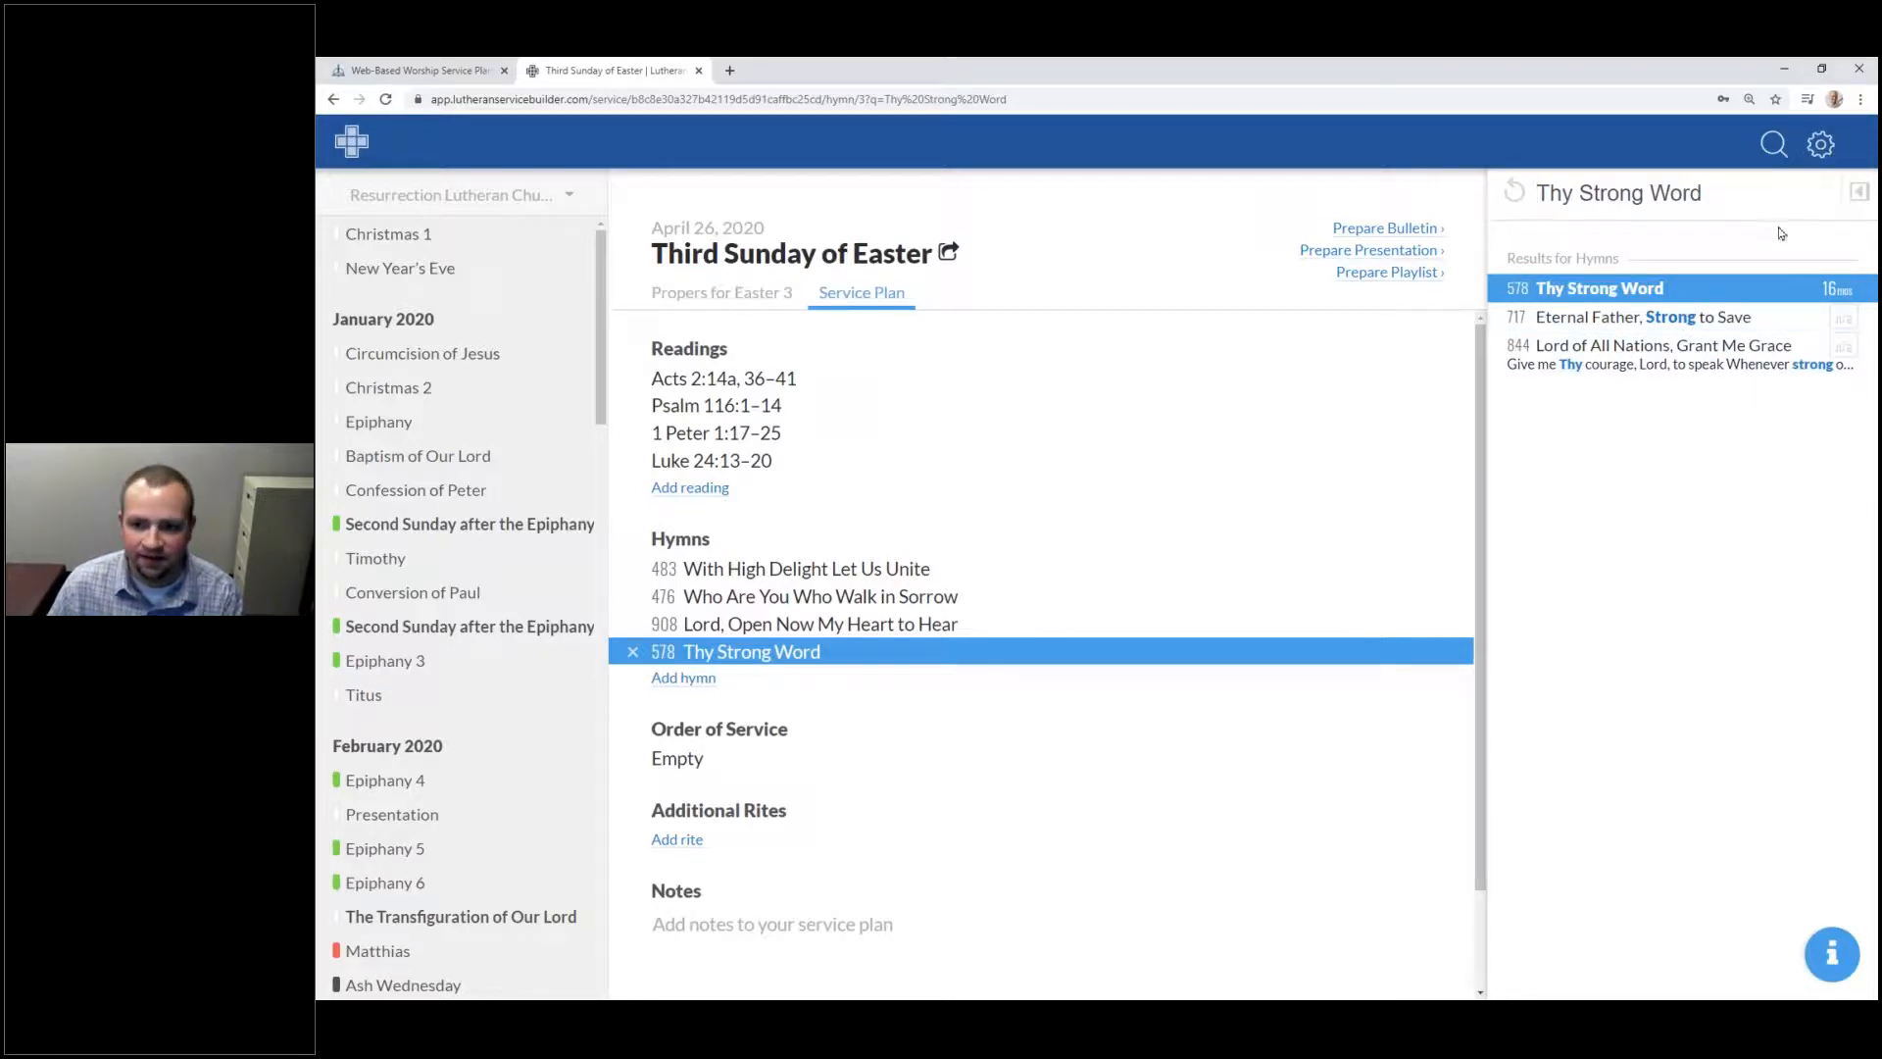
pyautogui.click(1515, 191)
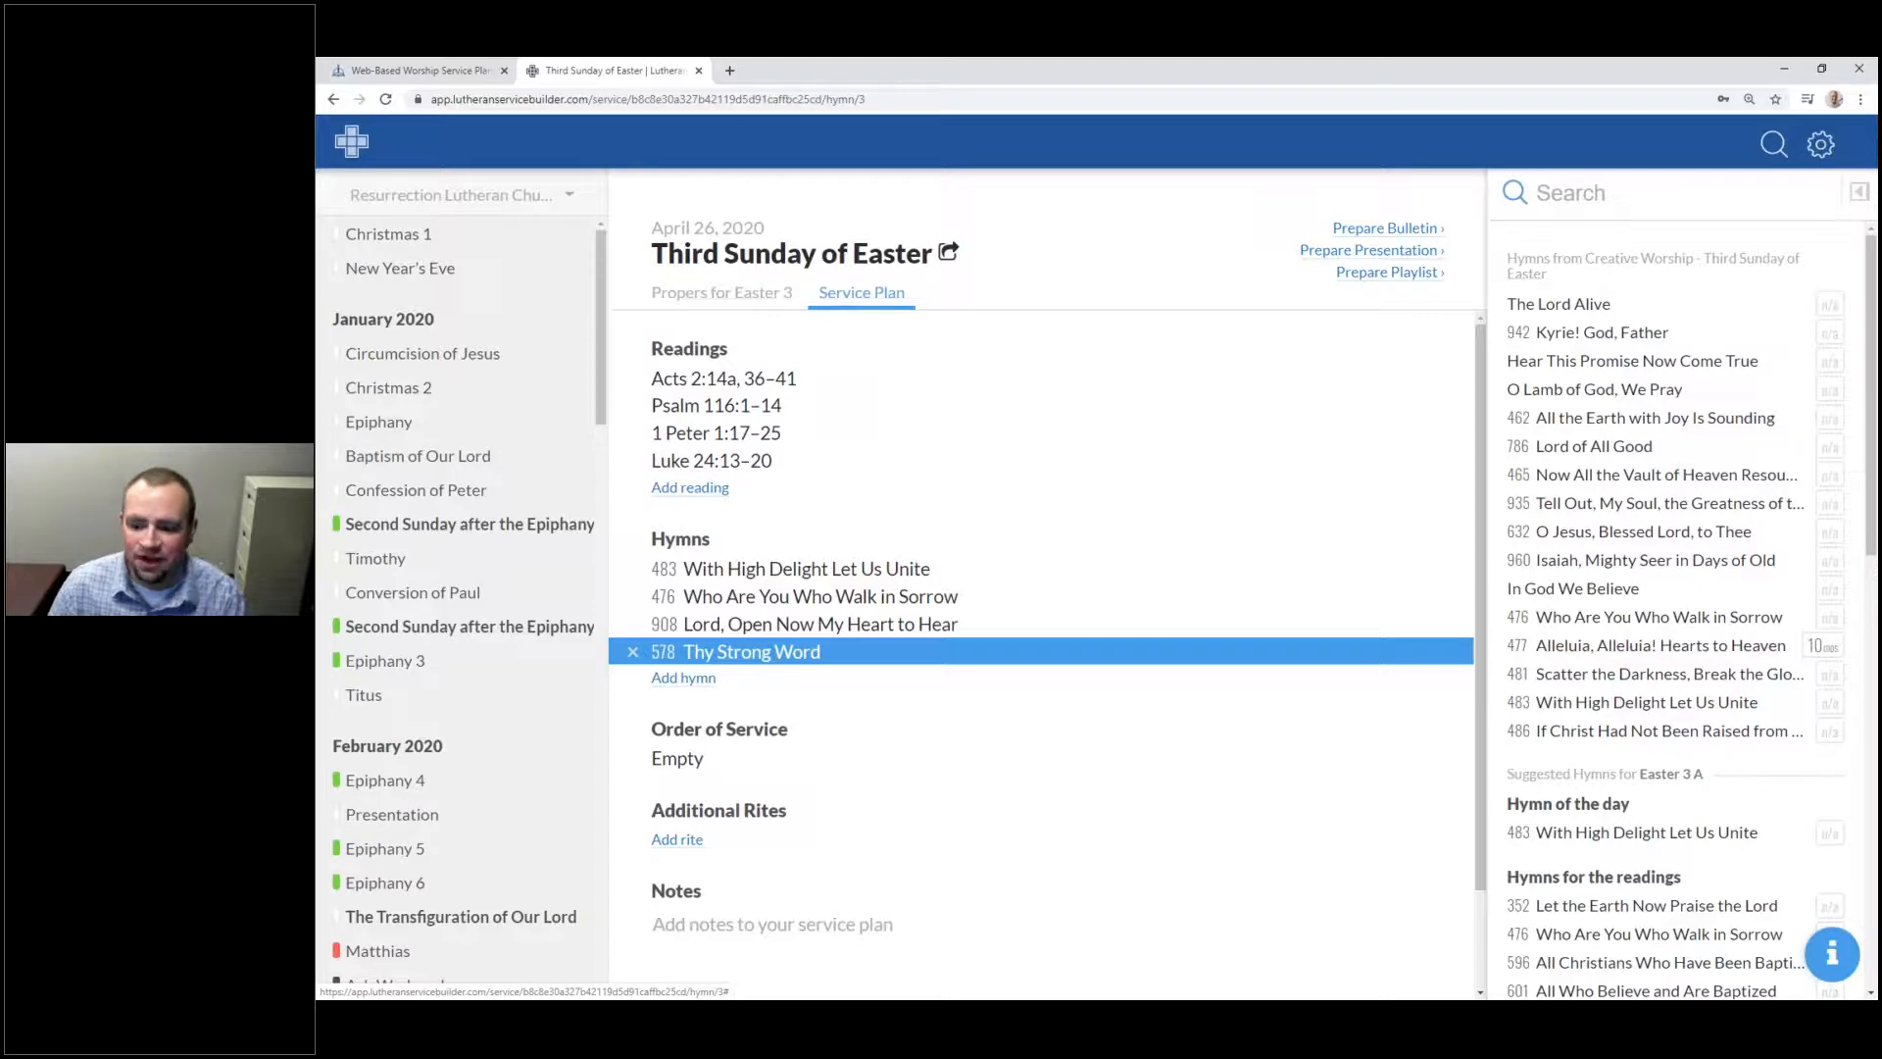
# Step: Choose Service of Prayer and Preaching as the order of service and scroll through its preview
pyautogui.click(723, 763)
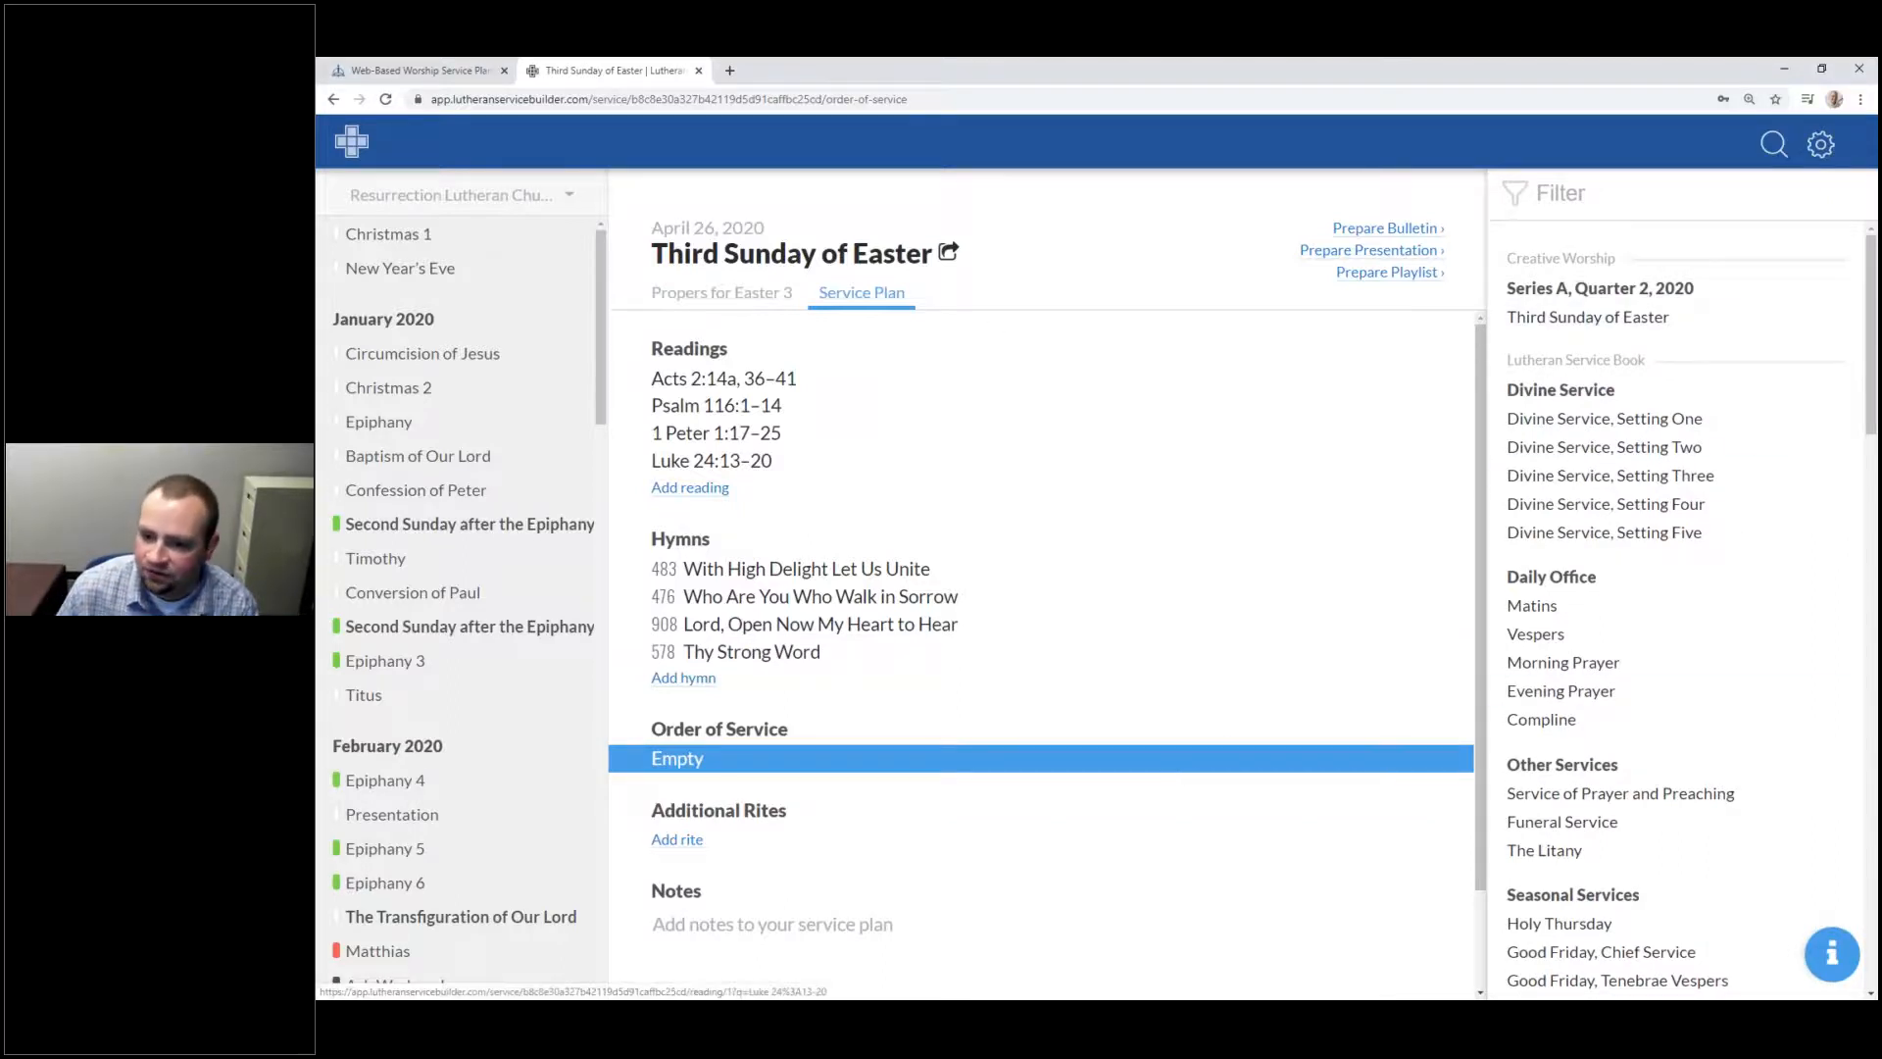
pyautogui.moveTo(1870, 290)
pyautogui.mouseDown()
pyautogui.moveTo(1870, 358)
pyautogui.moveTo(1870, 291)
pyautogui.mouseUp()
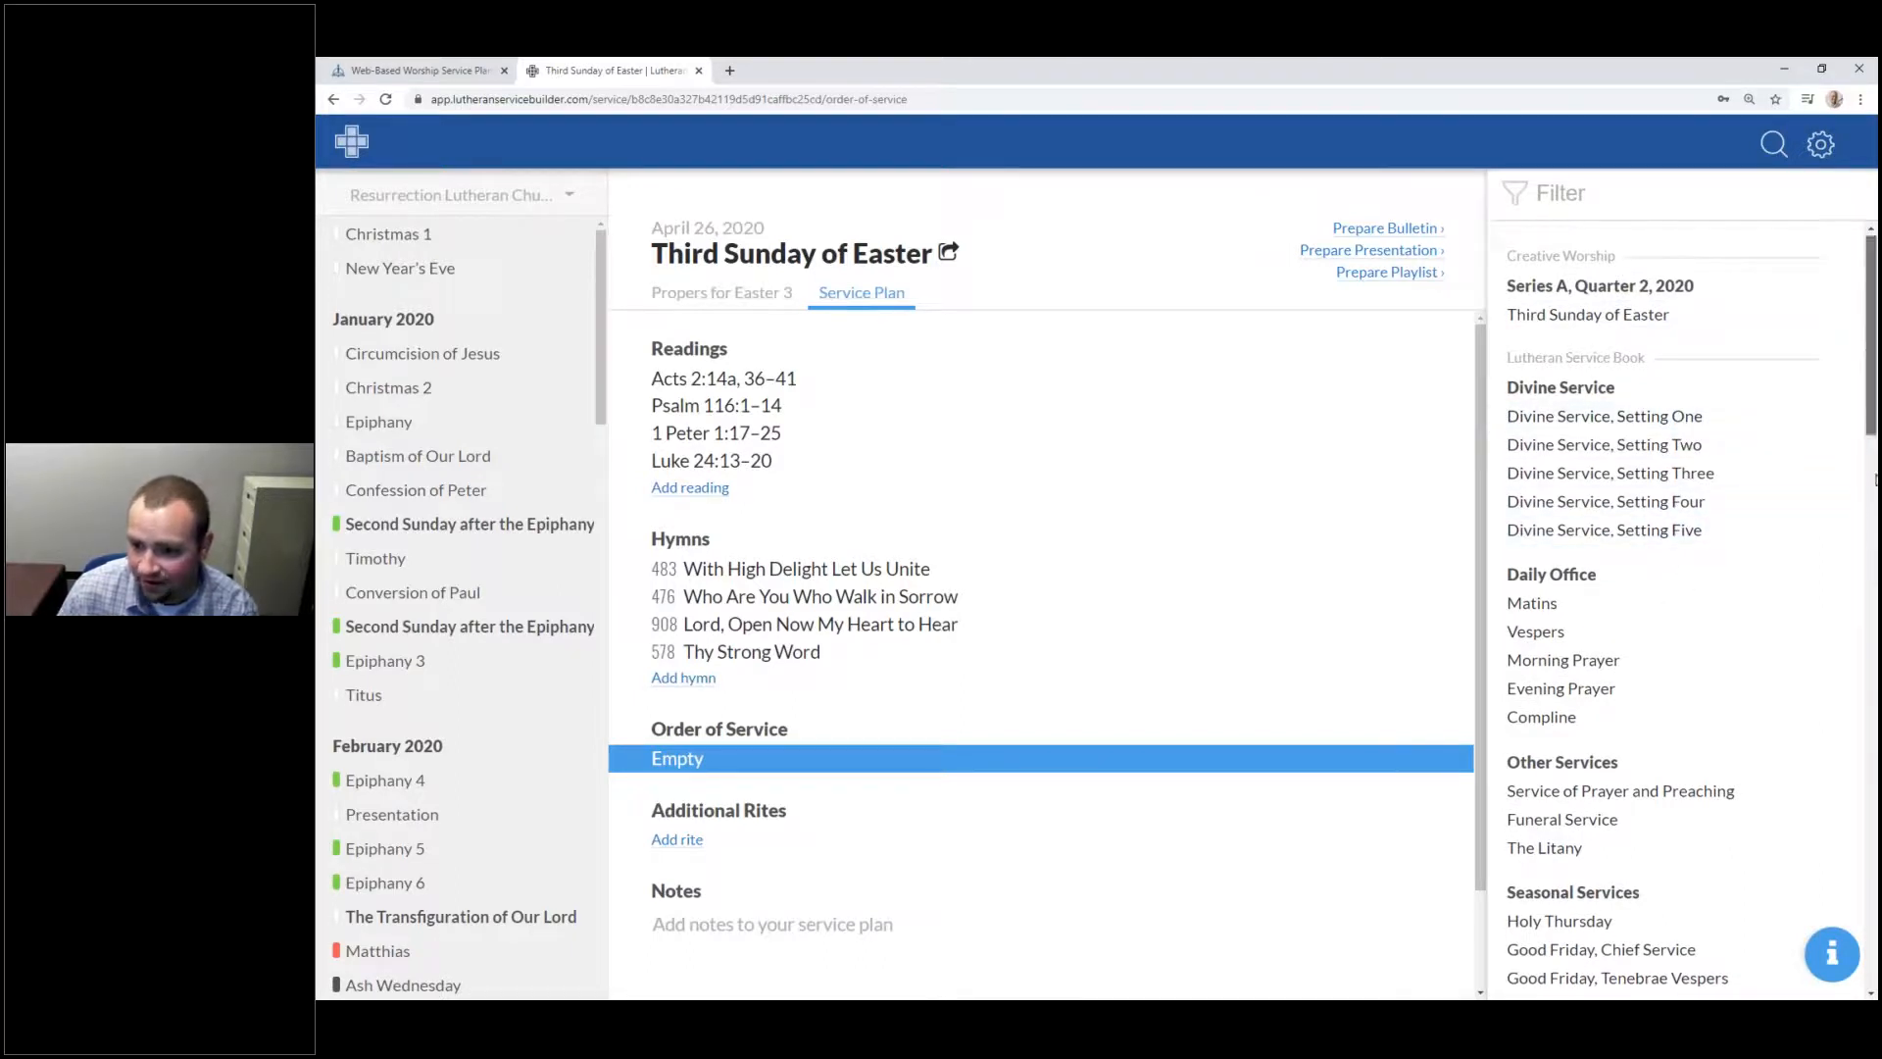
pyautogui.scroll(-3, 1875, 421)
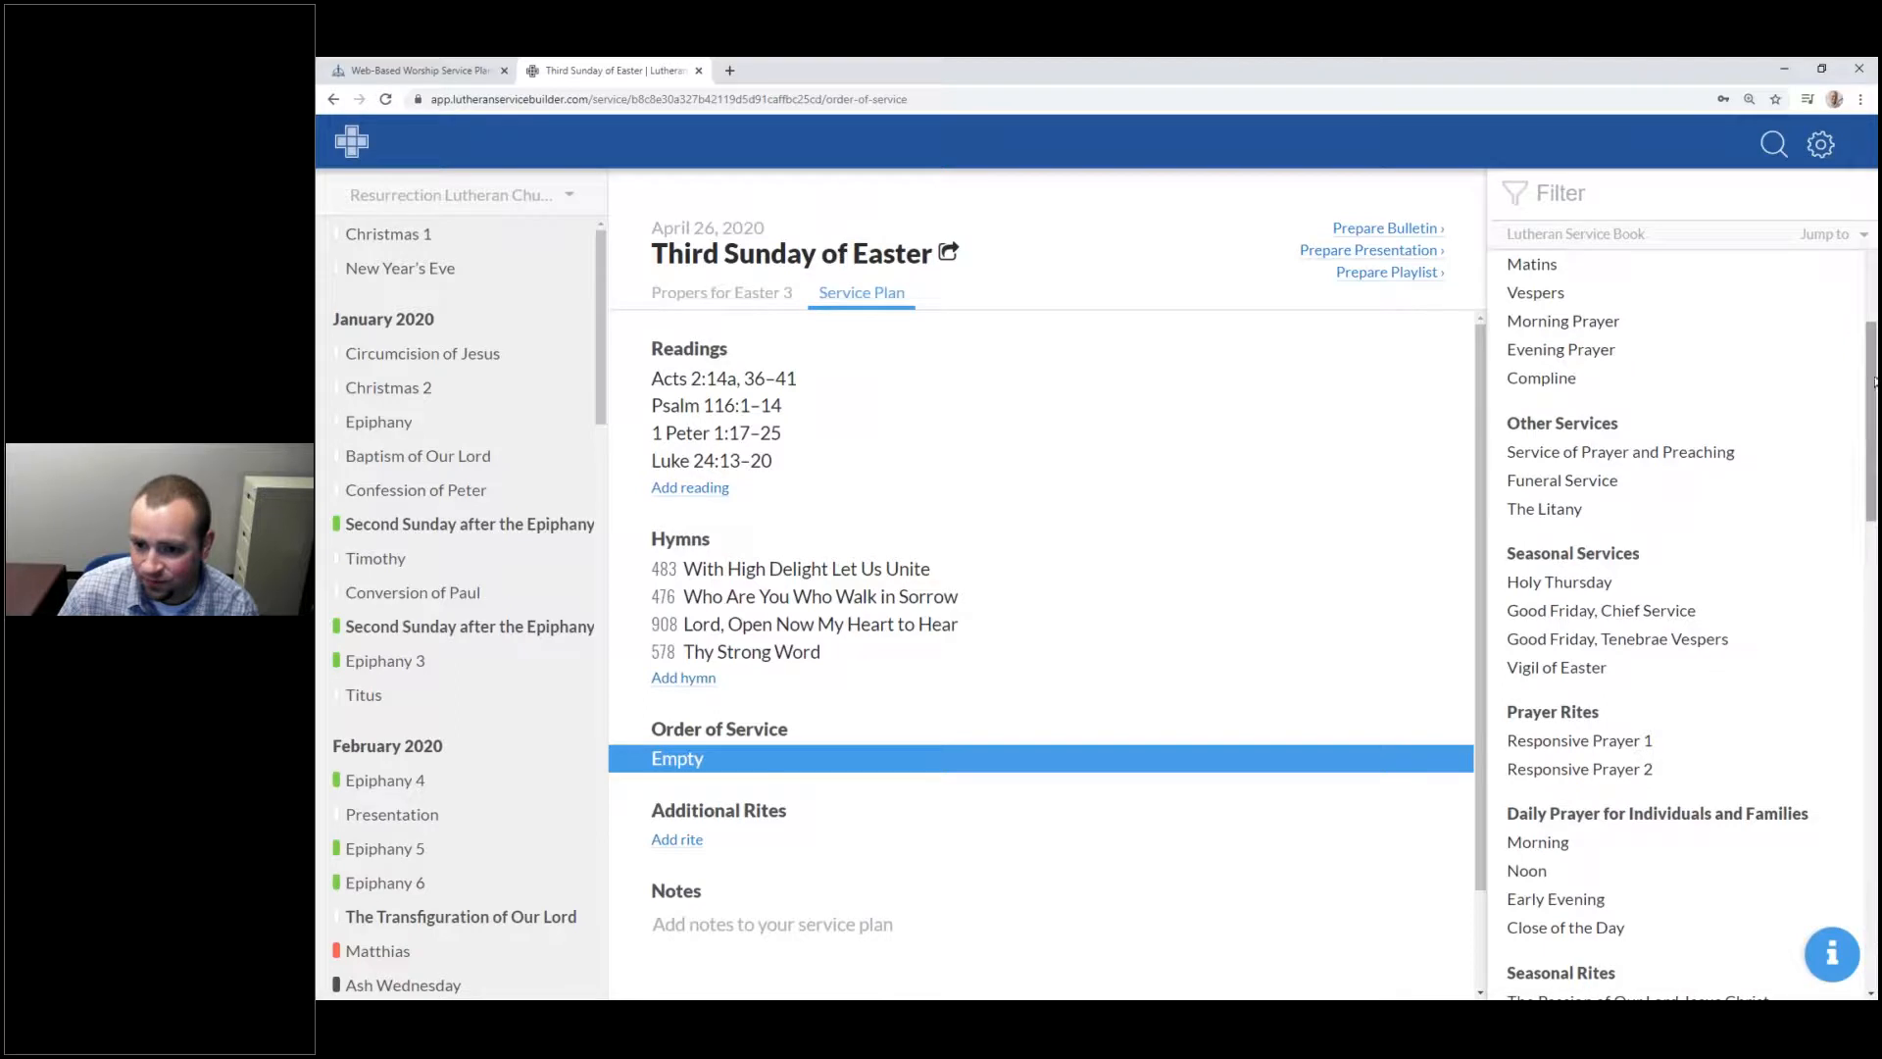
pyautogui.scroll(1, 1874, 383)
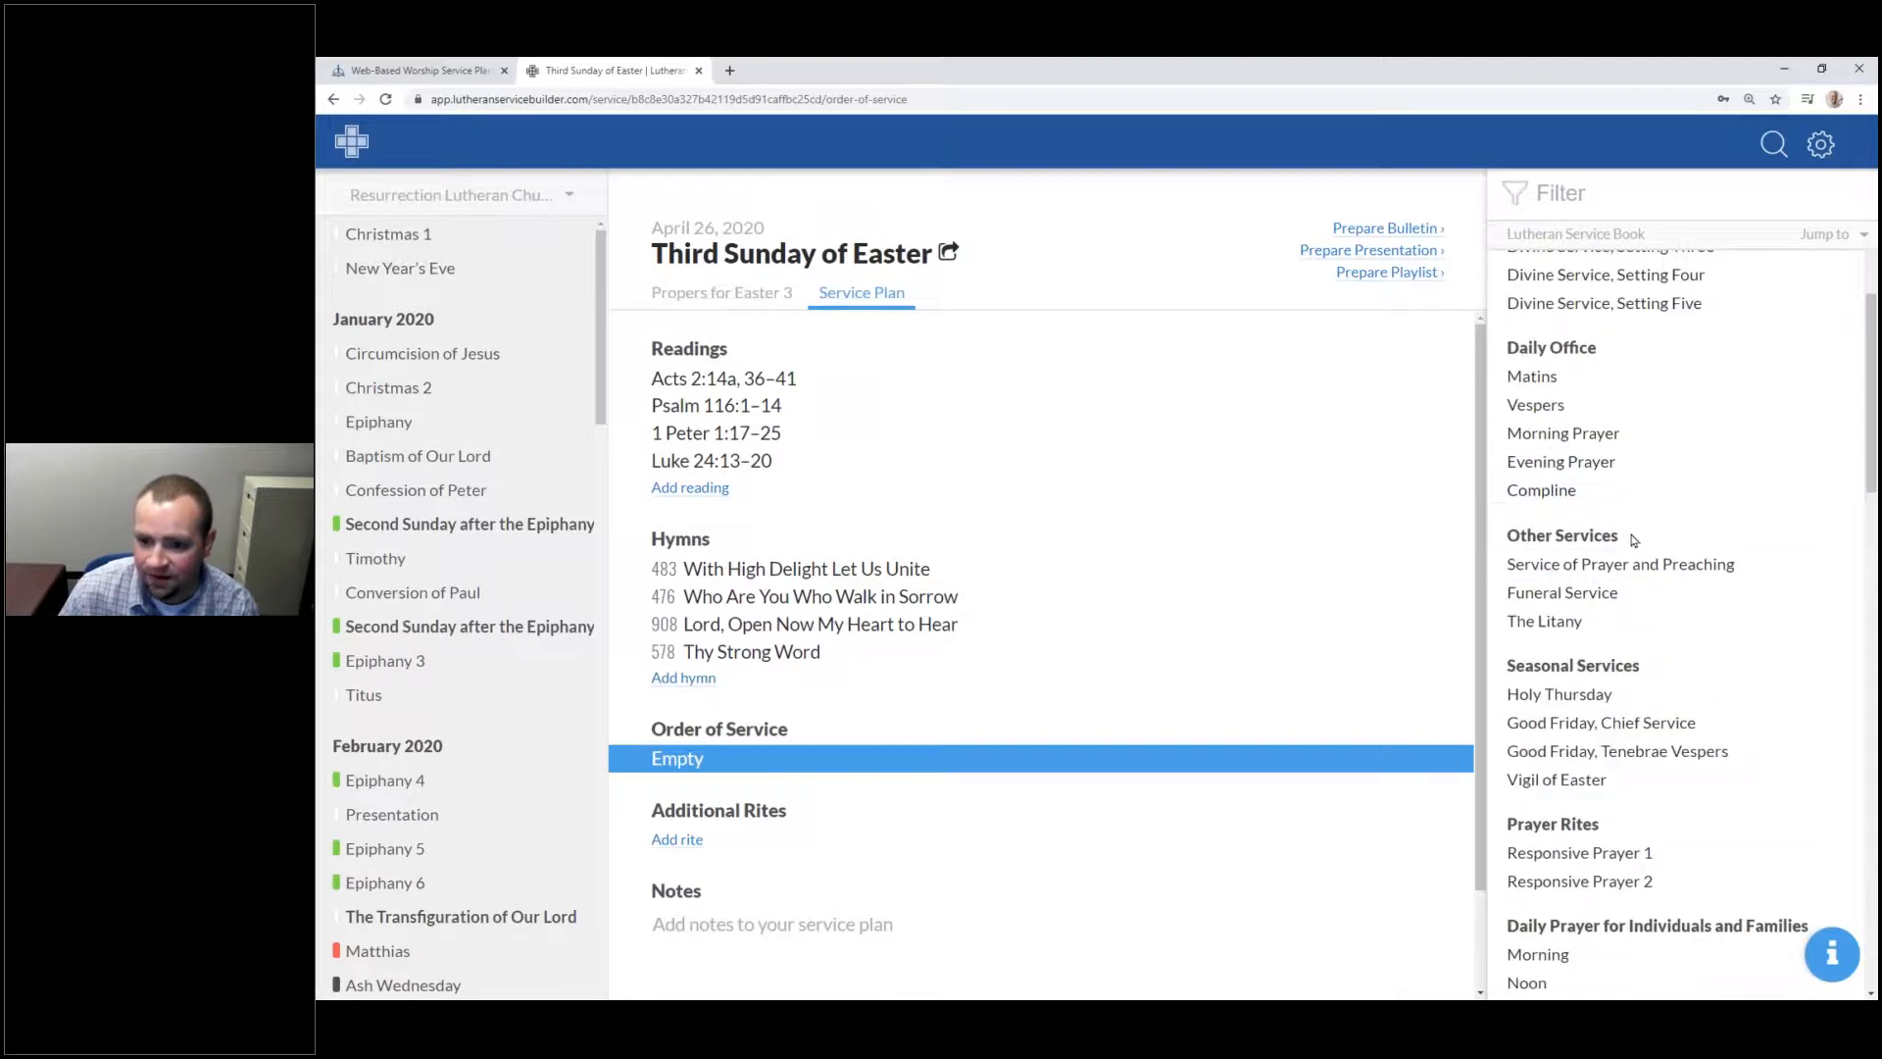
pyautogui.click(1635, 562)
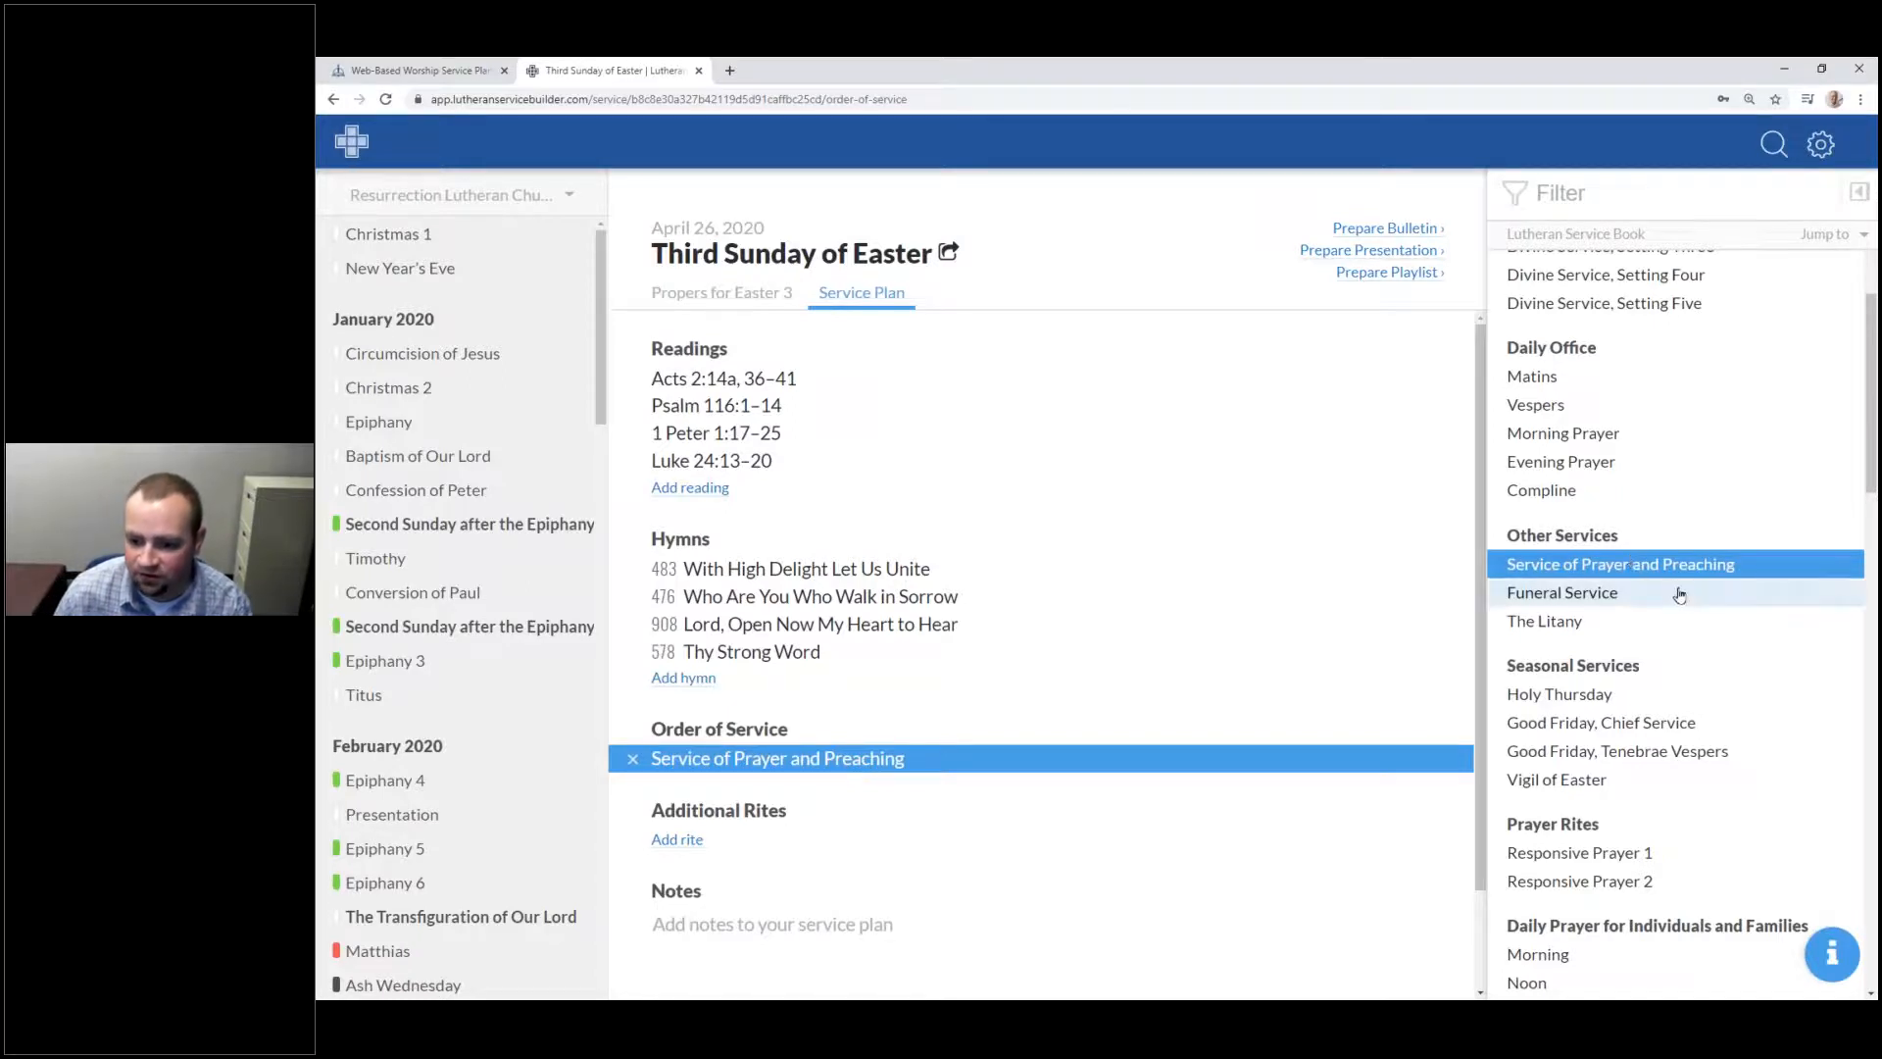
pyautogui.moveTo(1866, 446); pyautogui.dragTo(1831, 834)
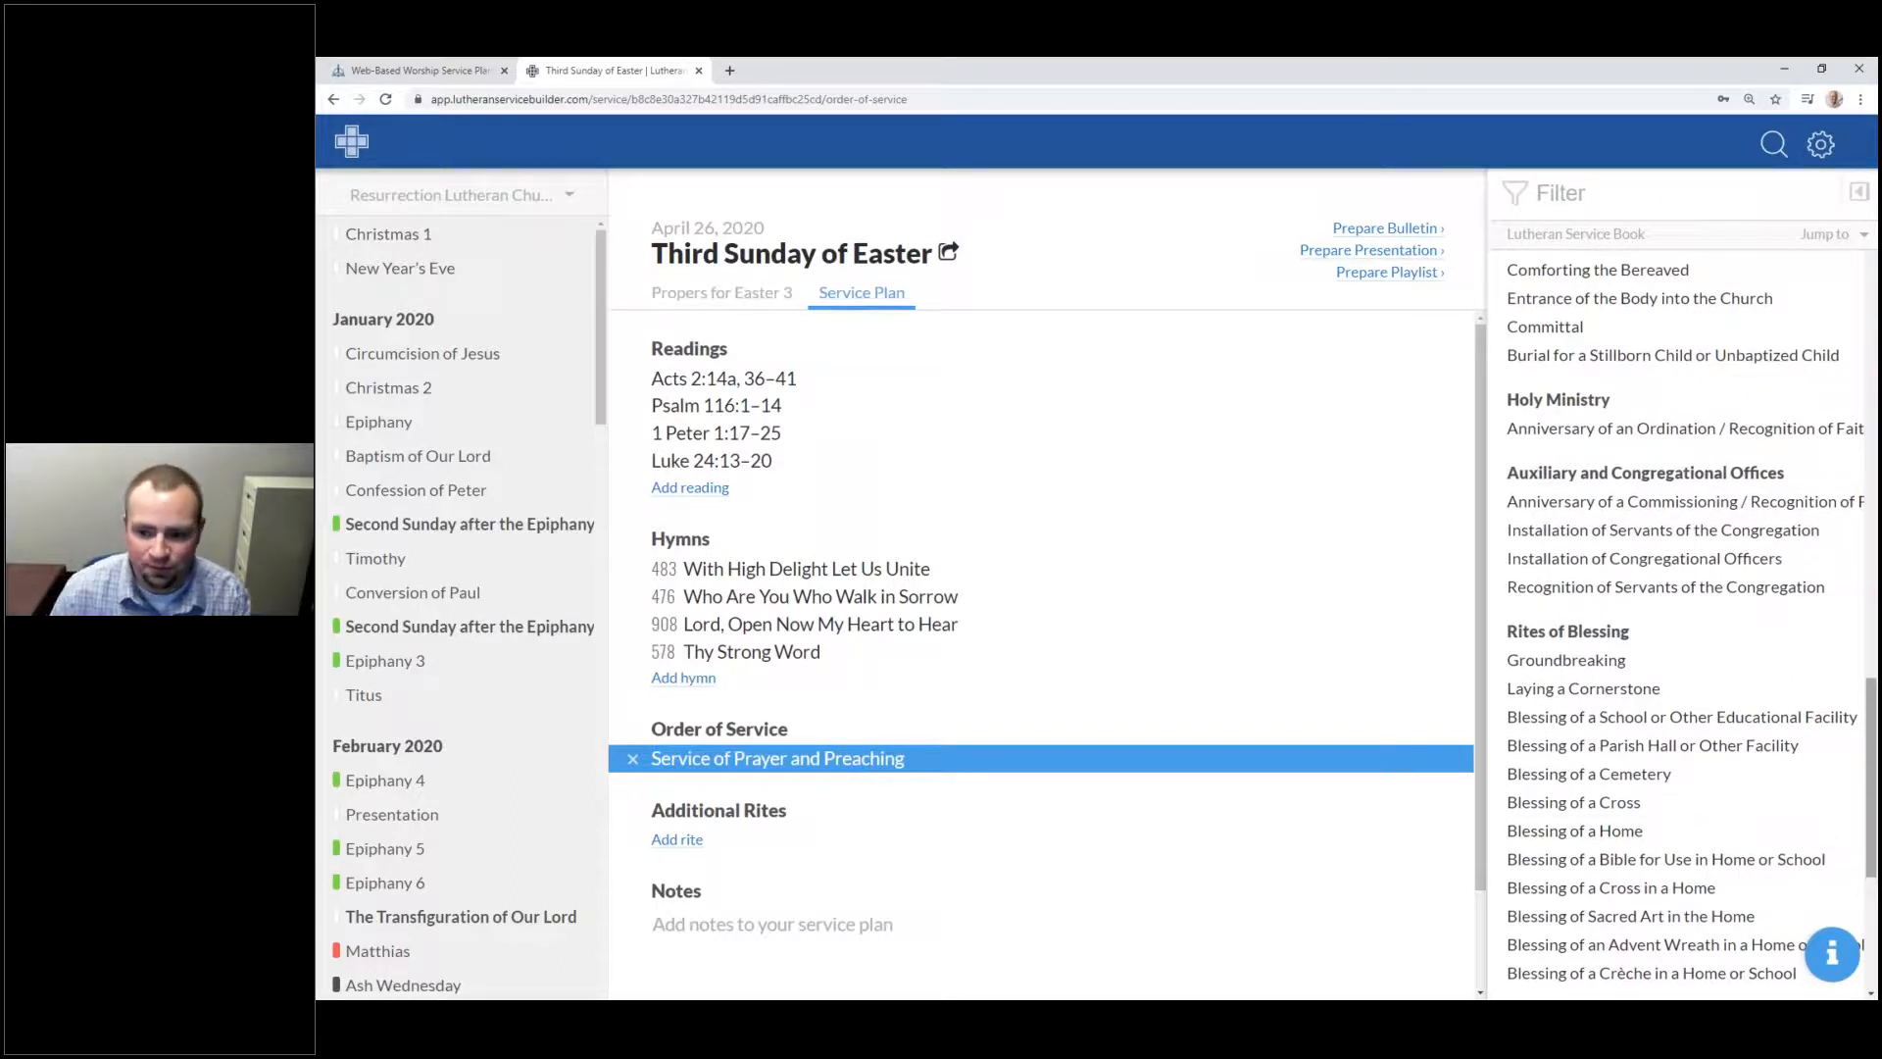
pyautogui.scroll(1, 1711, 910)
pyautogui.scroll(2, 1846, 600)
pyautogui.scroll(4, 1846, 600)
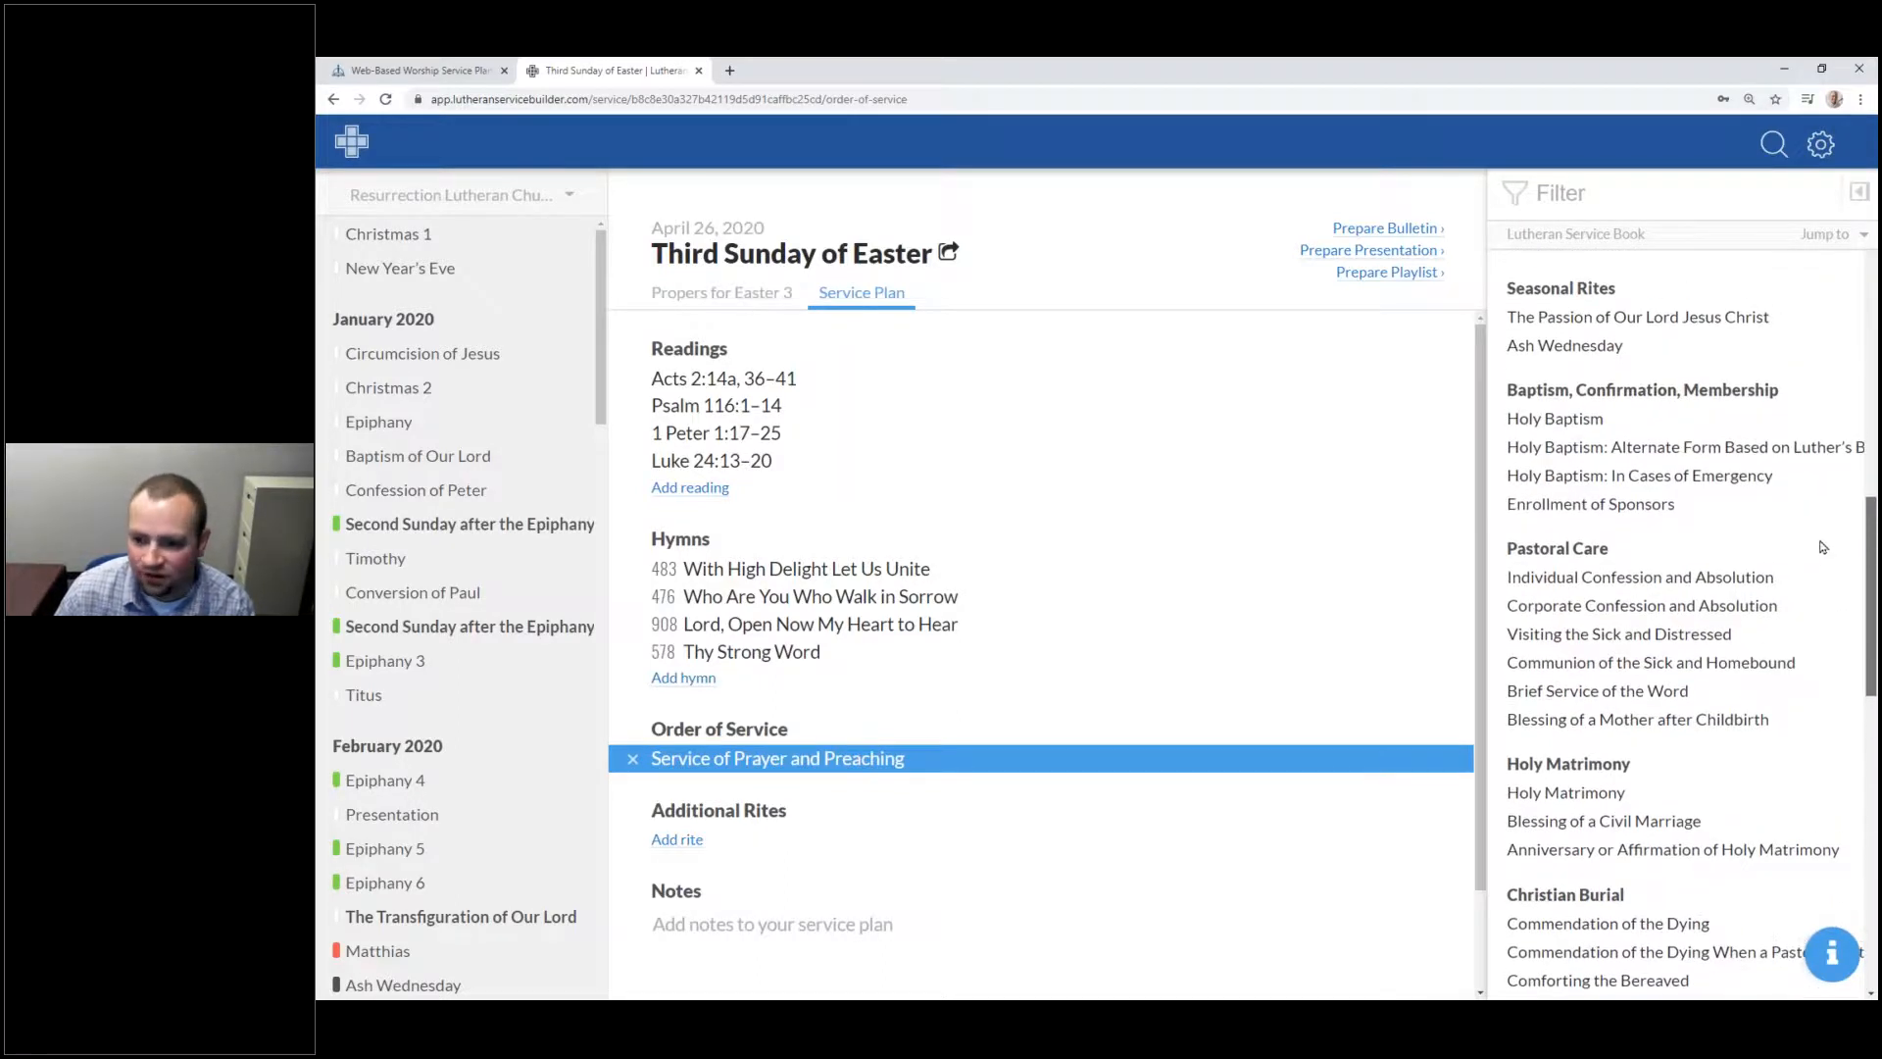
pyautogui.scroll(-3, 1823, 548)
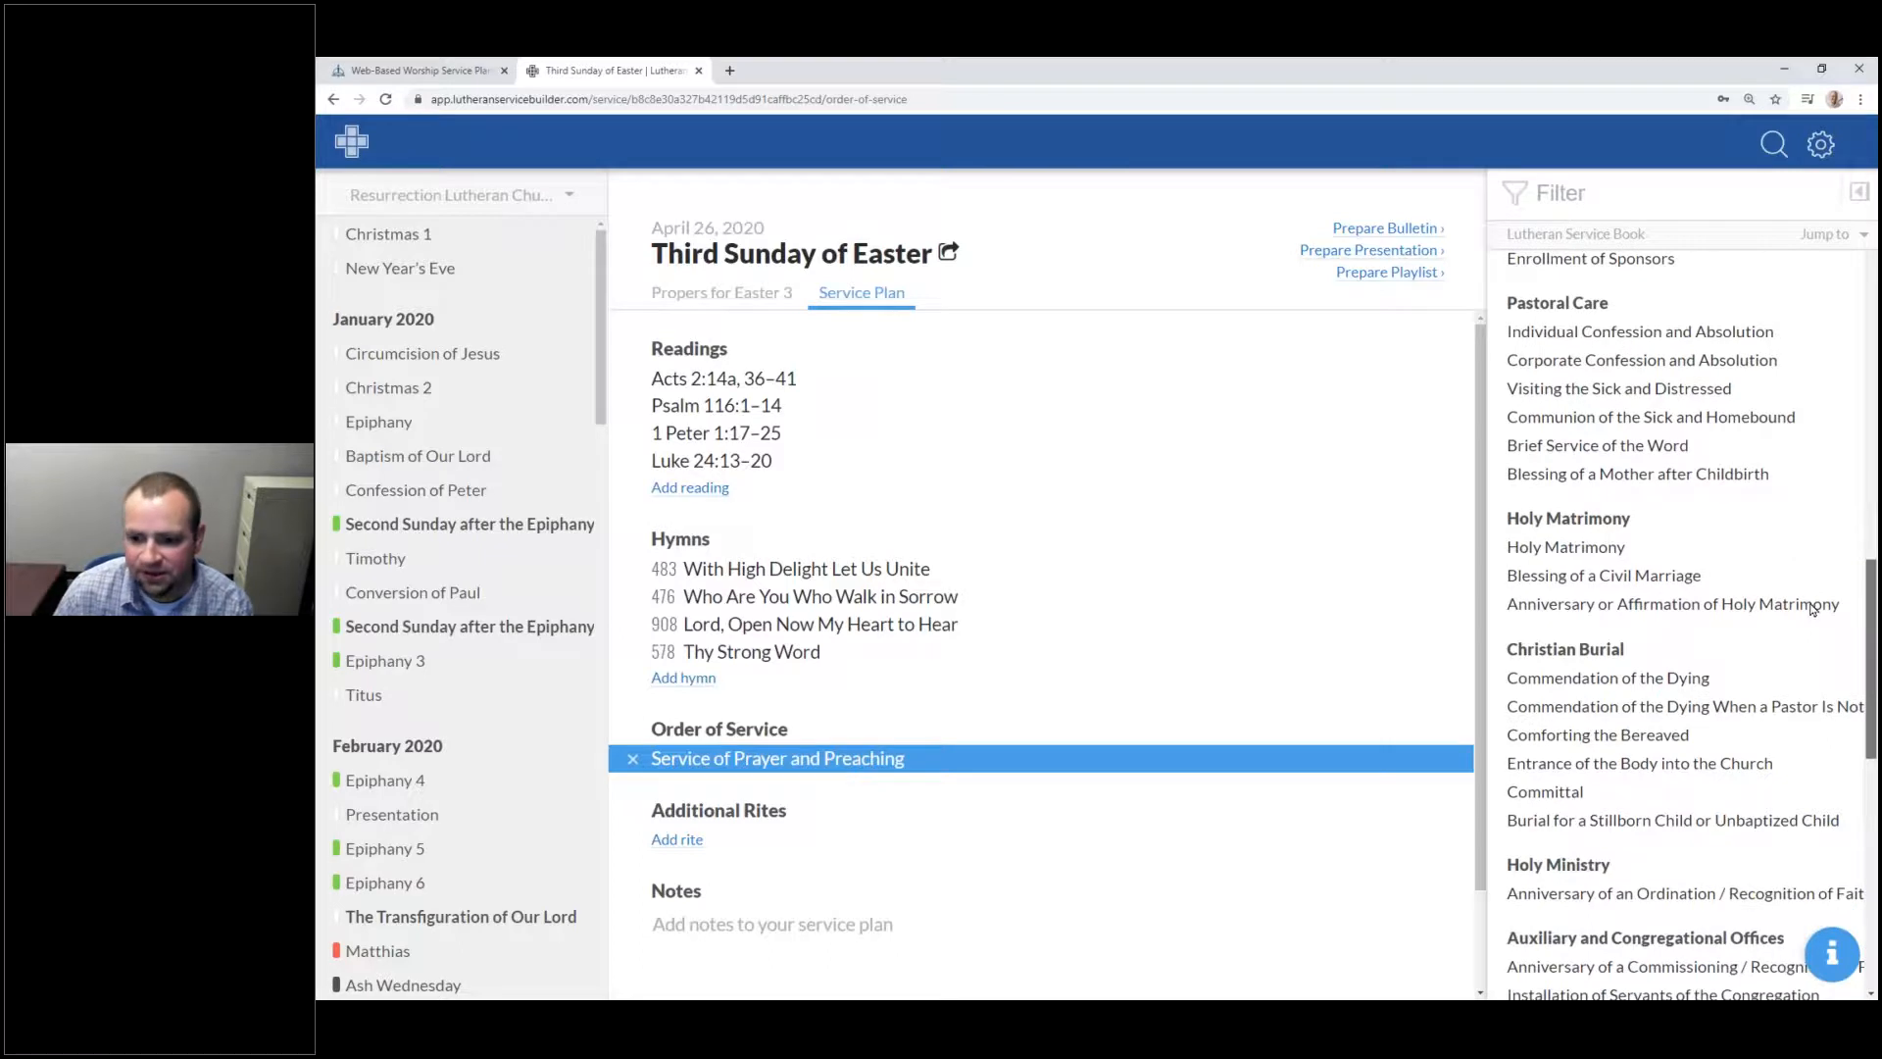
pyautogui.scroll(1, 1813, 607)
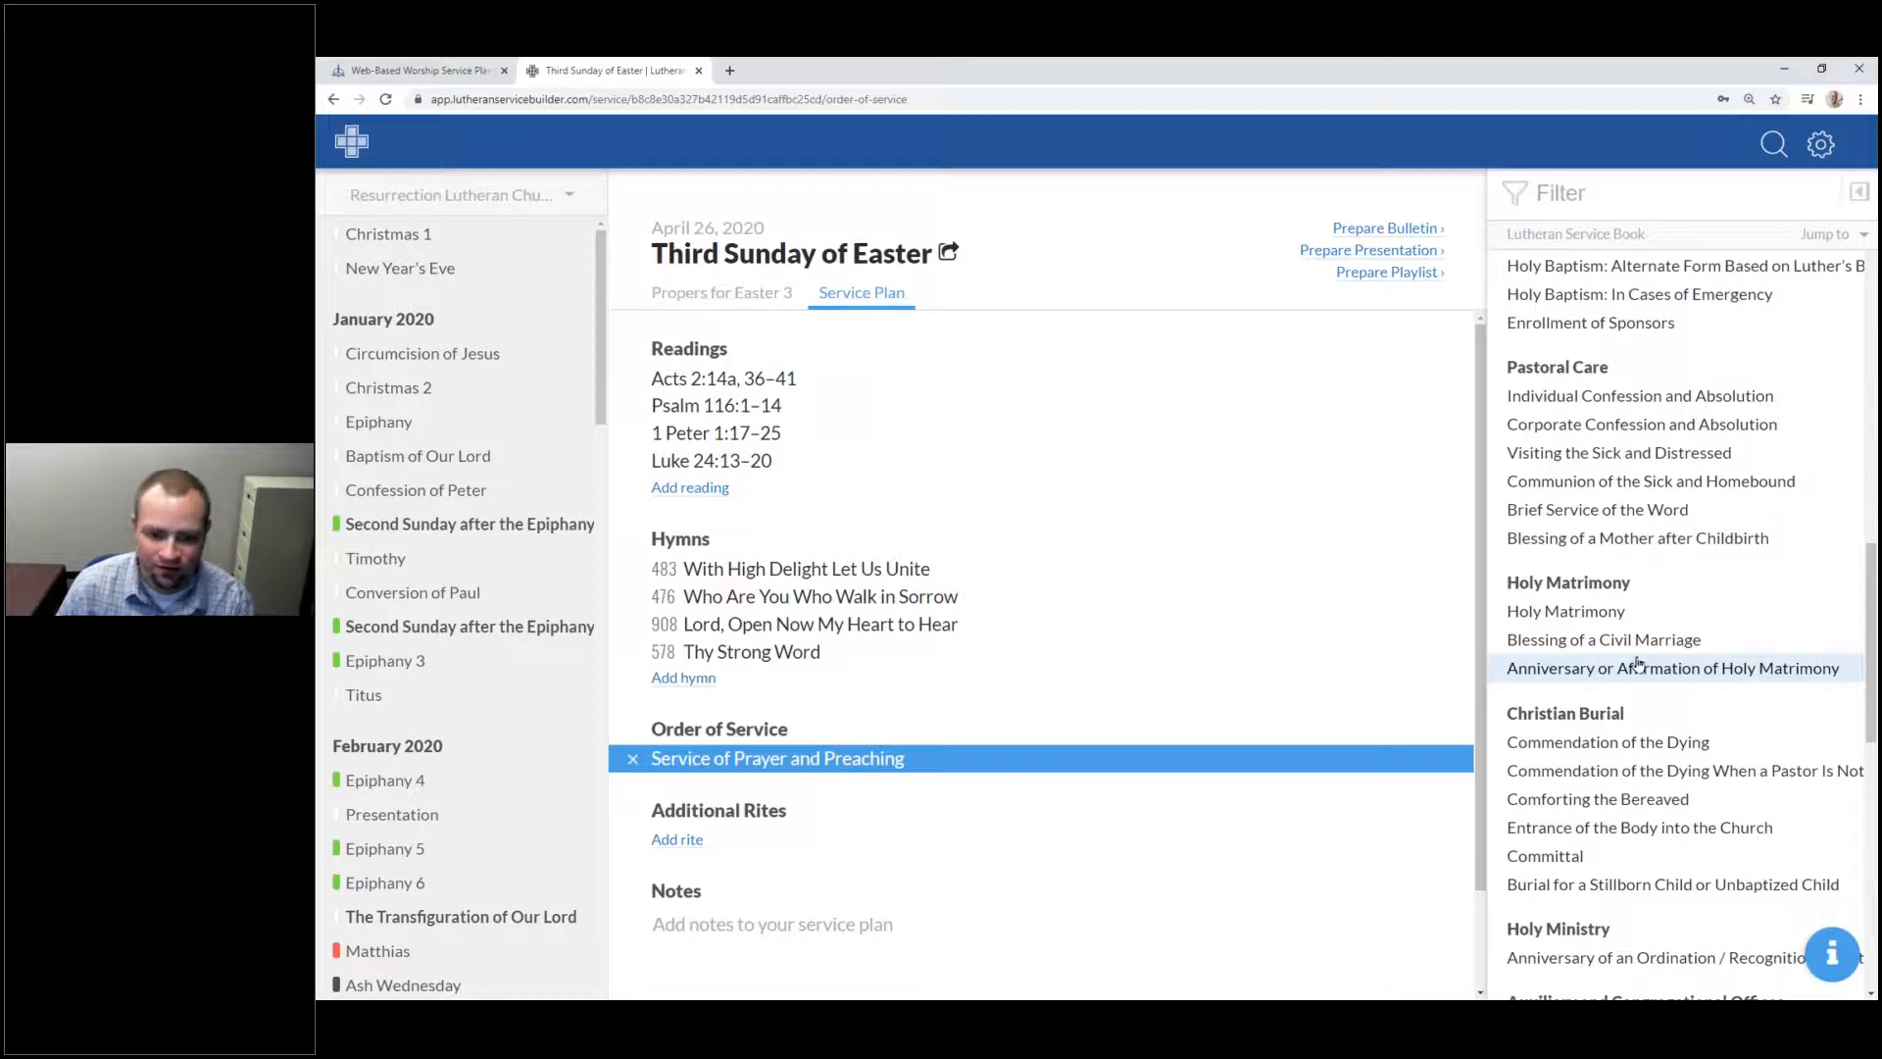
pyautogui.moveTo(1872, 609); pyautogui.dragTo(1872, 551)
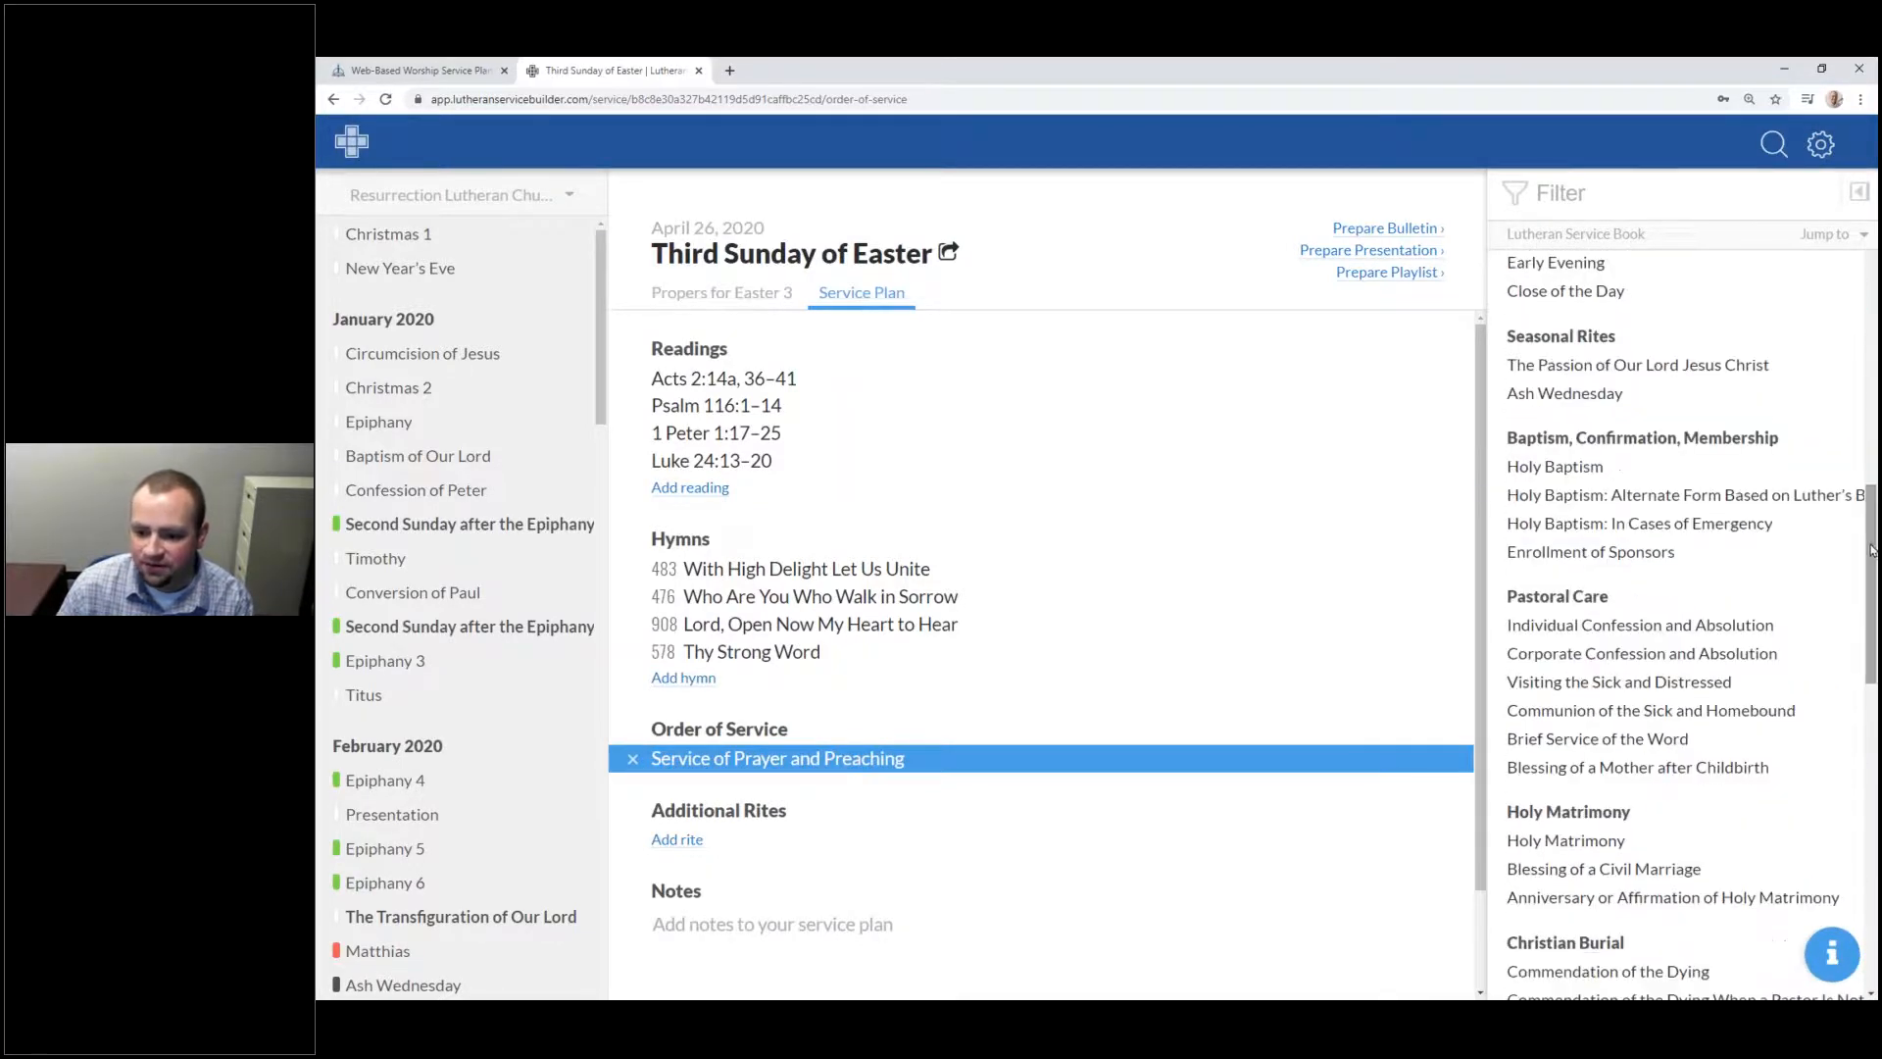
# Step: Try Individual Confession and Absolution, then switch to Holy Baptism: In Cases of Emergency and close the preview
pyautogui.click(1610, 633)
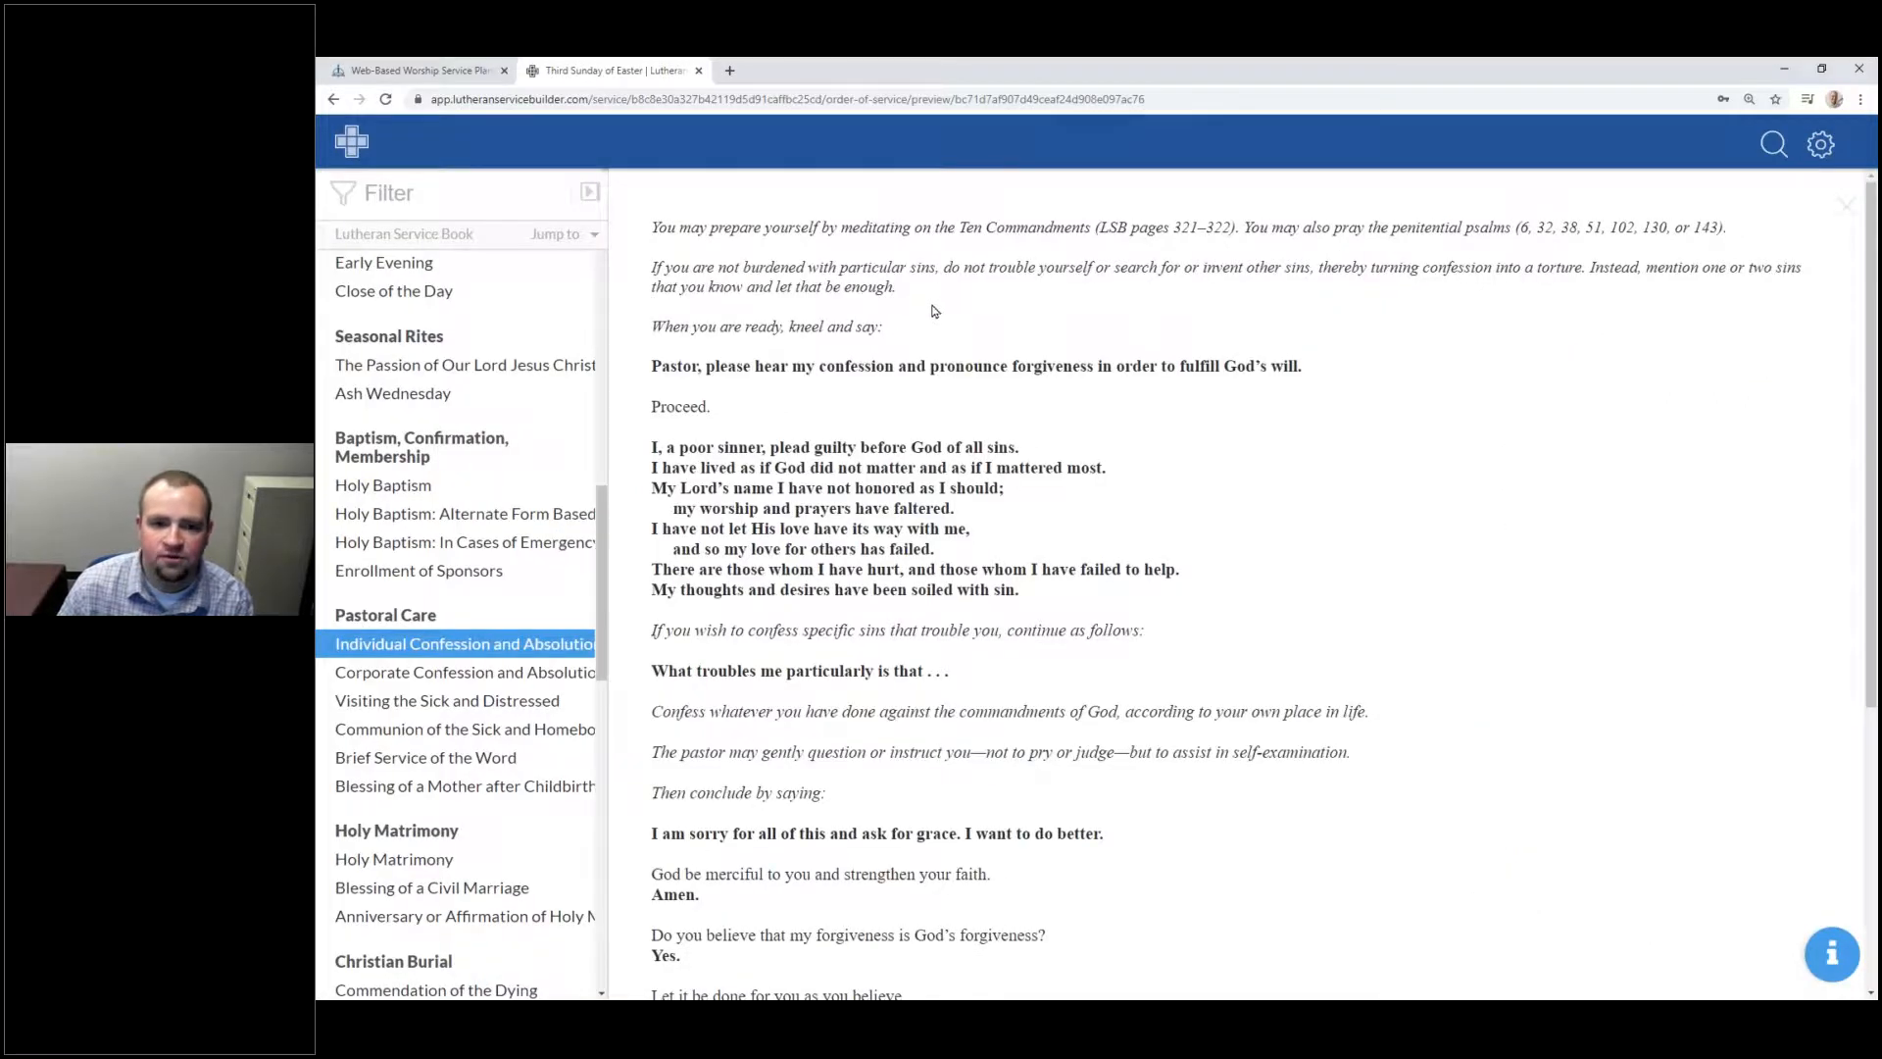
pyautogui.scroll(-5, 935, 310)
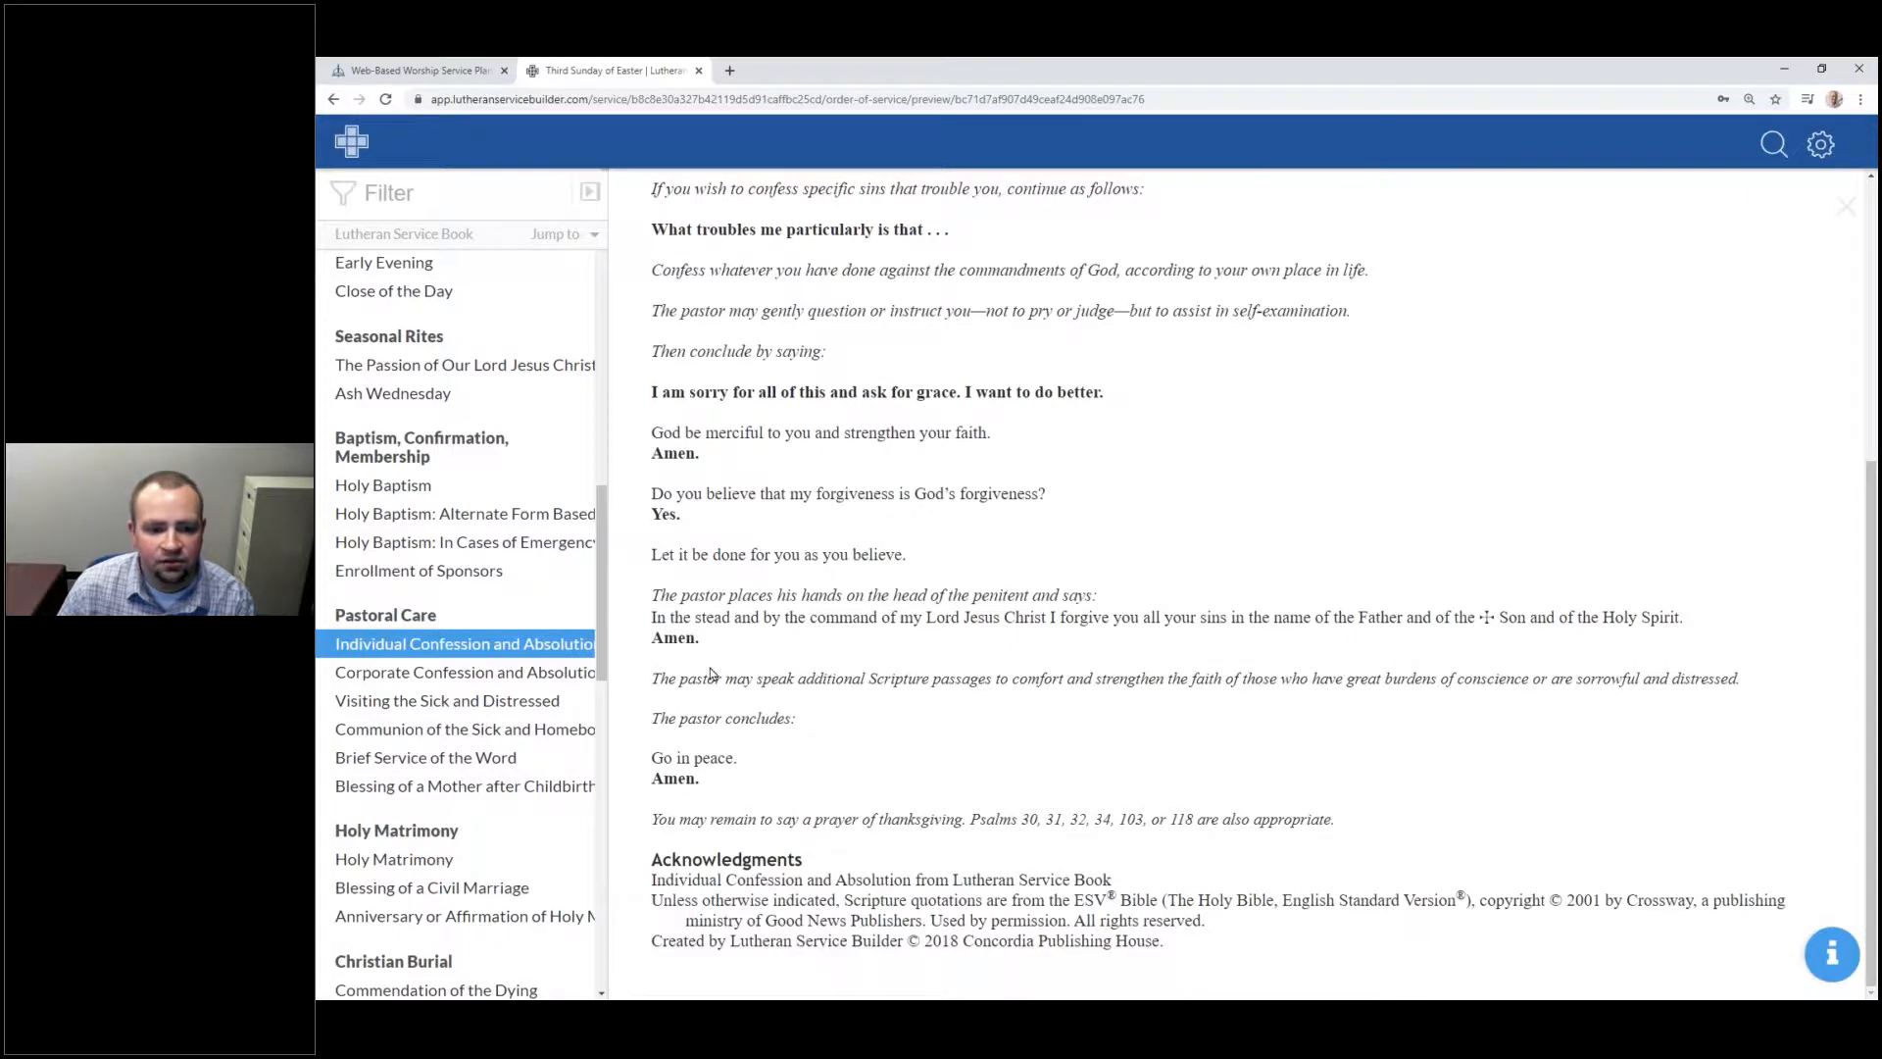
pyautogui.click(461, 542)
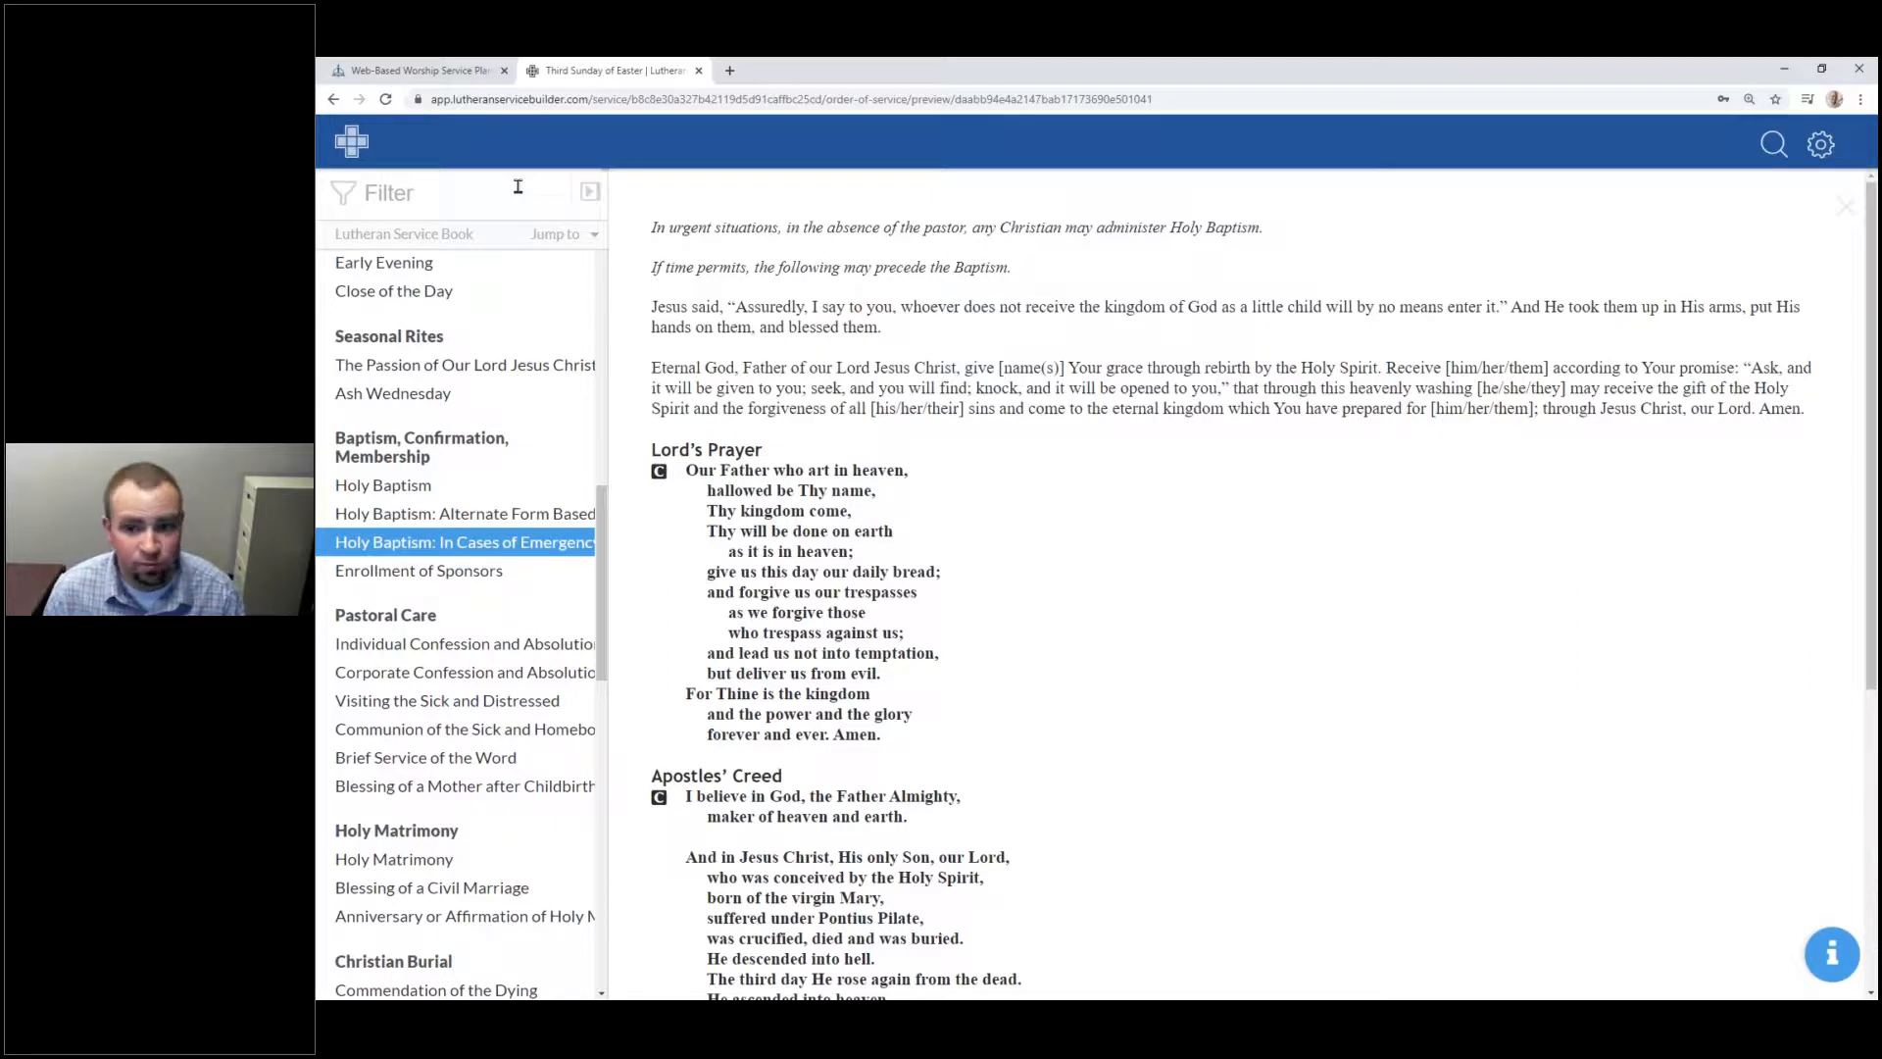
pyautogui.click(589, 191)
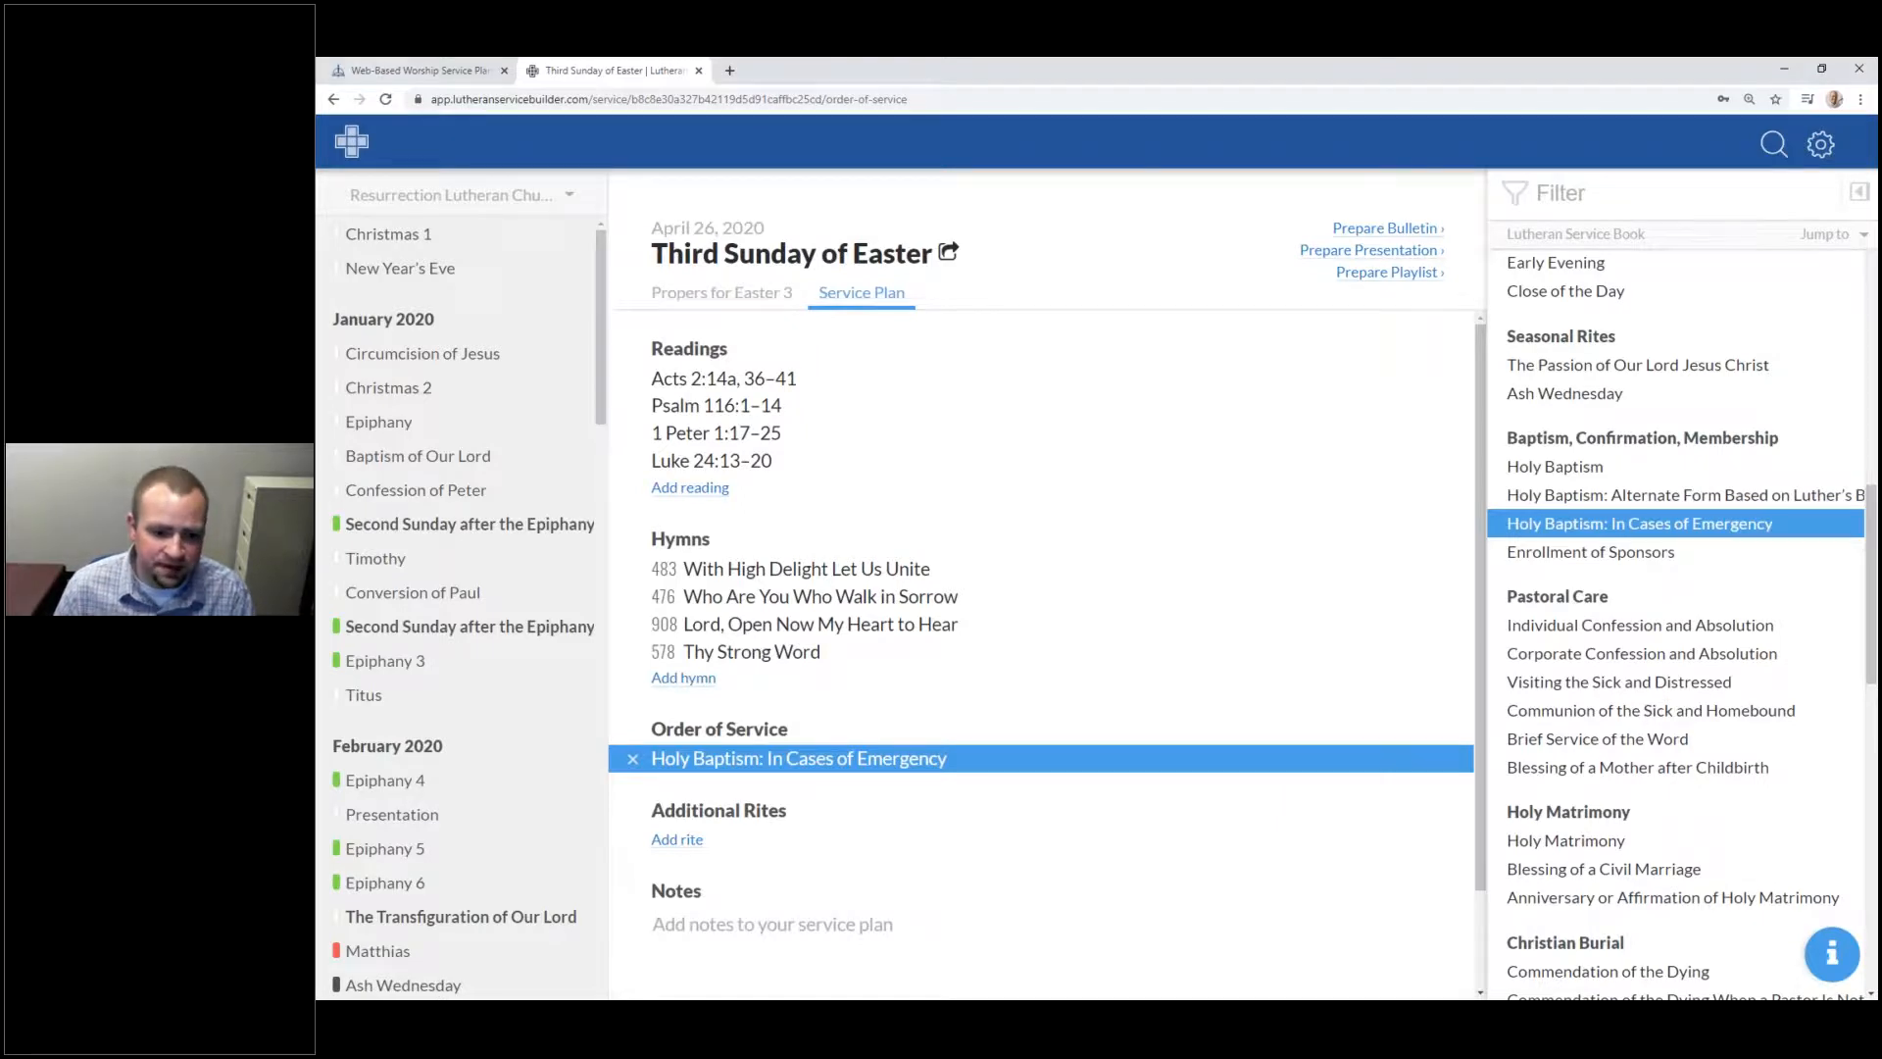
# Step: Replace the order of service with Divine Service, Setting One and add an empty additional rite
pyautogui.click(633, 759)
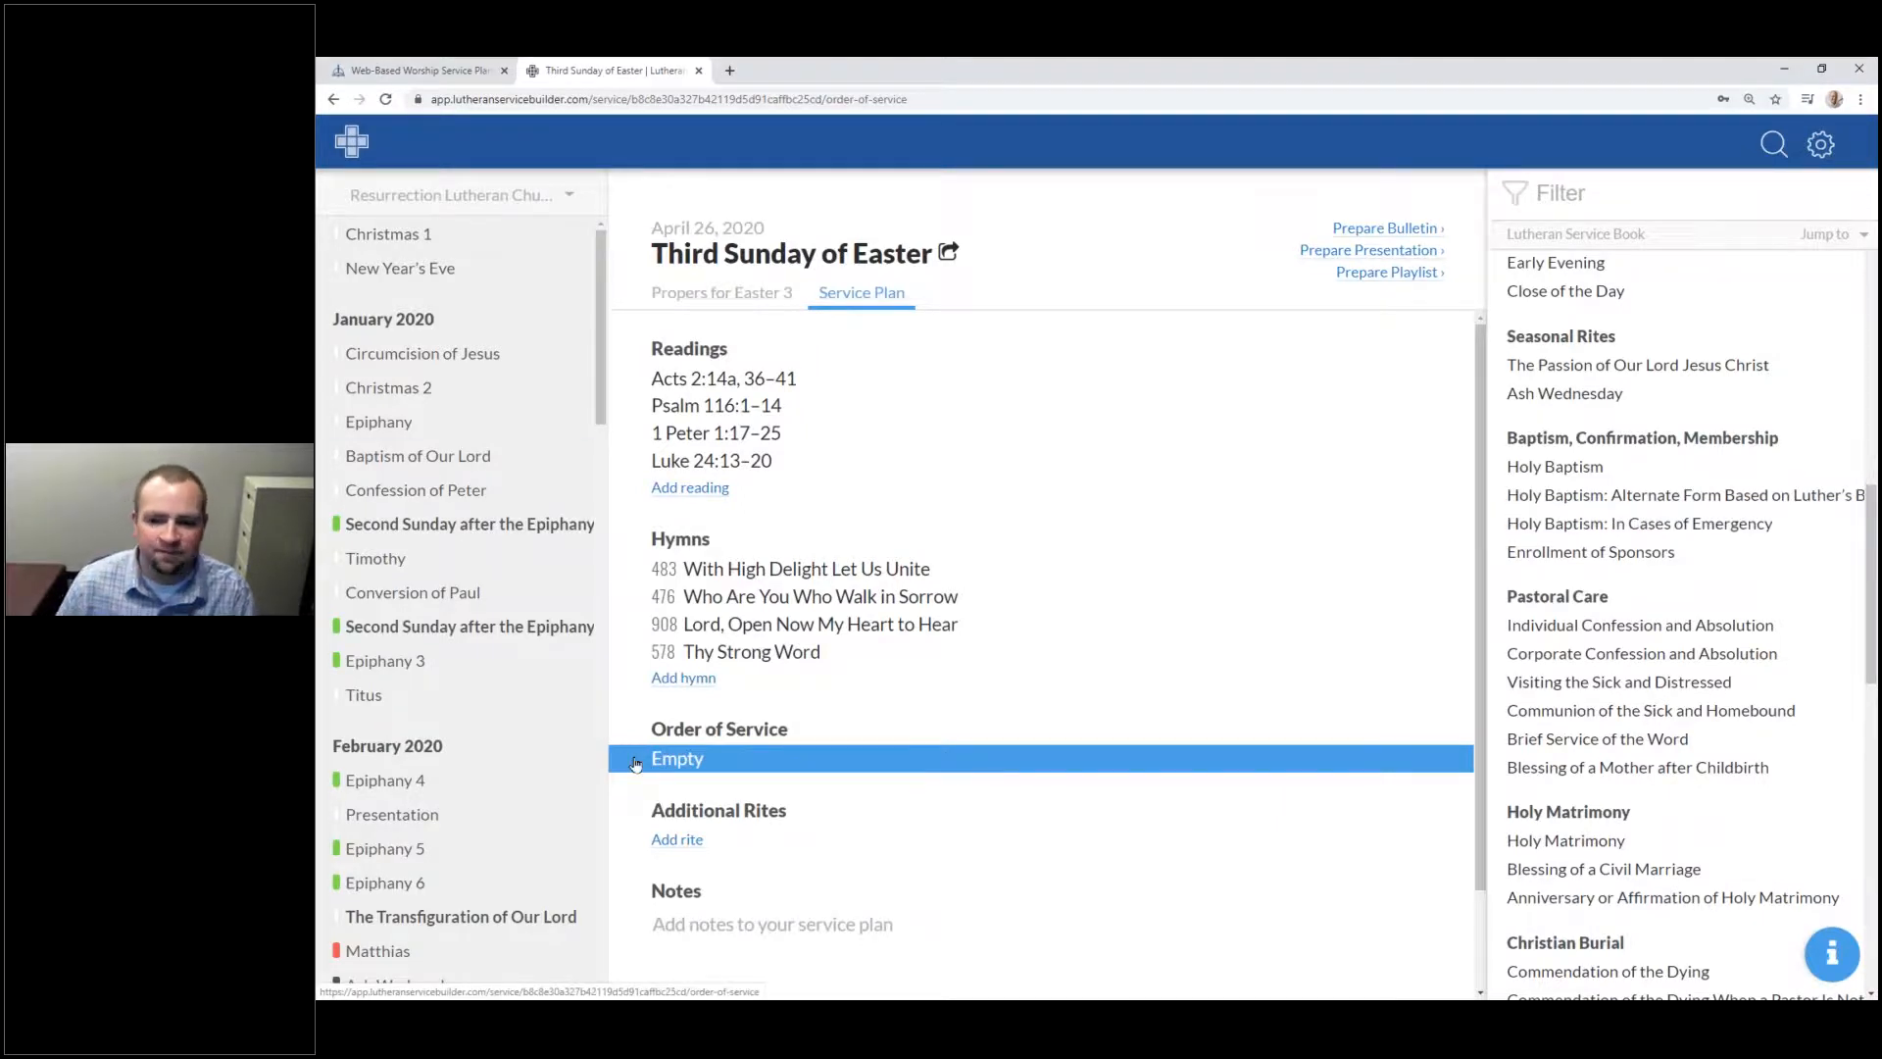
pyautogui.scroll(10, 1627, 490)
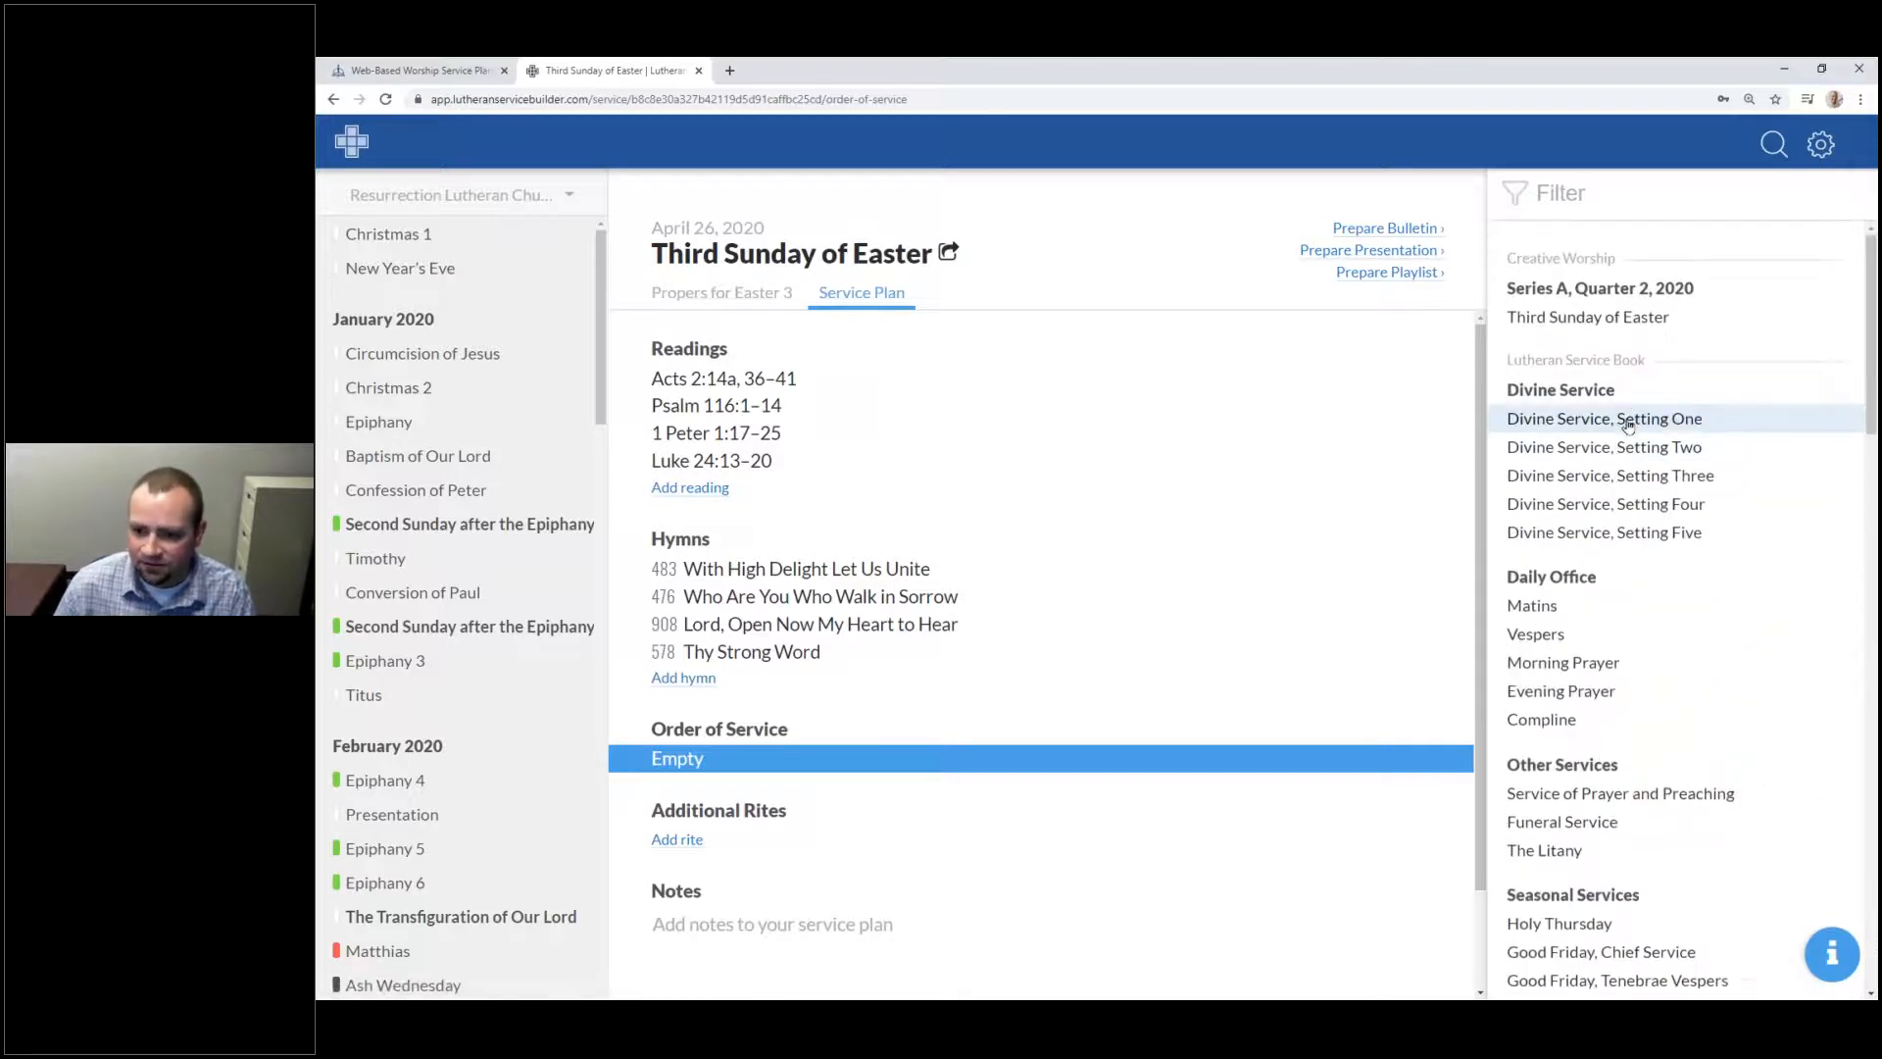
pyautogui.click(1630, 421)
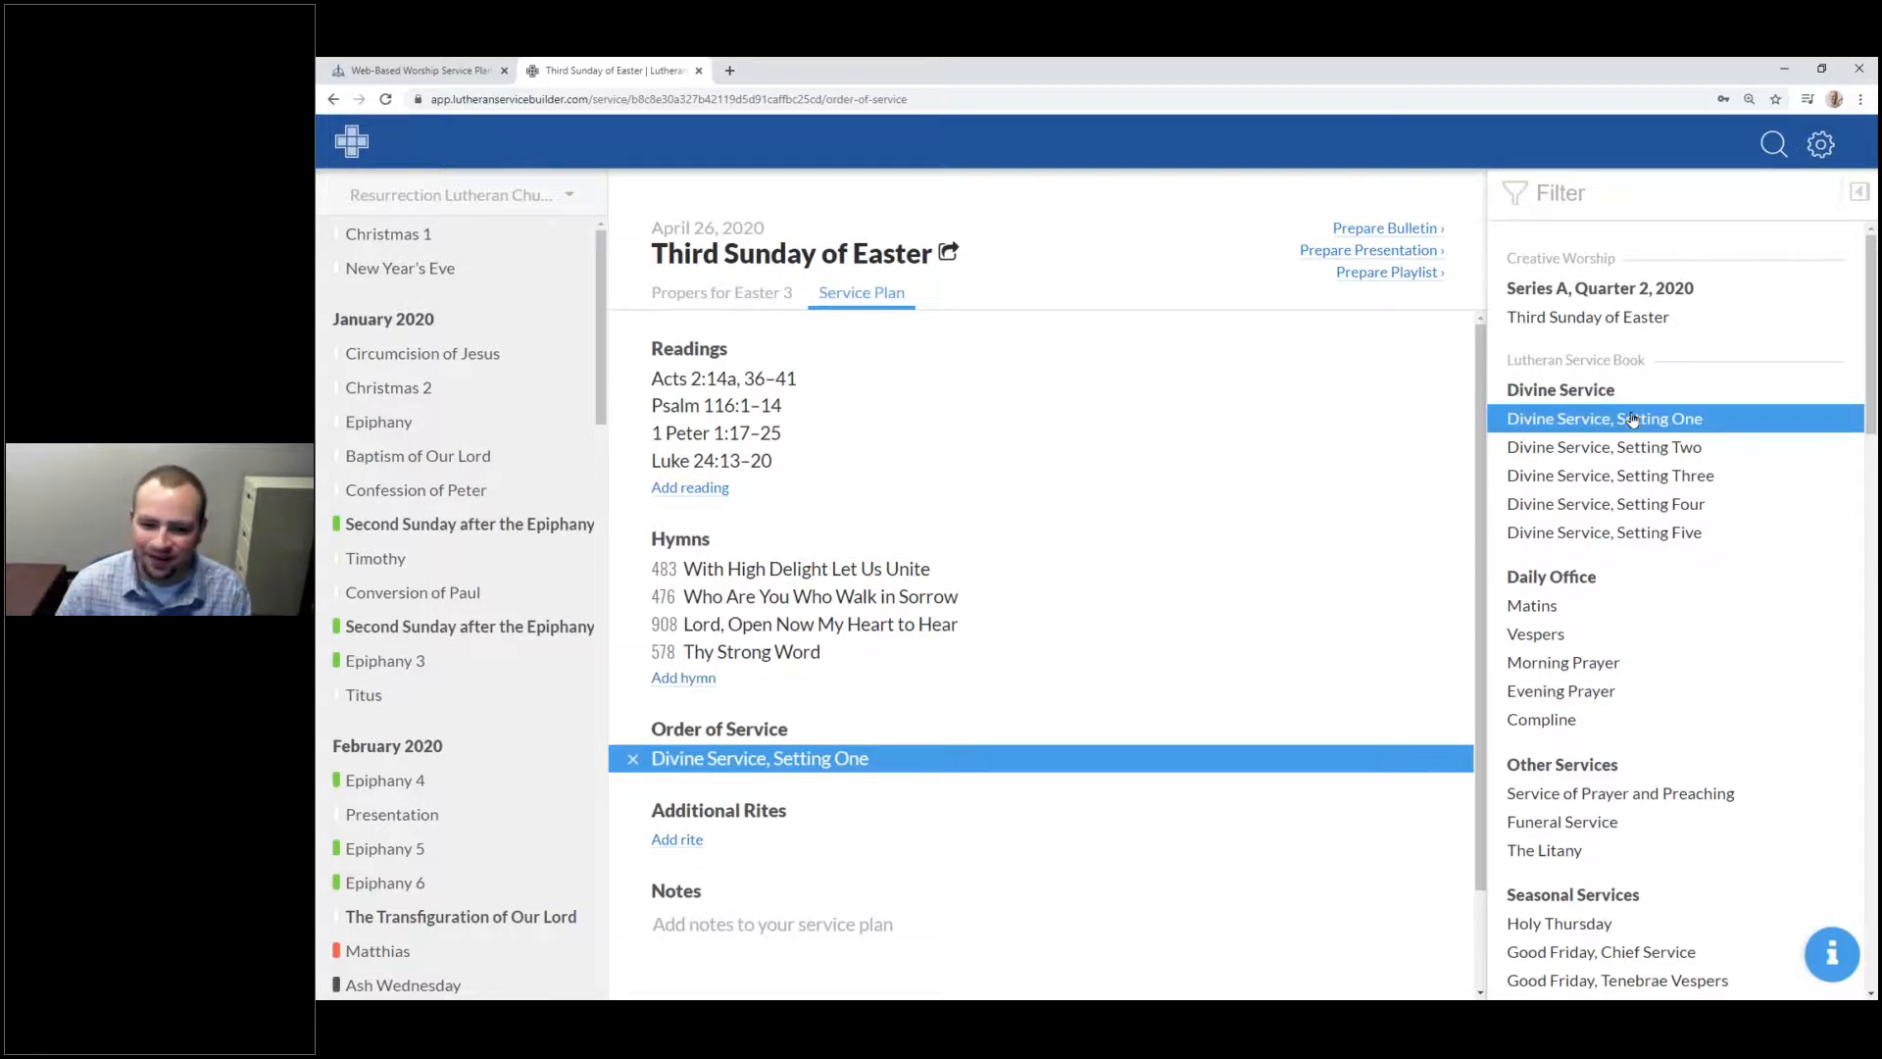
pyautogui.click(665, 843)
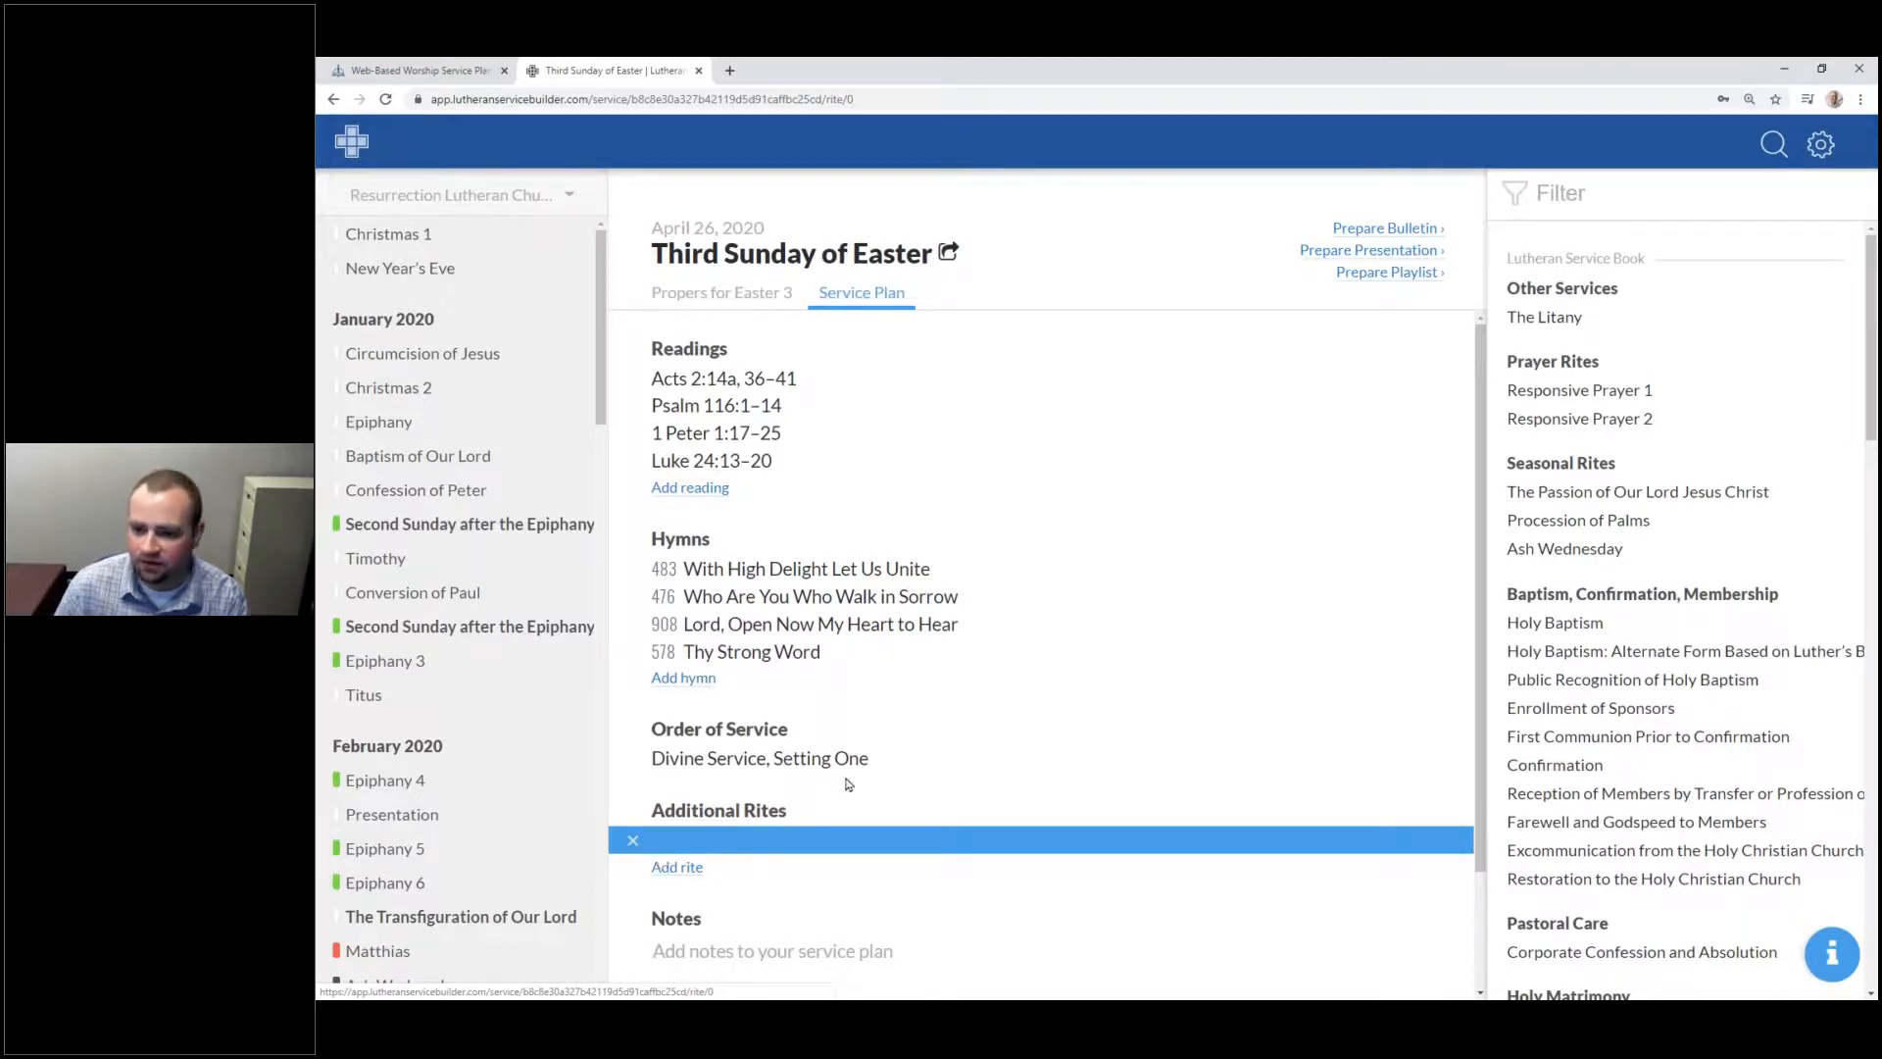
# Step: Pick the Farewell and Godspeed to a Lutheran Teacher rite, then remove it so Additional Rites is empty
pyautogui.scroll(-3, 1867, 357)
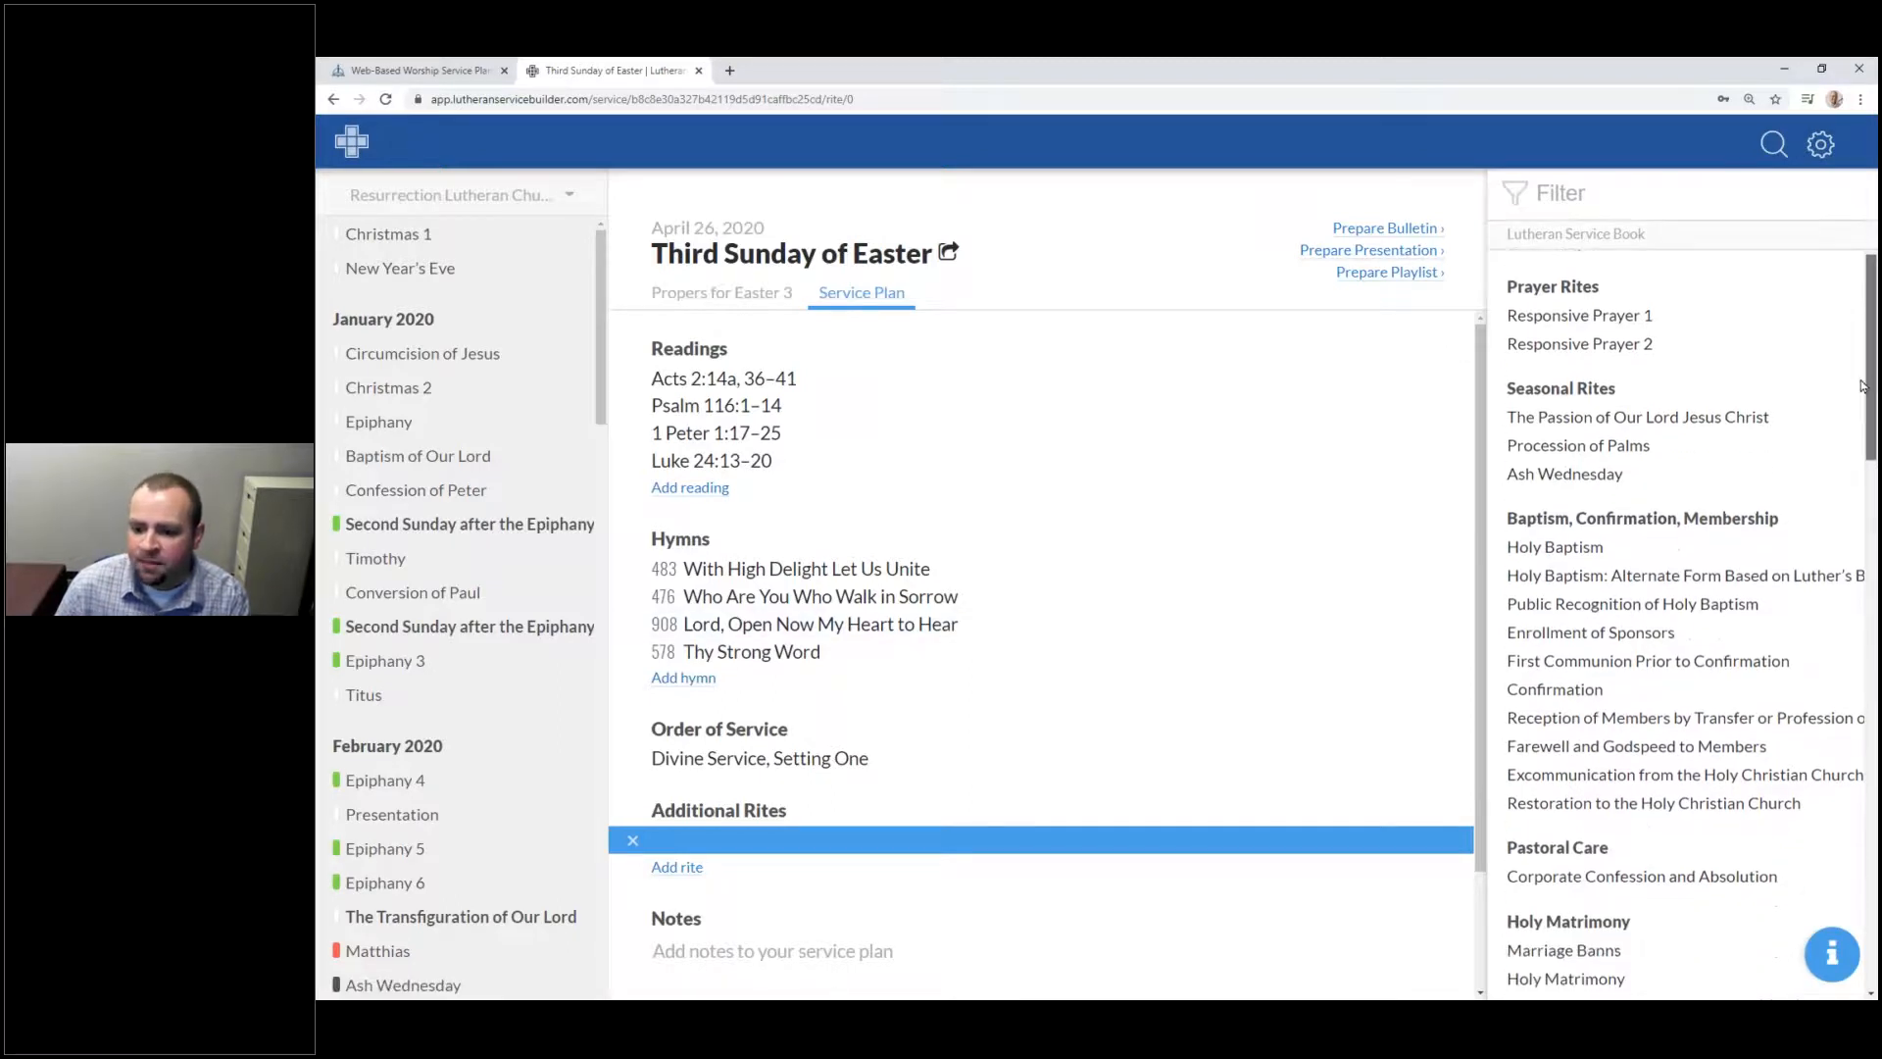
pyautogui.scroll(2, 1853, 363)
pyautogui.scroll(2, 1852, 364)
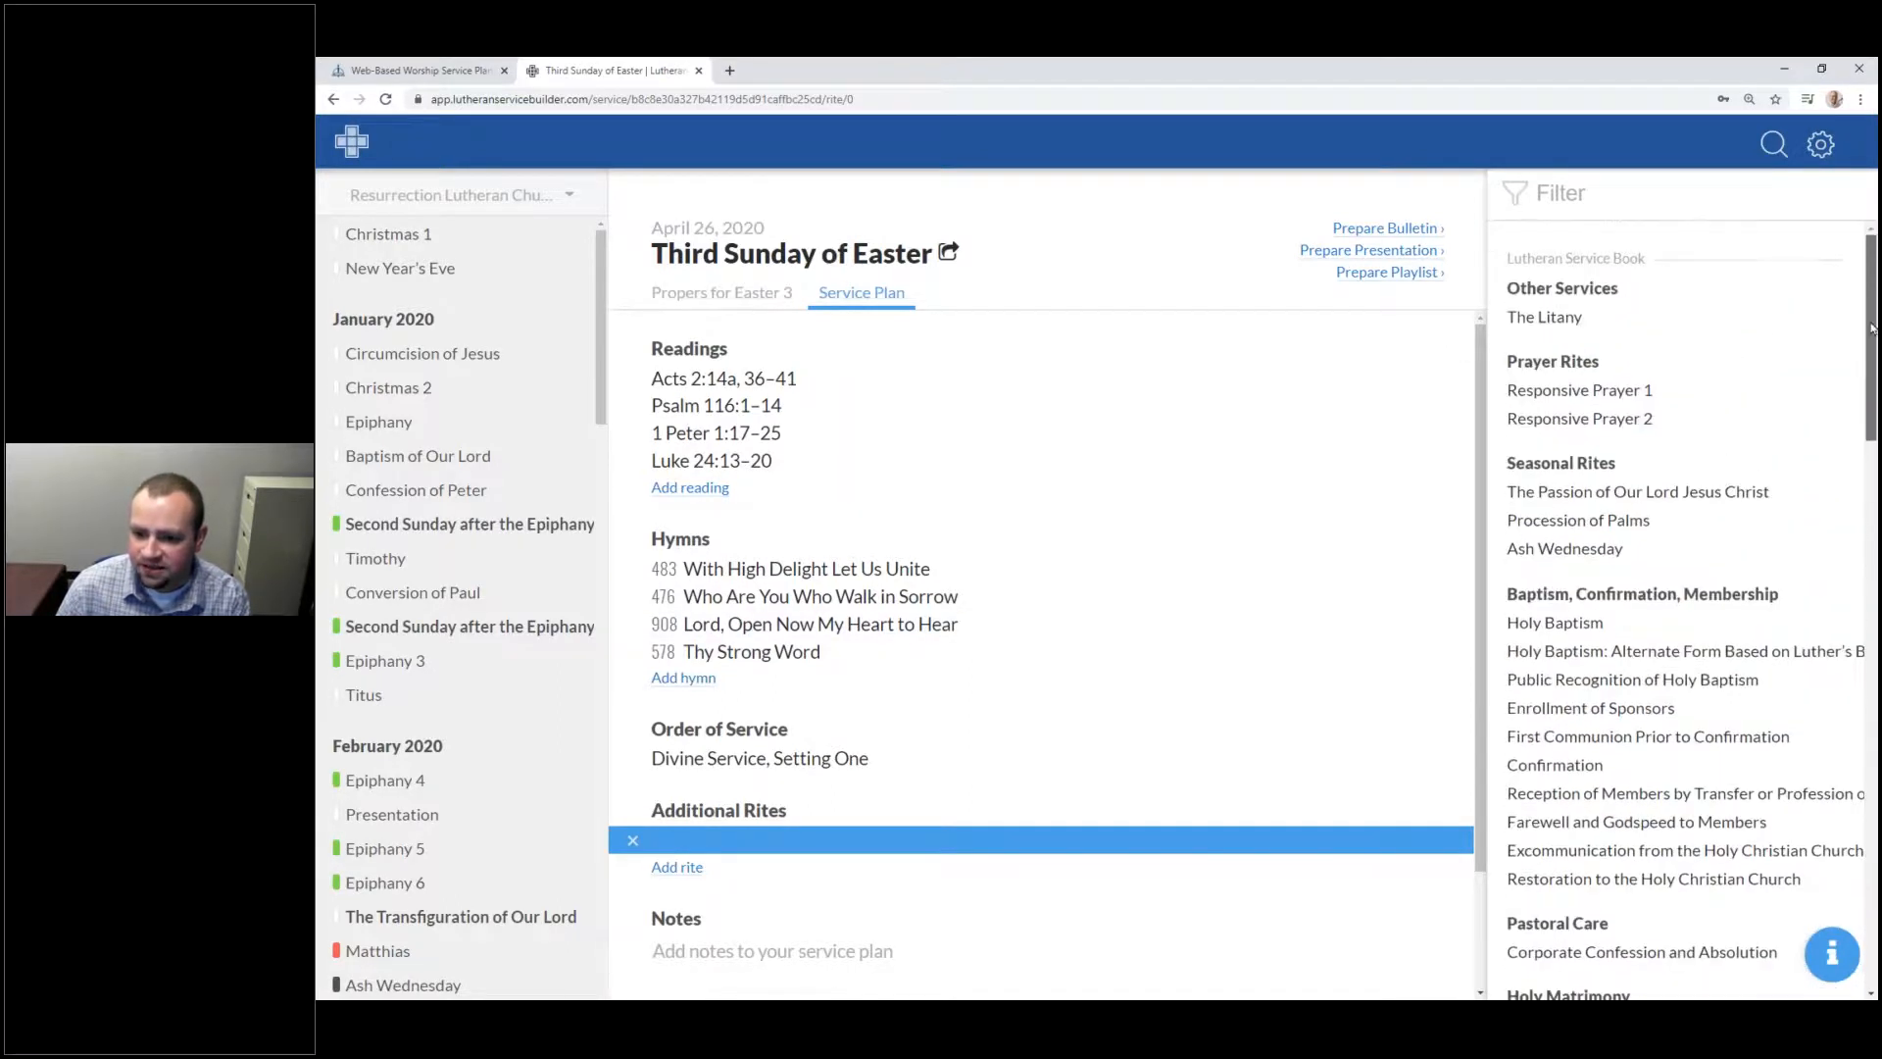
pyautogui.scroll(-10, 1833, 588)
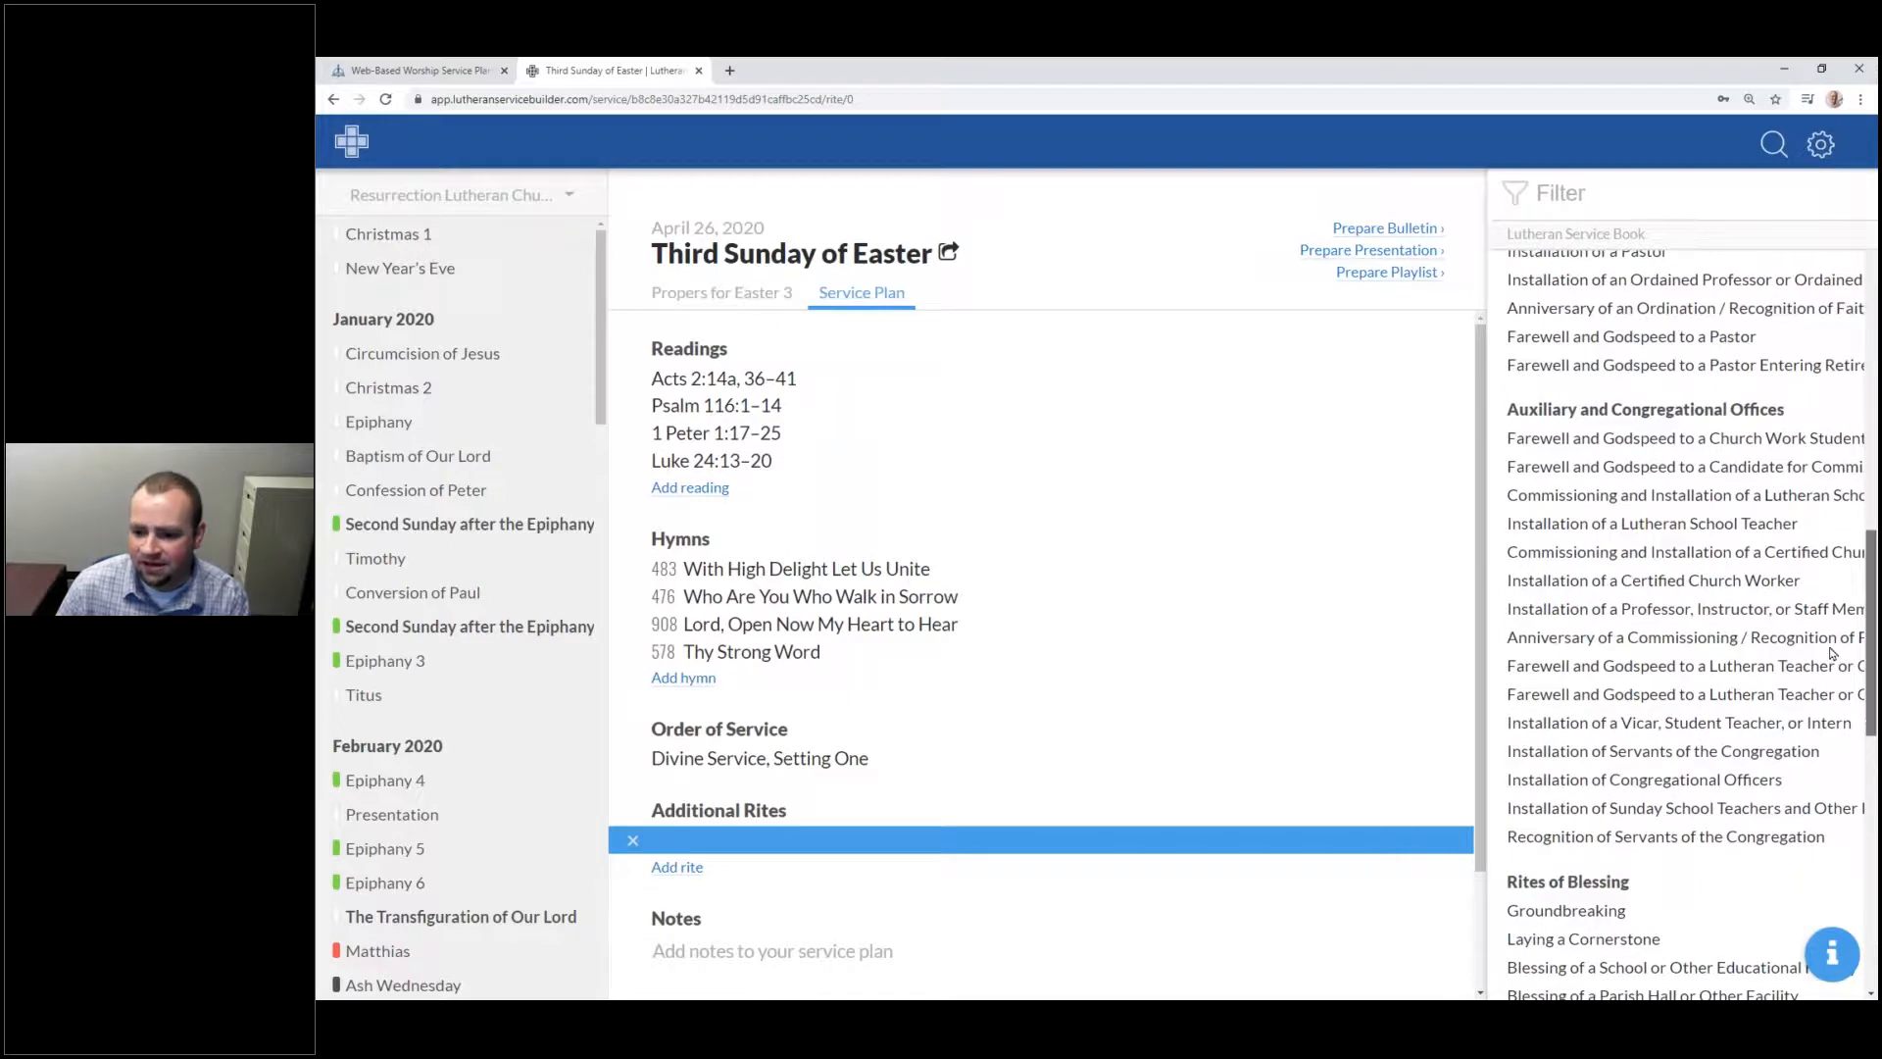
pyautogui.scroll(1, 1823, 676)
pyautogui.scroll(-4, 1813, 706)
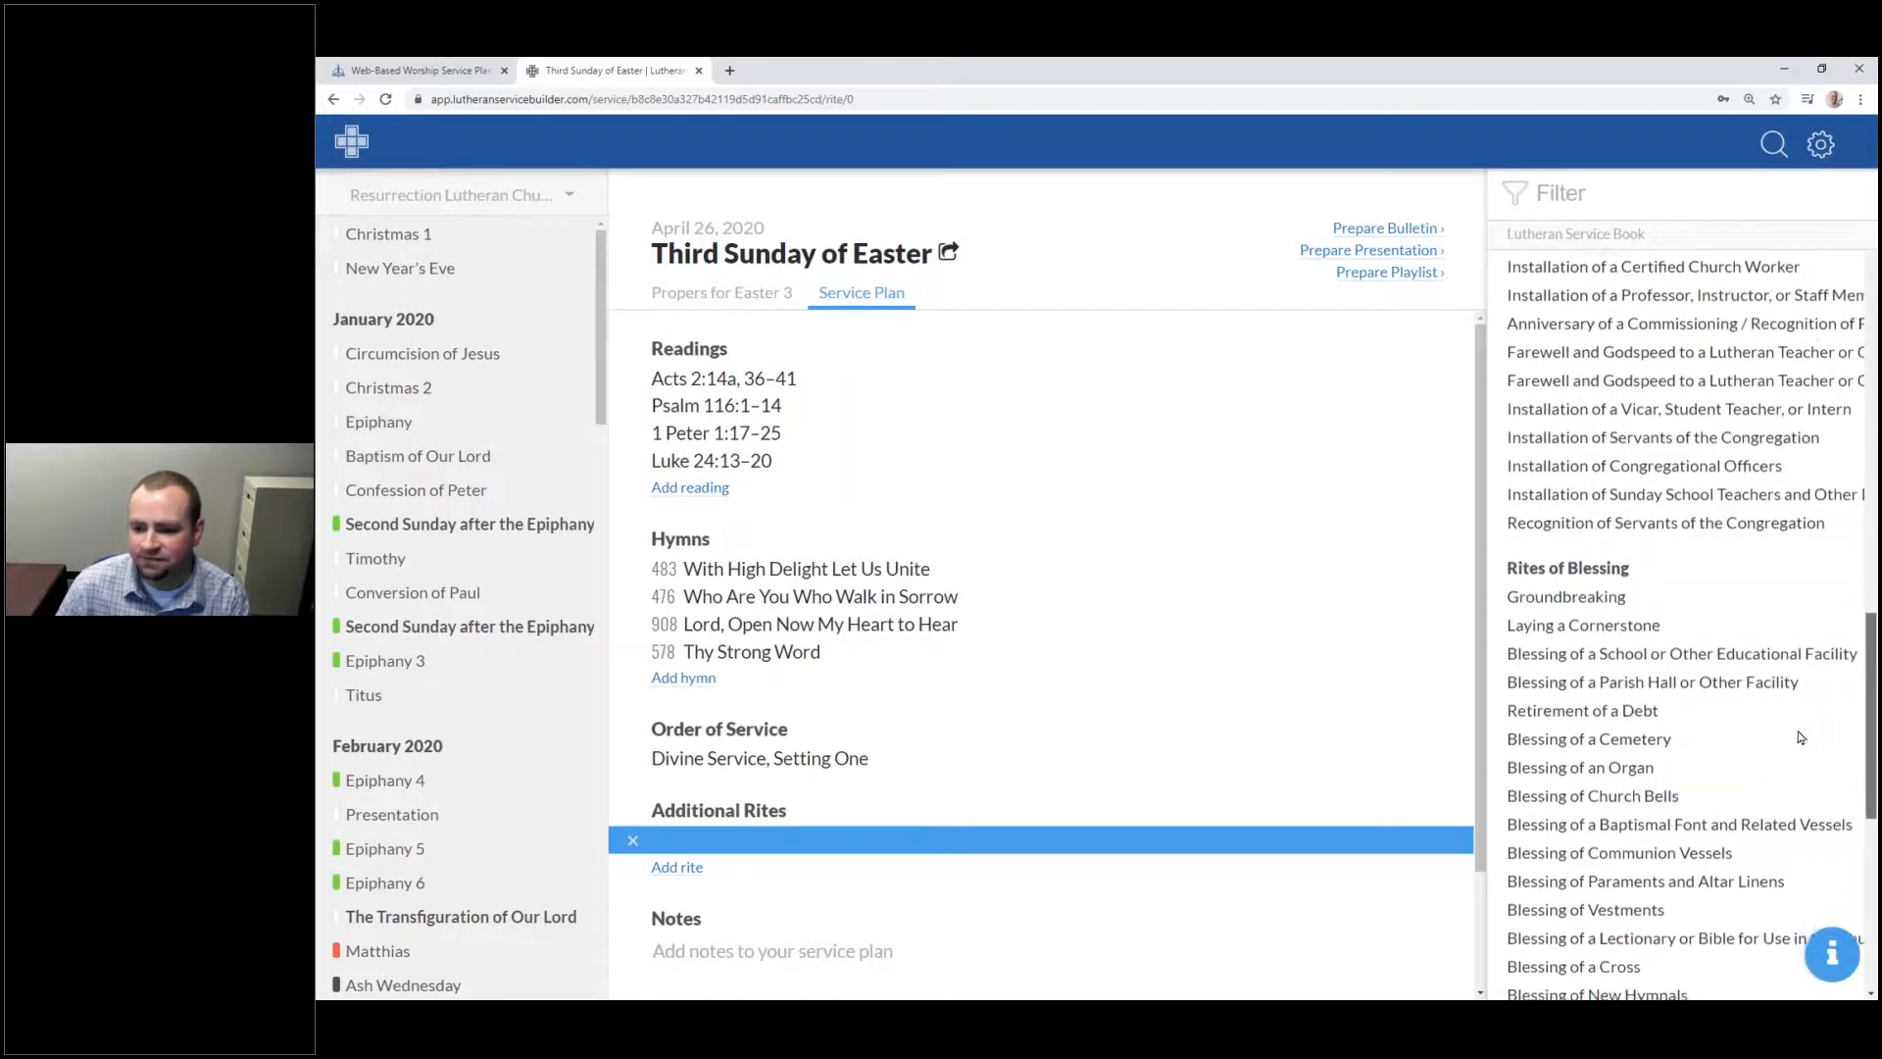
pyautogui.scroll(3, 1774, 686)
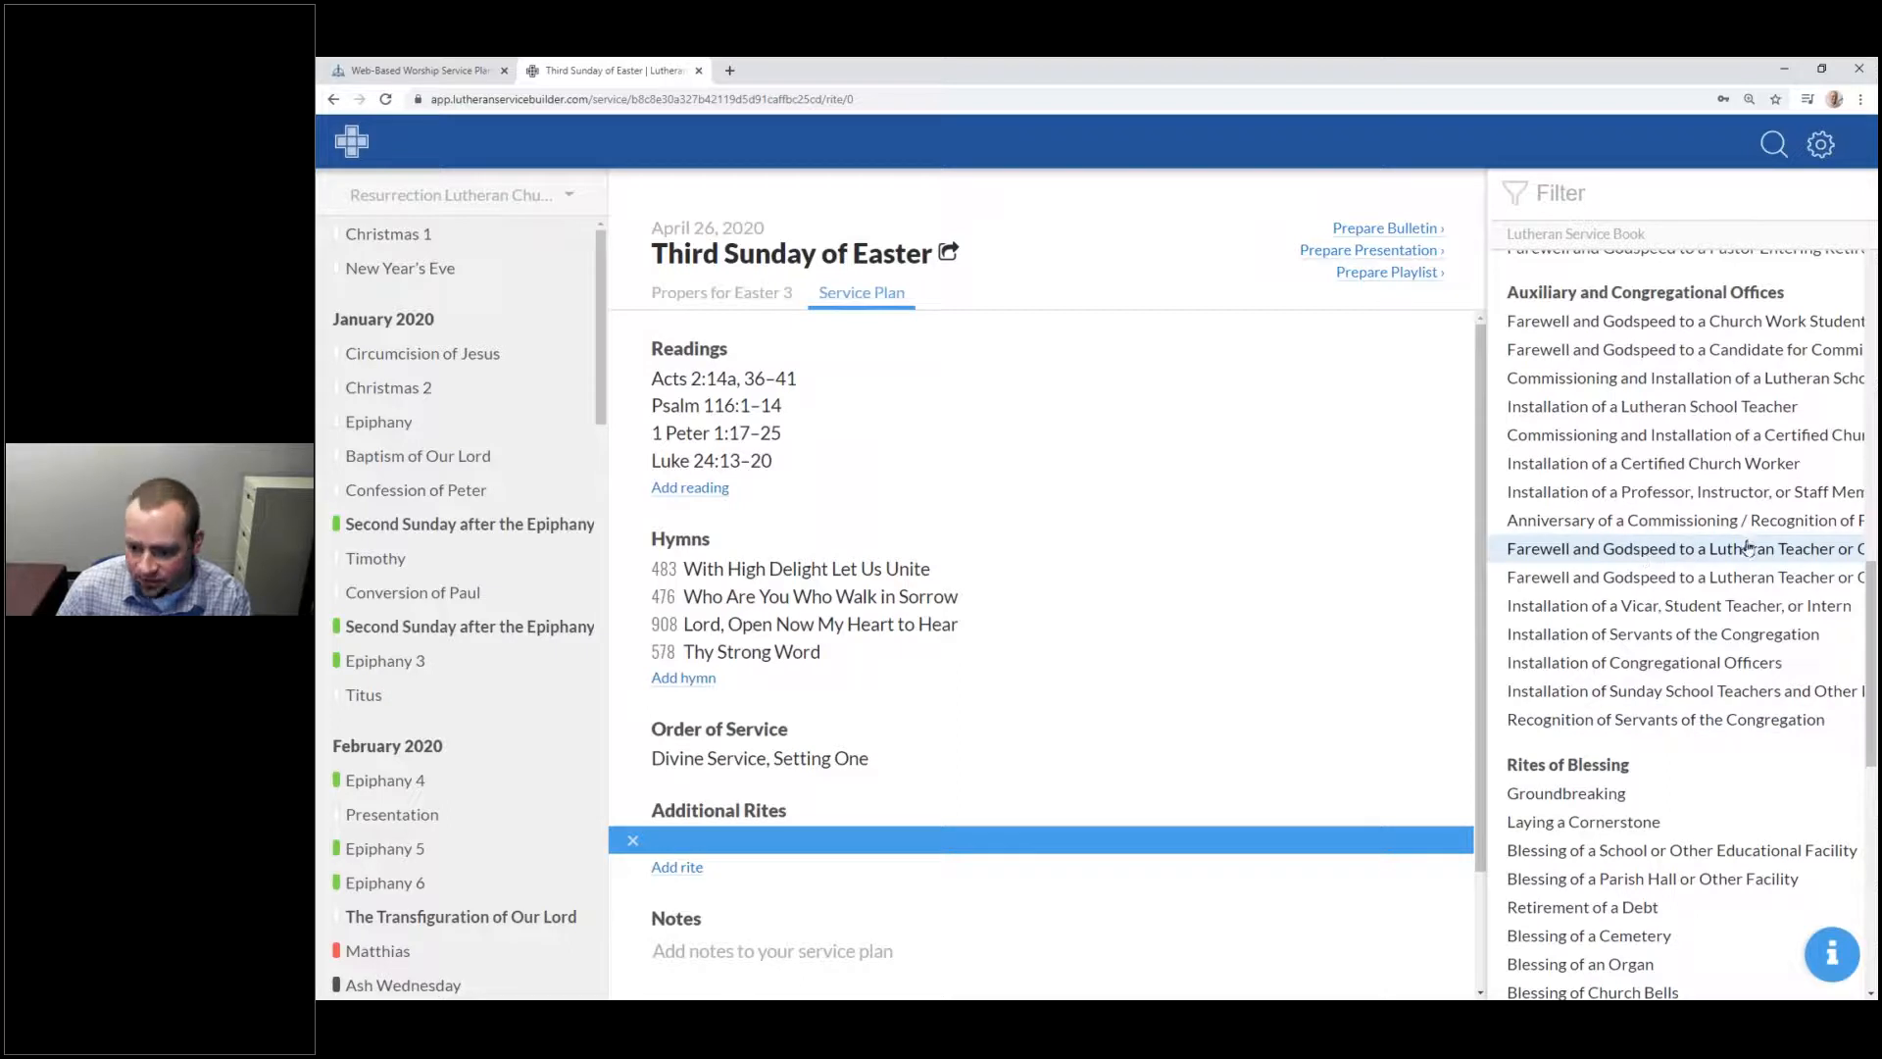
pyautogui.click(1671, 549)
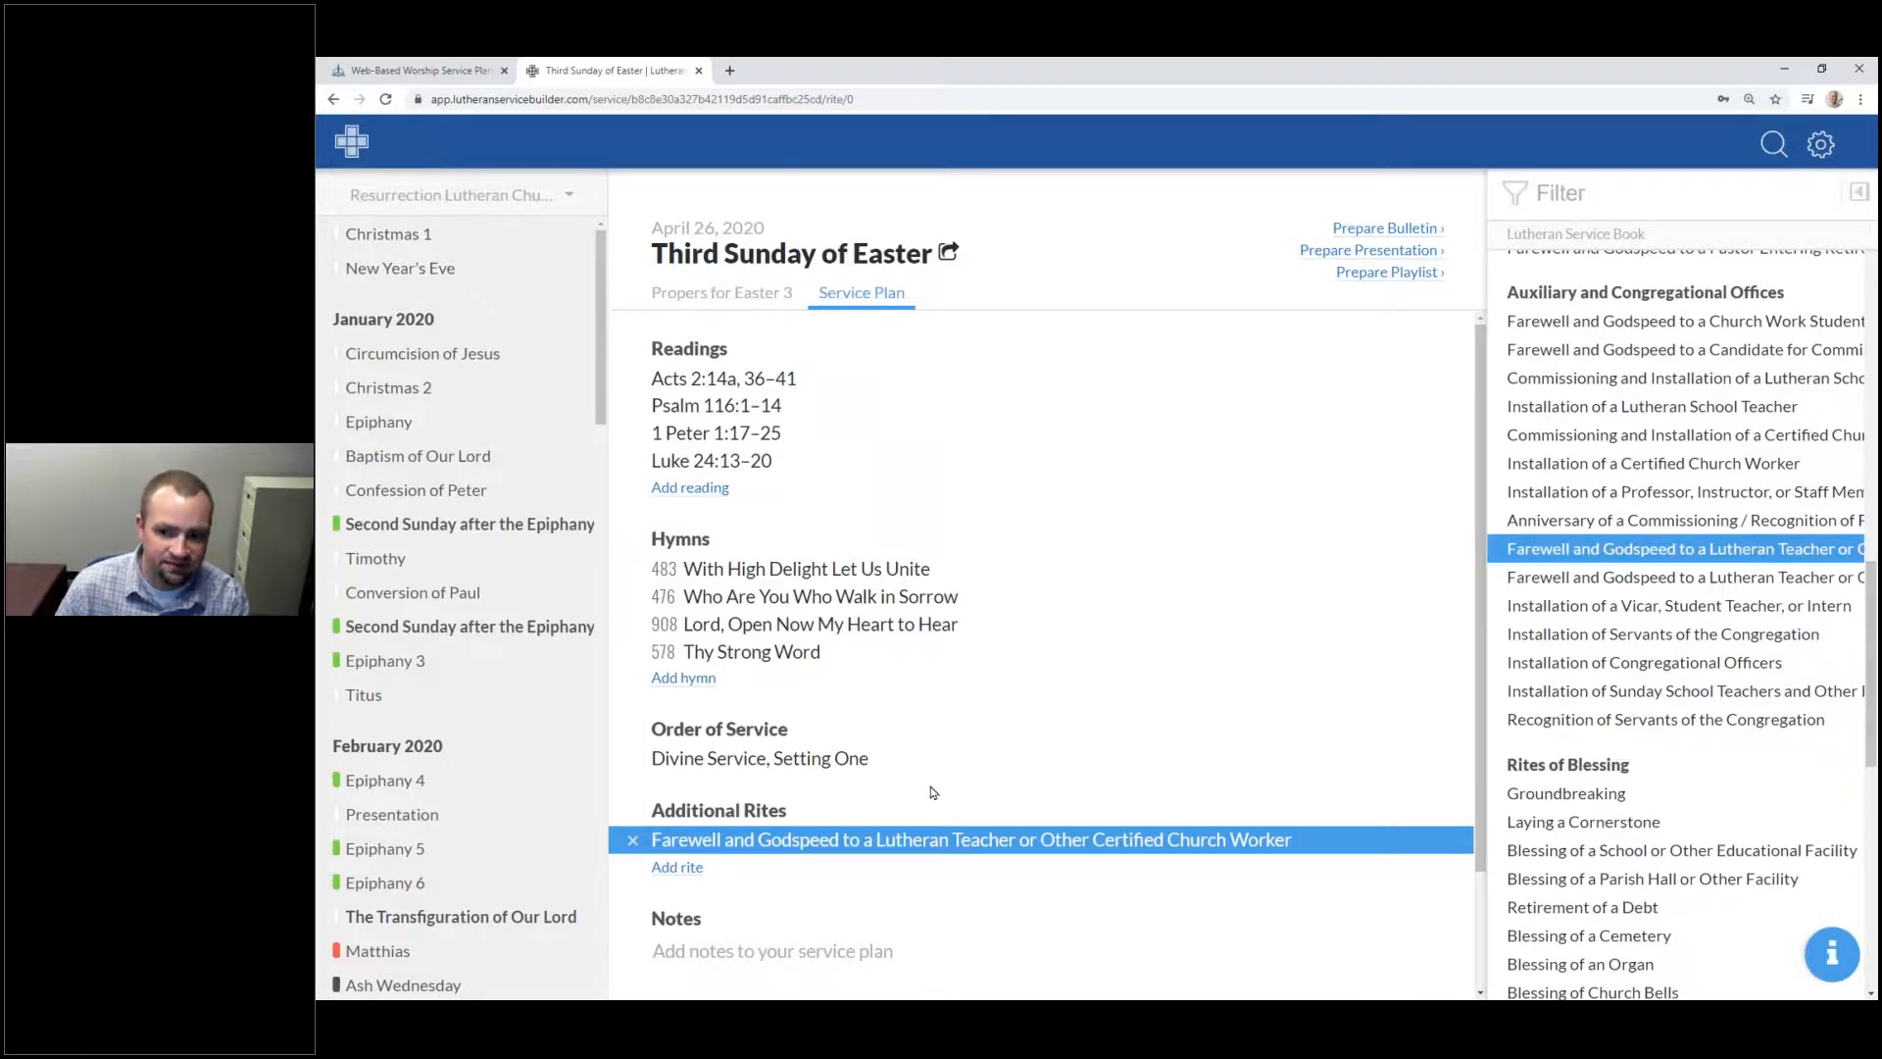
pyautogui.click(633, 841)
# Step: Enter the note '10:30 Handbells' in Notes and trim the extra empty lines
pyautogui.scroll(-1, 755, 823)
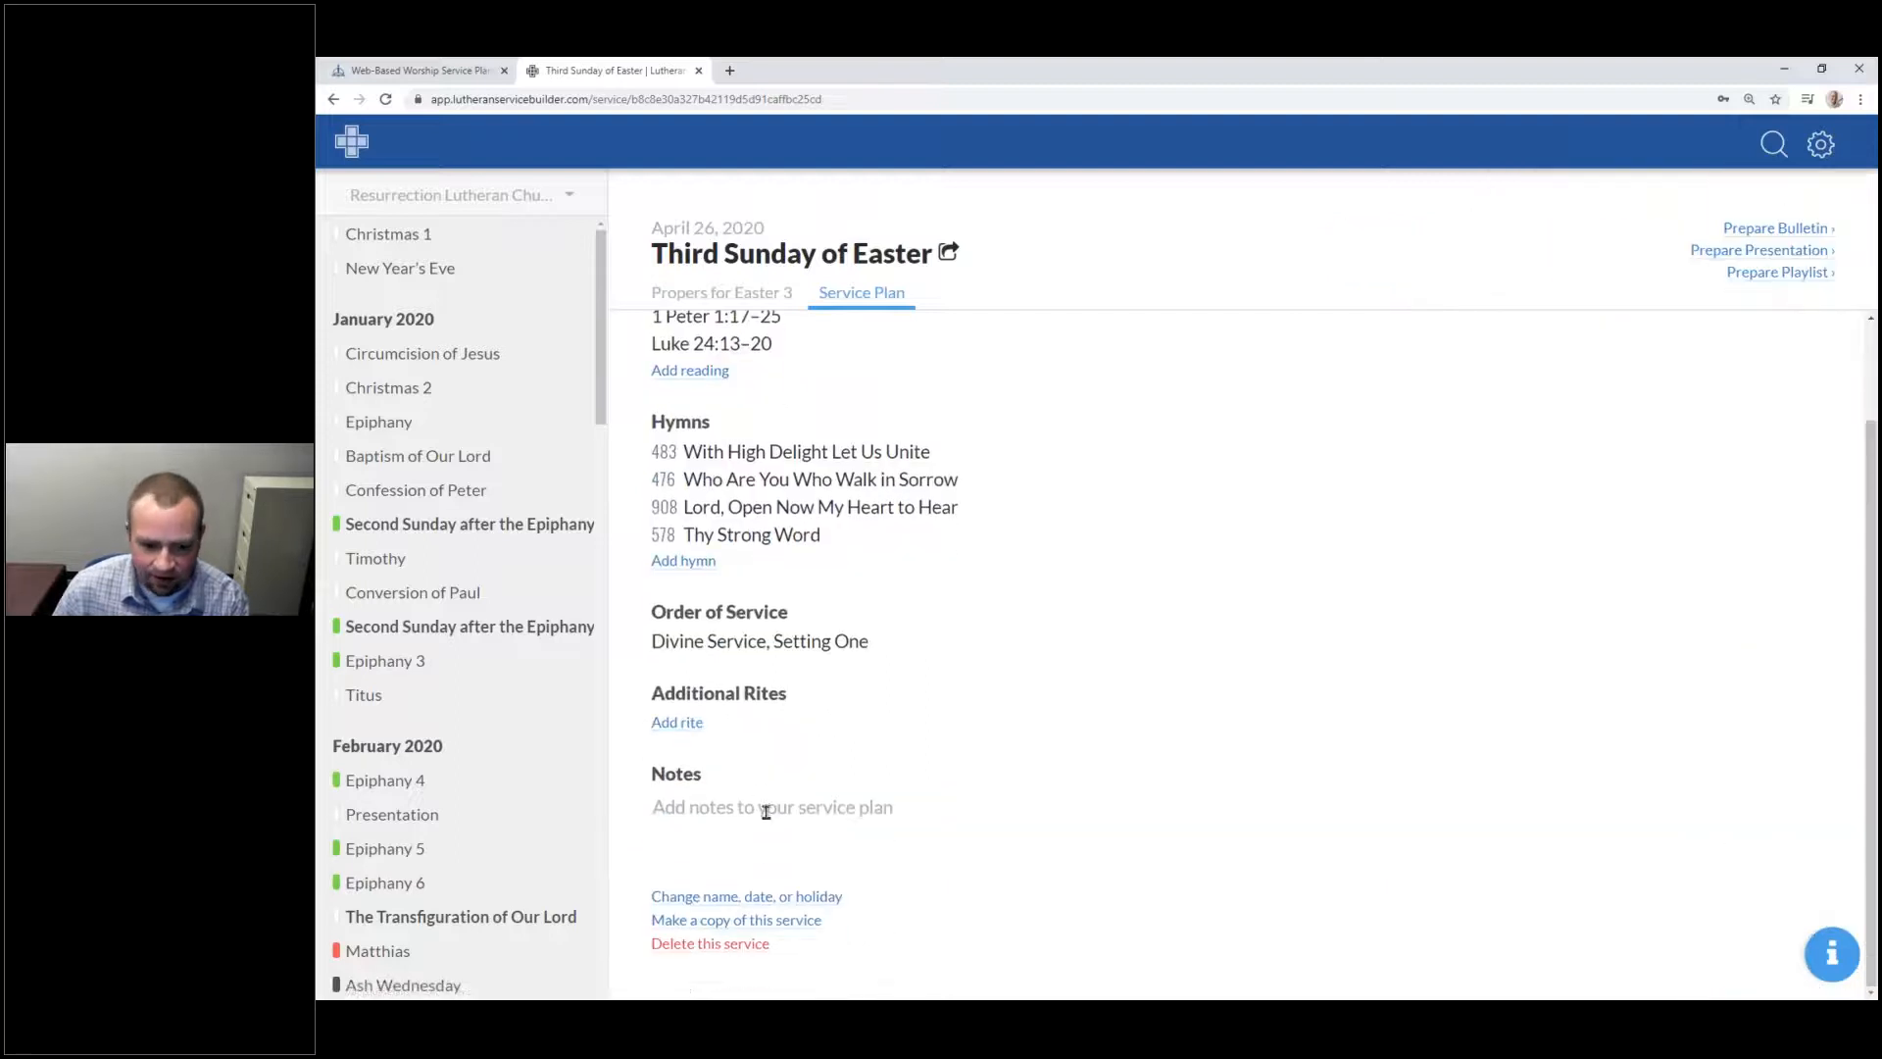
pyautogui.click(767, 811)
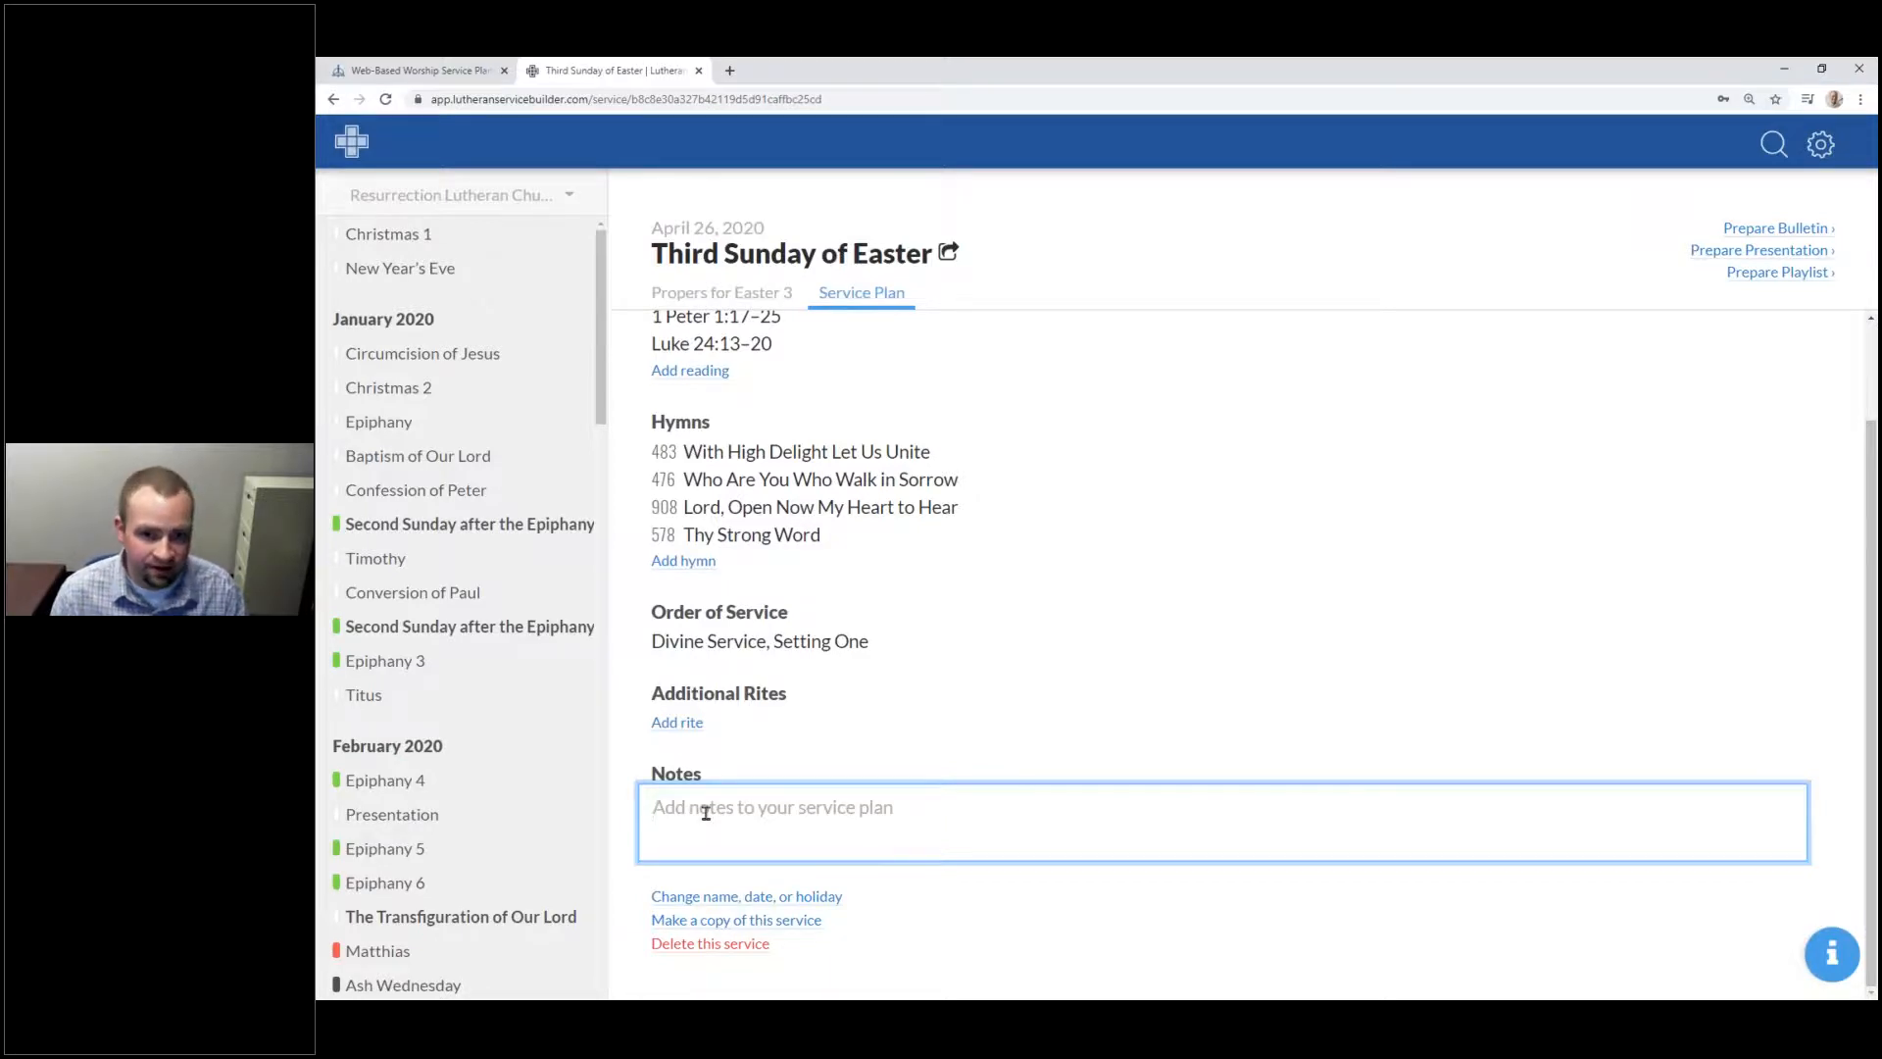
pyautogui.write('10:30')
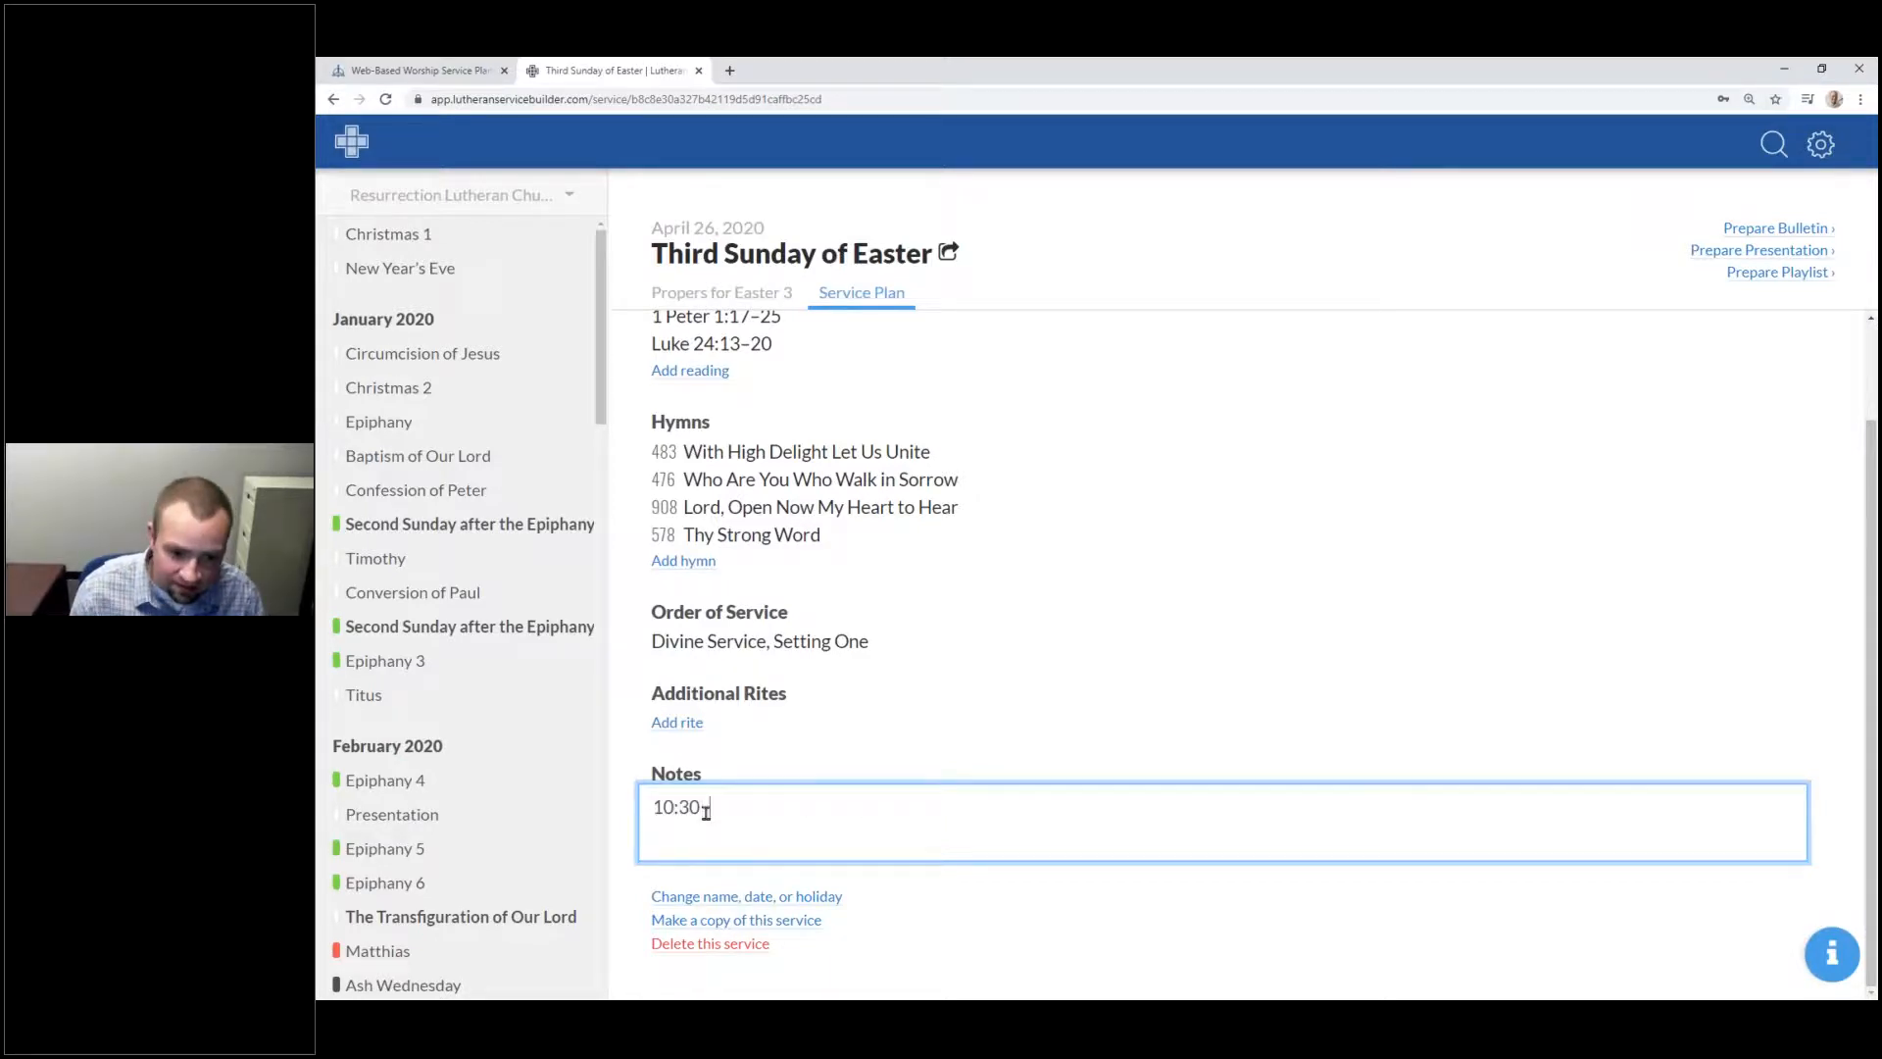
pyautogui.write(' Handbells')
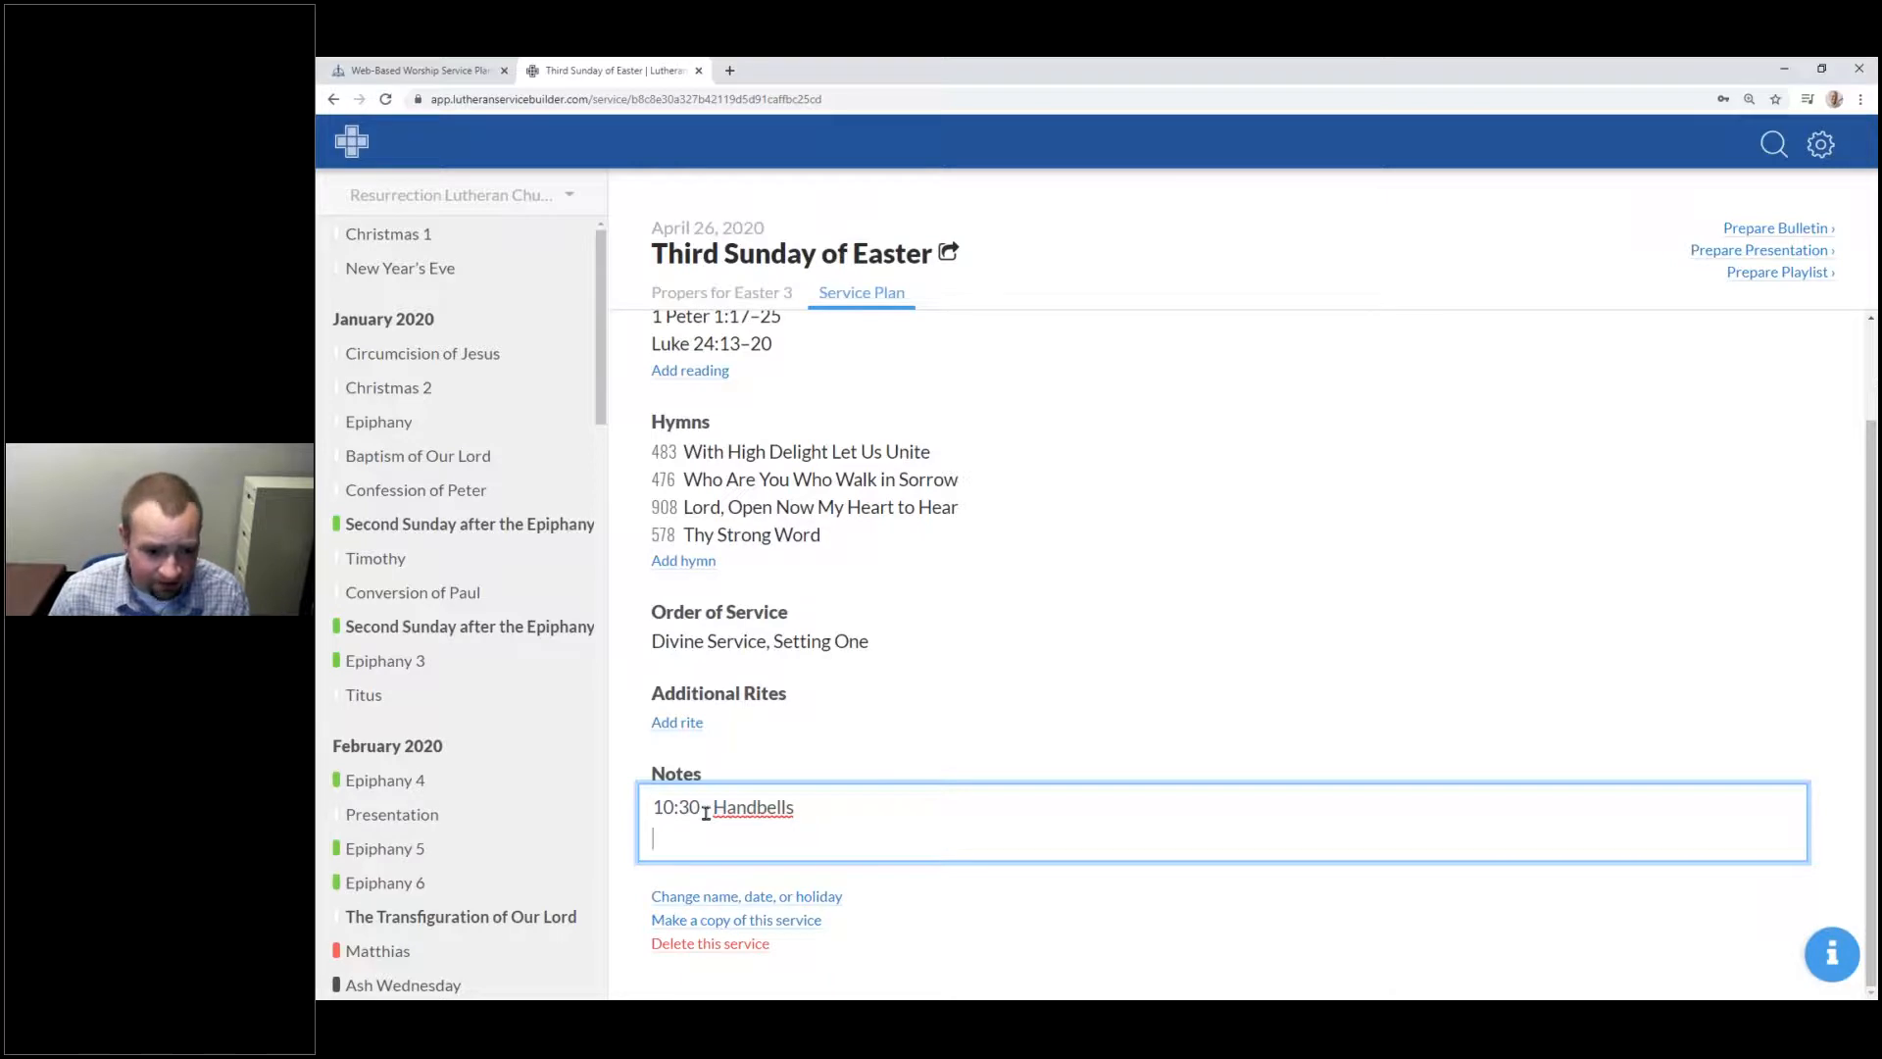
pyautogui.press('Return')
pyautogui.press('Return')
pyautogui.press('Return')
pyautogui.press('Return')
pyautogui.press('Return')
pyautogui.press('Return')
pyautogui.press('Return')
pyautogui.press('Return')
pyautogui.press('Return')
pyautogui.press('BackSpace')
pyautogui.press('BackSpace')
pyautogui.press('BackSpace')
pyautogui.press('BackSpace')
pyautogui.press('BackSpace')
pyautogui.press('BackSpace')
pyautogui.press('BackSpace')
pyautogui.press('BackSpace')
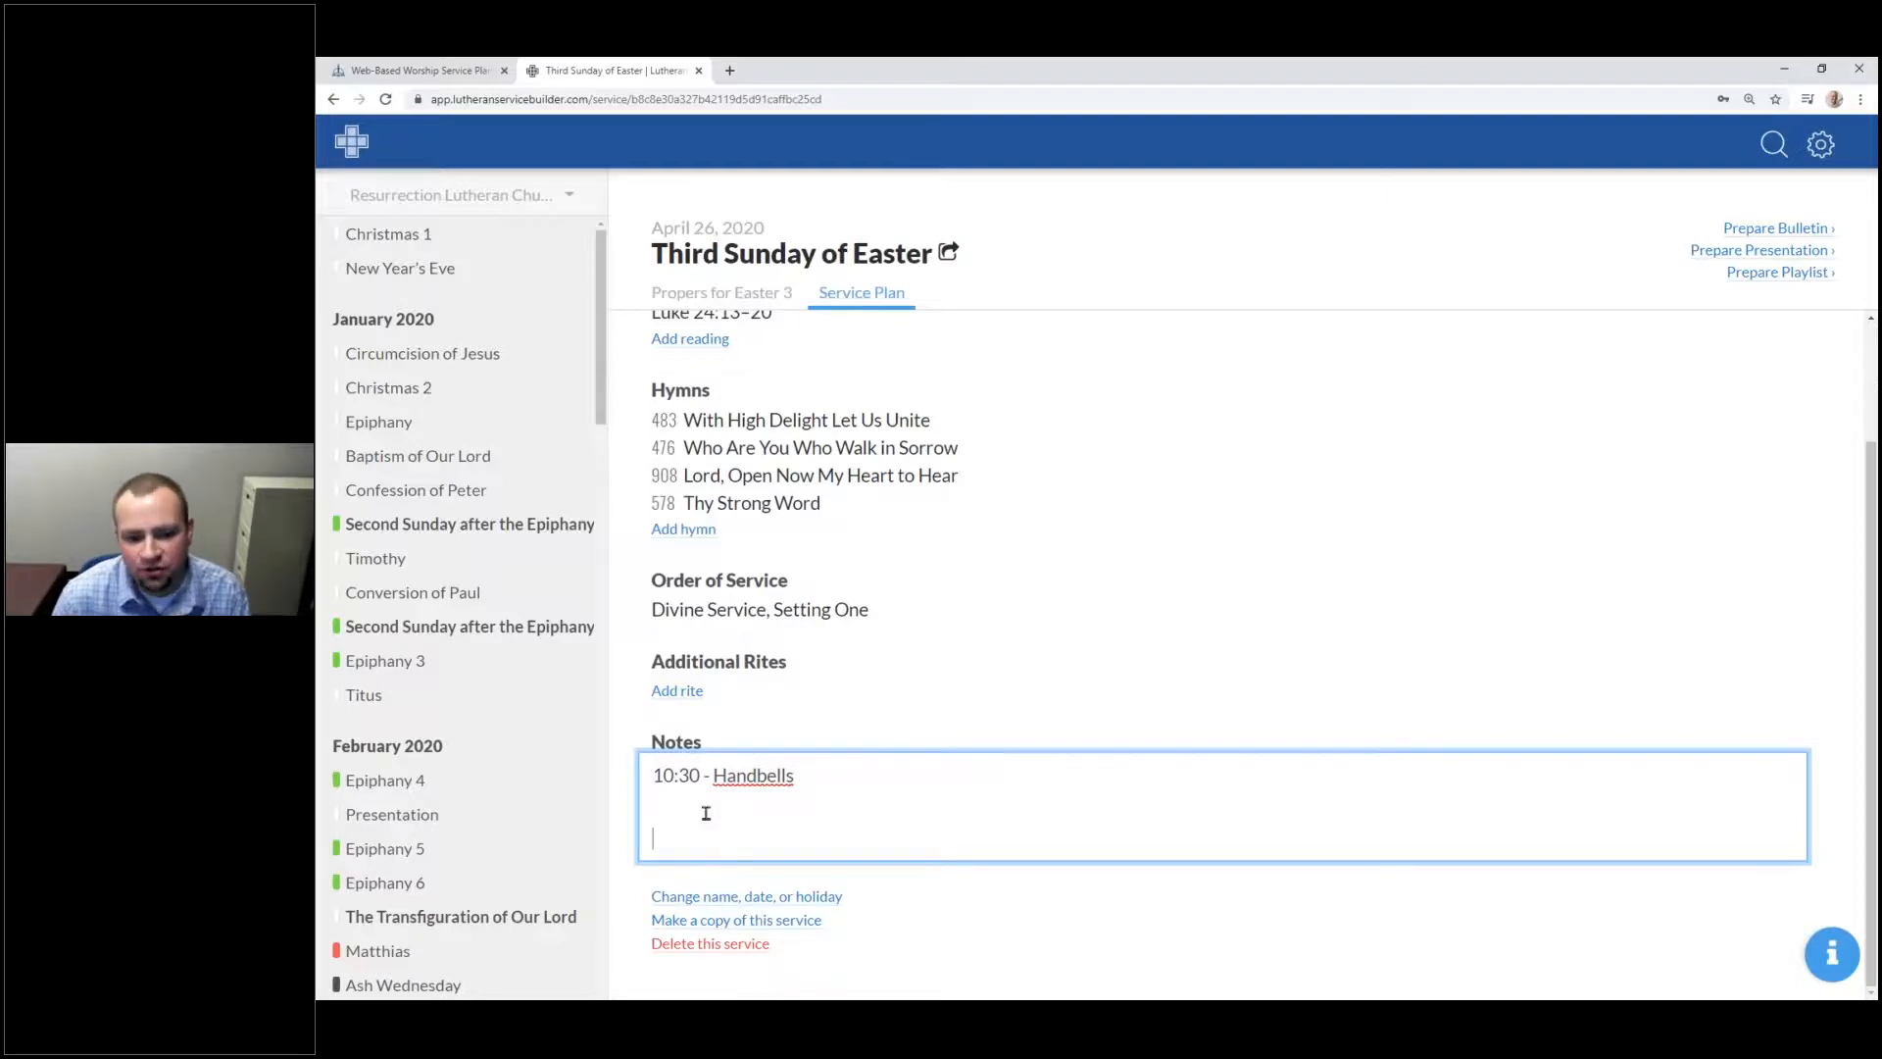
pyautogui.press('BackSpace')
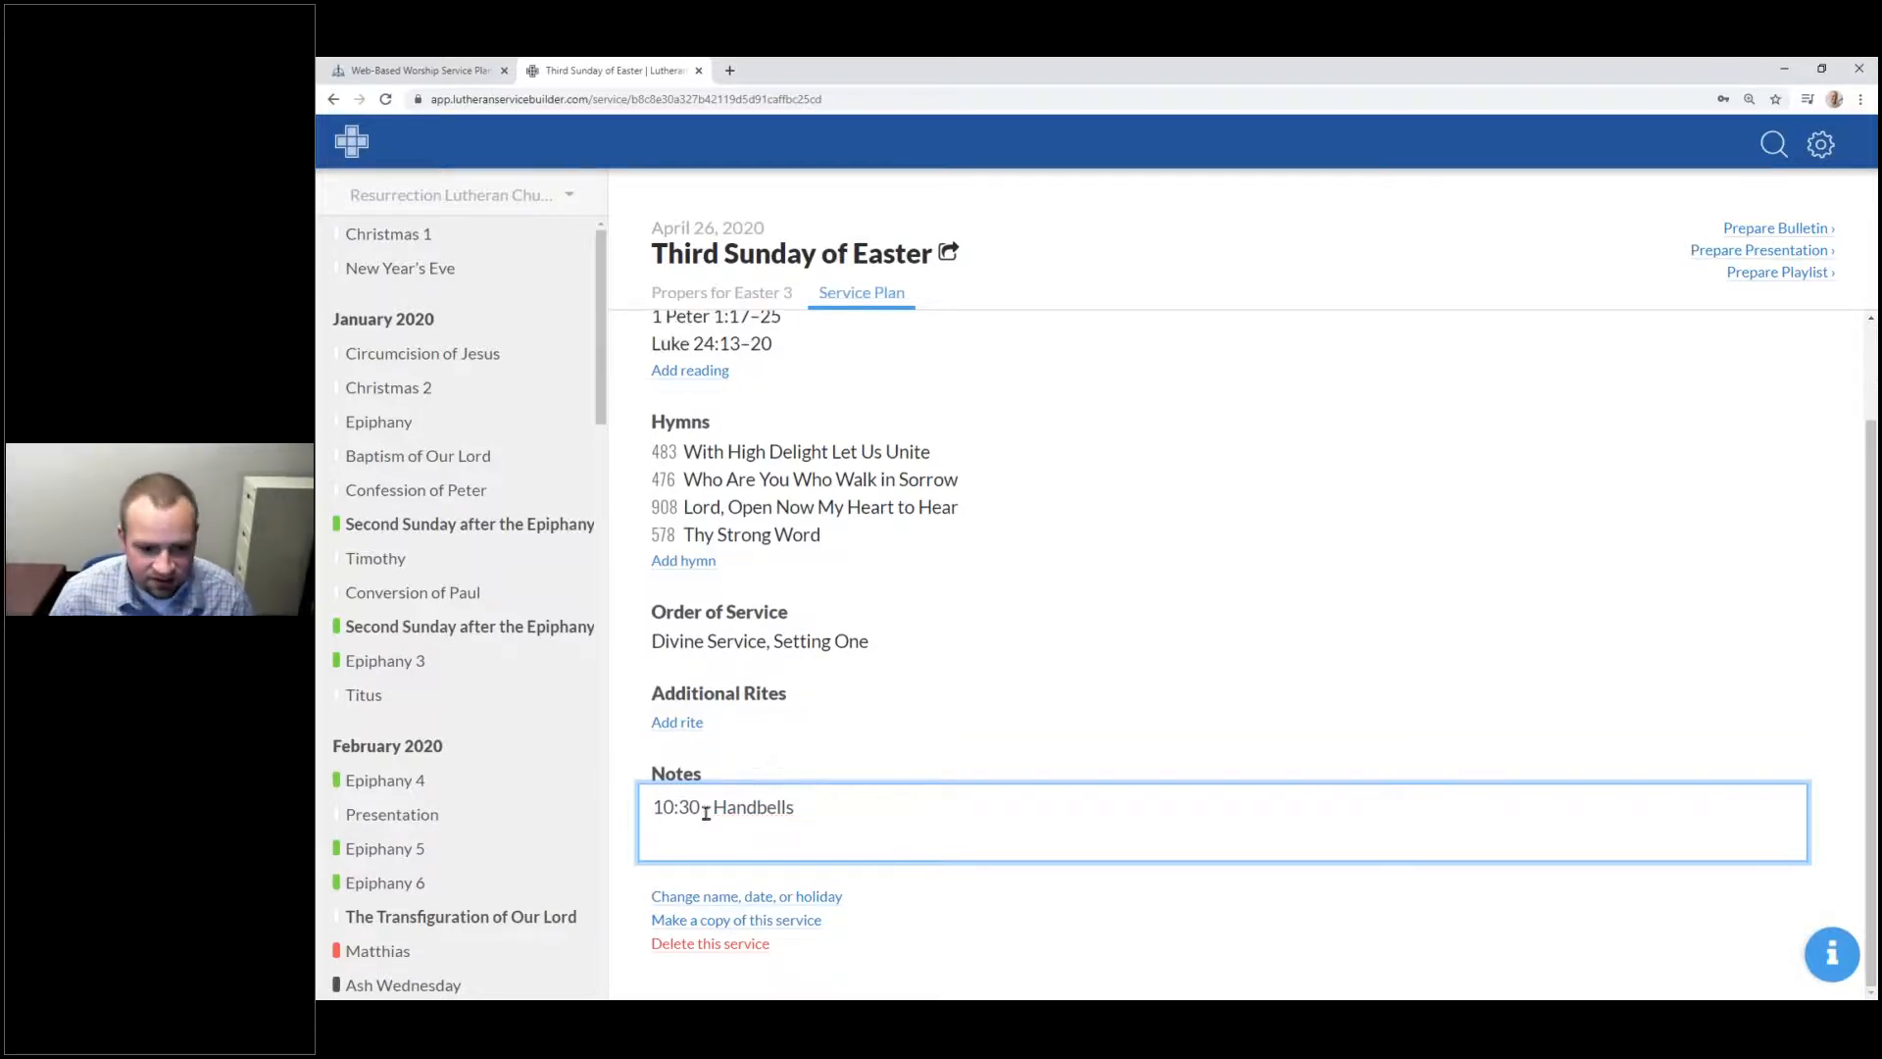
# Step: Select all the note text and delete it, leaving Notes empty
pyautogui.hotkey('ctrl', 'a')
pyautogui.press('BackSpace')
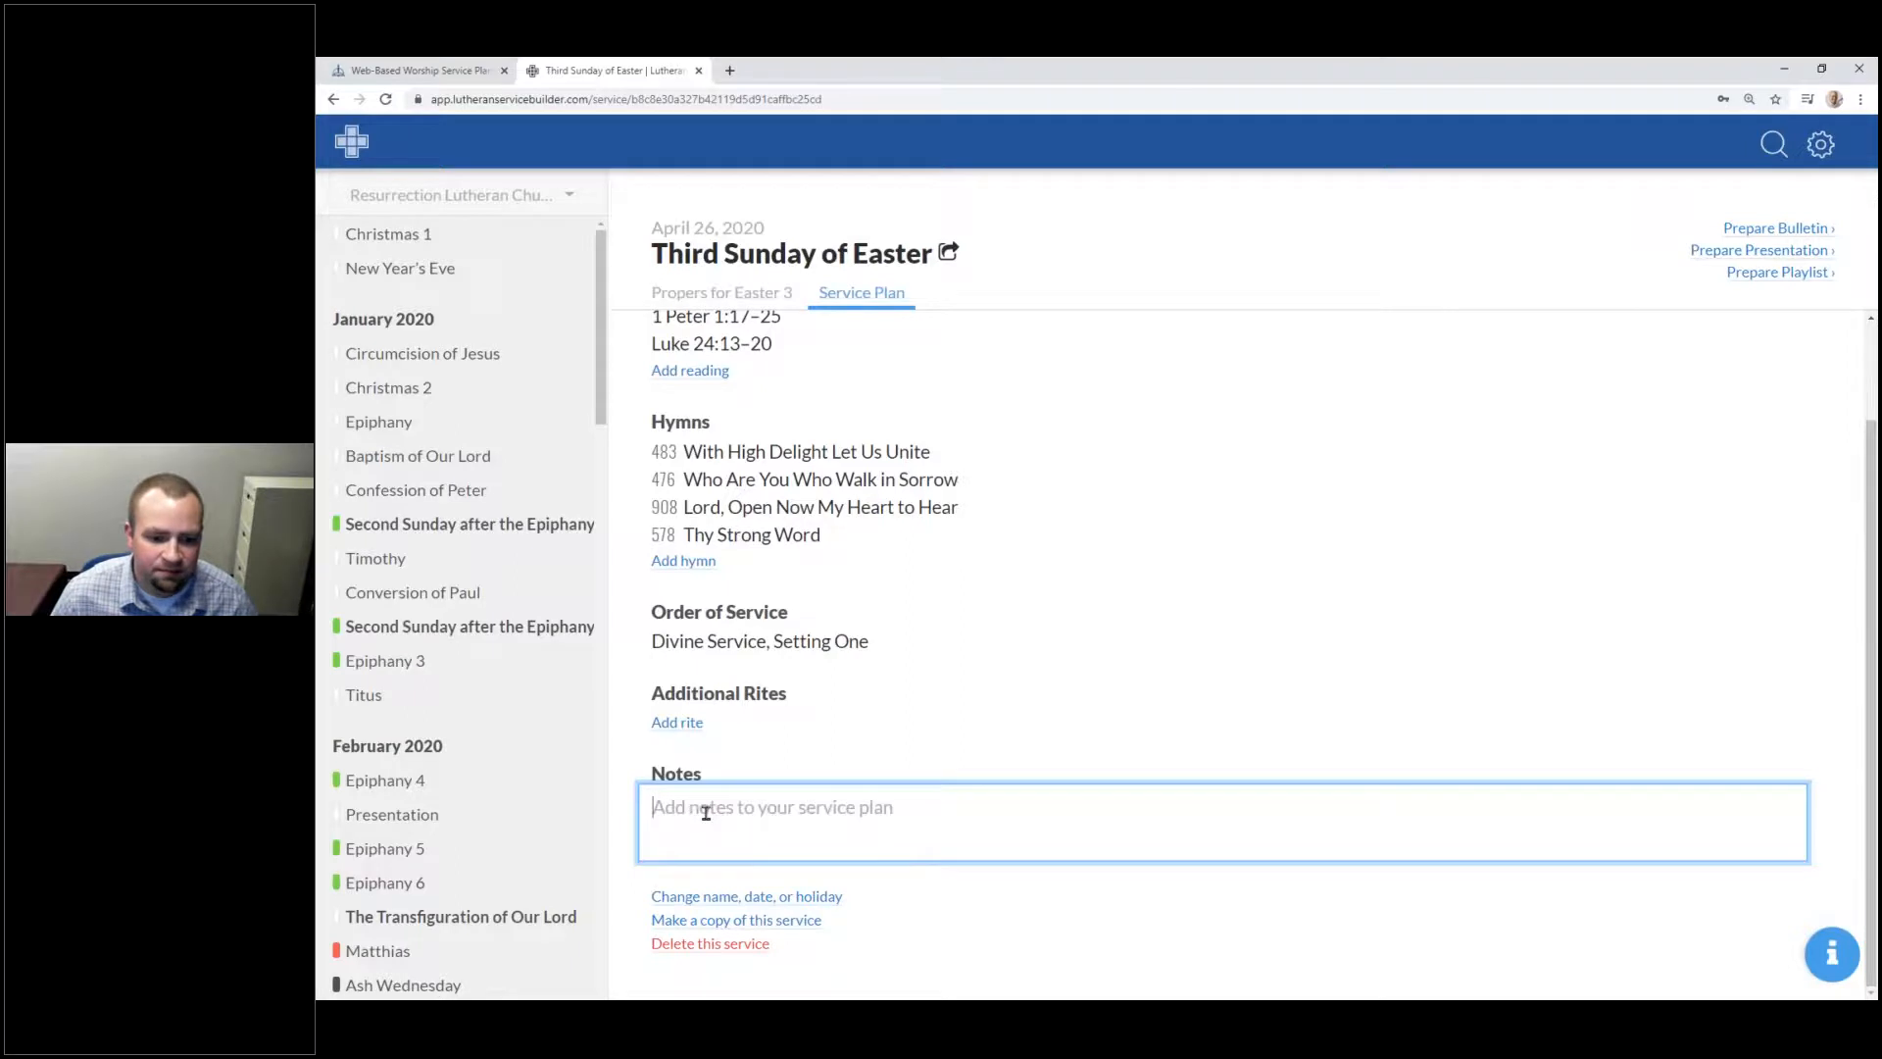
pyautogui.scroll(1, 705, 812)
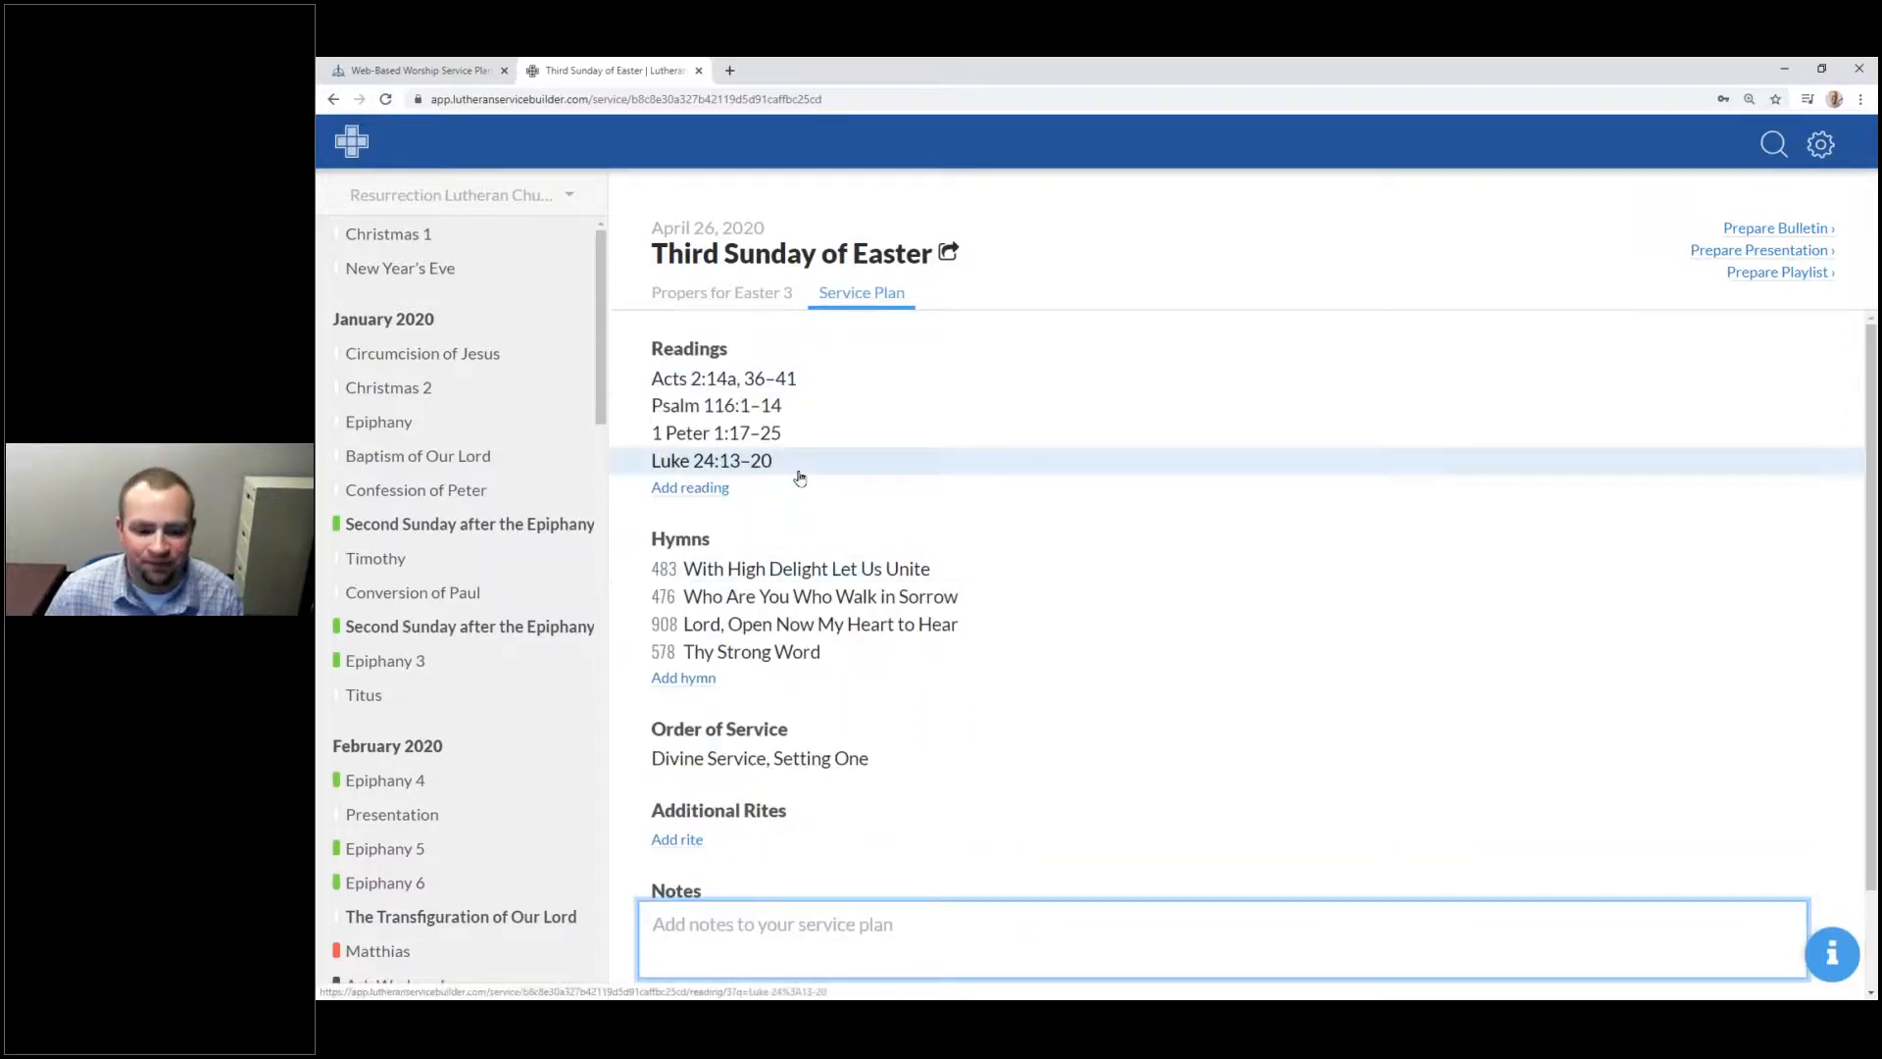
pyautogui.scroll(-1, 1078, 461)
pyautogui.hotkey('alt', 'Tab')
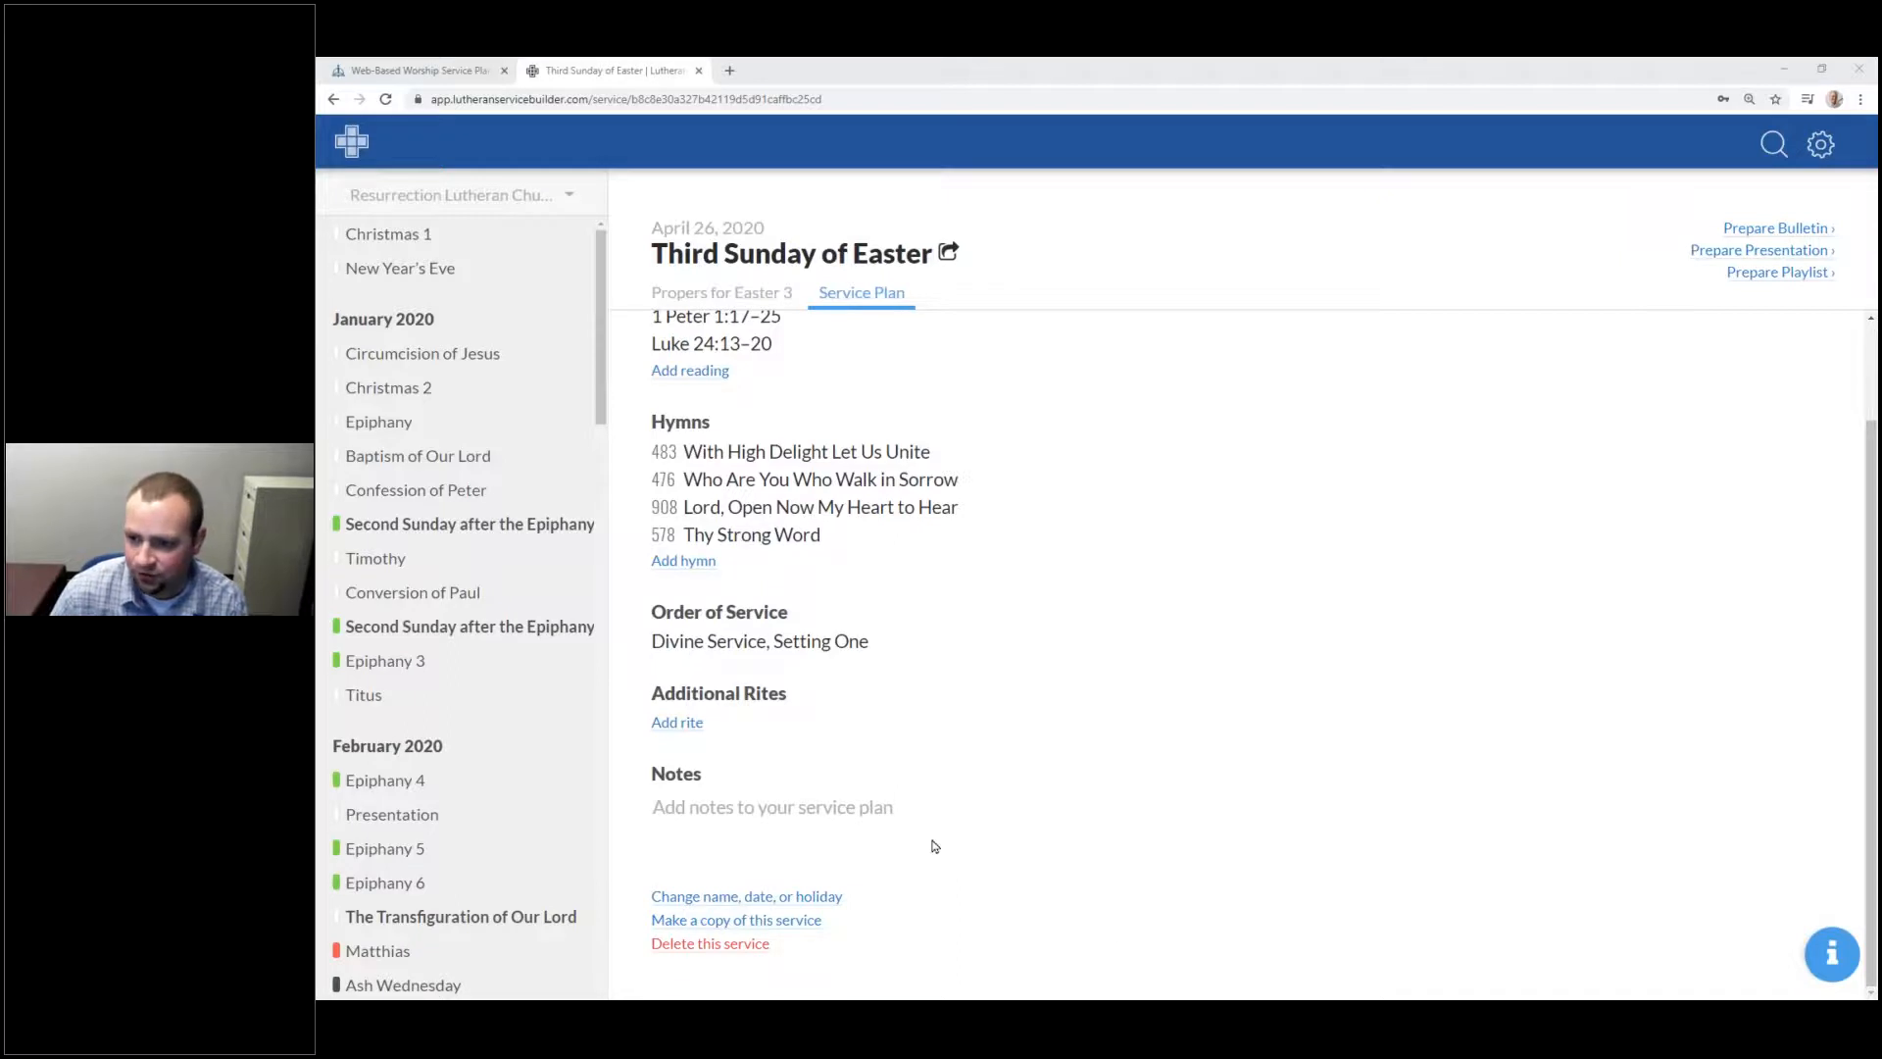
# Step: Open the library search, reset the hymn query, and place the cursor in the empty Search box
pyautogui.click(1769, 142)
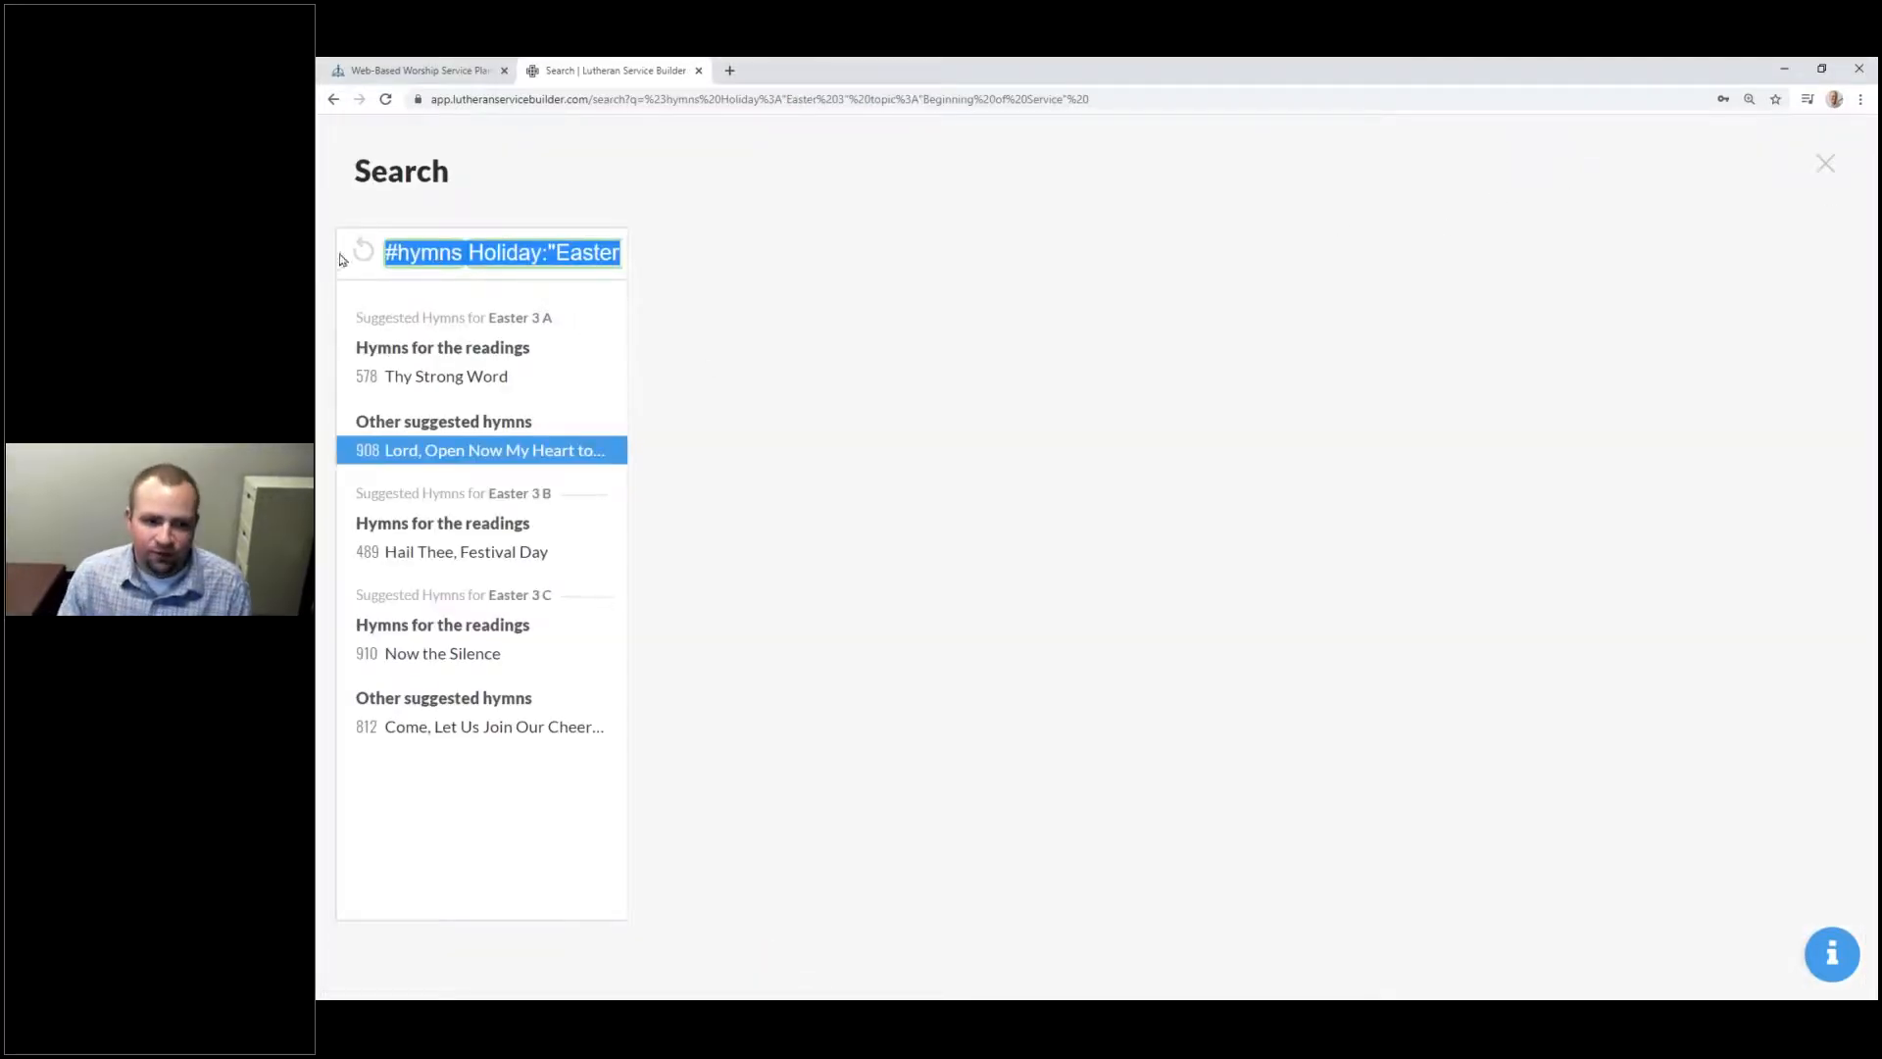
pyautogui.click(359, 252)
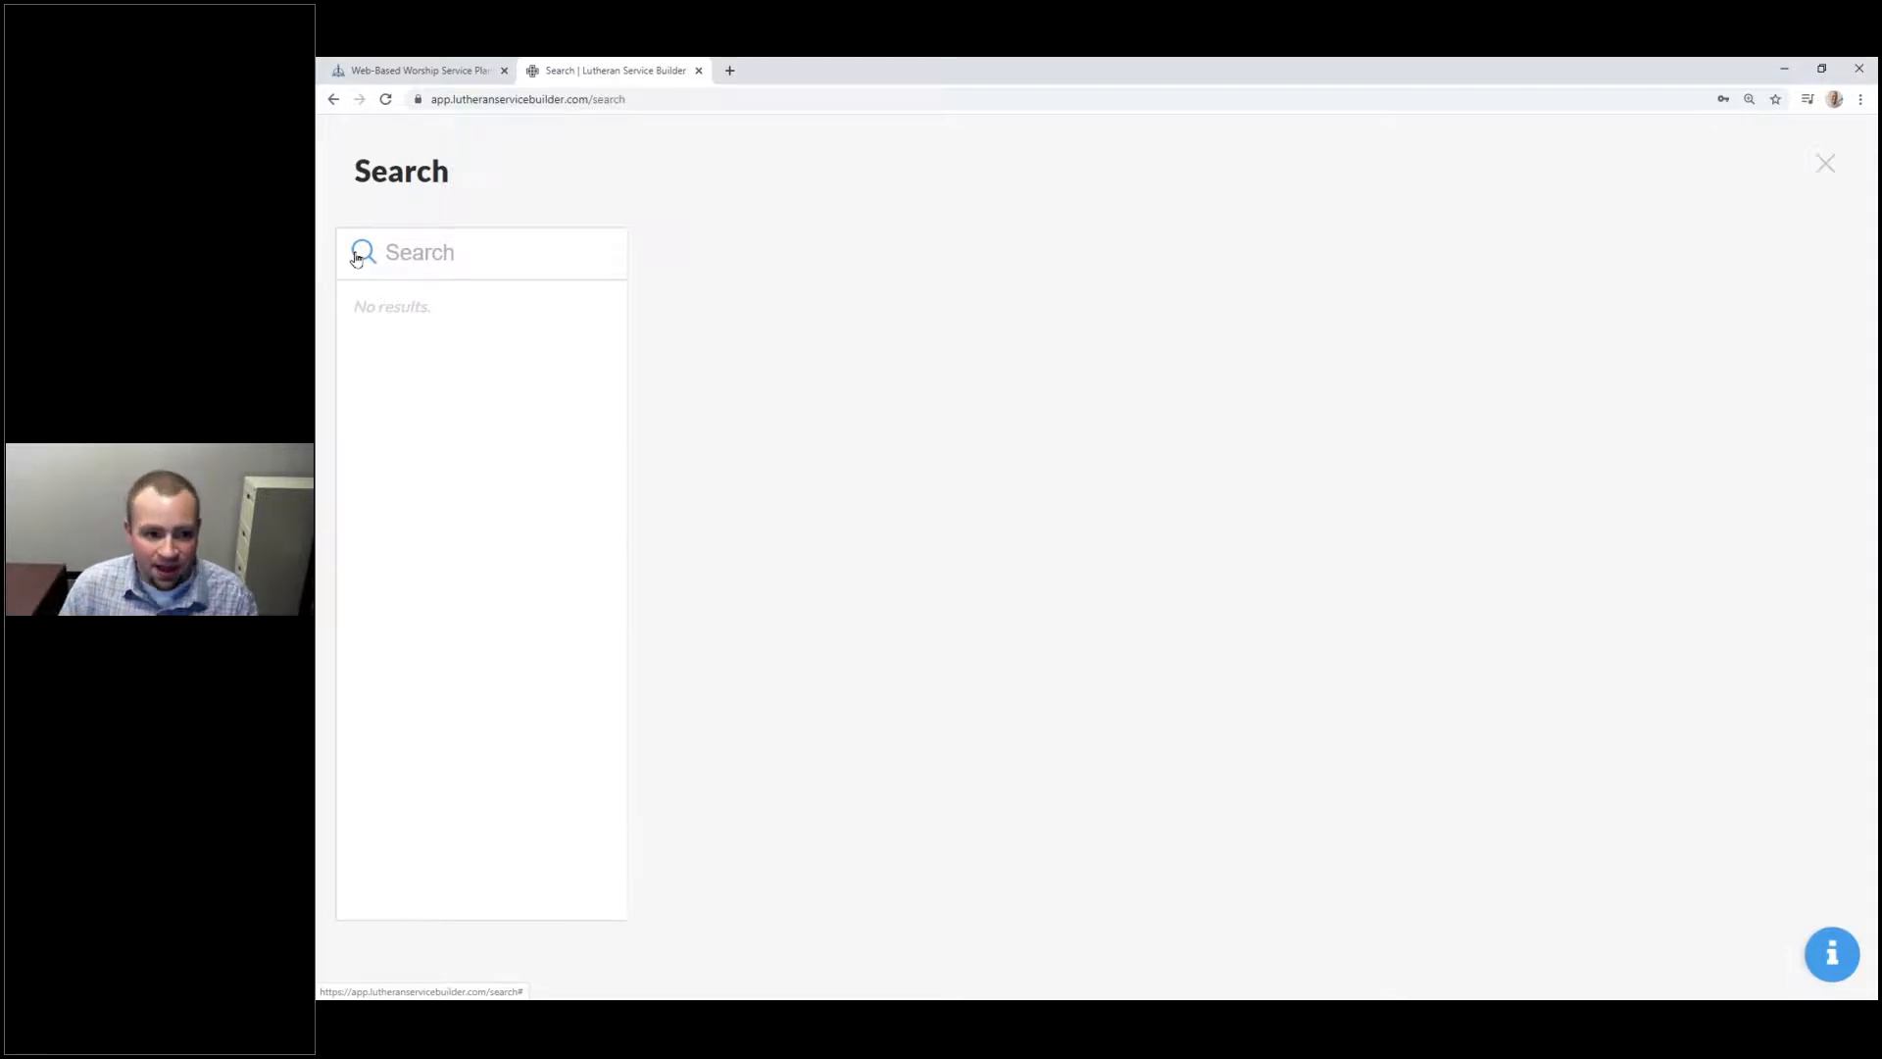
pyautogui.click(411, 252)
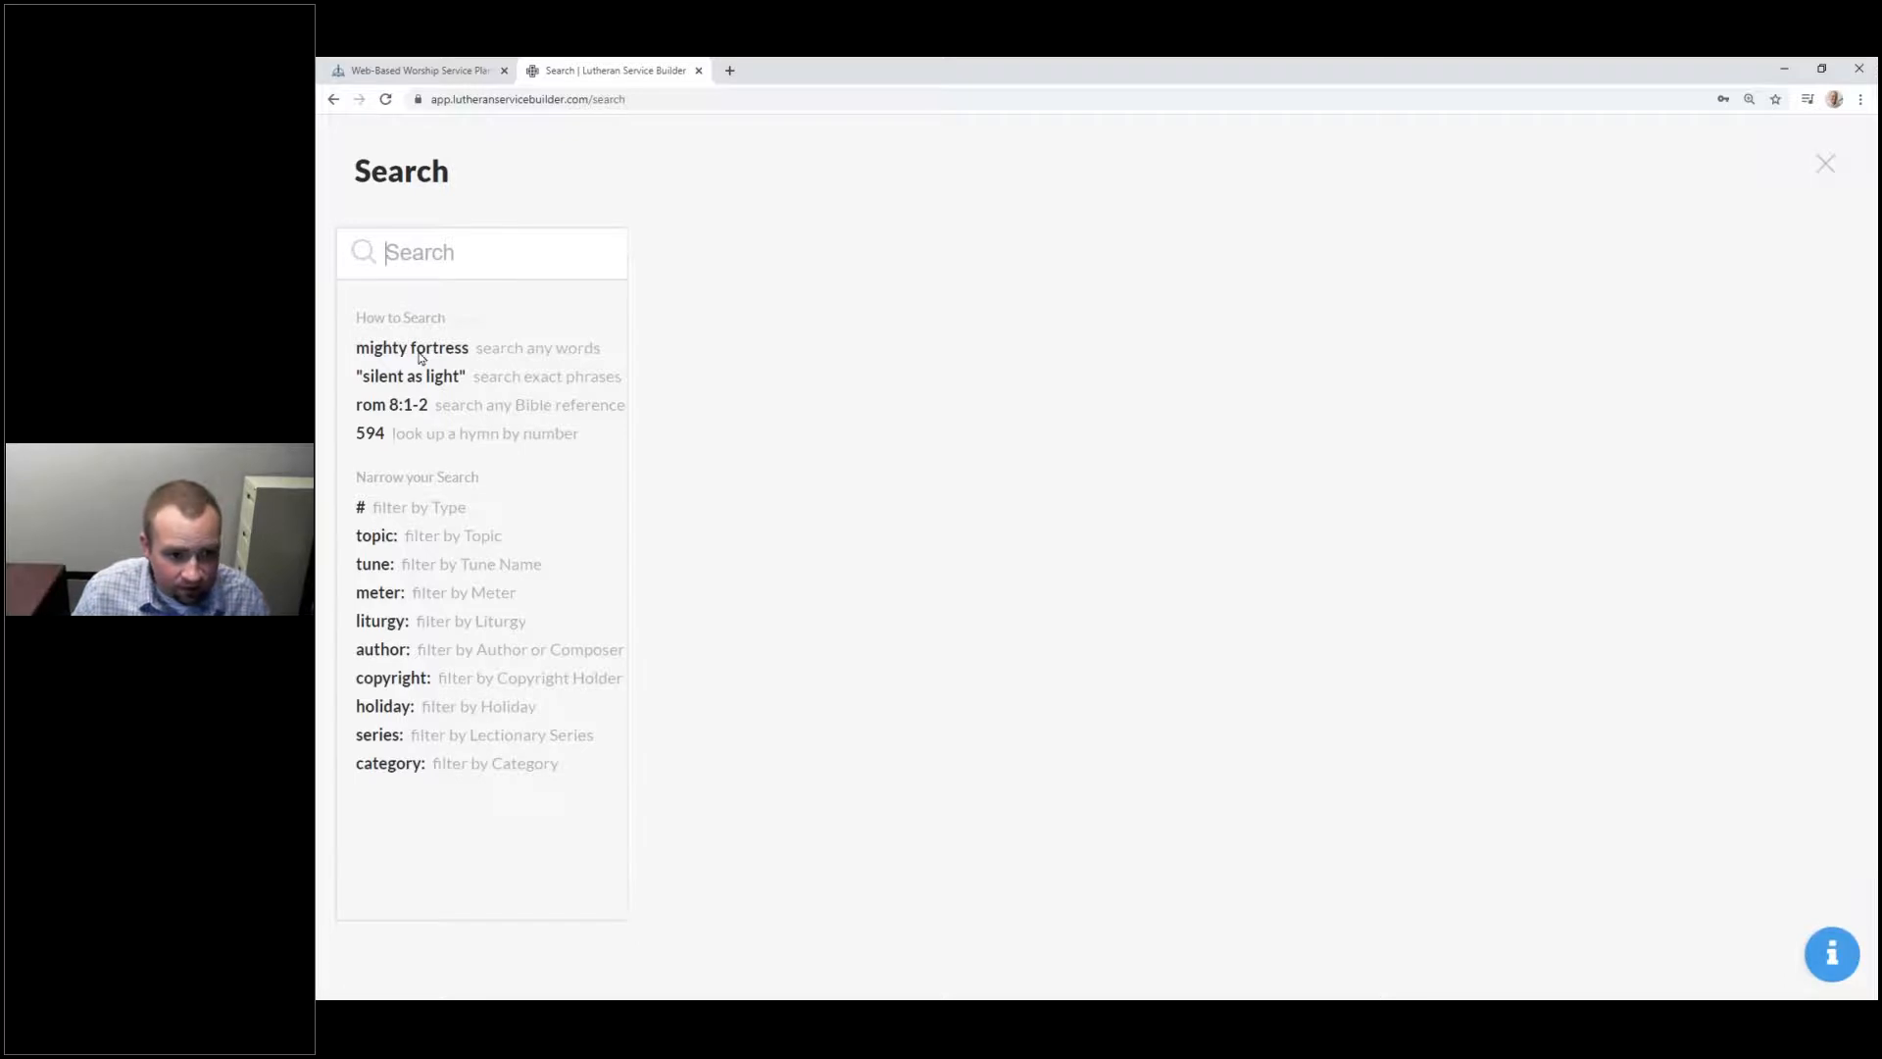
# Step: Search 'mighty fortress' and open hymn 657 A Mighty Fortress Is Our God
pyautogui.click(460, 333)
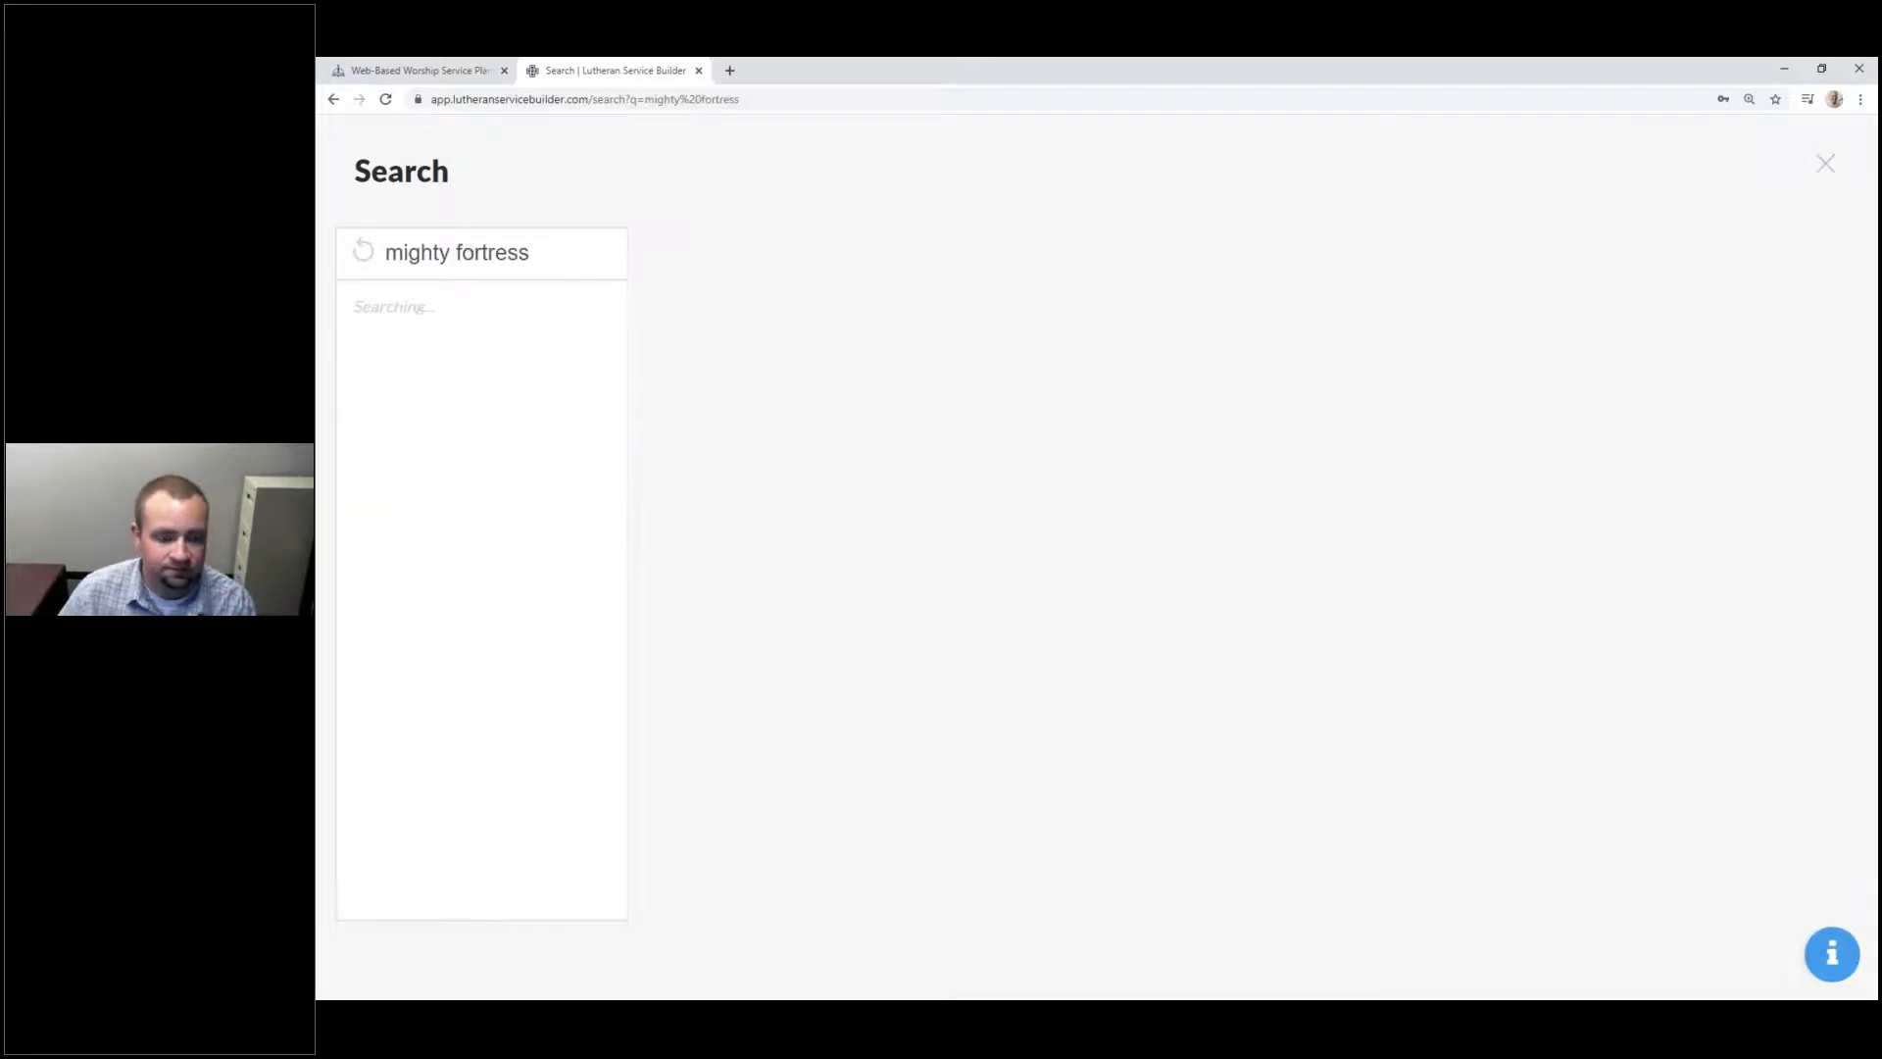
pyautogui.click(431, 350)
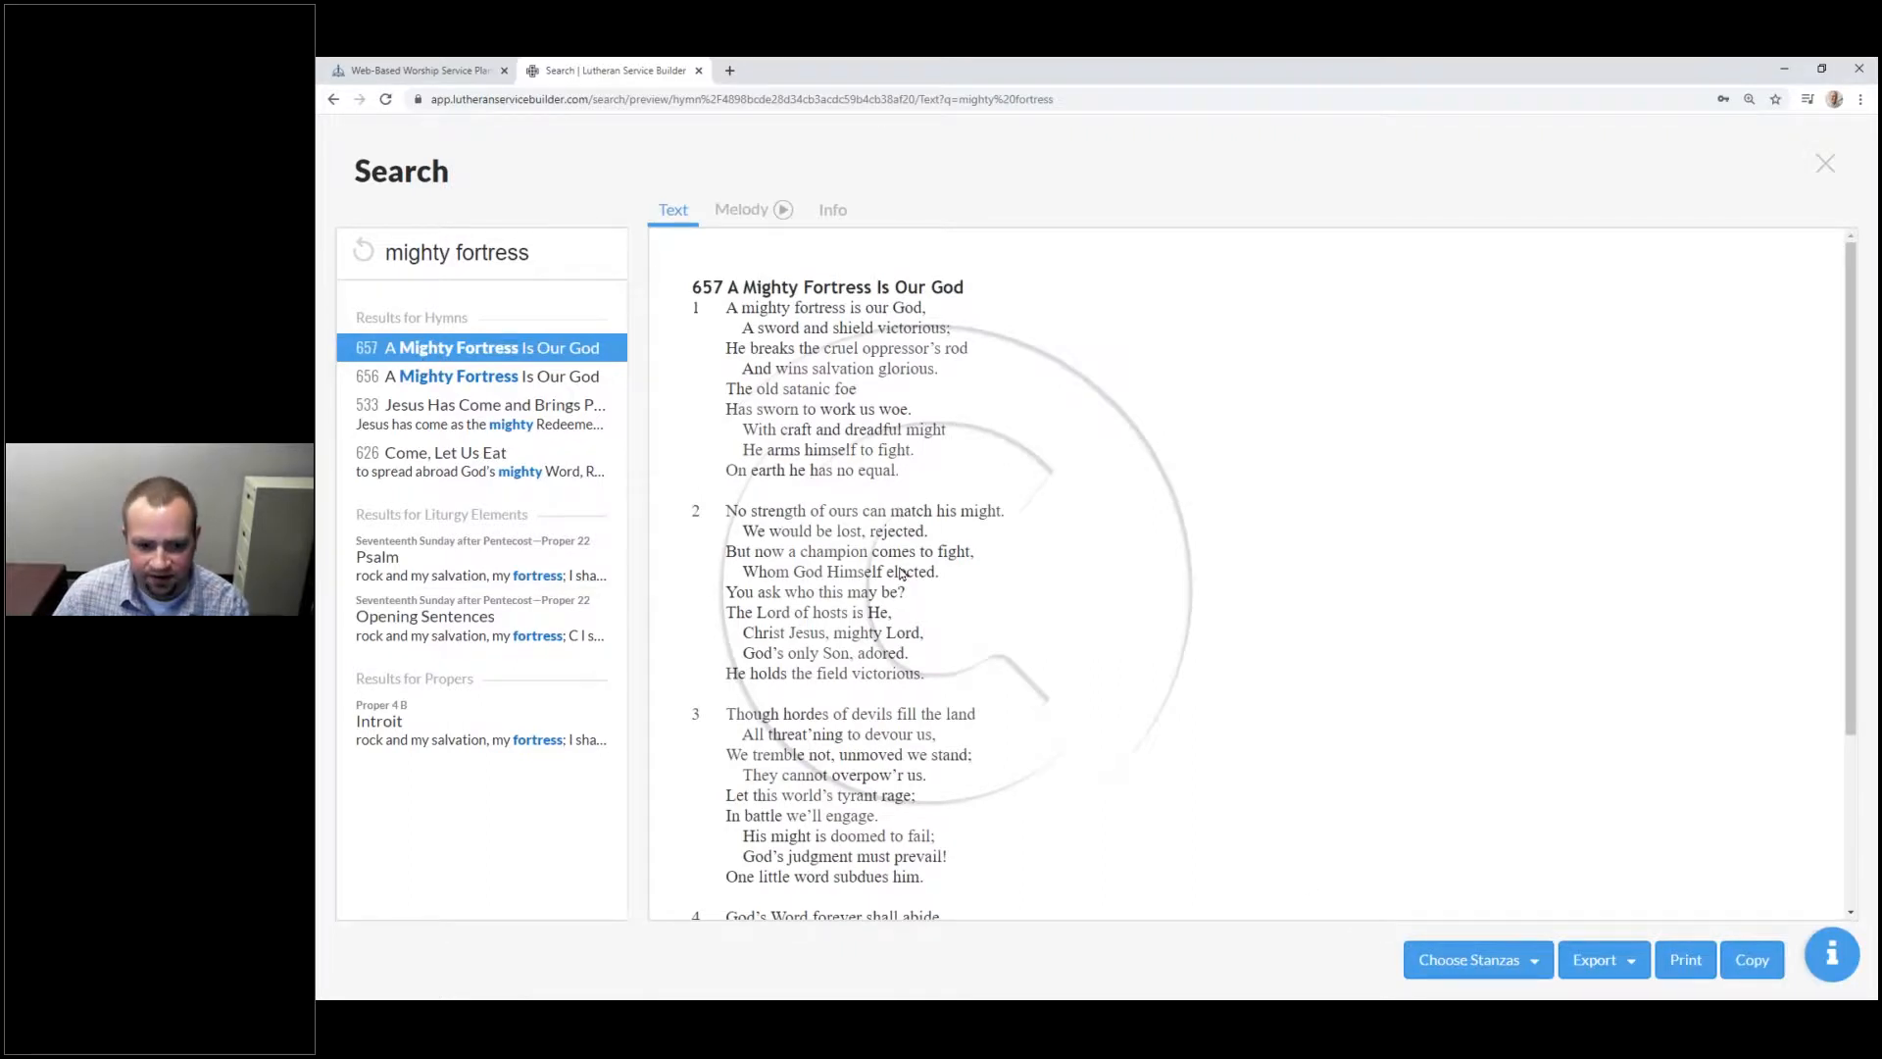
pyautogui.scroll(-2, 900, 574)
pyautogui.scroll(2, 900, 573)
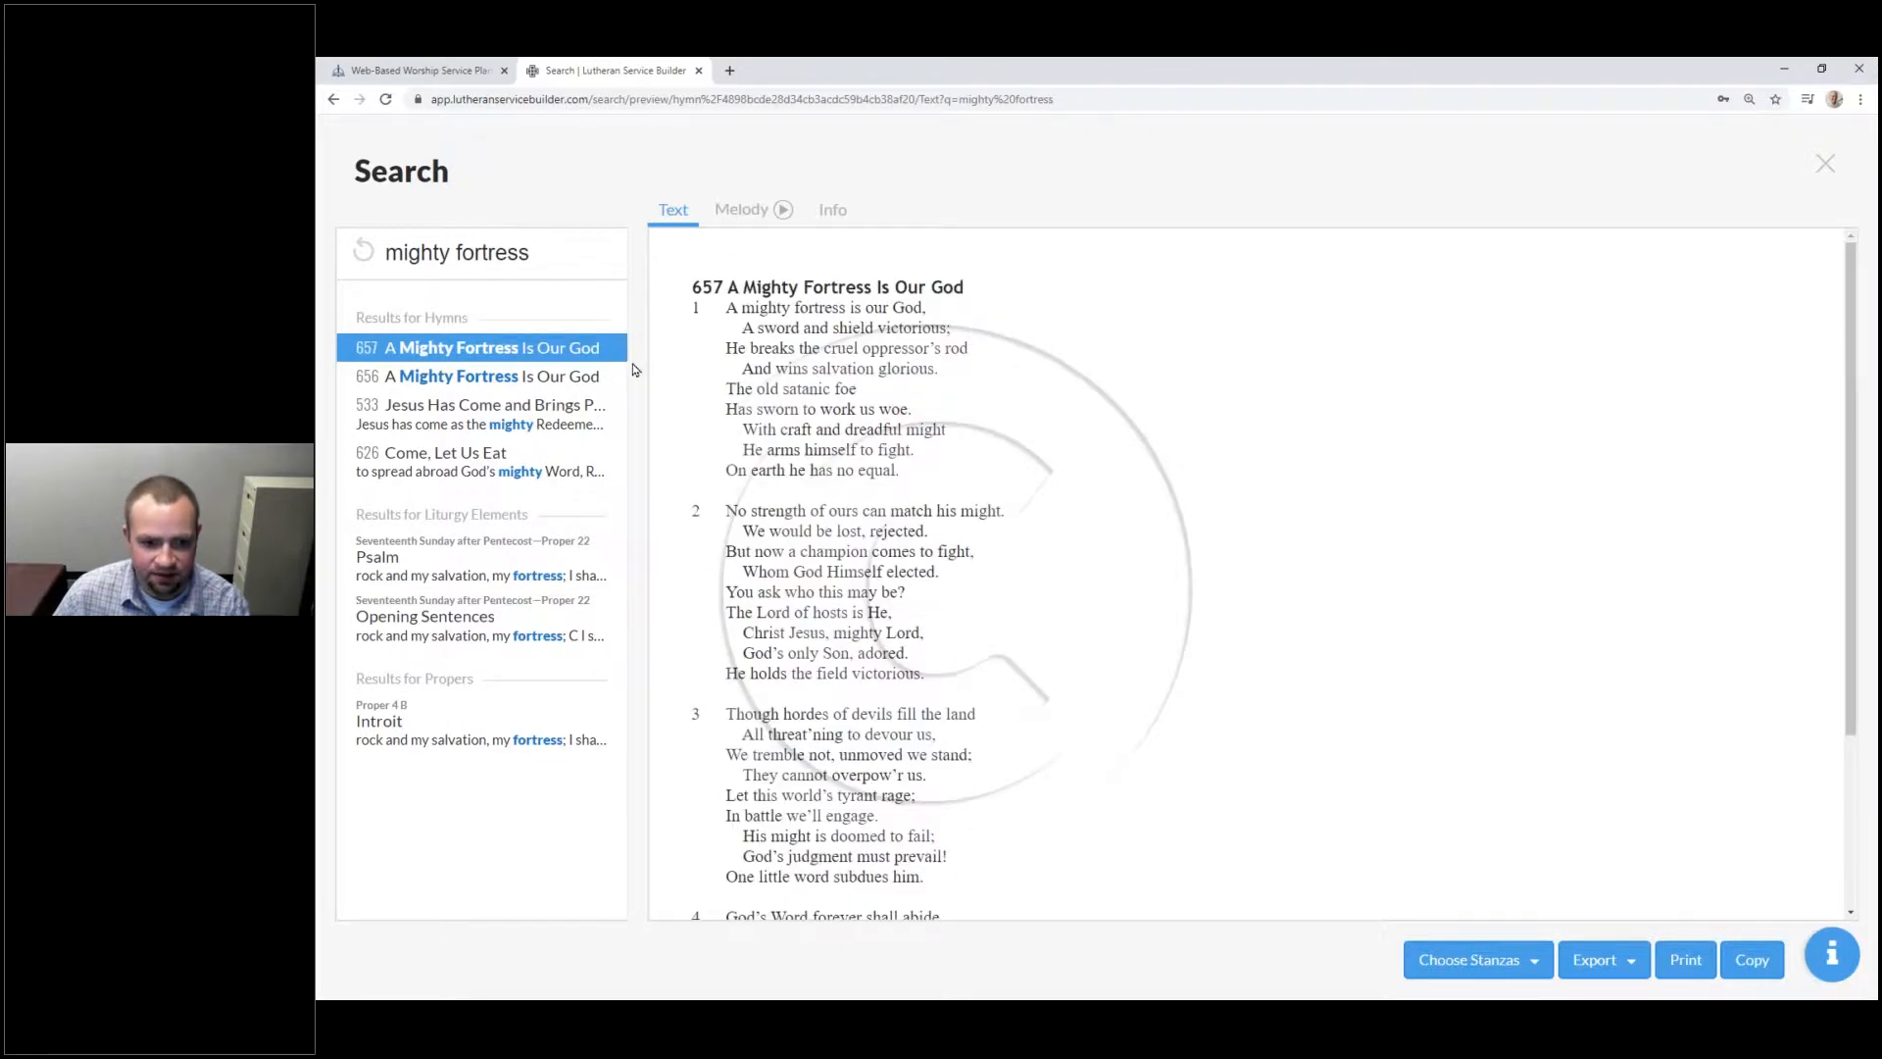
pyautogui.scroll(-3, 955, 438)
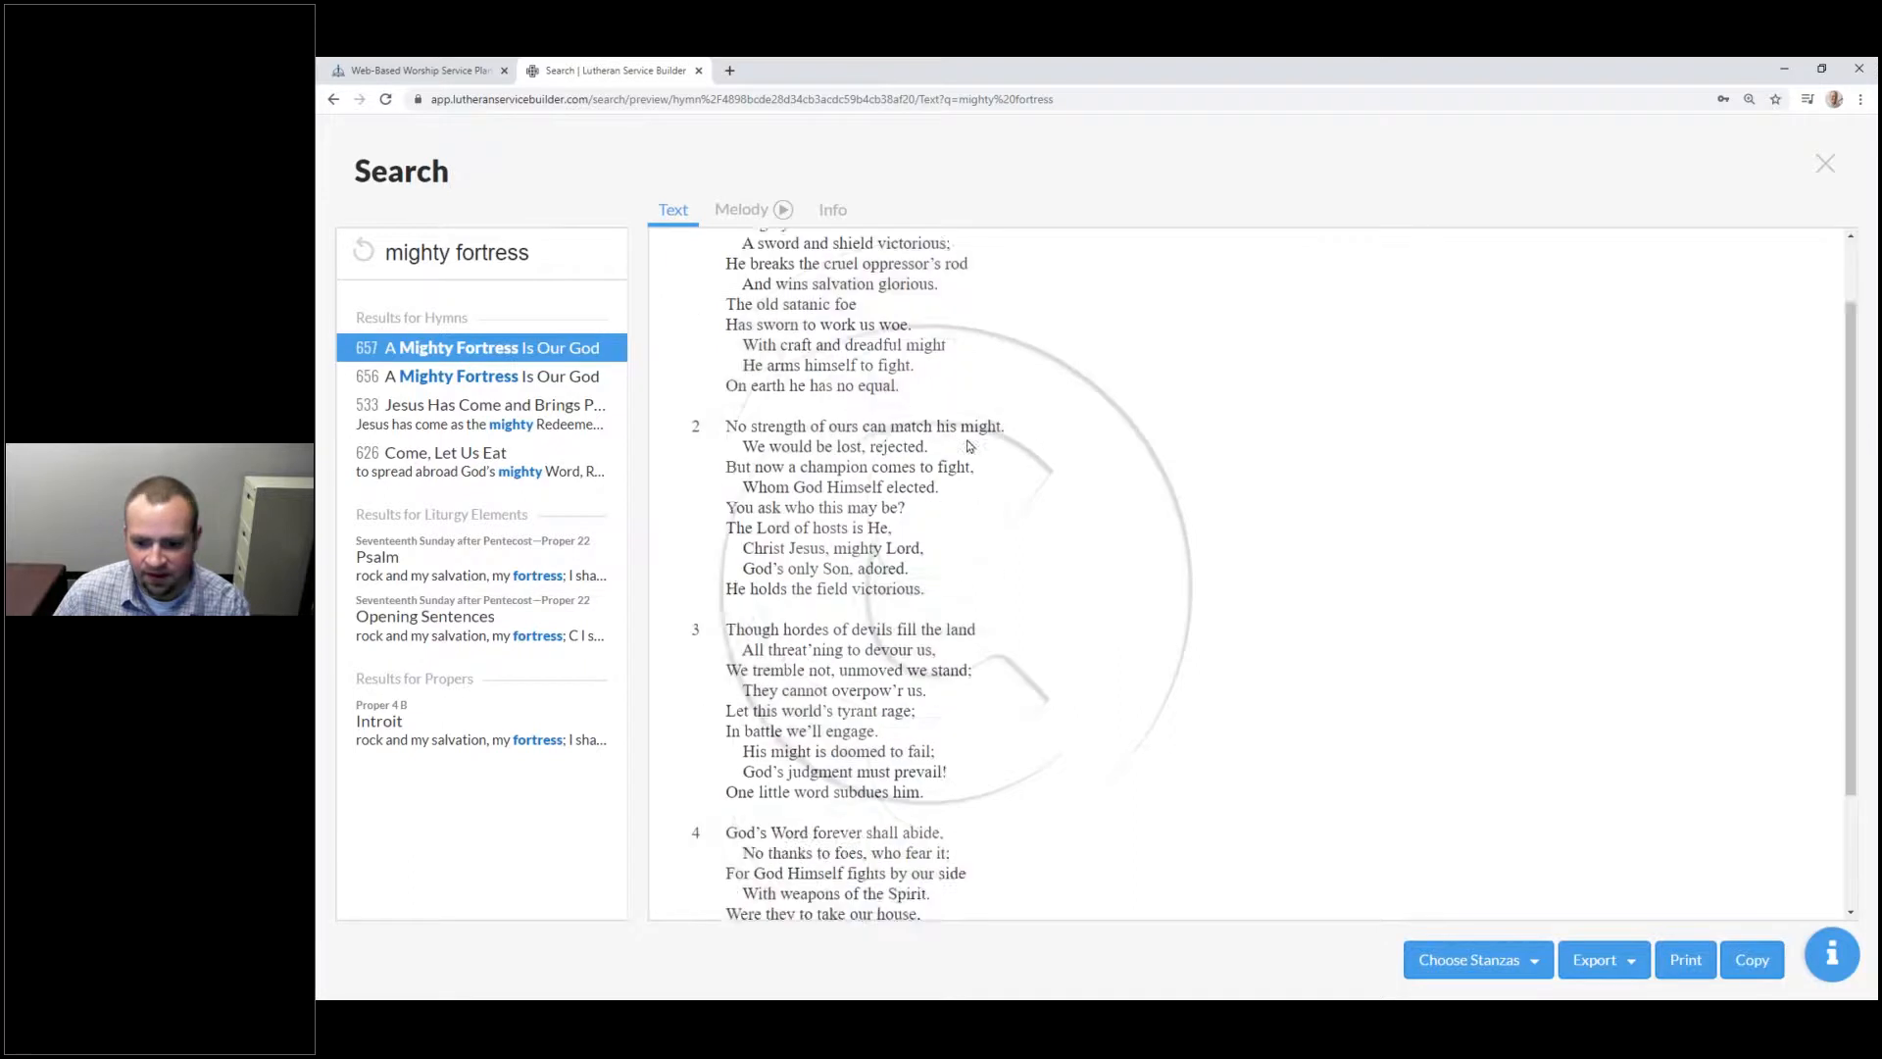
# Step: Leave out stanza 3 and export the hymn as a .docx Word document
pyautogui.click(1494, 960)
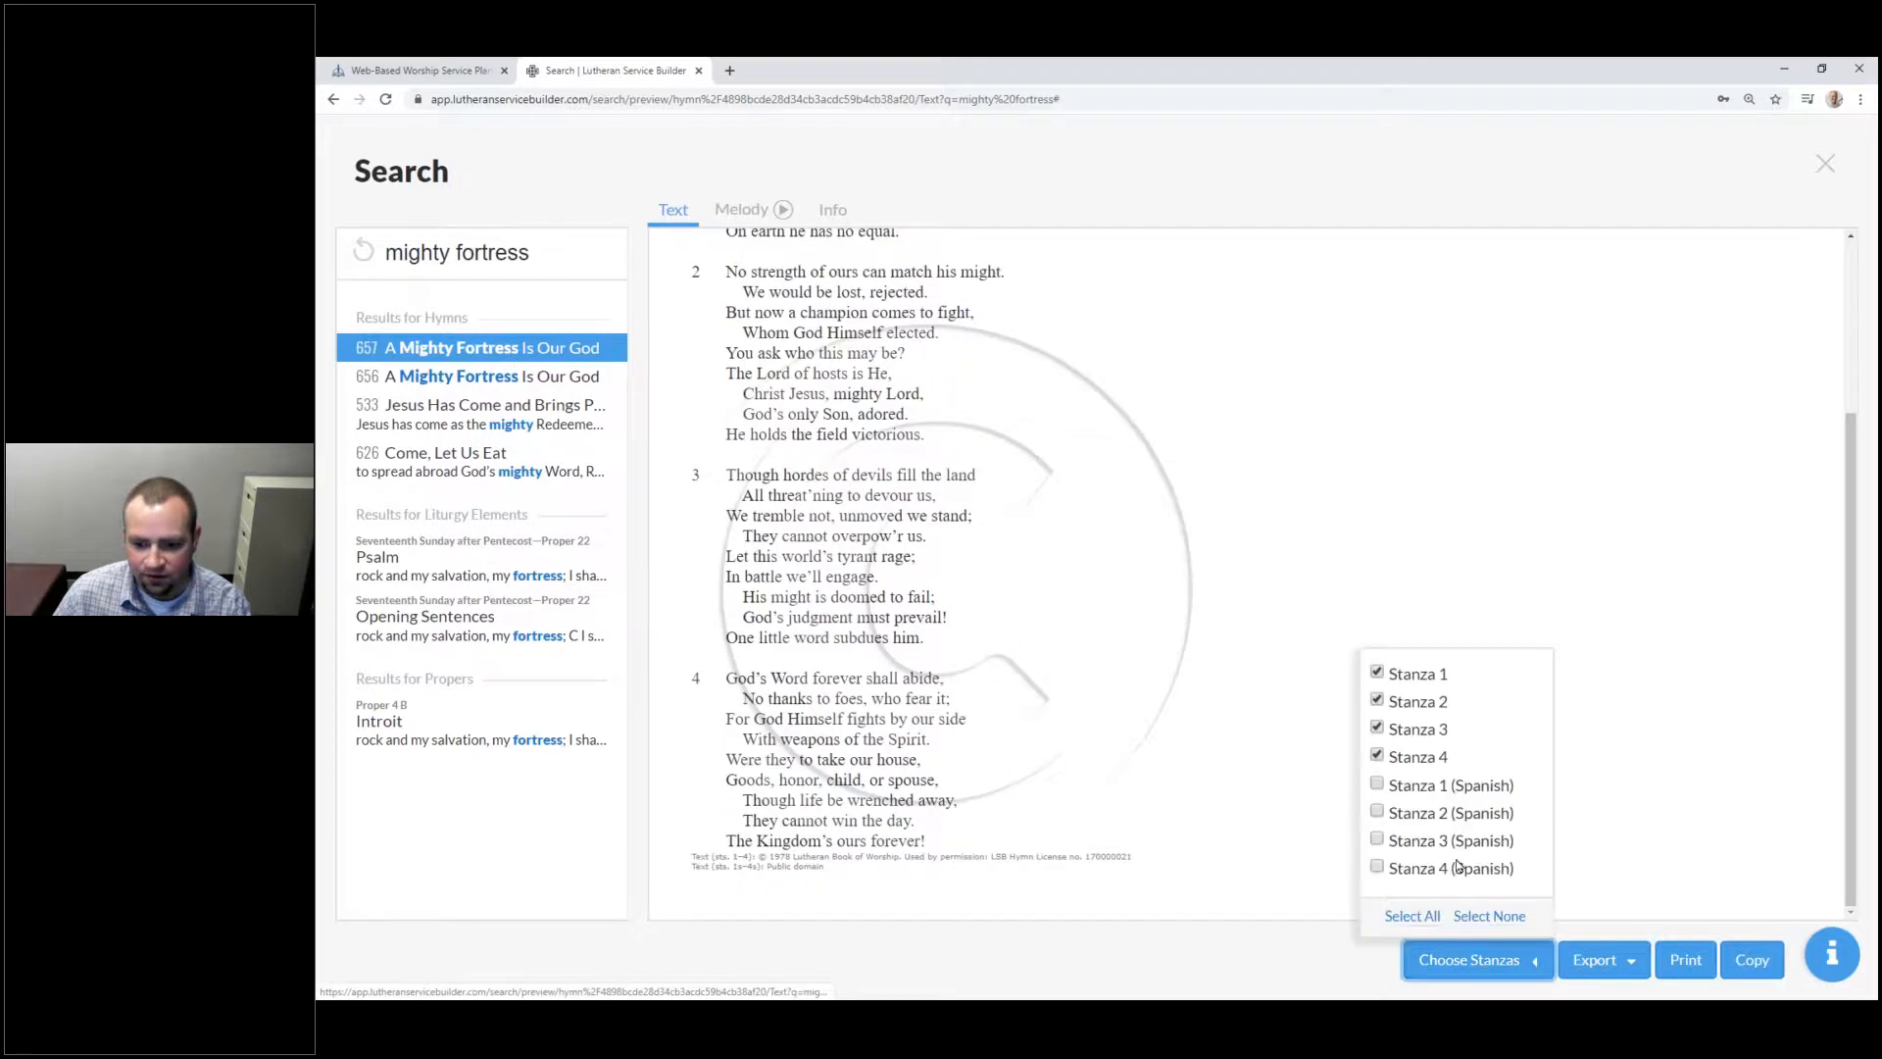
pyautogui.click(1408, 733)
pyautogui.click(1617, 746)
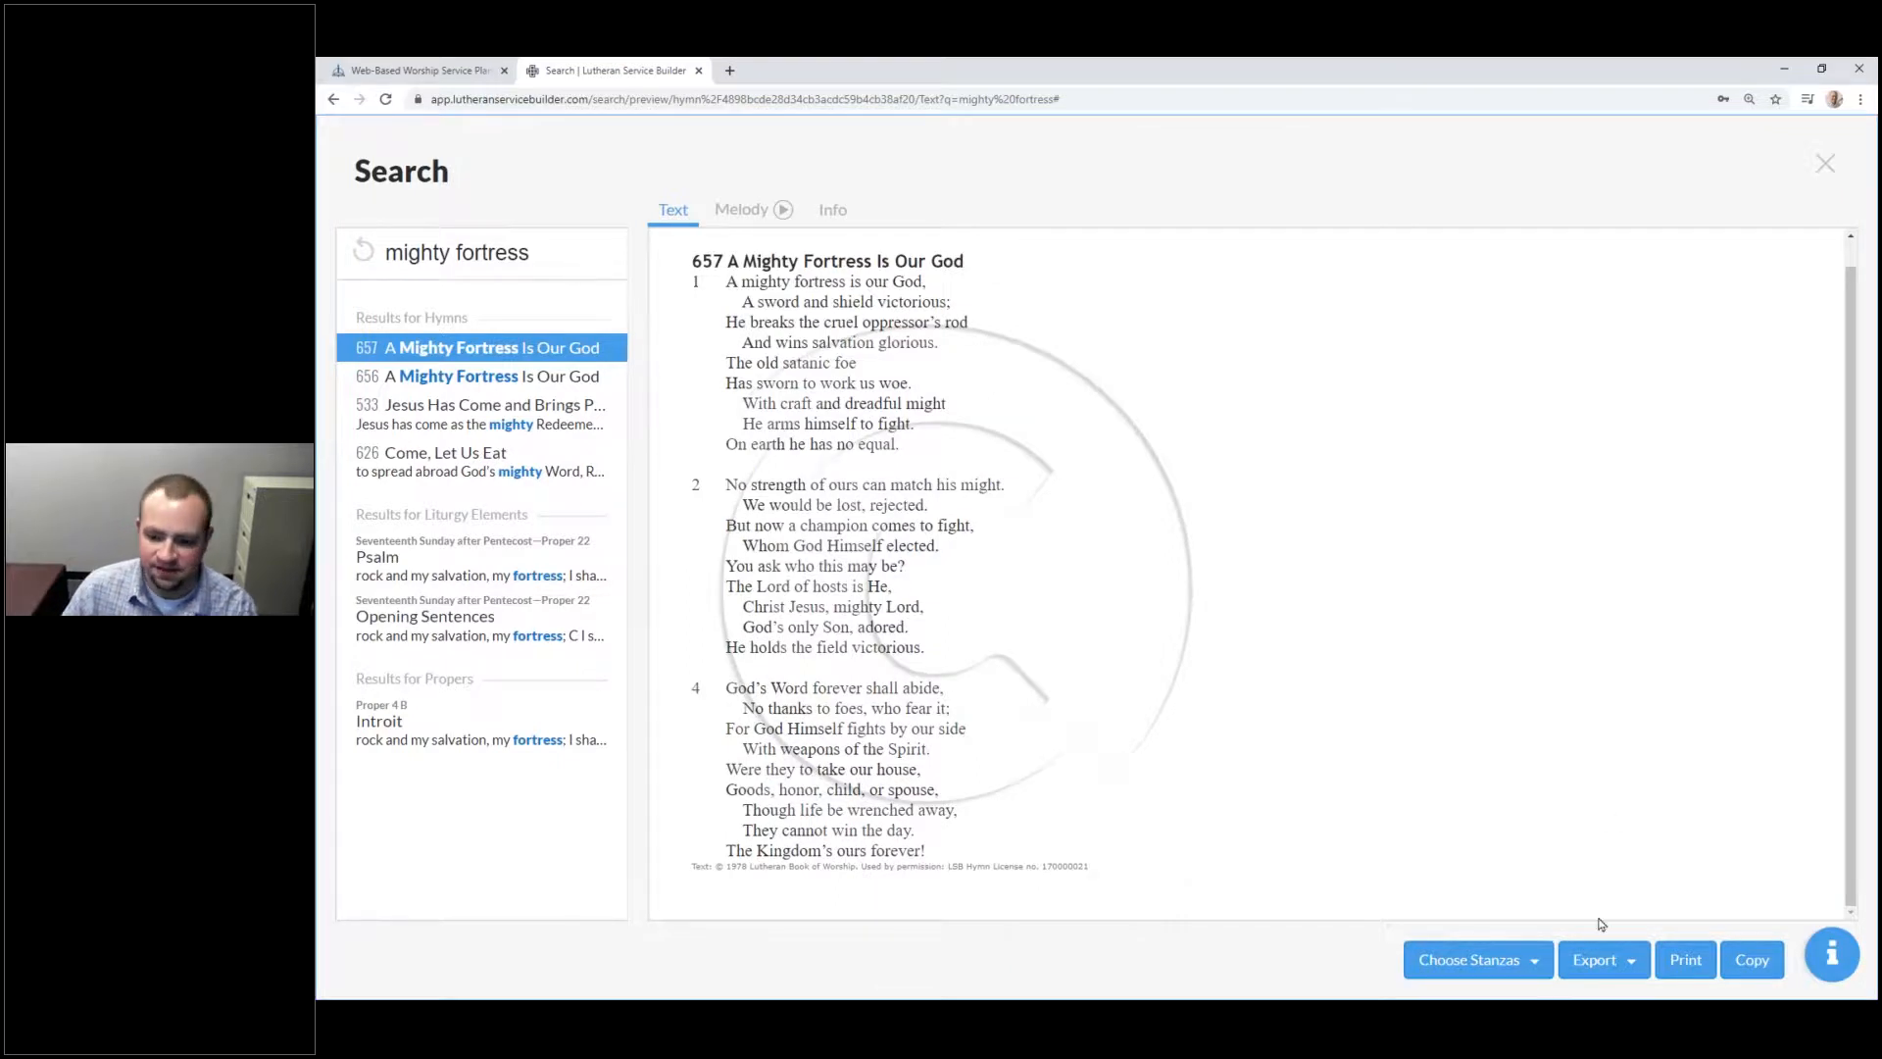
pyautogui.click(1603, 970)
pyautogui.click(1562, 852)
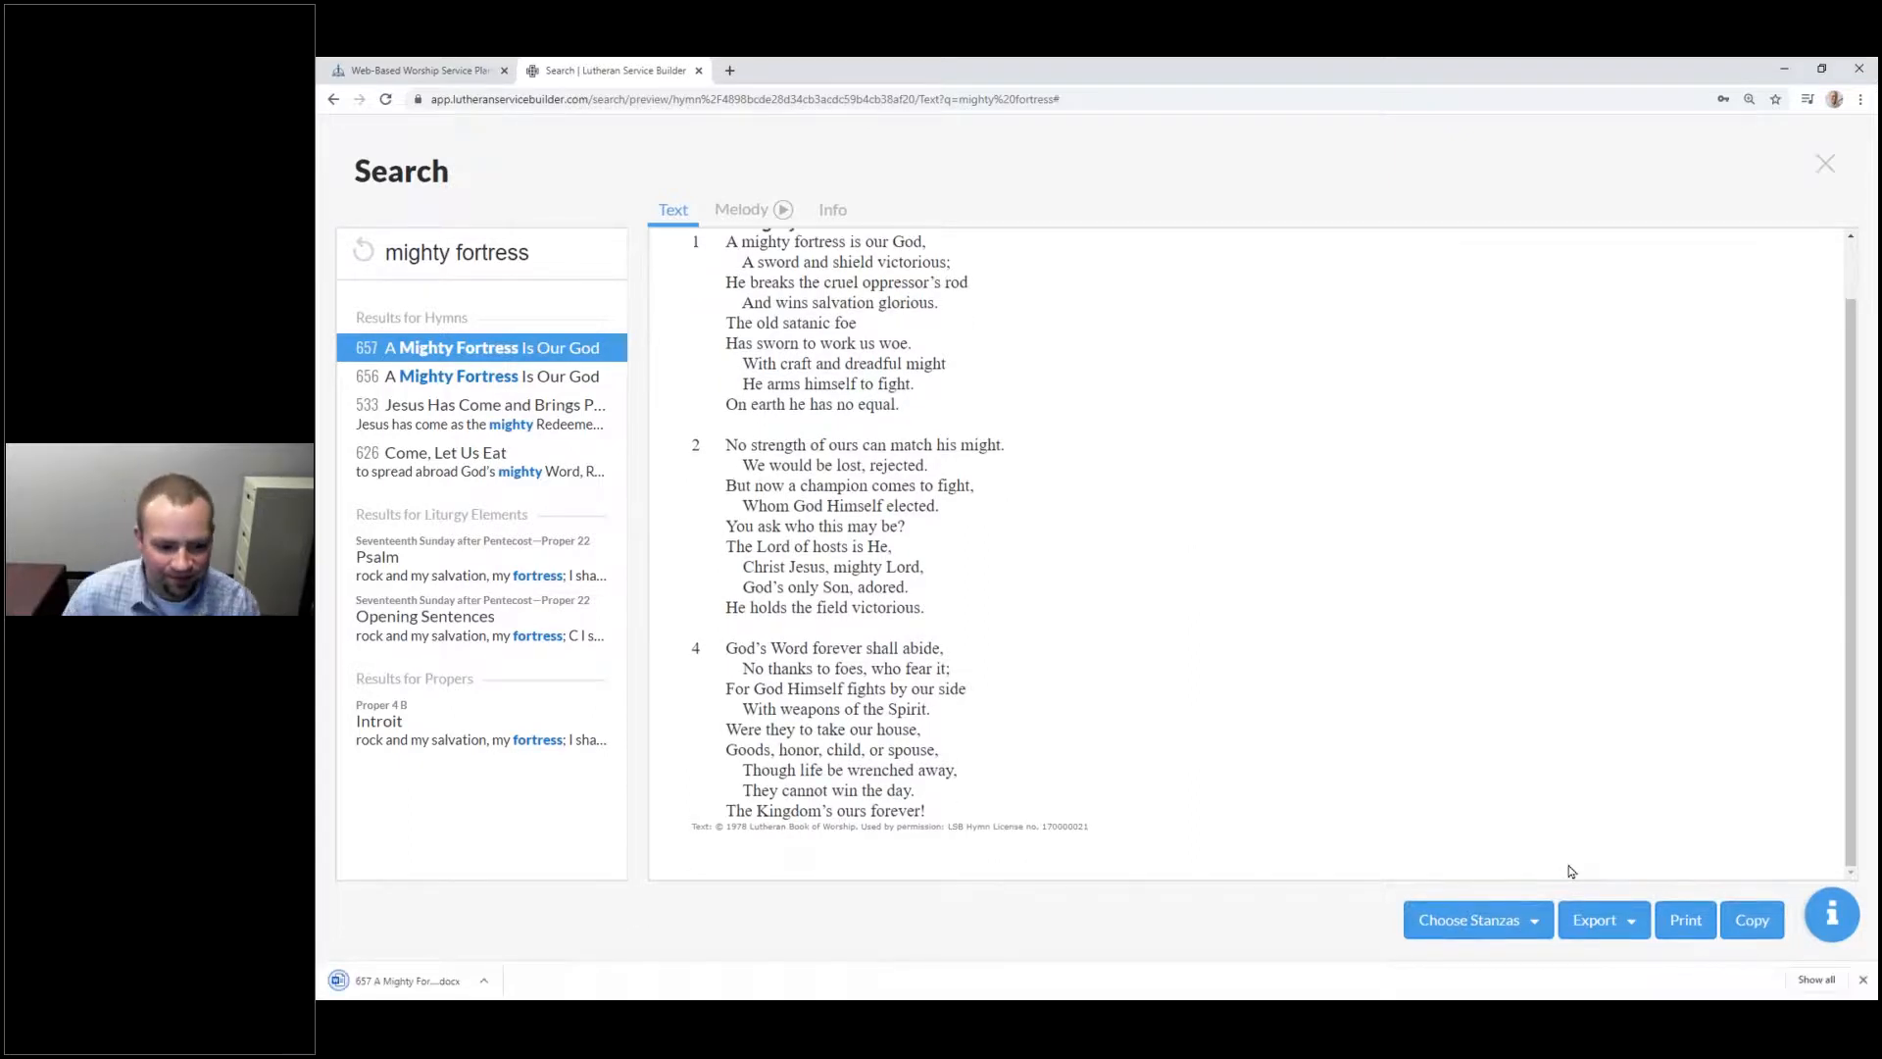
pyautogui.click(407, 982)
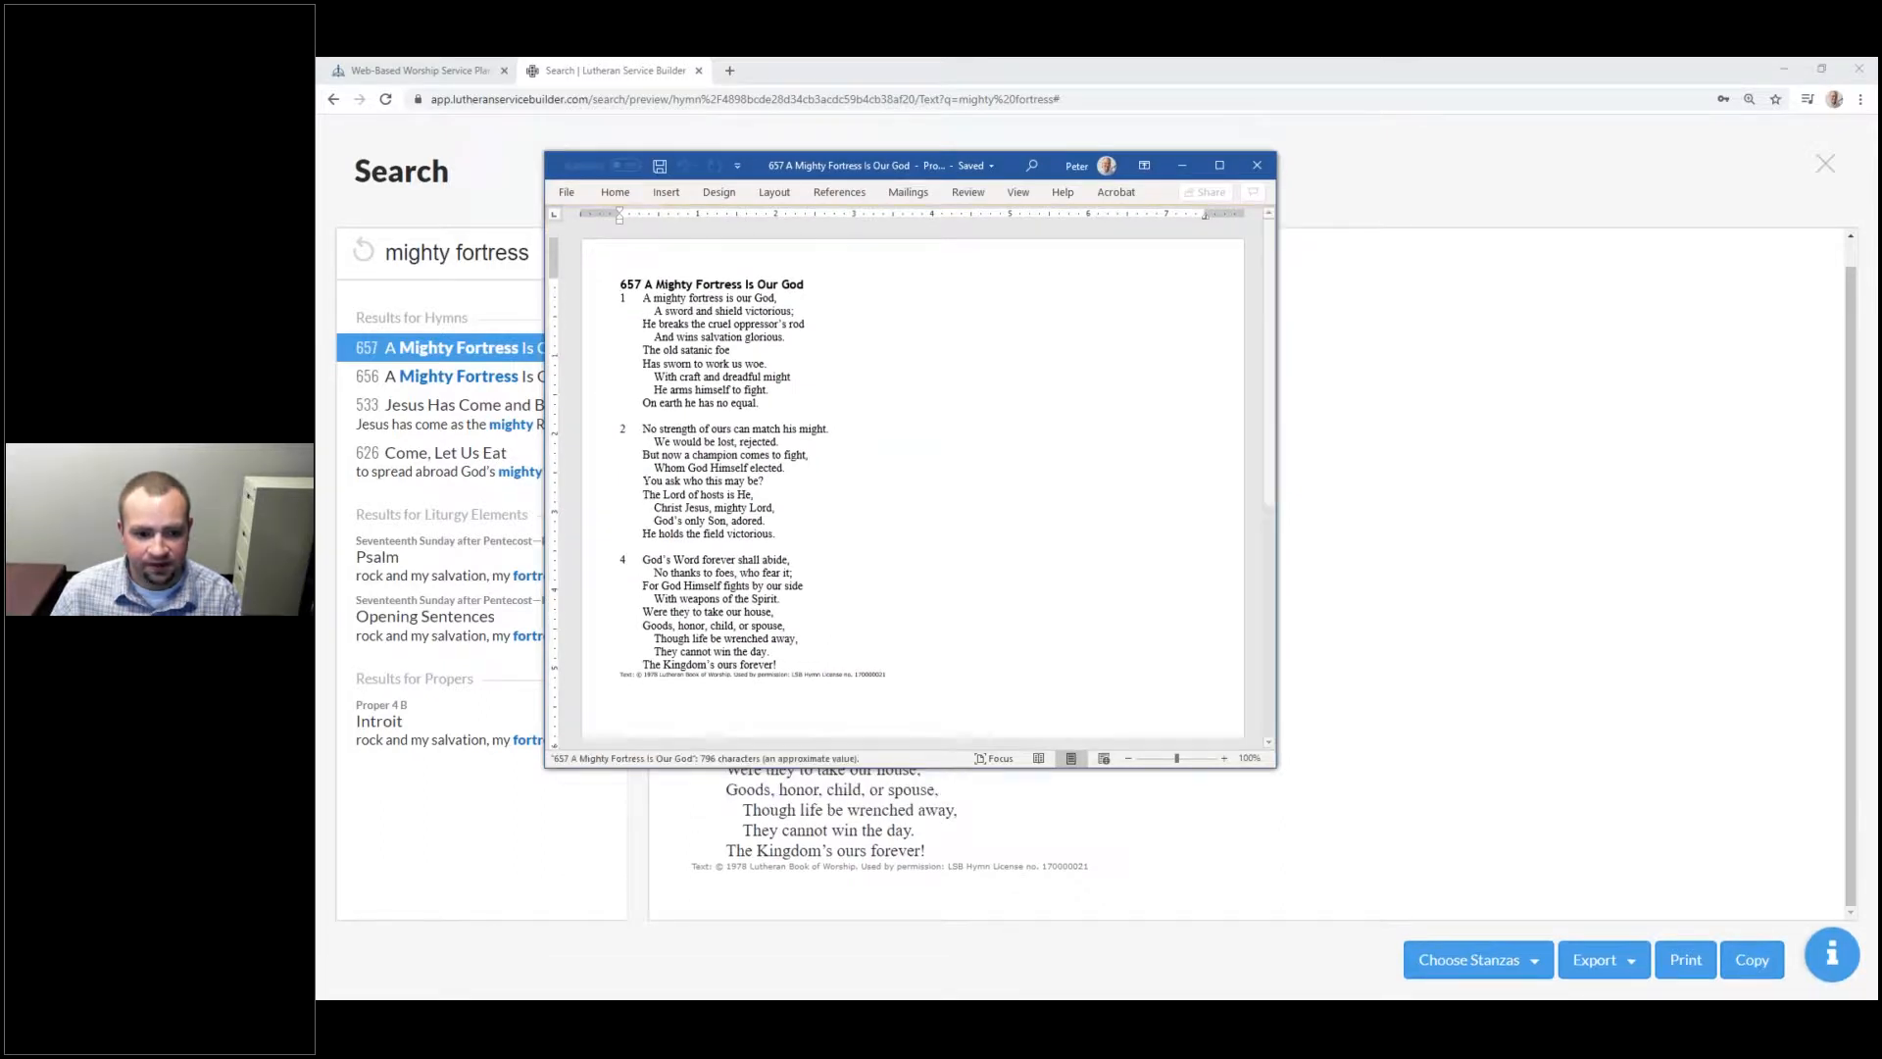
pyautogui.hotkey('ctrl', 'a')
pyautogui.scroll(-3, 924, 567)
pyautogui.scroll(5, 991, 449)
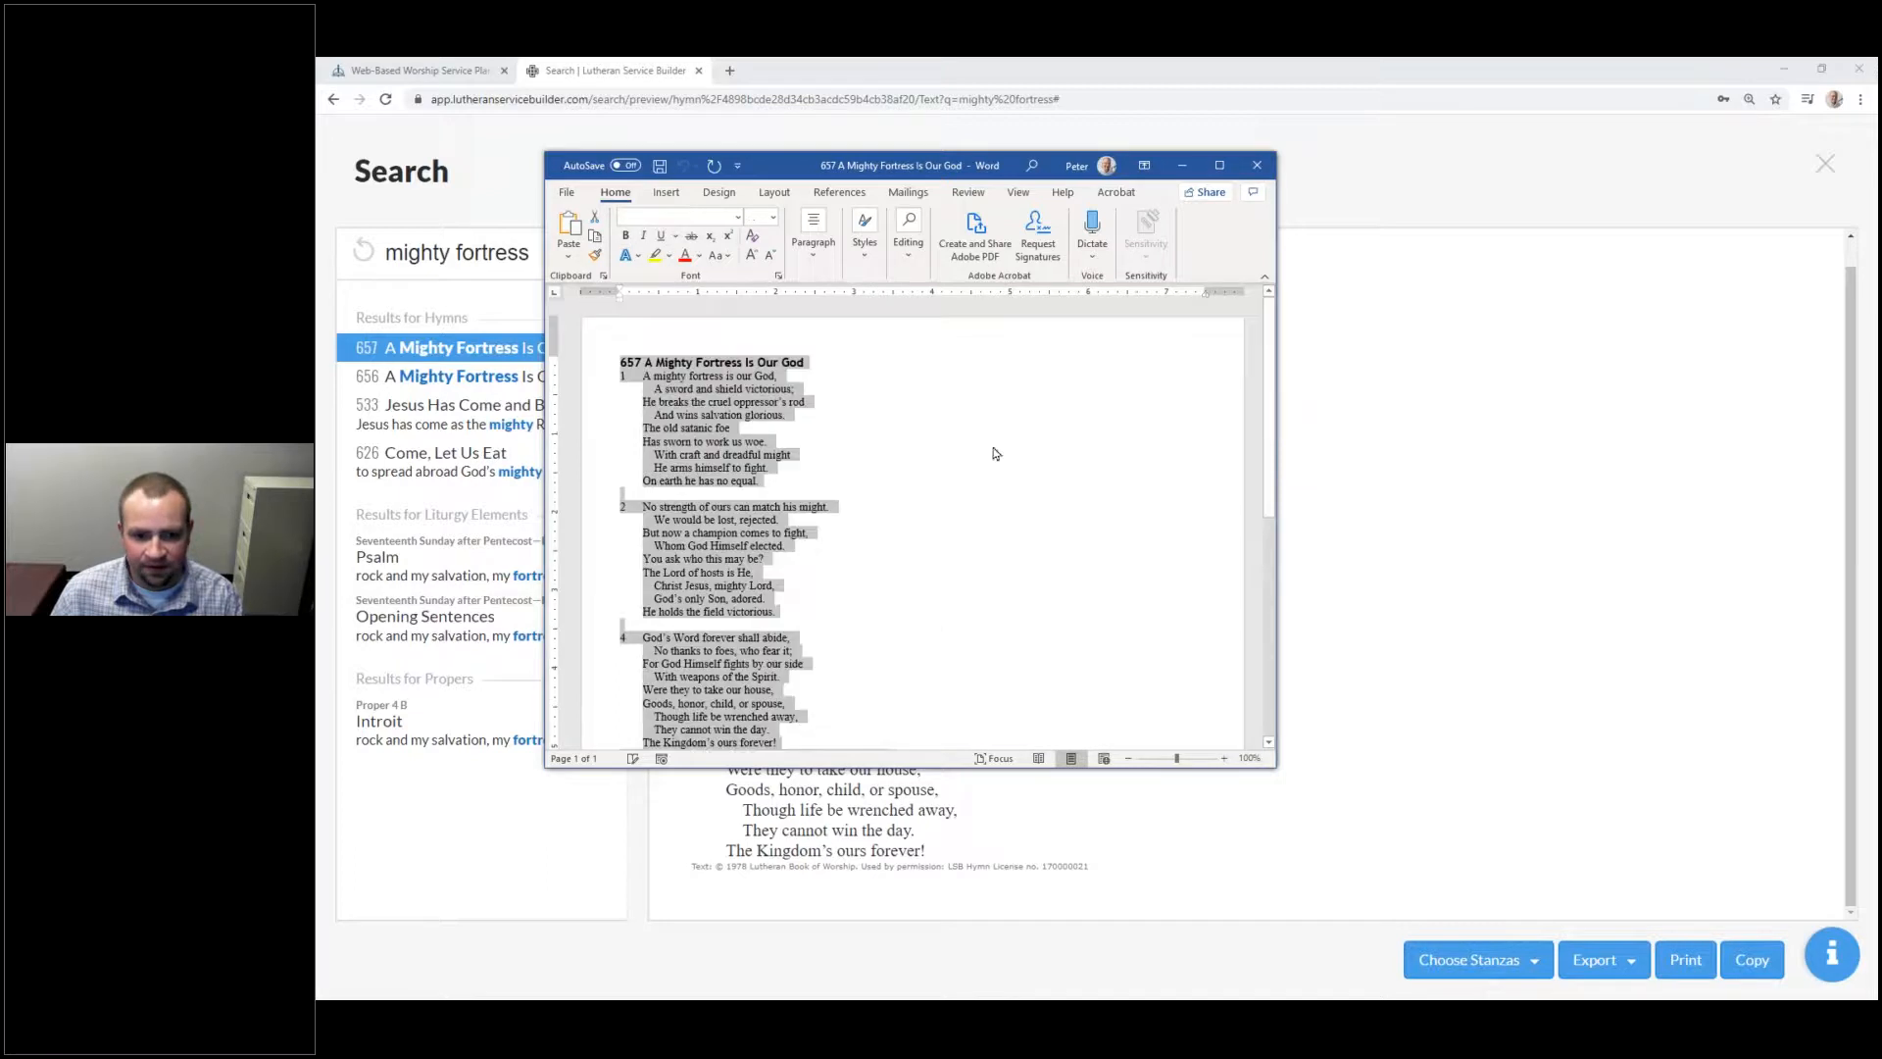
pyautogui.click(1257, 164)
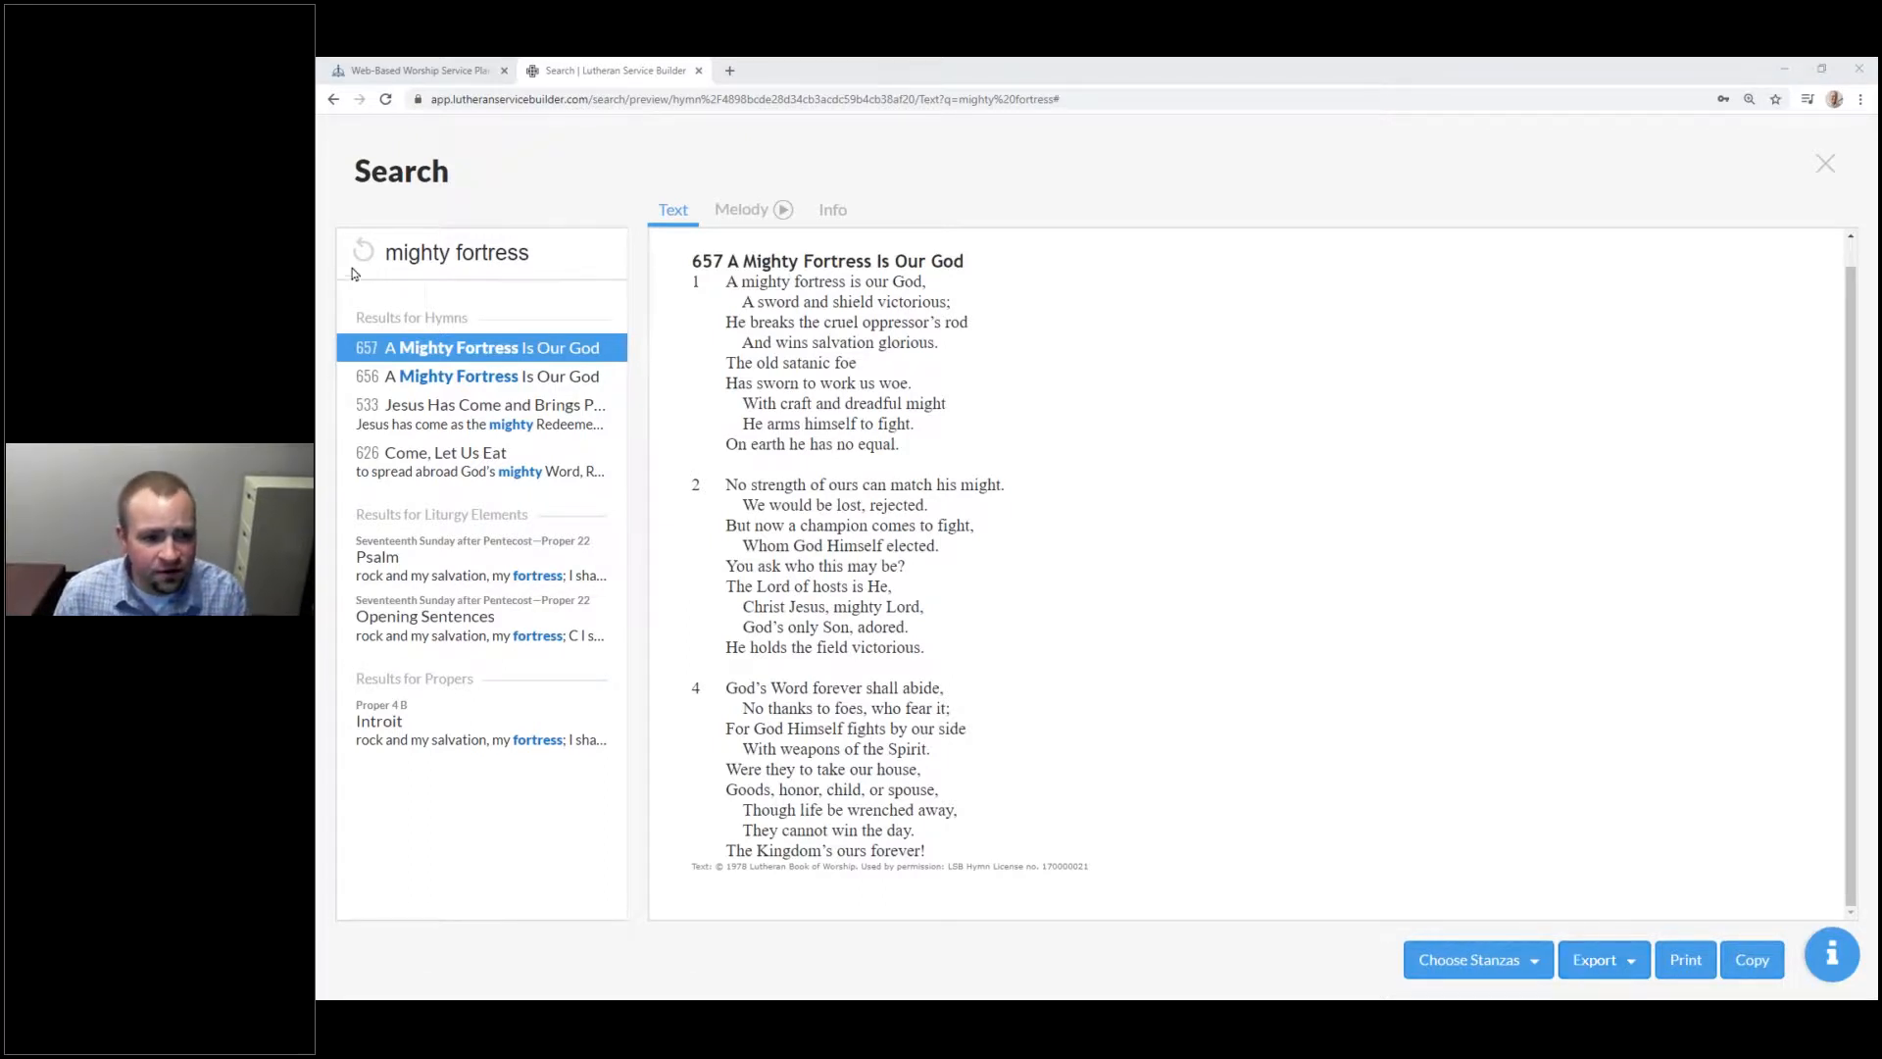
# Step: Reset the 'mighty fortress' query and enter HOLY BAPTISM in the Search box
pyautogui.click(363, 251)
pyautogui.click(483, 256)
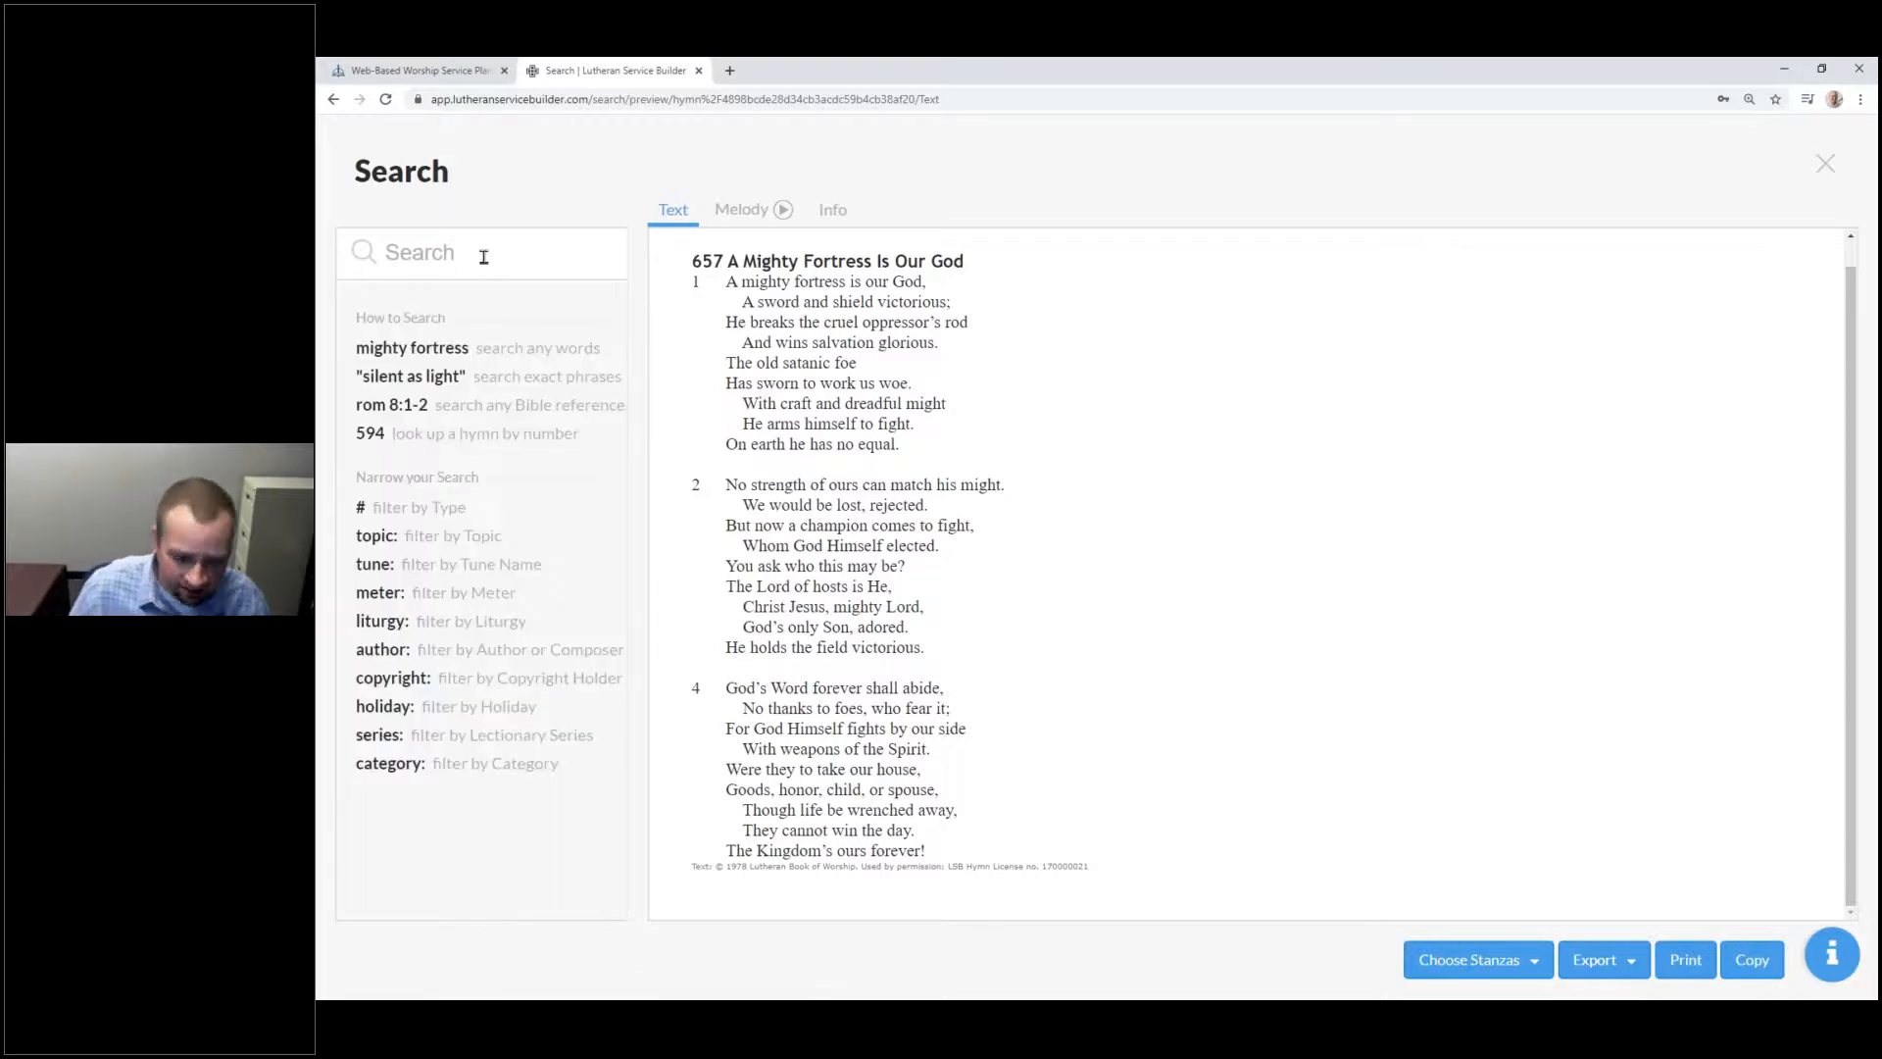
pyautogui.write('H')
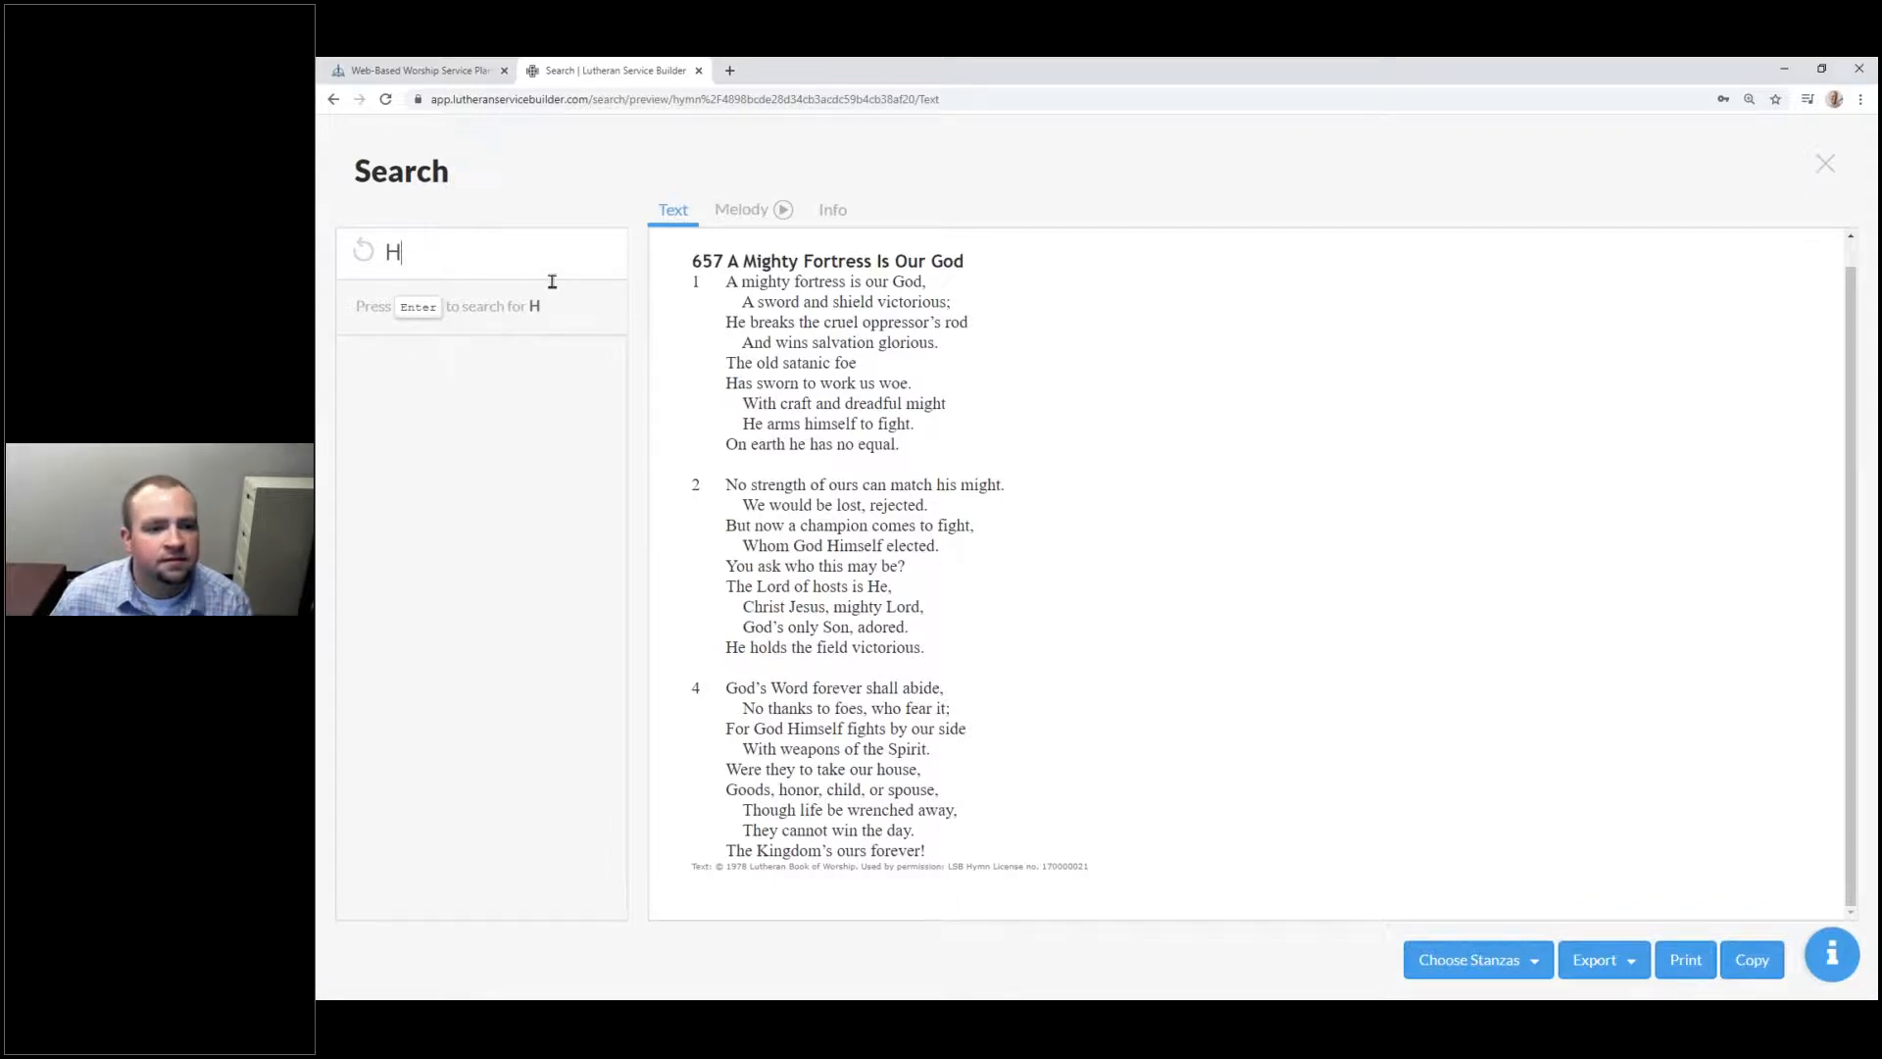
pyautogui.write('OLY BAPTISM')
# Step: Run the HOLY BAPTISM search and open the Anniversary of a Baptism prayer
pyautogui.press('Return')
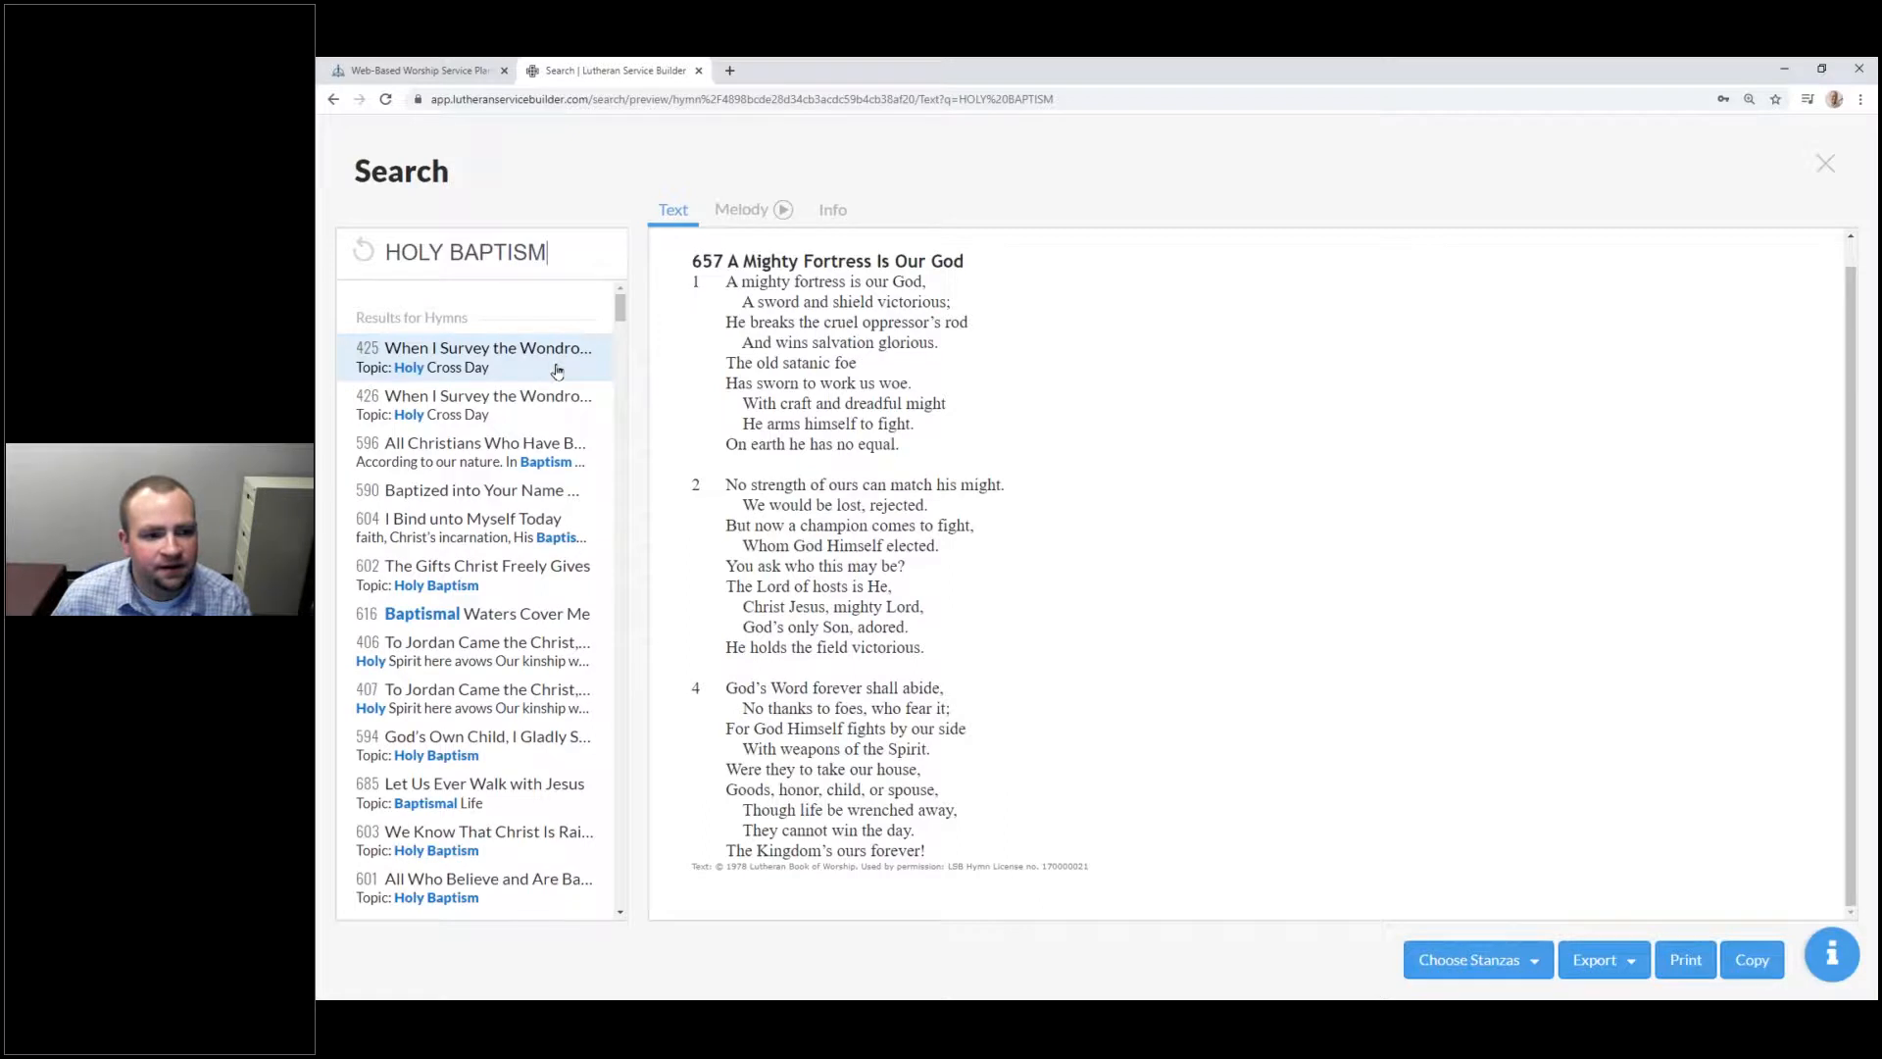
pyautogui.scroll(-20, 619, 350)
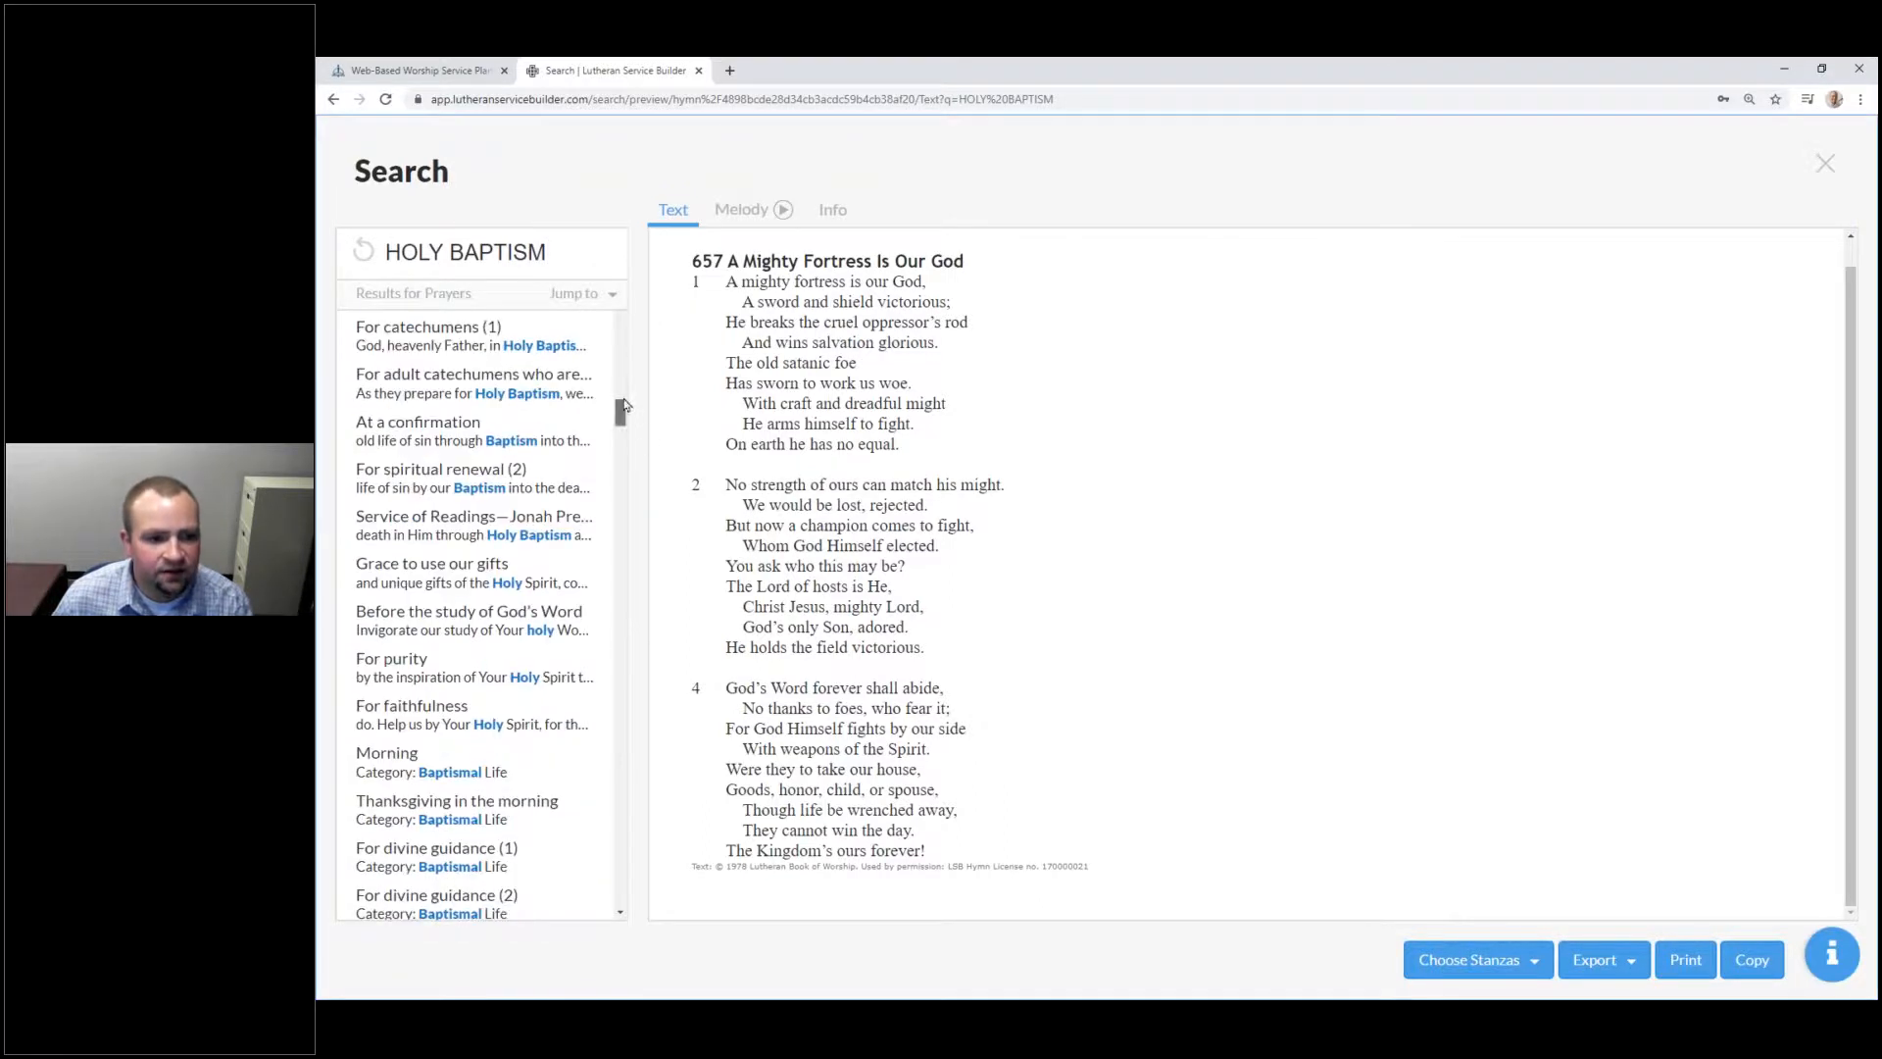
pyautogui.scroll(5, 621, 414)
pyautogui.scroll(6, 618, 322)
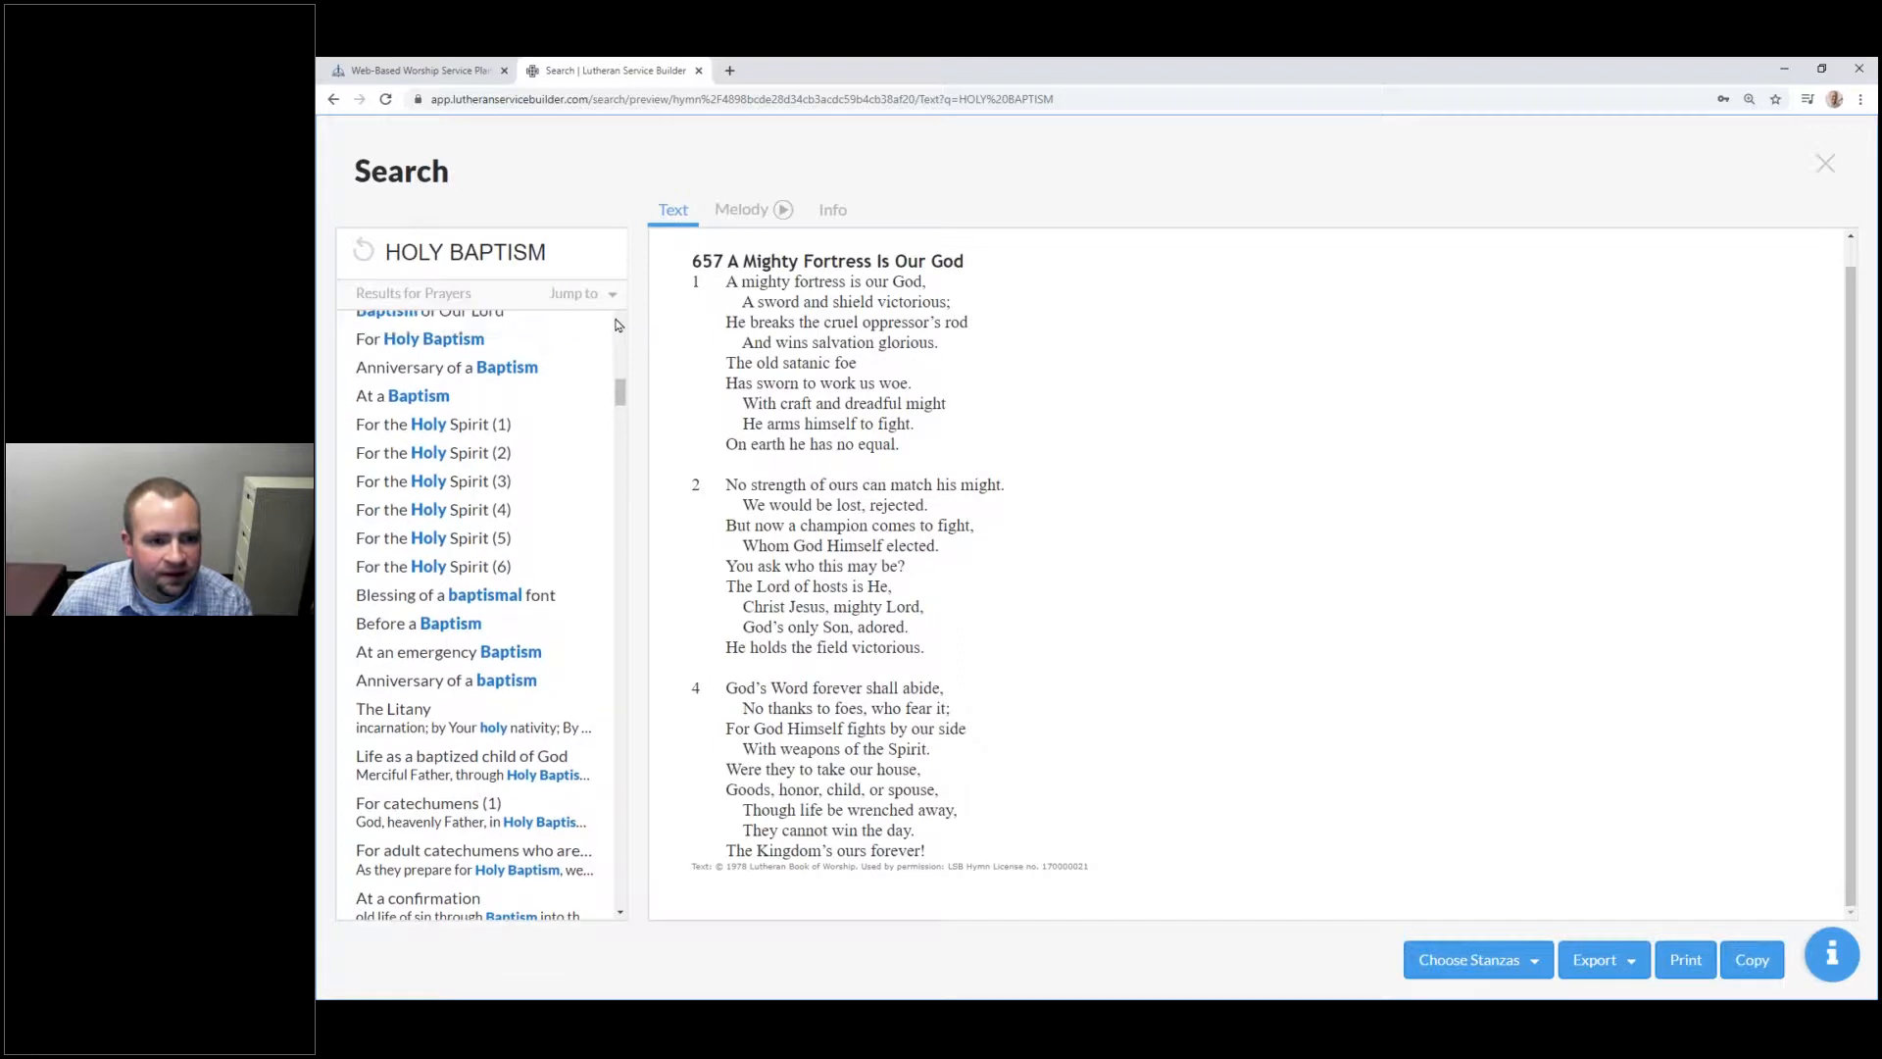
pyautogui.scroll(-3, 508, 658)
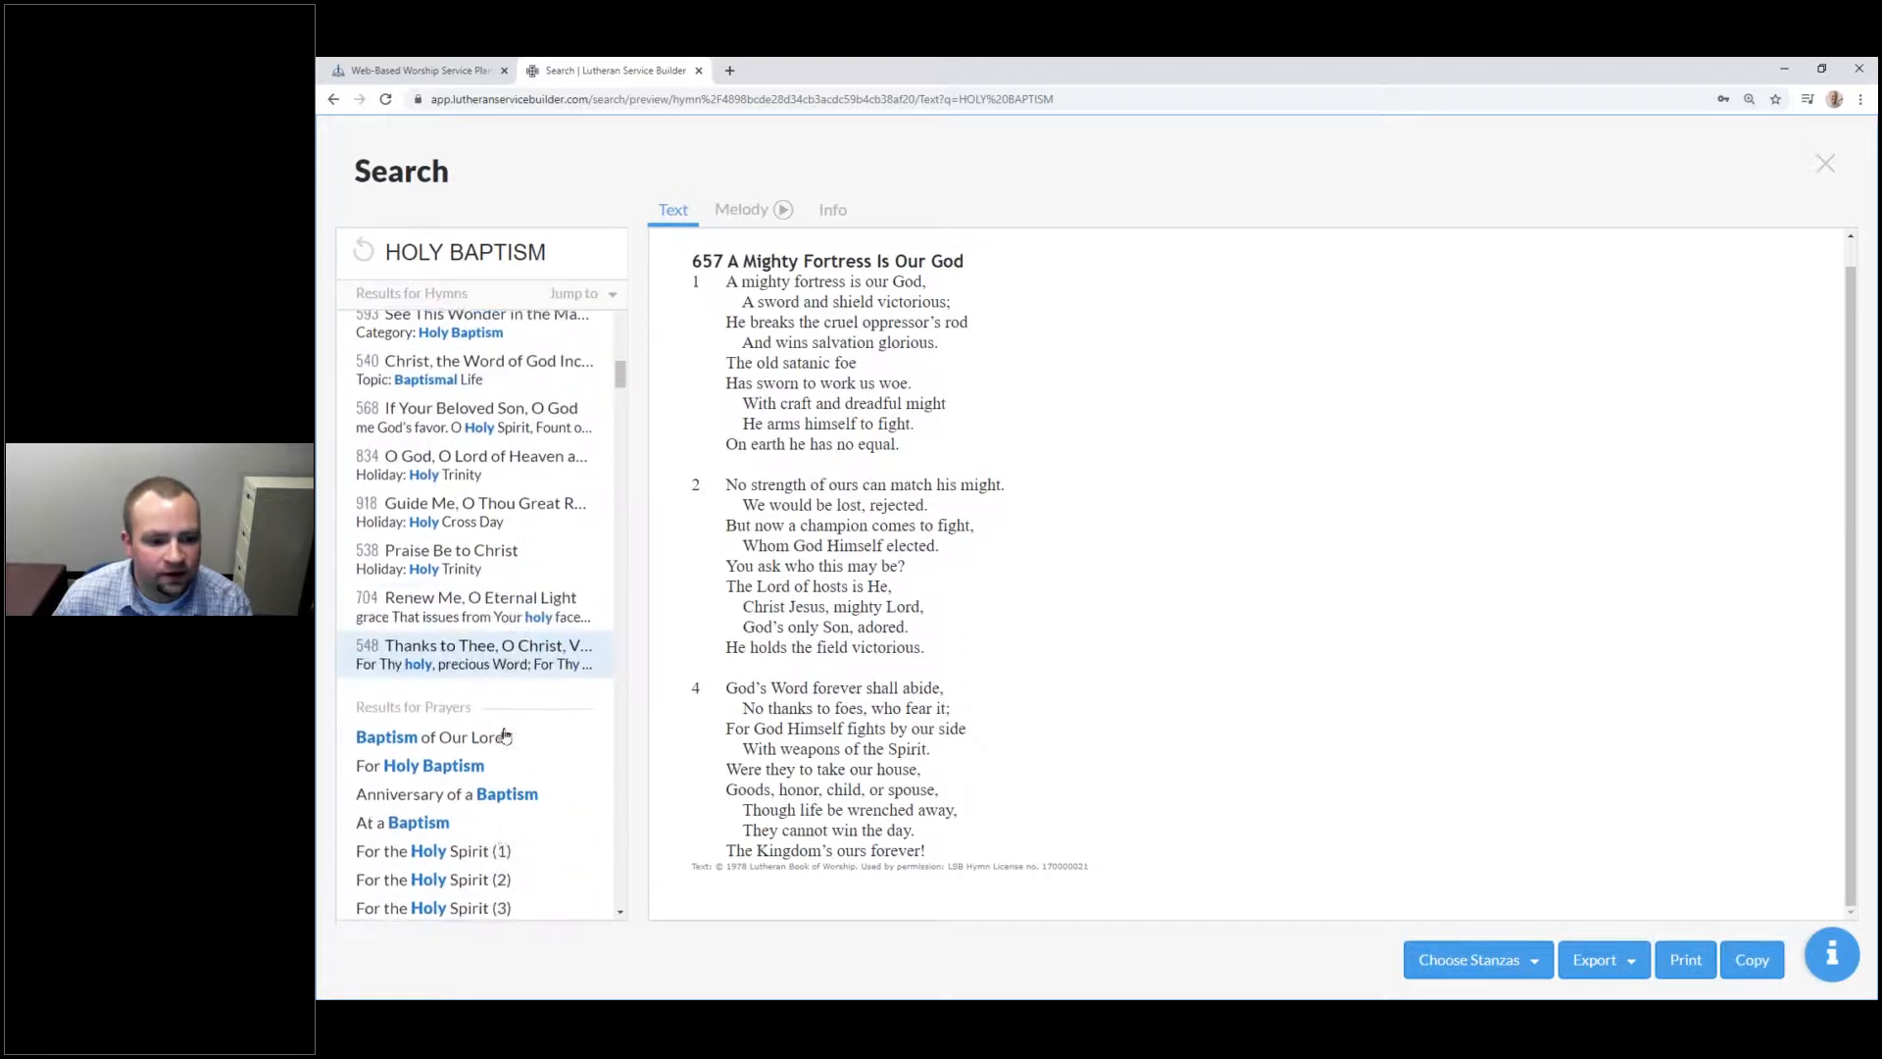
pyautogui.click(509, 657)
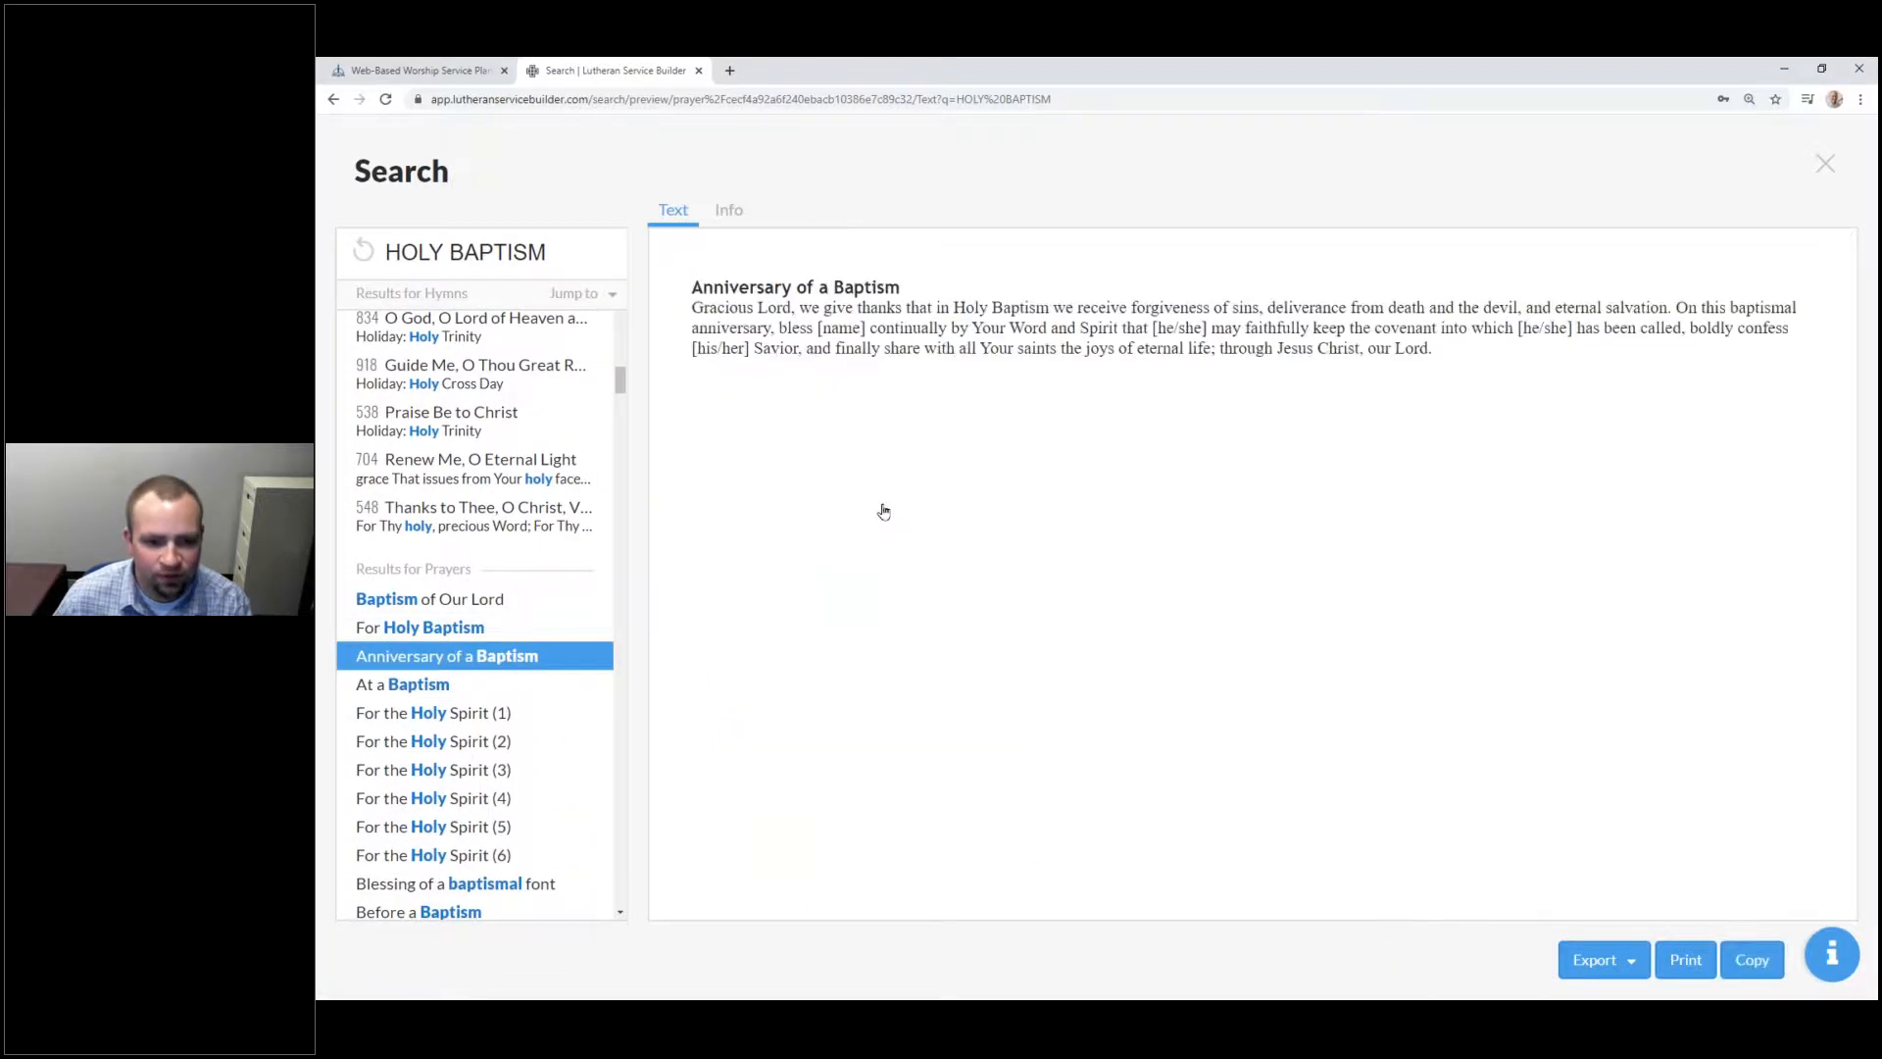
# Step: Preview the emergency Holy Gospel for Holy Baptism text, then clear the search query
pyautogui.scroll(-4, 549, 639)
pyautogui.scroll(-10, 513, 629)
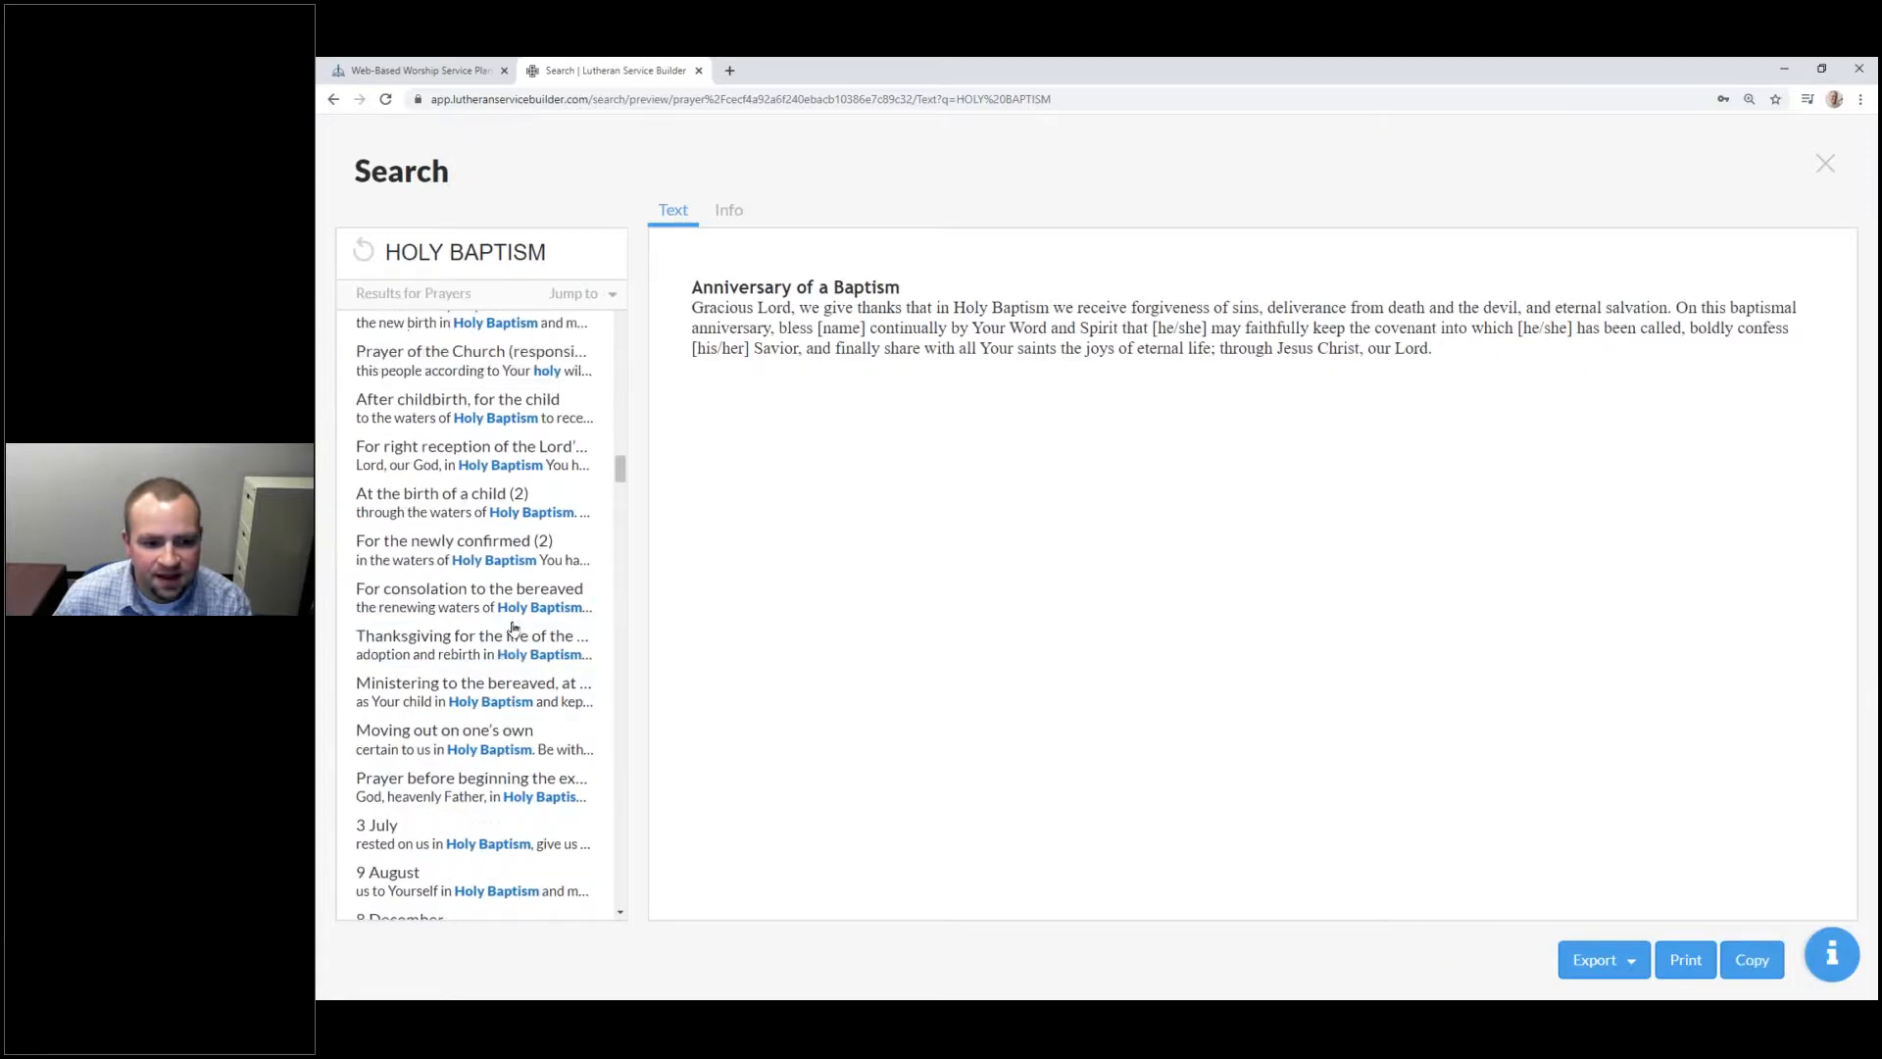
pyautogui.scroll(-10, 516, 590)
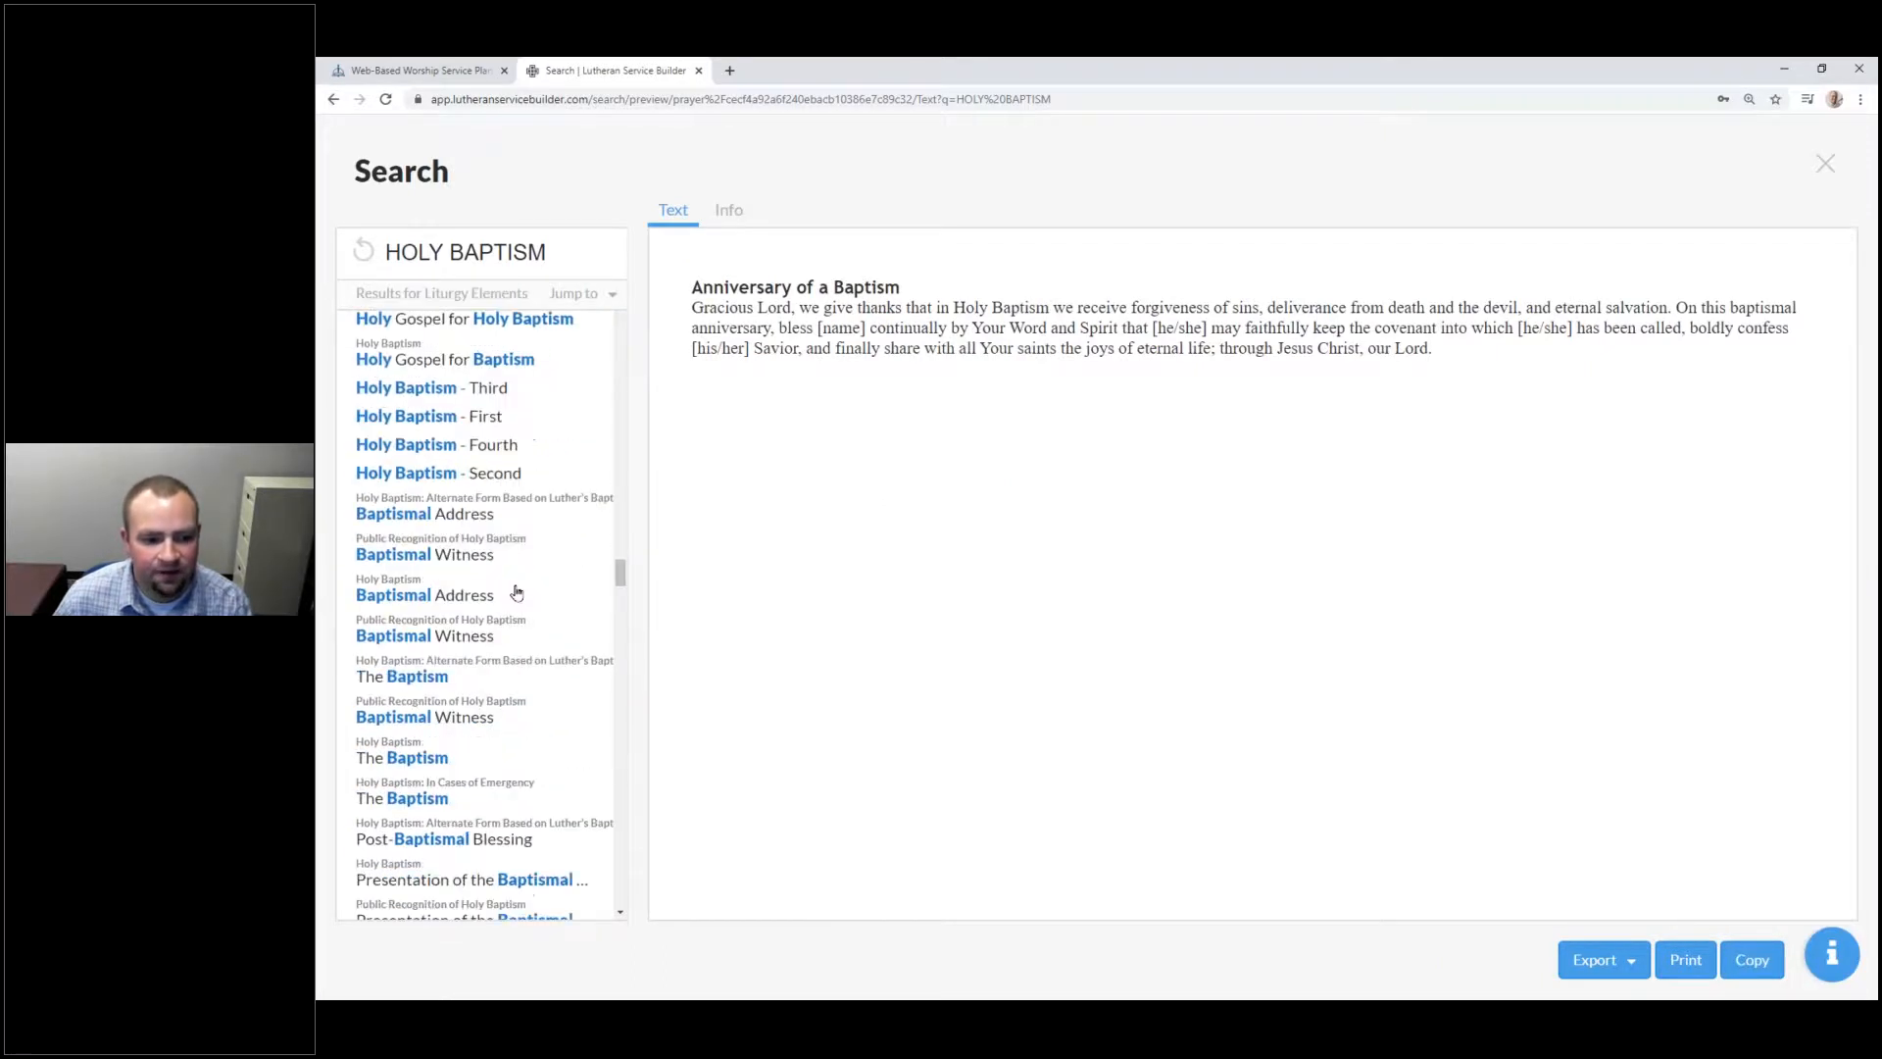
pyautogui.scroll(5, 517, 590)
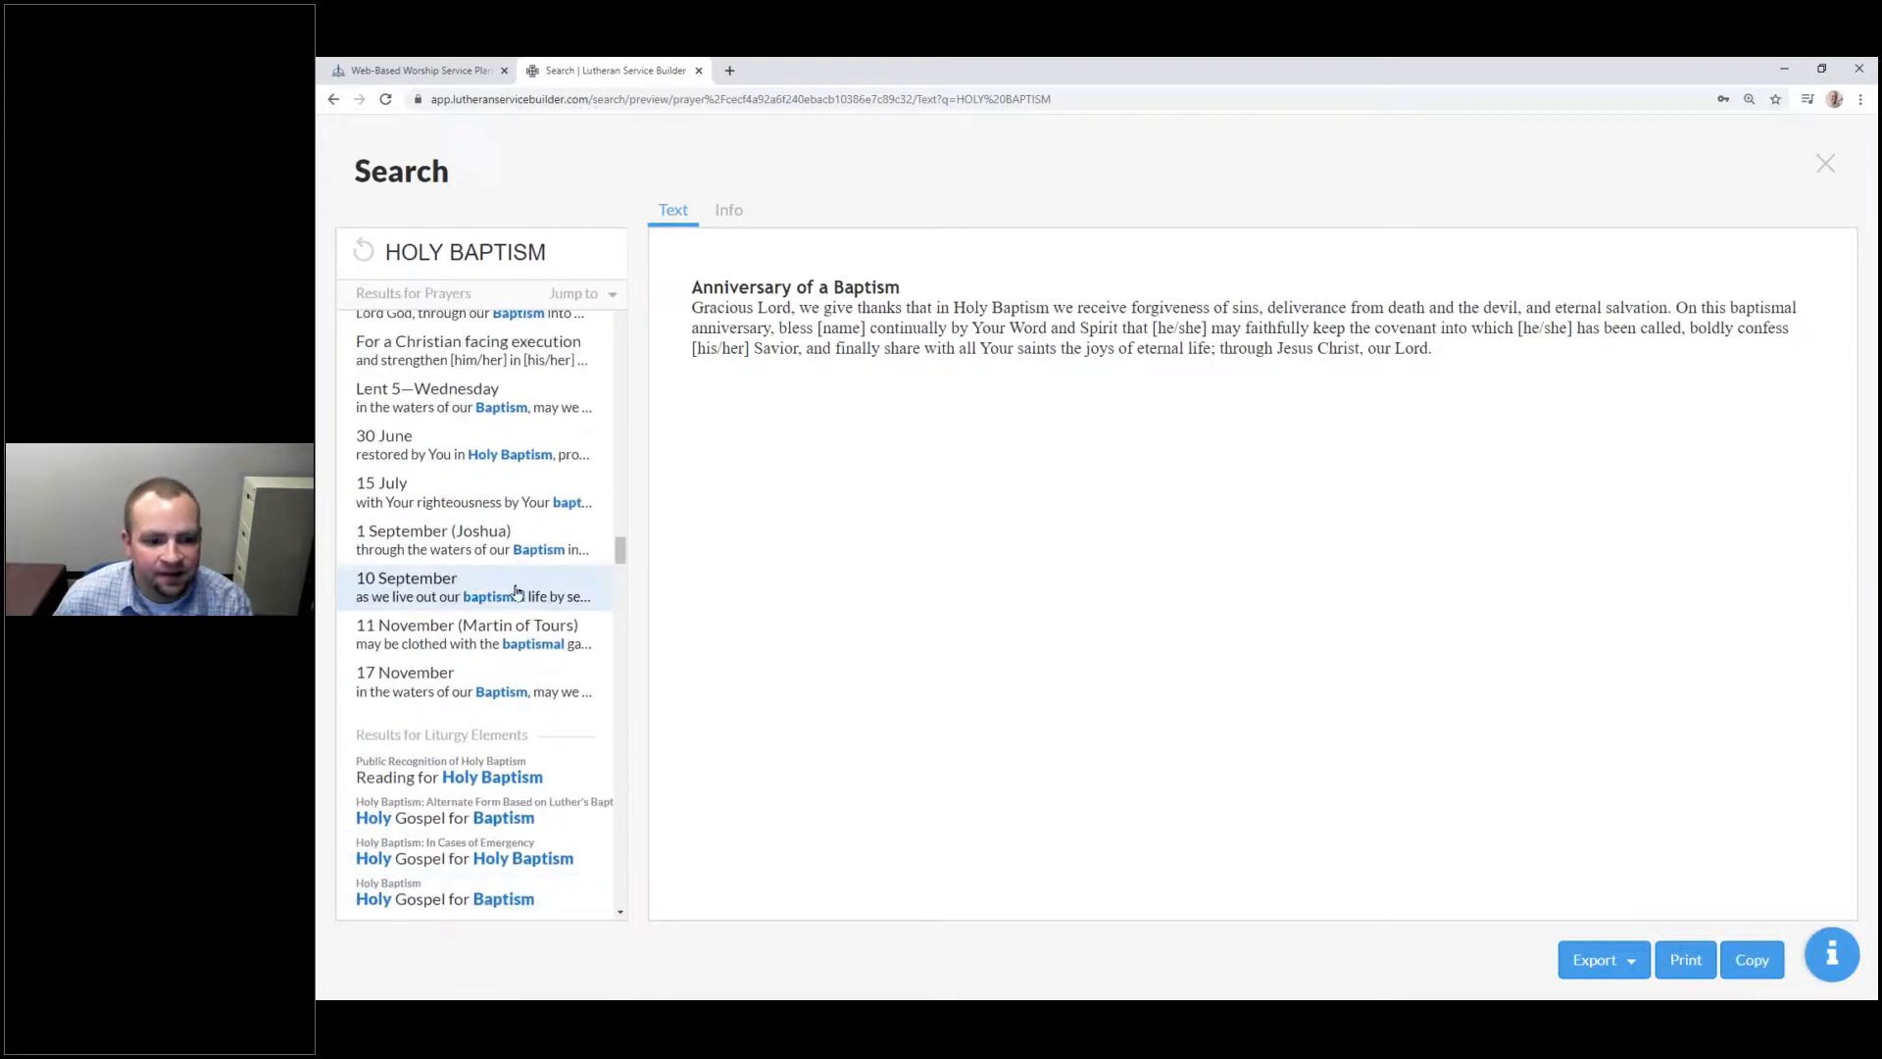
pyautogui.scroll(-2, 516, 598)
pyautogui.click(505, 777)
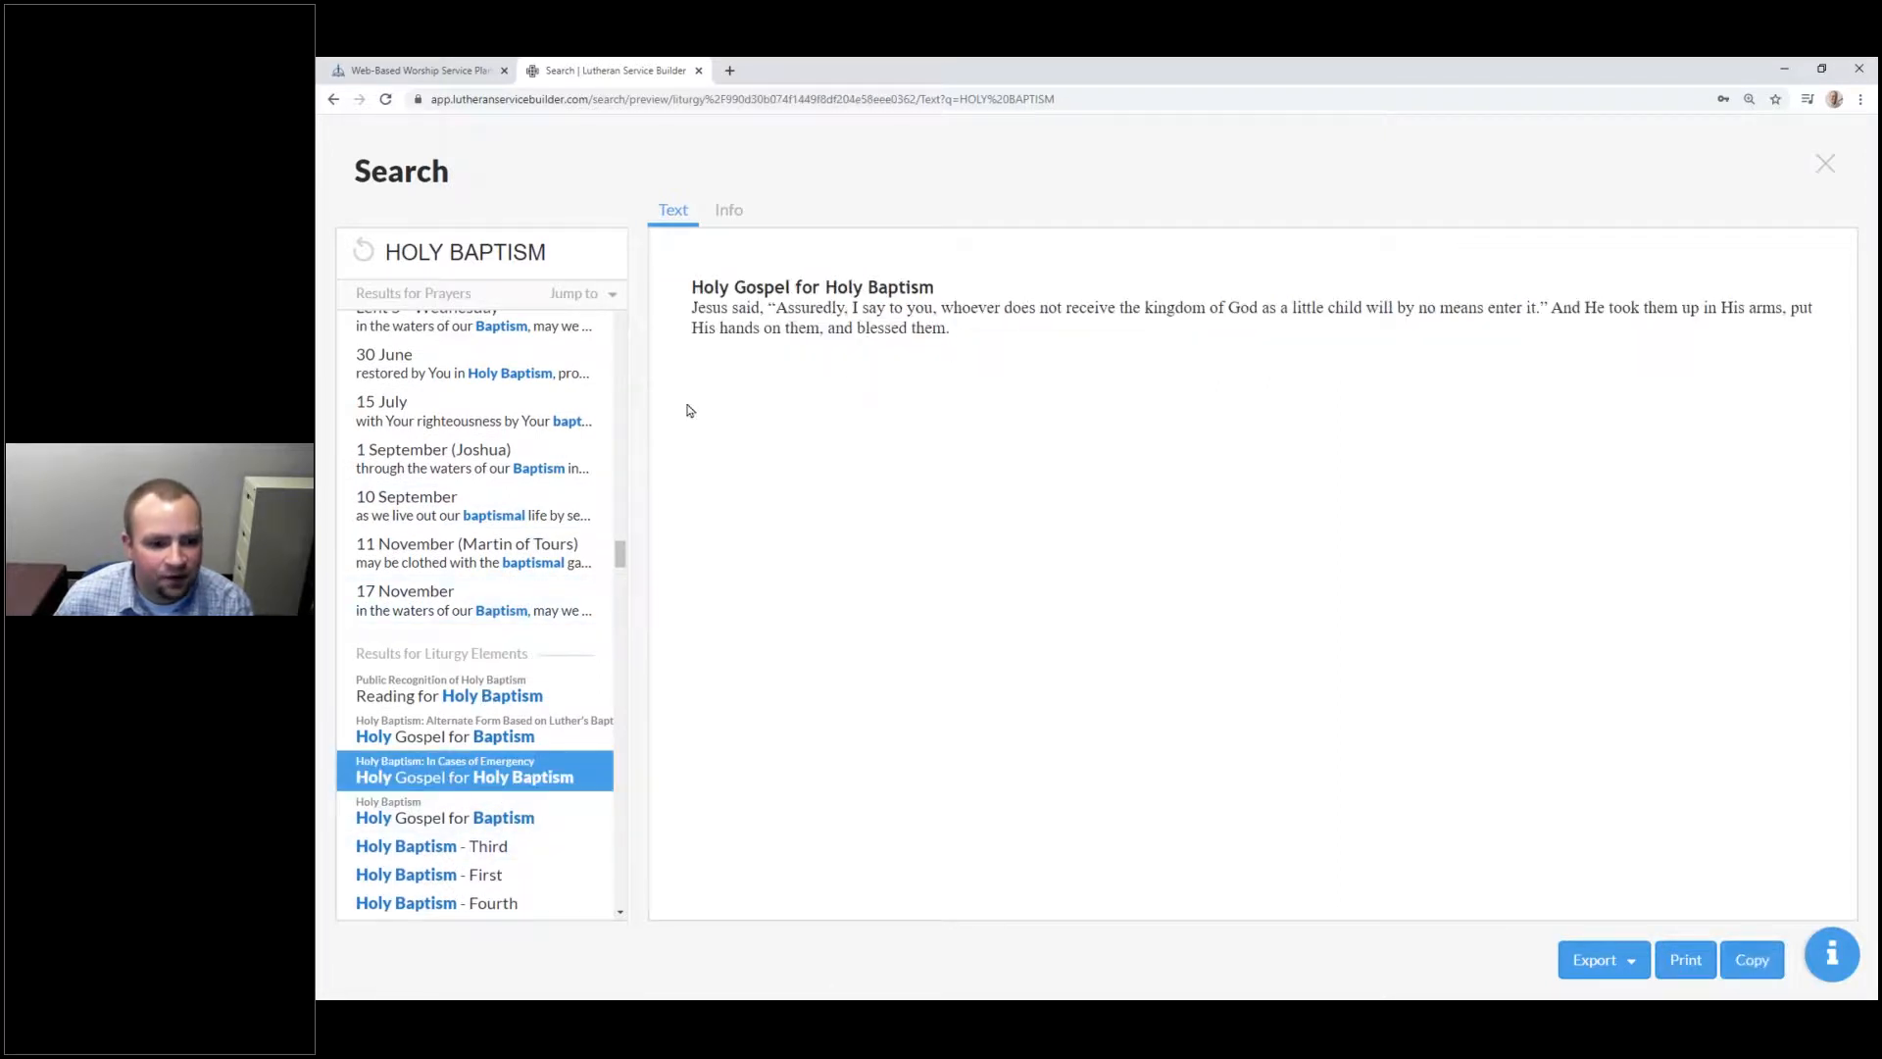
pyautogui.scroll(-8, 506, 673)
pyautogui.scroll(-4, 510, 674)
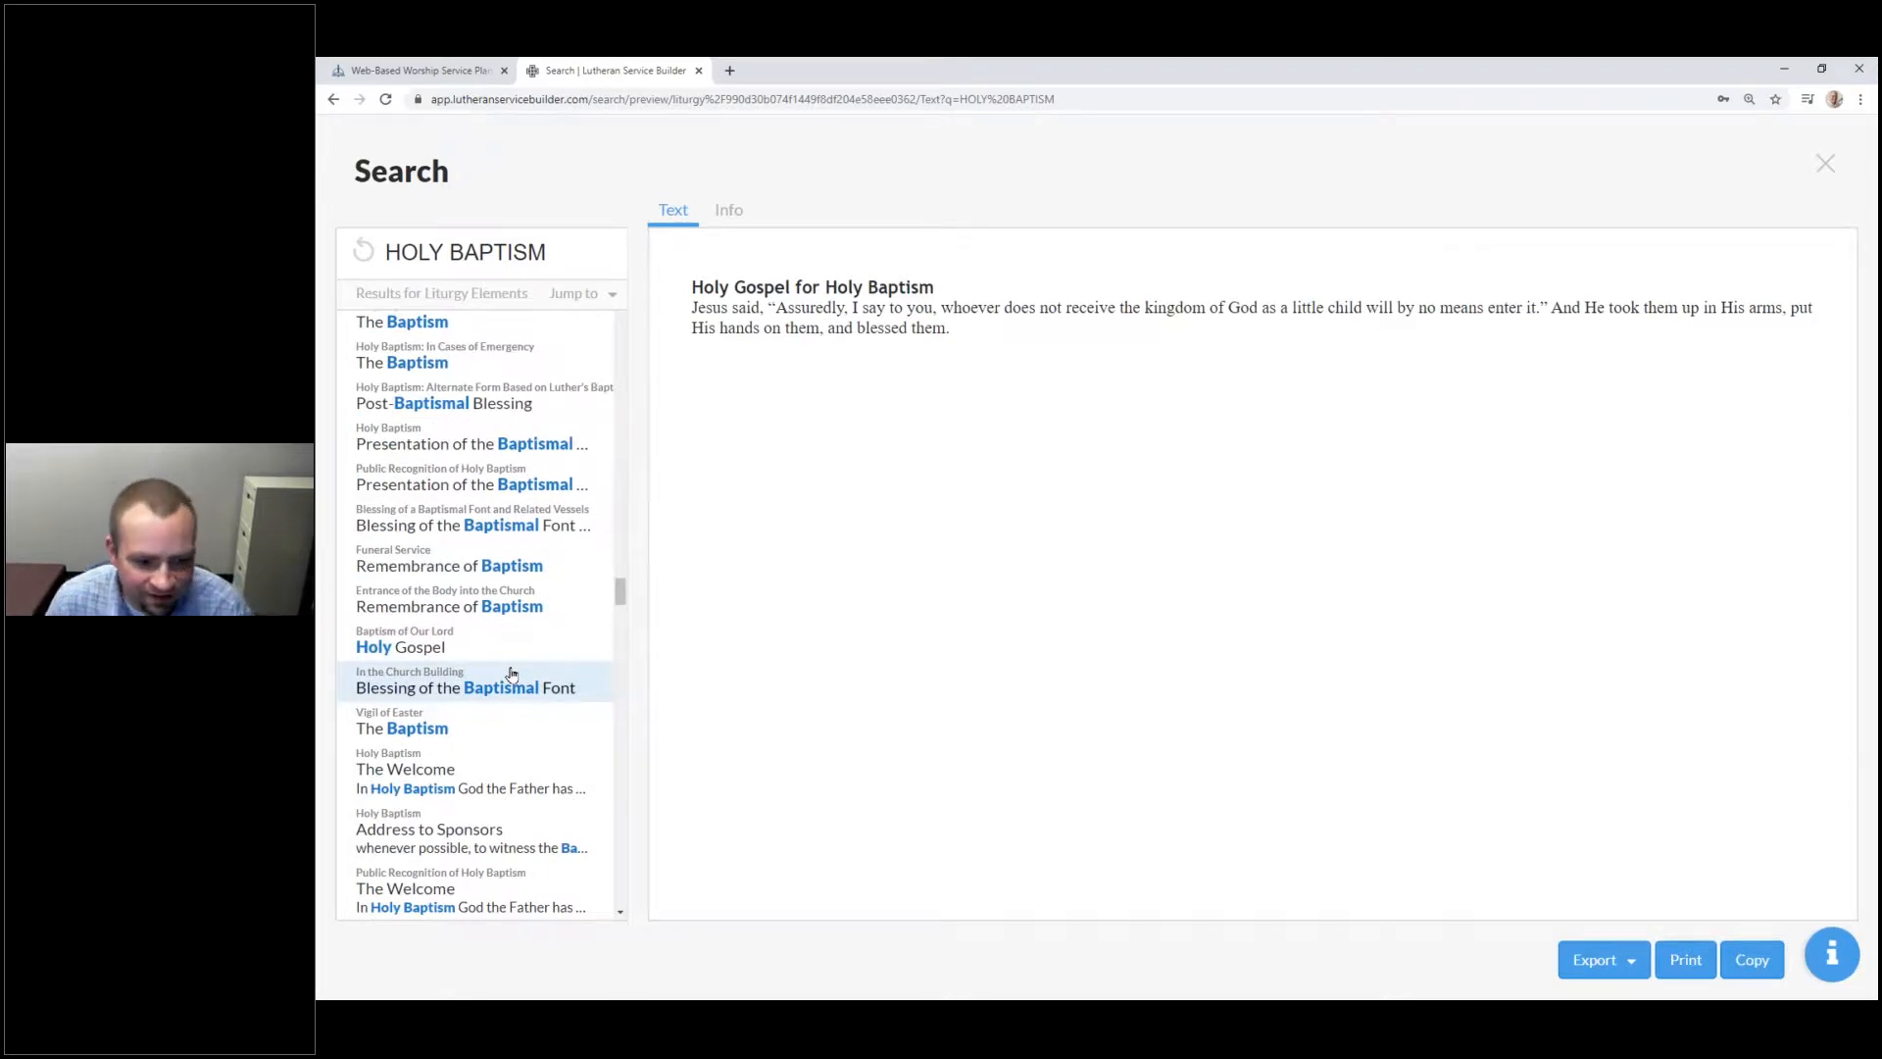
pyautogui.scroll(-10, 497, 750)
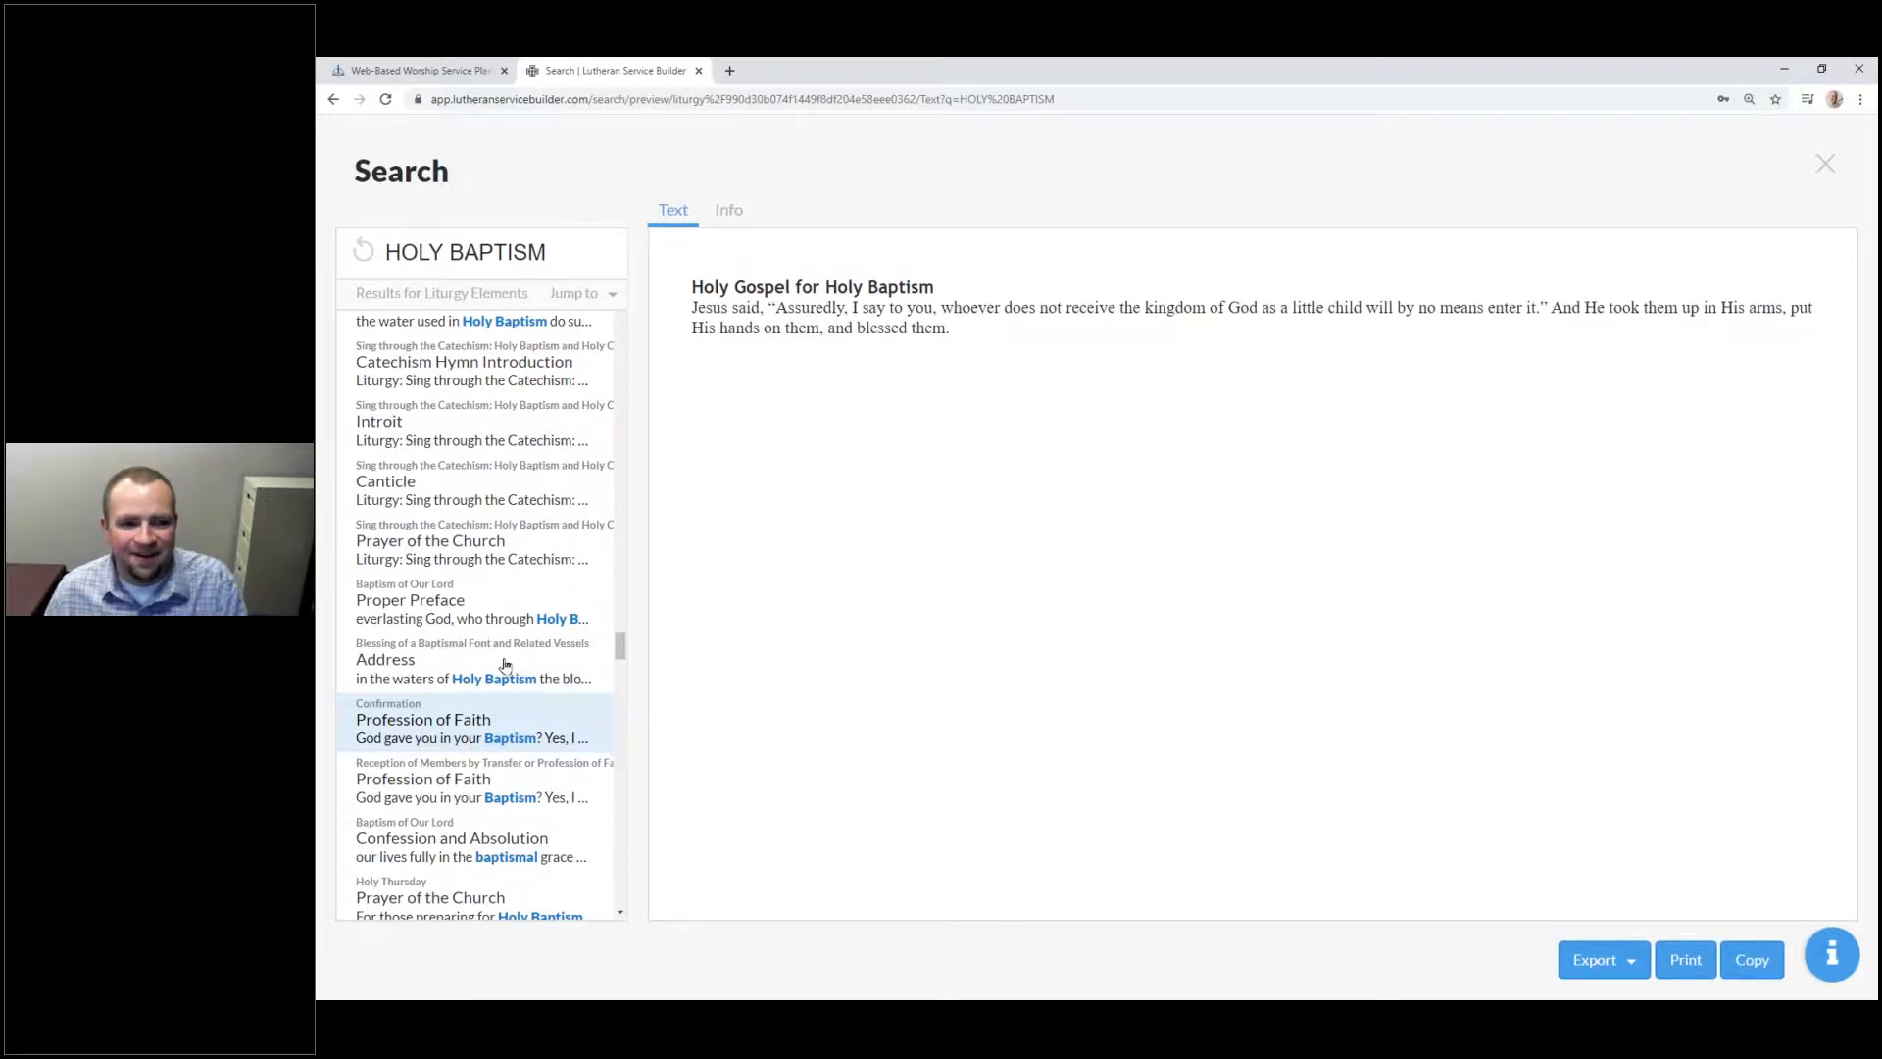
pyautogui.click(369, 257)
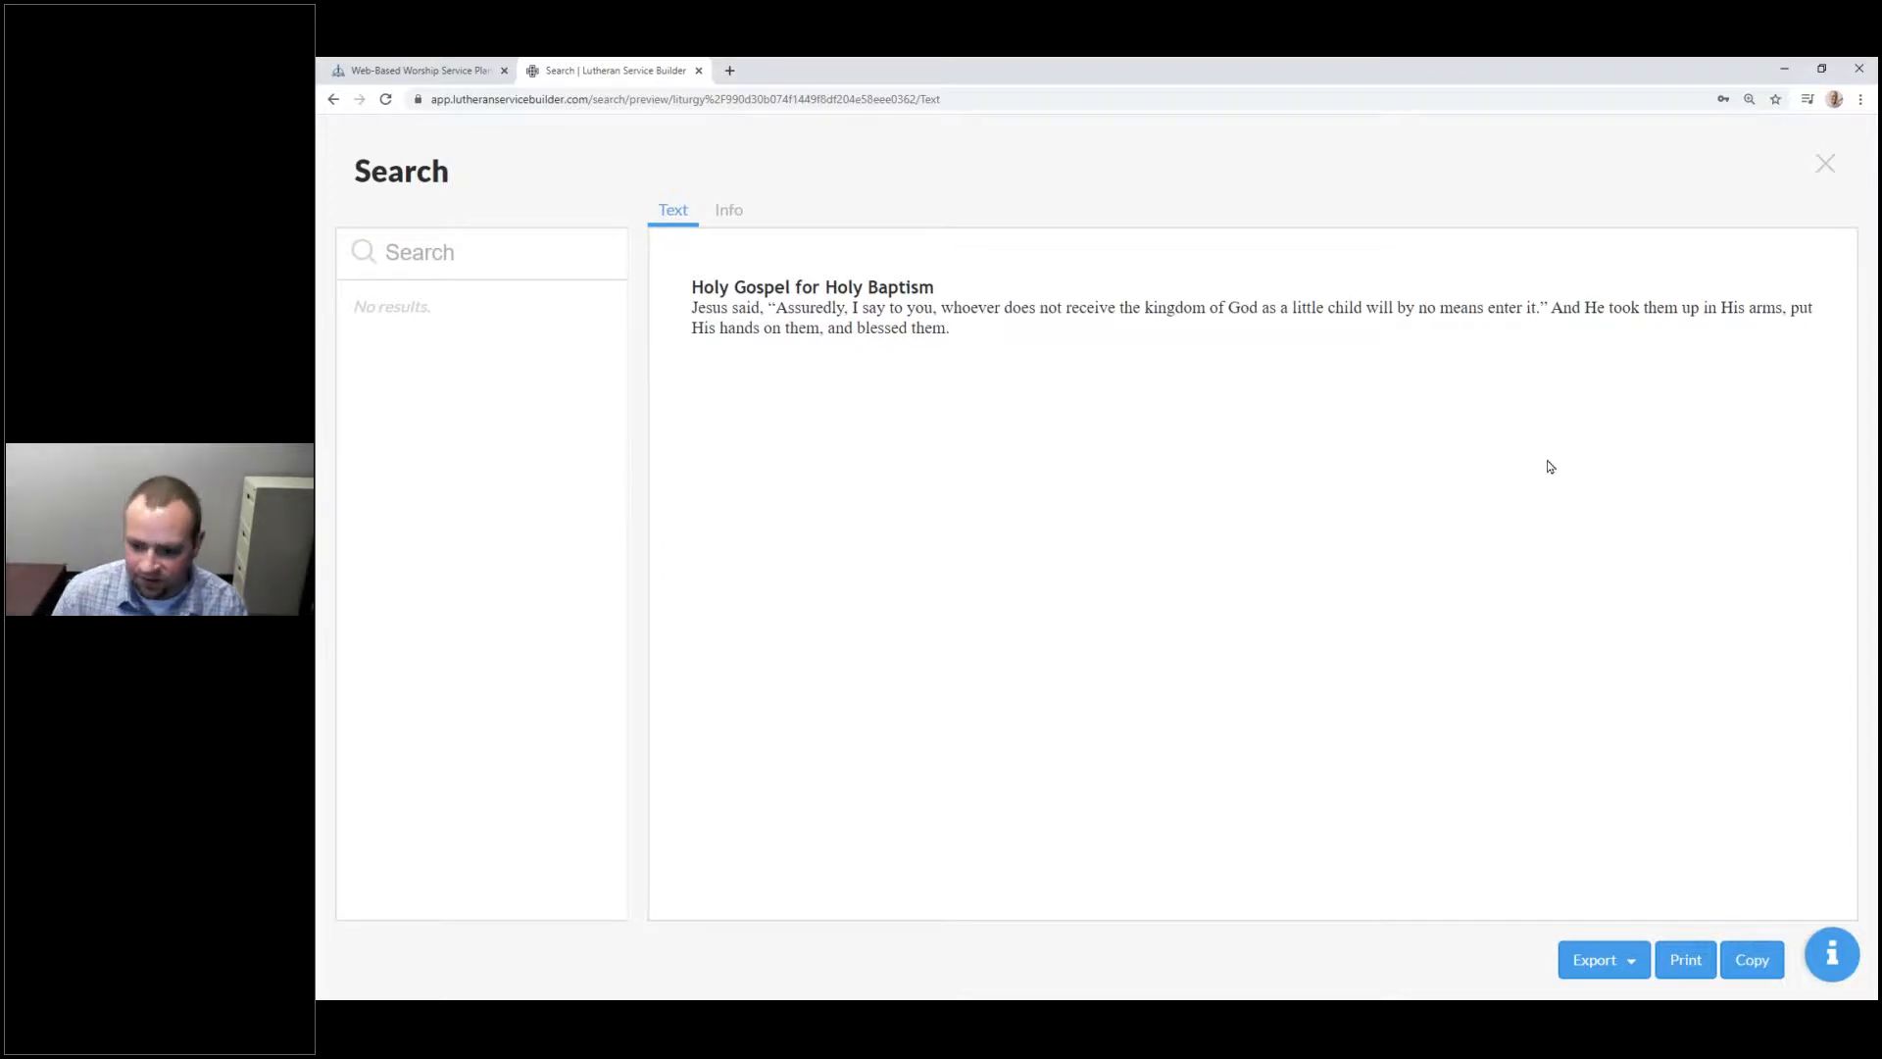
# Step: Check the export formats and print preview for the Holy Gospel text, then close search
pyautogui.click(1578, 961)
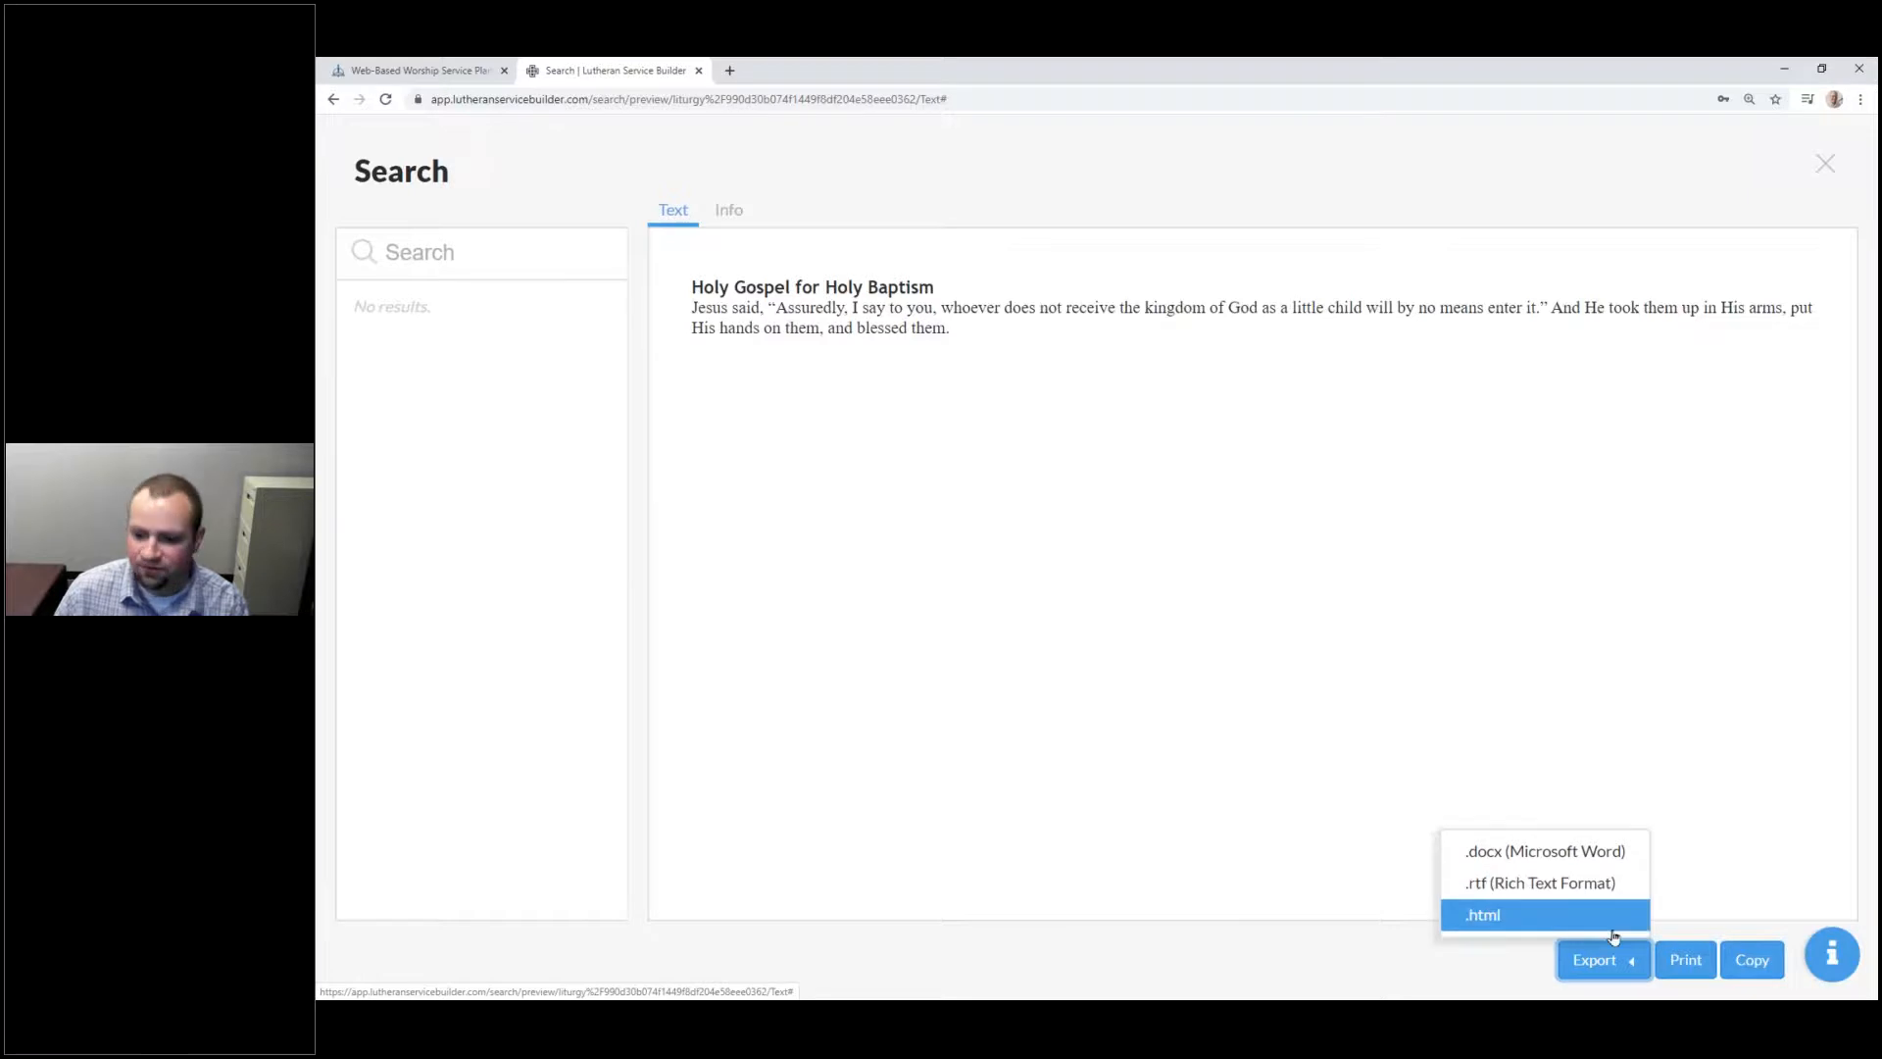
pyautogui.click(1739, 882)
pyautogui.click(1686, 959)
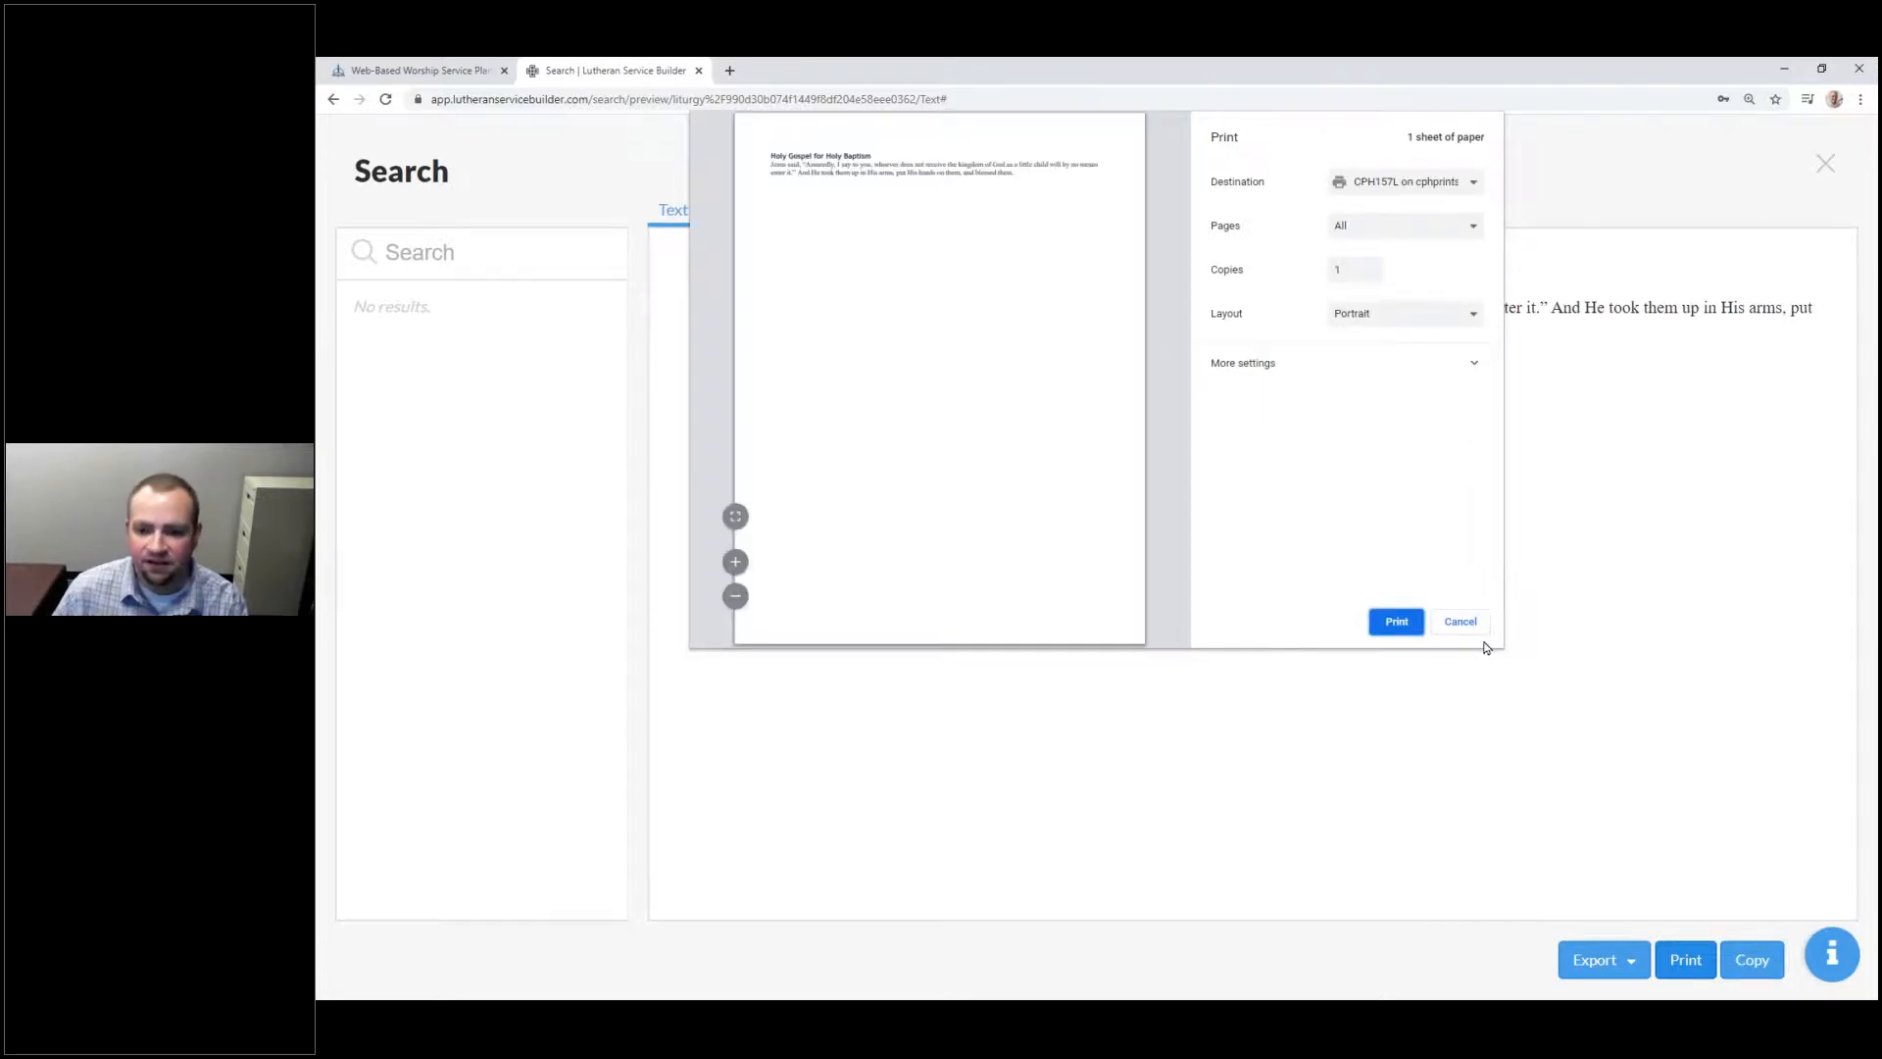
pyautogui.press('Escape')
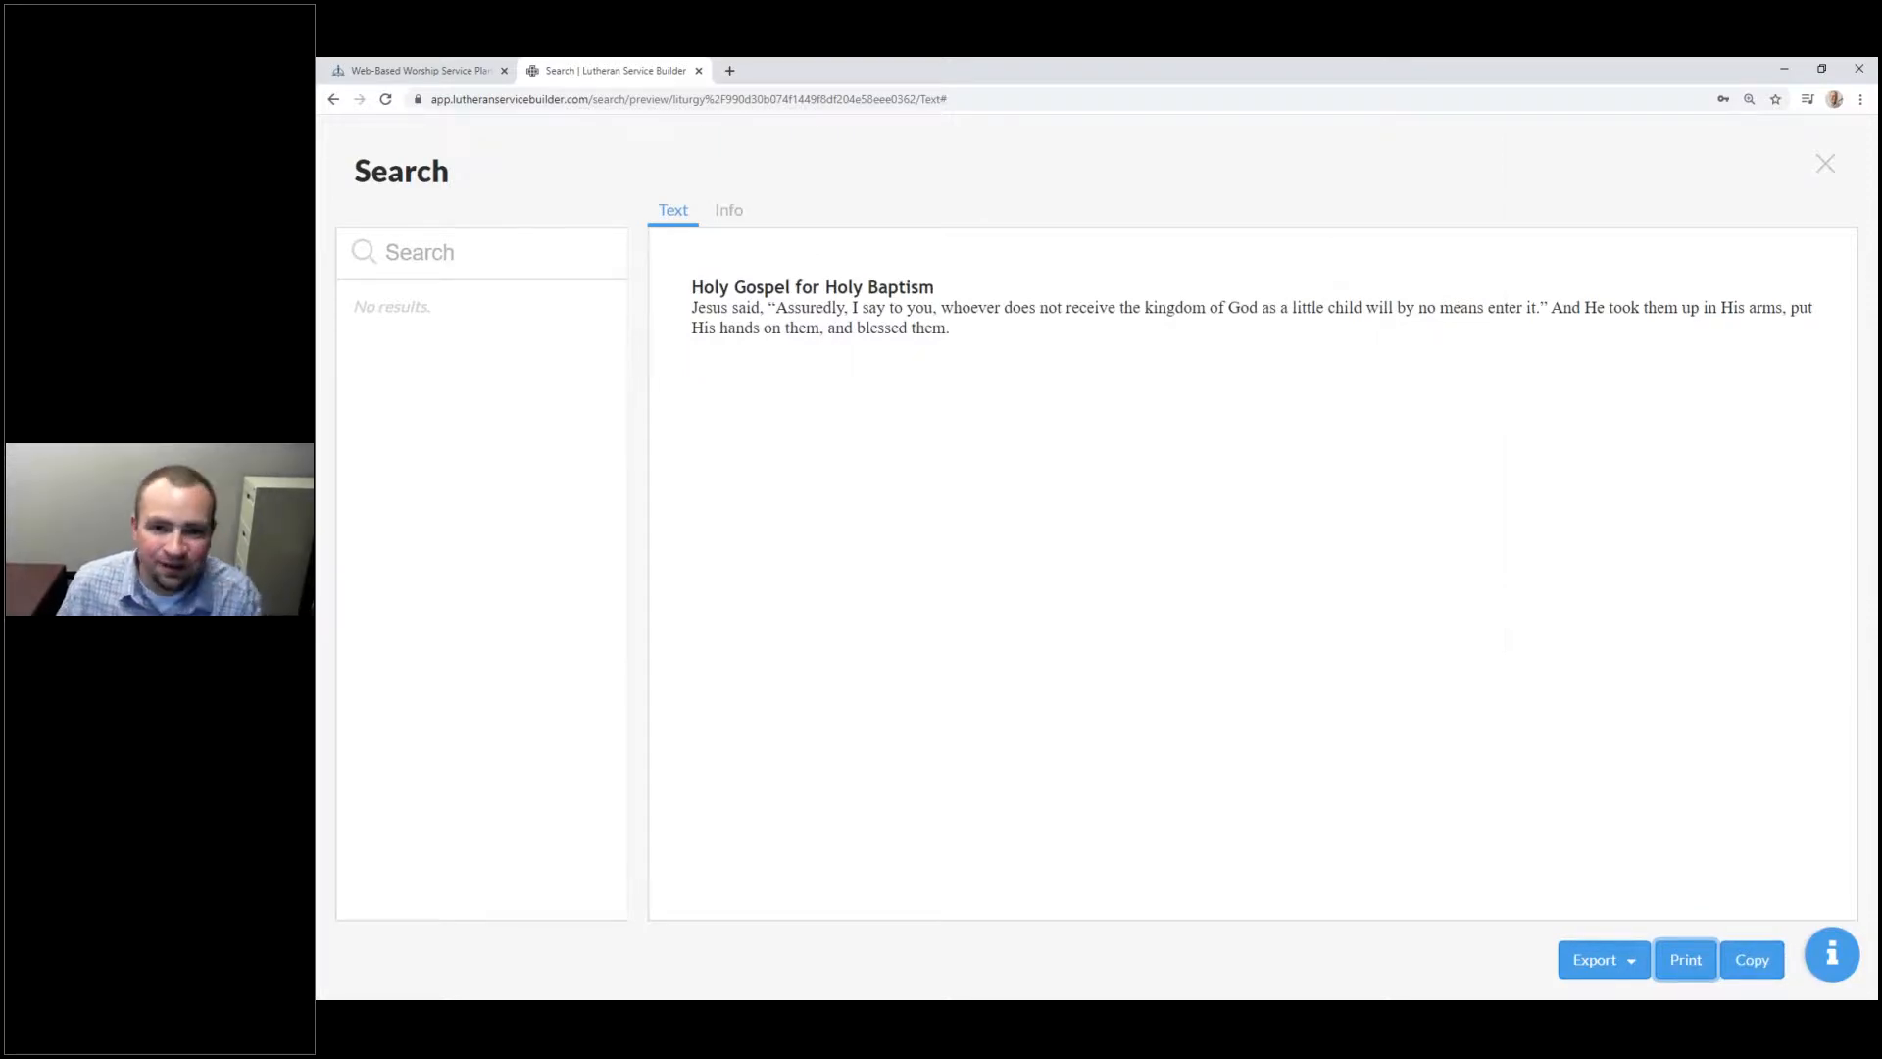
pyautogui.click(1825, 167)
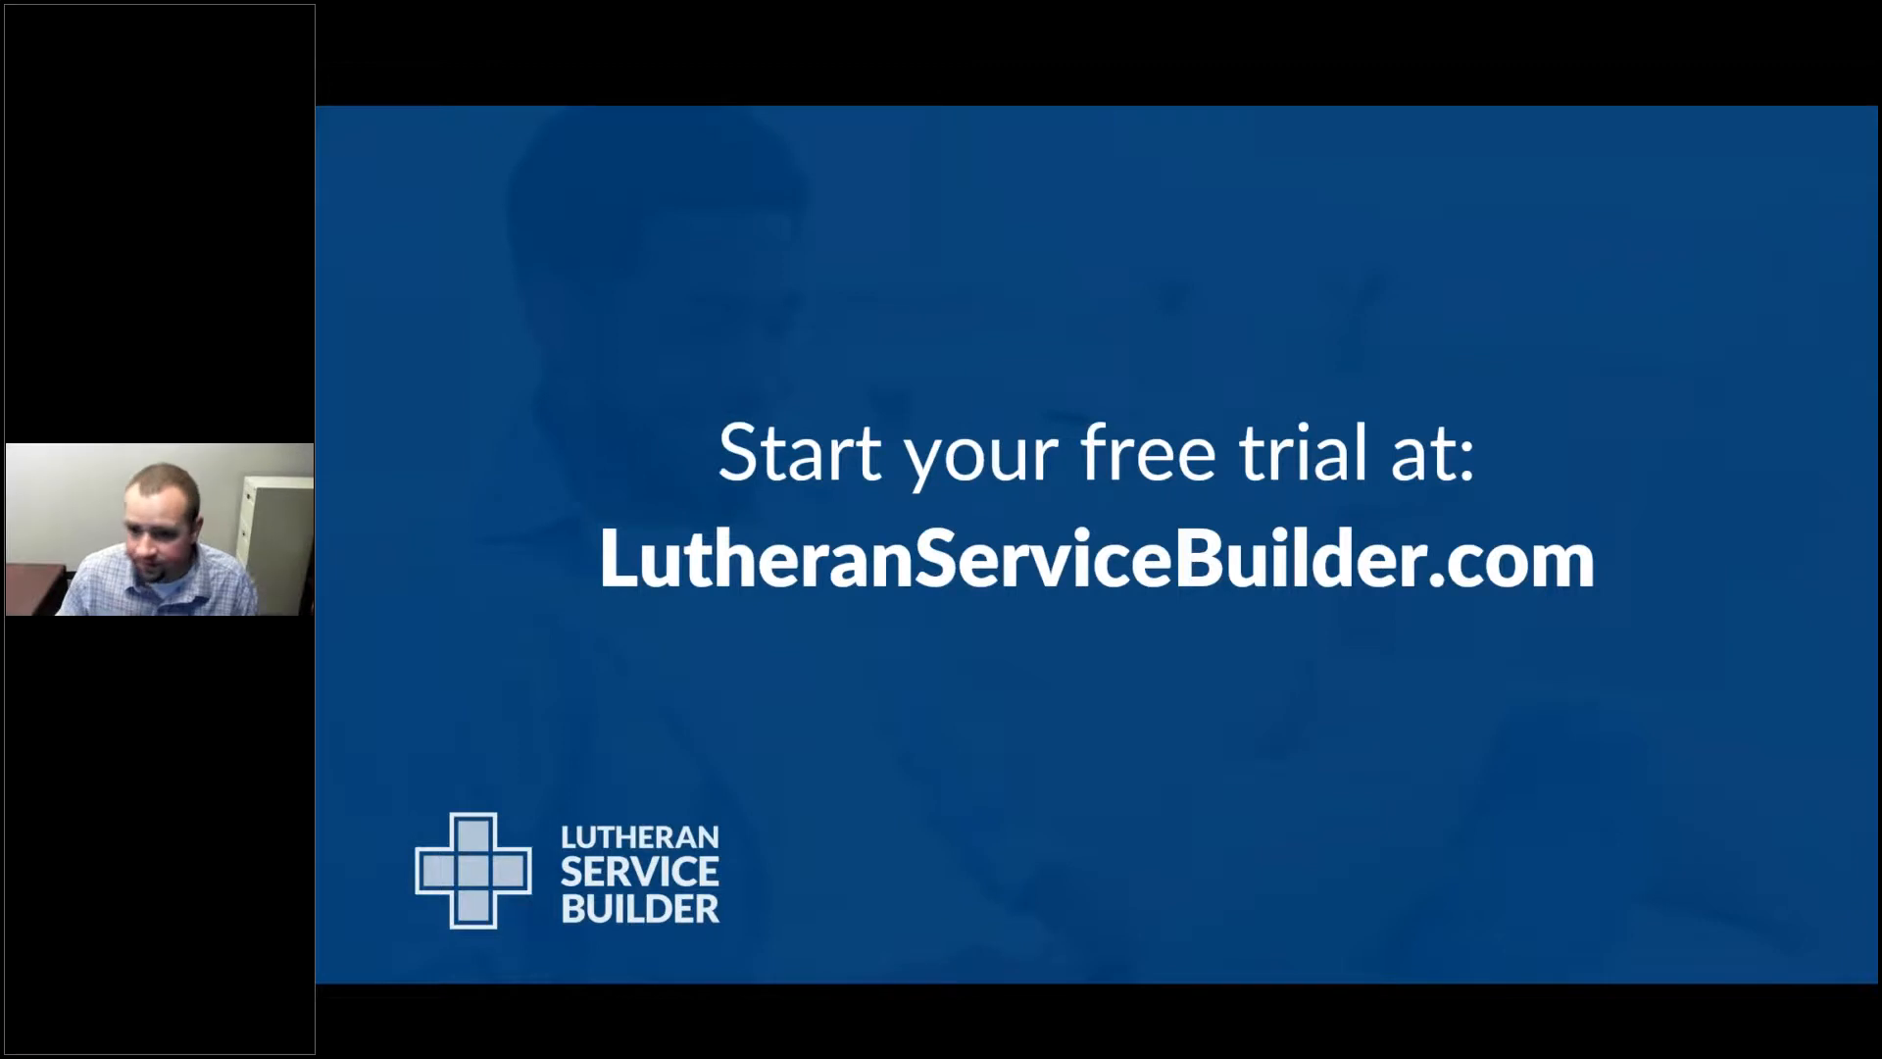
# Step: Advance the slideshow to the Software Support slide's Online Help Center bullet, then return to the browser
pyautogui.press('Right')
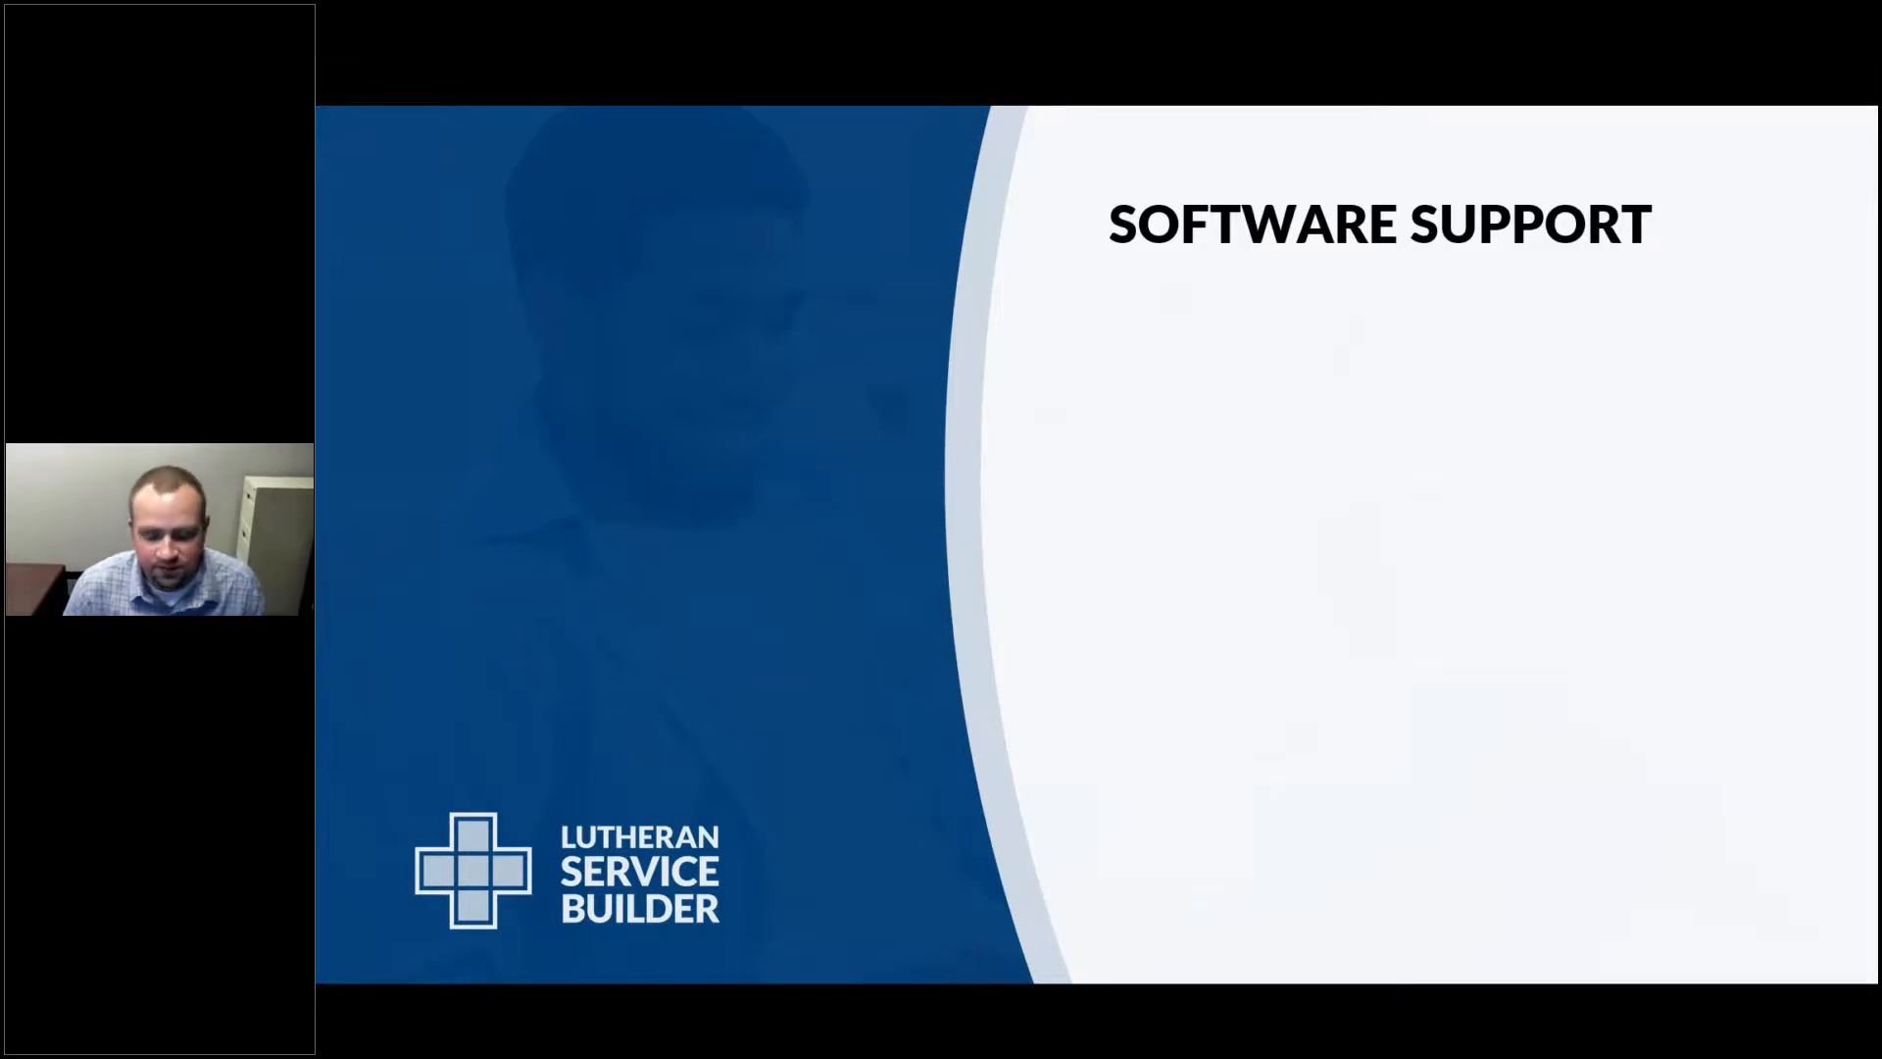
pyautogui.press('Right')
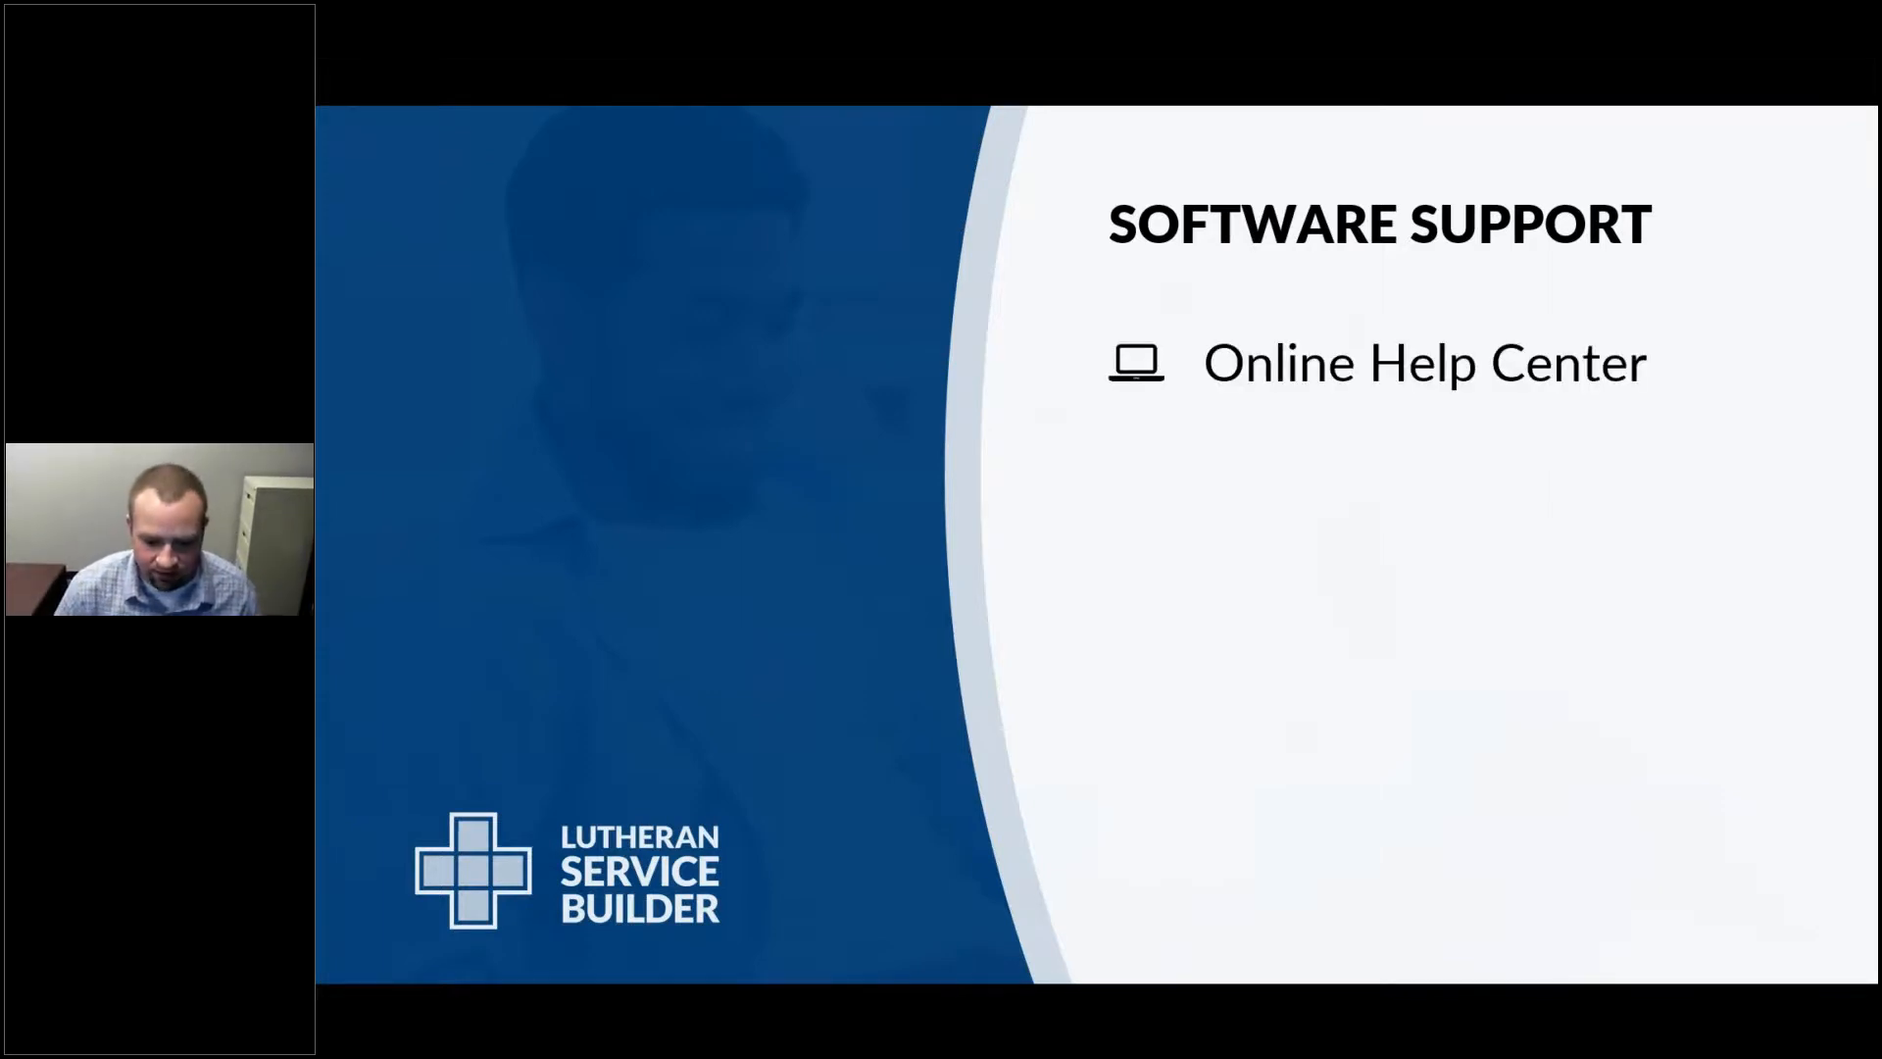
pyautogui.hotkey('alt', 'Tab')
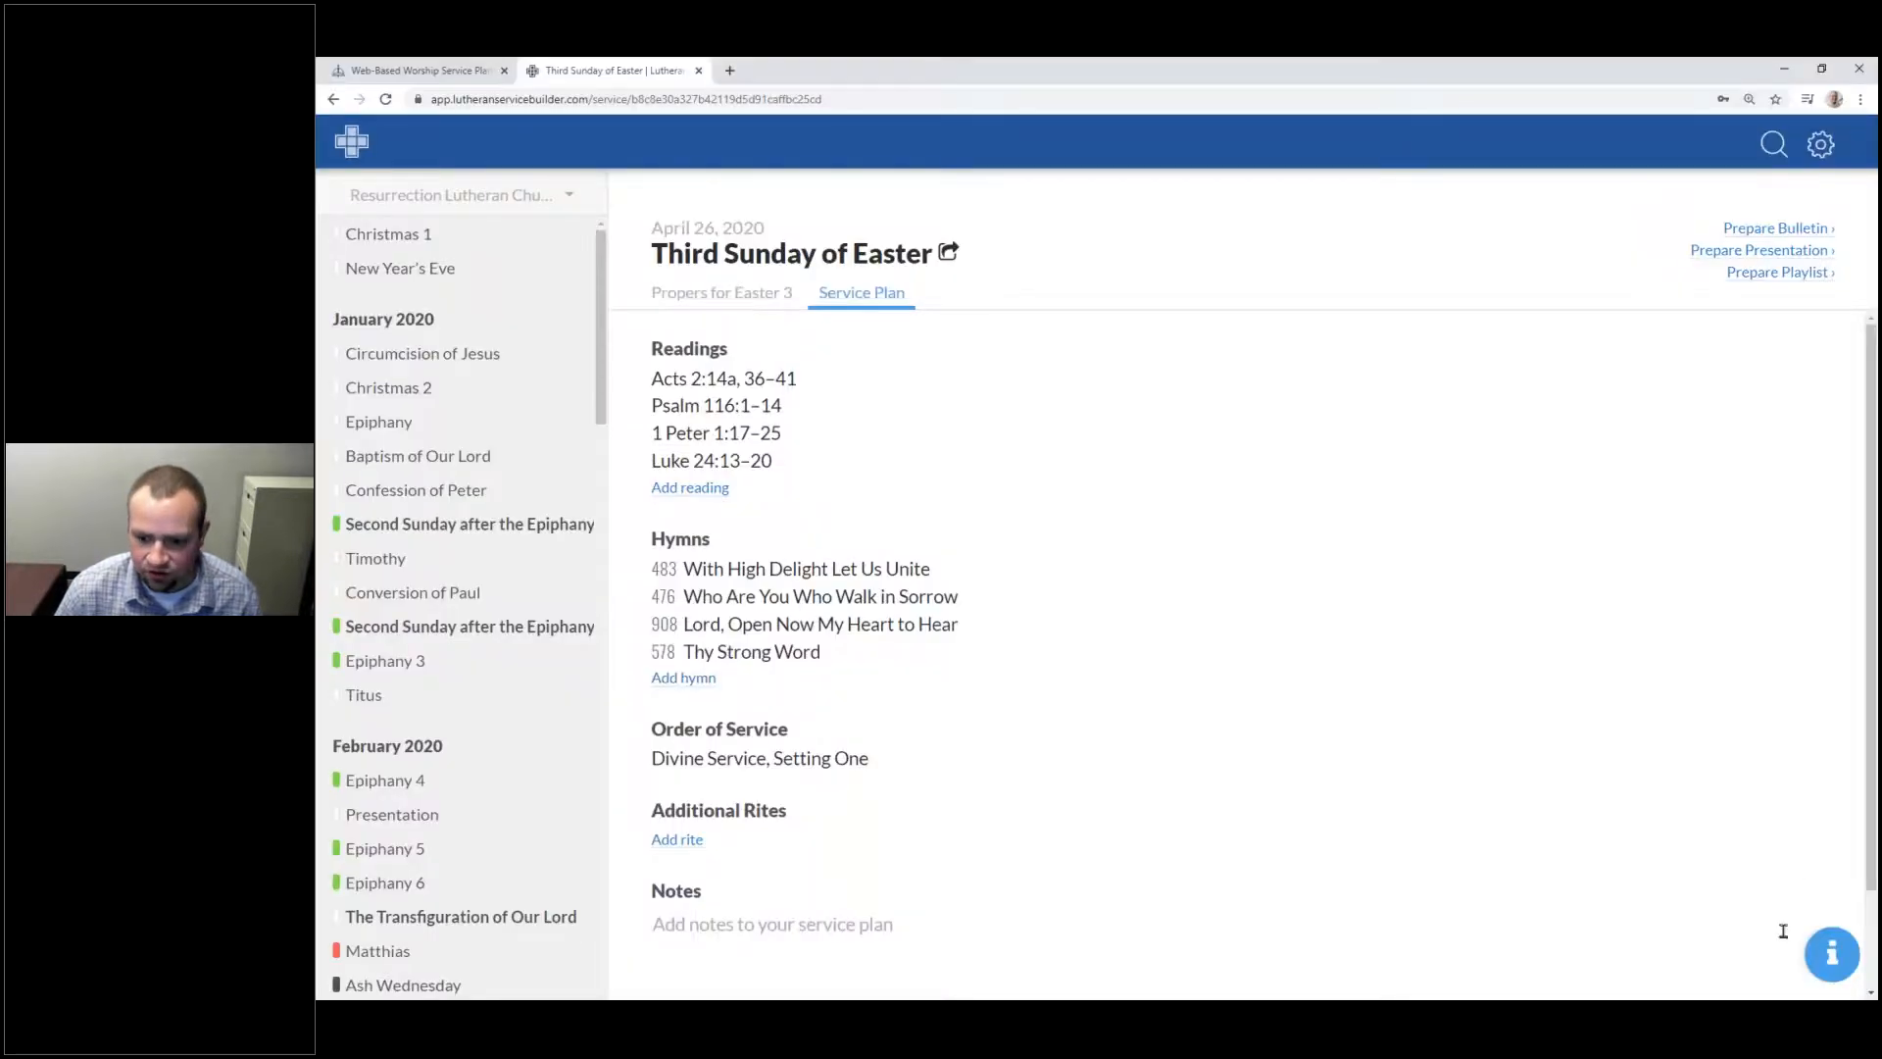
# Step: Search help for 'Search', open the Search Basics article, then open the online Help Center
pyautogui.click(1836, 960)
pyautogui.click(1823, 969)
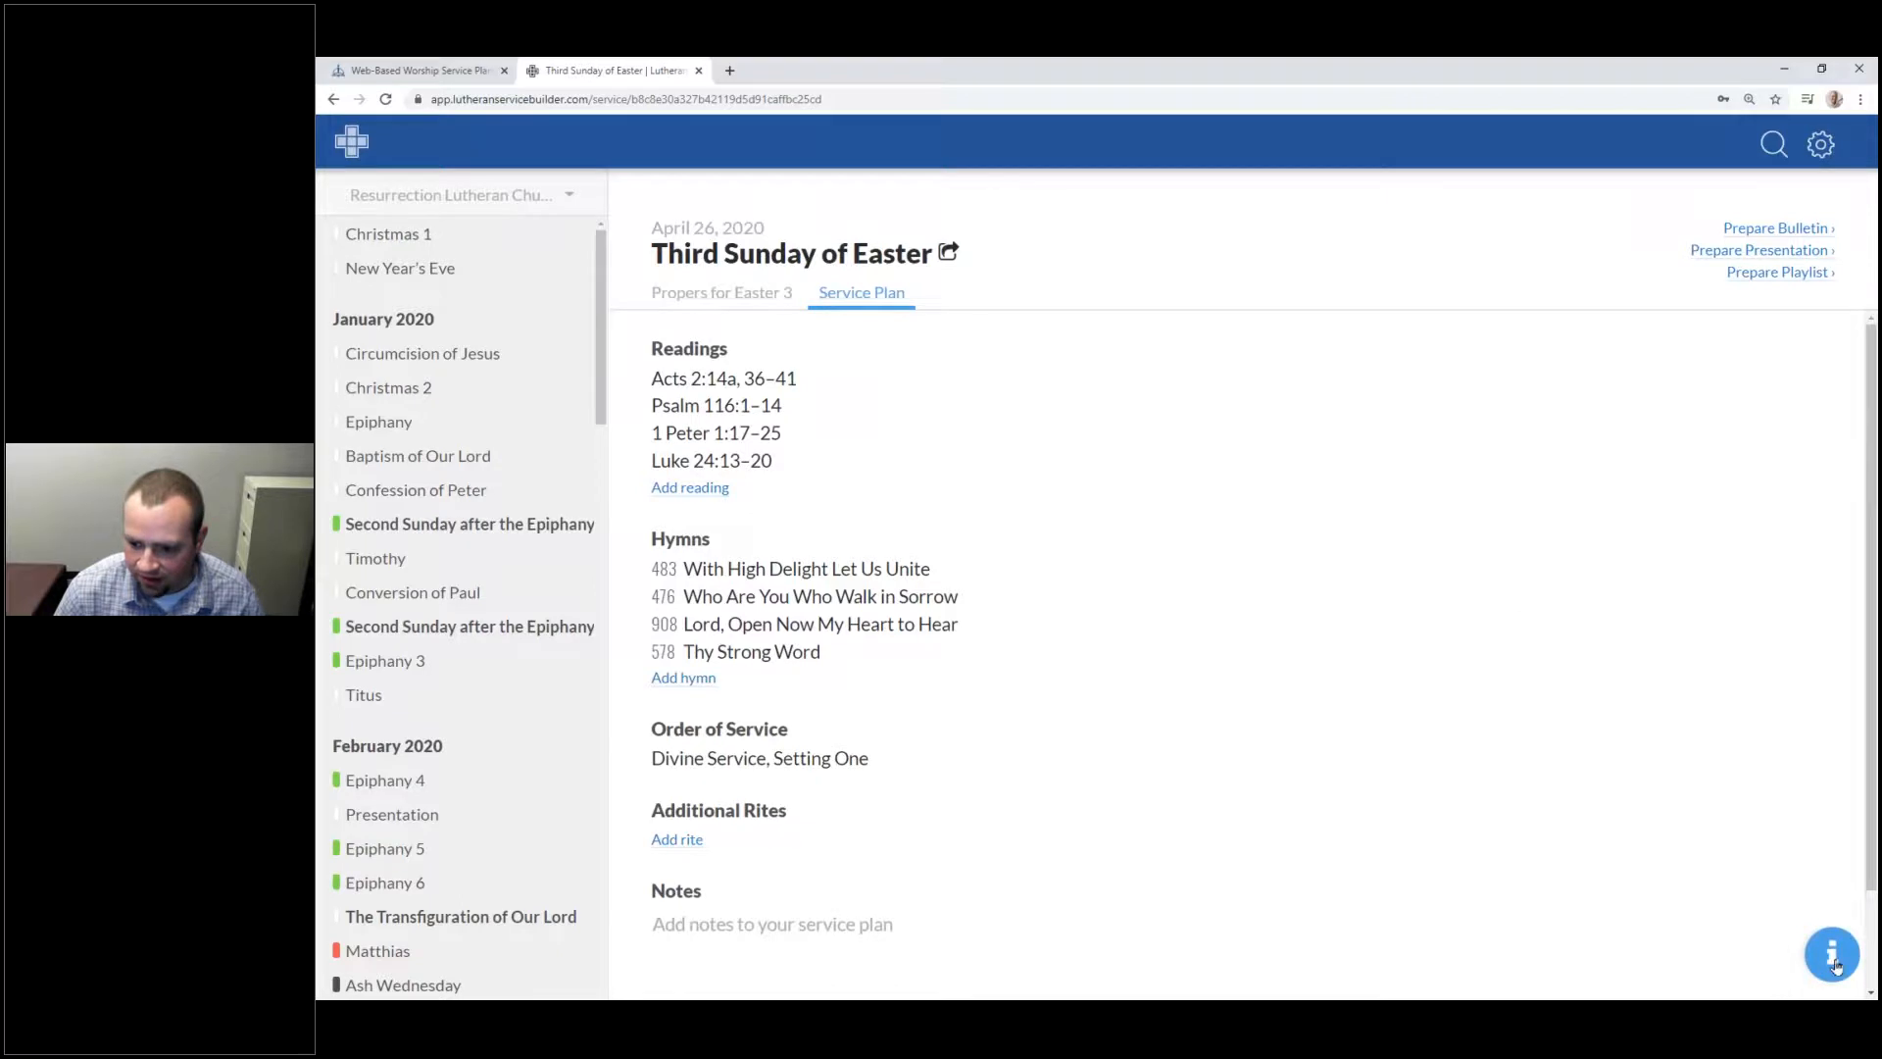
pyautogui.click(1835, 962)
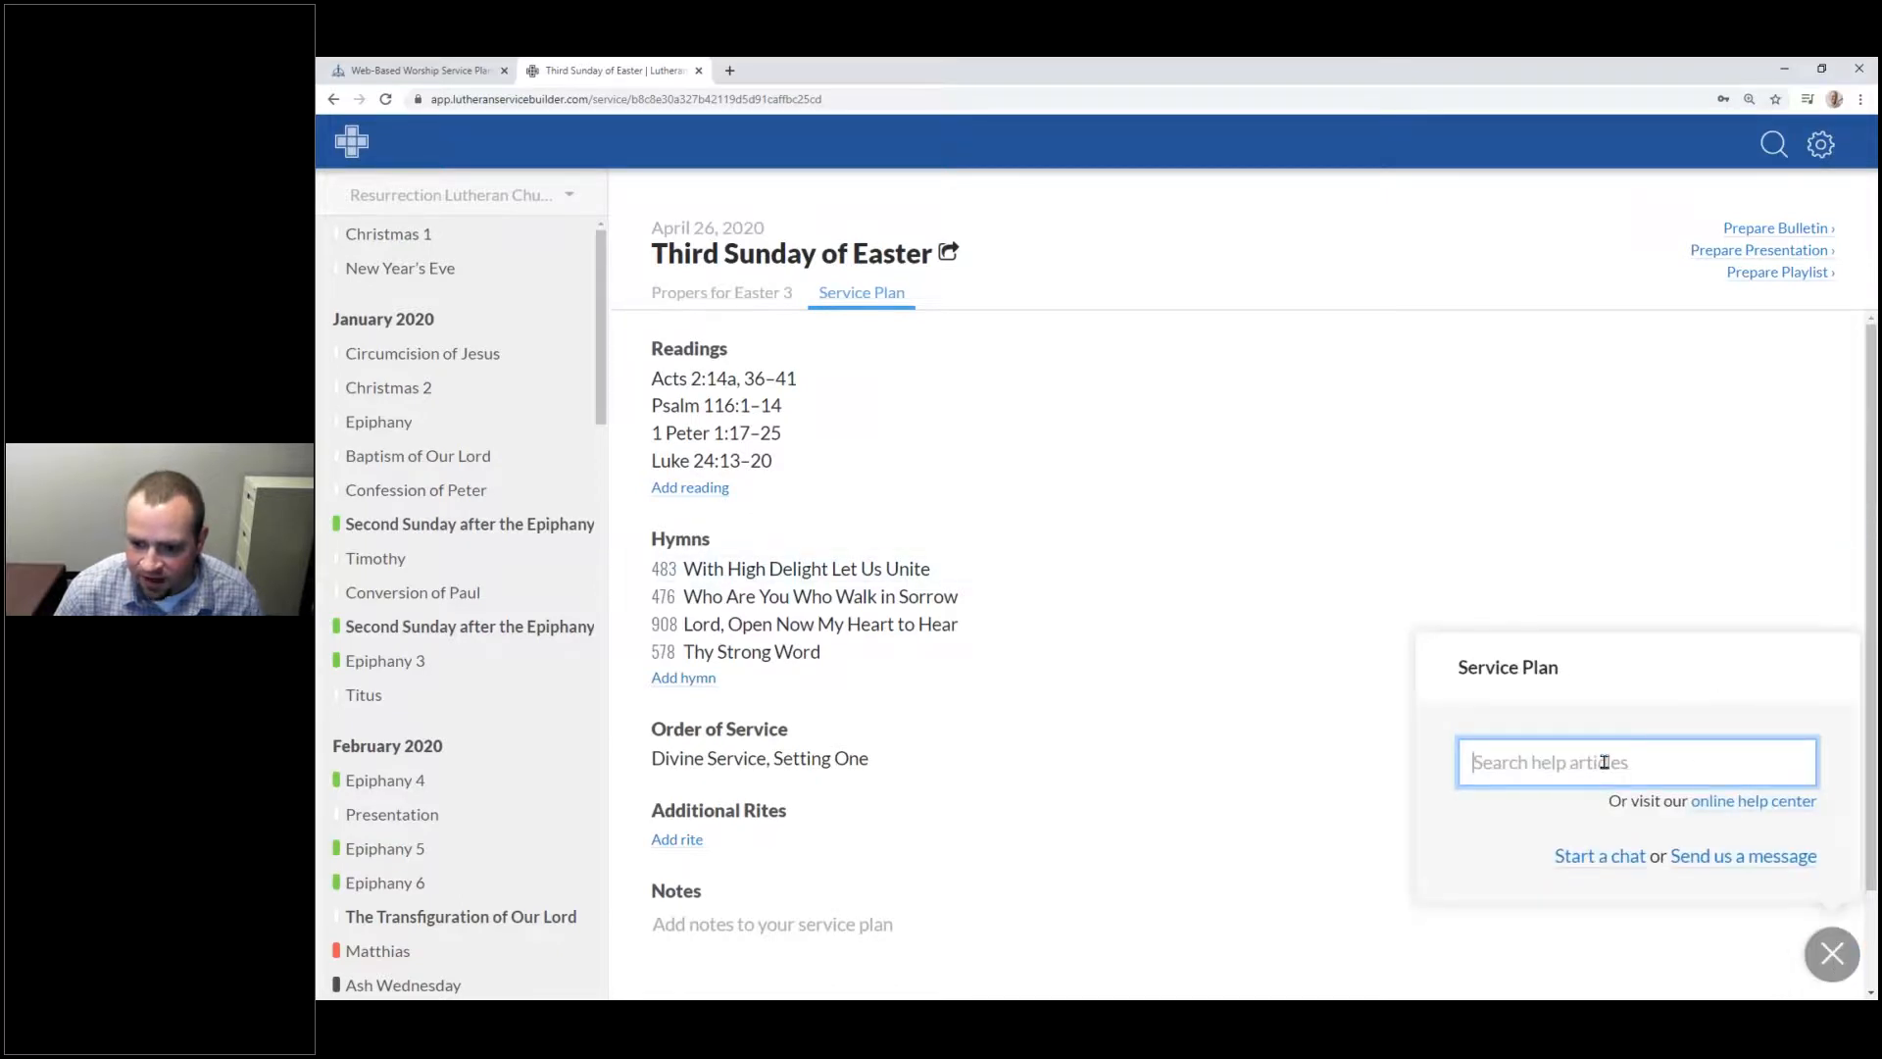
pyautogui.write('Search')
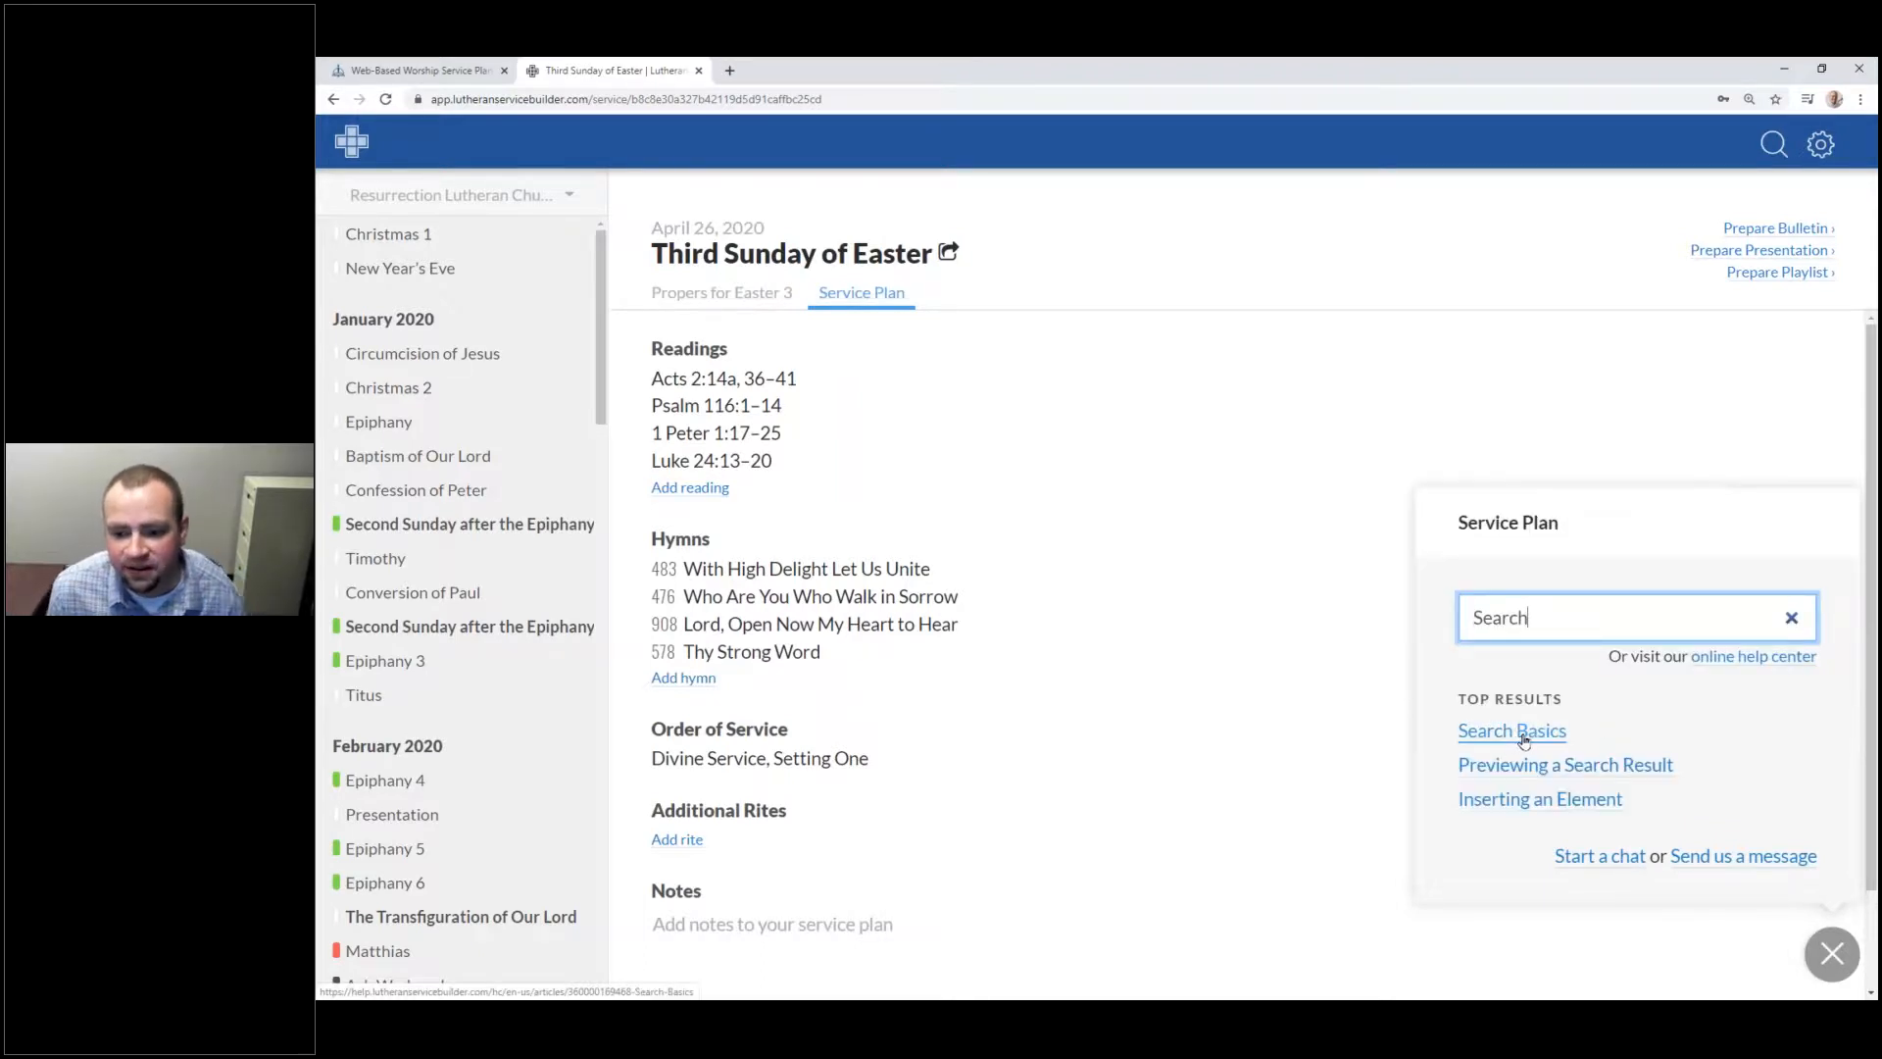
pyautogui.click(1524, 742)
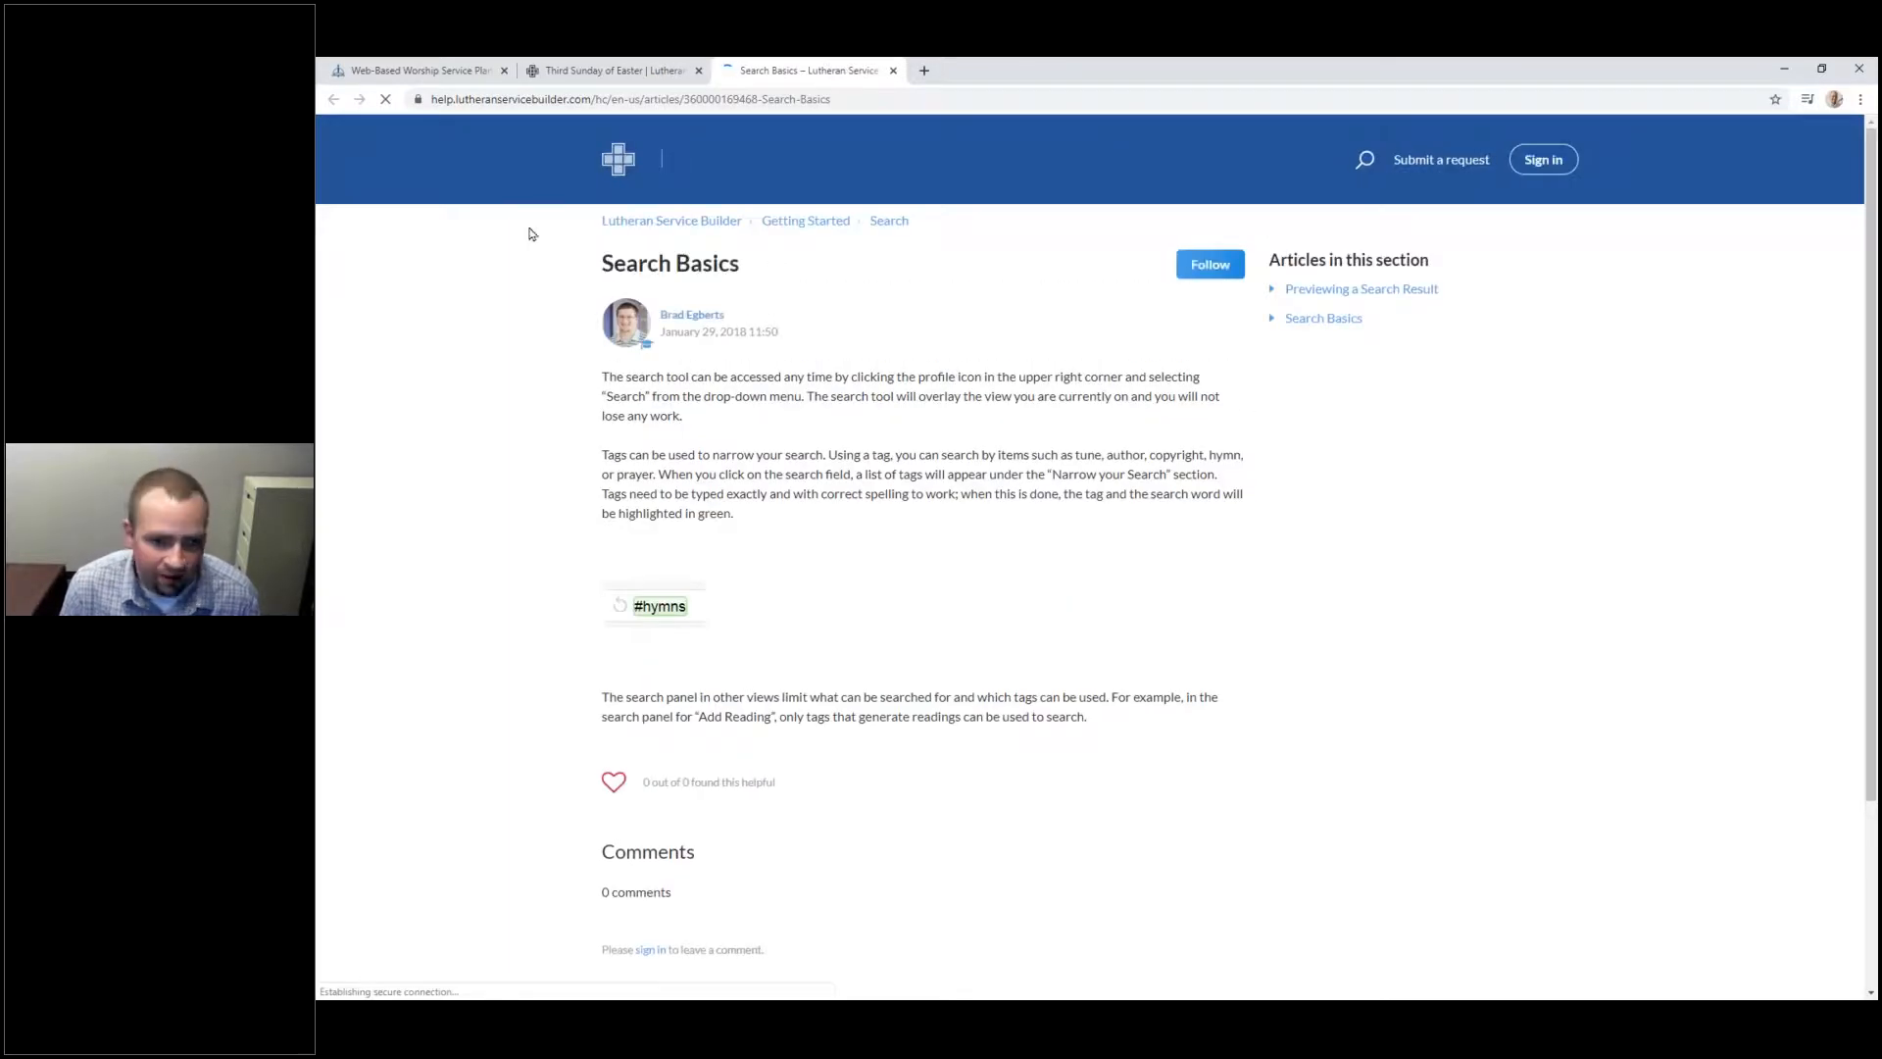
pyautogui.click(628, 76)
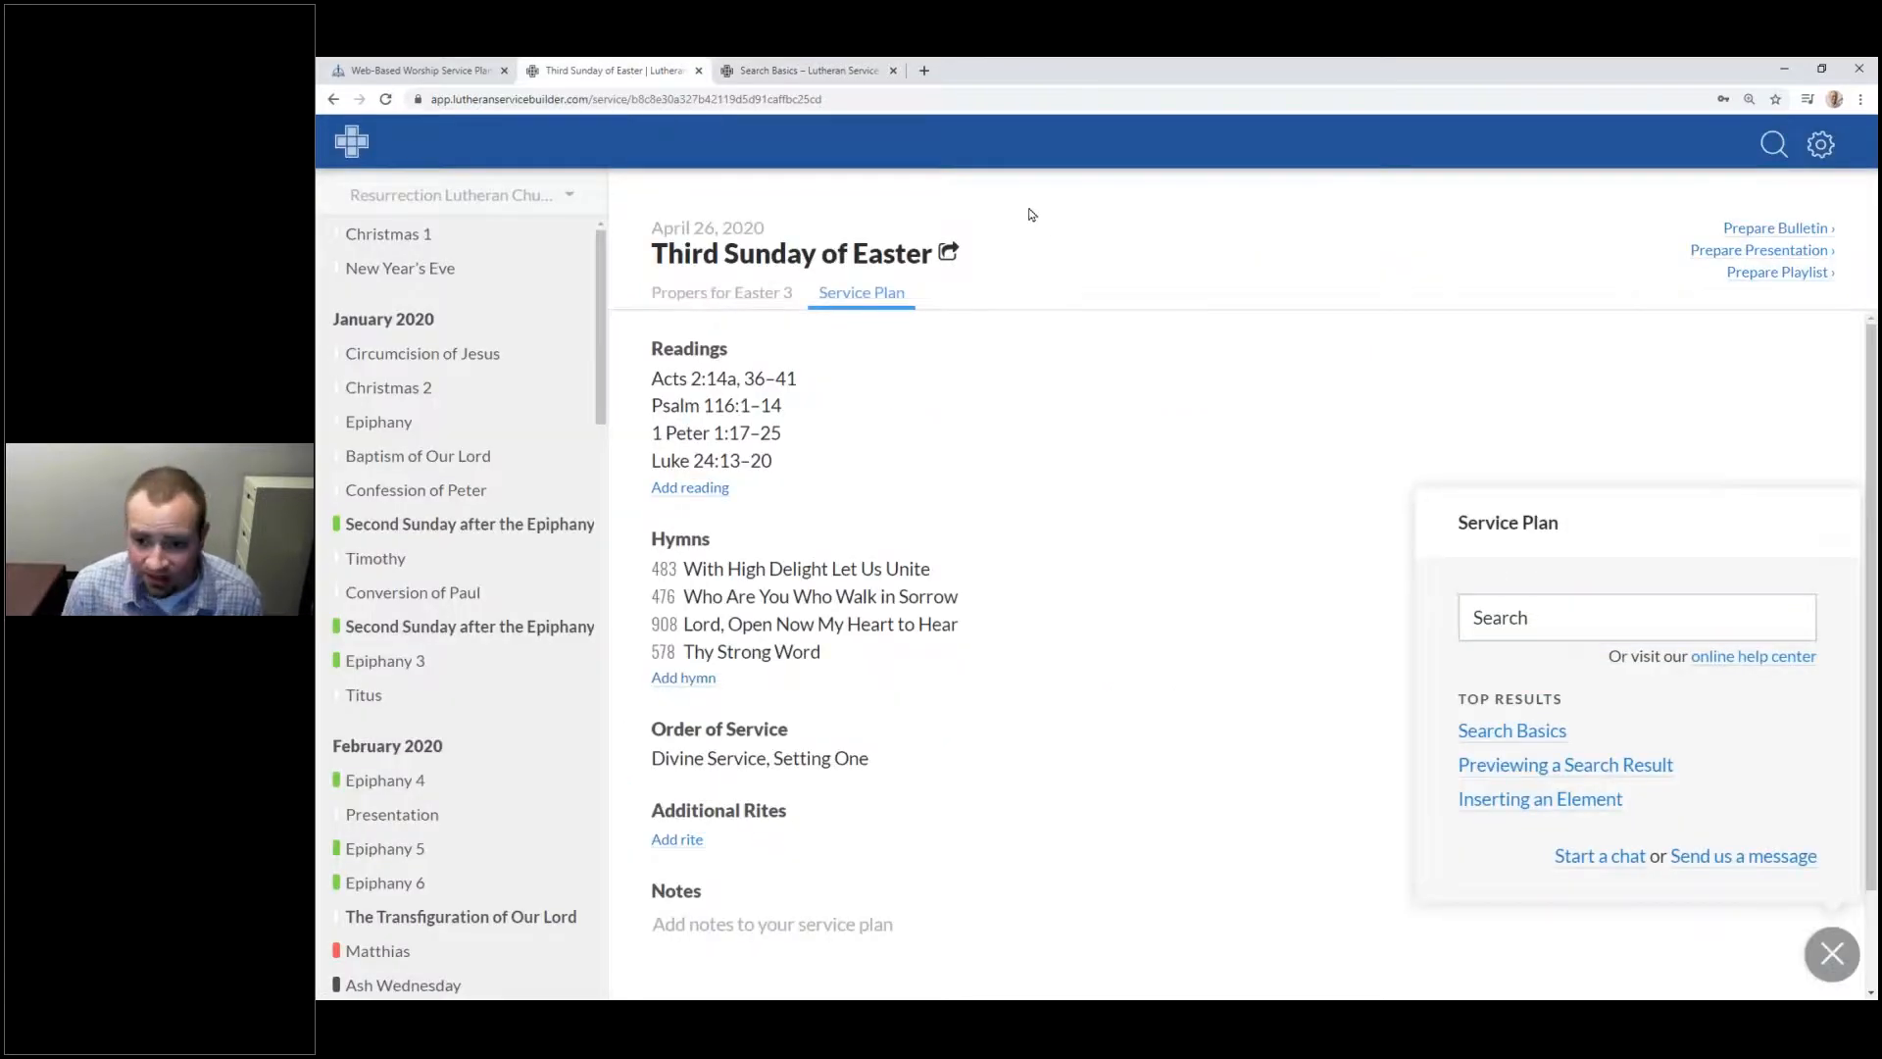
pyautogui.click(1704, 659)
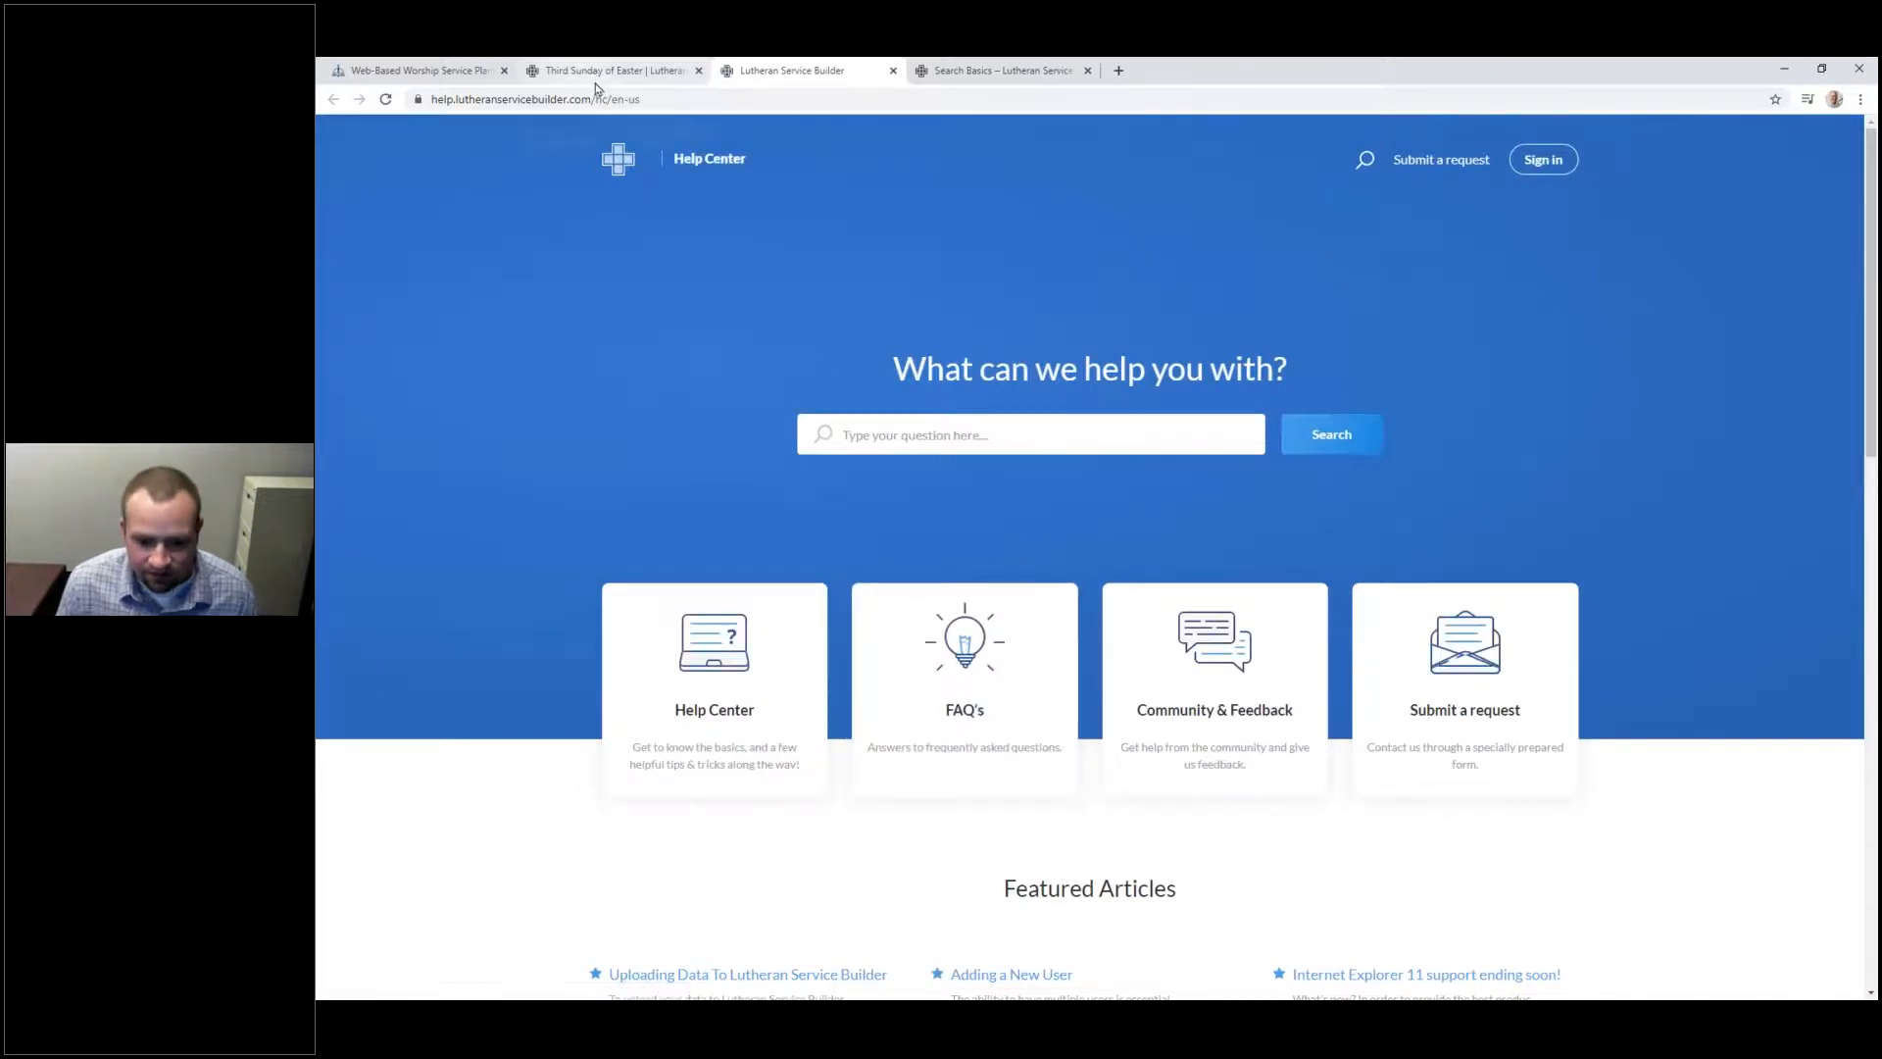
# Step: Reveal the In-App Chat bullet in PowerPoint, then go back to the Third Sunday of Easter plan
pyautogui.hotkey('alt', 'Tab')
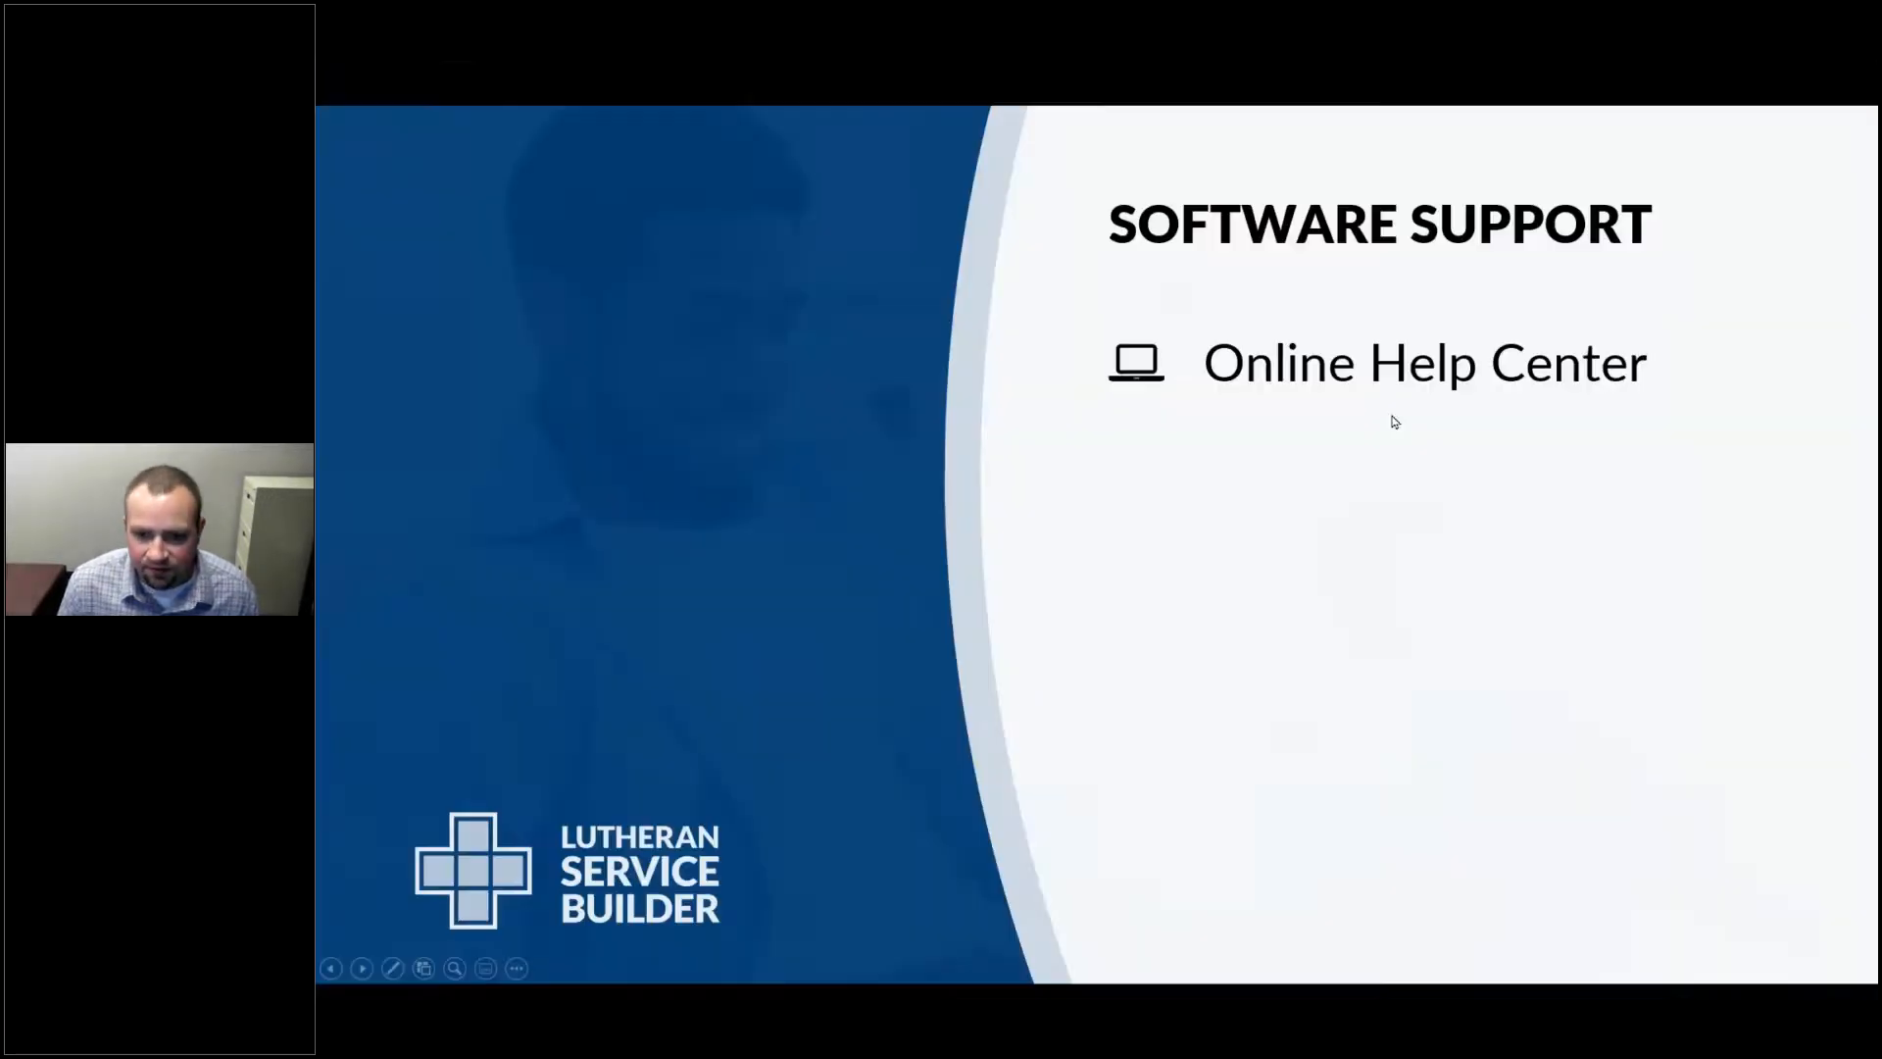
pyautogui.click(1392, 415)
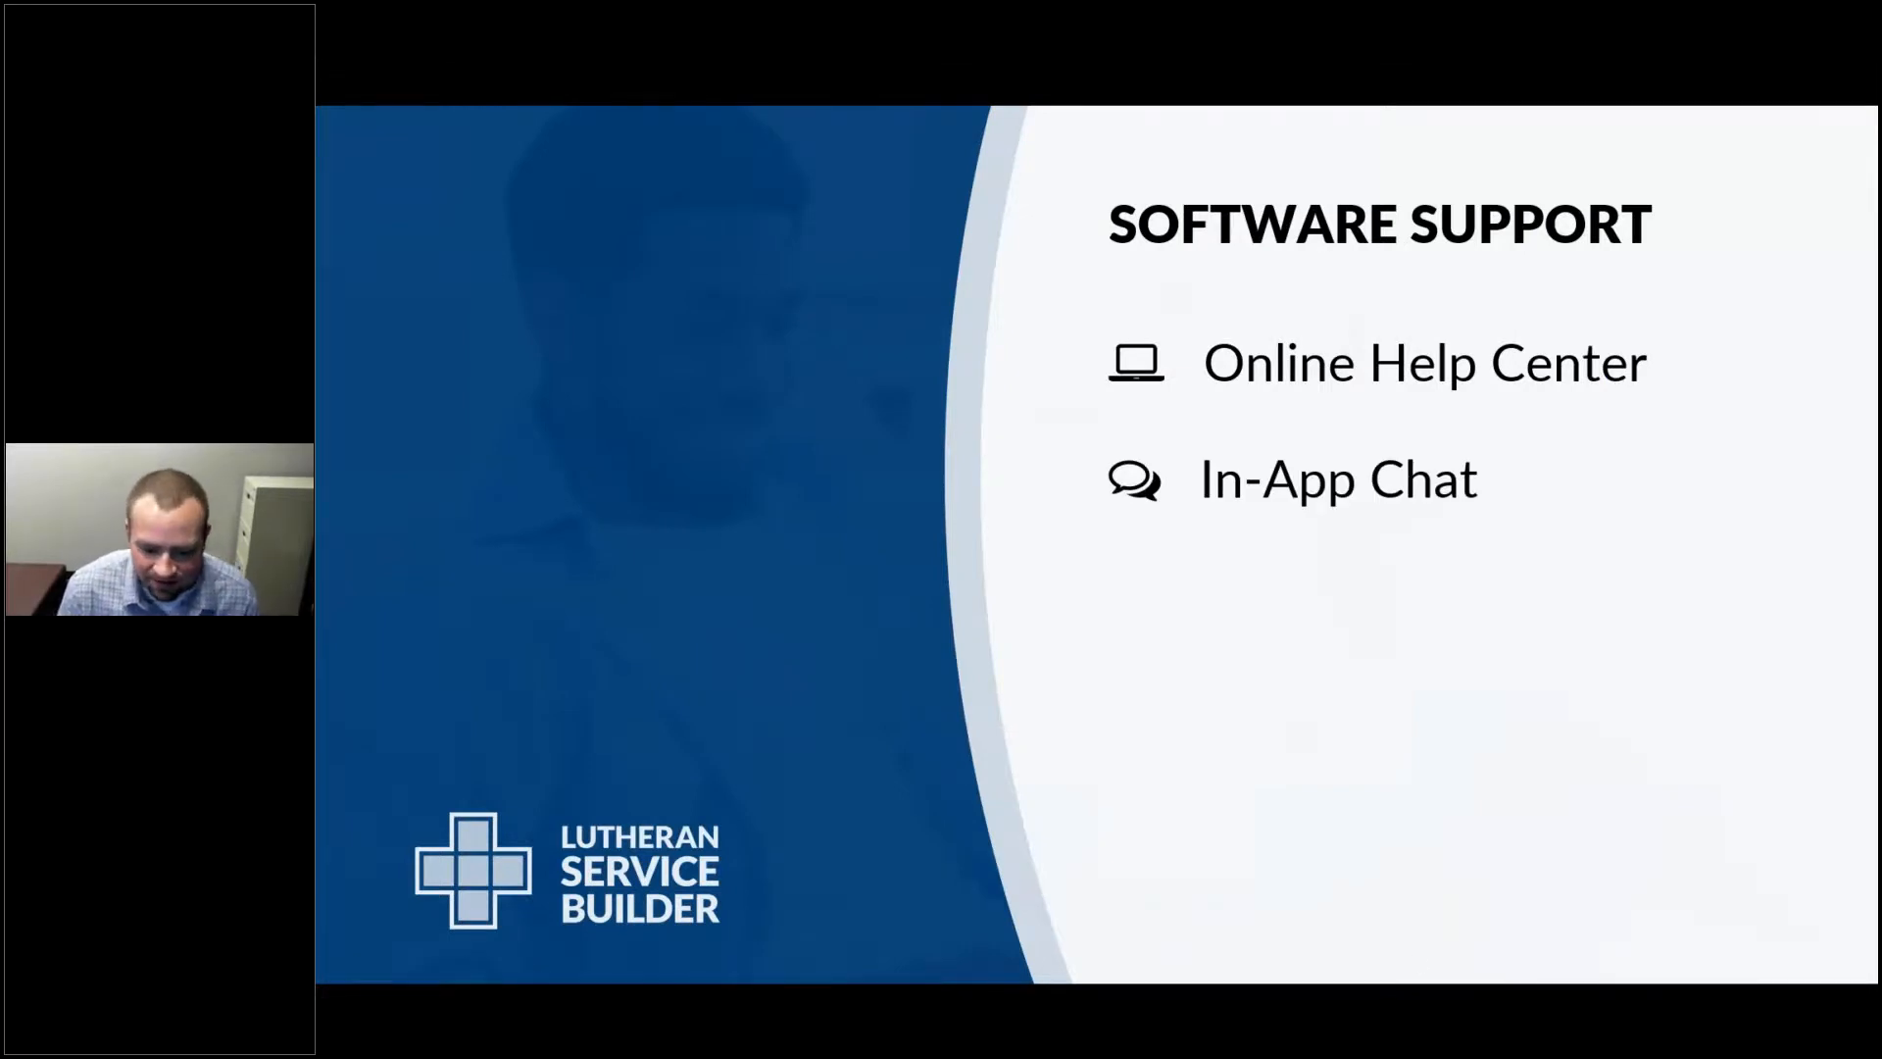
pyautogui.hotkey('alt', 'Tab')
pyautogui.click(480, 71)
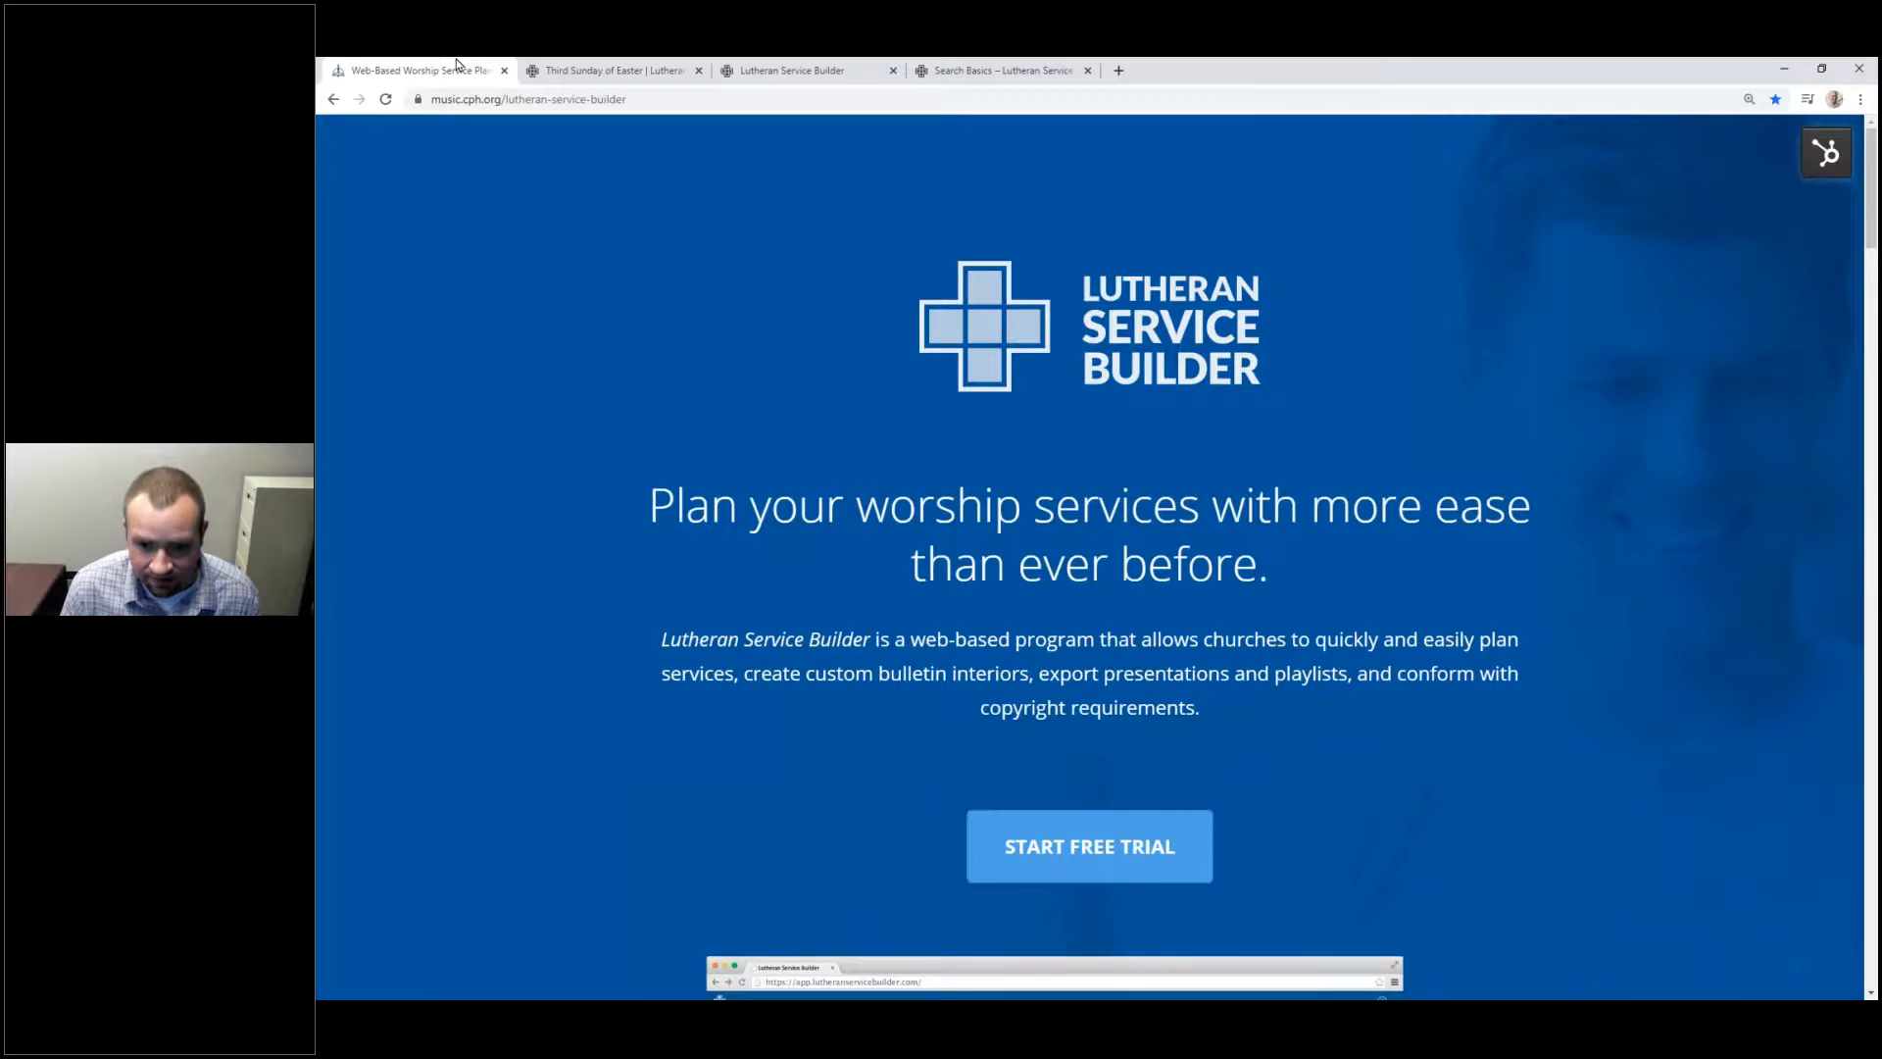
pyautogui.hotkey('alt', 'Tab')
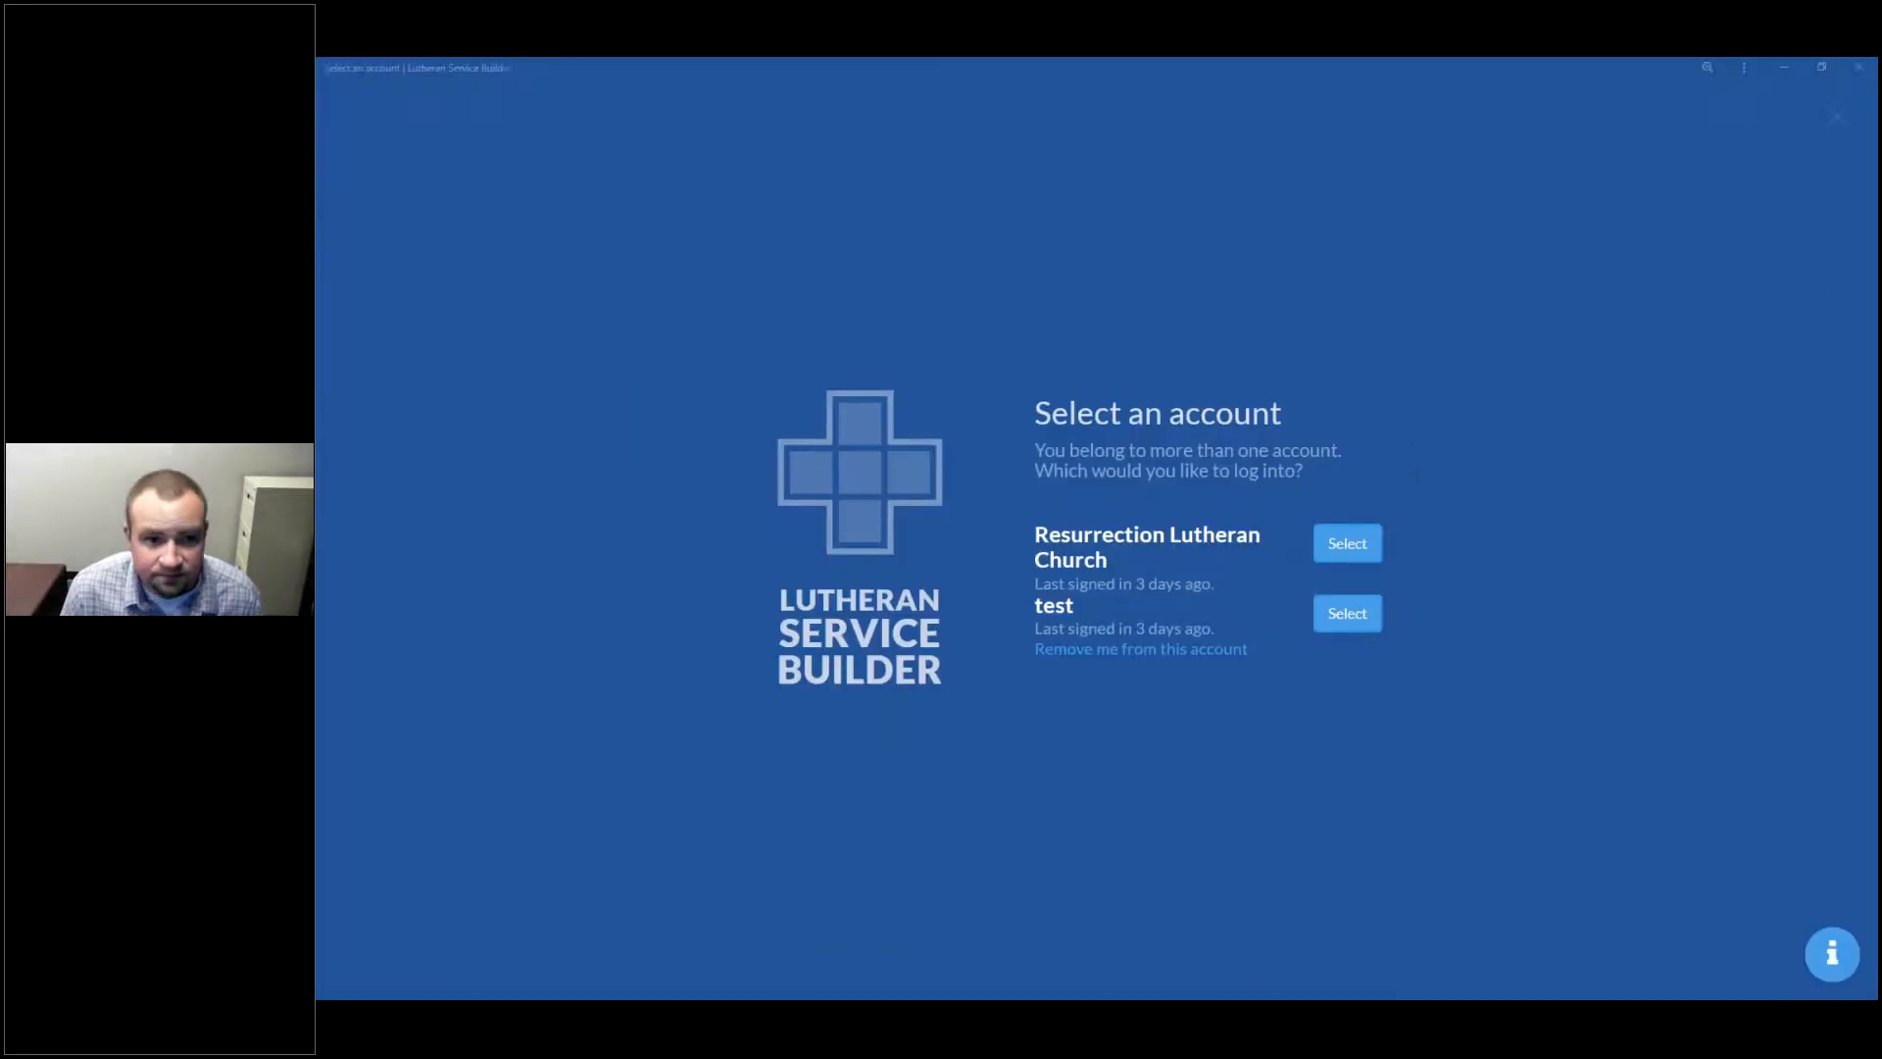
pyautogui.hotkey('alt', 'Tab')
pyautogui.hotkey('ctrl', 'Tab')
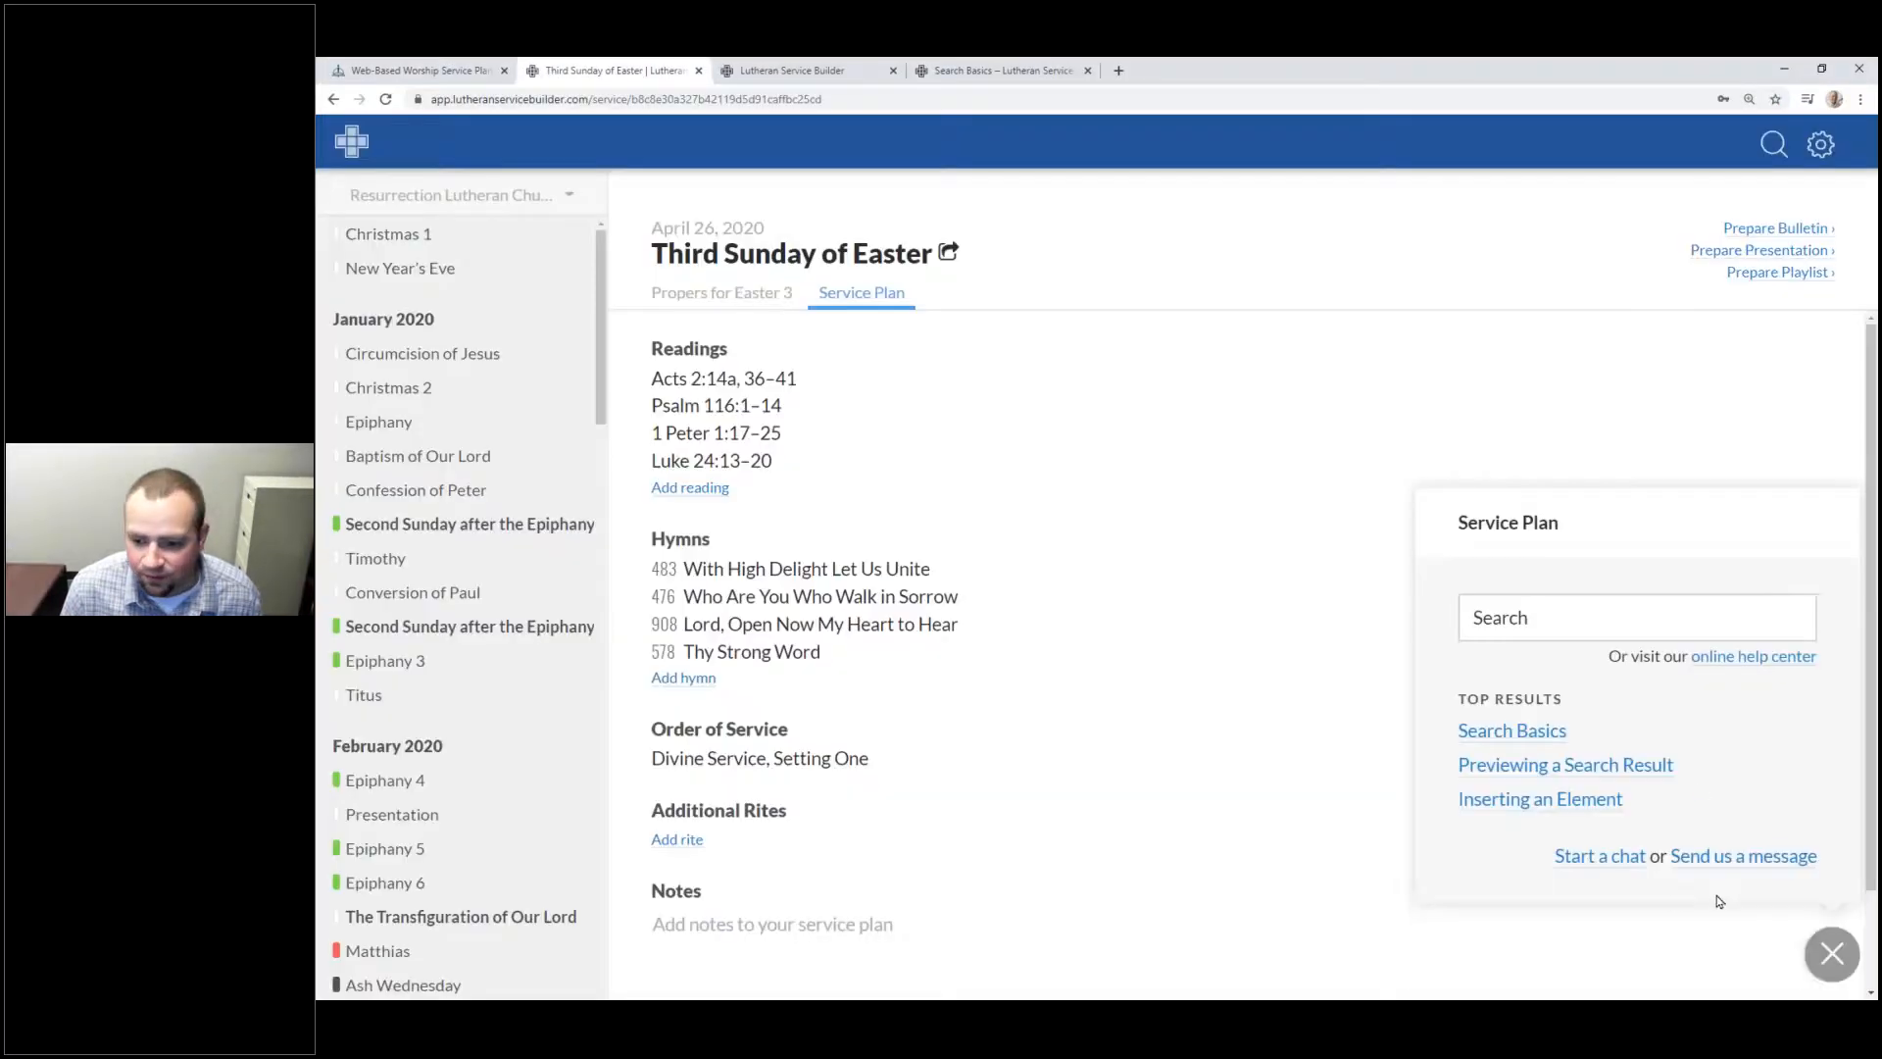
# Step: Start an in-app support chat, then reveal the support e-mail bullet on the slide
pyautogui.click(1608, 854)
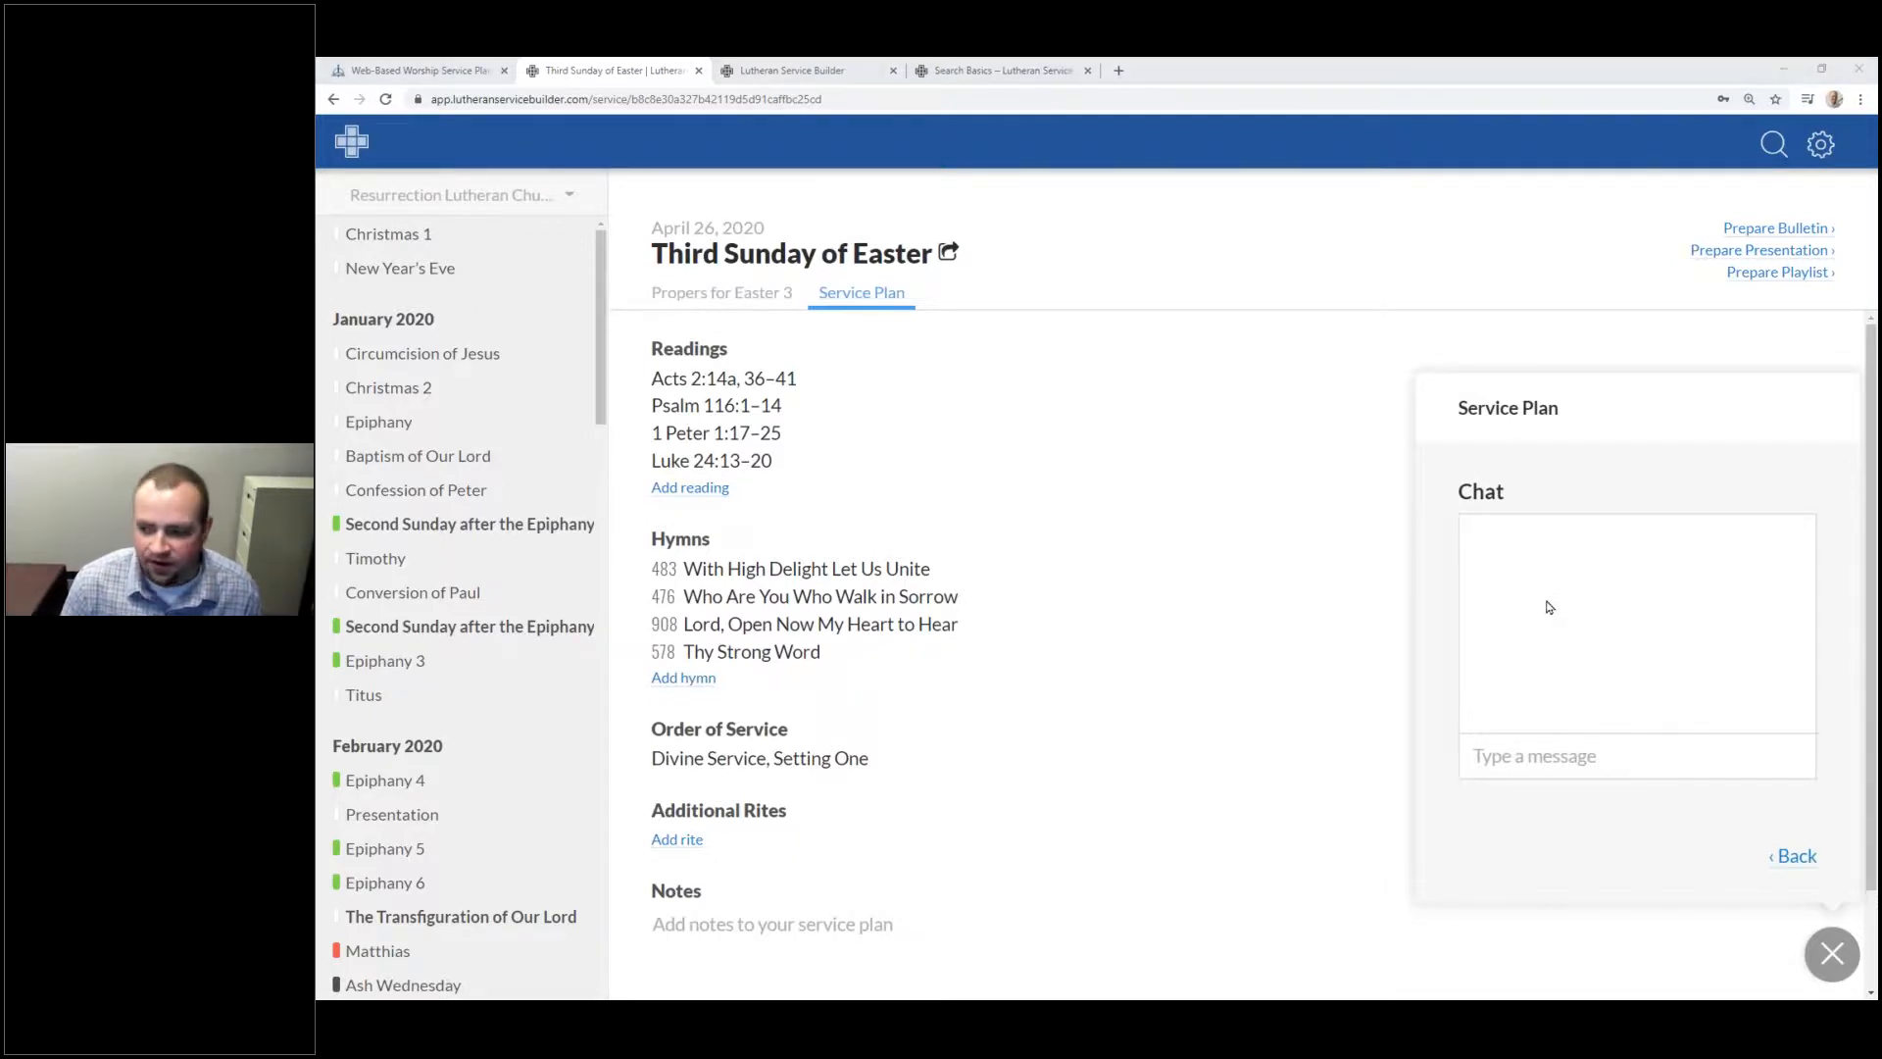
pyautogui.hotkey('alt', 'Tab')
pyautogui.press('Right')
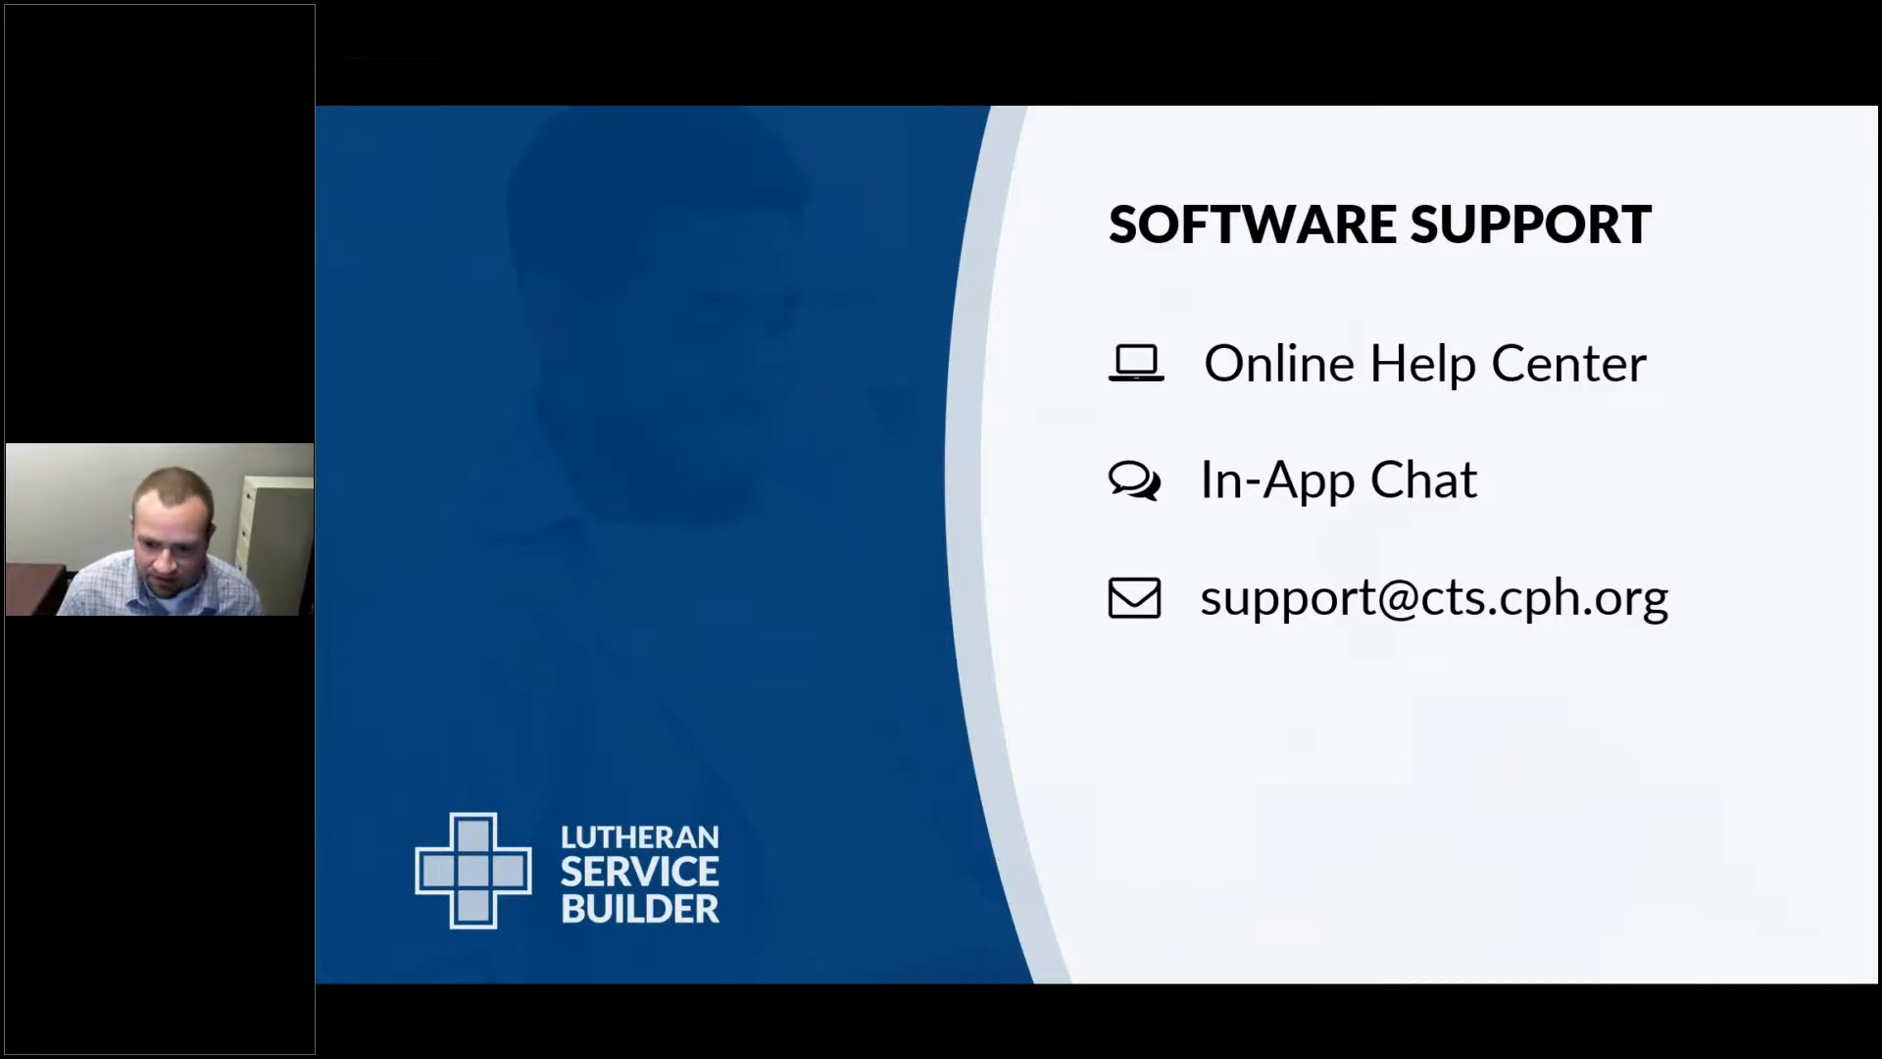
# Step: Show the support message form's Subject, description box and priority choices, keeping Normal priority
pyautogui.hotkey('alt', 'Tab')
pyautogui.click(1801, 858)
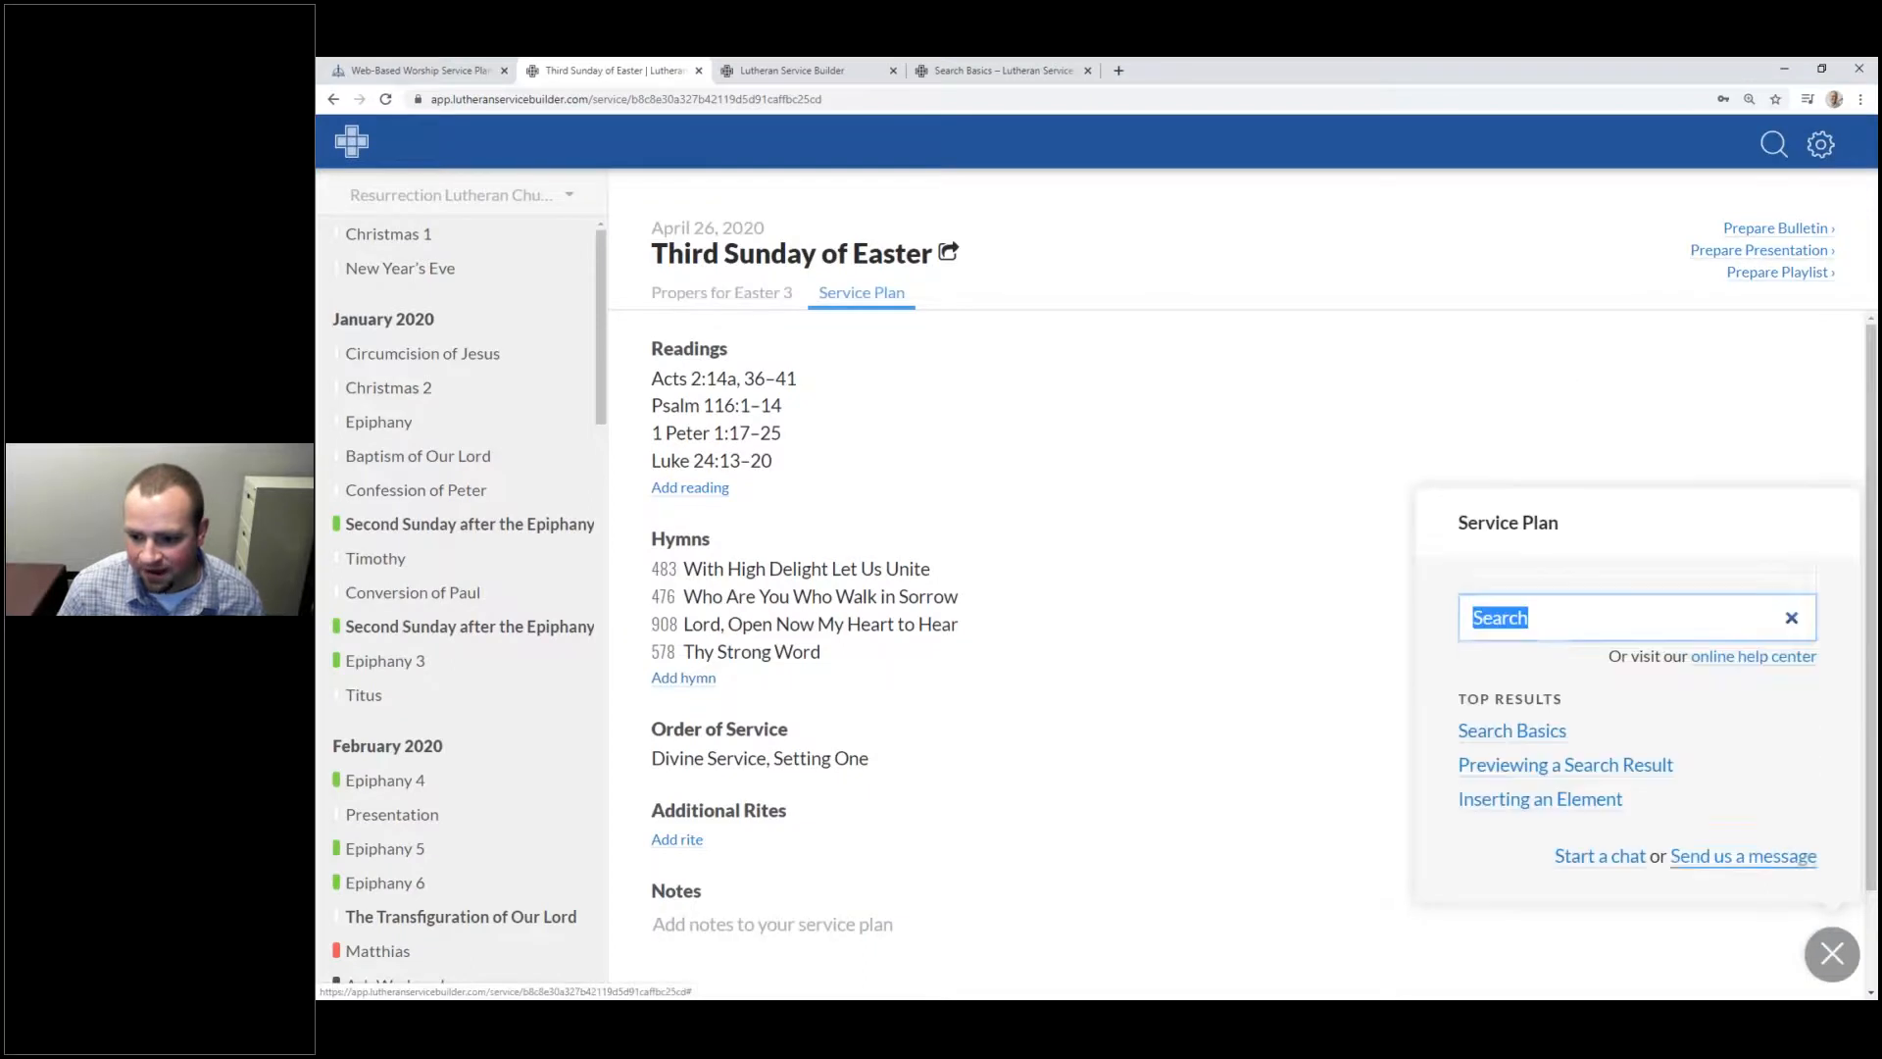
pyautogui.click(1680, 857)
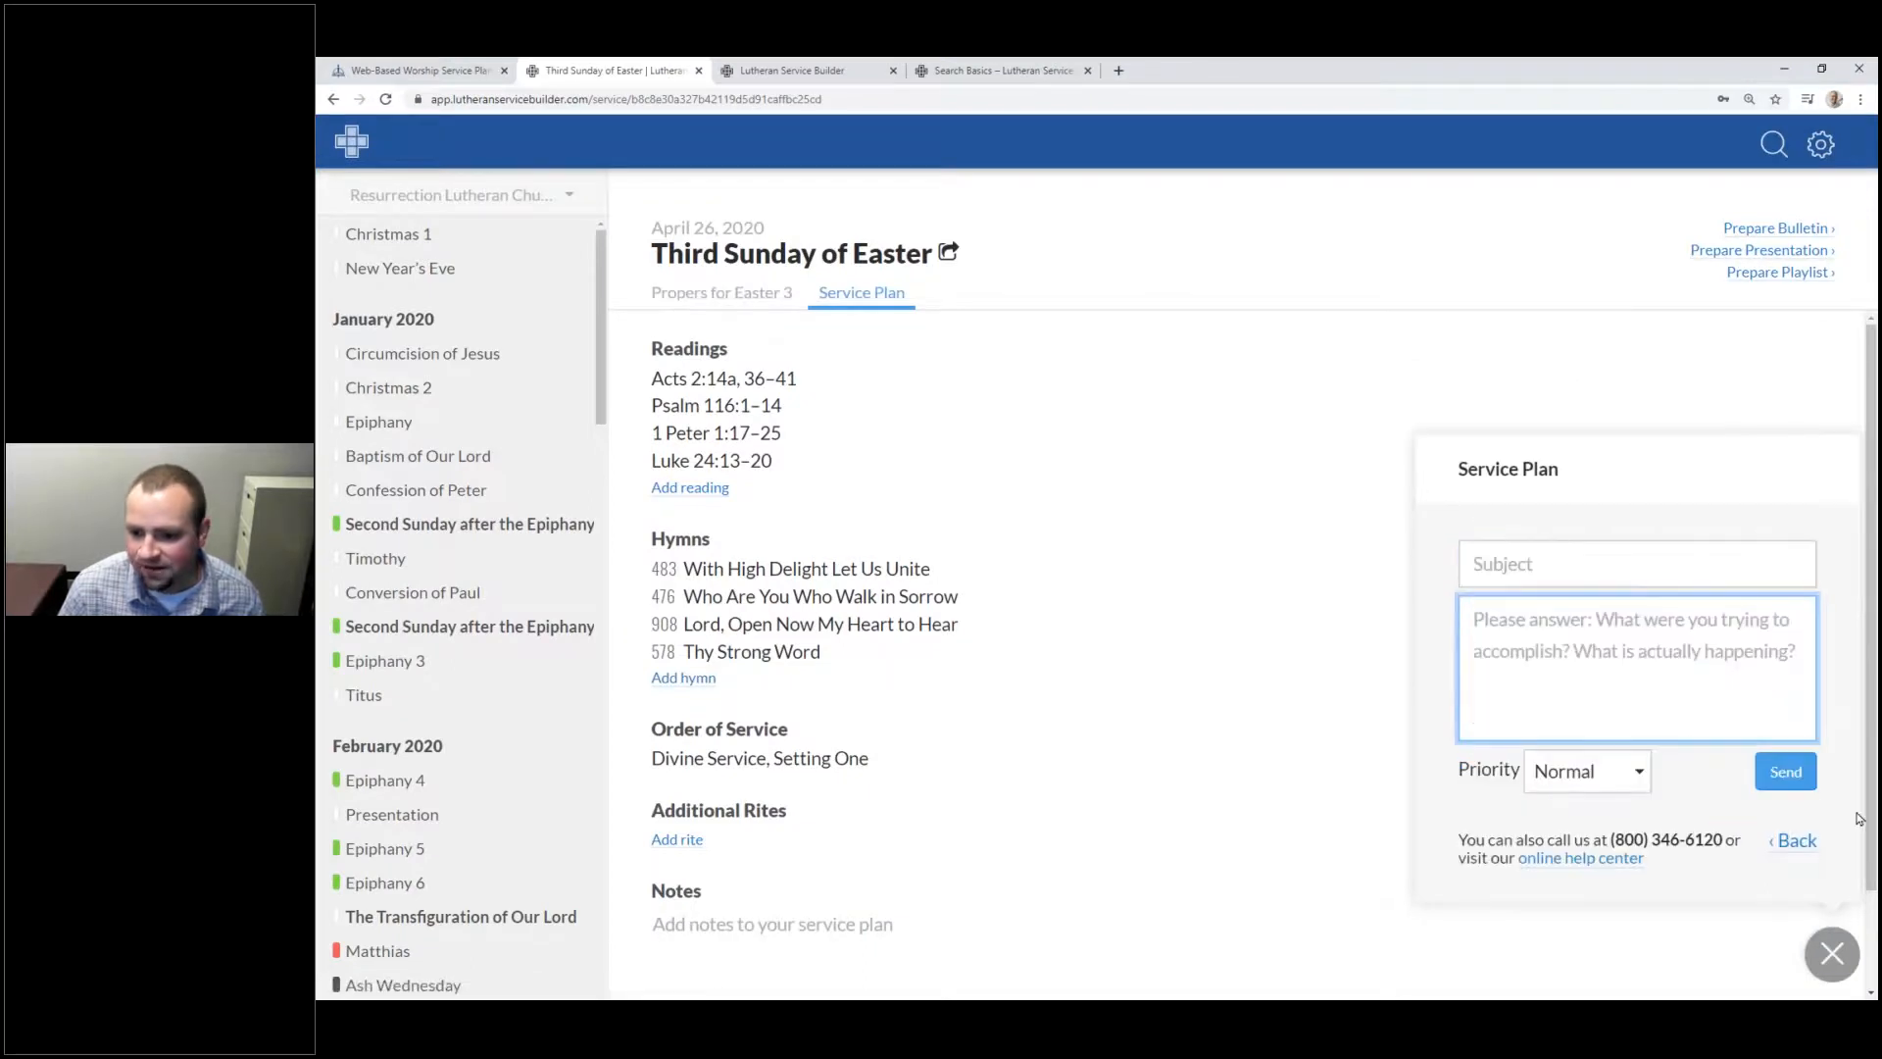
pyautogui.click(1717, 558)
pyautogui.click(1650, 664)
pyautogui.click(1637, 784)
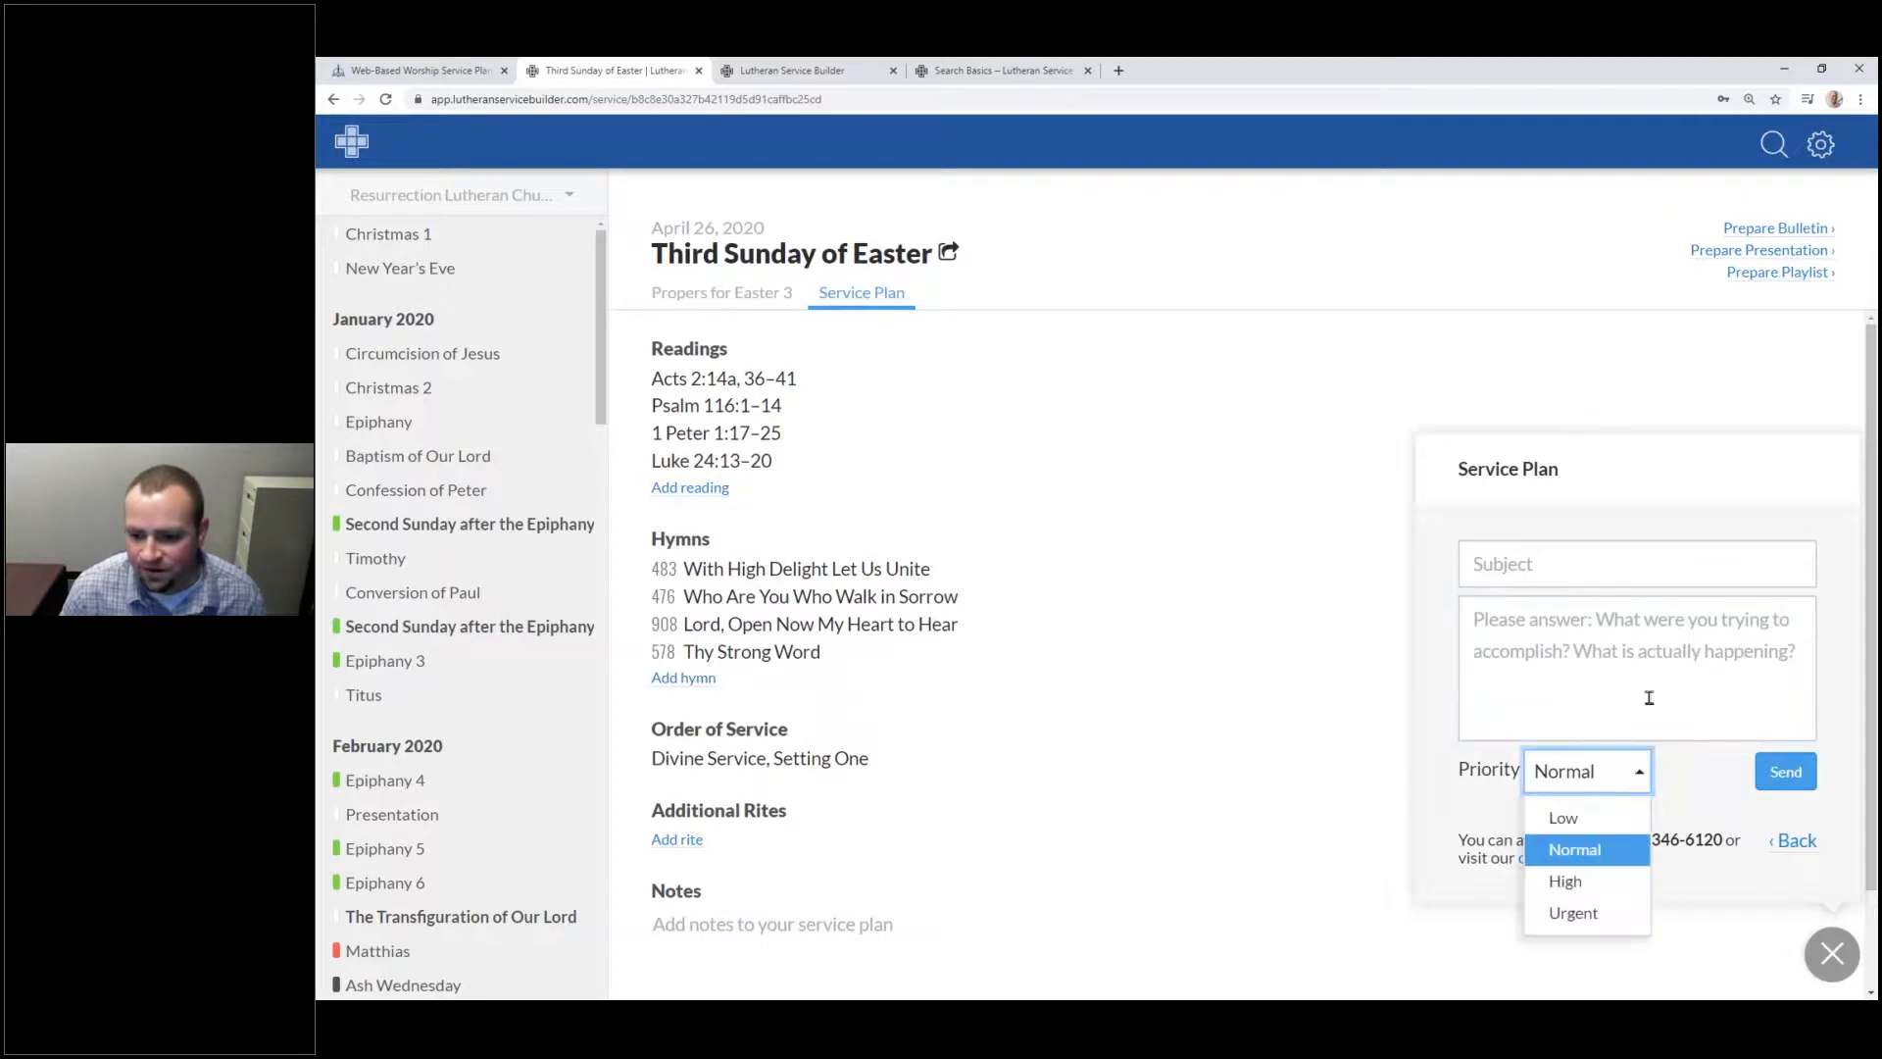
pyautogui.click(1690, 779)
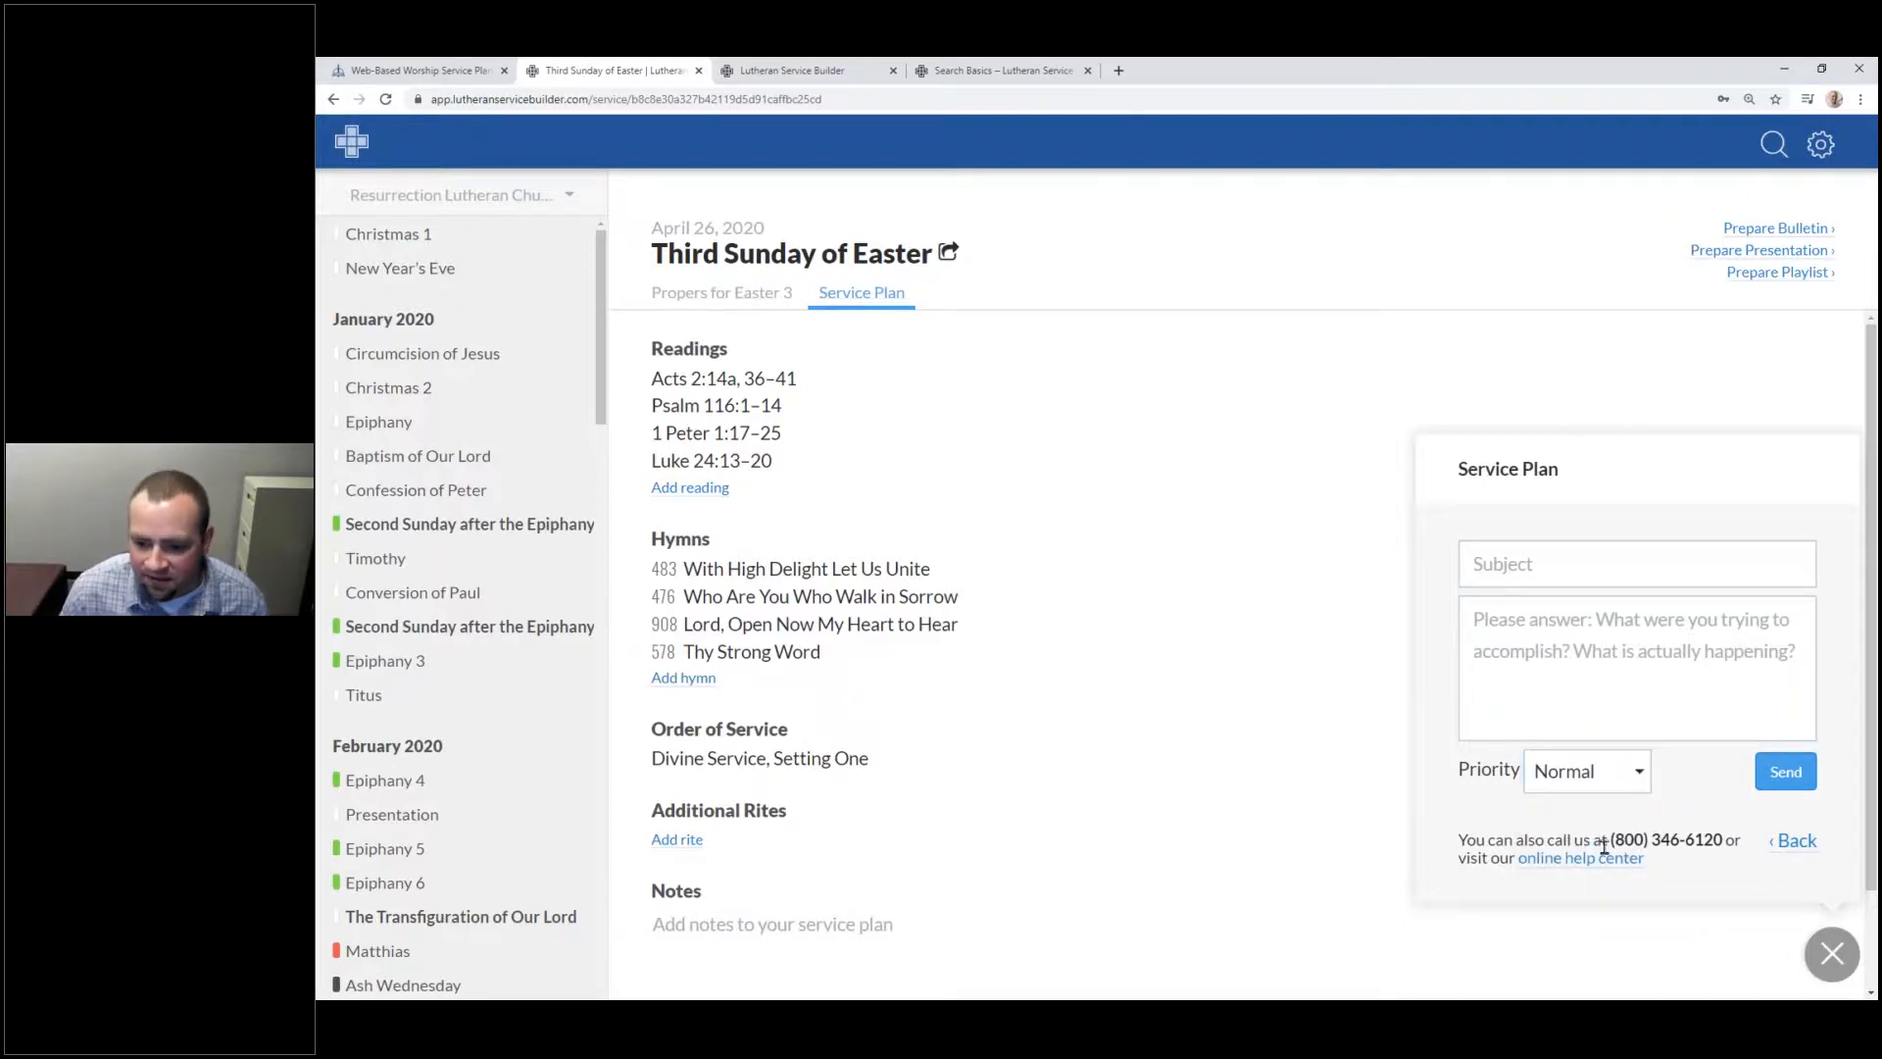
# Step: Highlight the support phone number, then reveal the phone line and Mon–Fri 7:30–5:00 (CDT) hours on the slide
pyautogui.moveTo(1606, 841); pyautogui.dragTo(1738, 833)
pyautogui.hotkey('alt', 'Tab')
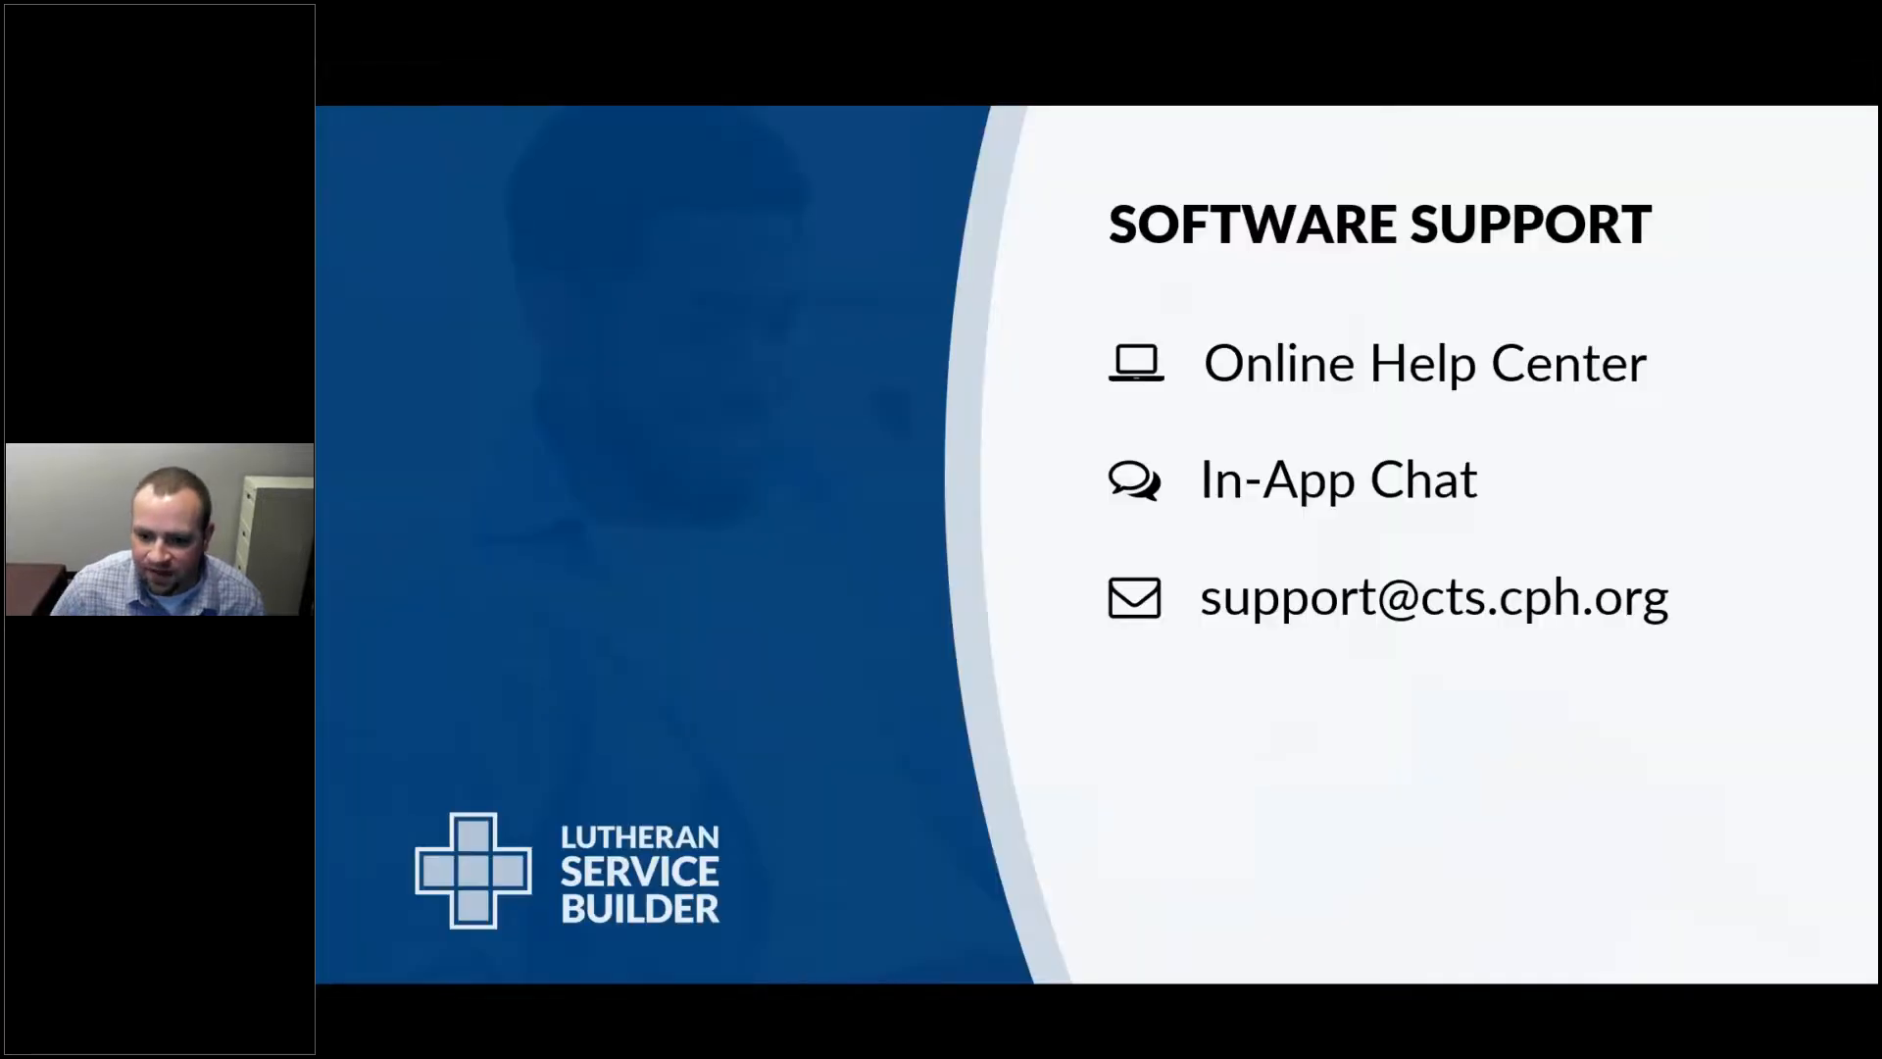
pyautogui.press('Right')
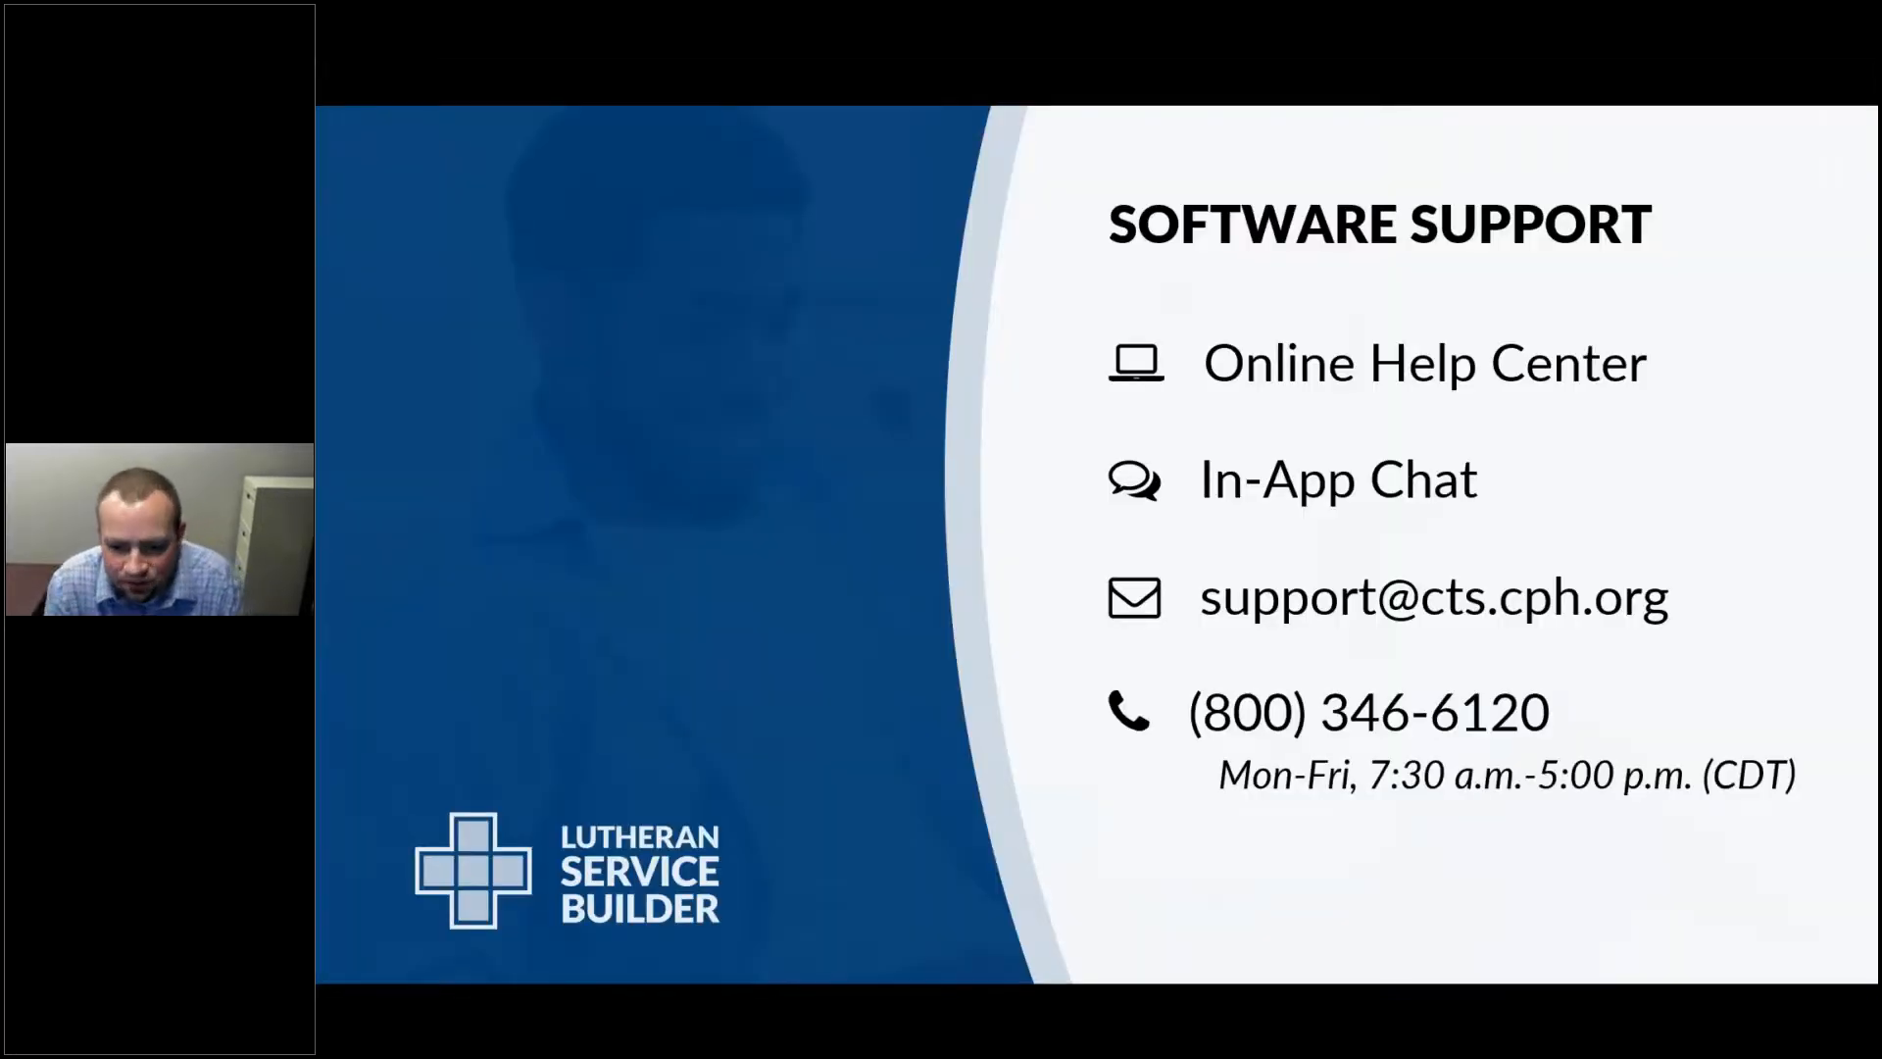
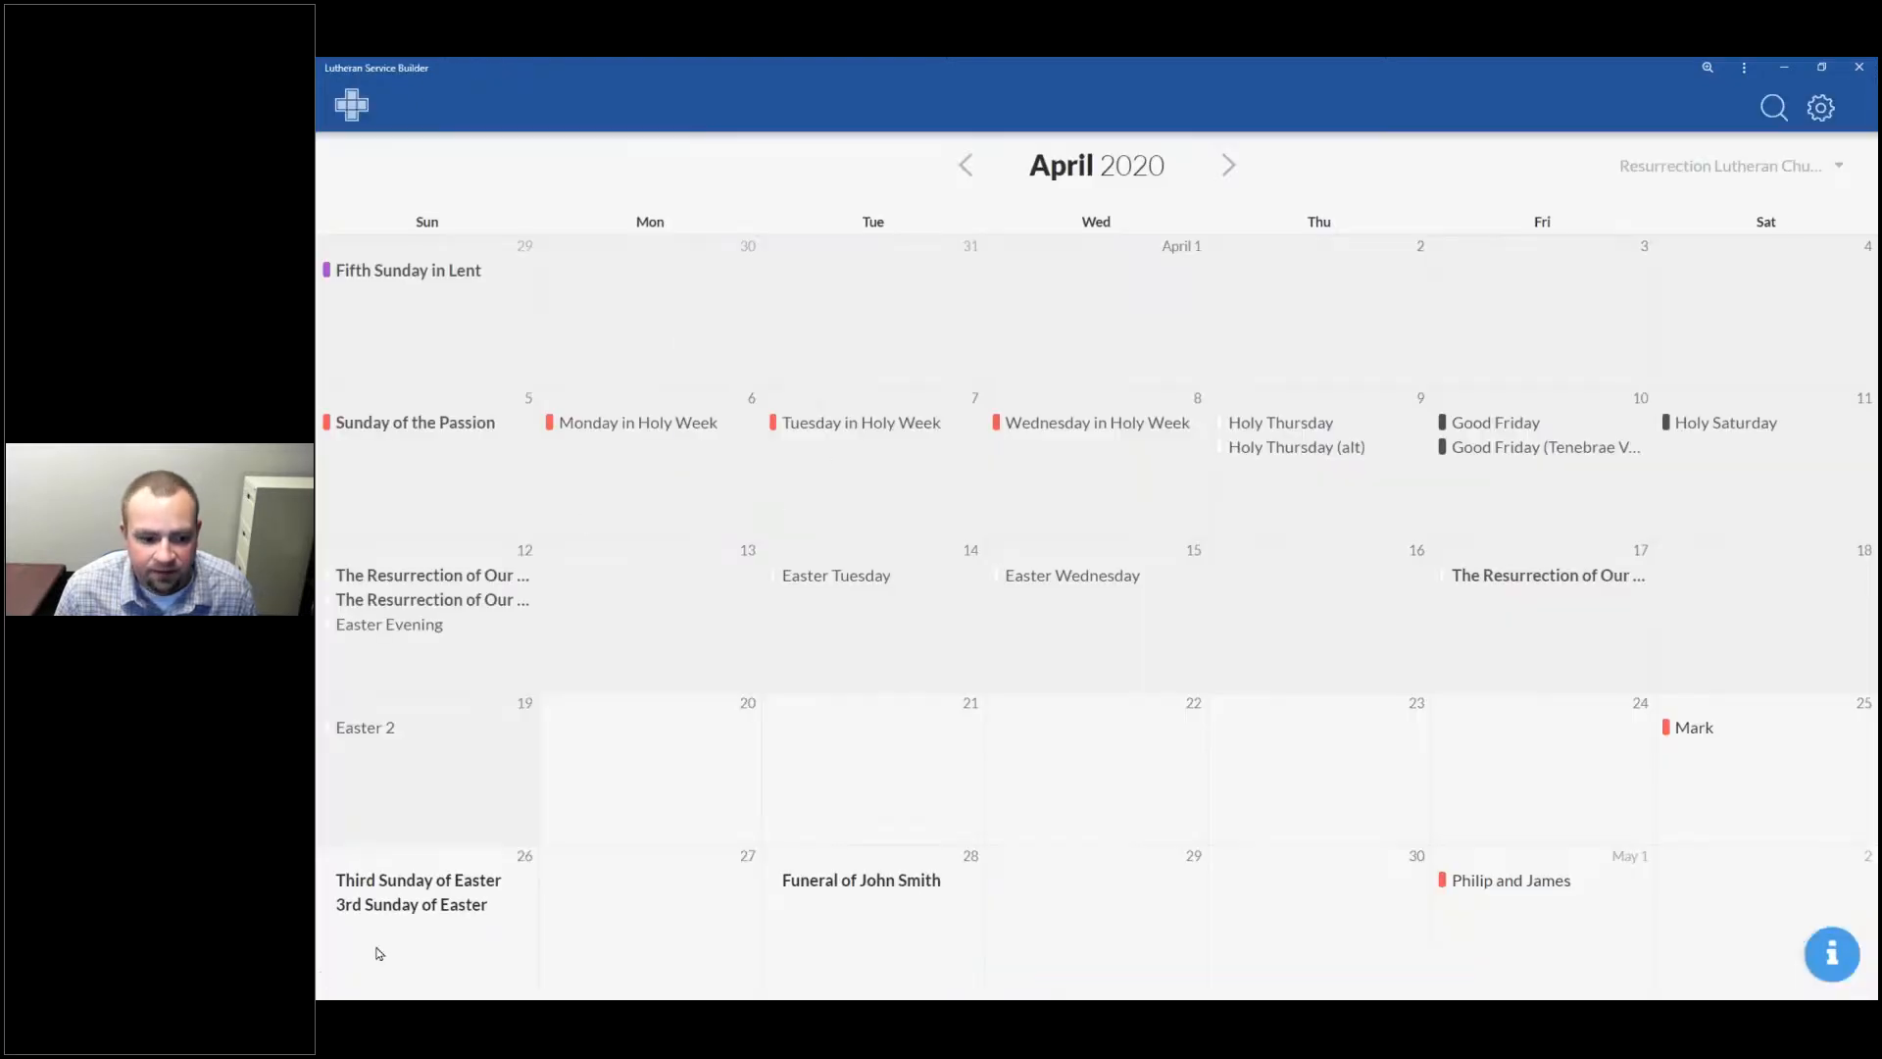
# Step: Open the April 26 '3rd Sunday of Easter' service plan from the April 2020 calendar
pyautogui.click(443, 925)
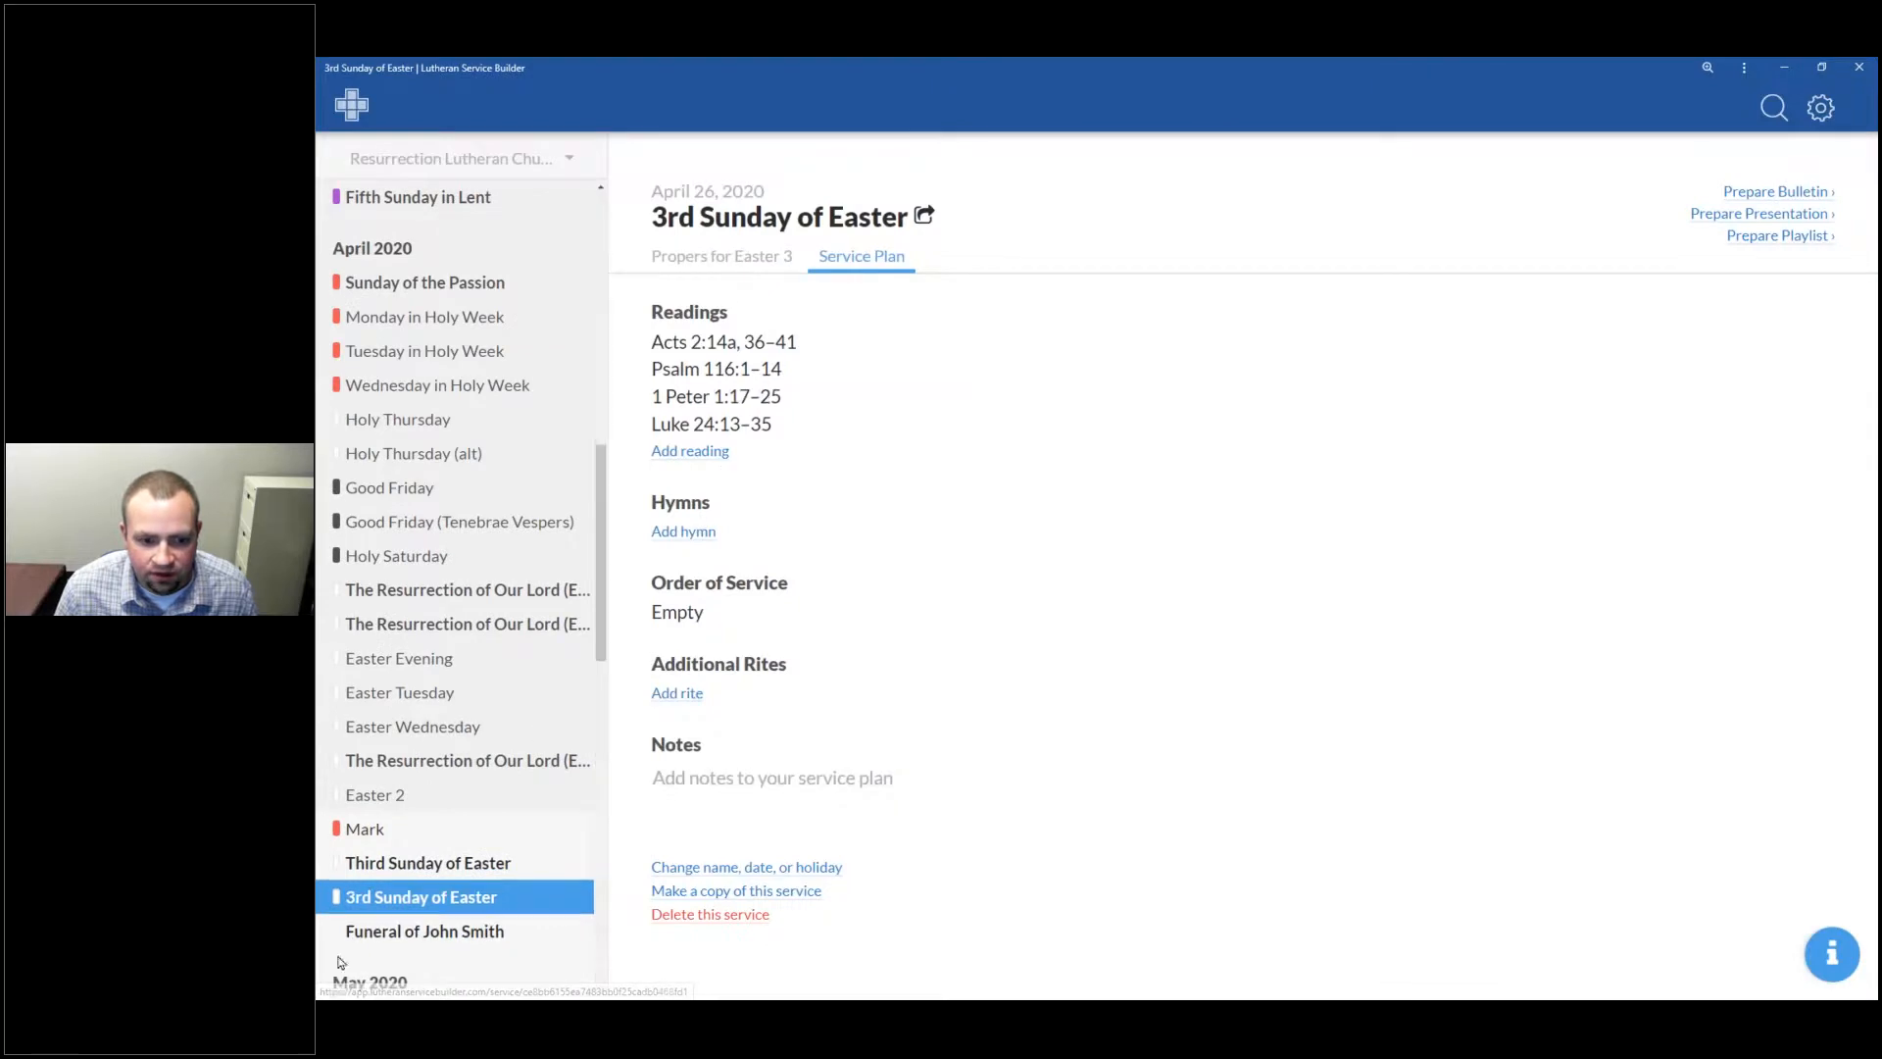
# Step: Switch to the Third Sunday of Easter plan and show hymn 483's full text
pyautogui.click(481, 868)
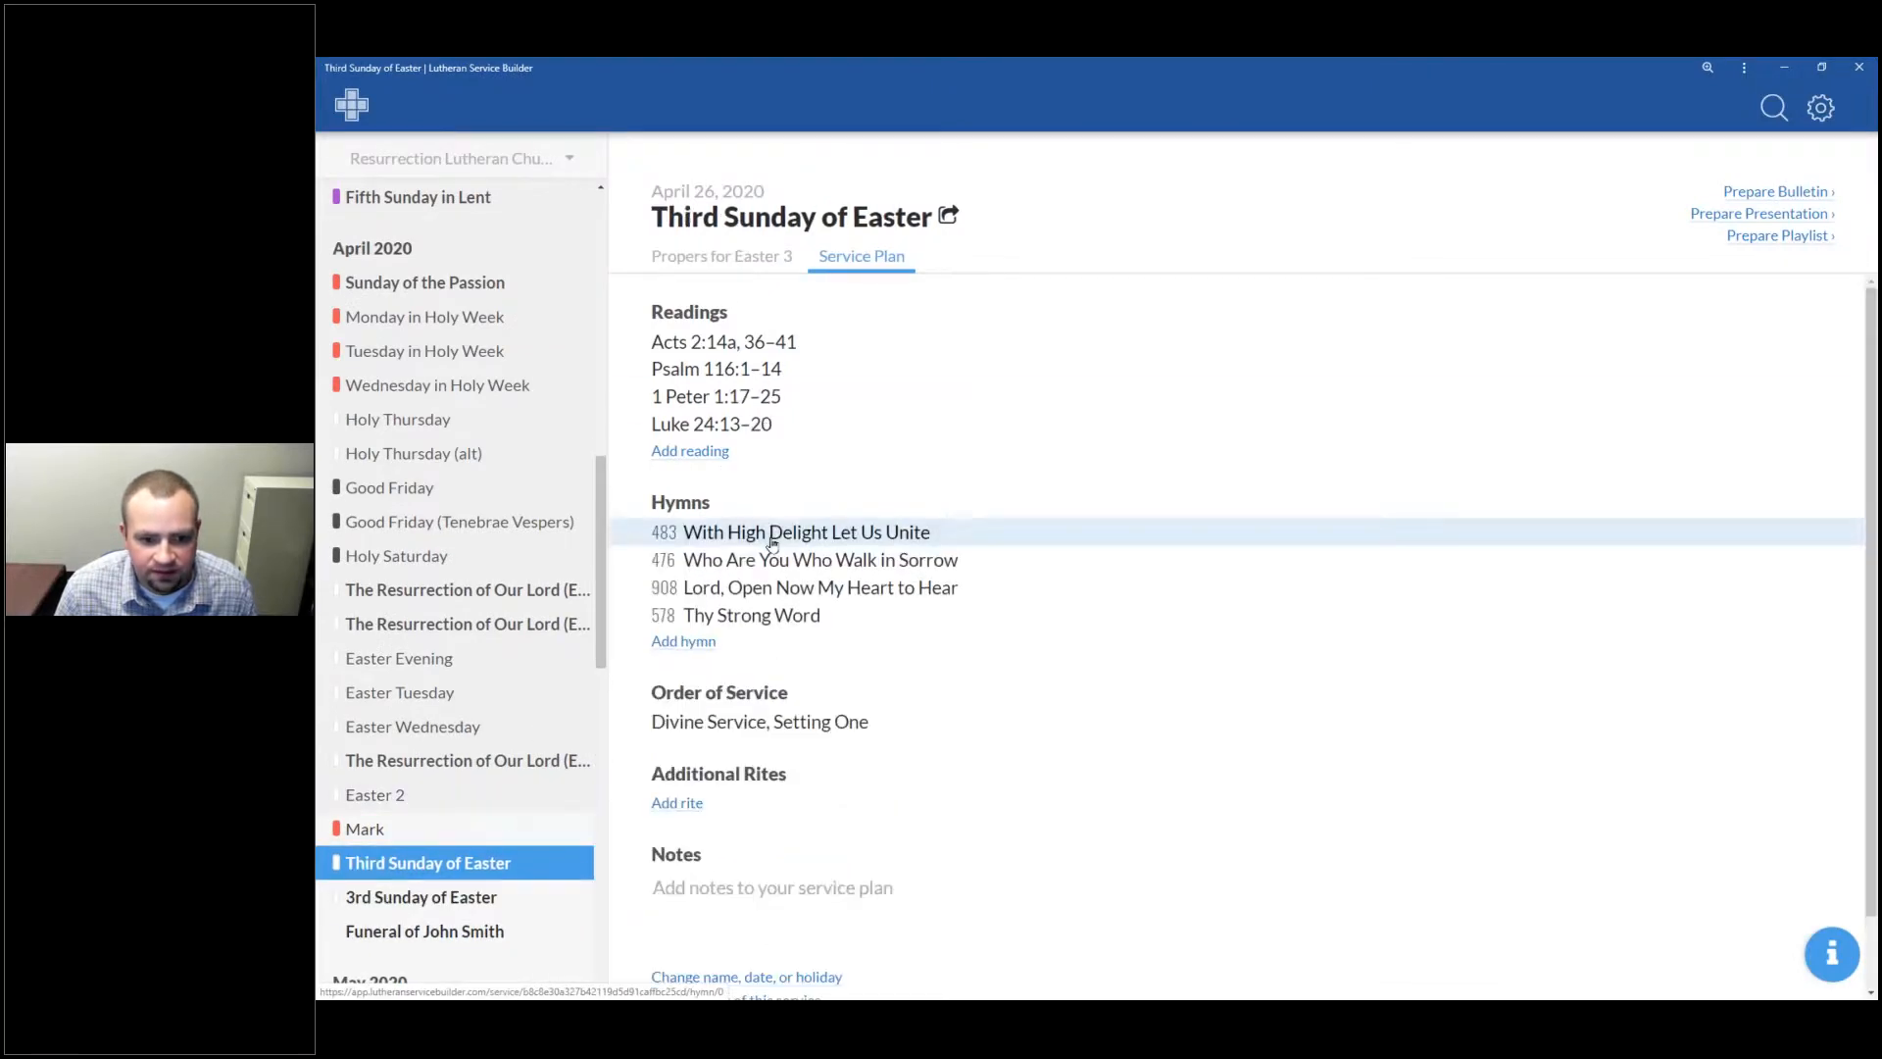
pyautogui.click(773, 537)
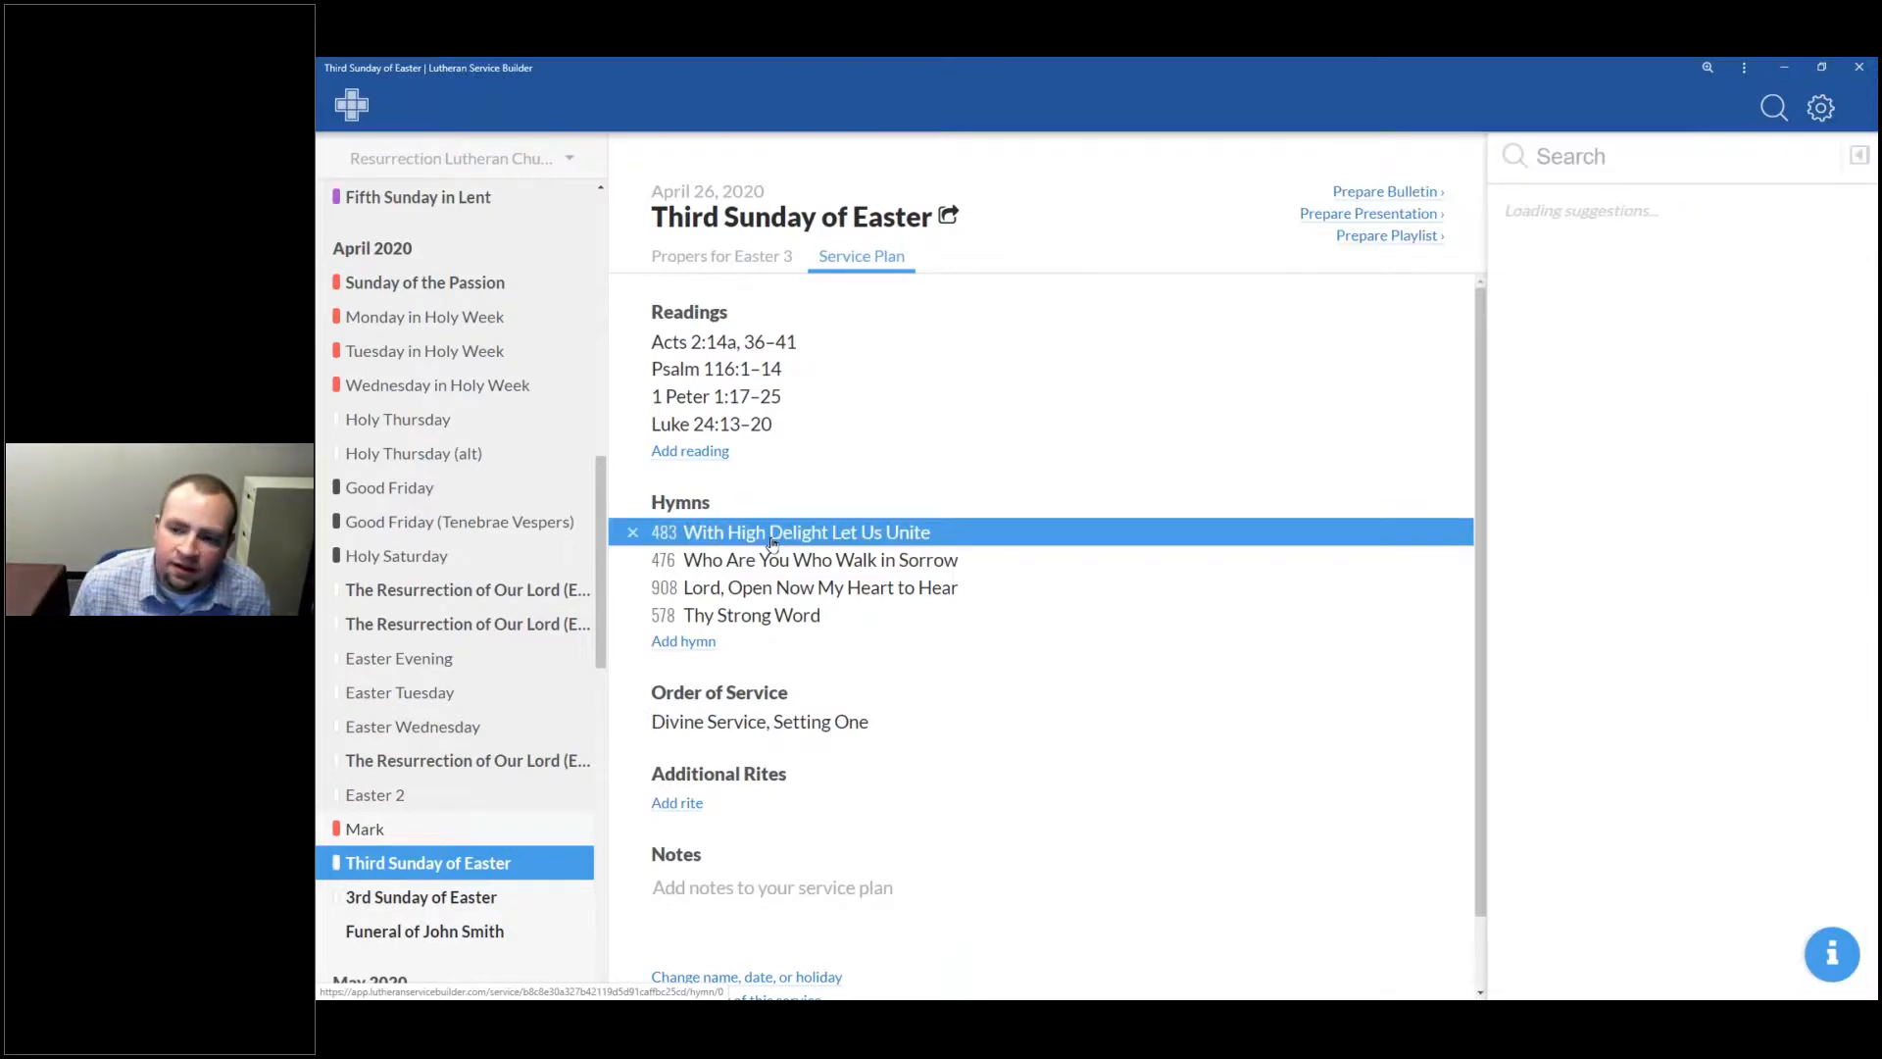
pyautogui.click(1859, 159)
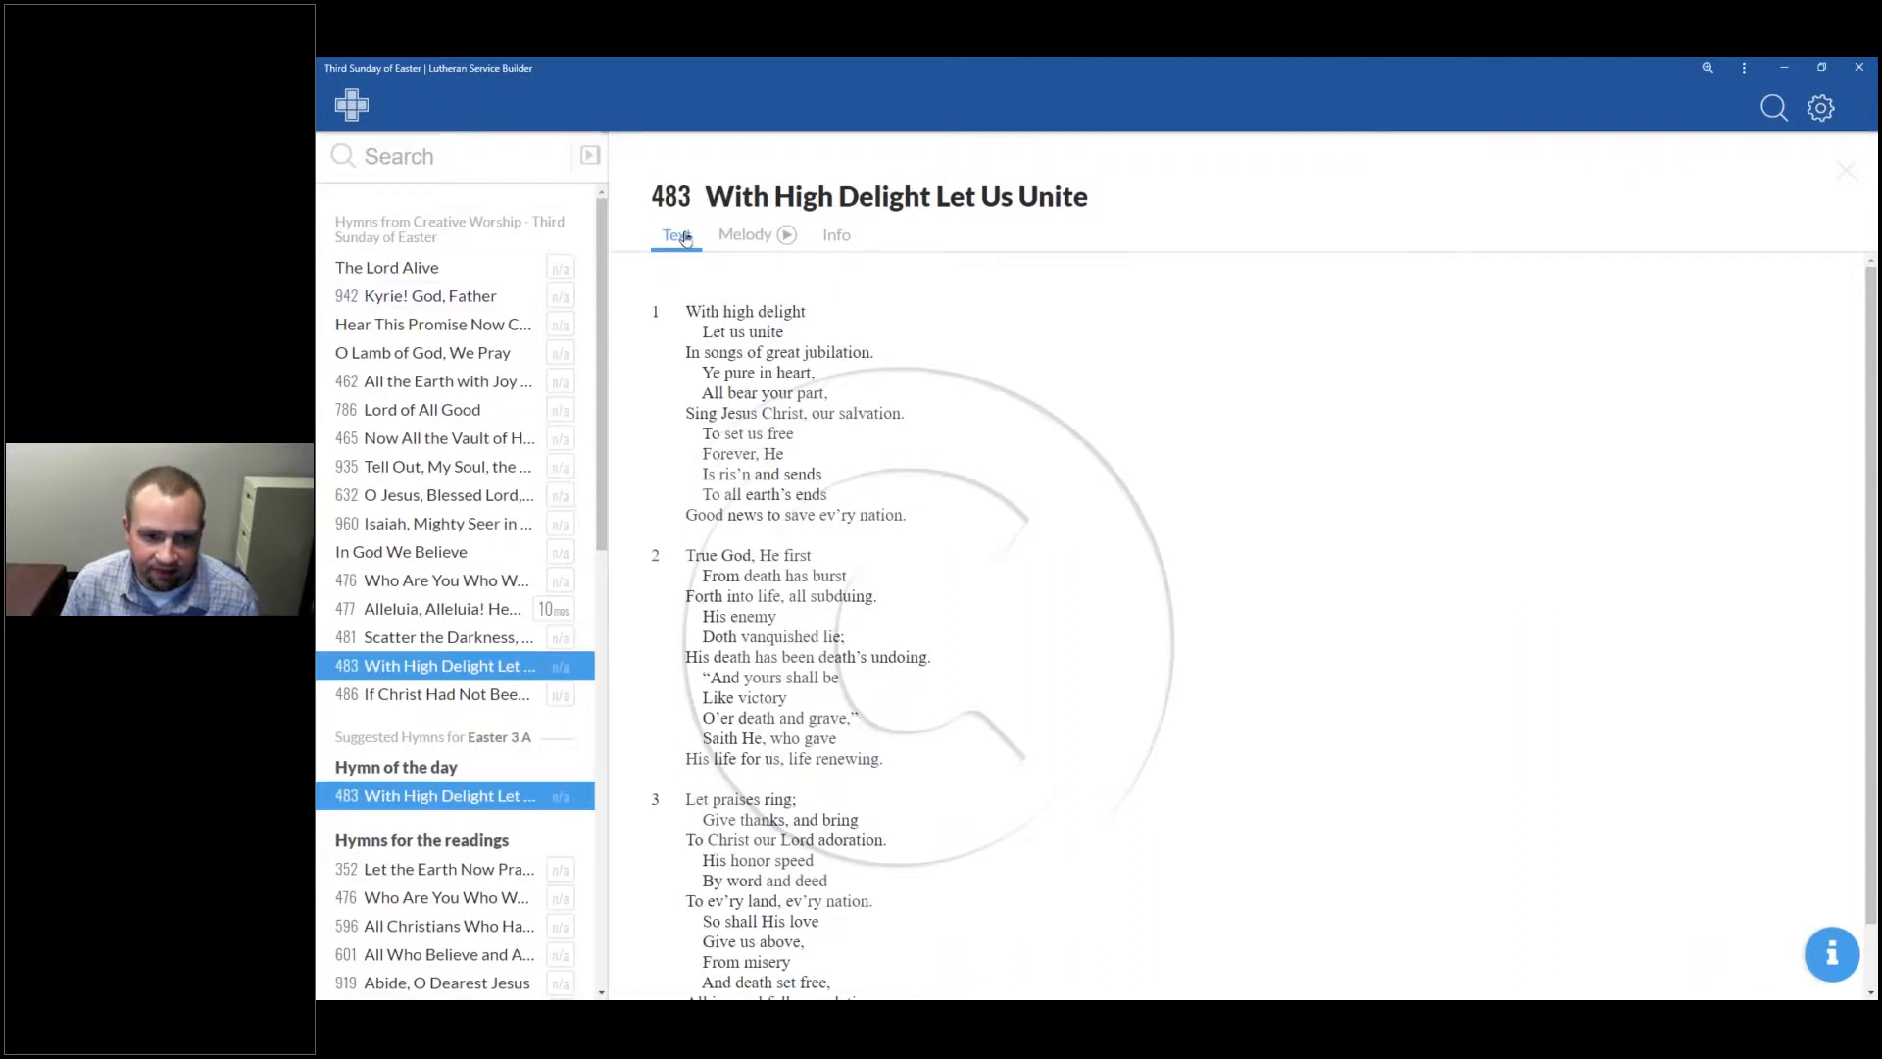
# Step: Toggle hymn 483 between its sheet music and verse text, ending on the melody
pyautogui.click(744, 238)
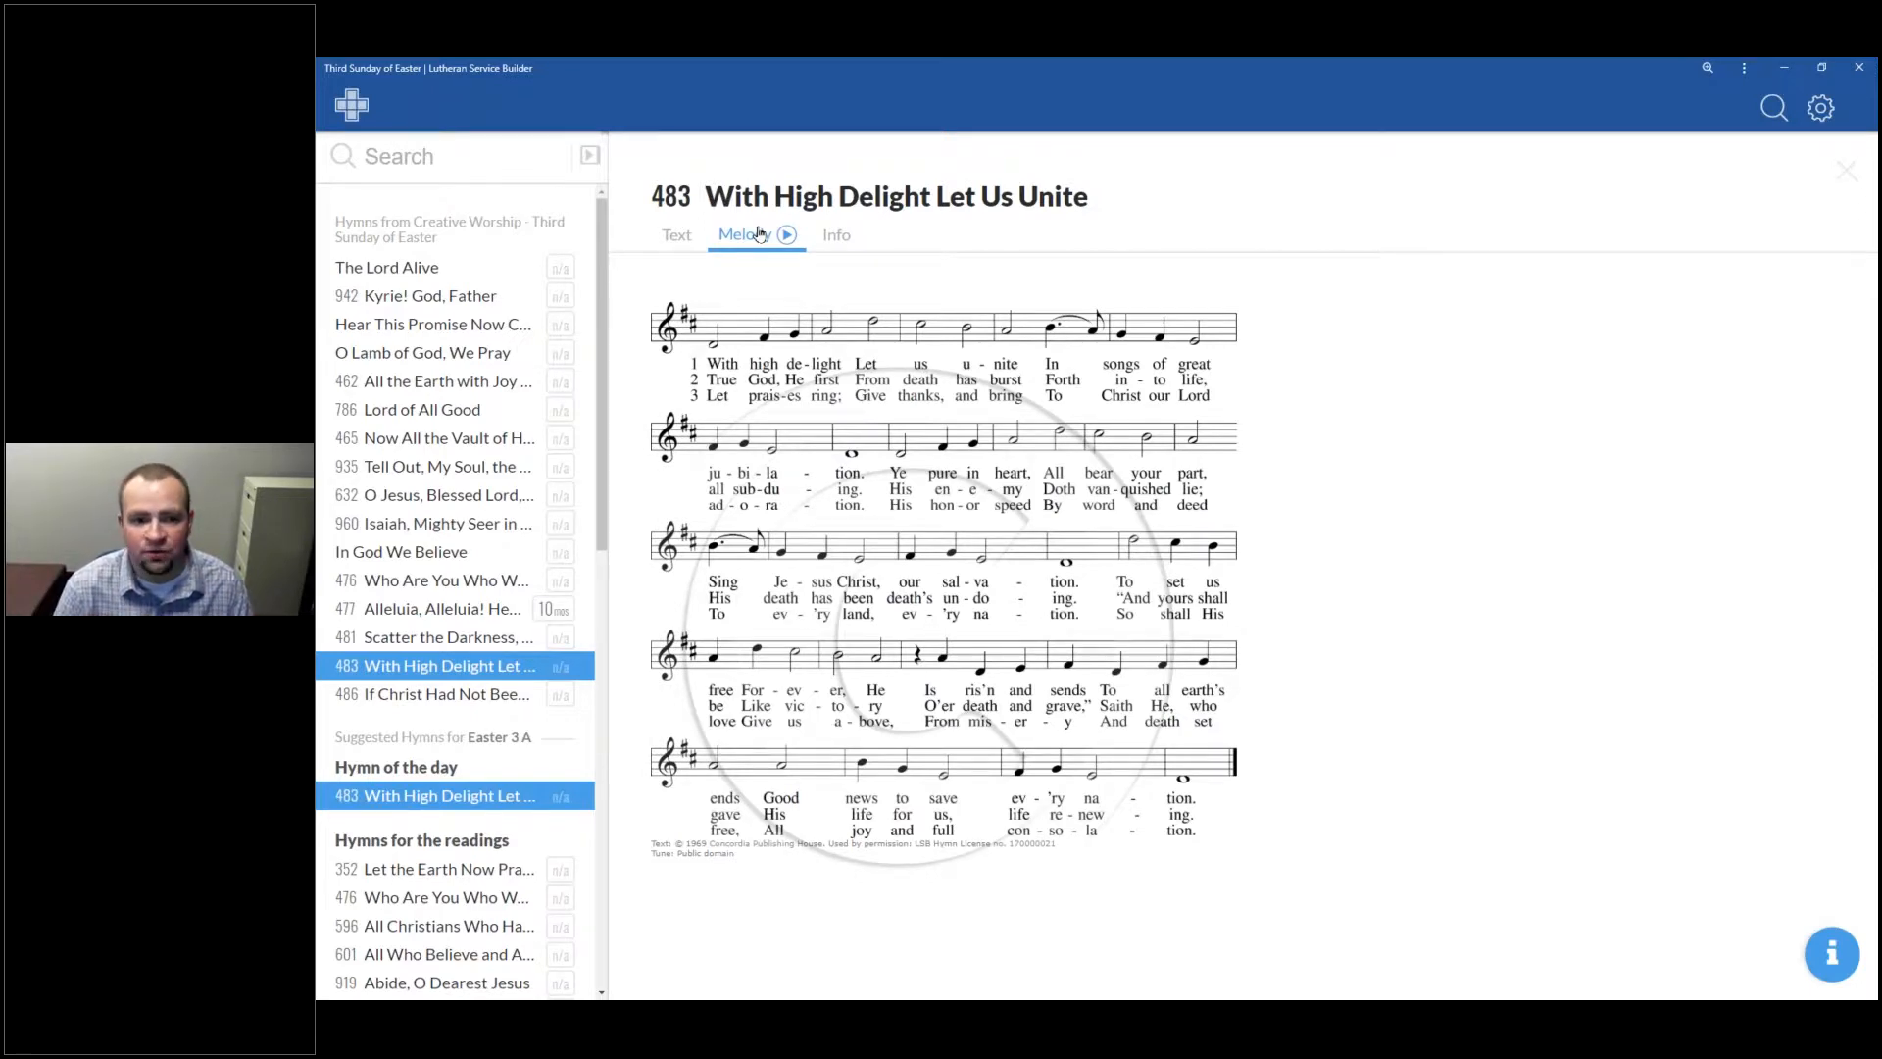
pyautogui.click(676, 236)
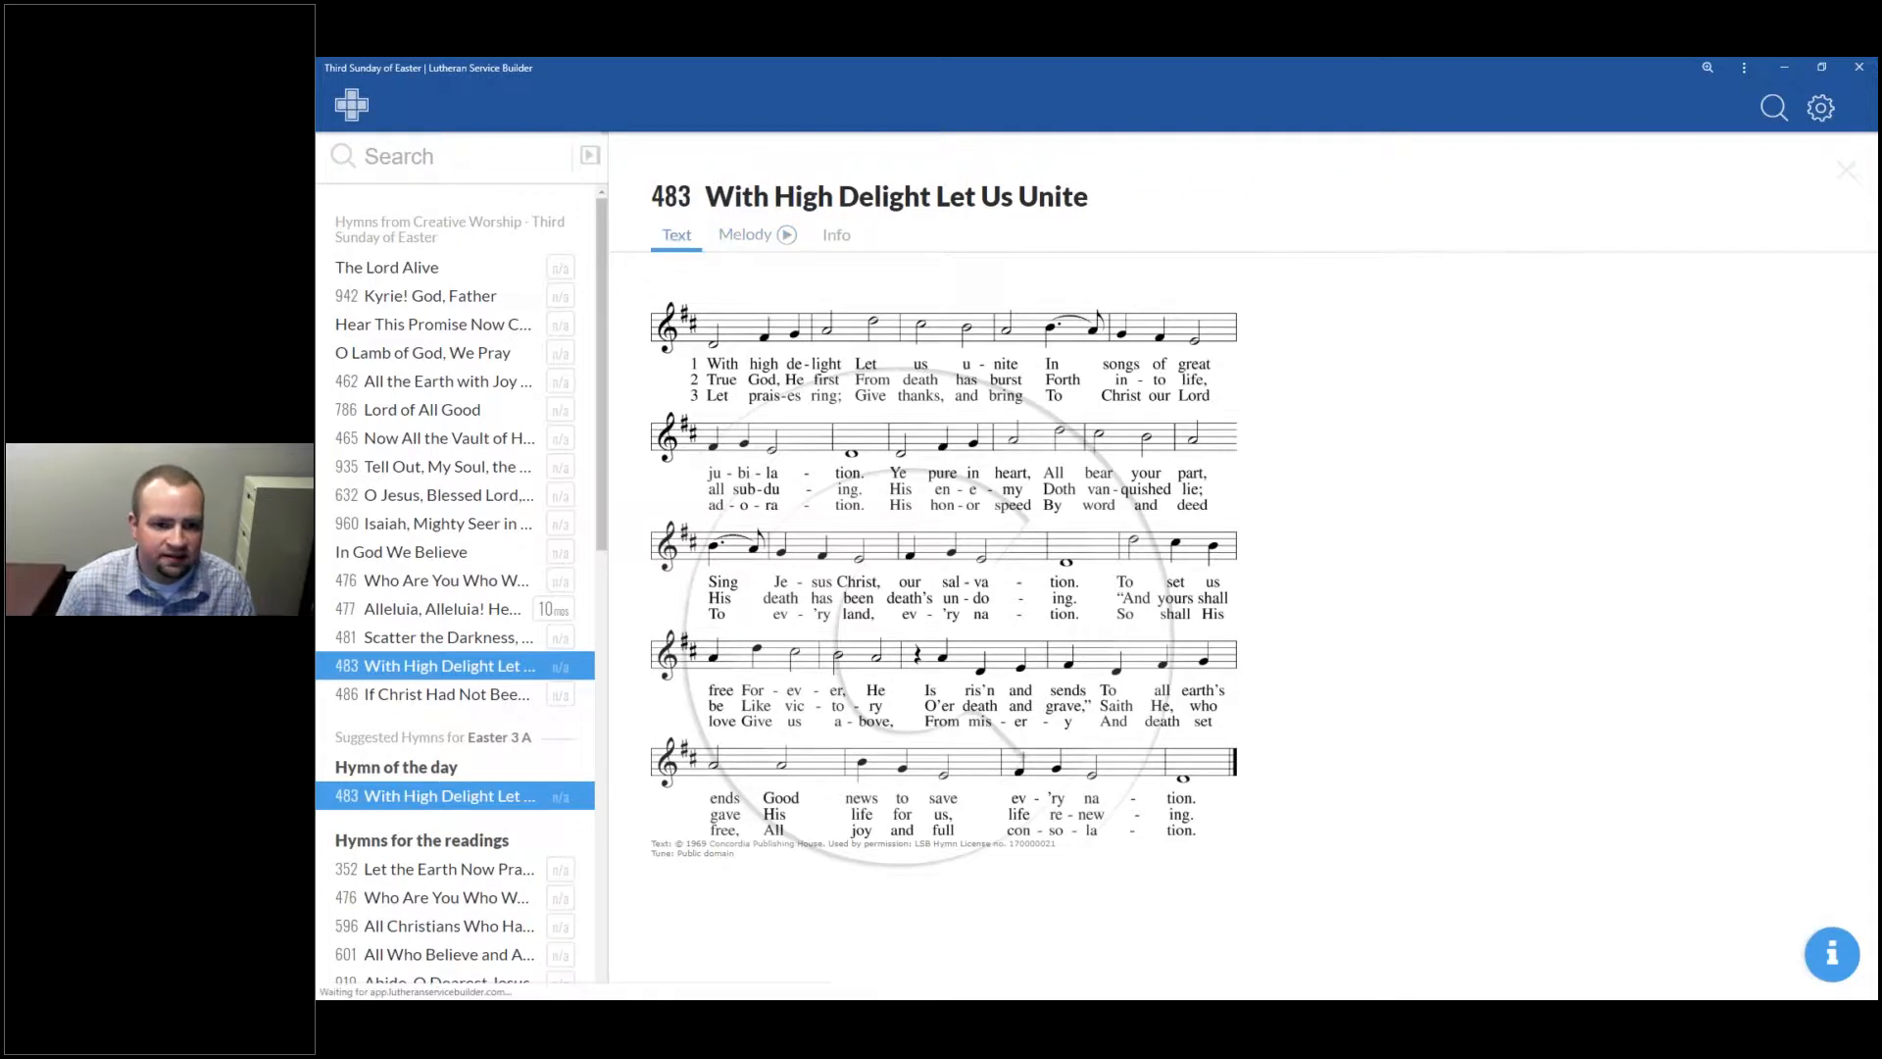
pyautogui.click(743, 247)
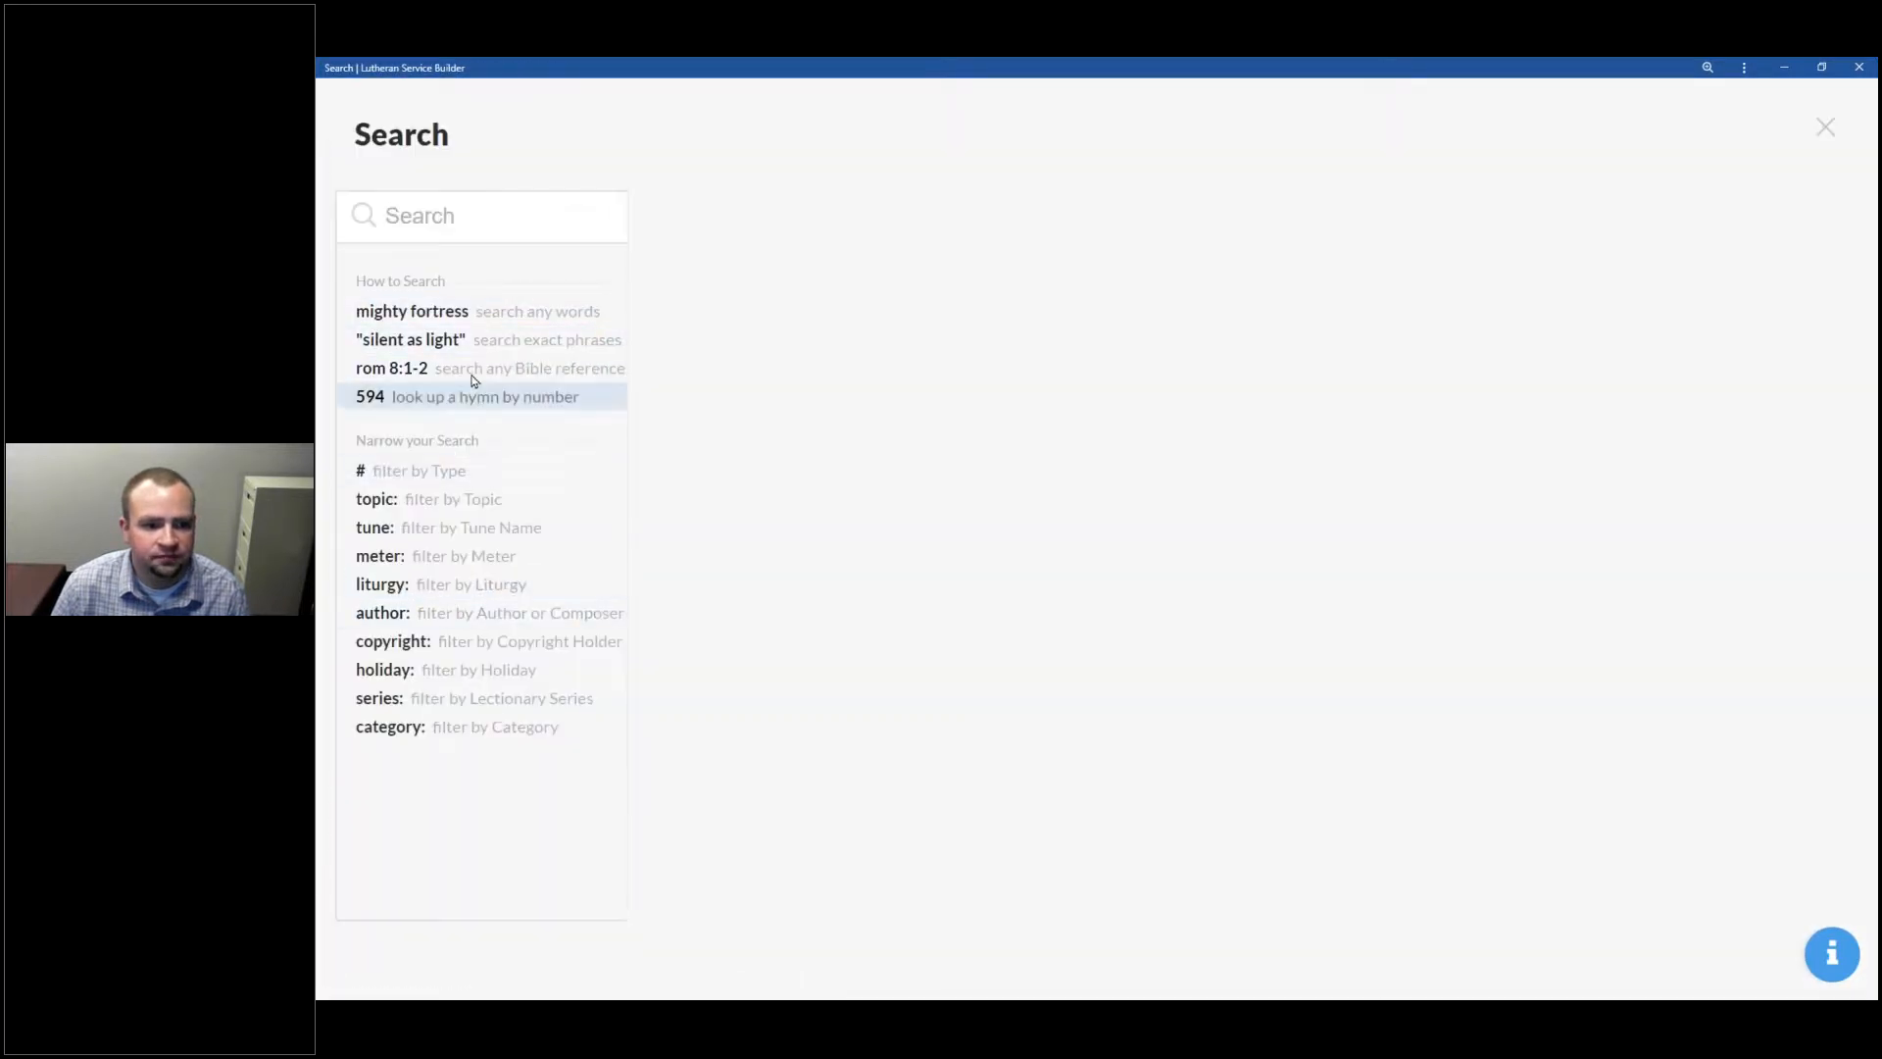
# Step: Search 594 to preview God's Own Child, I Gladly Say It, then return to the plan
pyautogui.write('594')
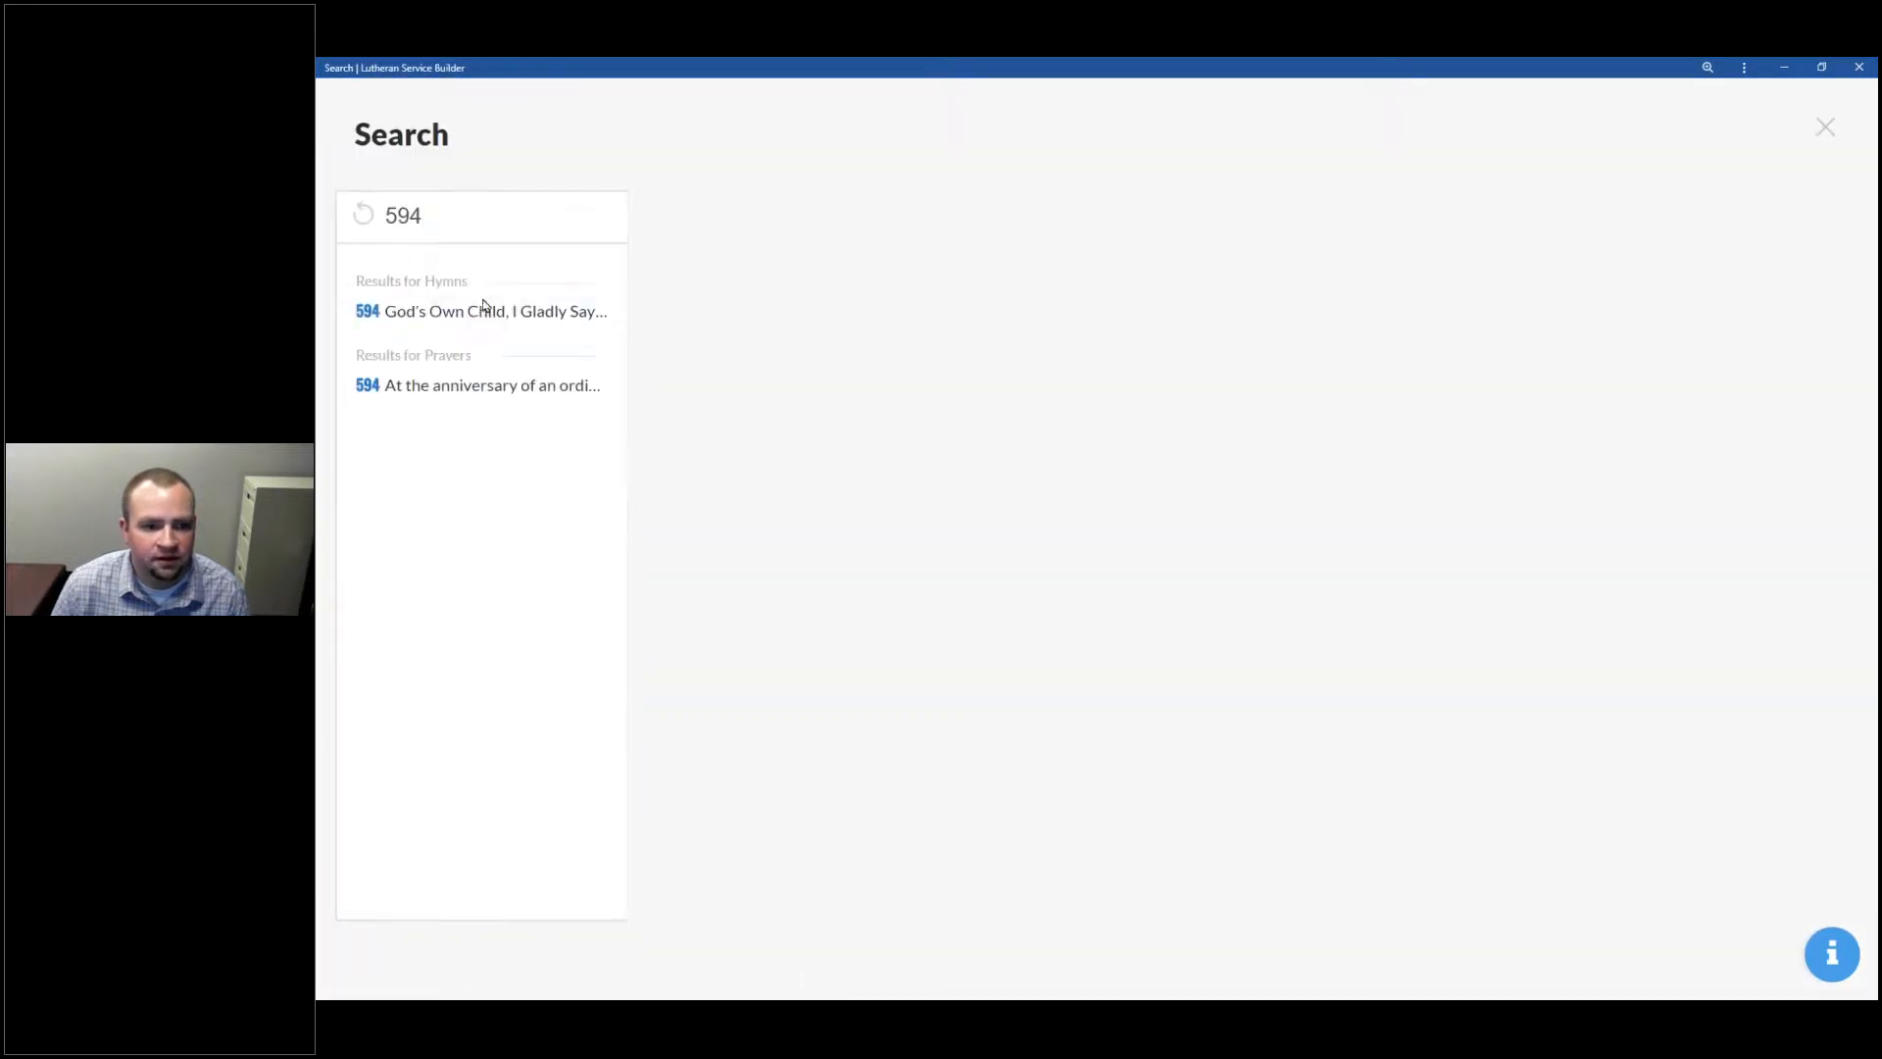
pyautogui.click(484, 314)
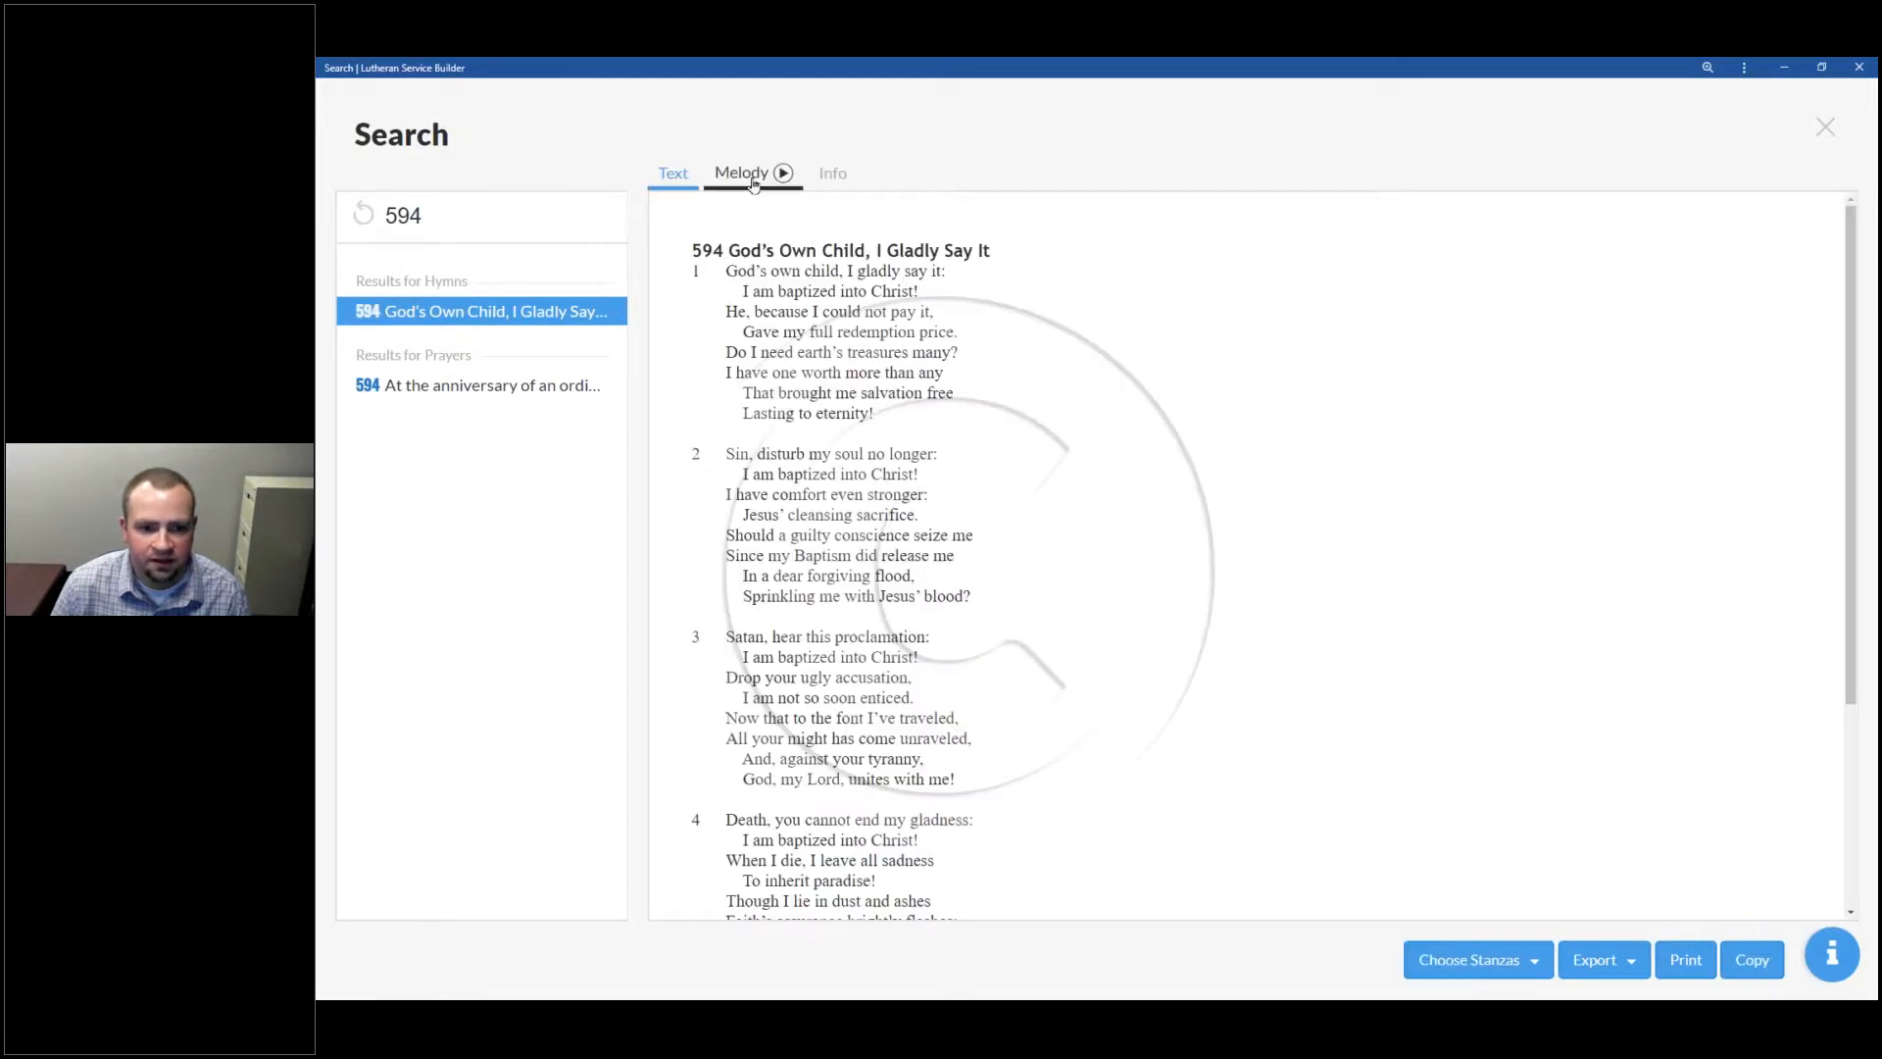
pyautogui.click(752, 183)
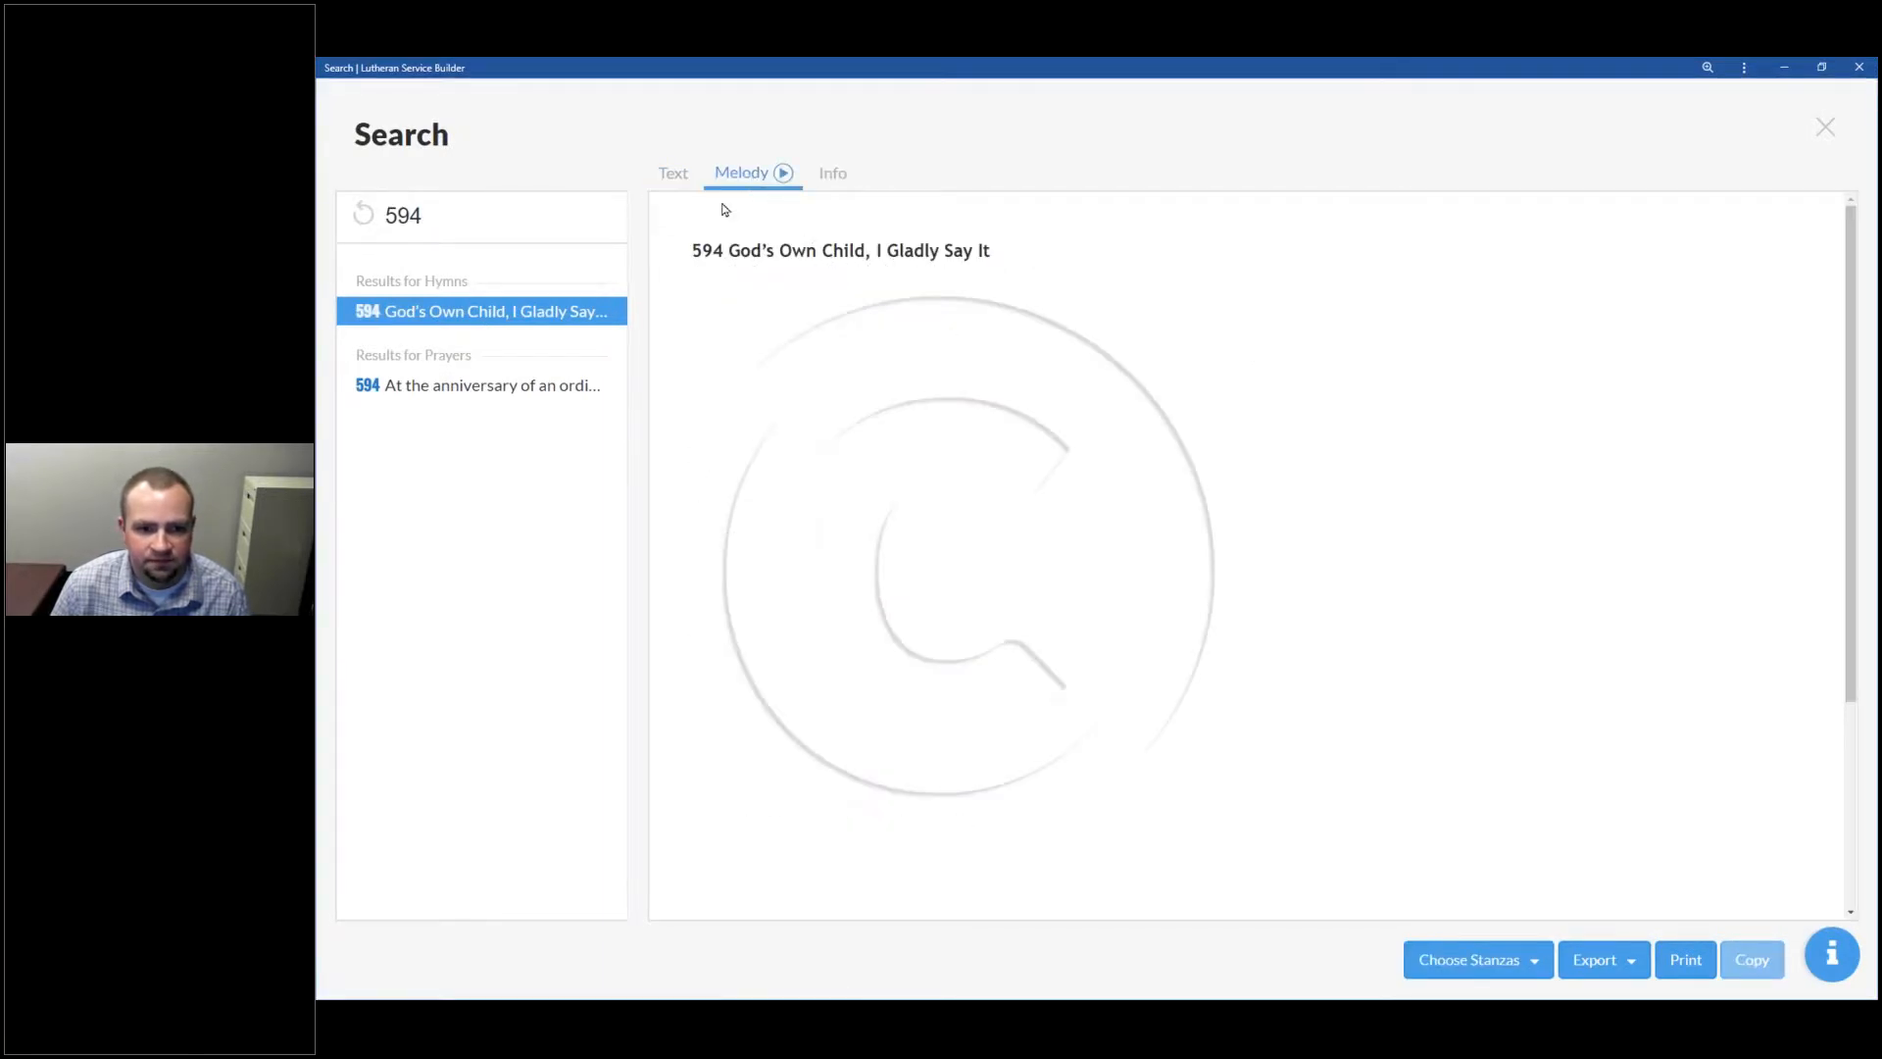
pyautogui.click(686, 178)
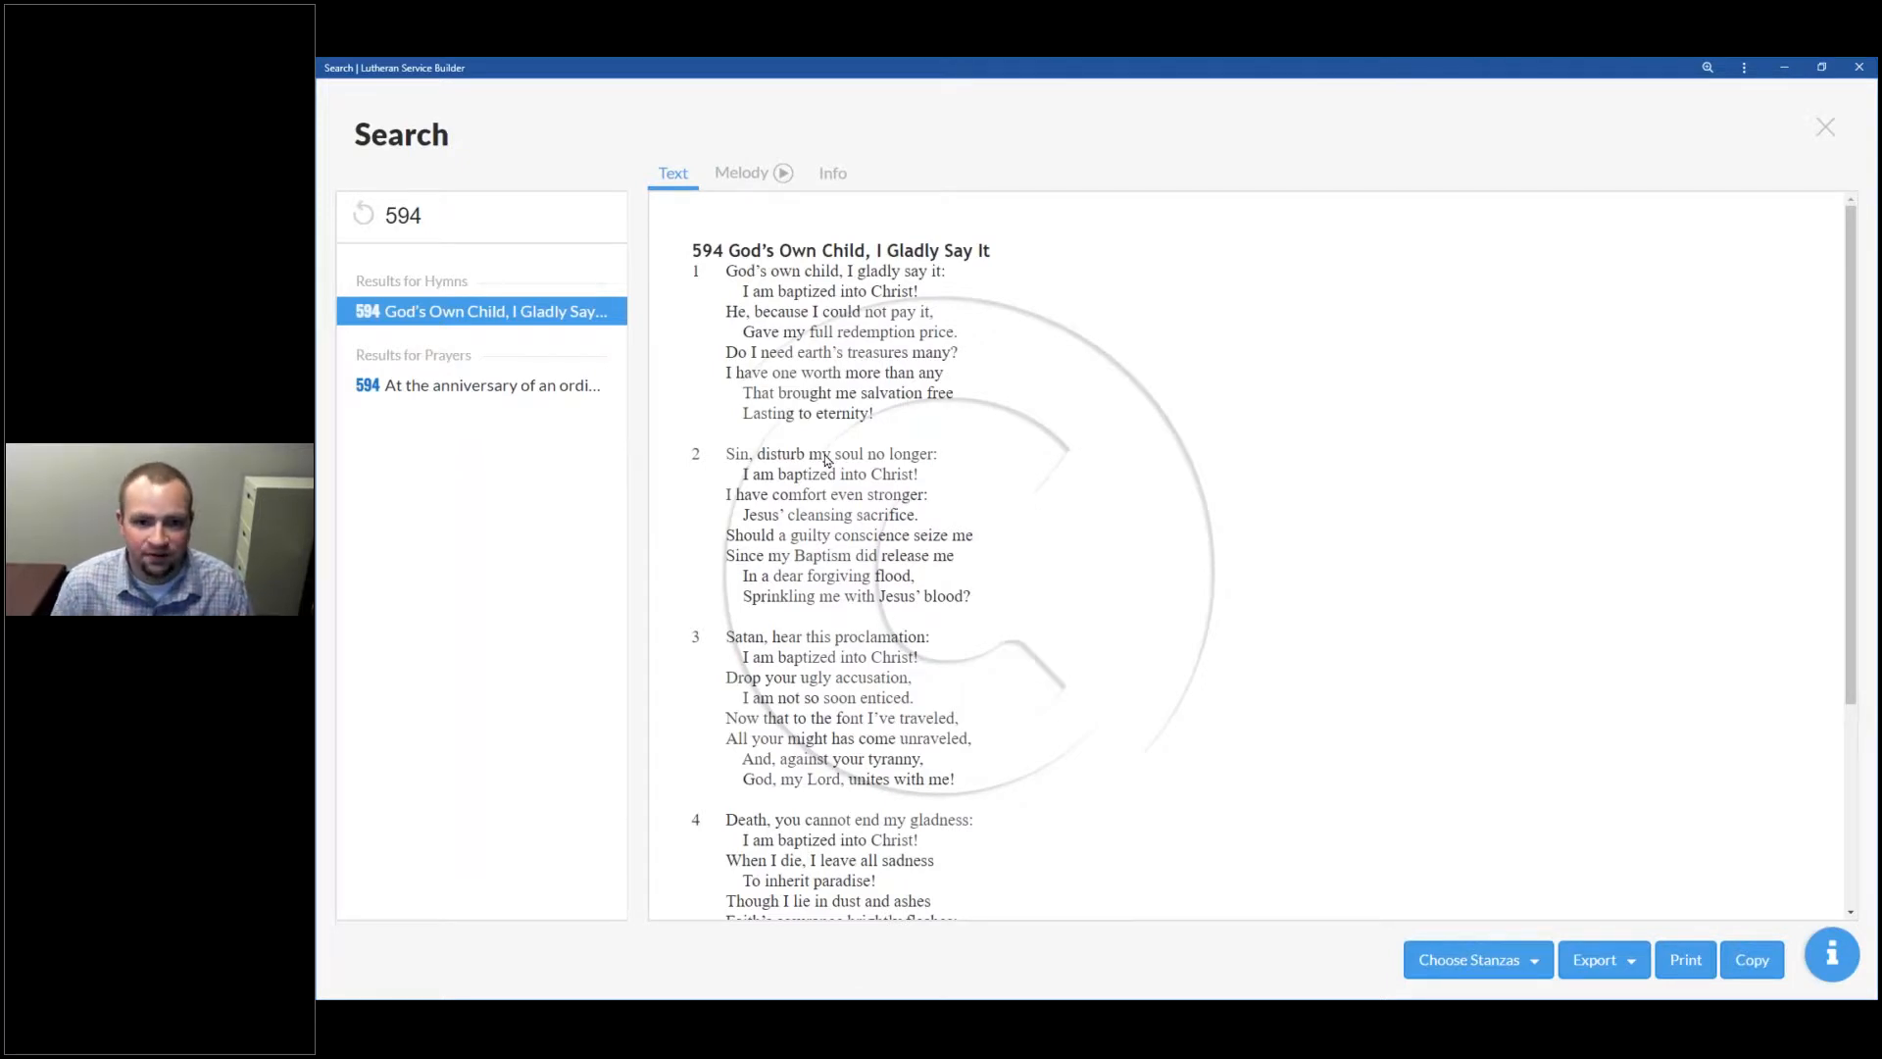
pyautogui.click(316, 814)
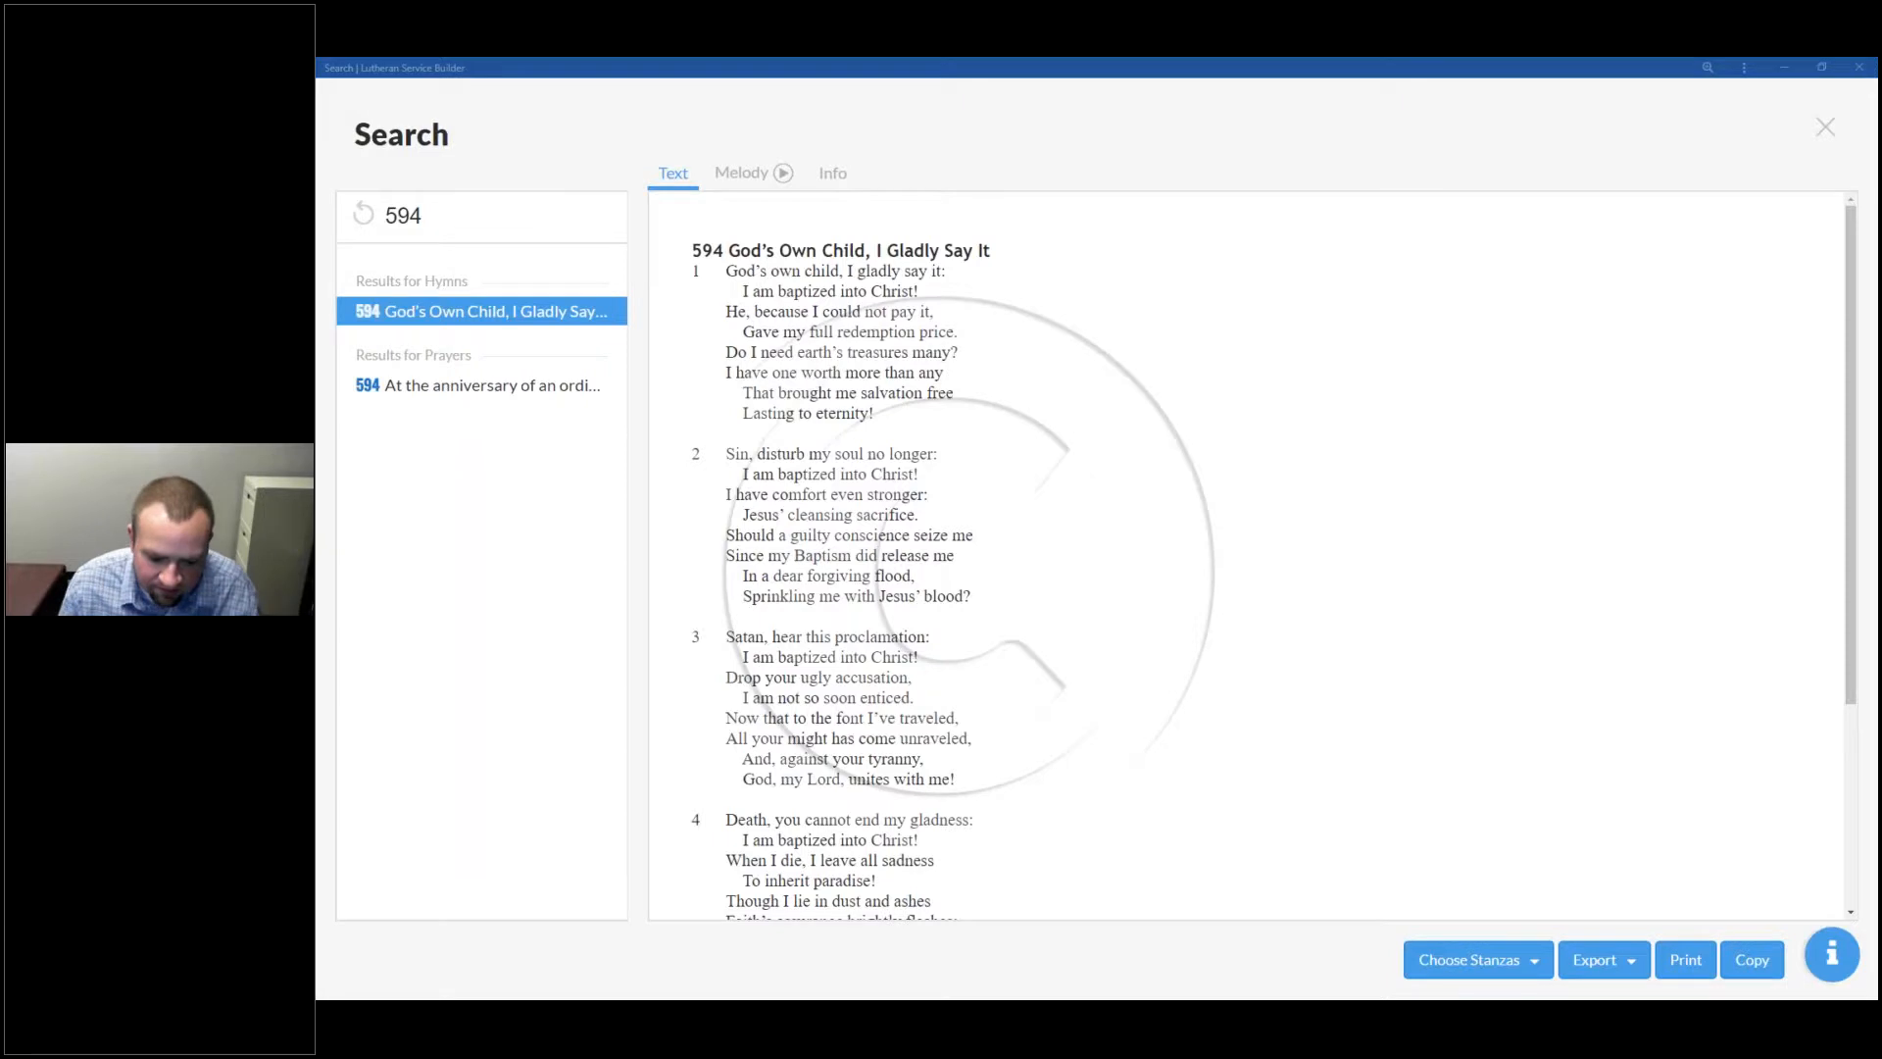
pyautogui.click(1815, 123)
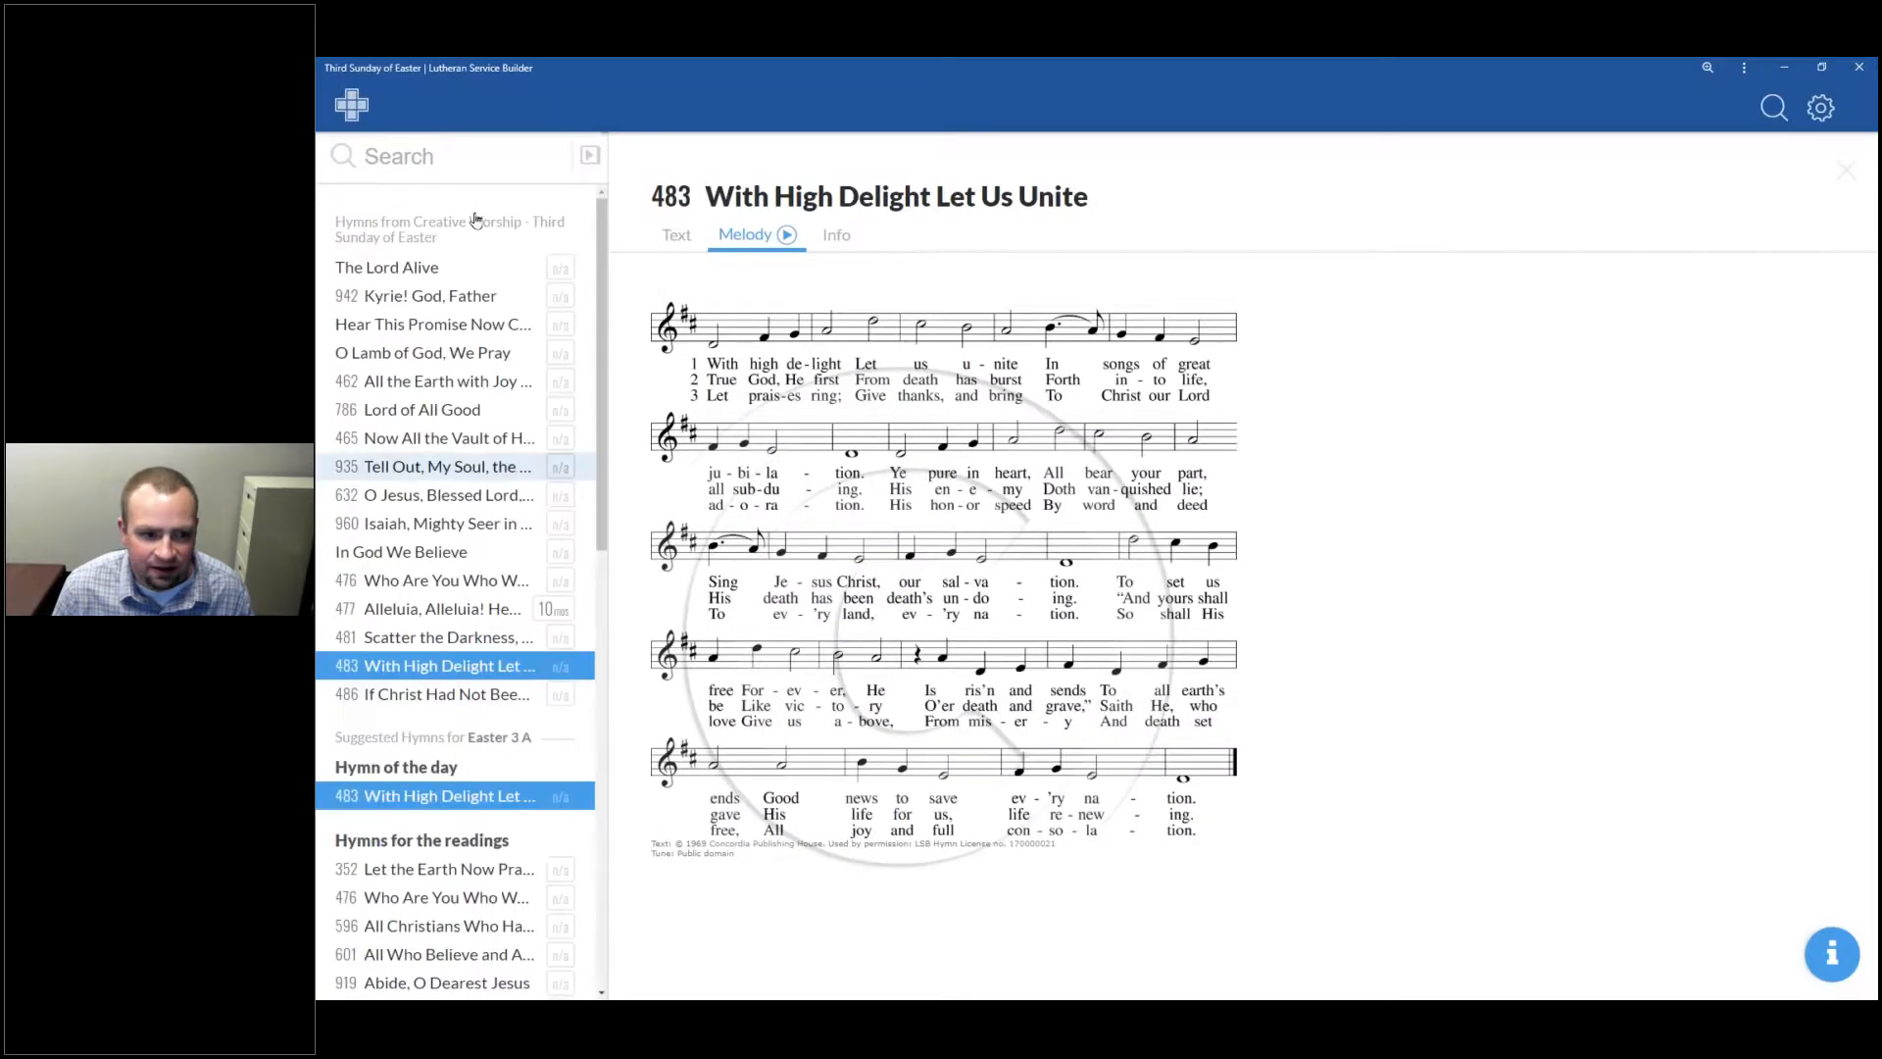
pyautogui.click(589, 155)
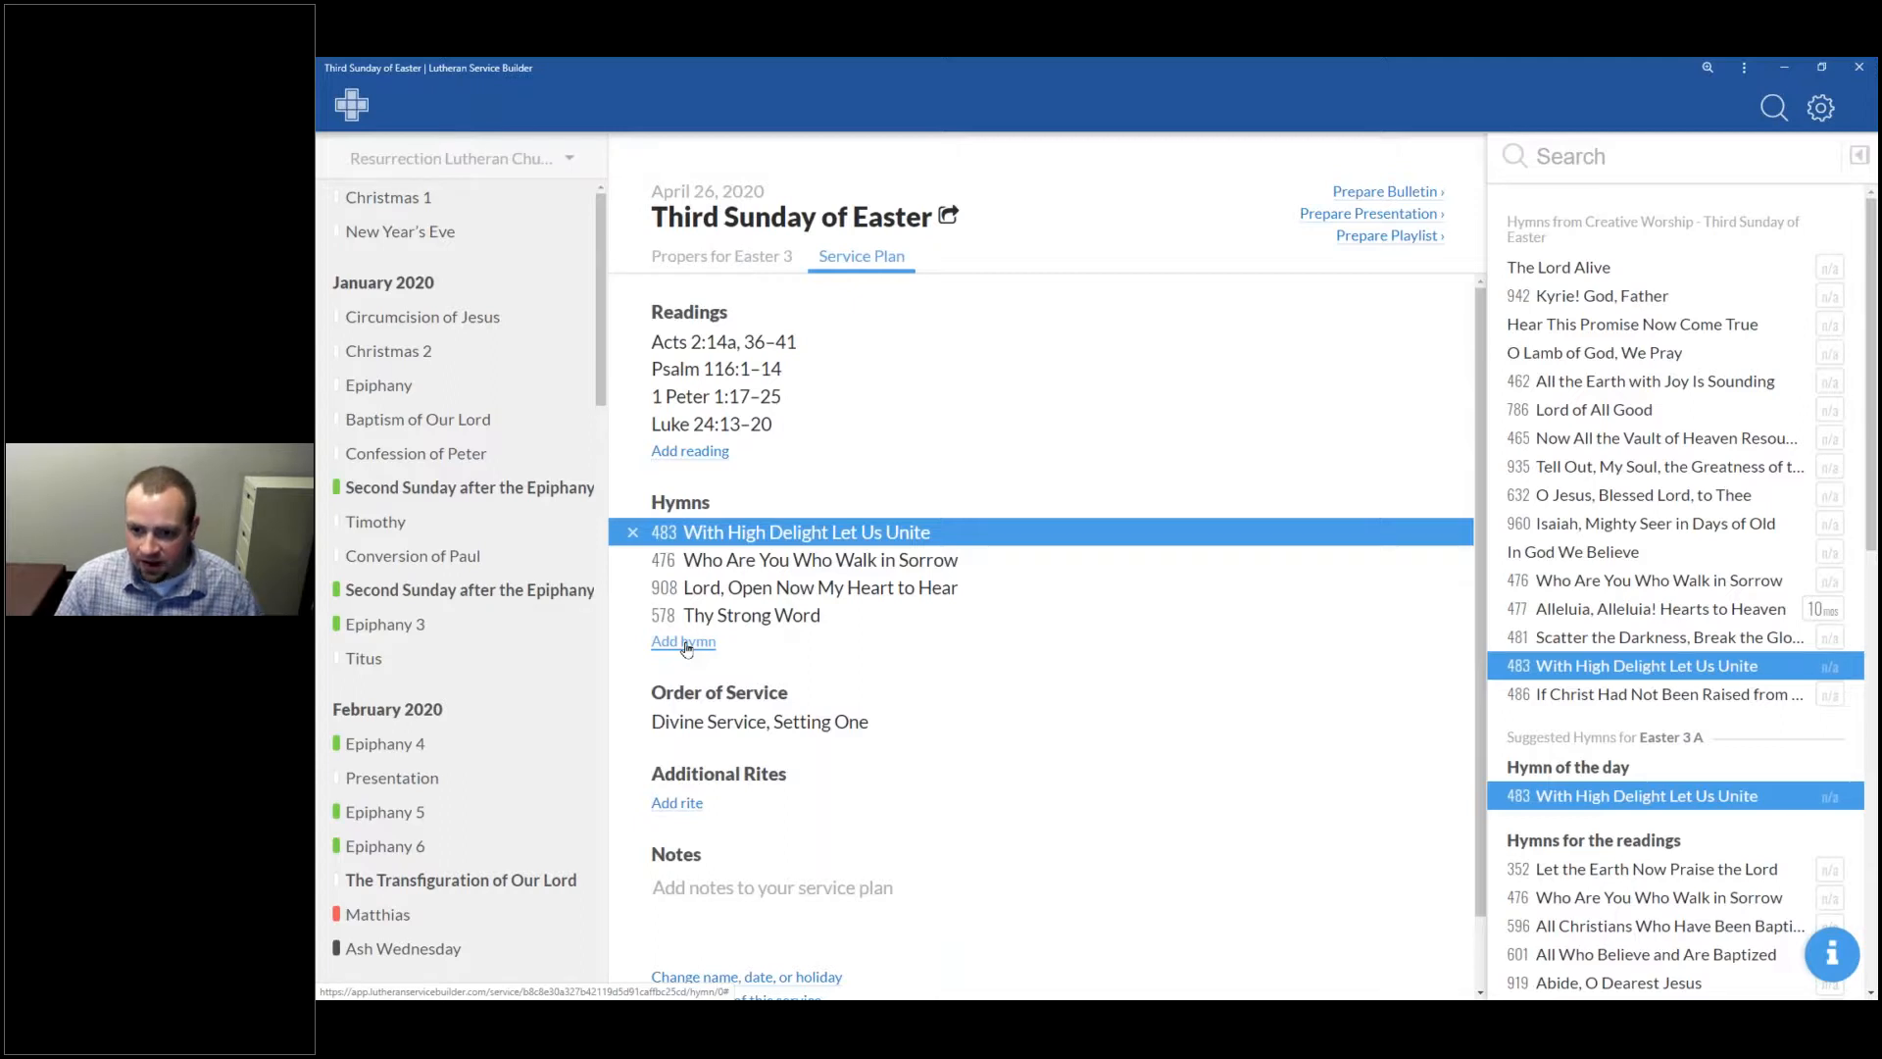
# Step: Add a blank hymn slot and filter the hymn search by the Alabaré tune
pyautogui.click(685, 643)
pyautogui.write('t')
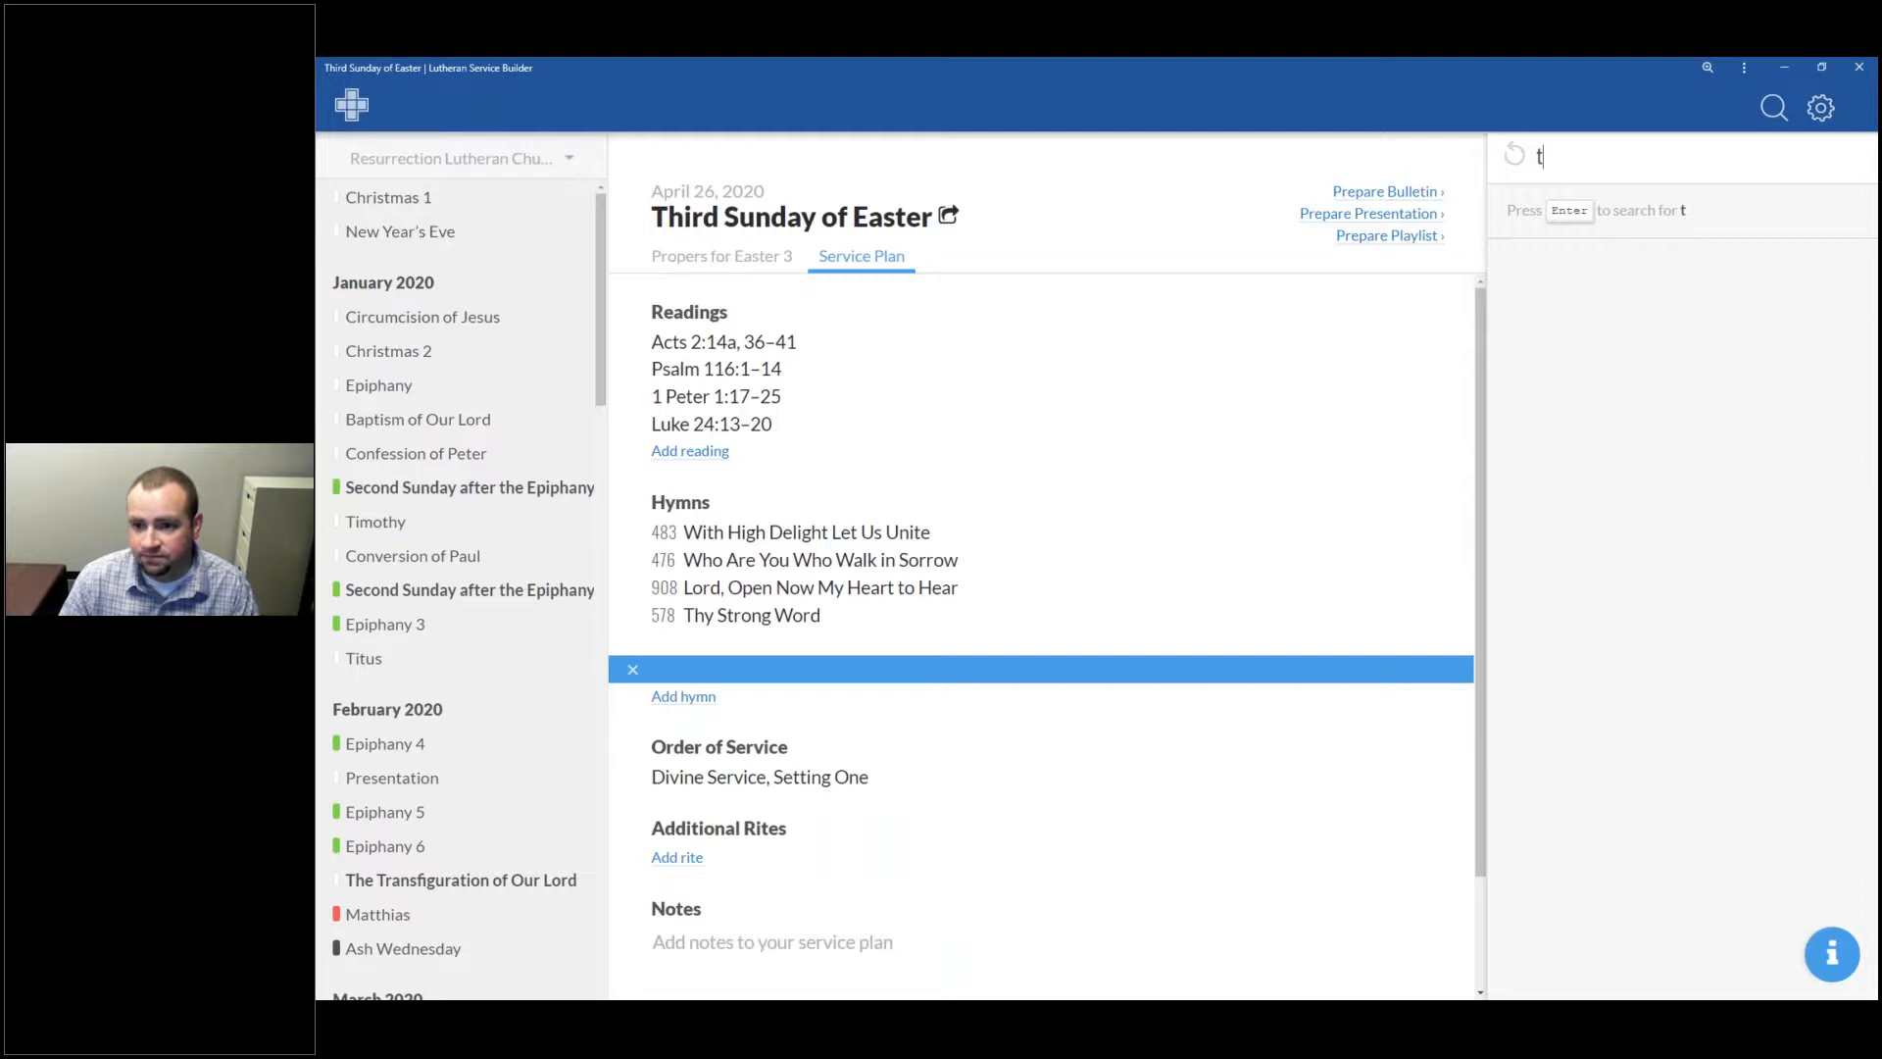
pyautogui.write('unie:')
pyautogui.press('Left')
pyautogui.press('Left')
pyautogui.press('BackSpace')
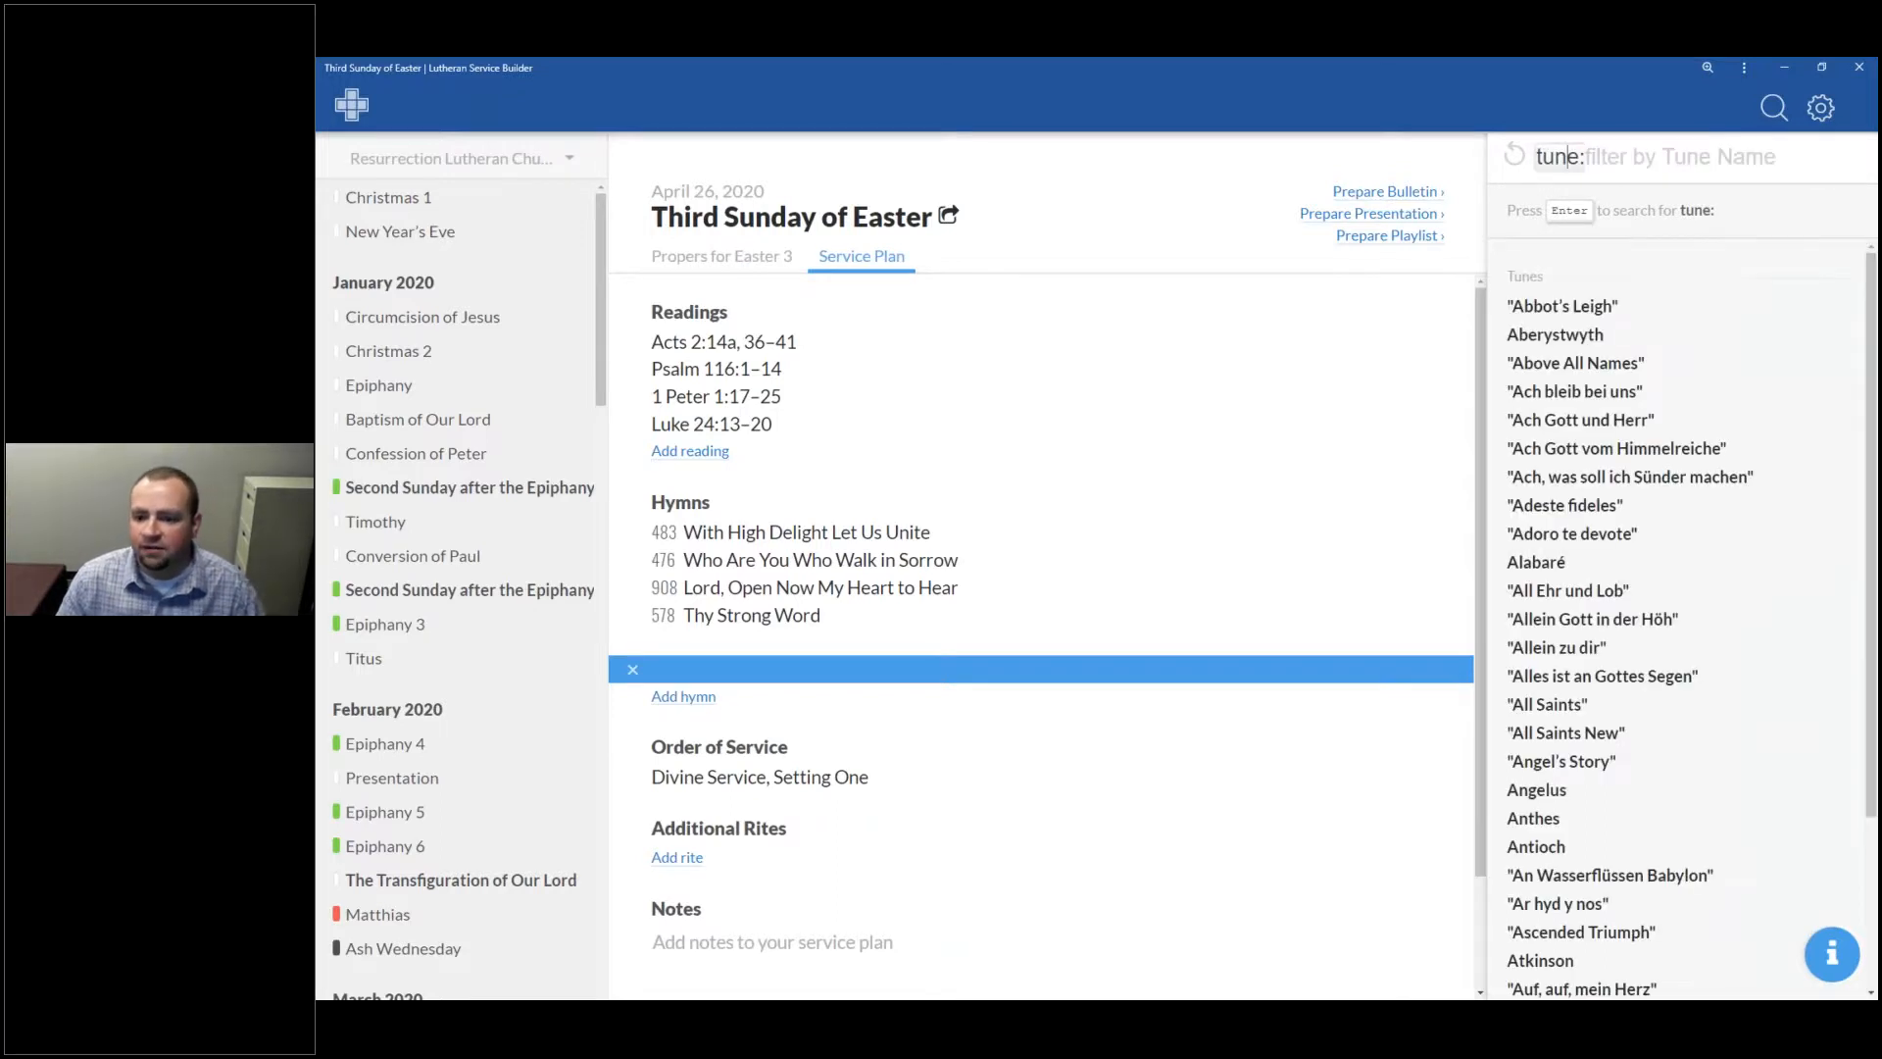
pyautogui.scroll(-3, 1666, 588)
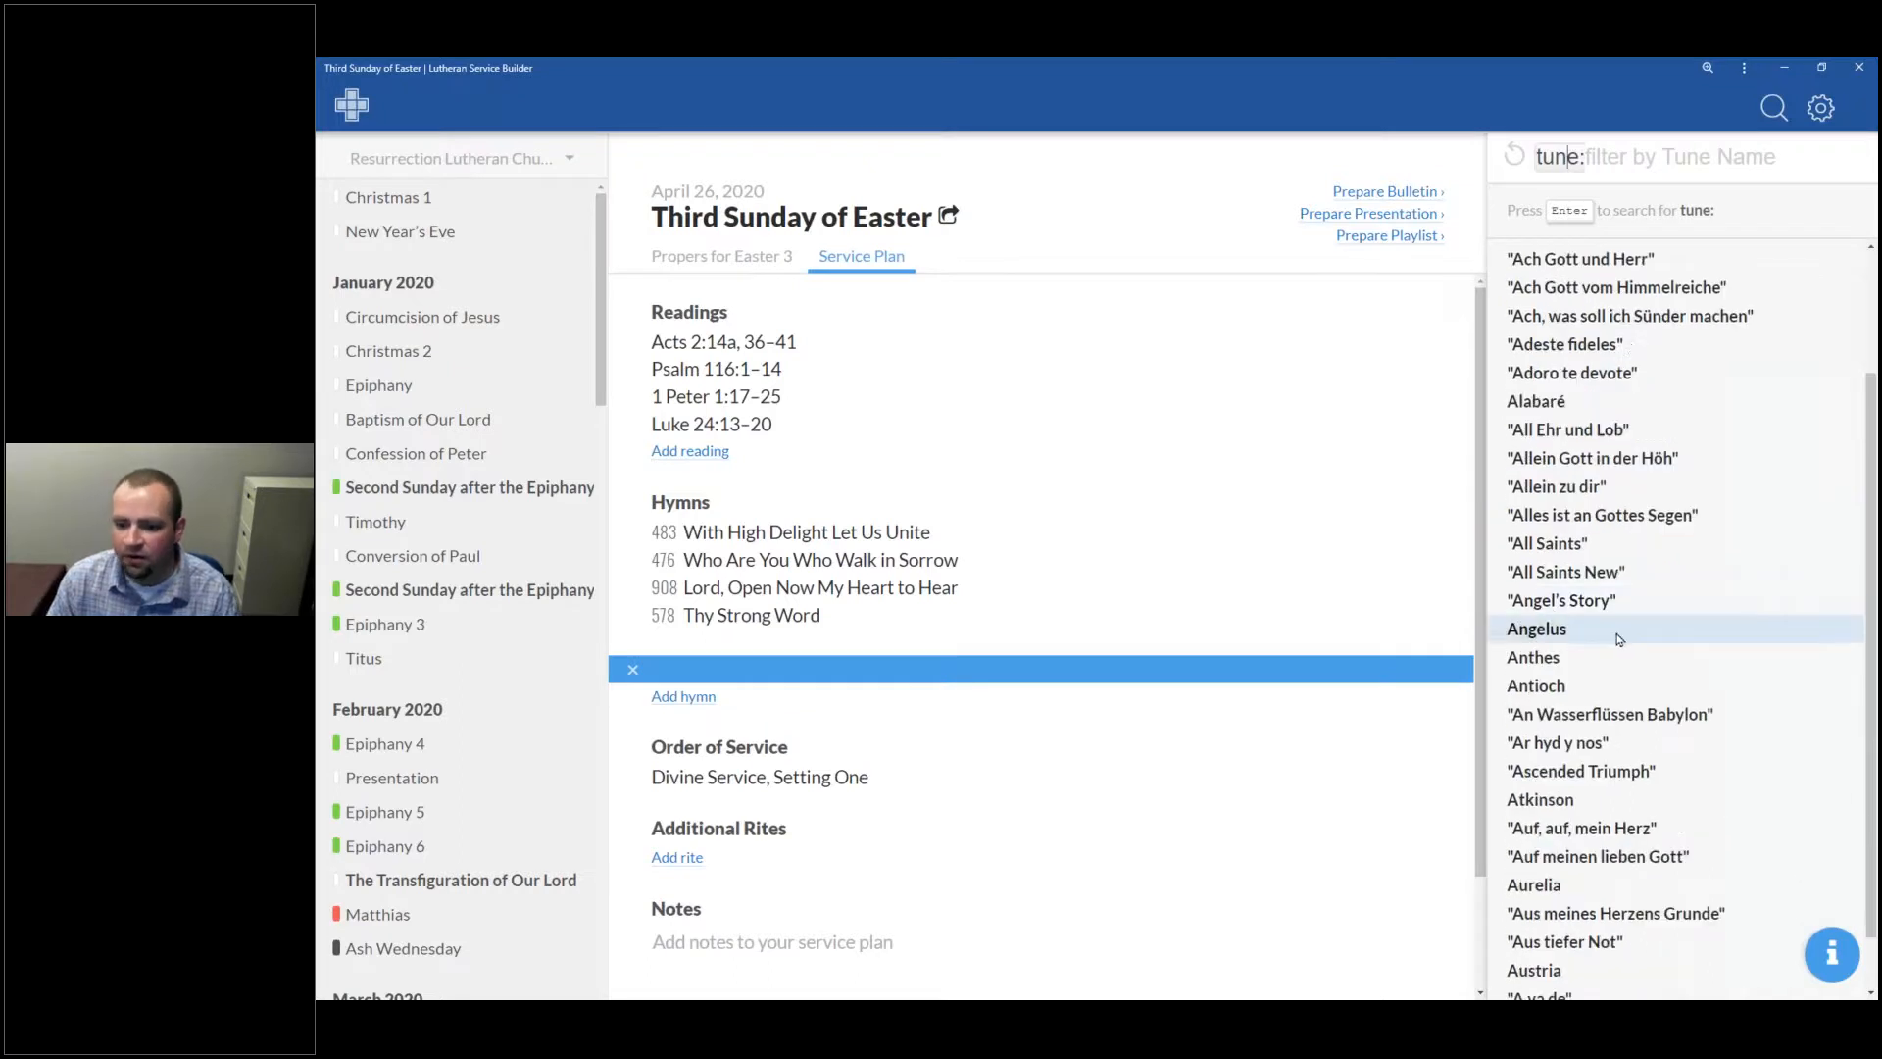
pyautogui.scroll(3, 1685, 603)
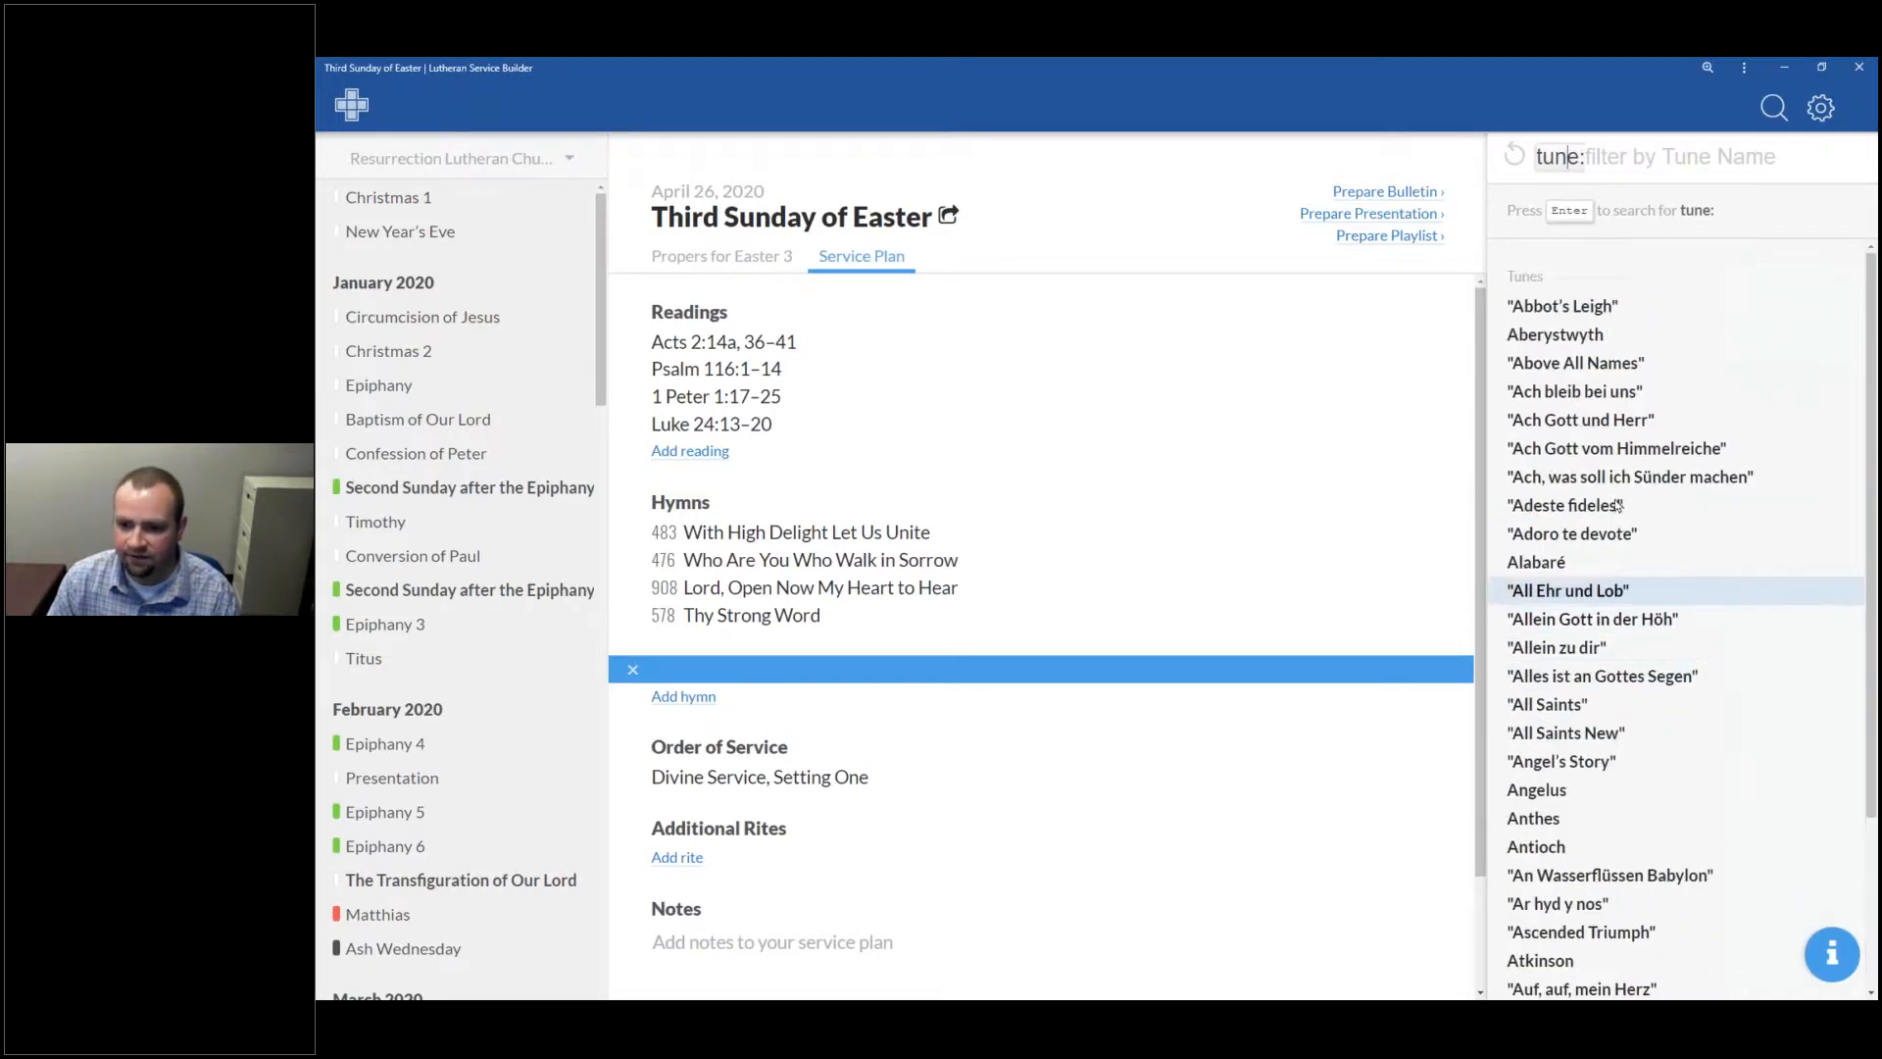
pyautogui.click(1664, 564)
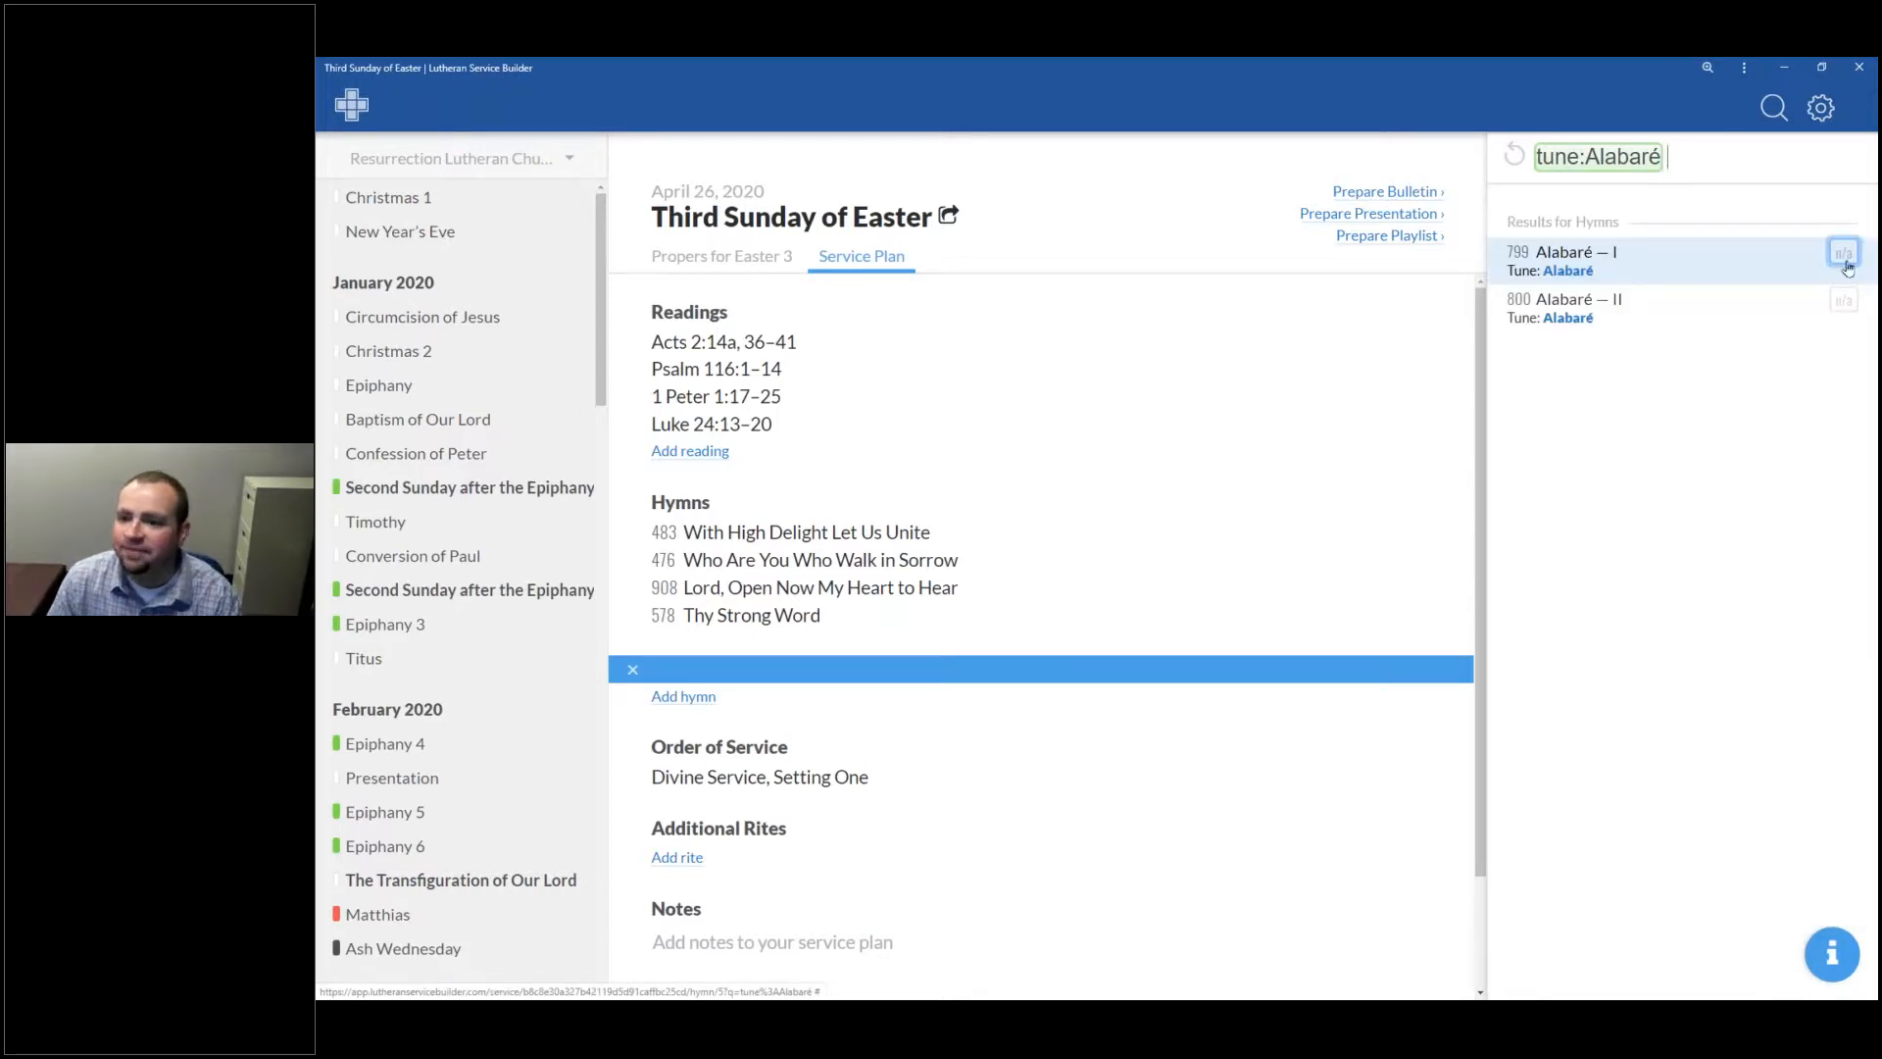
# Step: Place 799 Alabaré — I in the new slot after trying 800, then view its text
pyautogui.click(1743, 272)
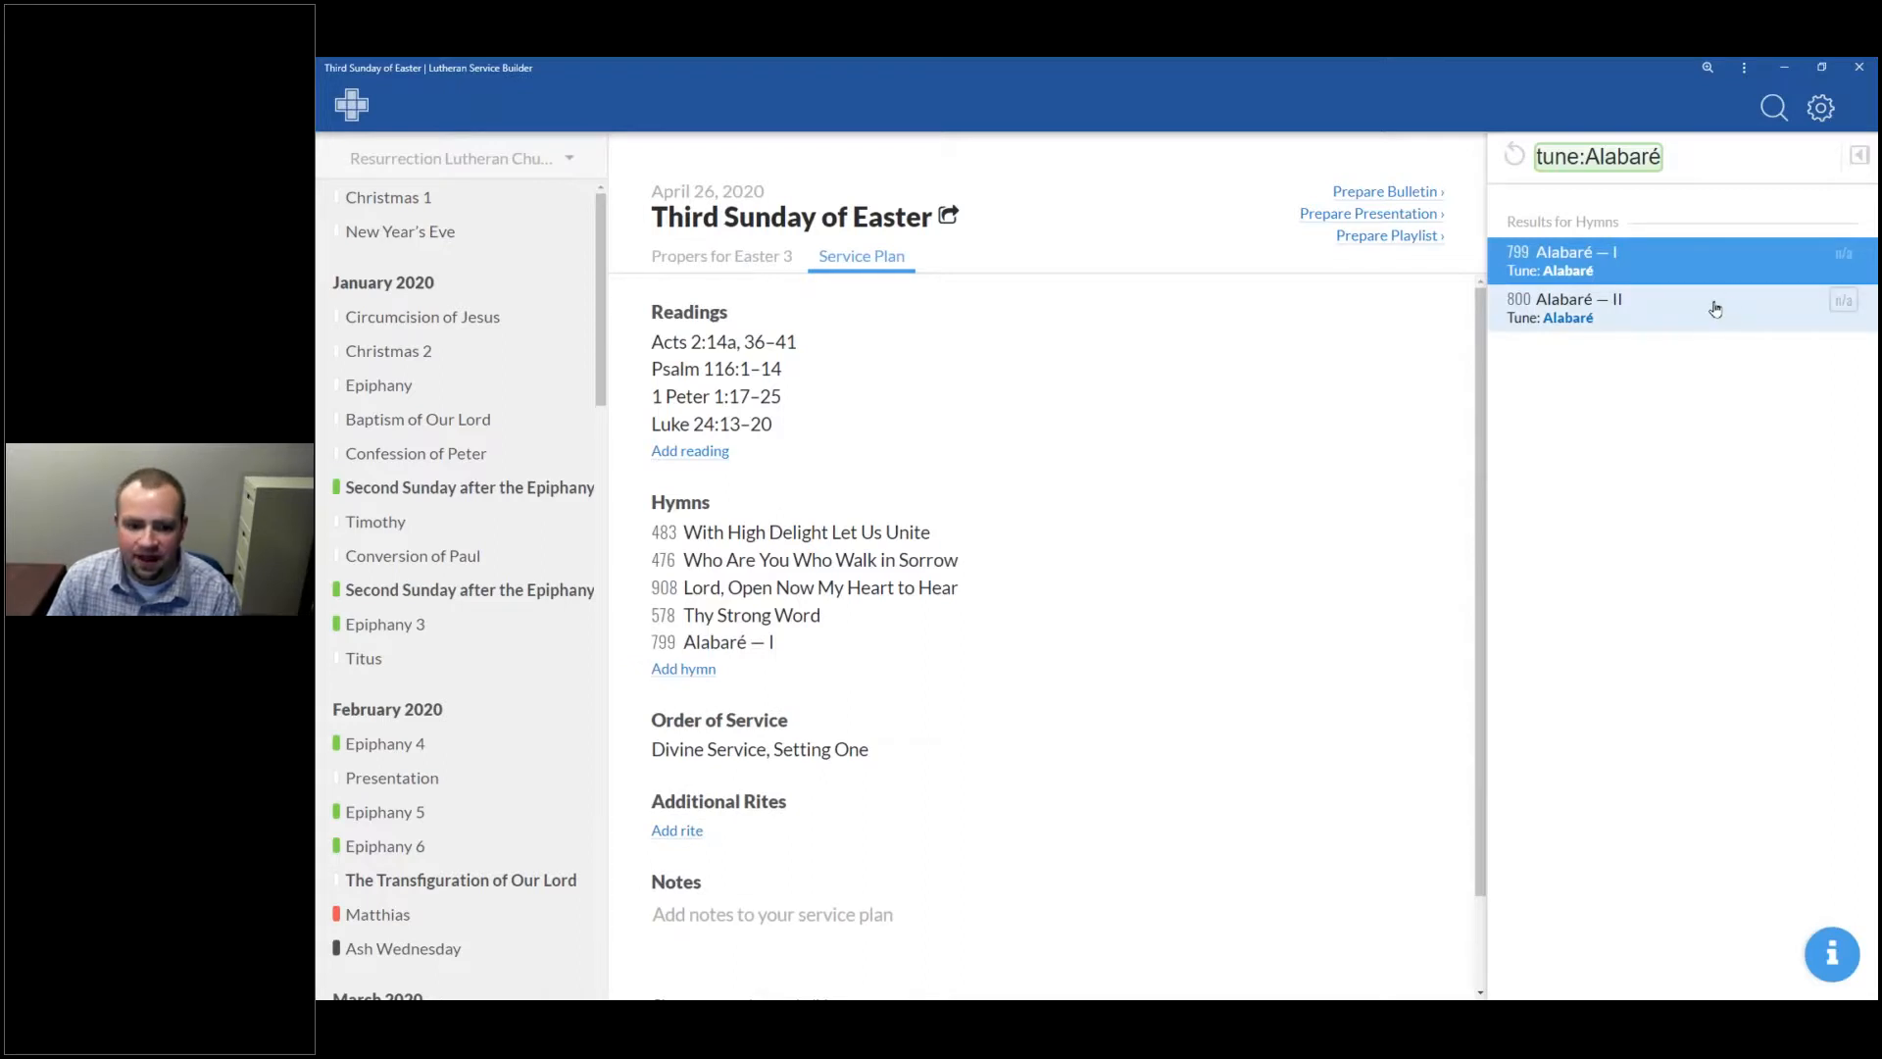
pyautogui.click(1714, 311)
pyautogui.click(1749, 263)
pyautogui.click(1732, 304)
pyautogui.click(1752, 262)
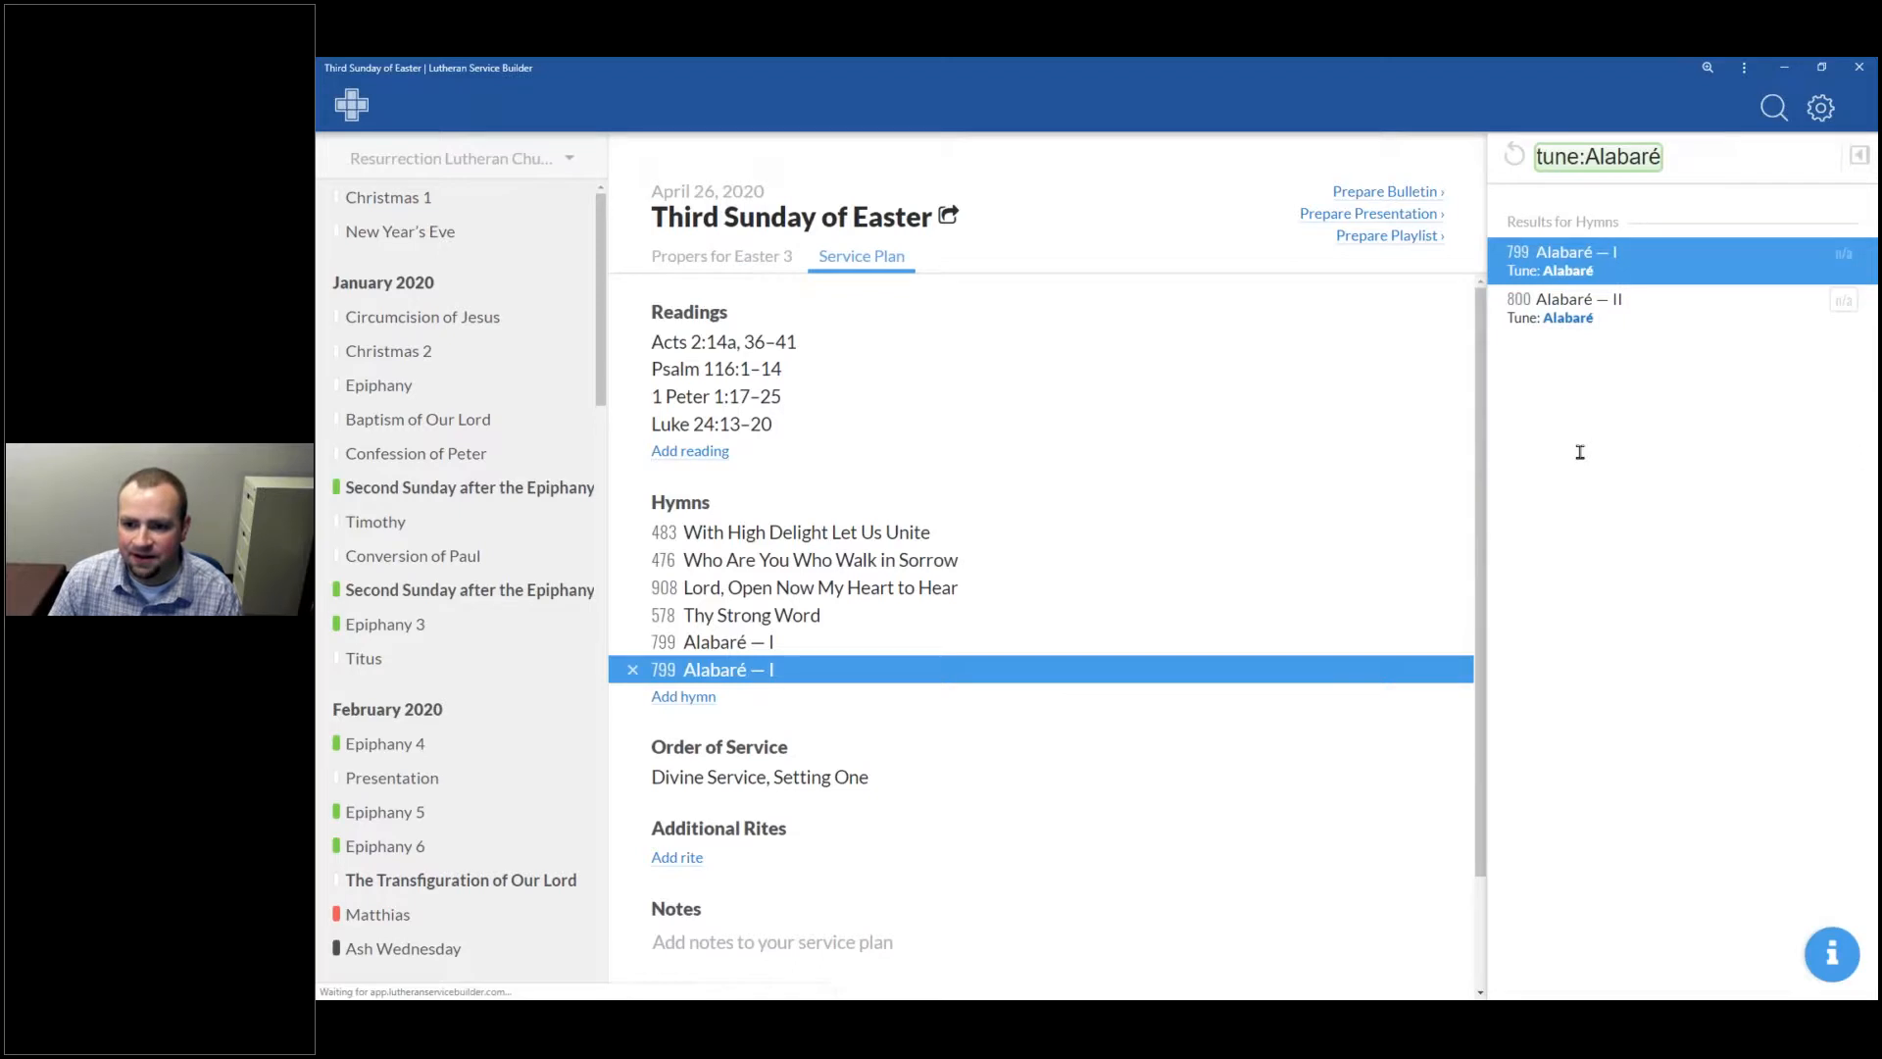
pyautogui.click(498, 306)
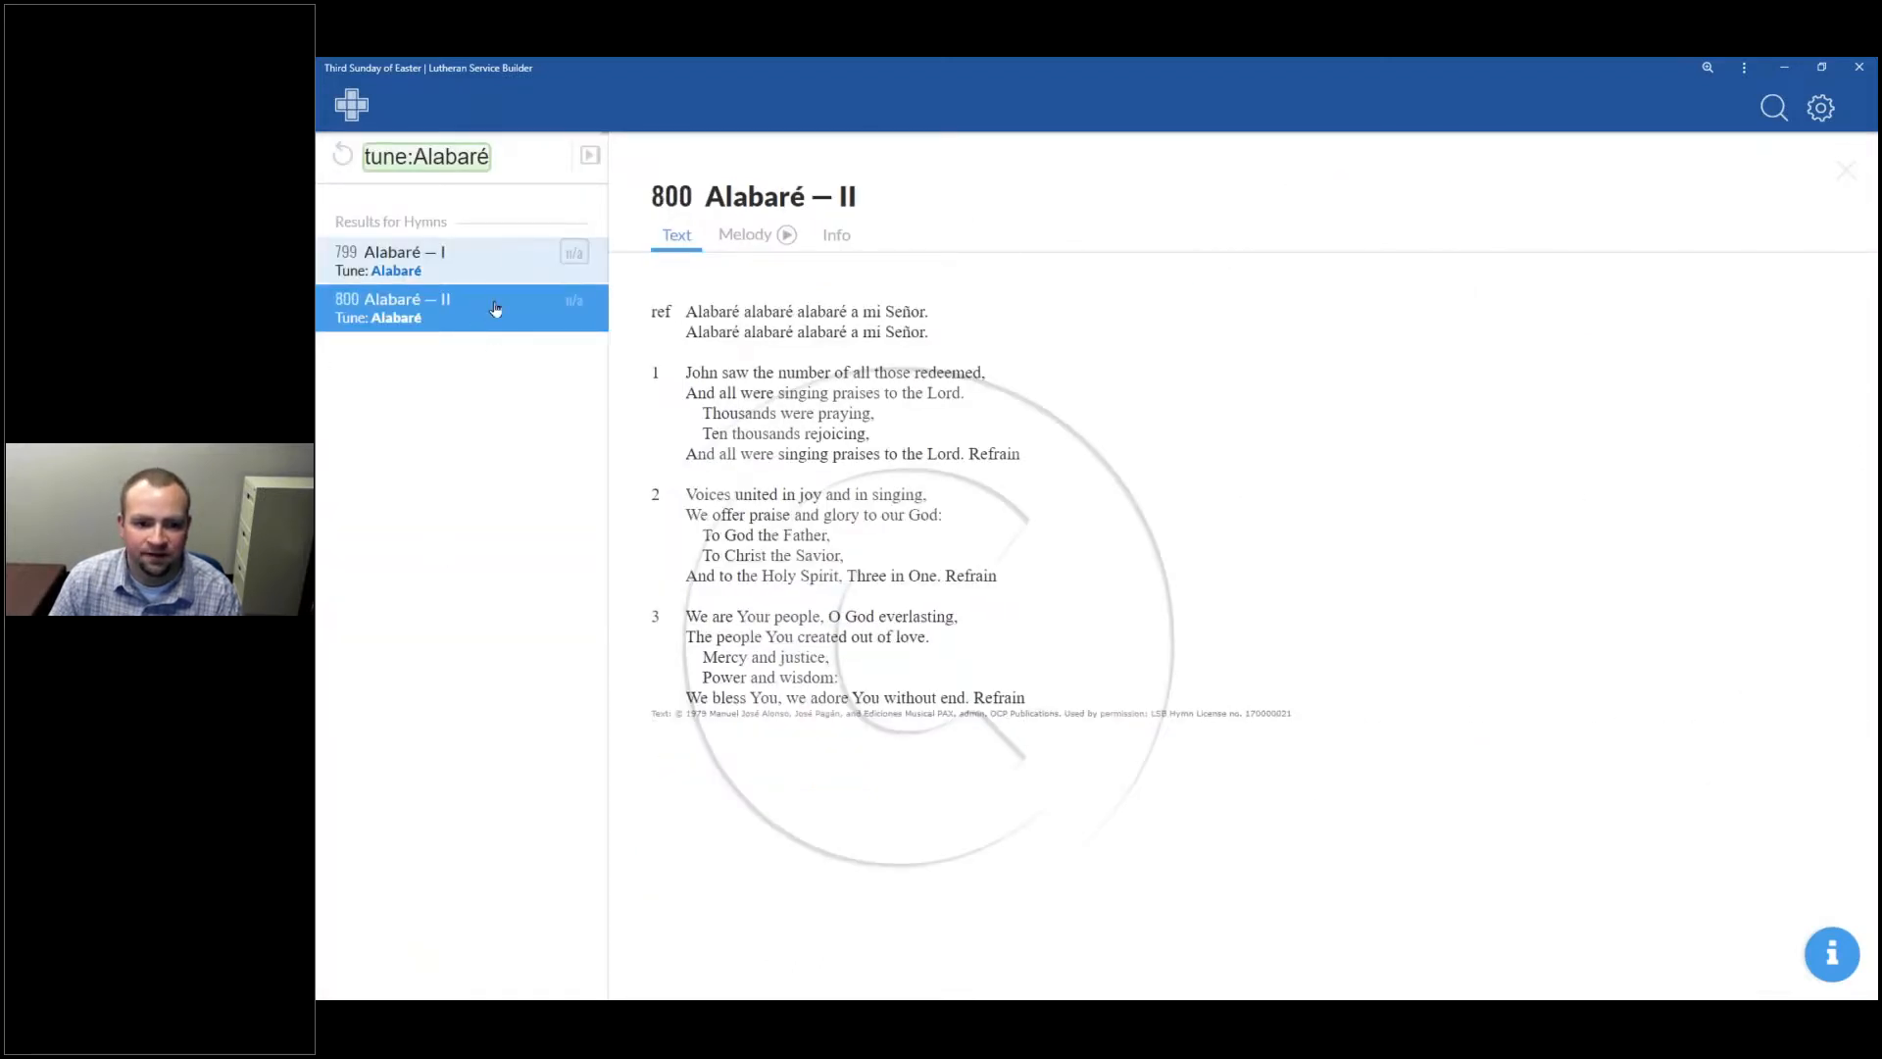
# Step: Compare both Alabaré versions' texts and melodies, then add 800 Alabaré — II after 799
pyautogui.click(495, 266)
pyautogui.click(473, 321)
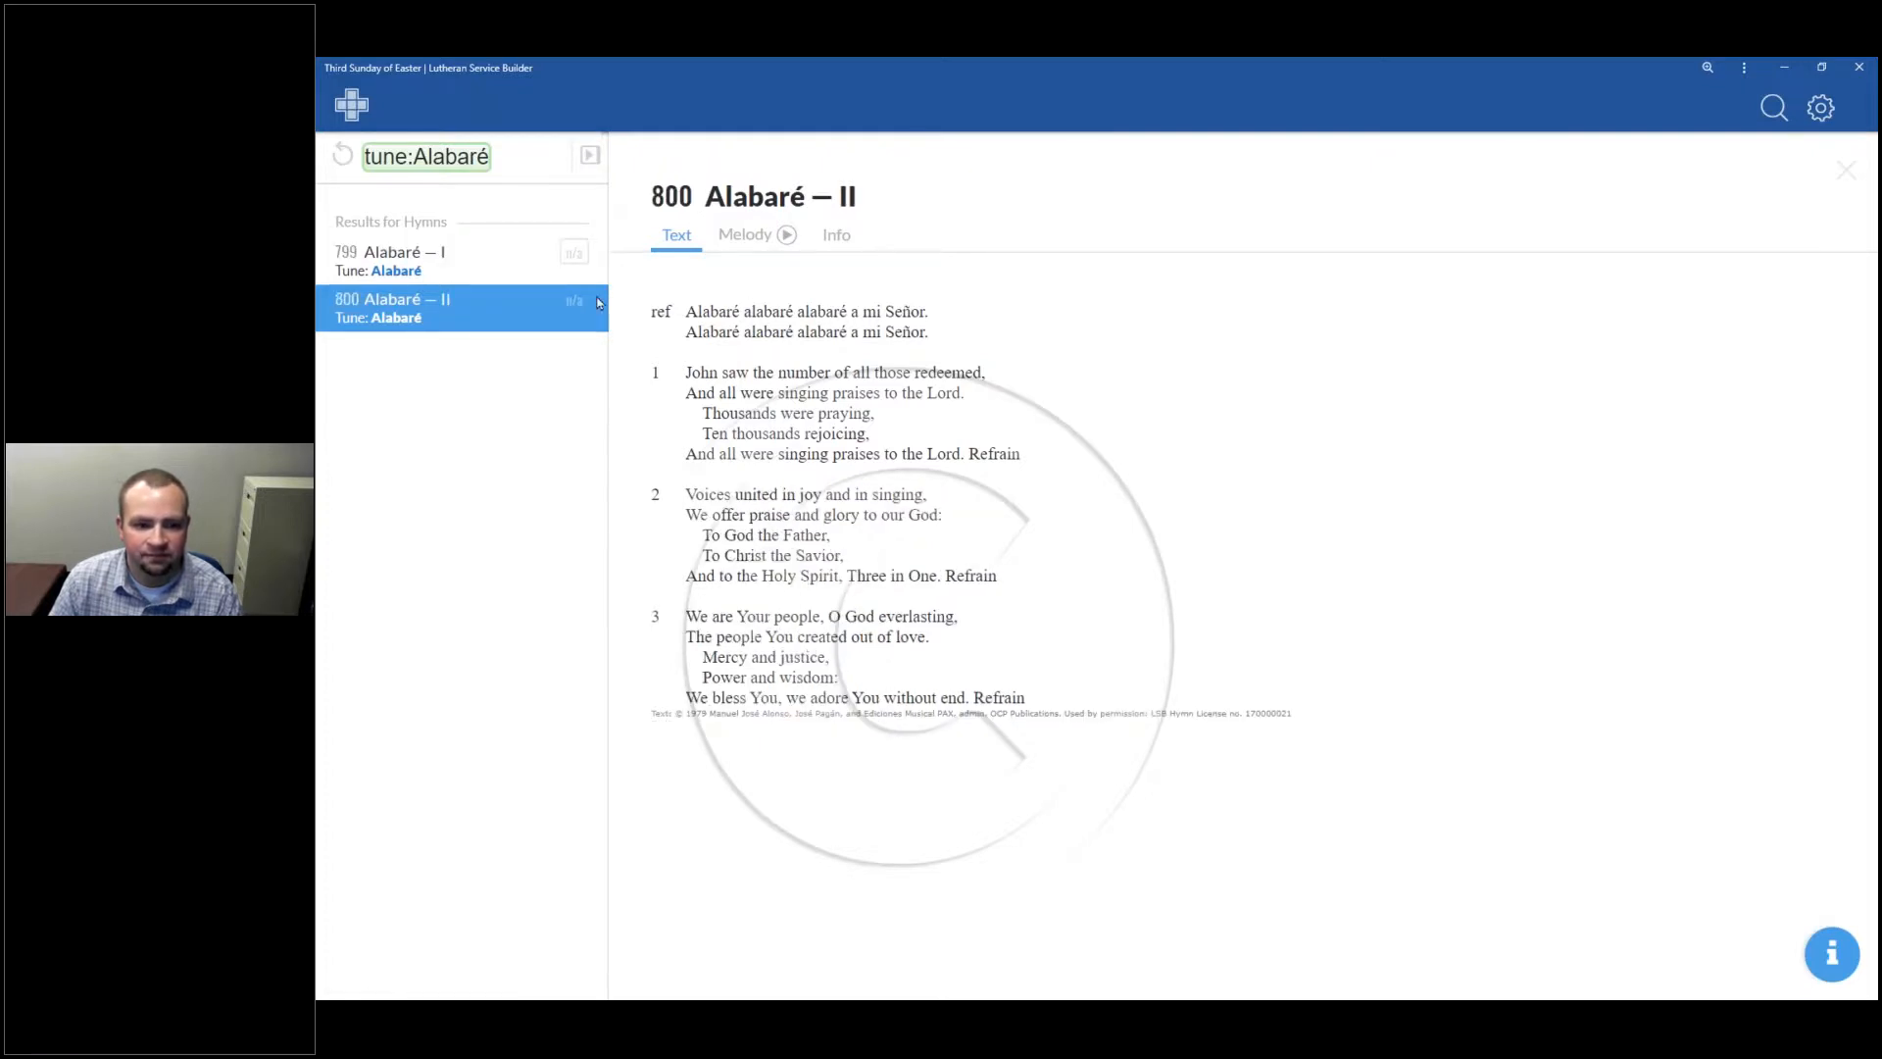
pyautogui.click(492, 273)
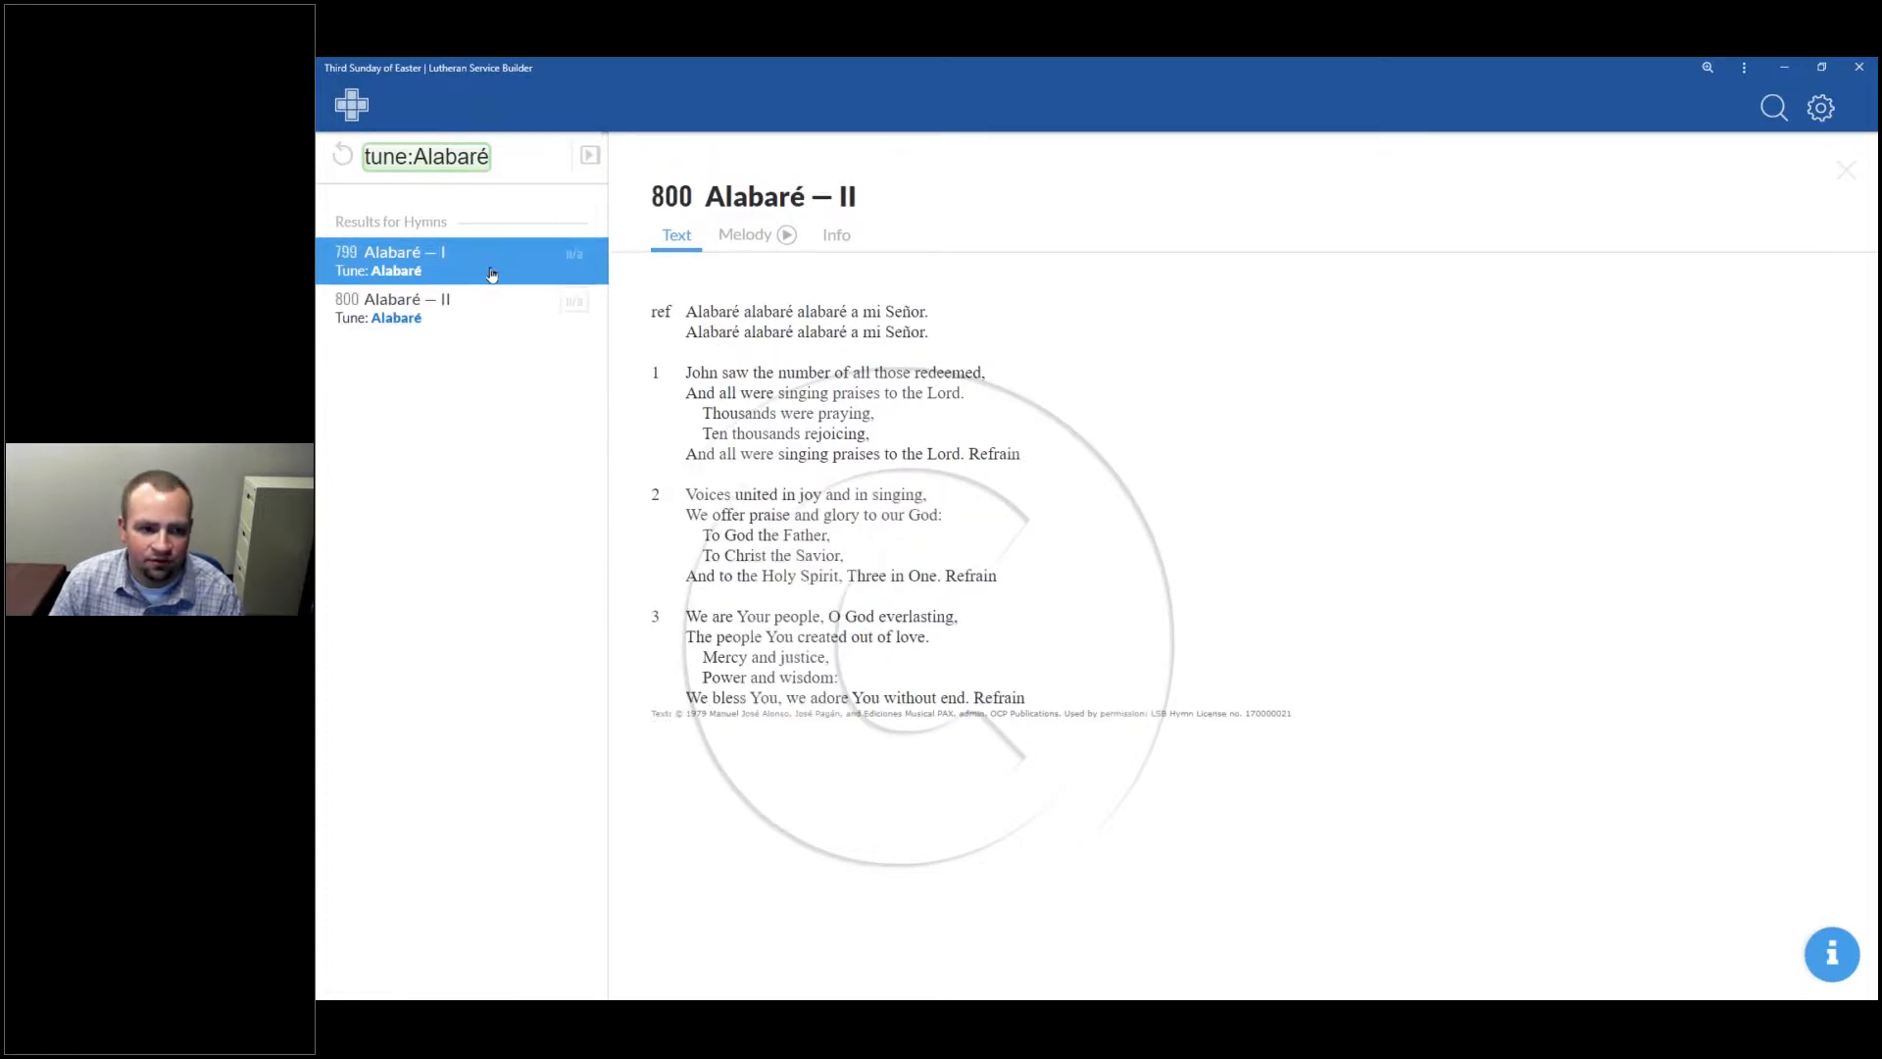
pyautogui.click(787, 237)
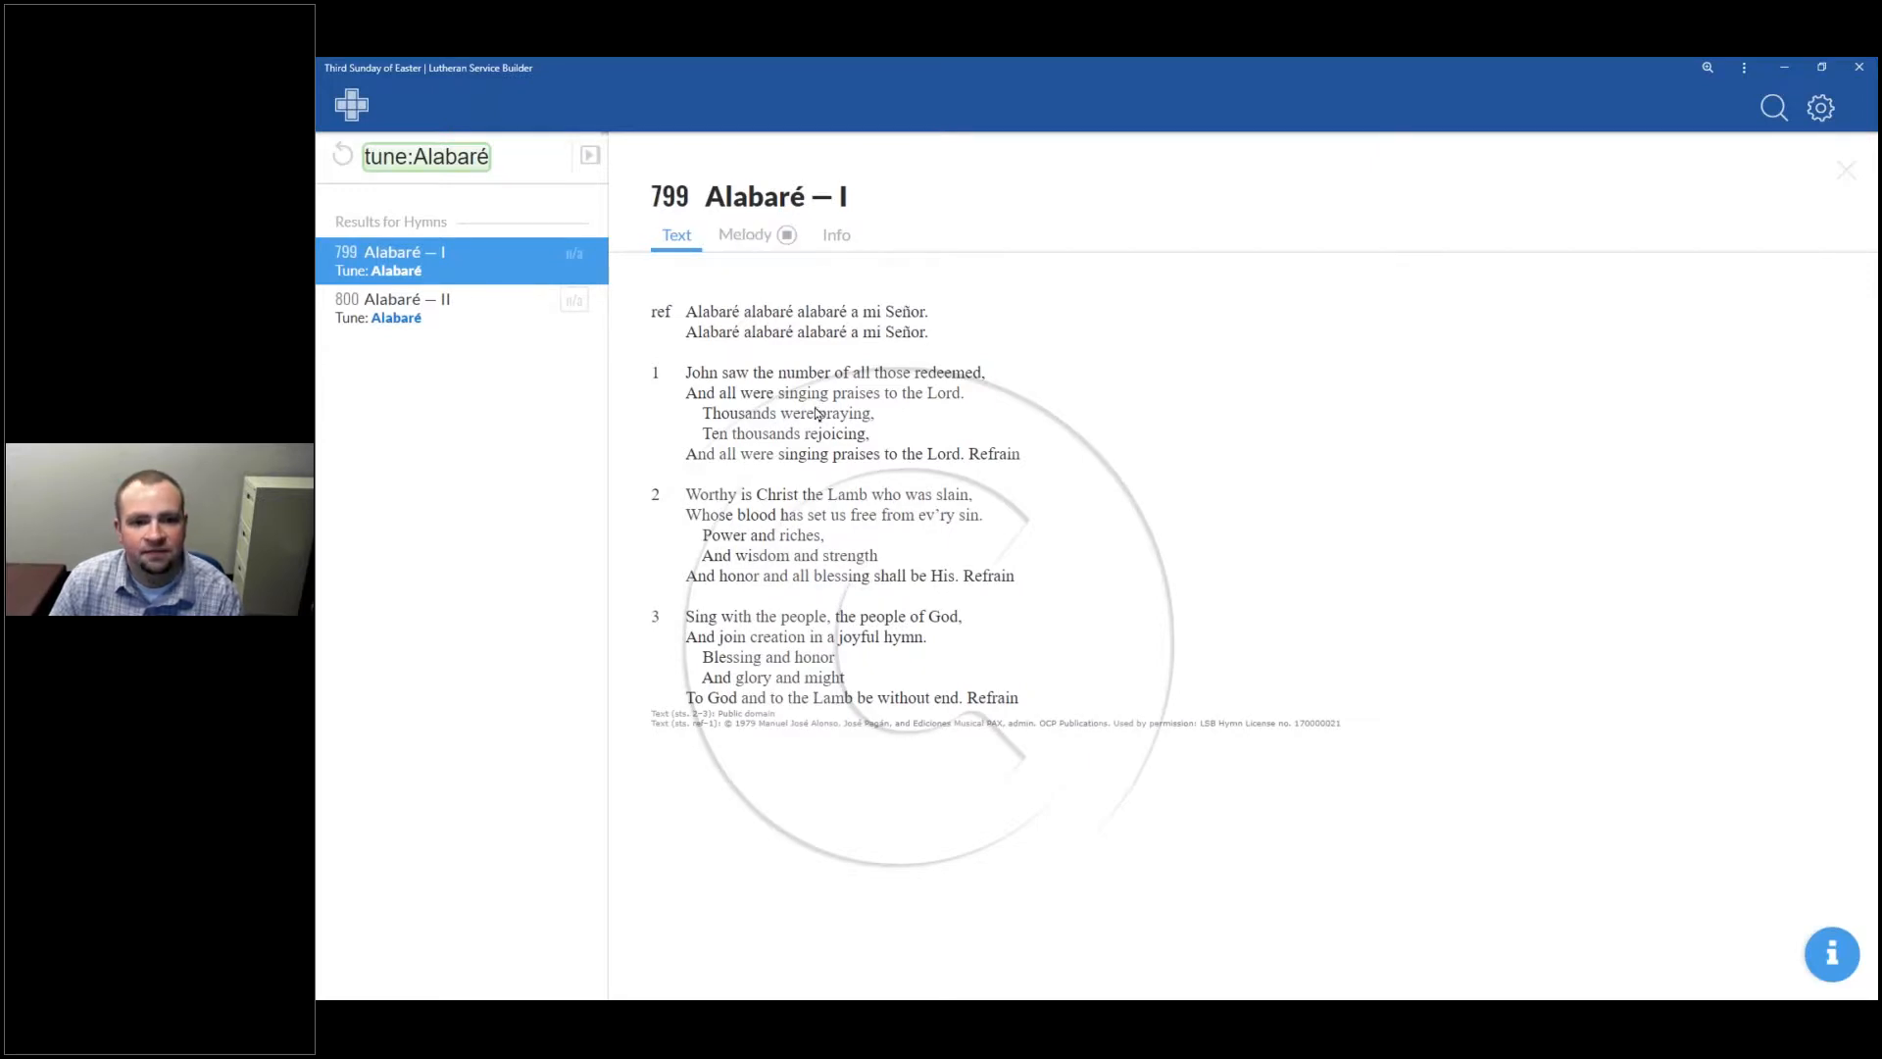
pyautogui.click(789, 241)
pyautogui.click(450, 314)
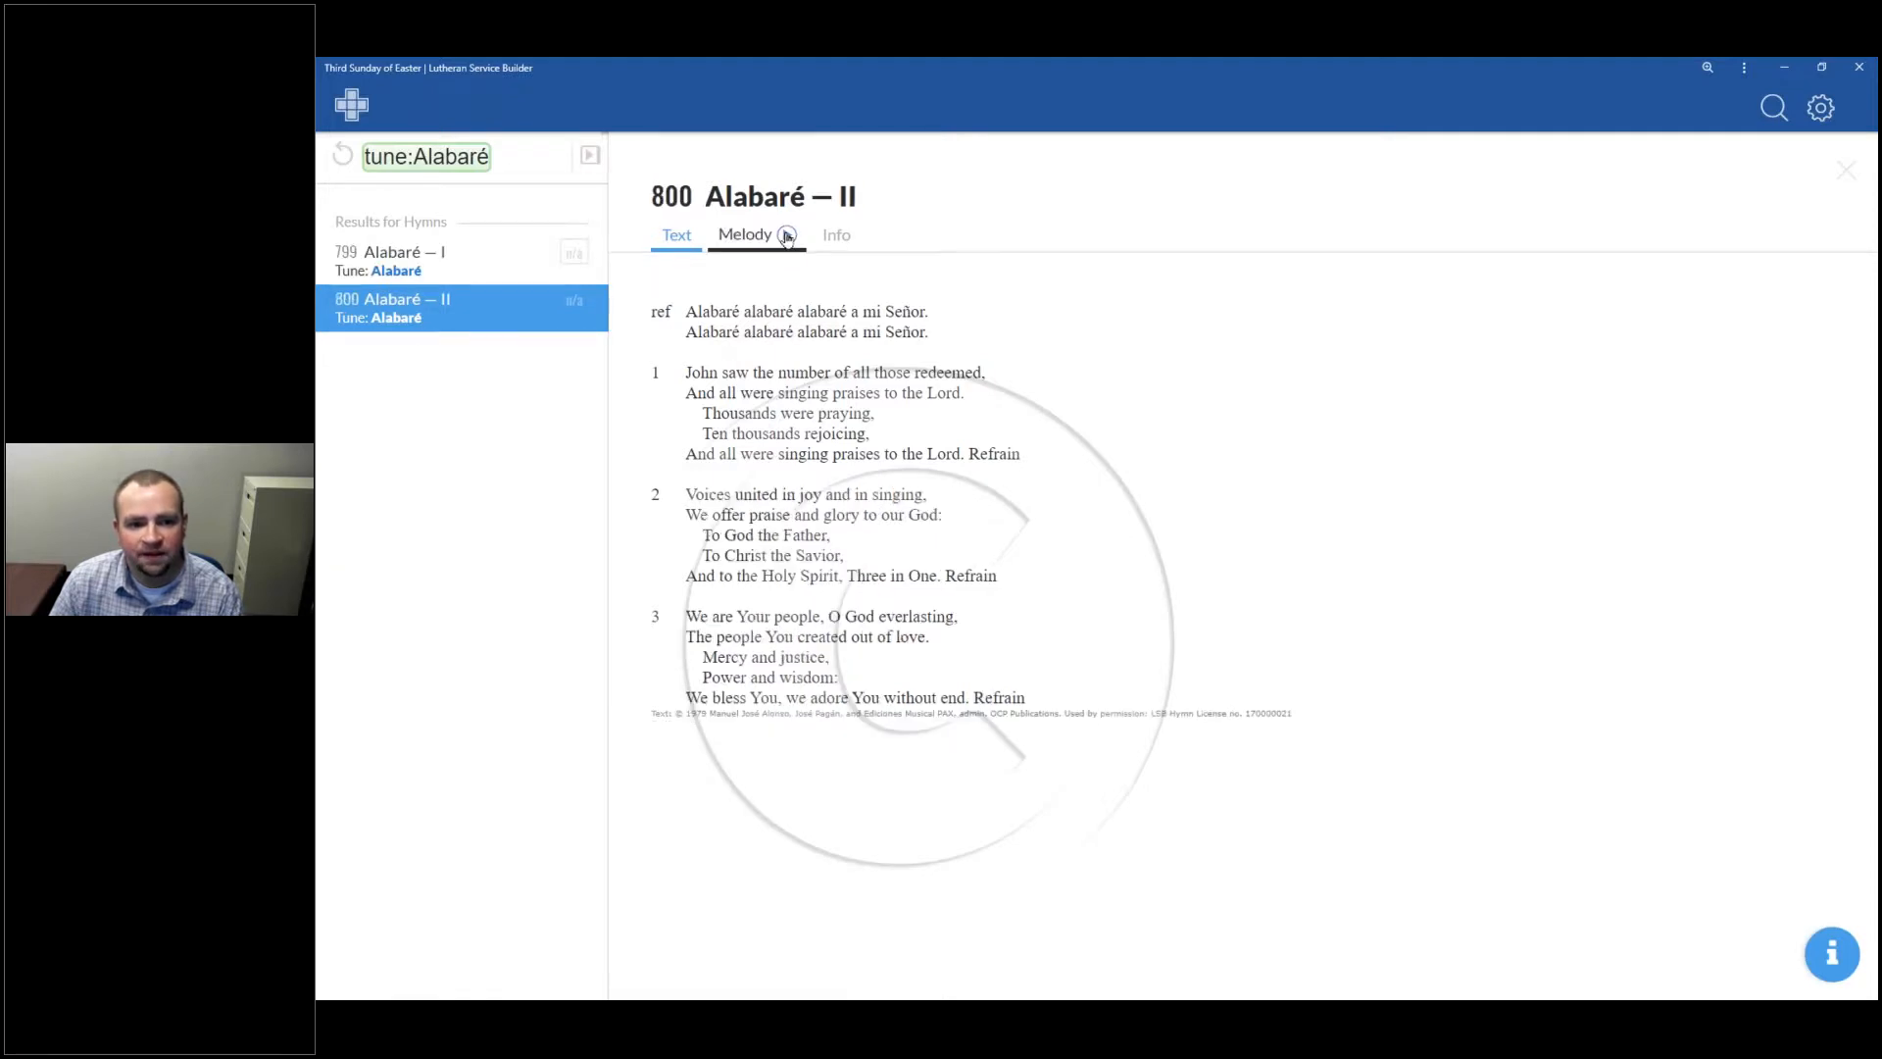
pyautogui.click(787, 239)
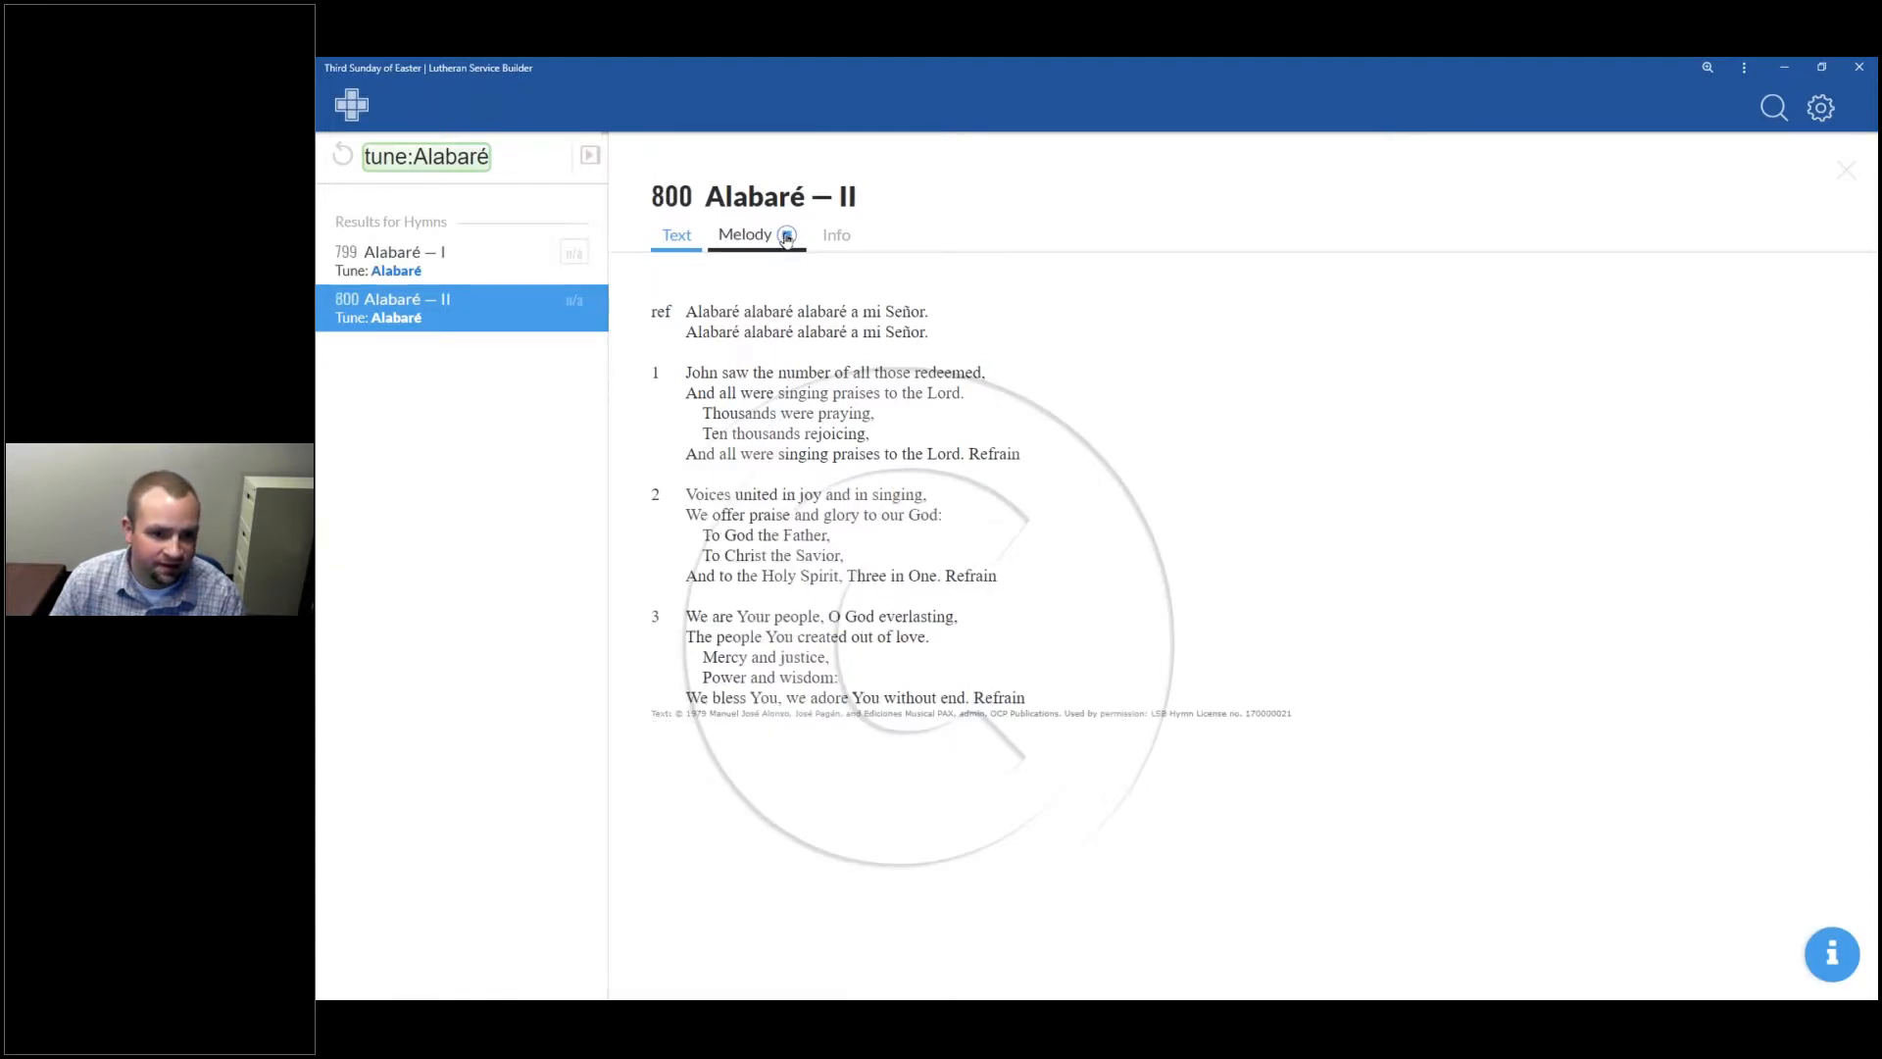
pyautogui.click(784, 237)
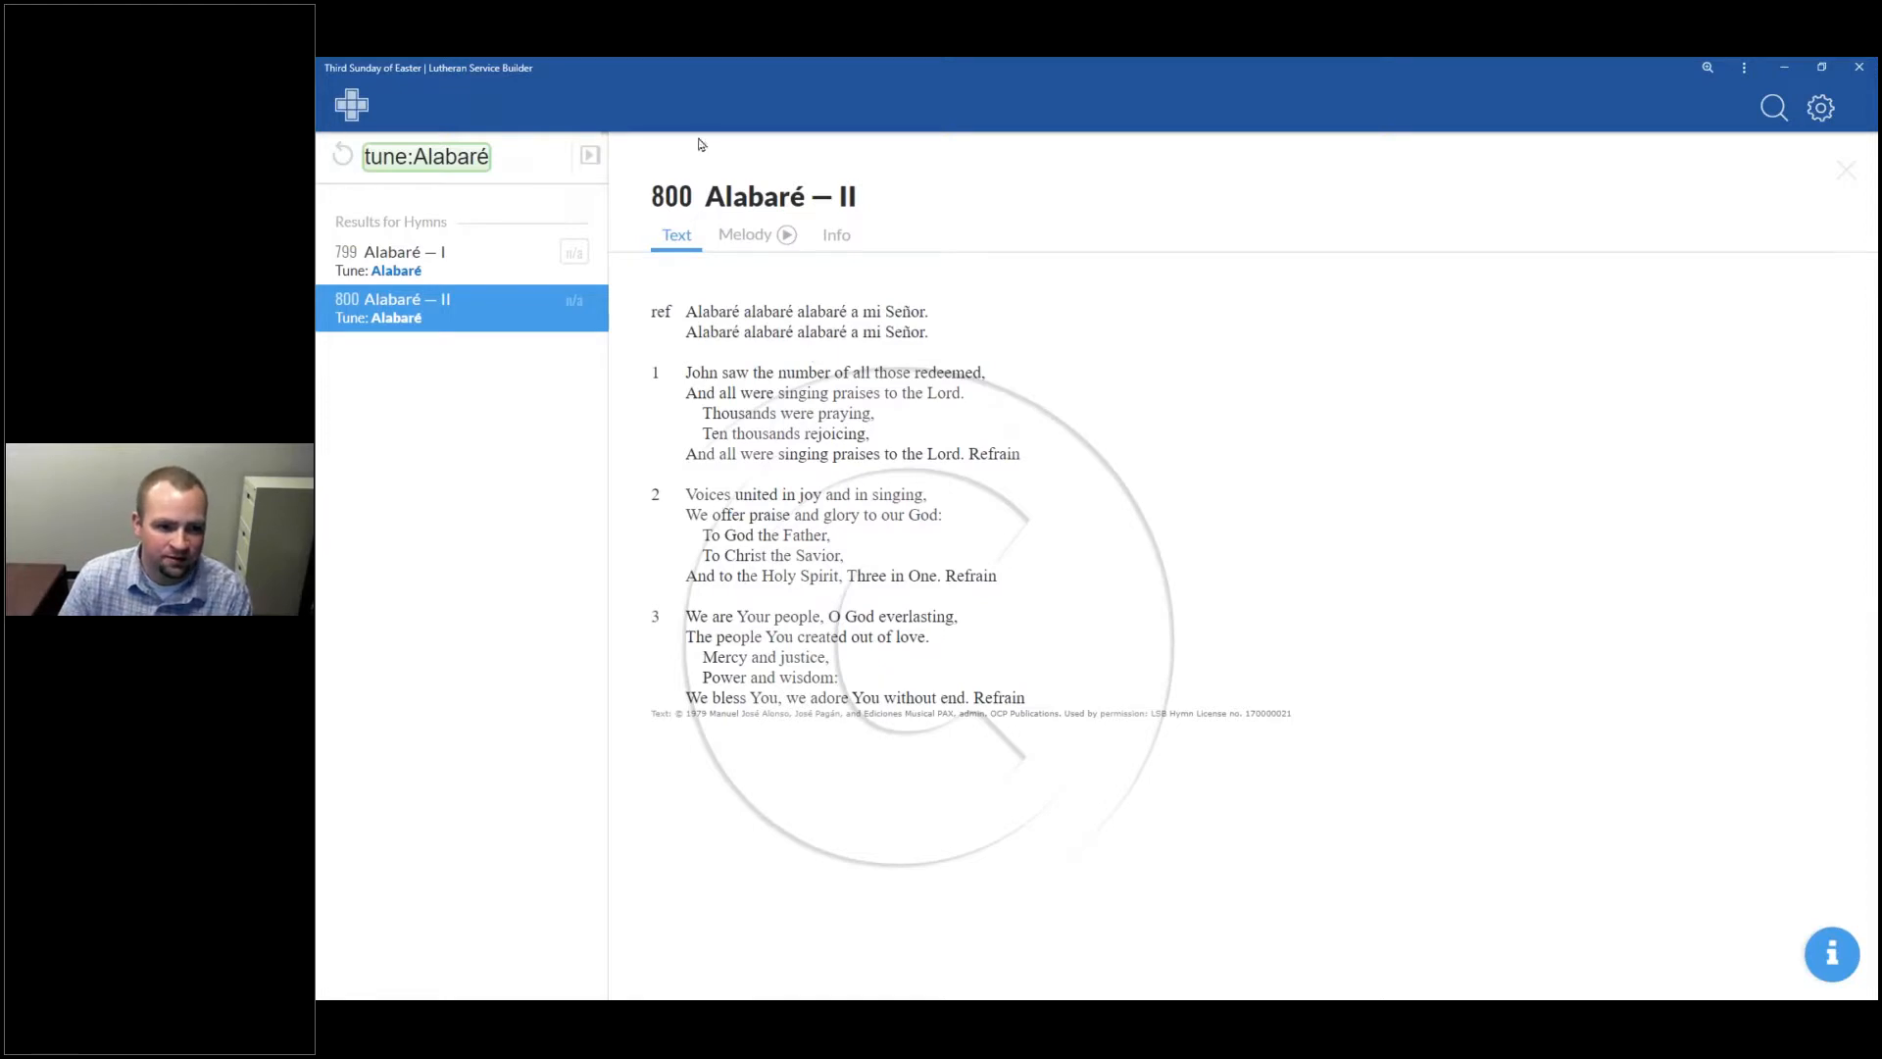
pyautogui.click(589, 155)
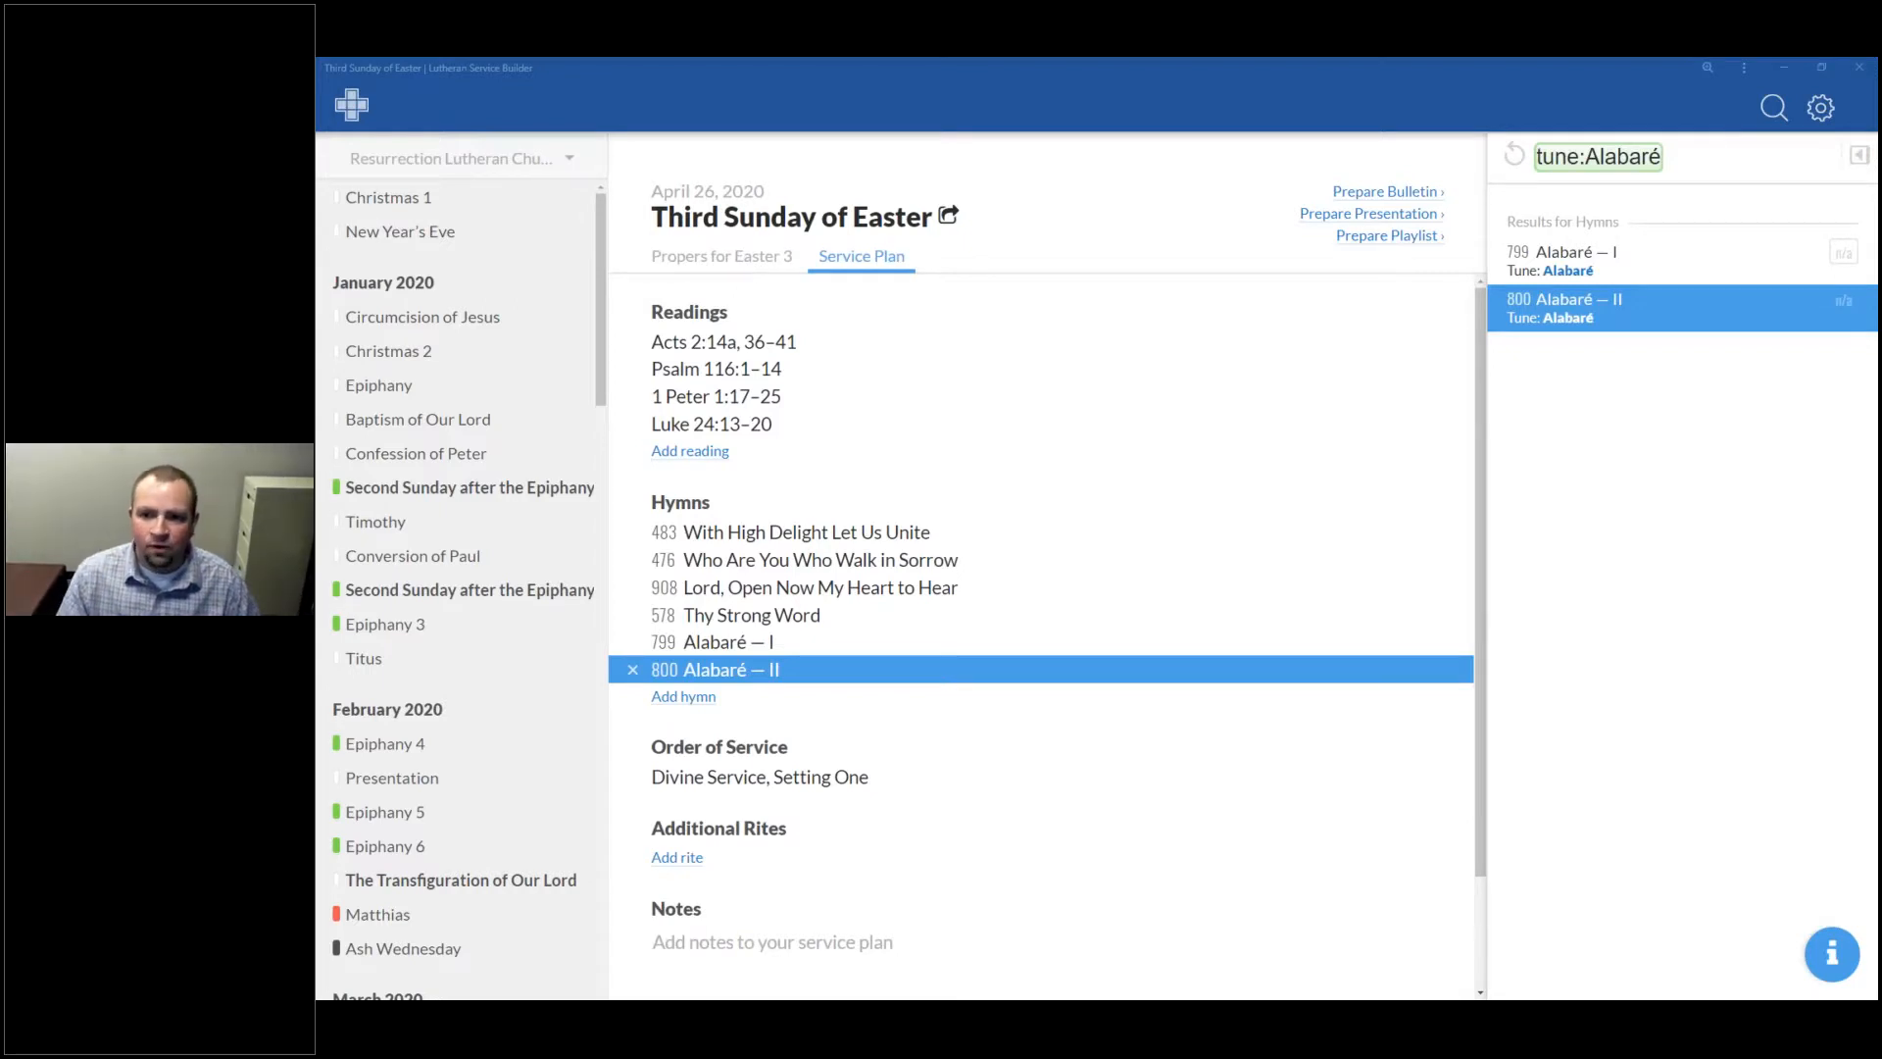
# Step: Replace the tune:Alabaré query with topic: and browse the available topics
pyautogui.click(1768, 160)
pyautogui.press('BackSpace')
pyautogui.press('BackSpace')
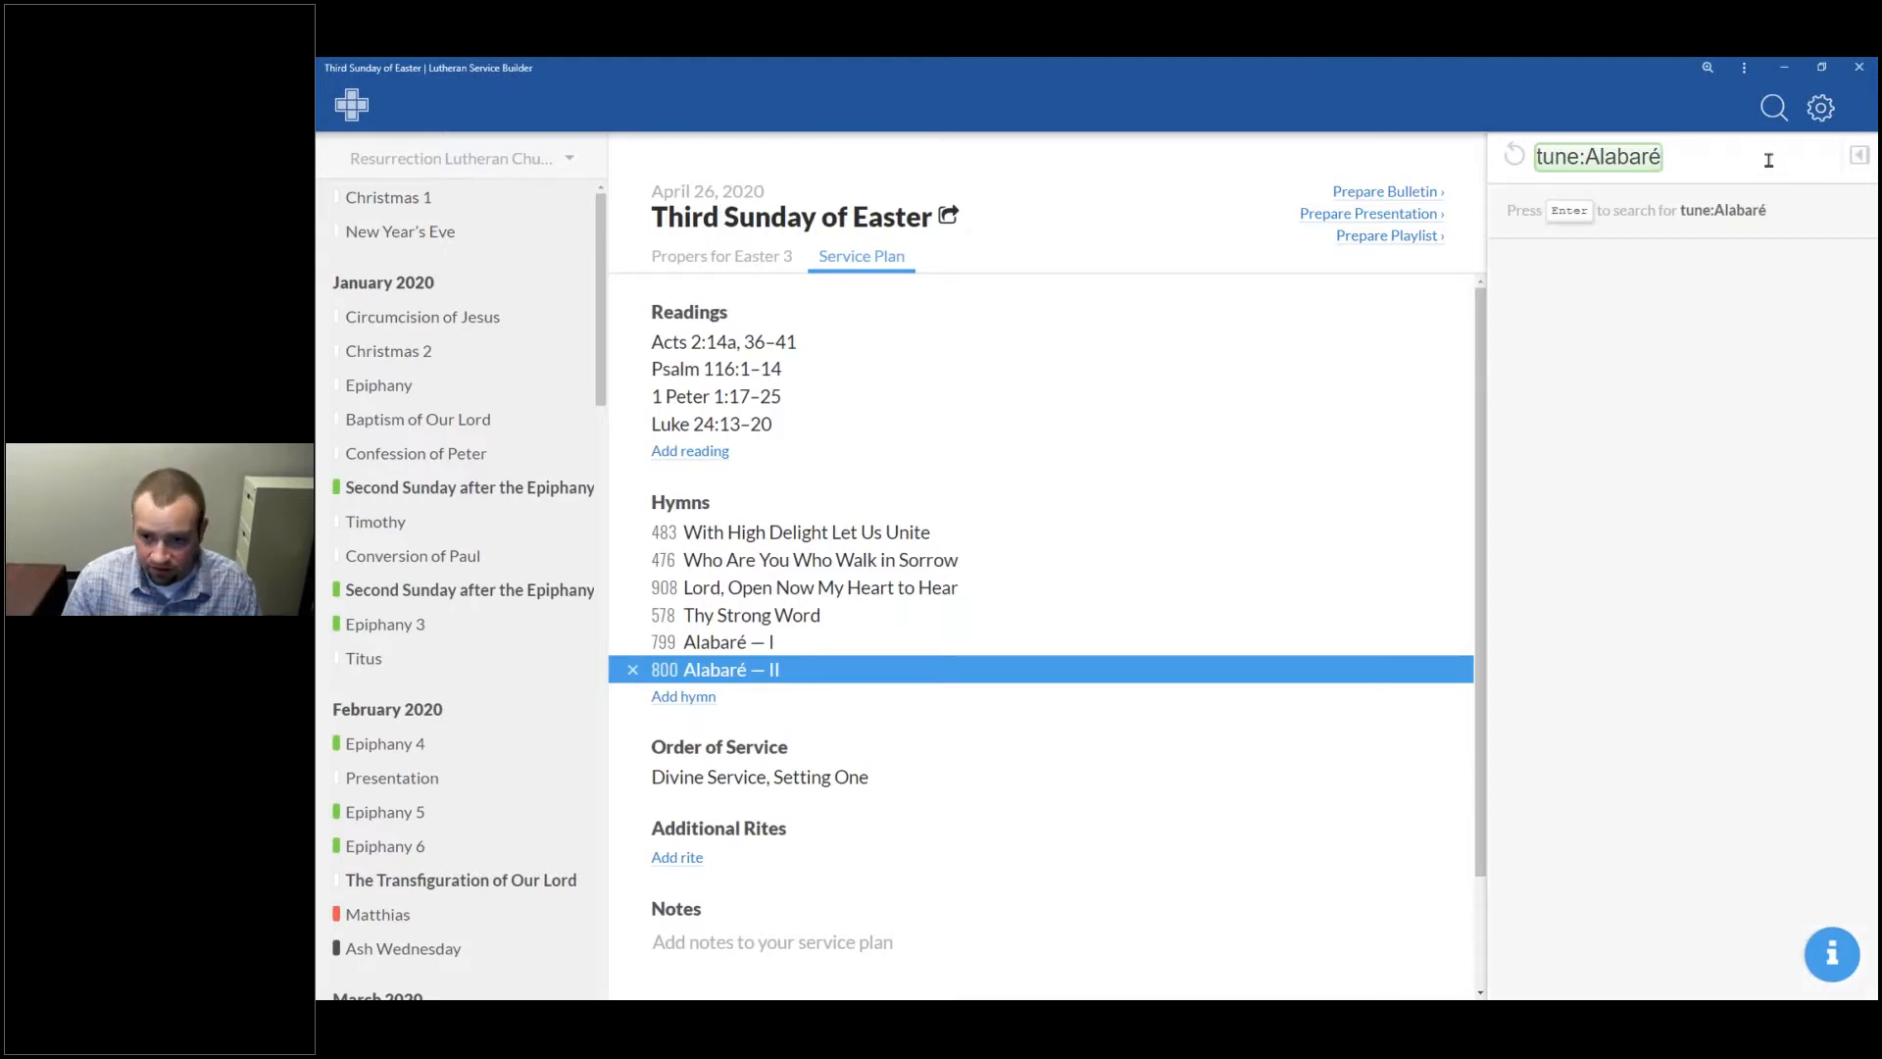
pyautogui.press('BackSpace')
pyautogui.press('BackSpace')
pyautogui.hotkey('ctrl', 'a')
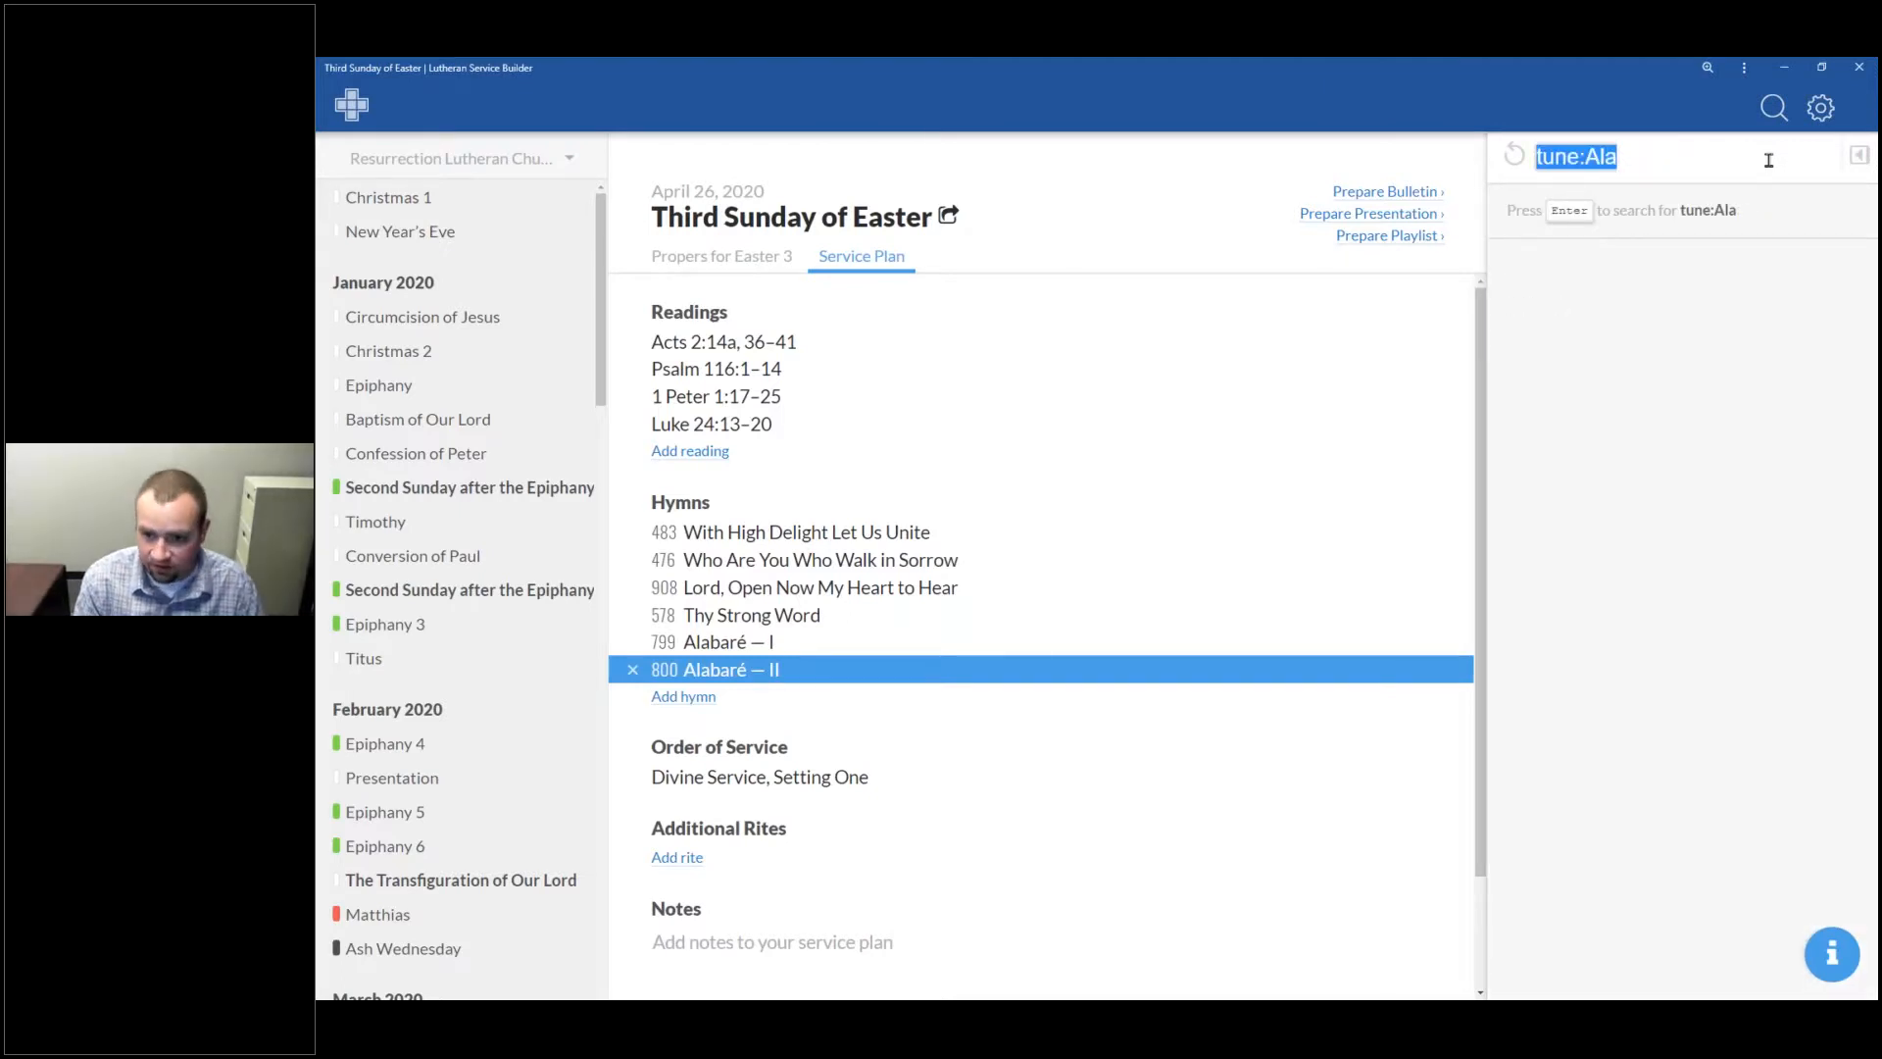
pyautogui.write('t')
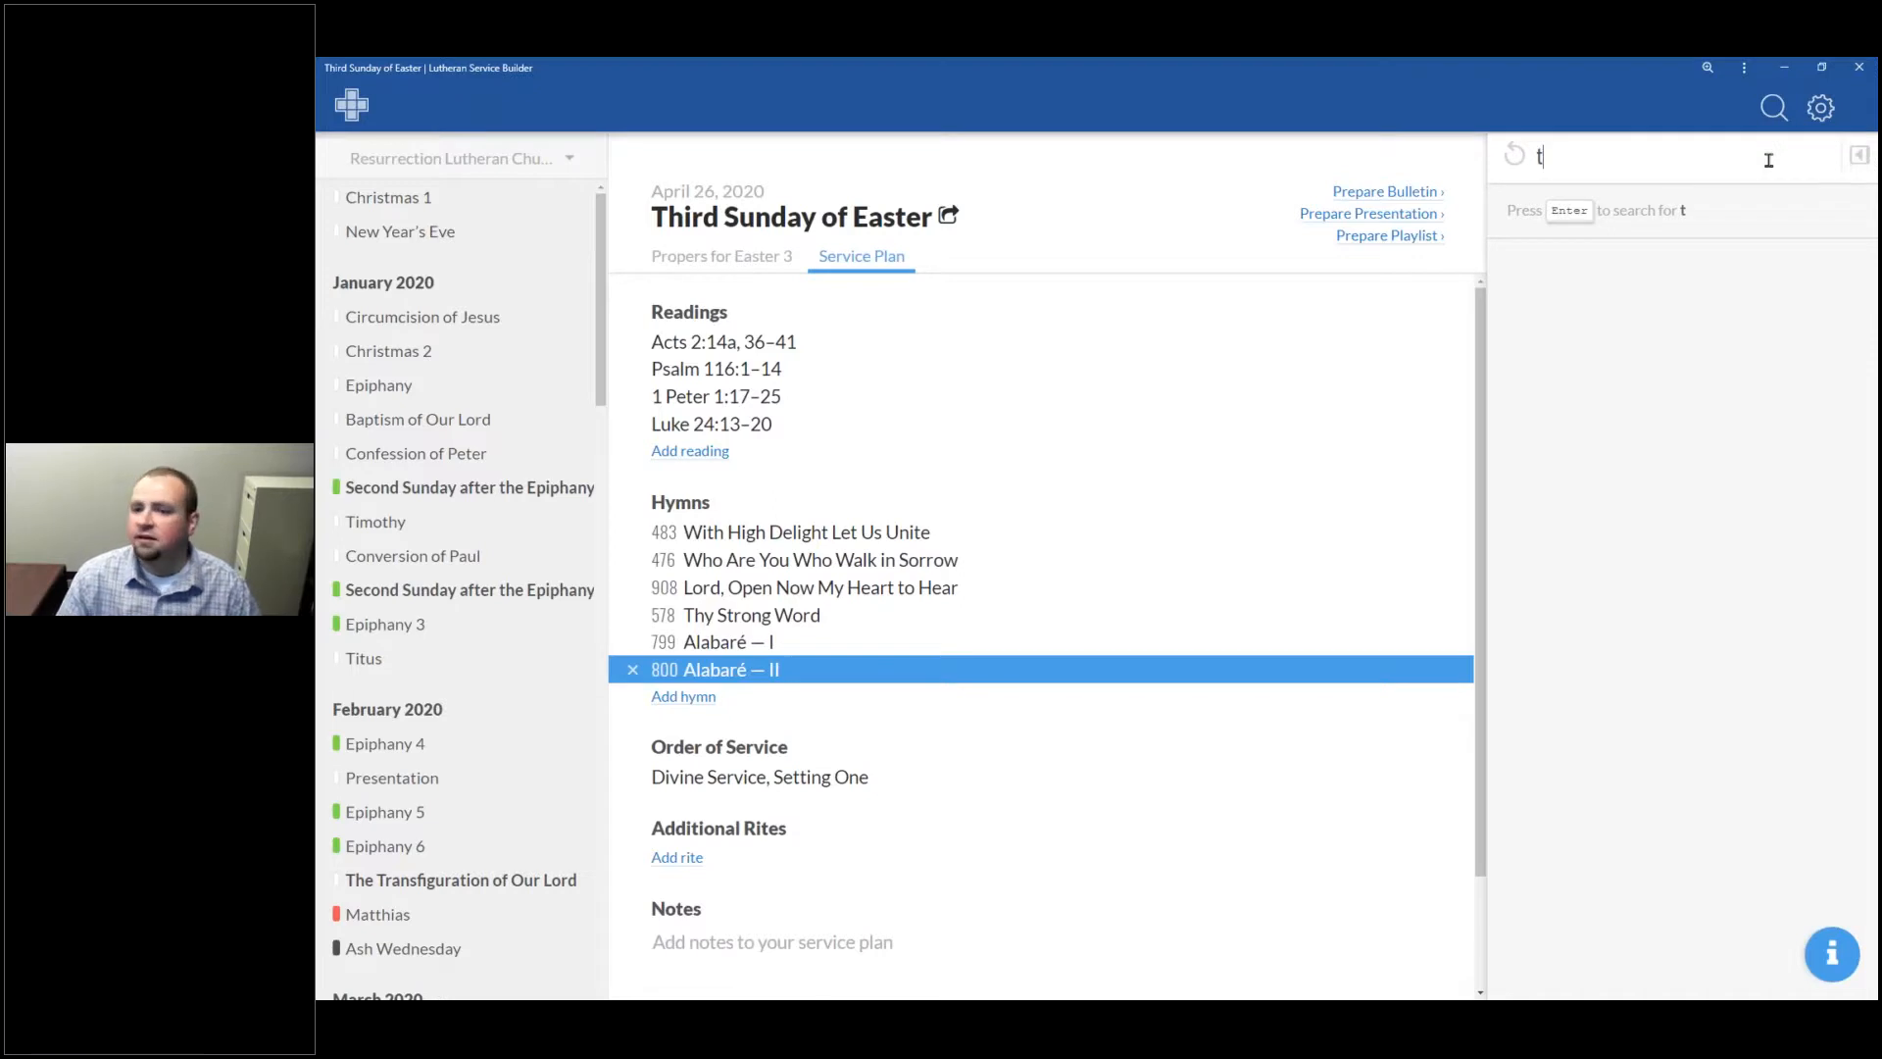
pyautogui.write('opic:')
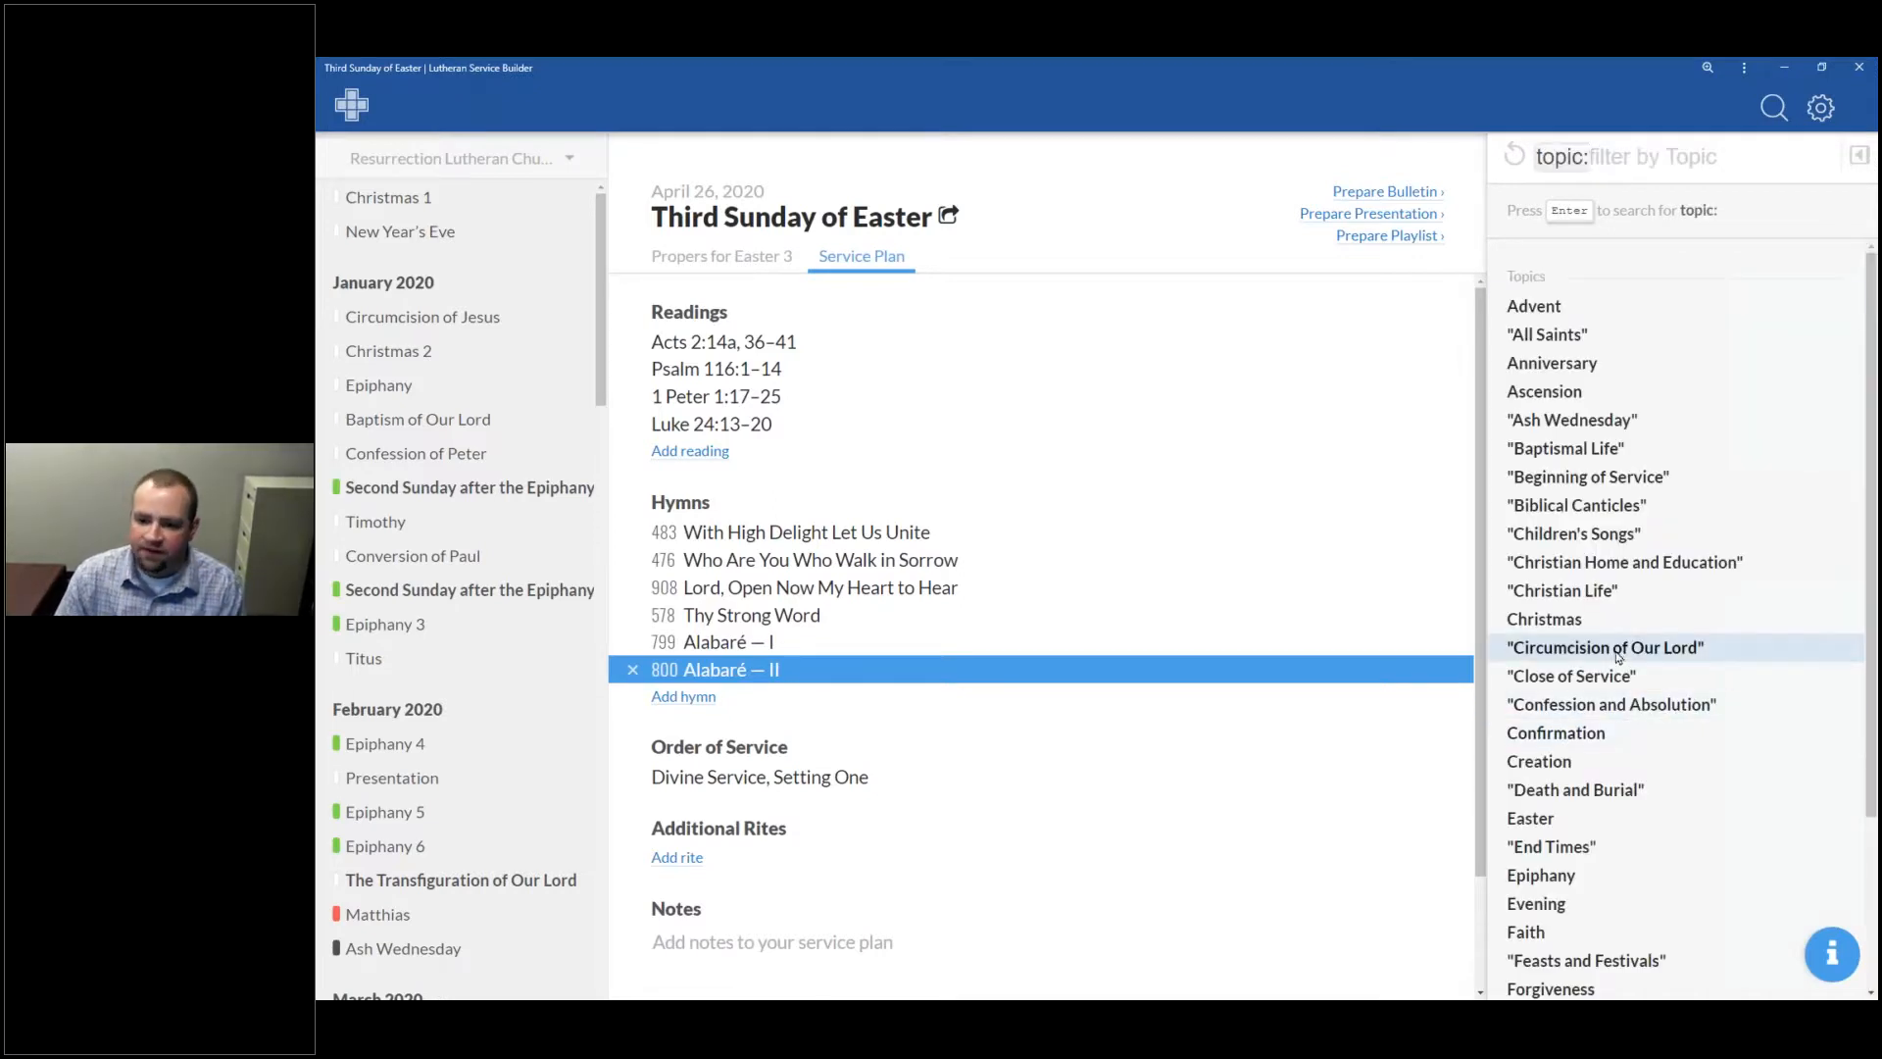
pyautogui.scroll(-1, 1602, 594)
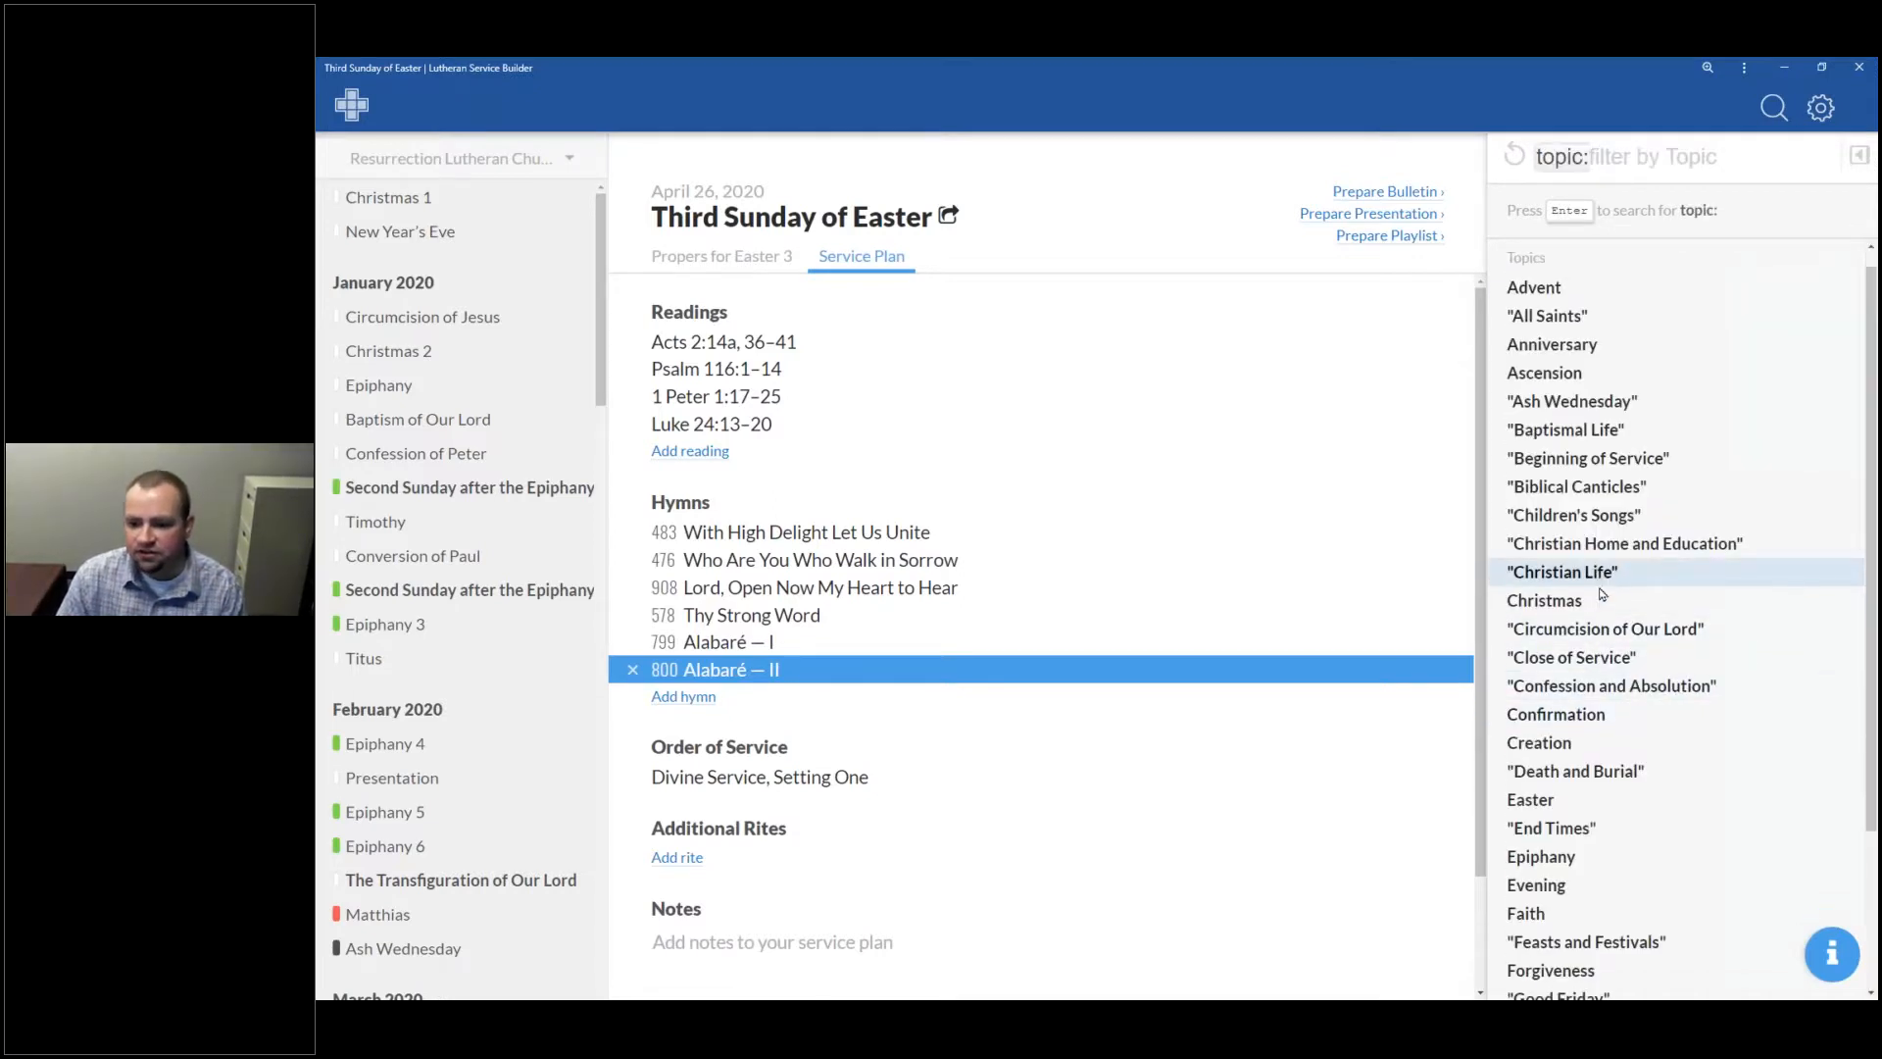
pyautogui.scroll(-2, 1601, 617)
pyautogui.scroll(-2, 1657, 652)
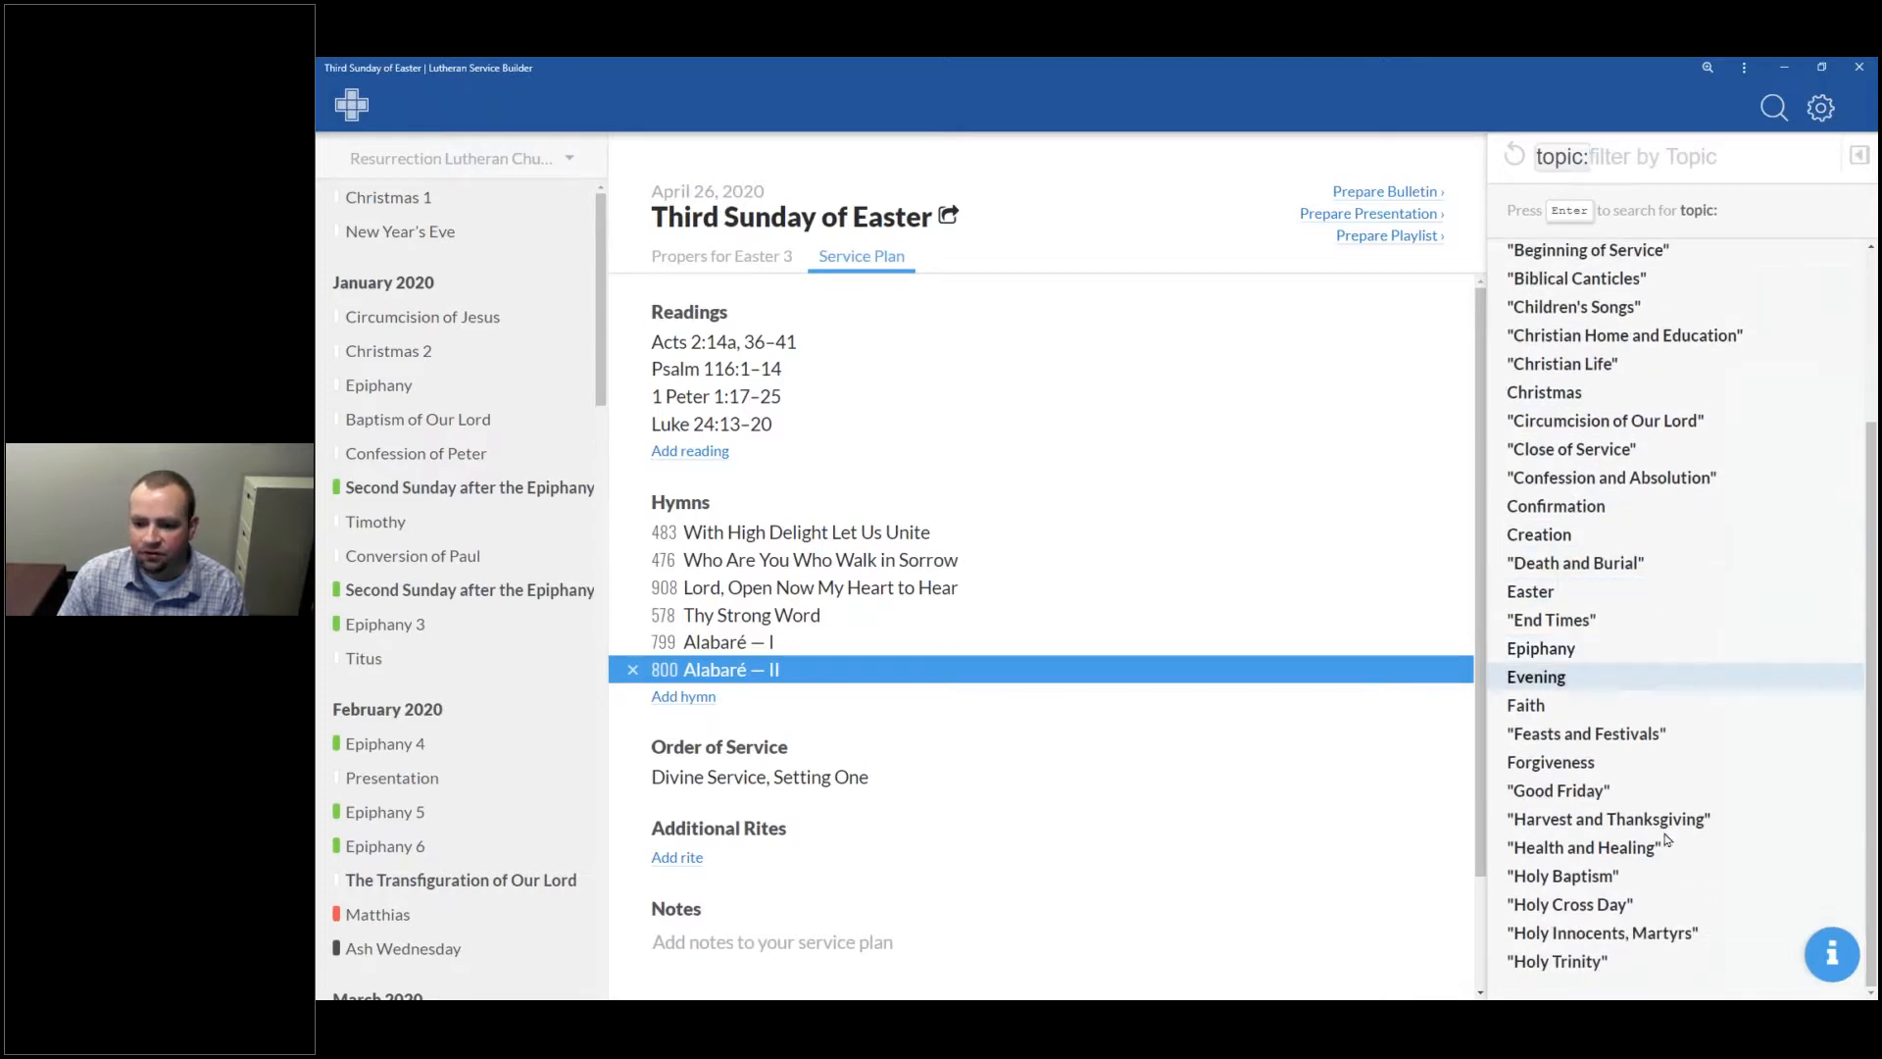
pyautogui.scroll(5, 1656, 931)
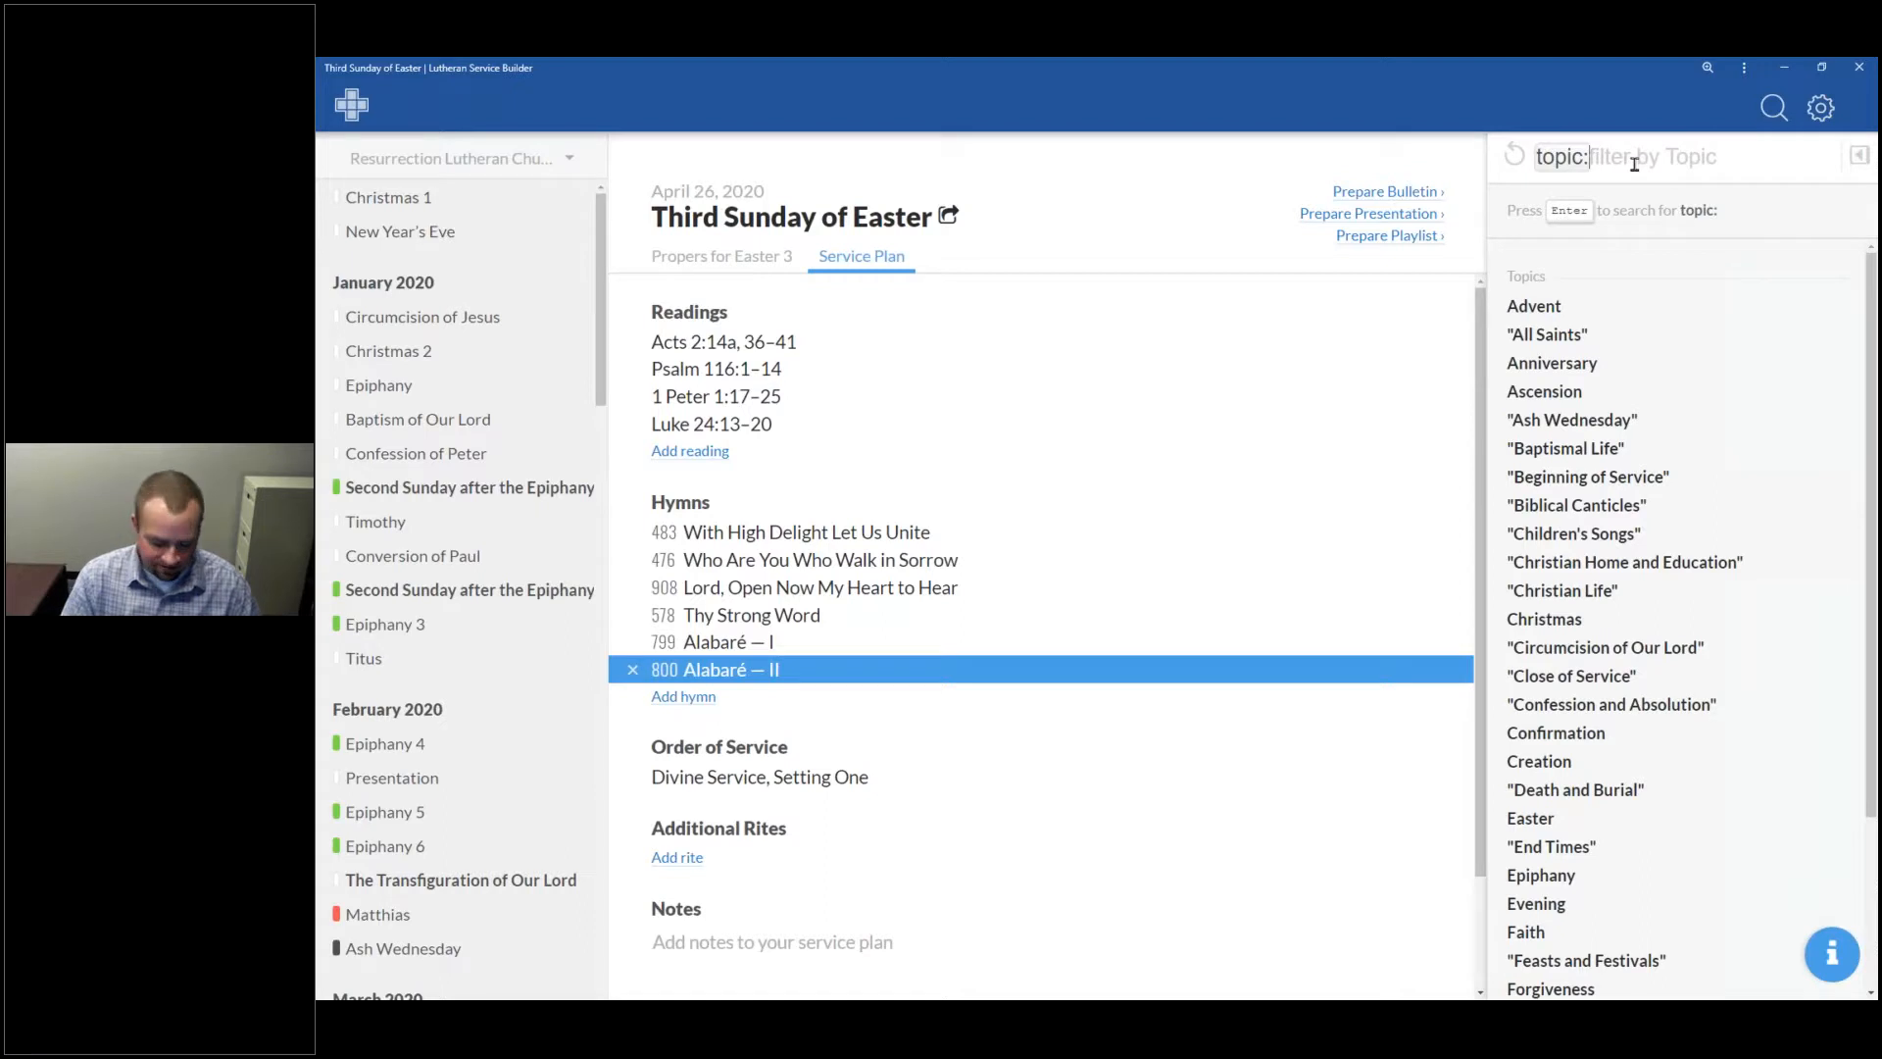
# Step: Try the Re, Read and Depar topics, then Clos, and clear back to suggested hymns
pyautogui.write('Re')
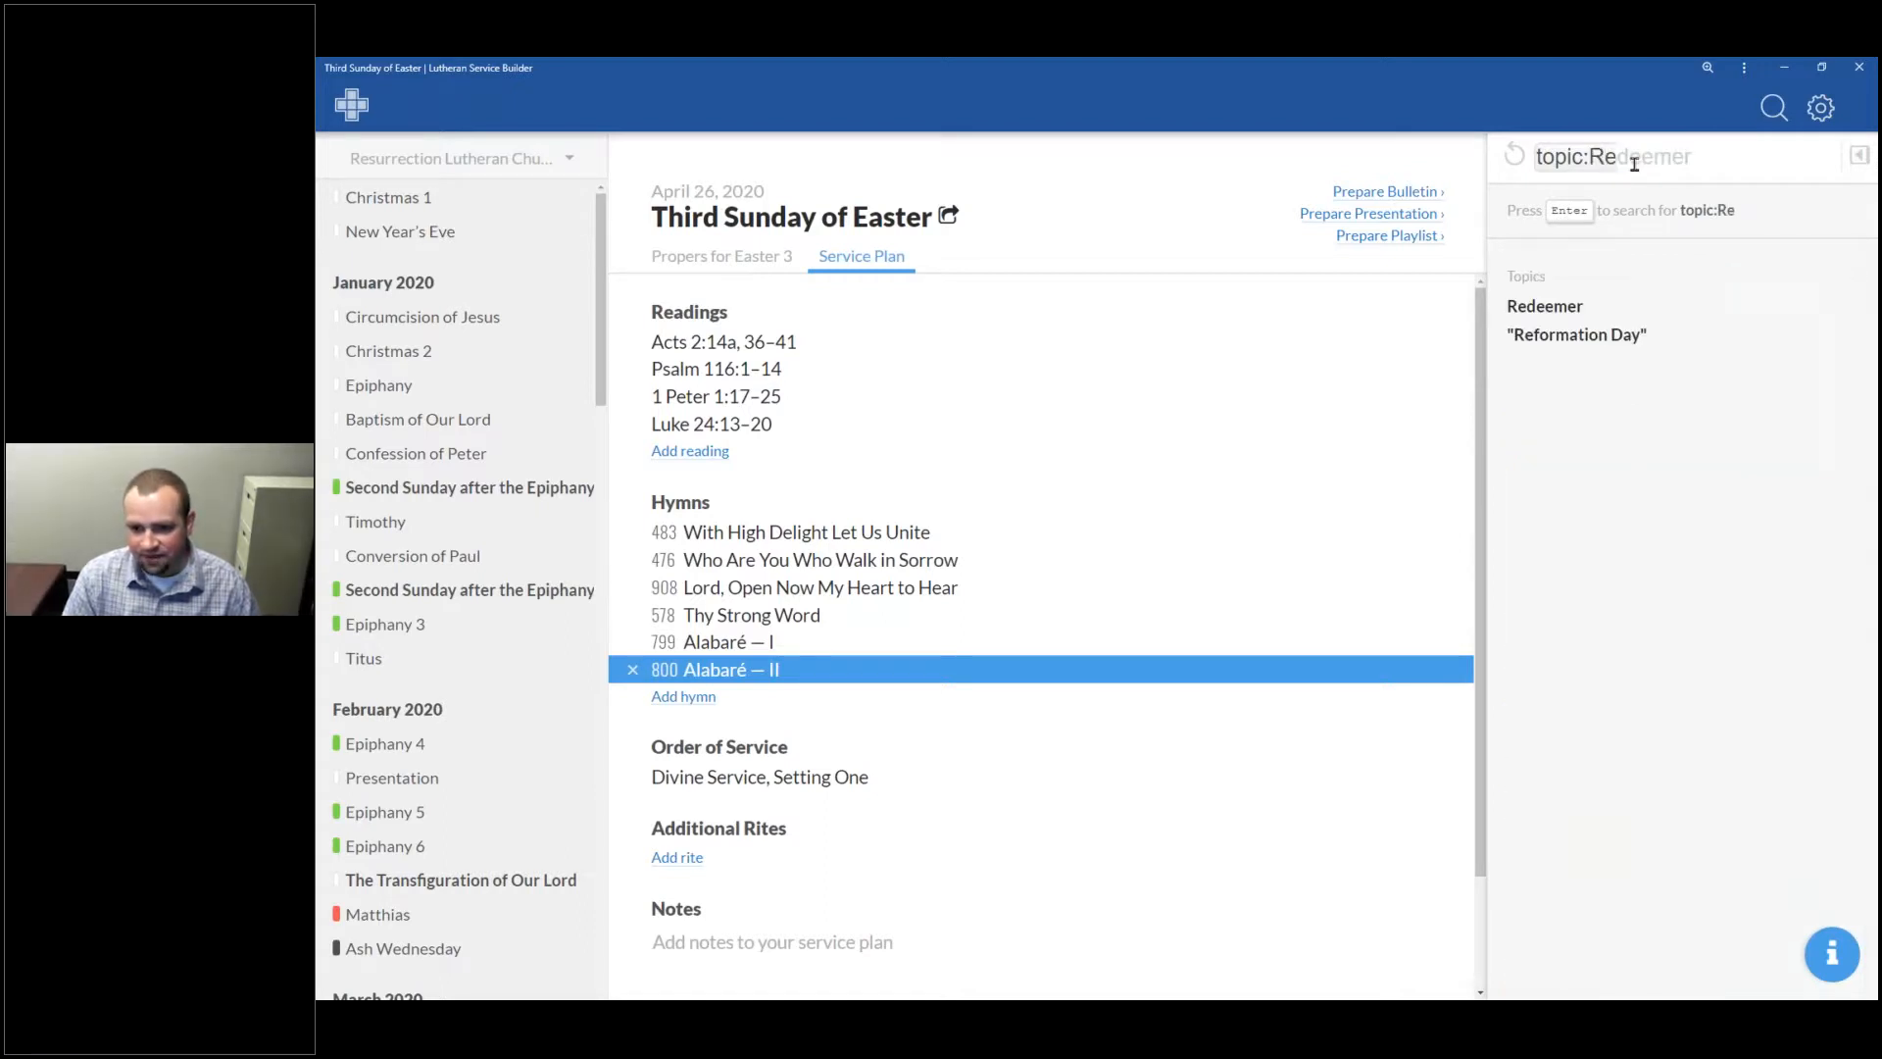
pyautogui.press('BackSpace')
pyautogui.press('BackSpace')
pyautogui.write('Read')
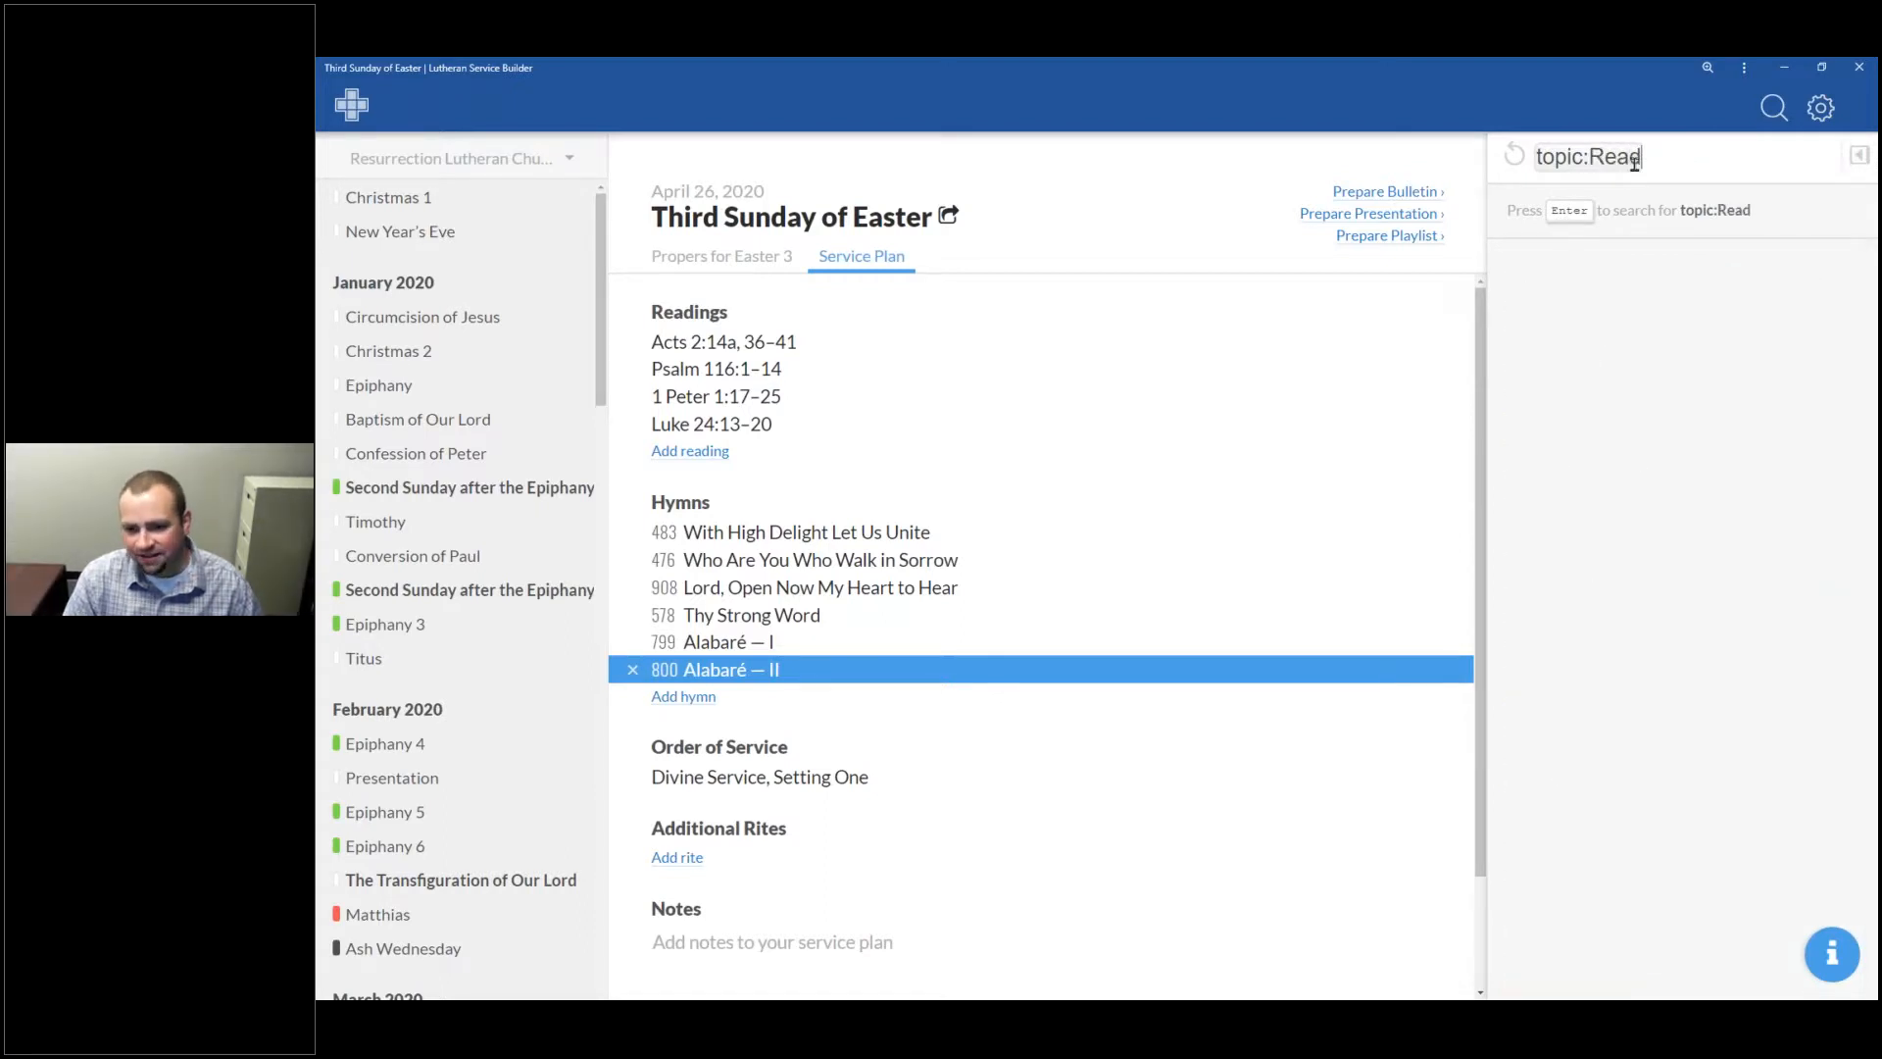
pyautogui.press('BackSpace')
pyautogui.press('BackSpace')
pyautogui.press('BackSpace')
pyautogui.press('BackSpace')
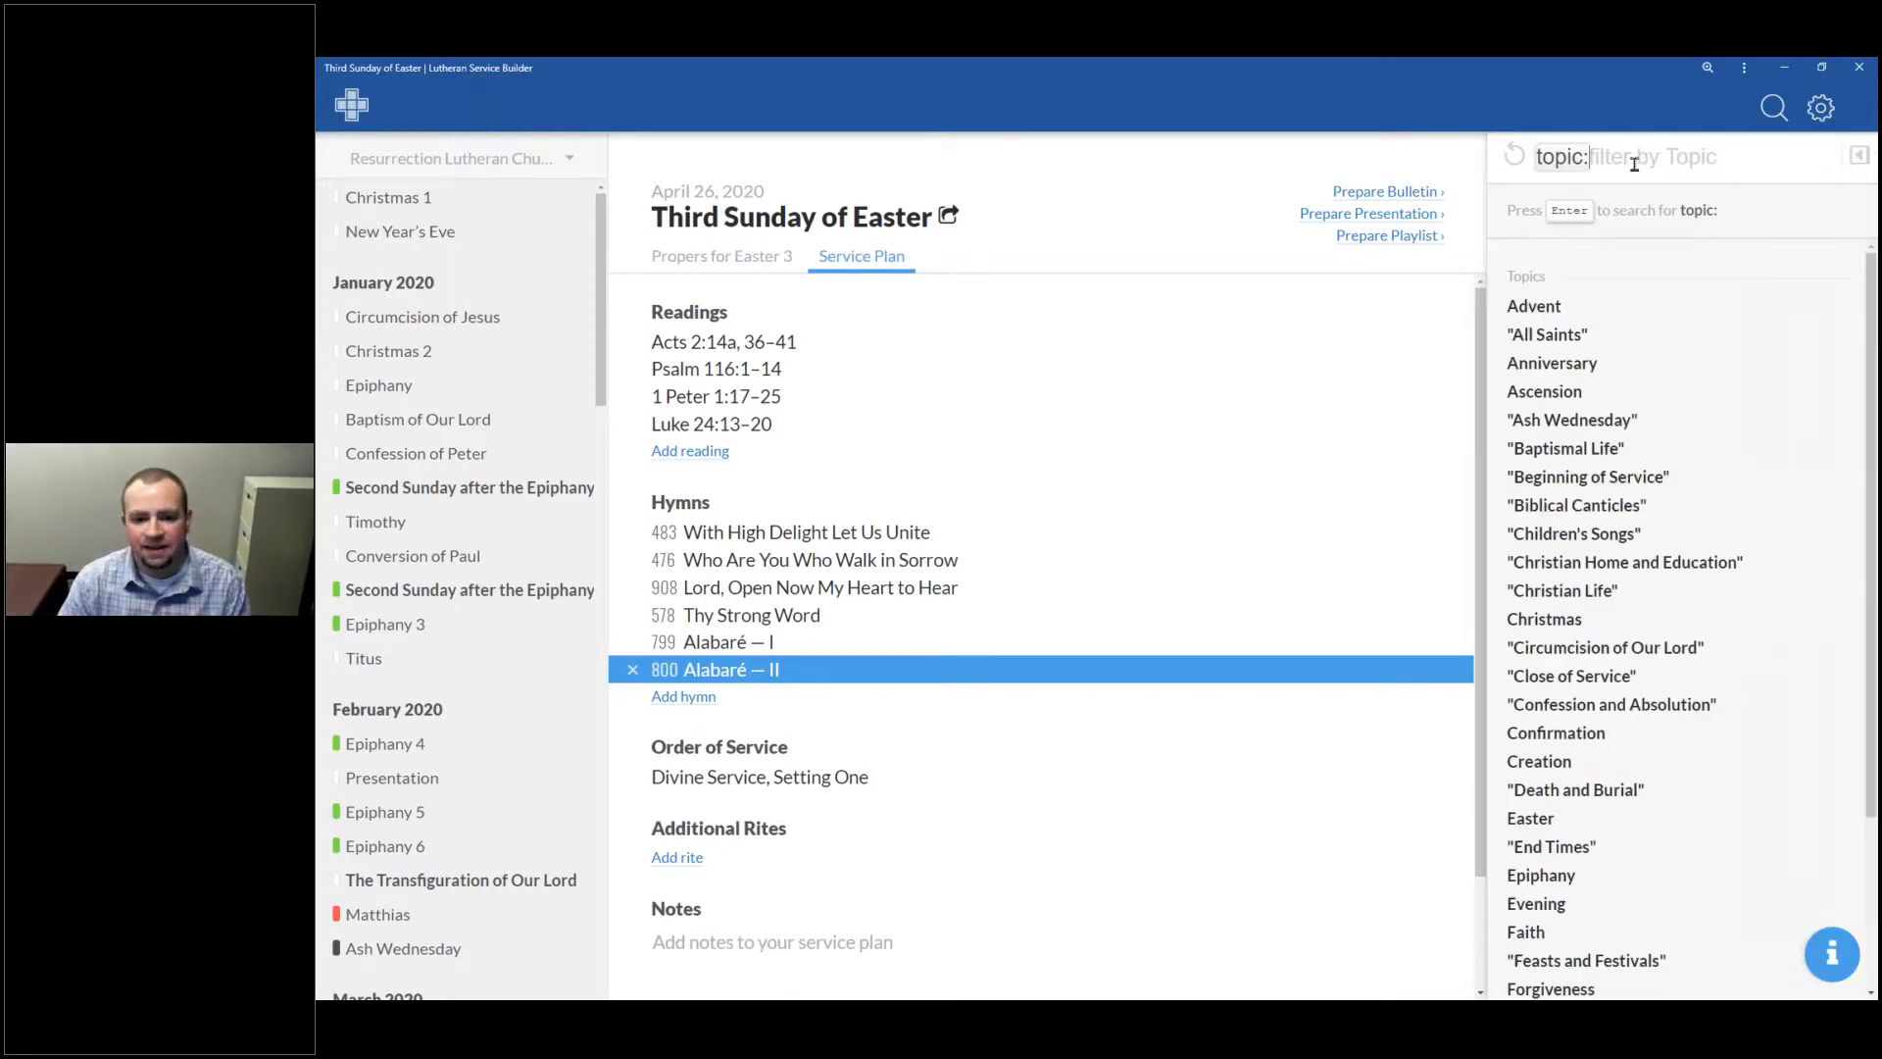
pyautogui.write('Depar')
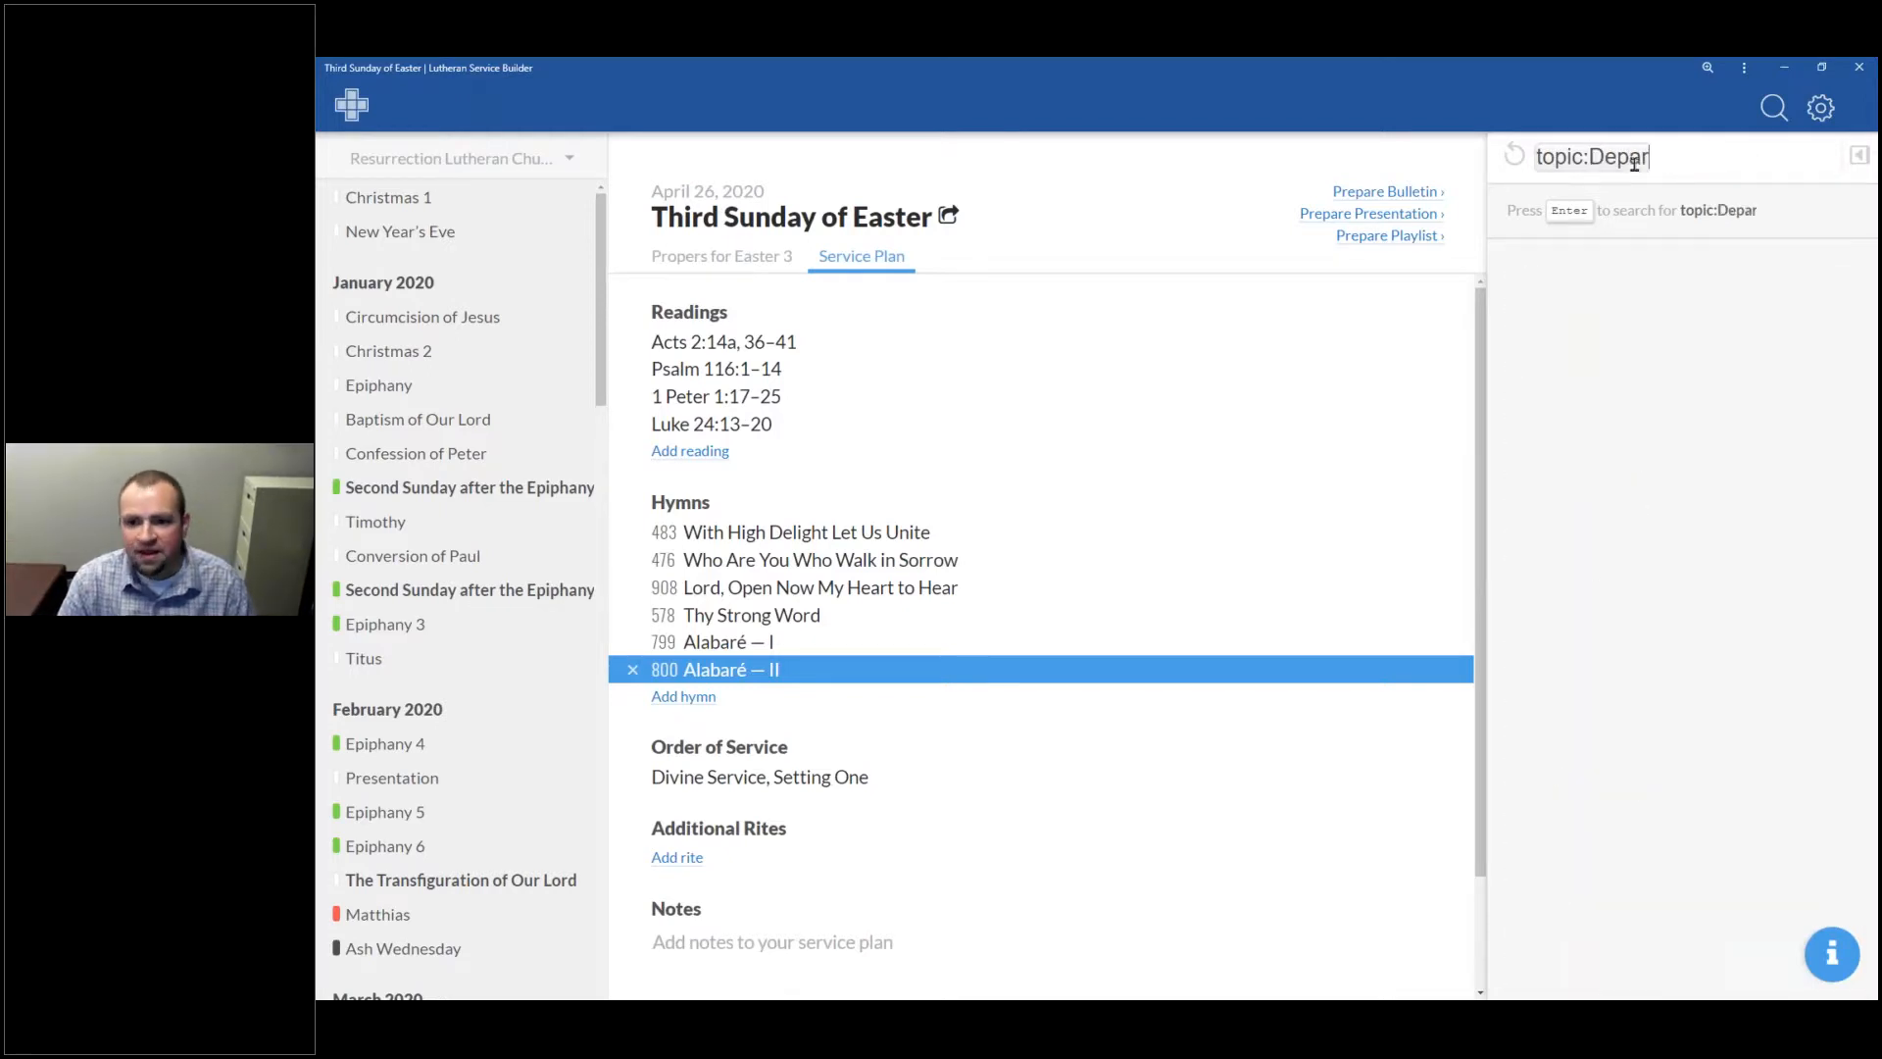
pyautogui.press('BackSpace')
pyautogui.press('BackSpace')
pyautogui.press('BackSpace')
pyautogui.press('BackSpace')
pyautogui.press('BackSpace')
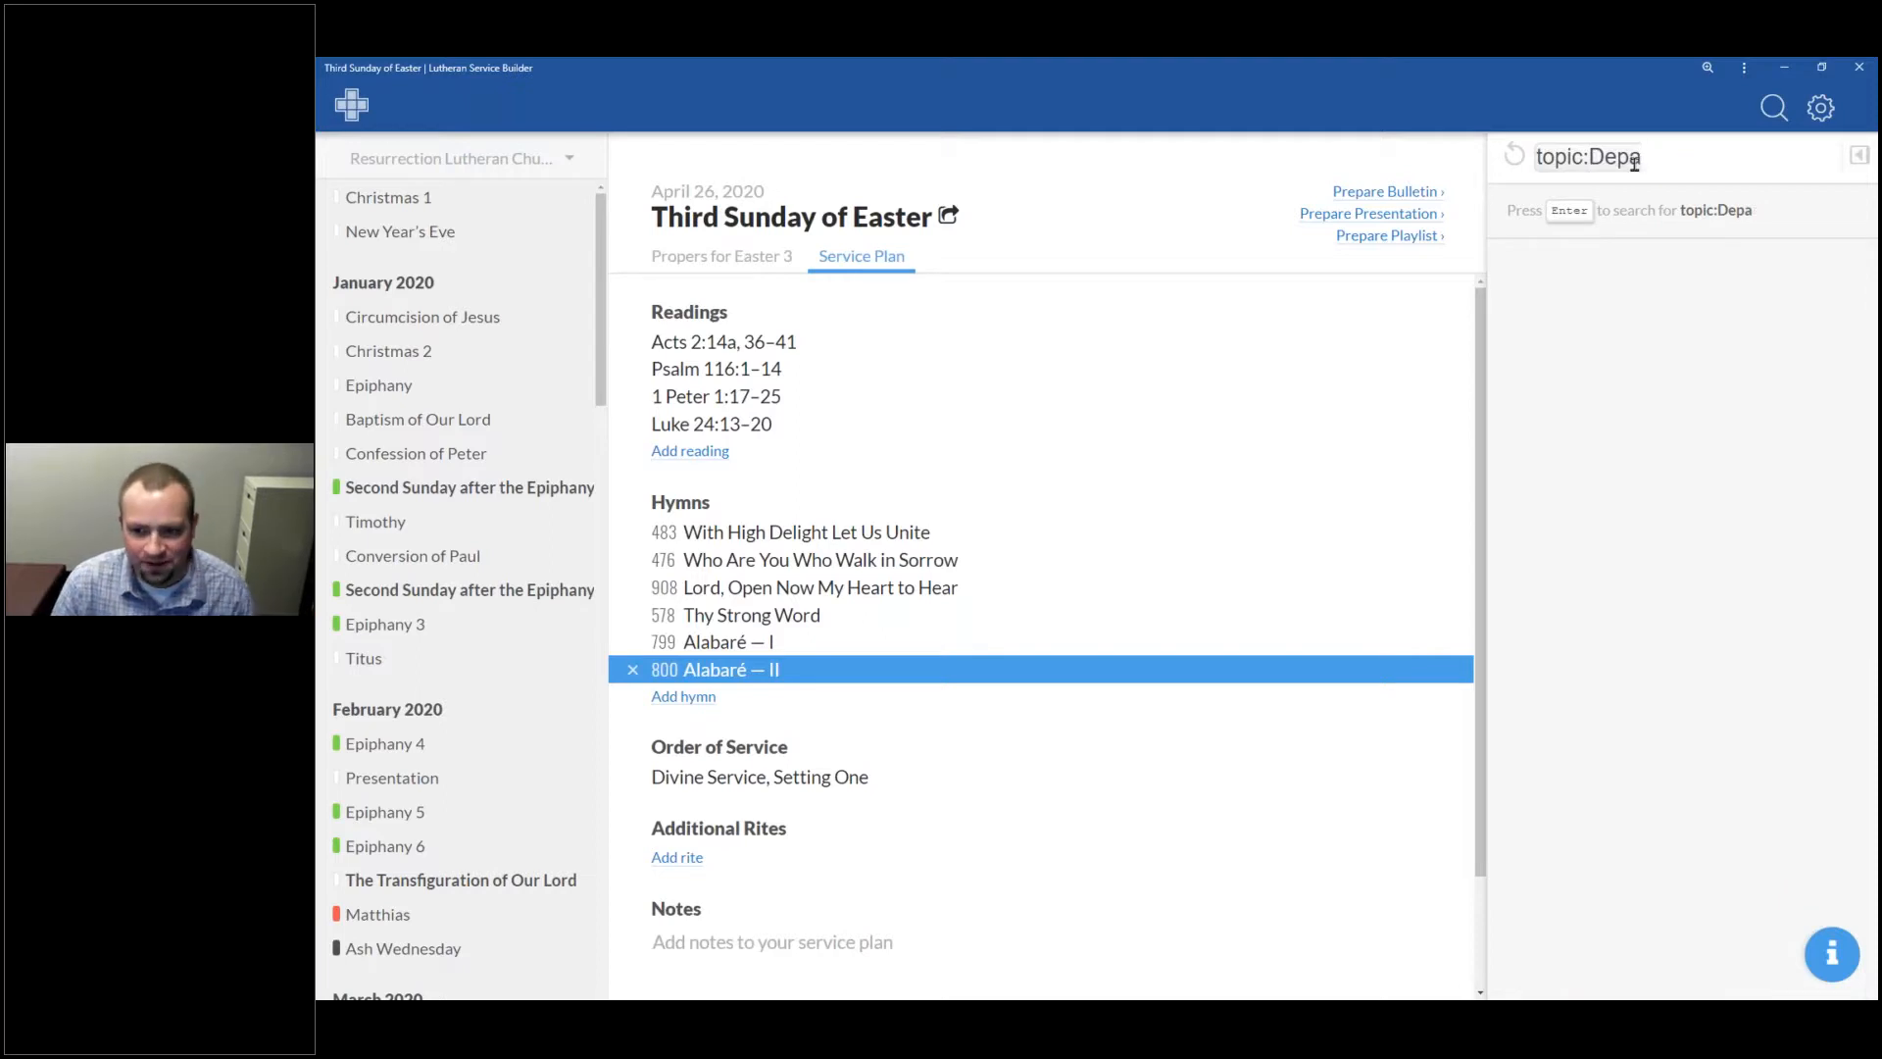
pyautogui.write('los')
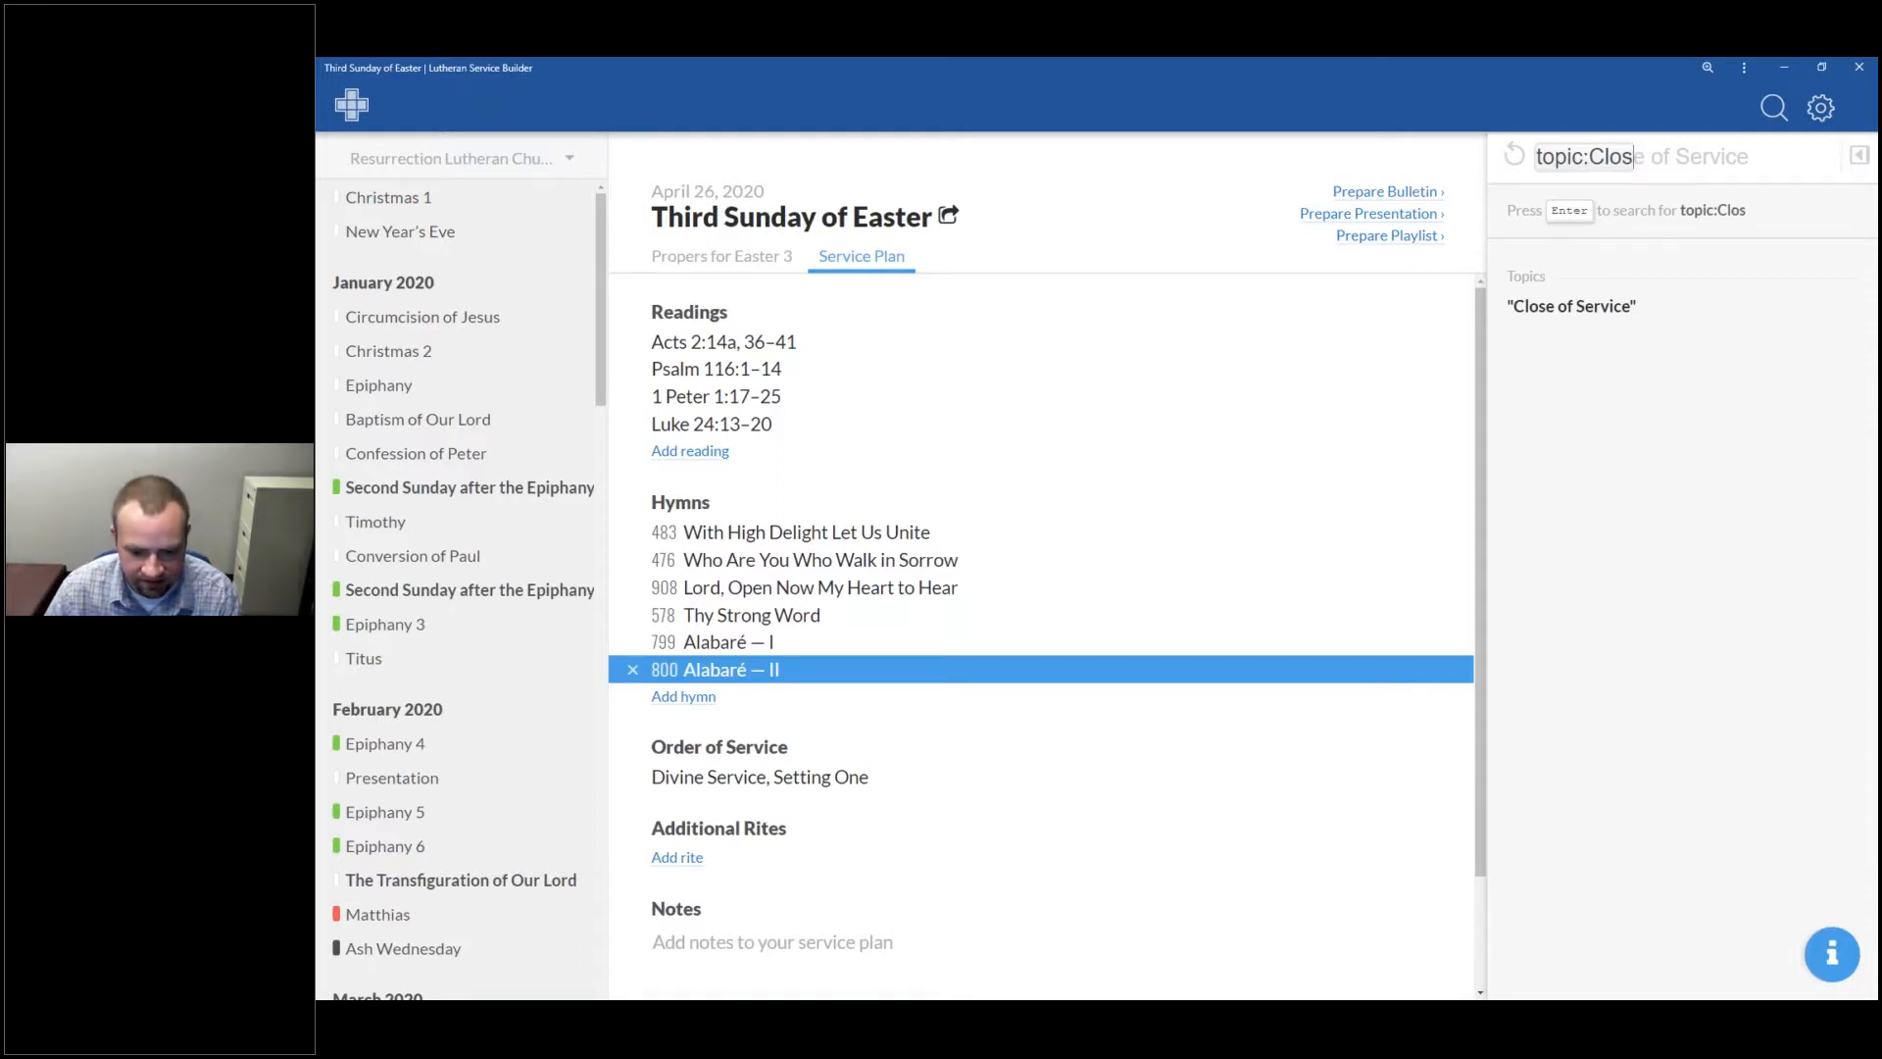
pyautogui.hotkey('alt', 'Tab')
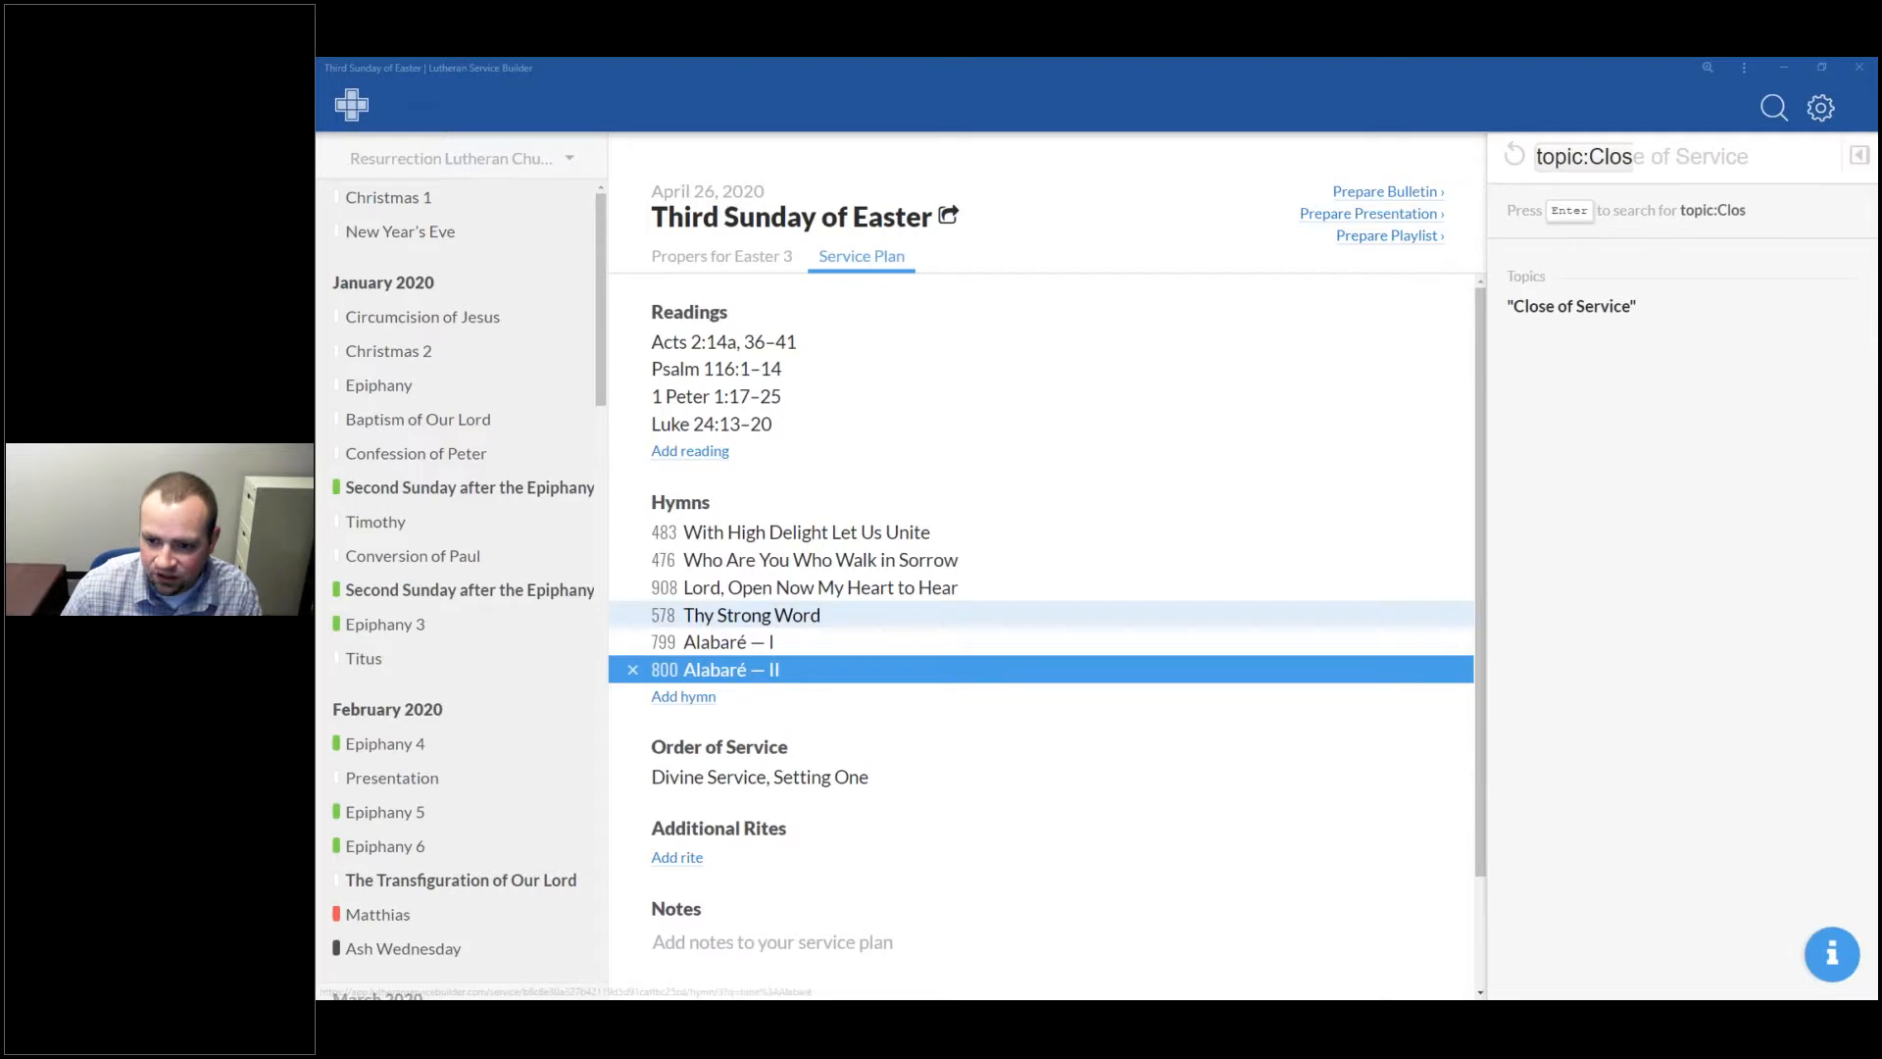
pyautogui.click(1516, 160)
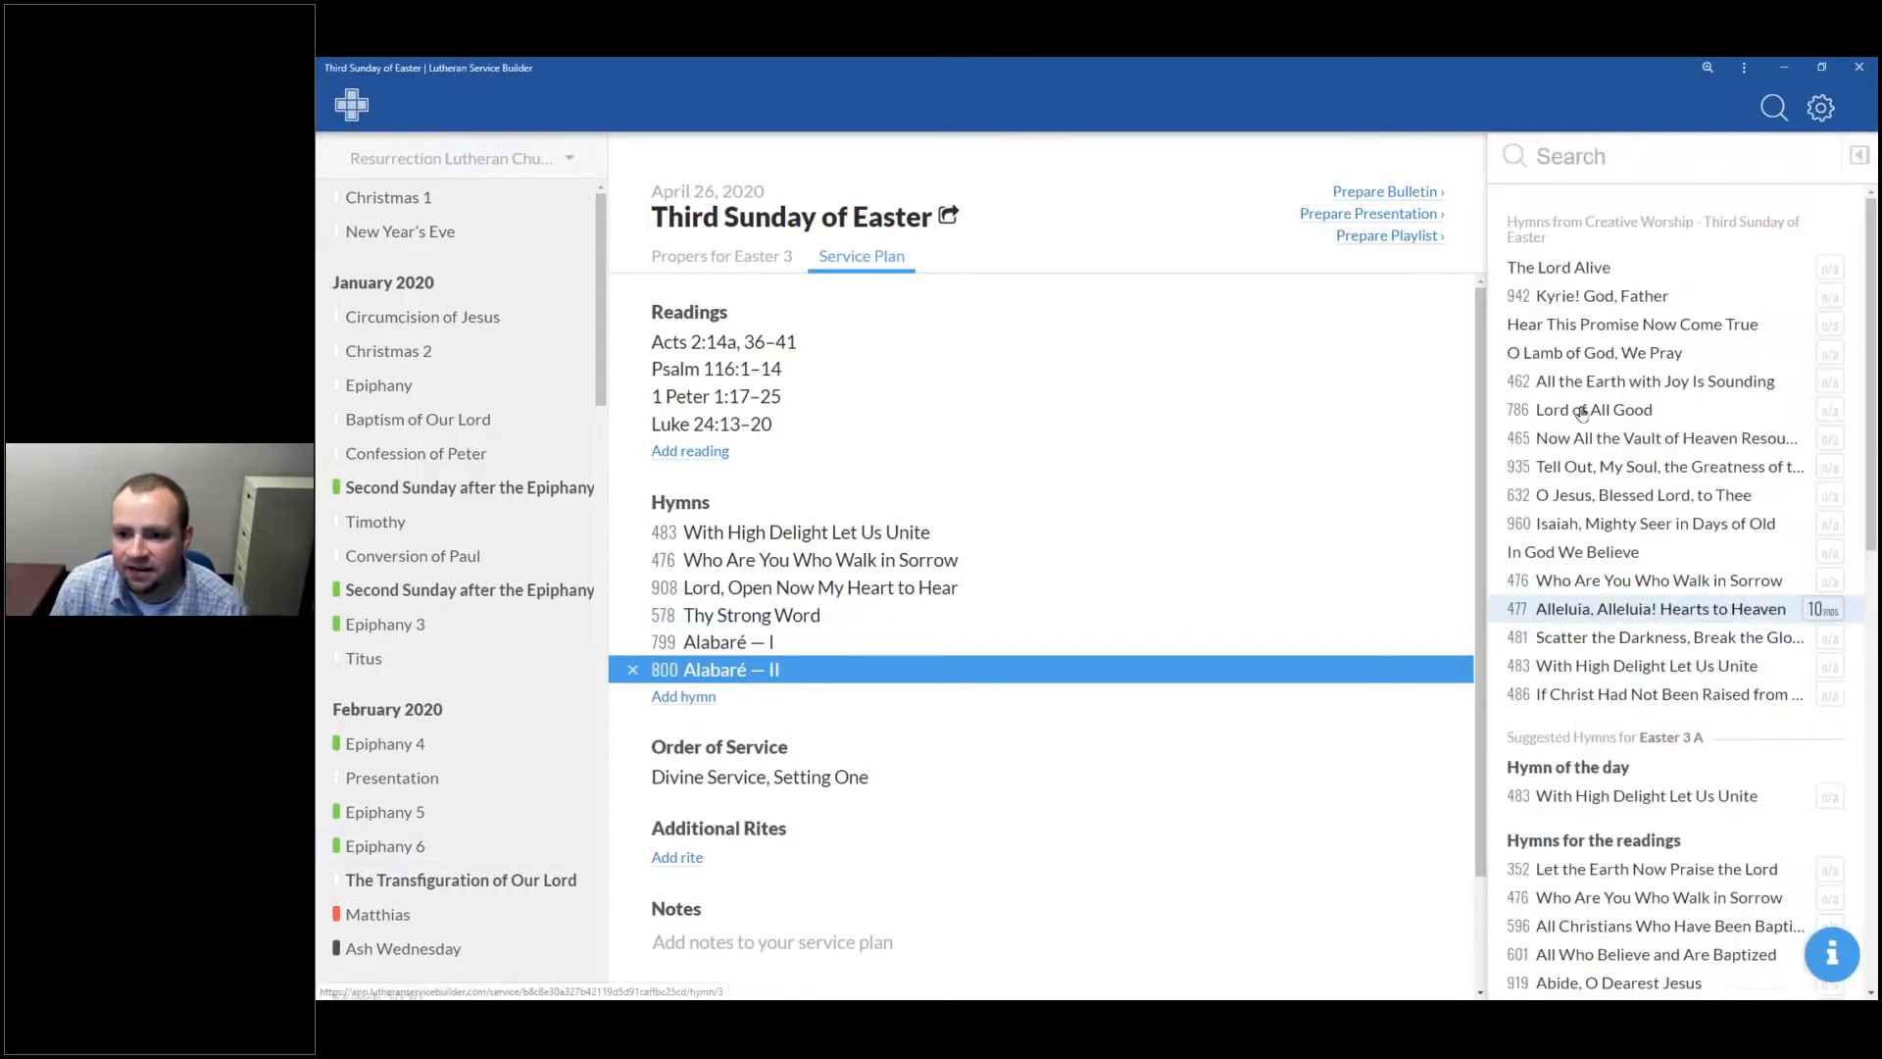
# Step: Replace 800 Alabaré — II with 942 Kyrie! God, Father and preview its text
pyautogui.click(1597, 298)
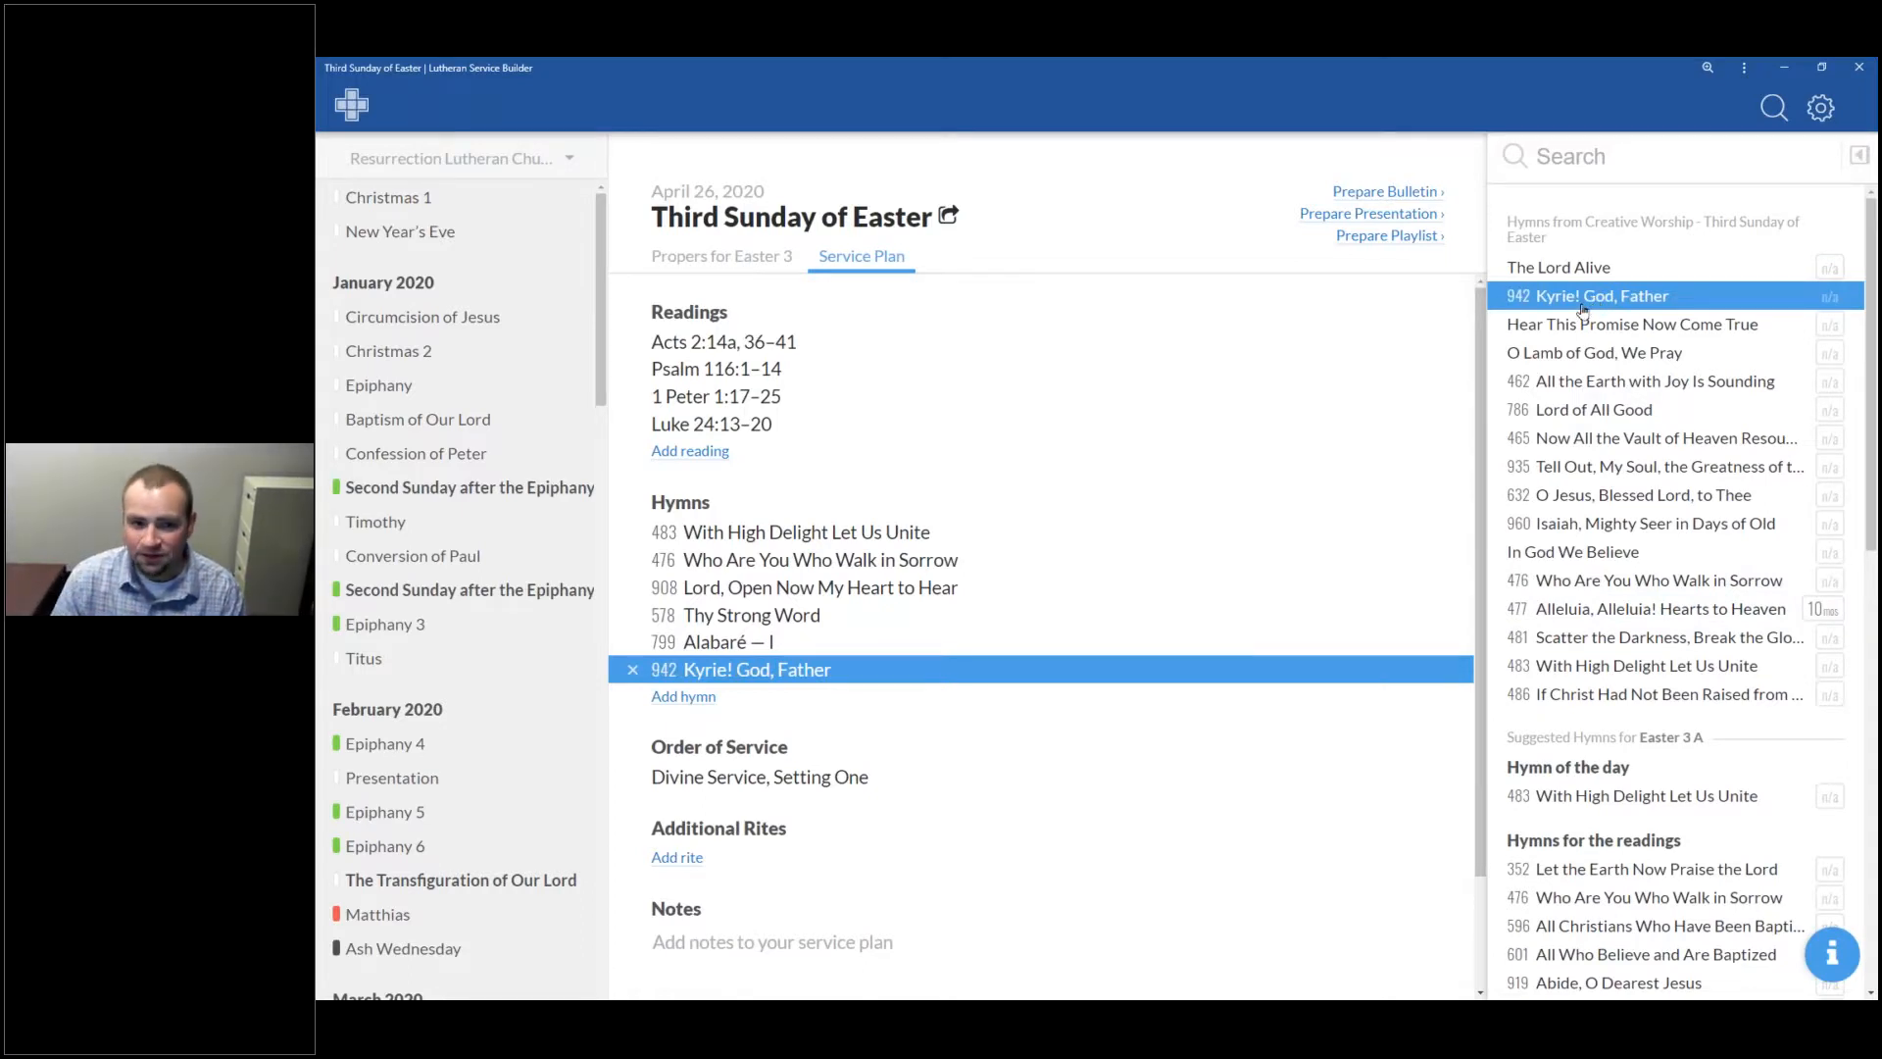
pyautogui.click(1860, 157)
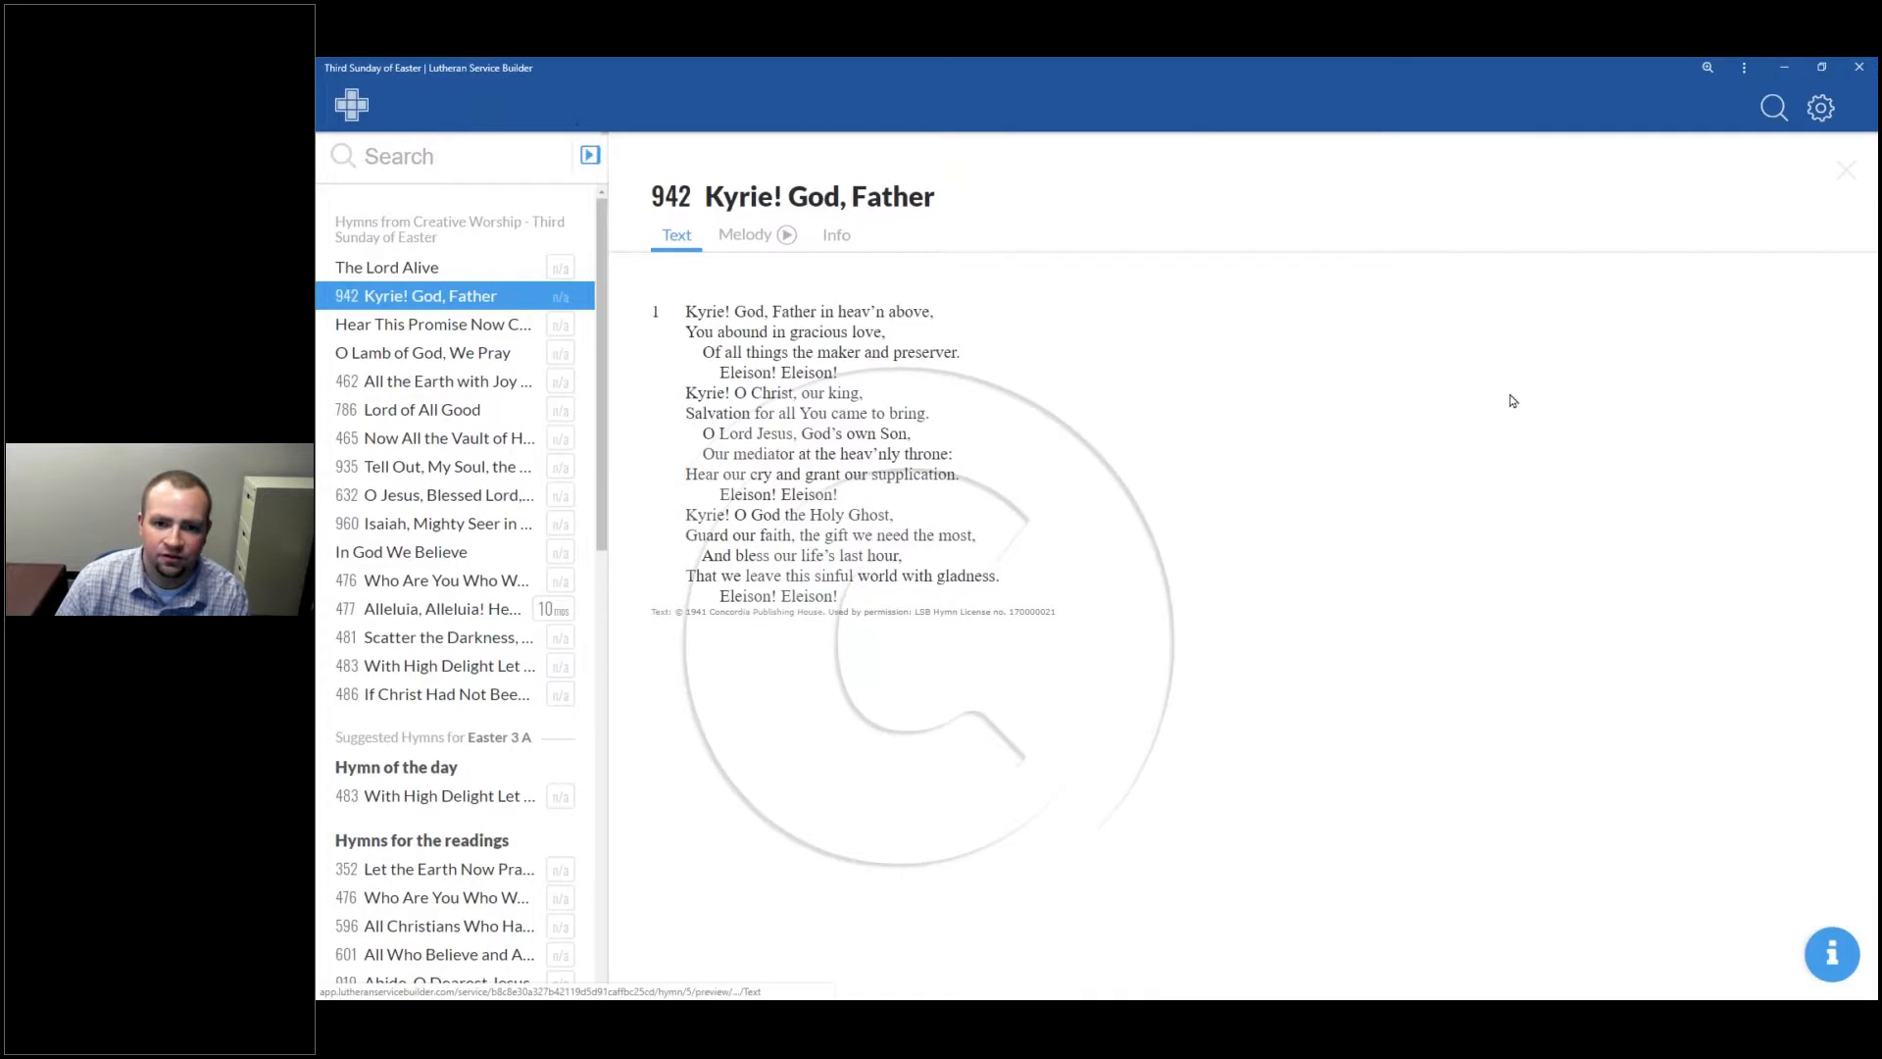
pyautogui.click(1846, 170)
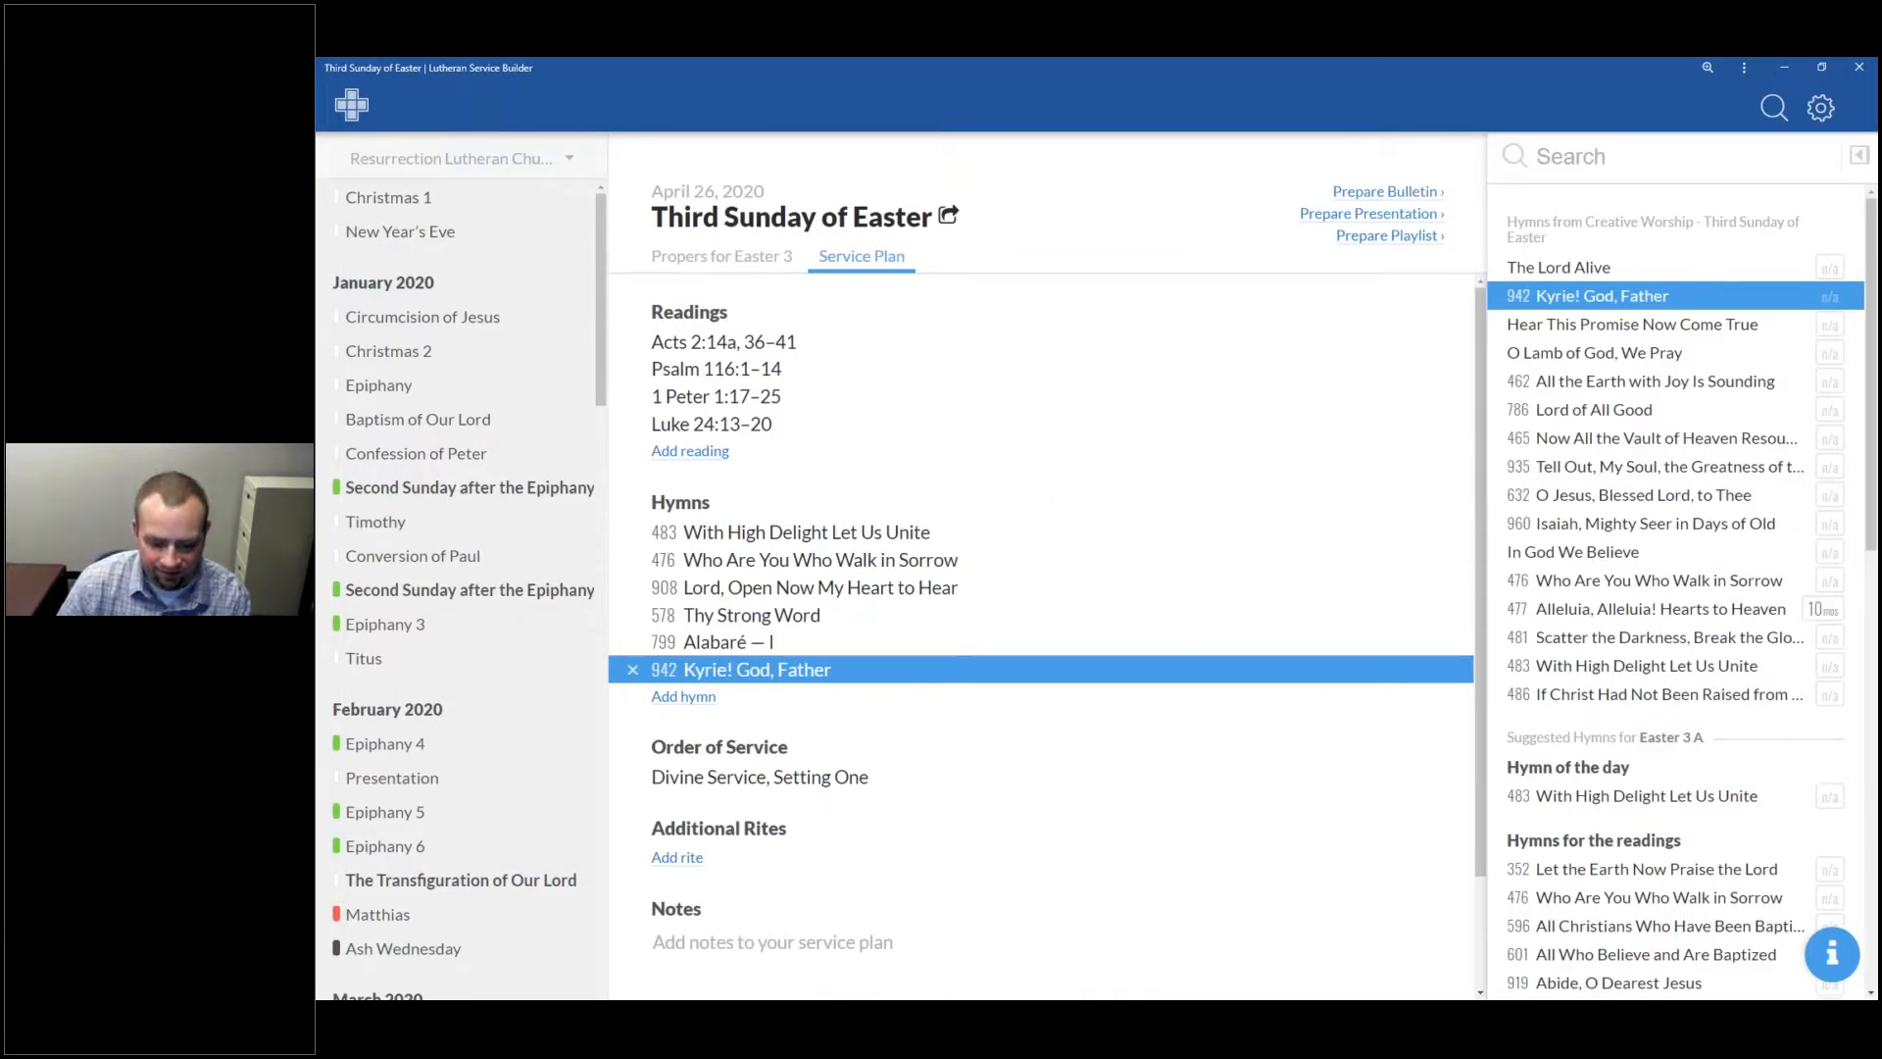
pyautogui.hotkey('alt', 'Tab')
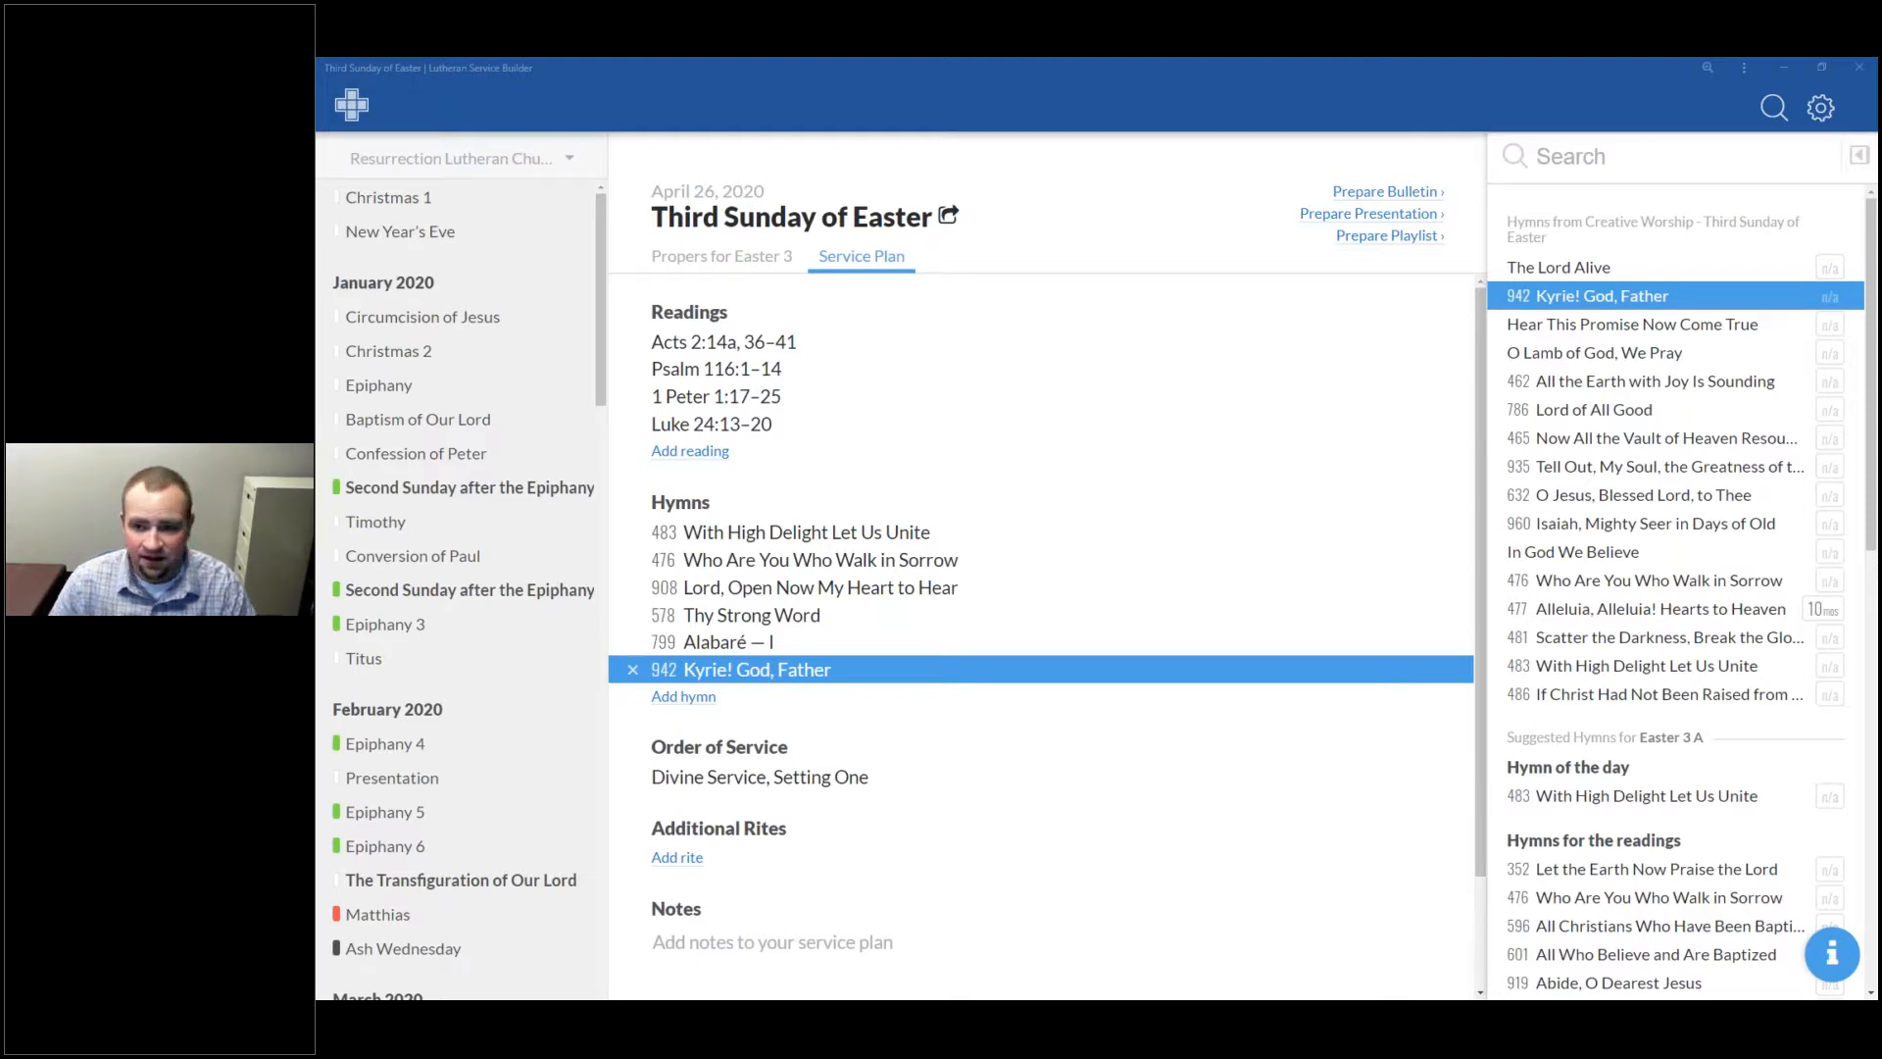
pyautogui.click(1767, 112)
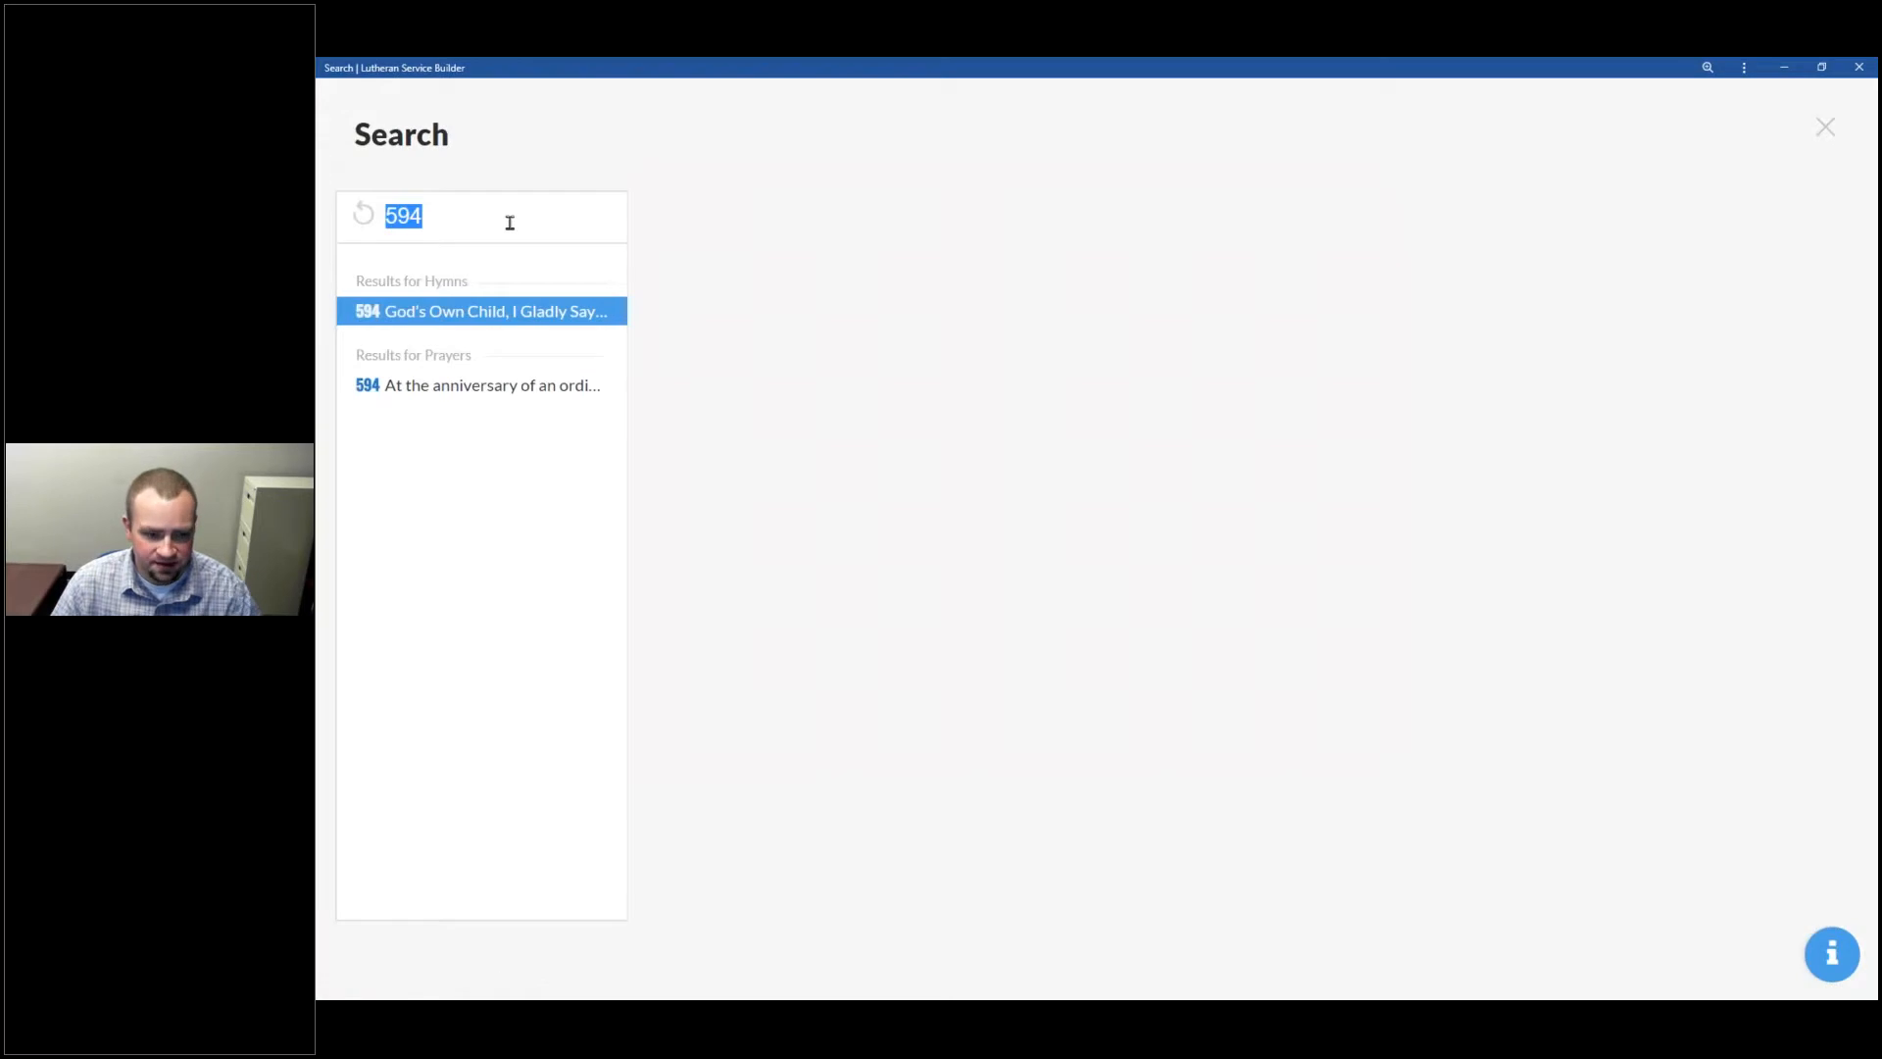
pyautogui.press('BackSpace')
pyautogui.write('P')
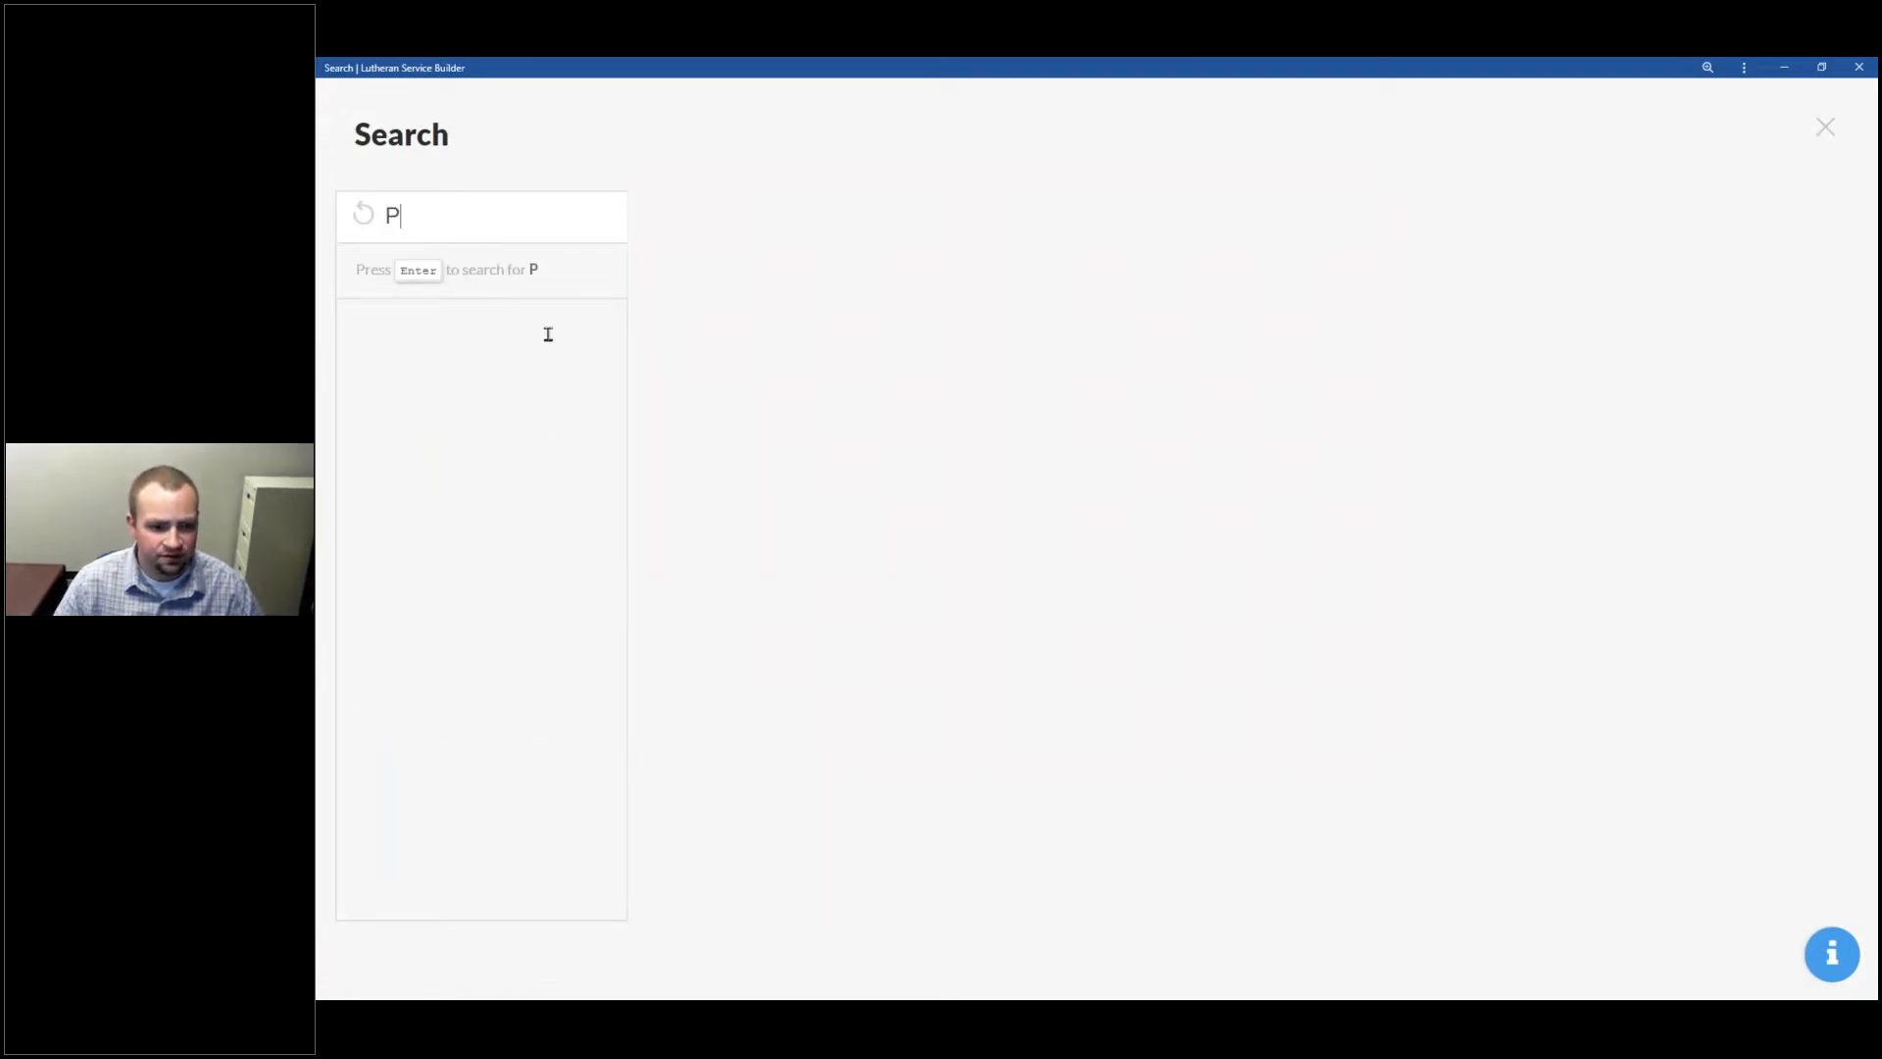
pyautogui.write('salm')
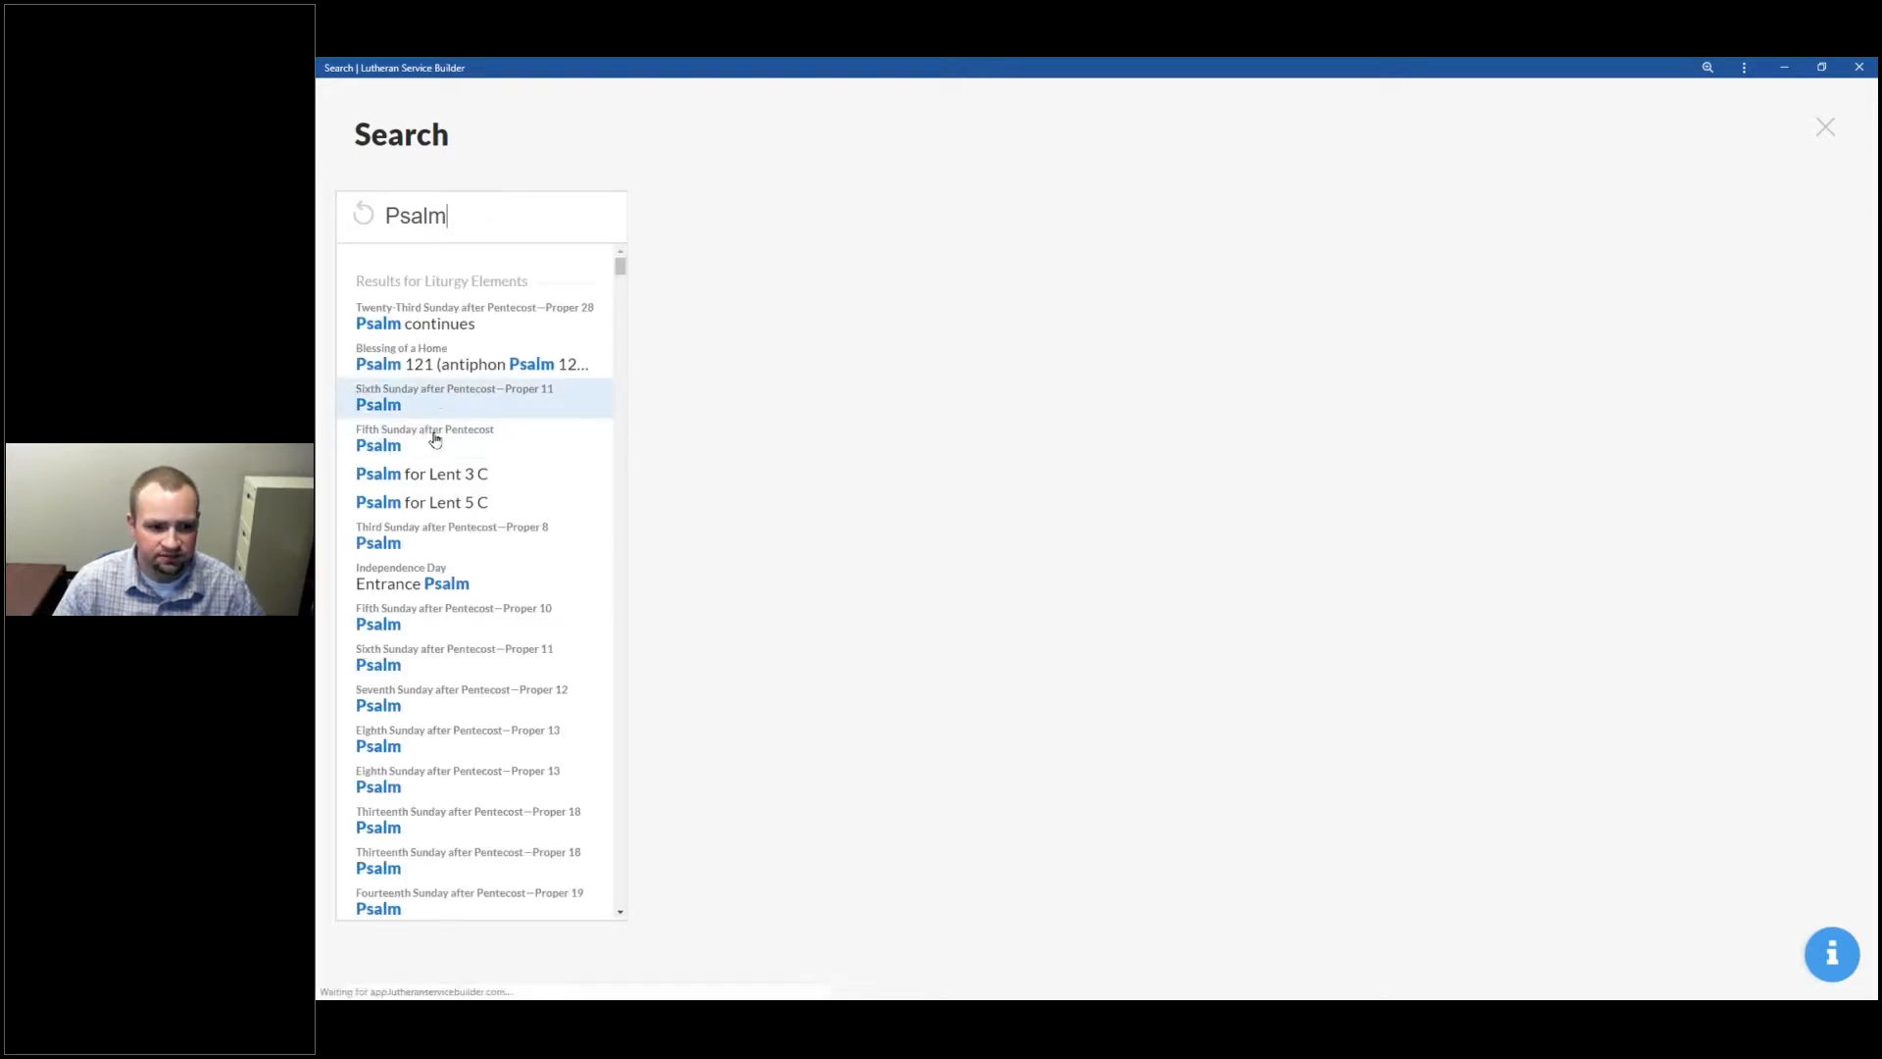
pyautogui.click(480, 412)
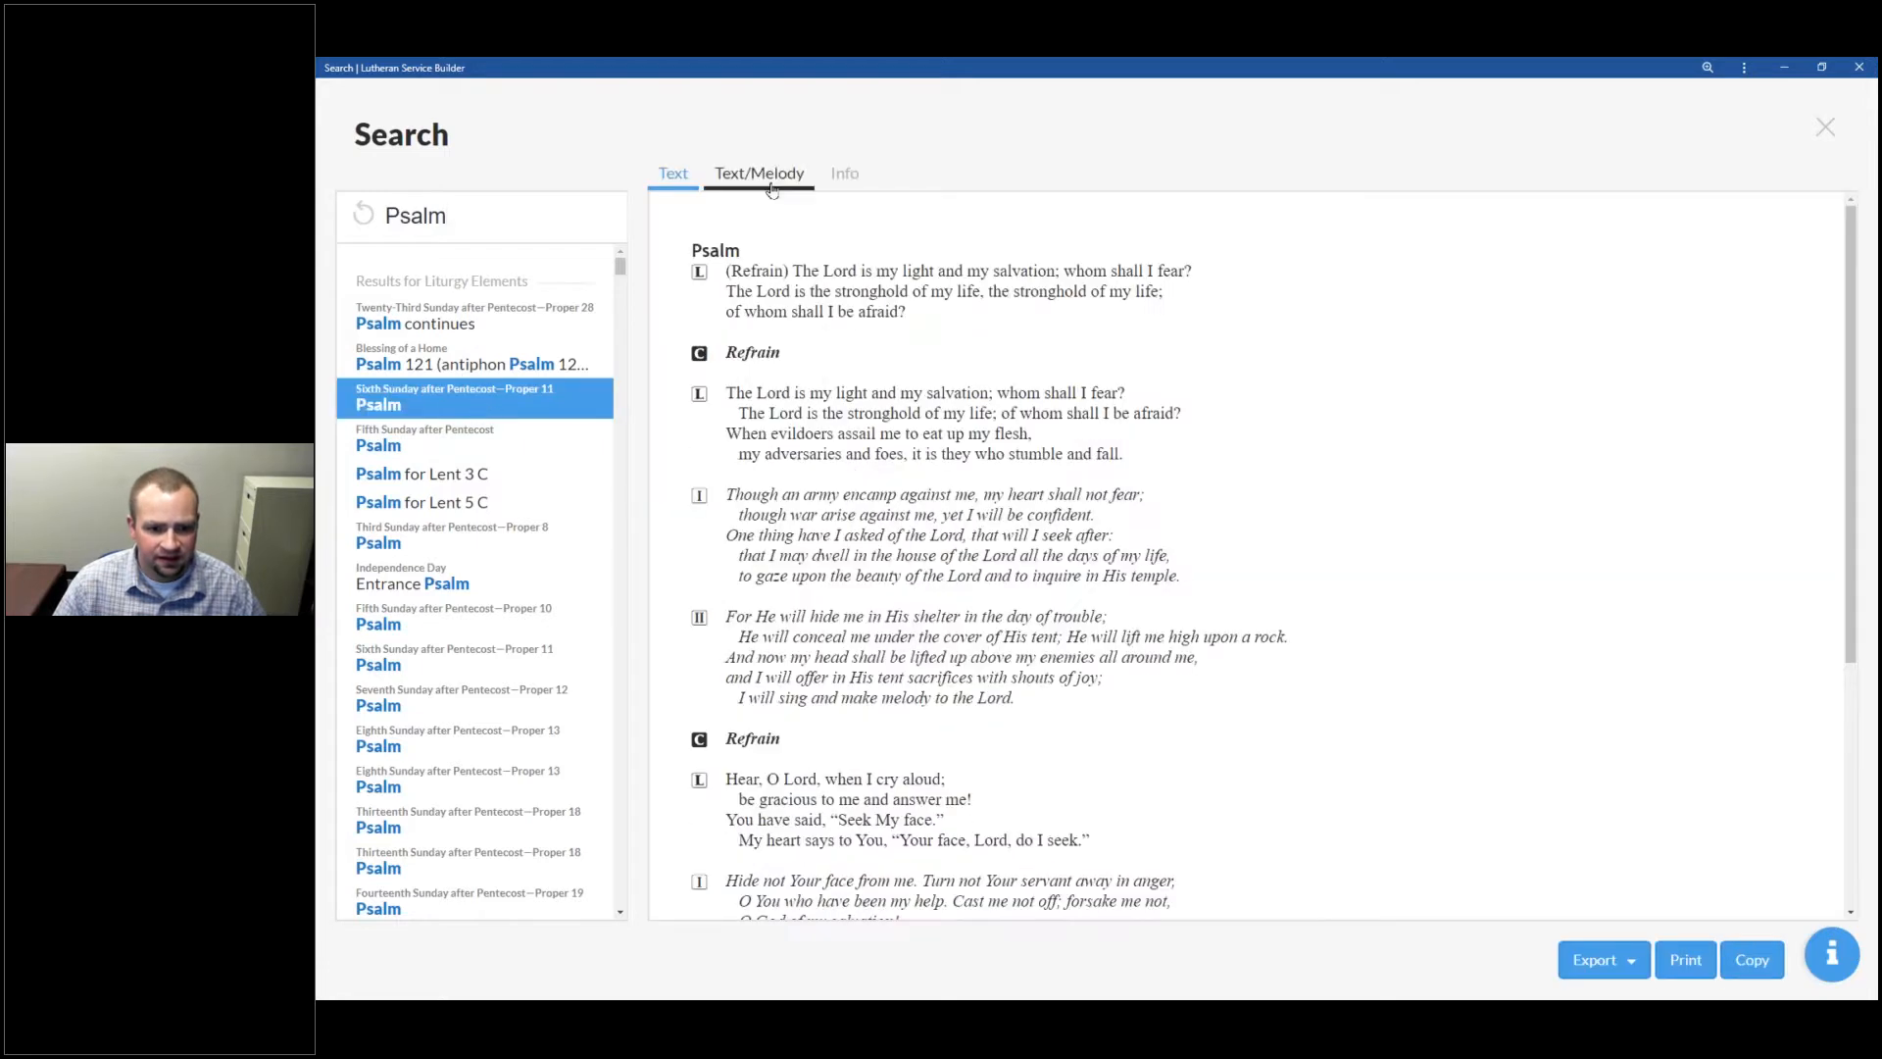
pyautogui.click(771, 182)
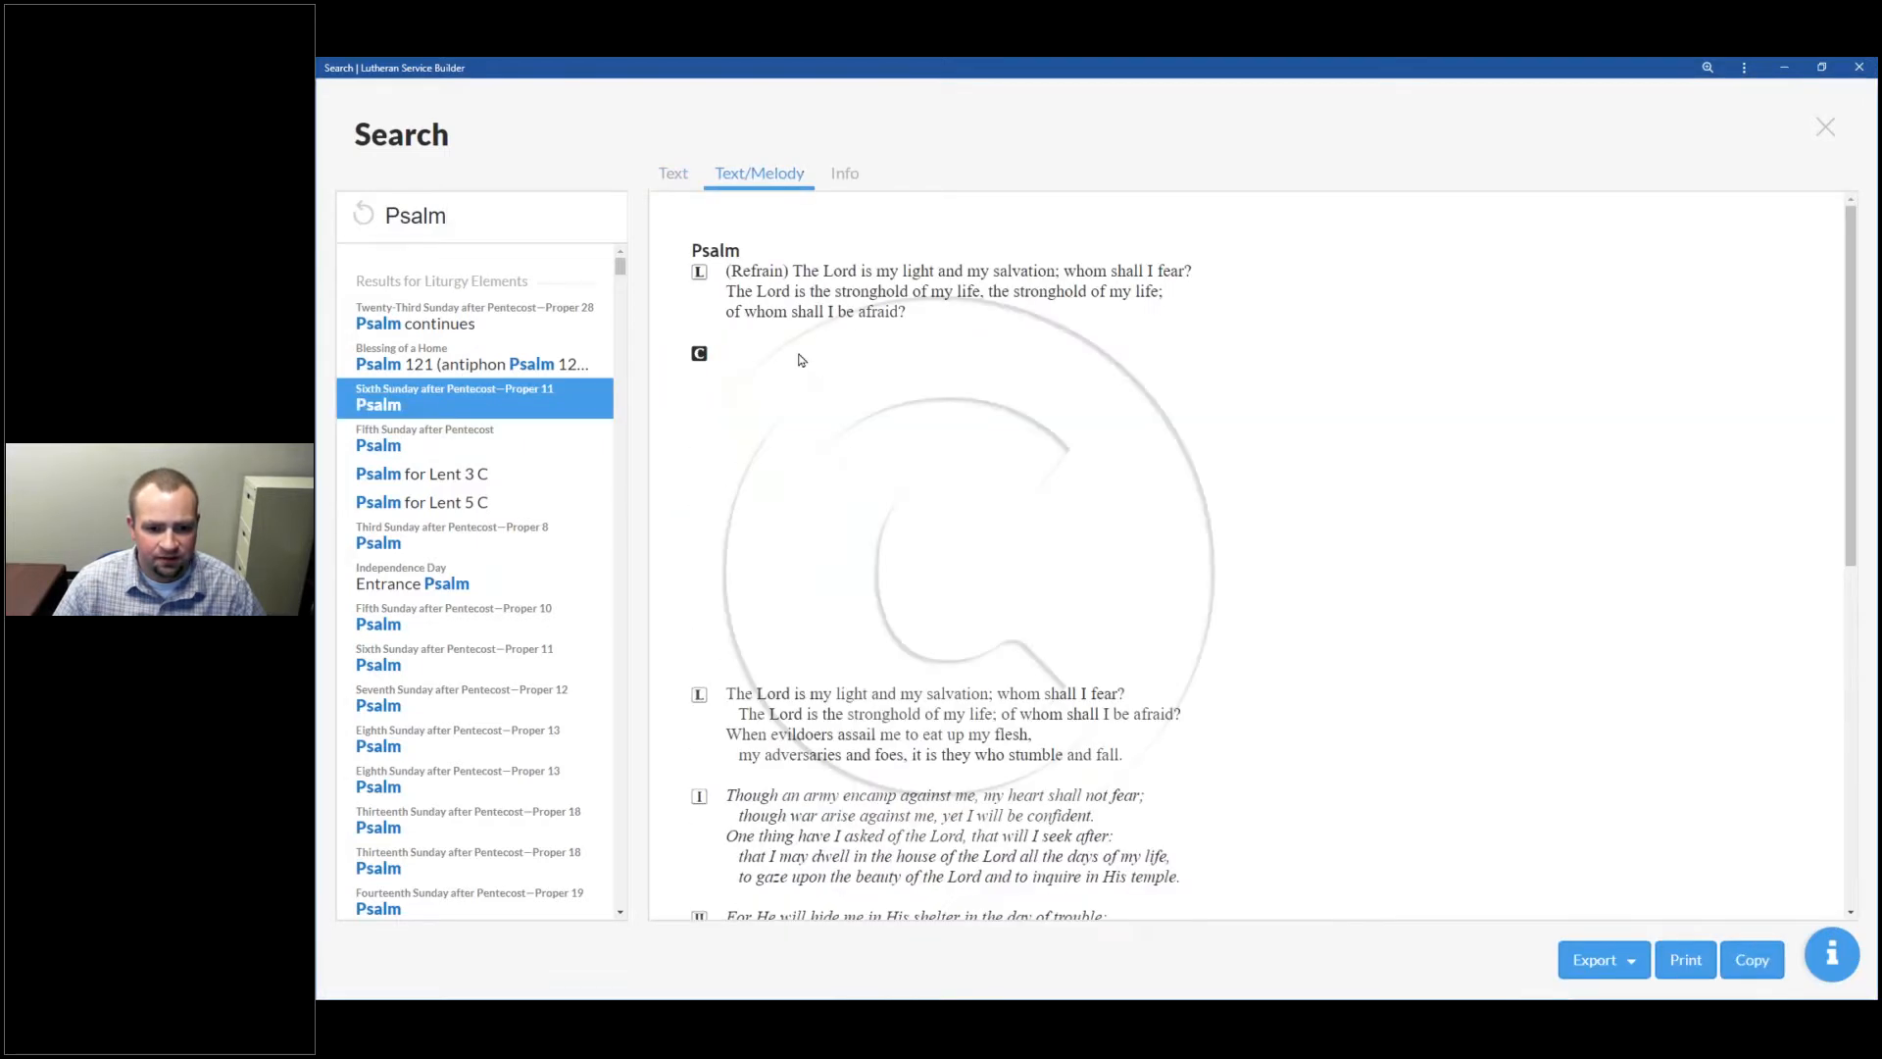
pyautogui.click(844, 174)
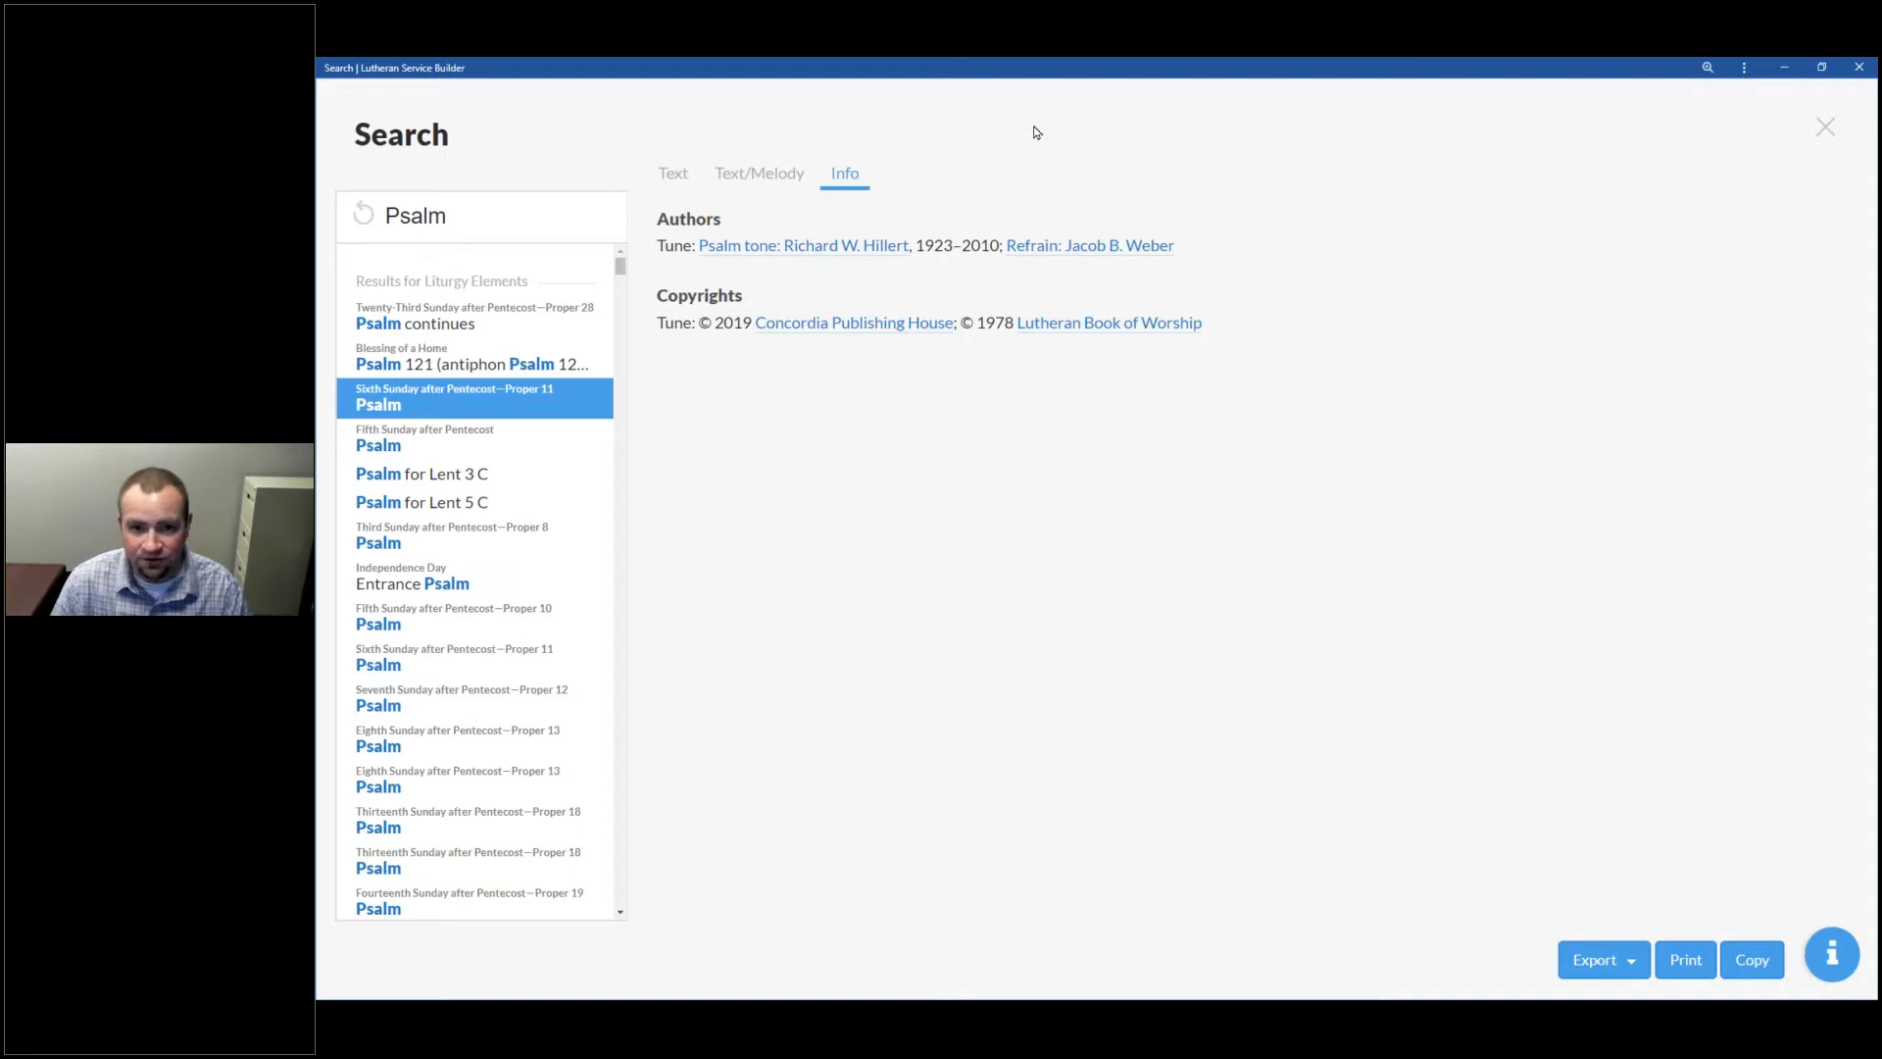
pyautogui.click(1829, 129)
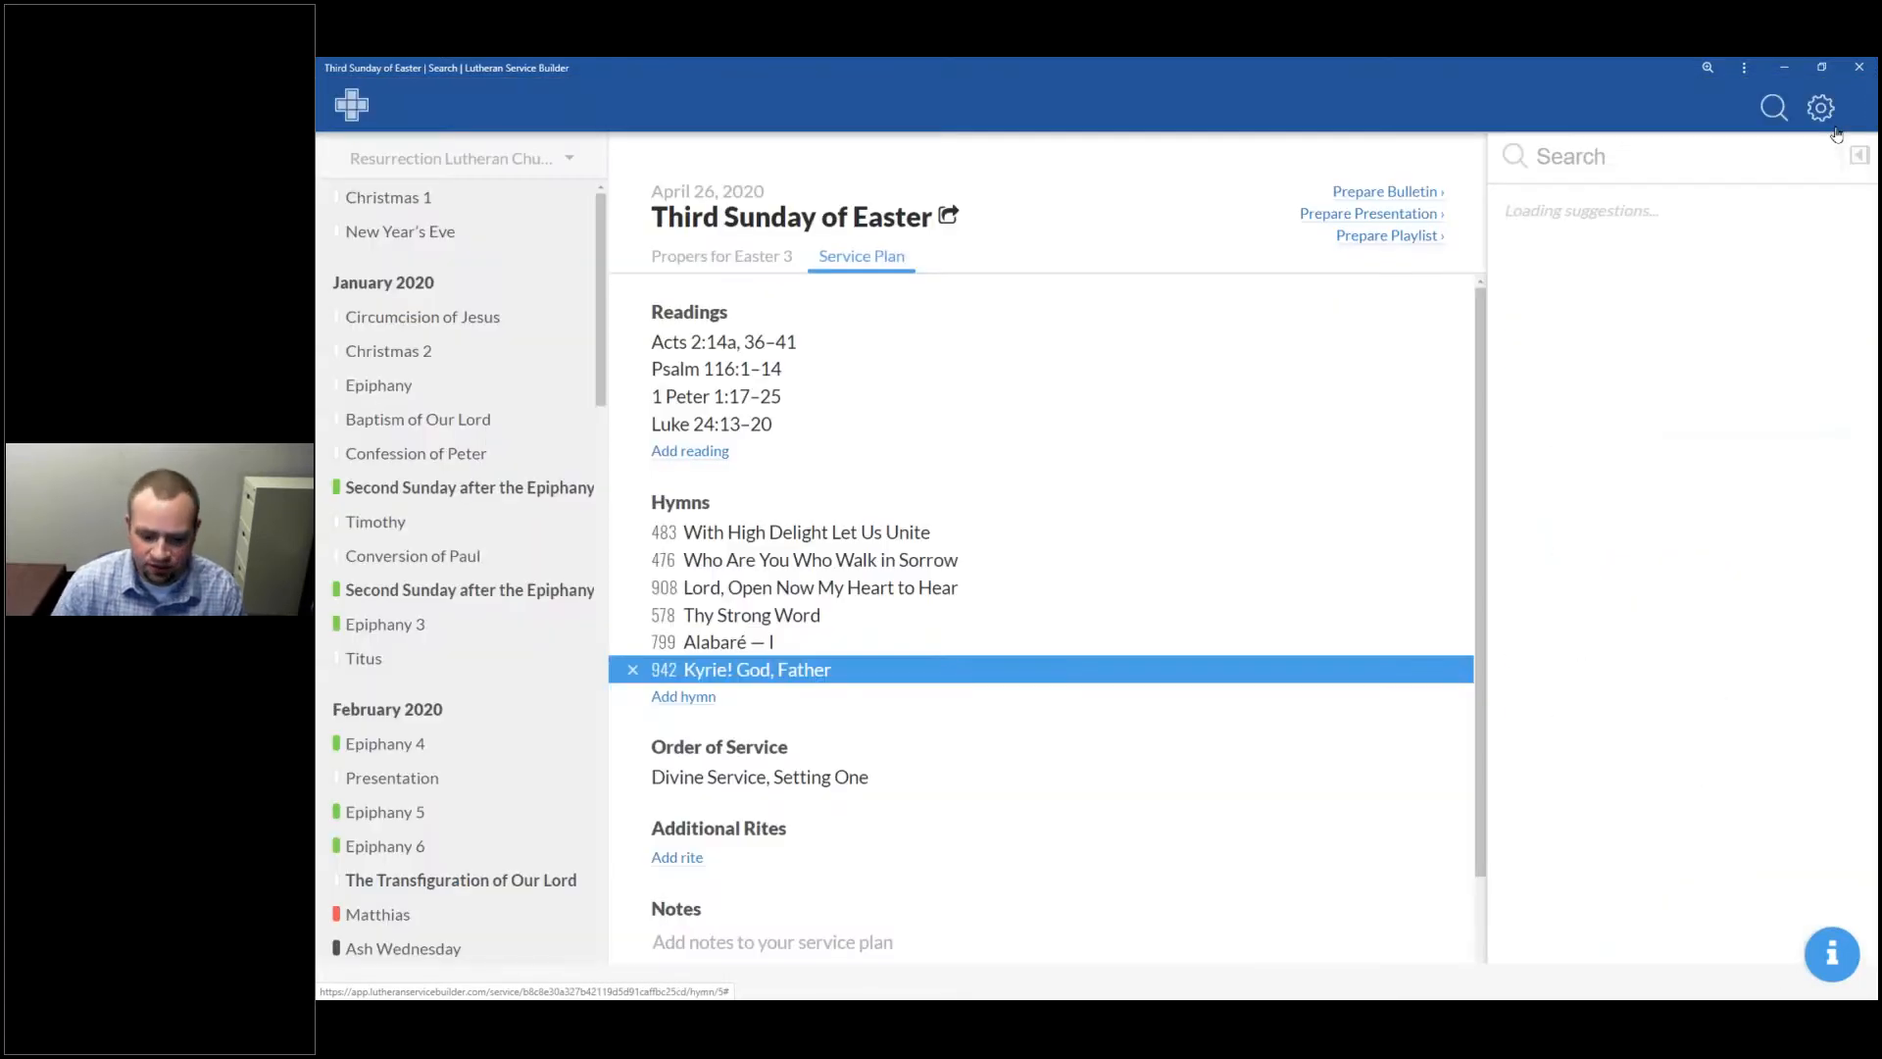
pyautogui.hotkey('alt', 'Tab')
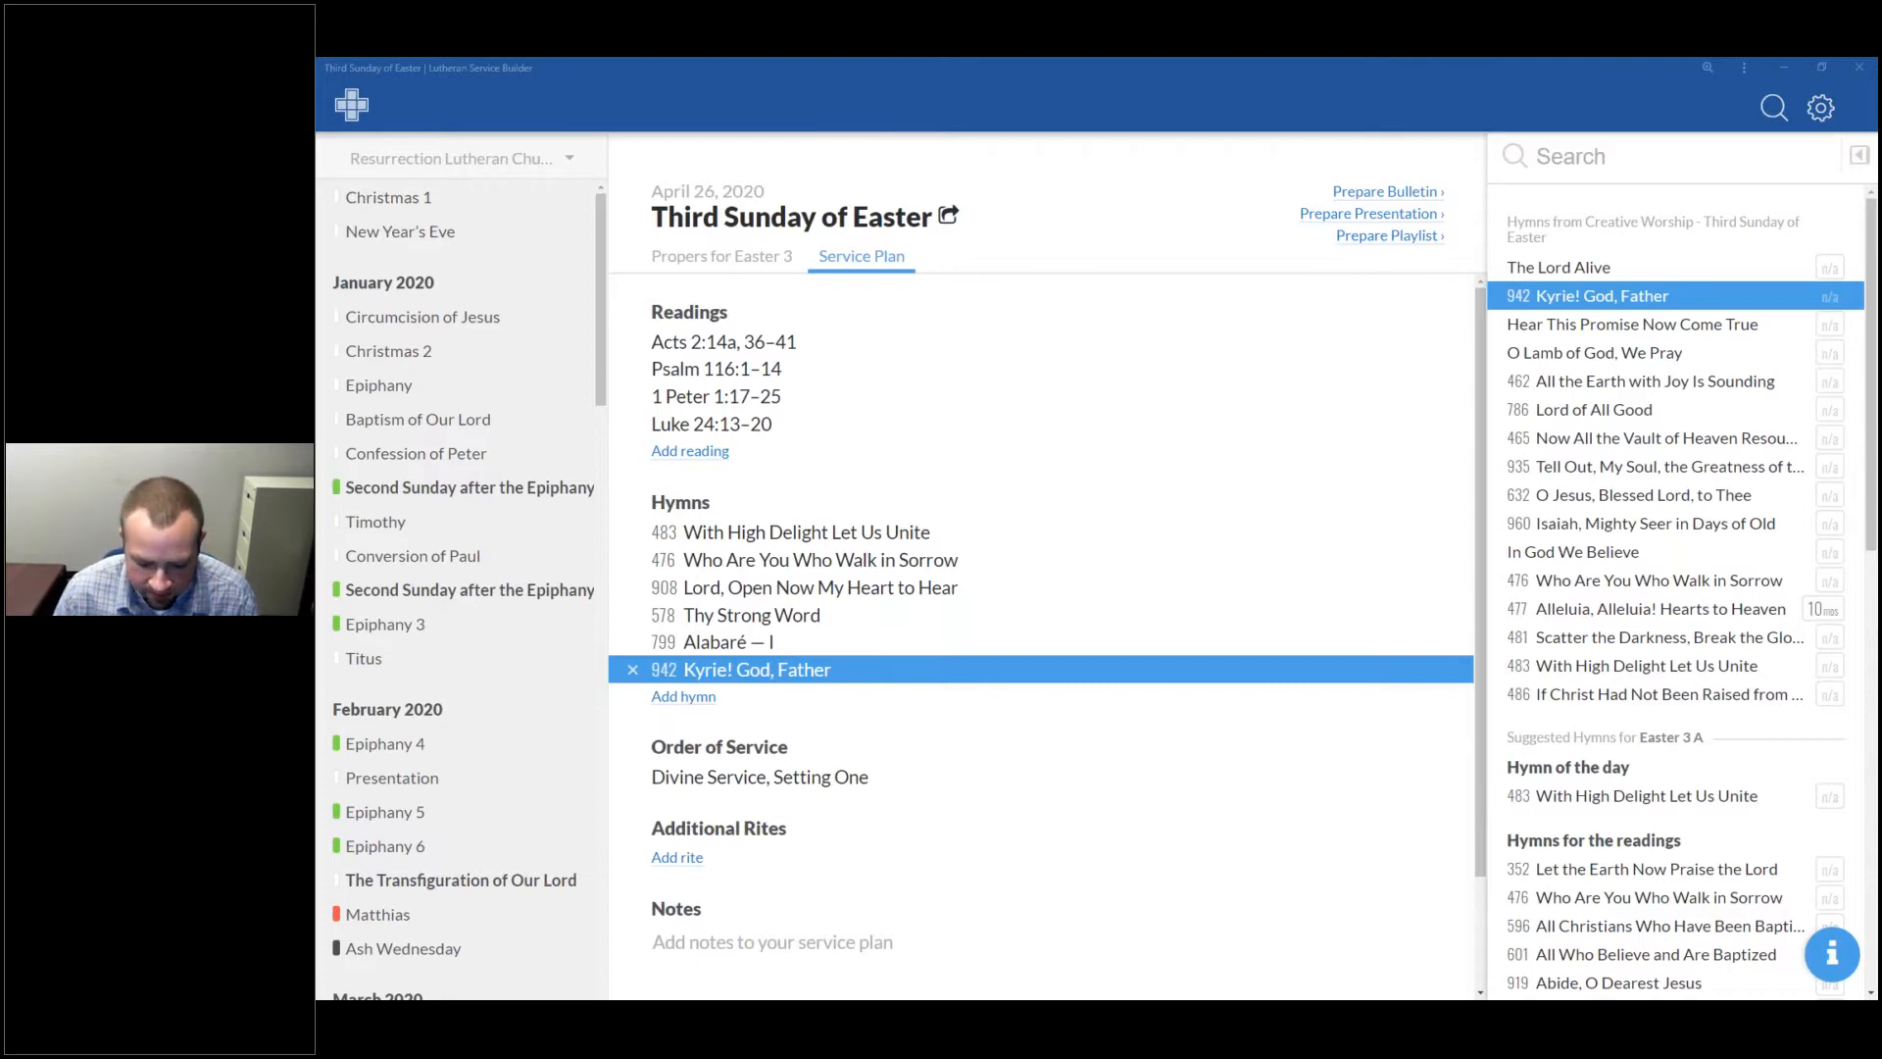
pyautogui.hotkey('alt', 'Tab')
# Step: Open the product site's Pricing page in Chrome, then return to the slideshow
pyautogui.click(449, 72)
pyautogui.scroll(-8, 1274, 598)
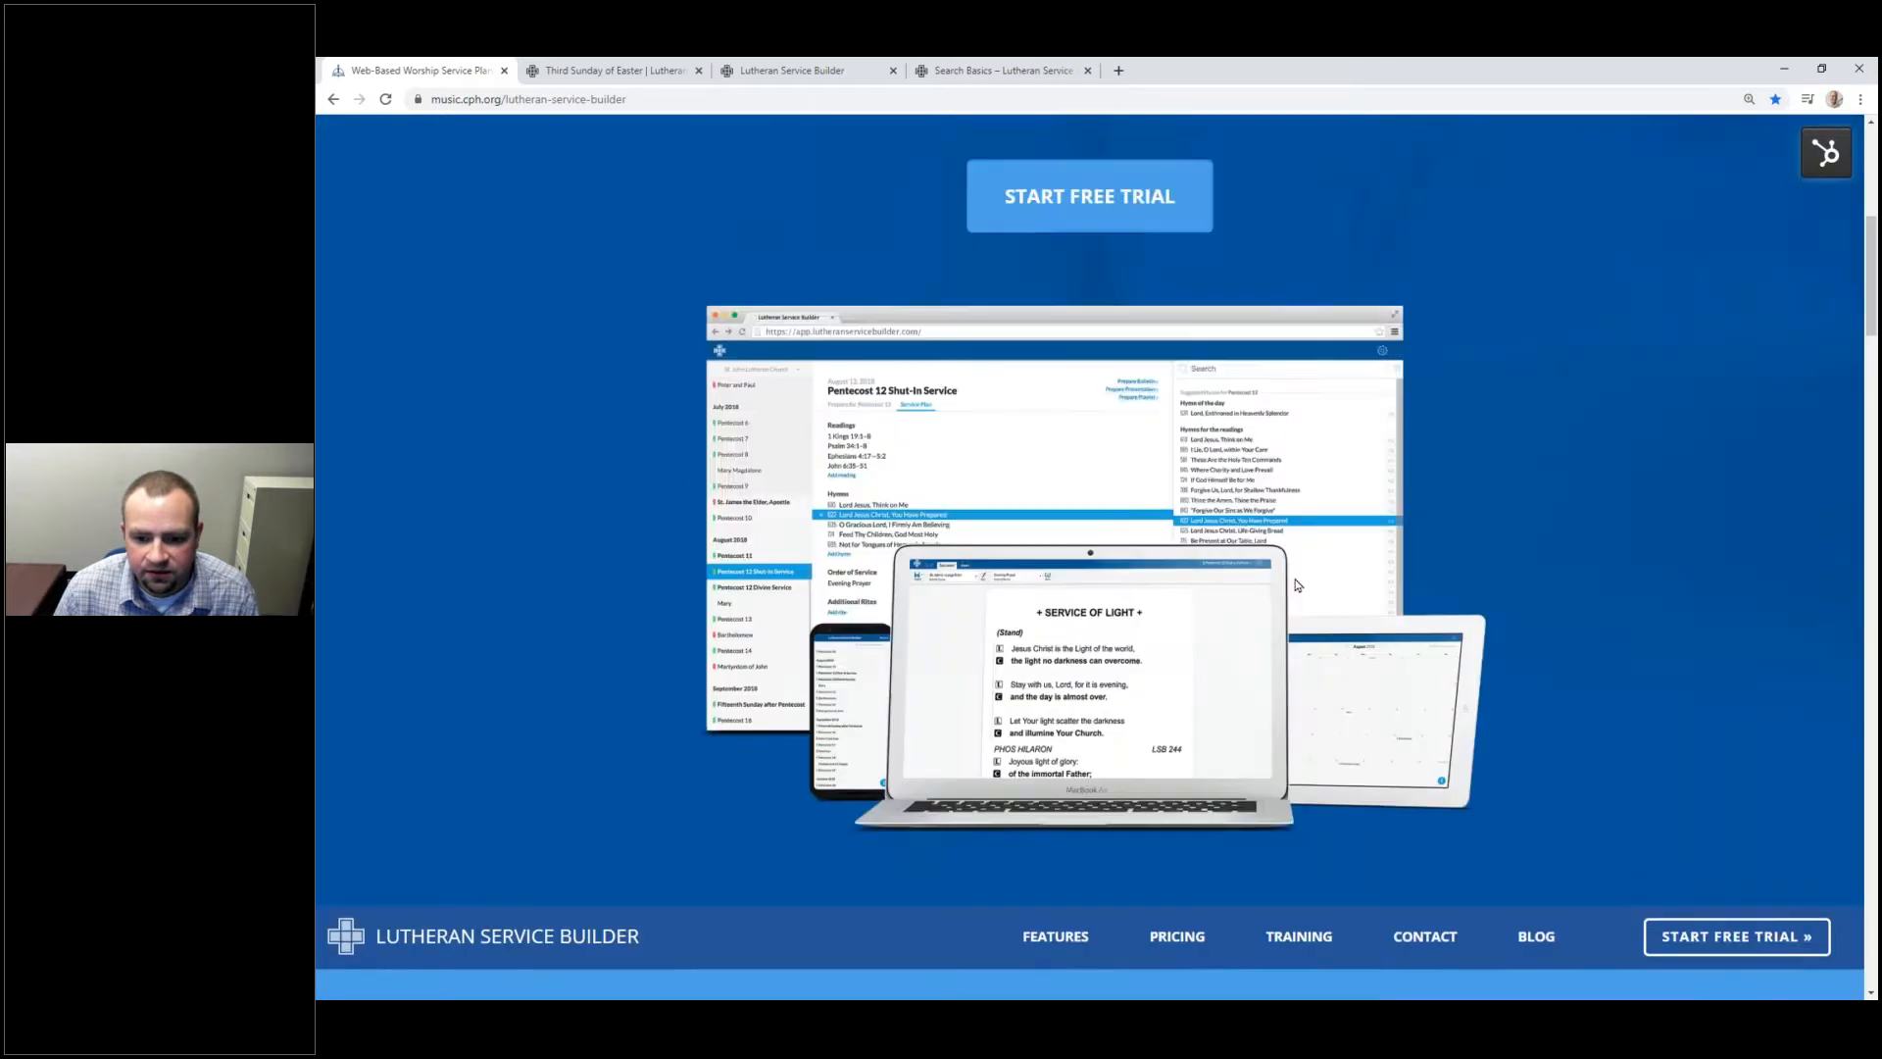
pyautogui.click(1181, 693)
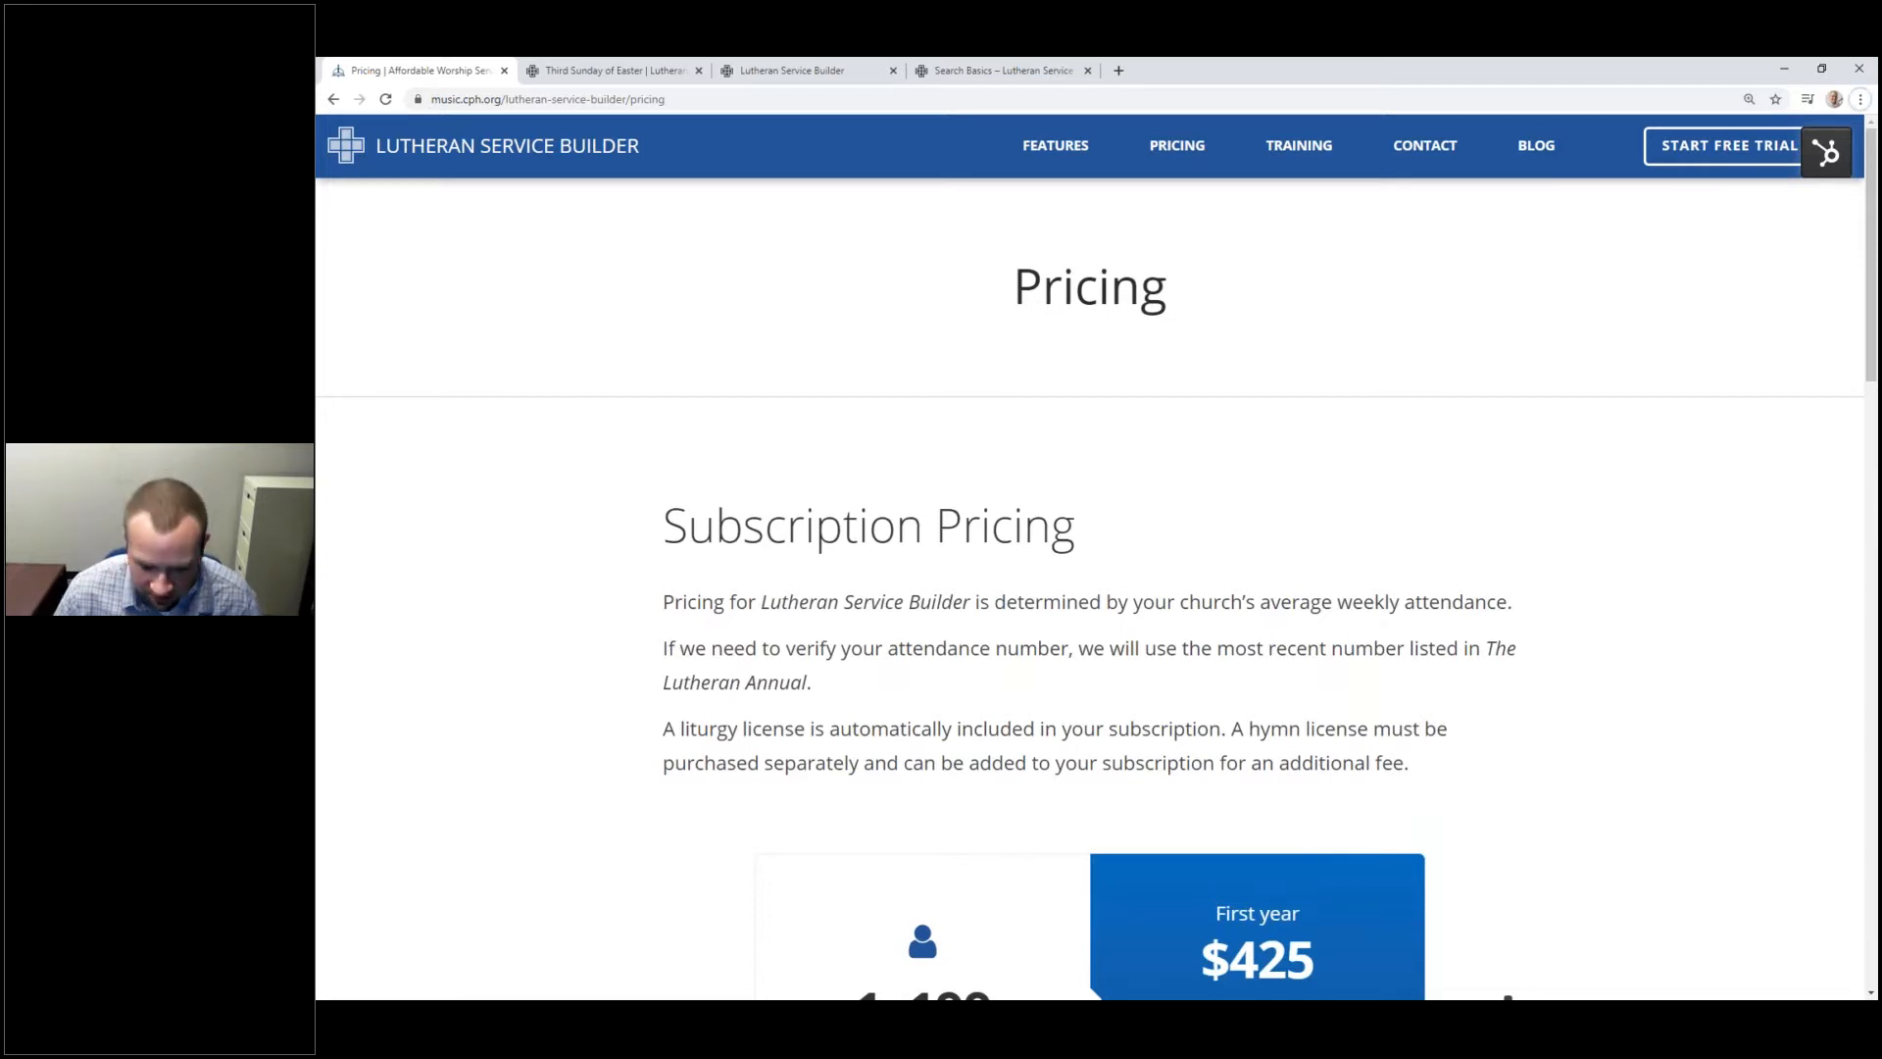
pyautogui.hotkey('alt', 'Tab')
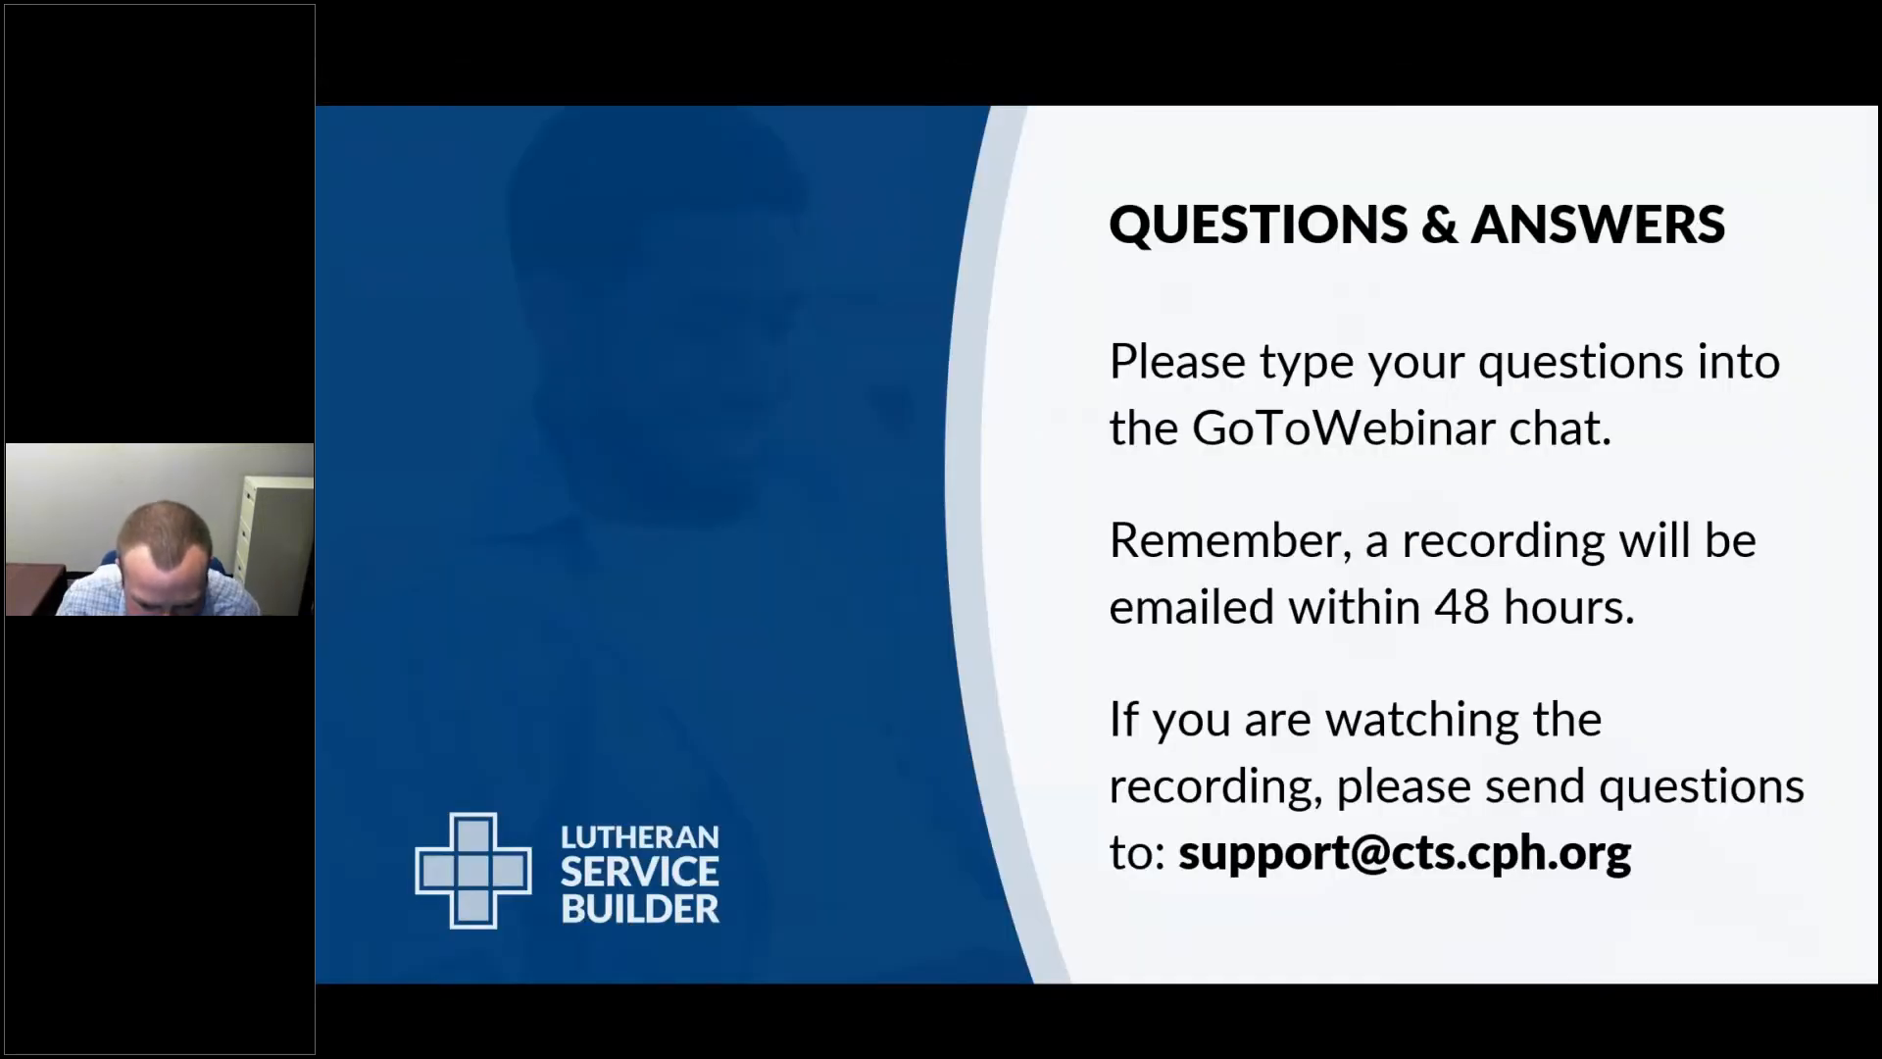